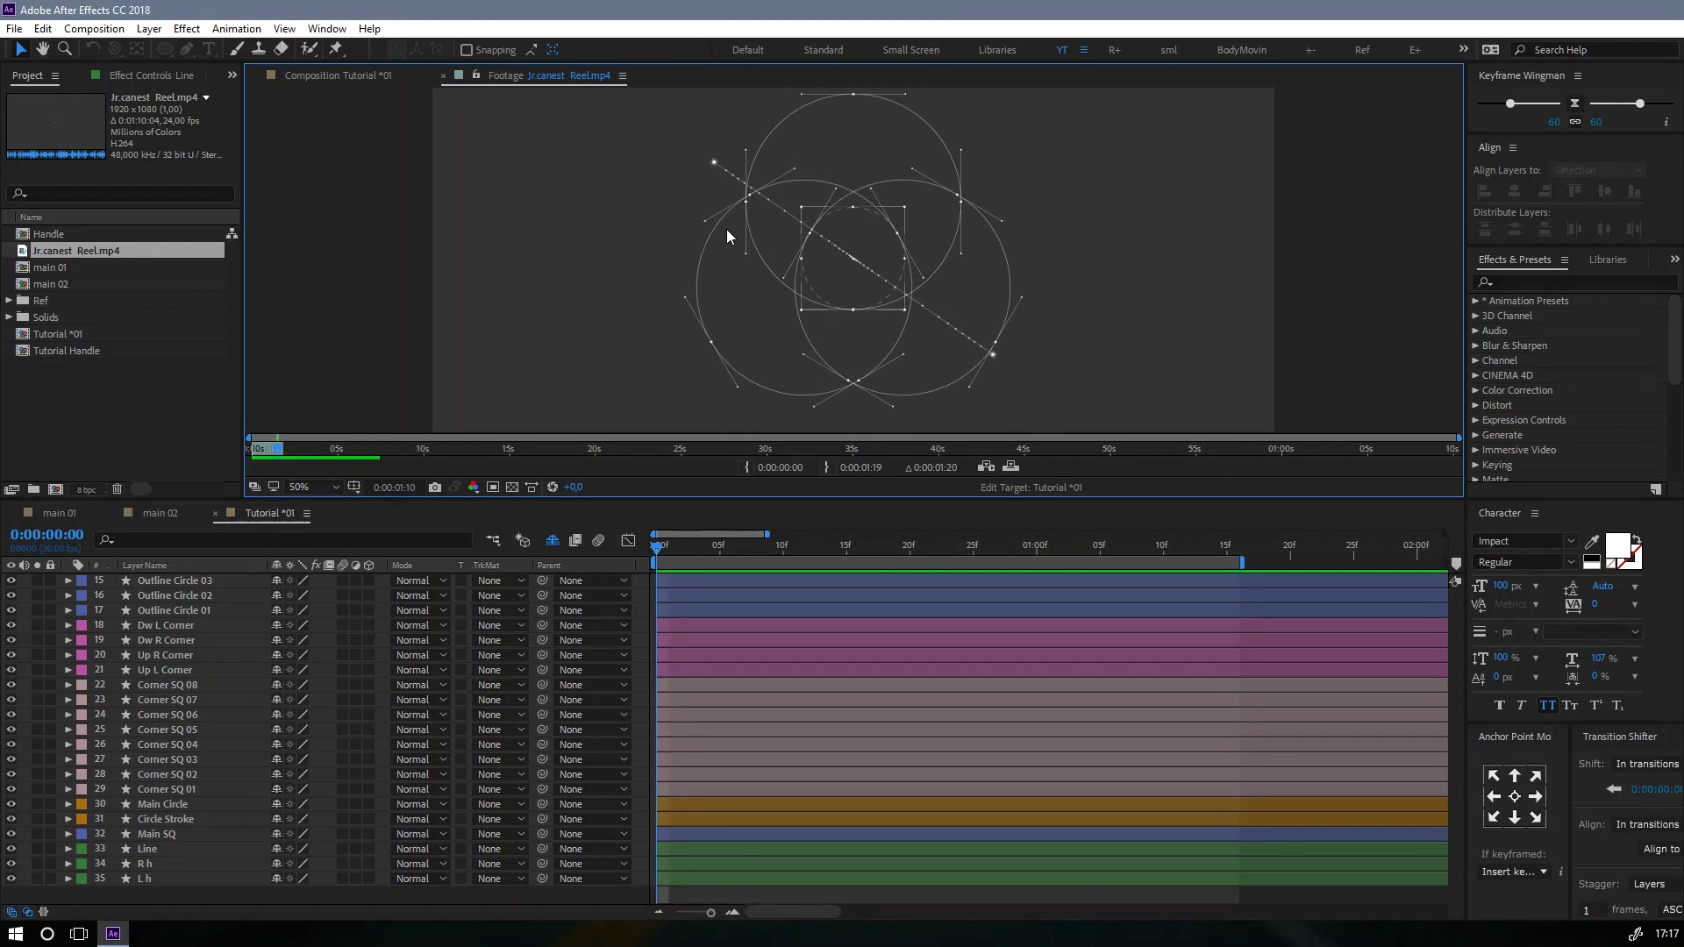
Step: Return the Tutorial *01 composition to its first frame and hide every layer except Line, R h and L h
{"action": "left_click", "coordinate": [658, 544]}
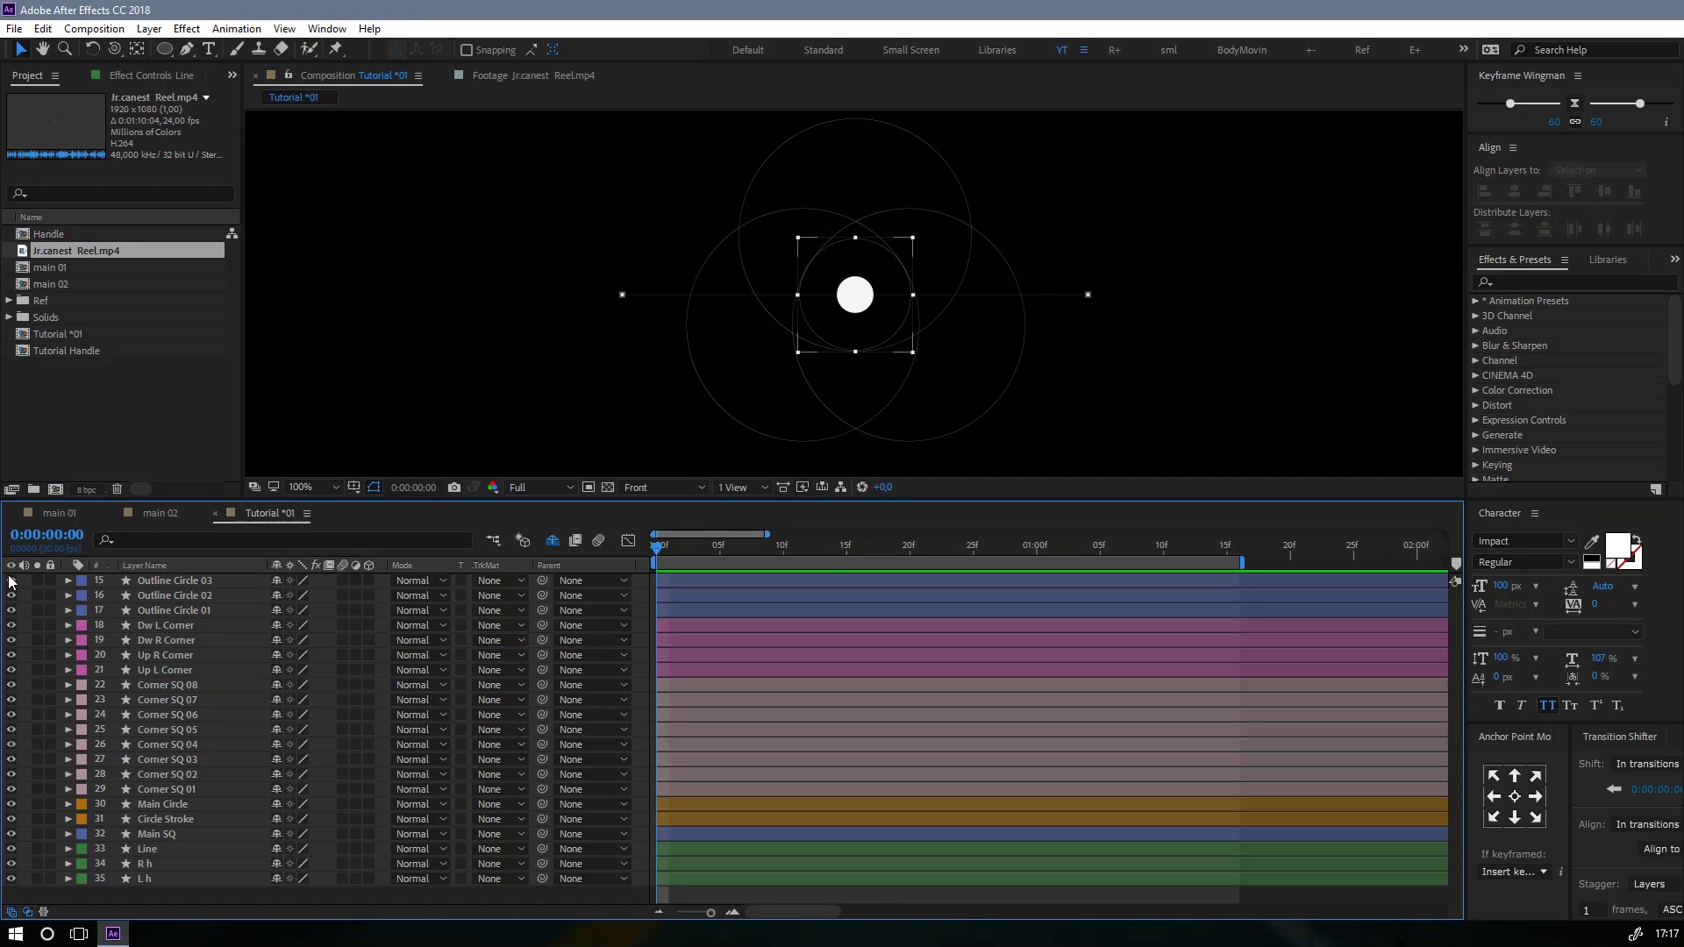
{"action": "left_click_drag", "start_coordinate": [13, 582], "coordinate": [34, 835]}
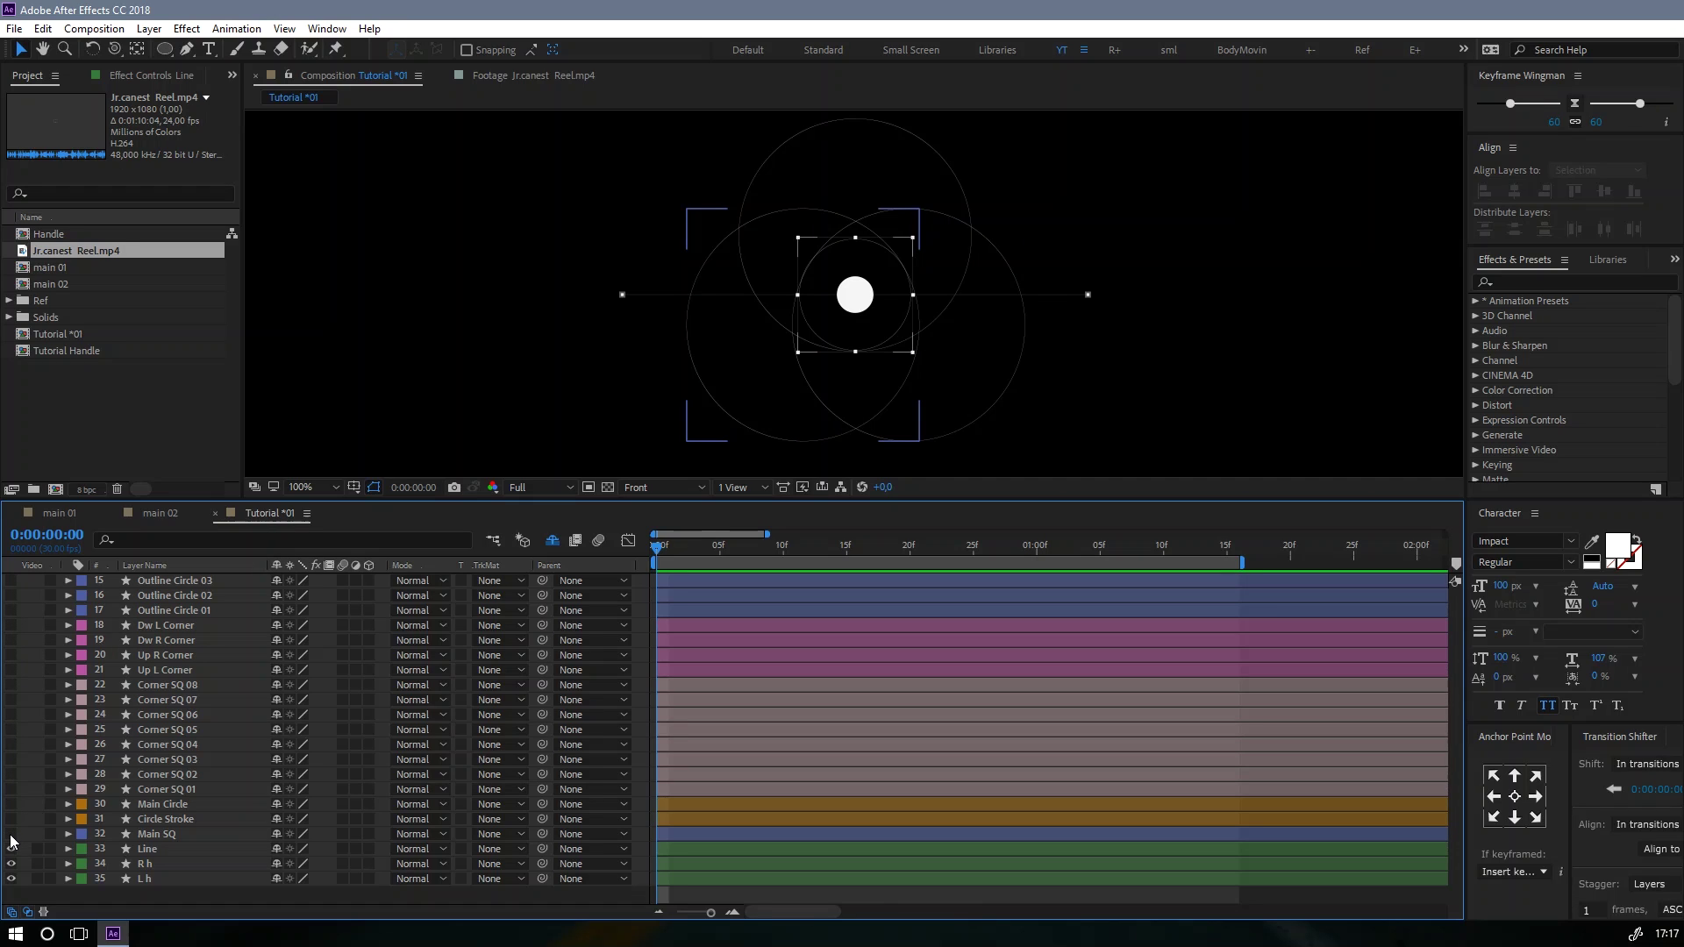
{"action": "left_click", "coordinate": [149, 847]}
{"action": "left_click", "coordinate": [149, 865]}
{"action": "left_click", "coordinate": [144, 894]}
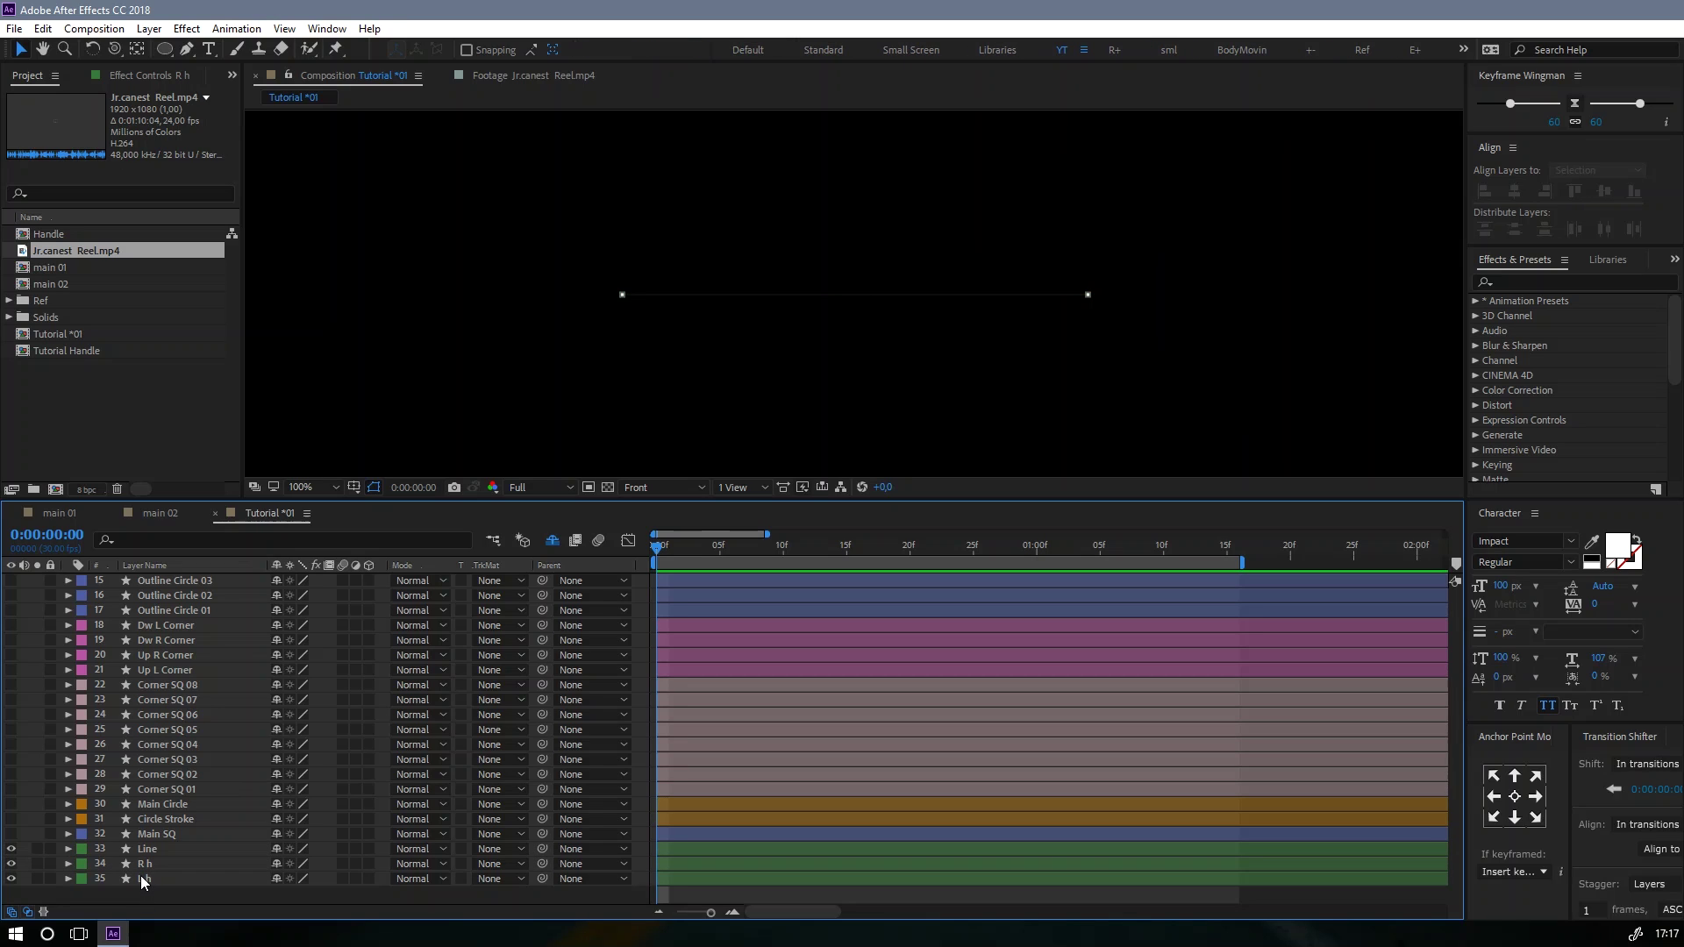
Step: Add a Trim Paths operator to the Line shape layer
{"action": "left_click", "coordinate": [141, 875]}
{"action": "left_click", "coordinate": [145, 847]}
{"action": "key", "text": "period"}
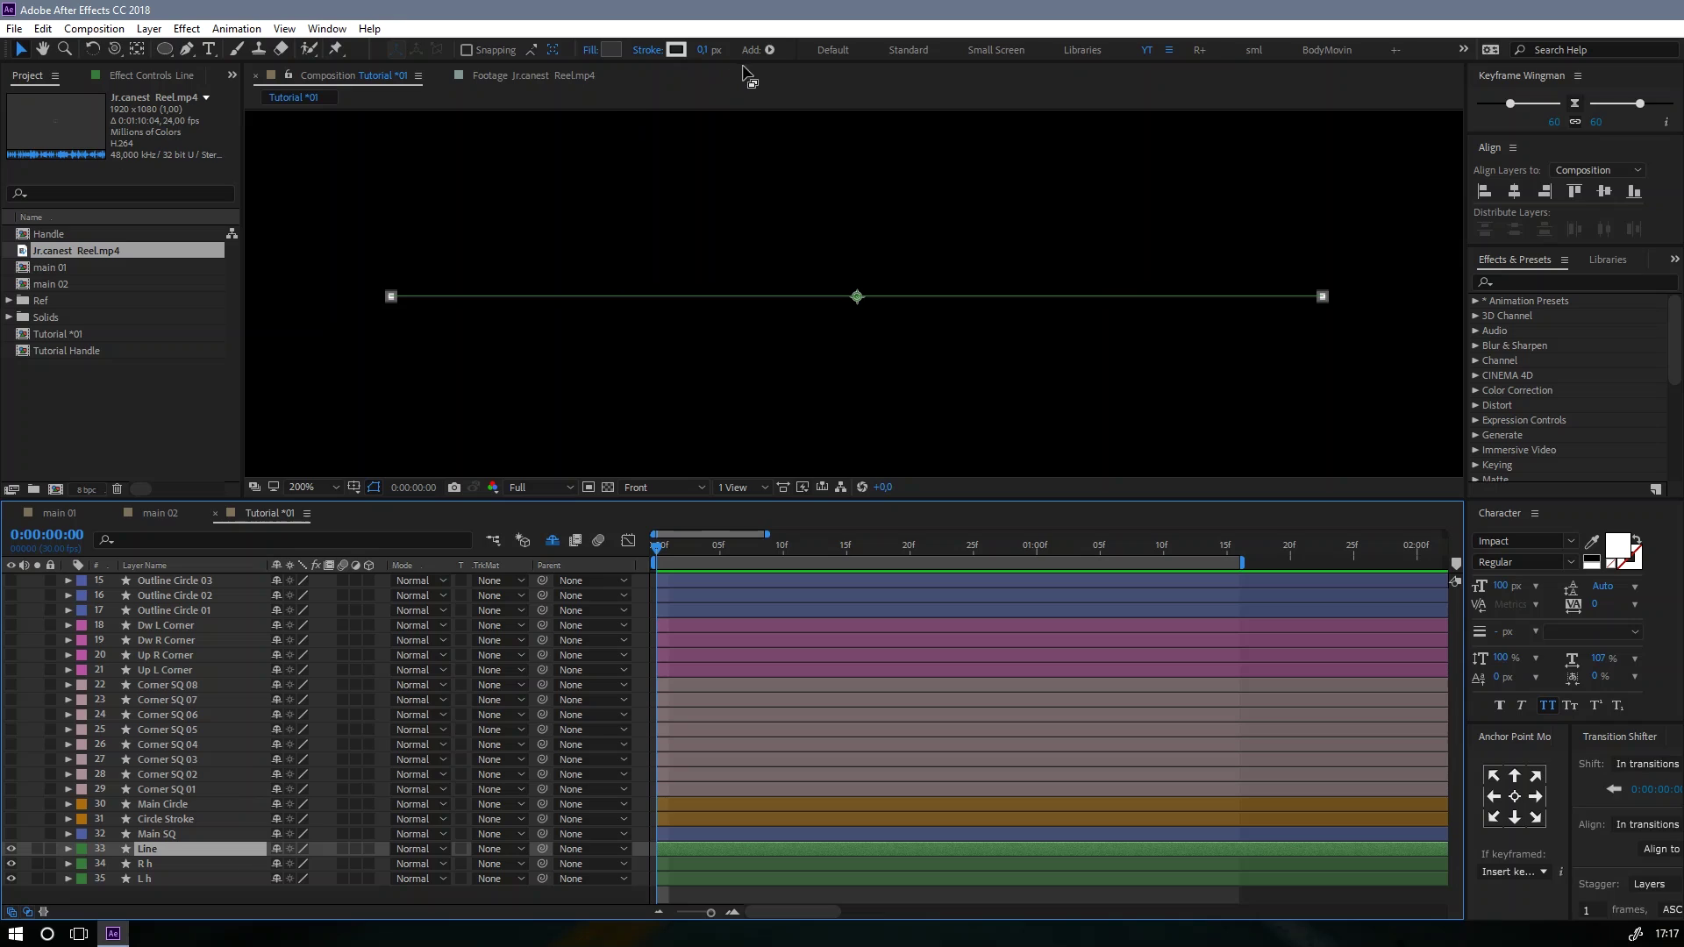
{"action": "left_click", "coordinate": [768, 50]}
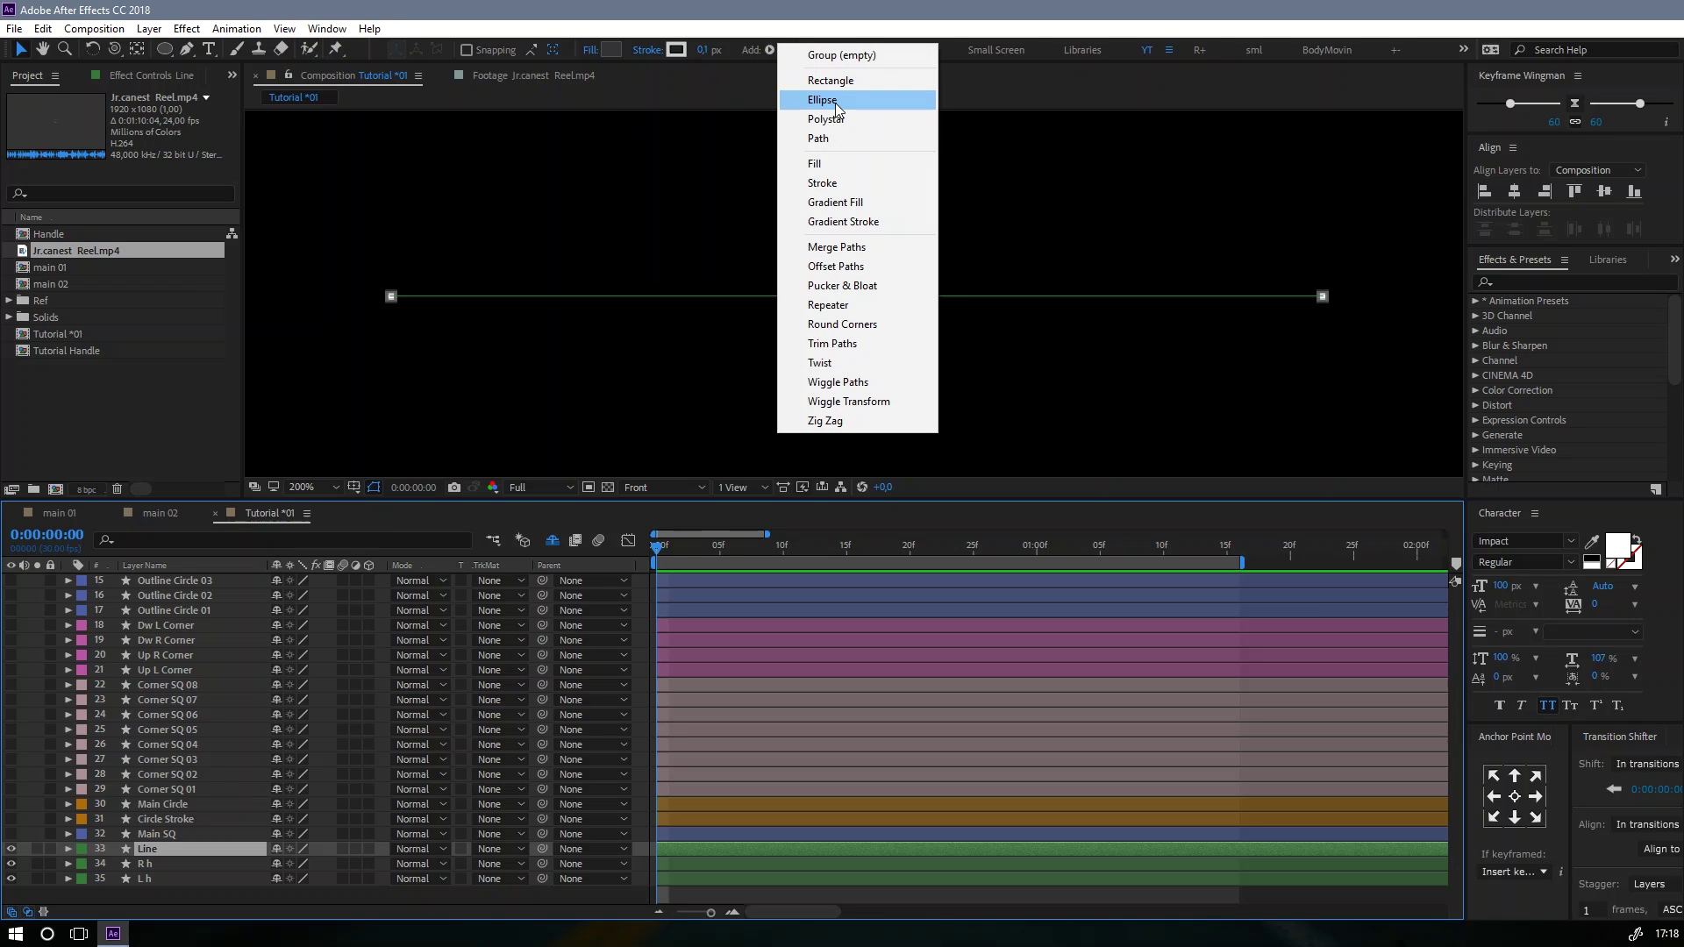
{"action": "left_click", "coordinate": [819, 346]}
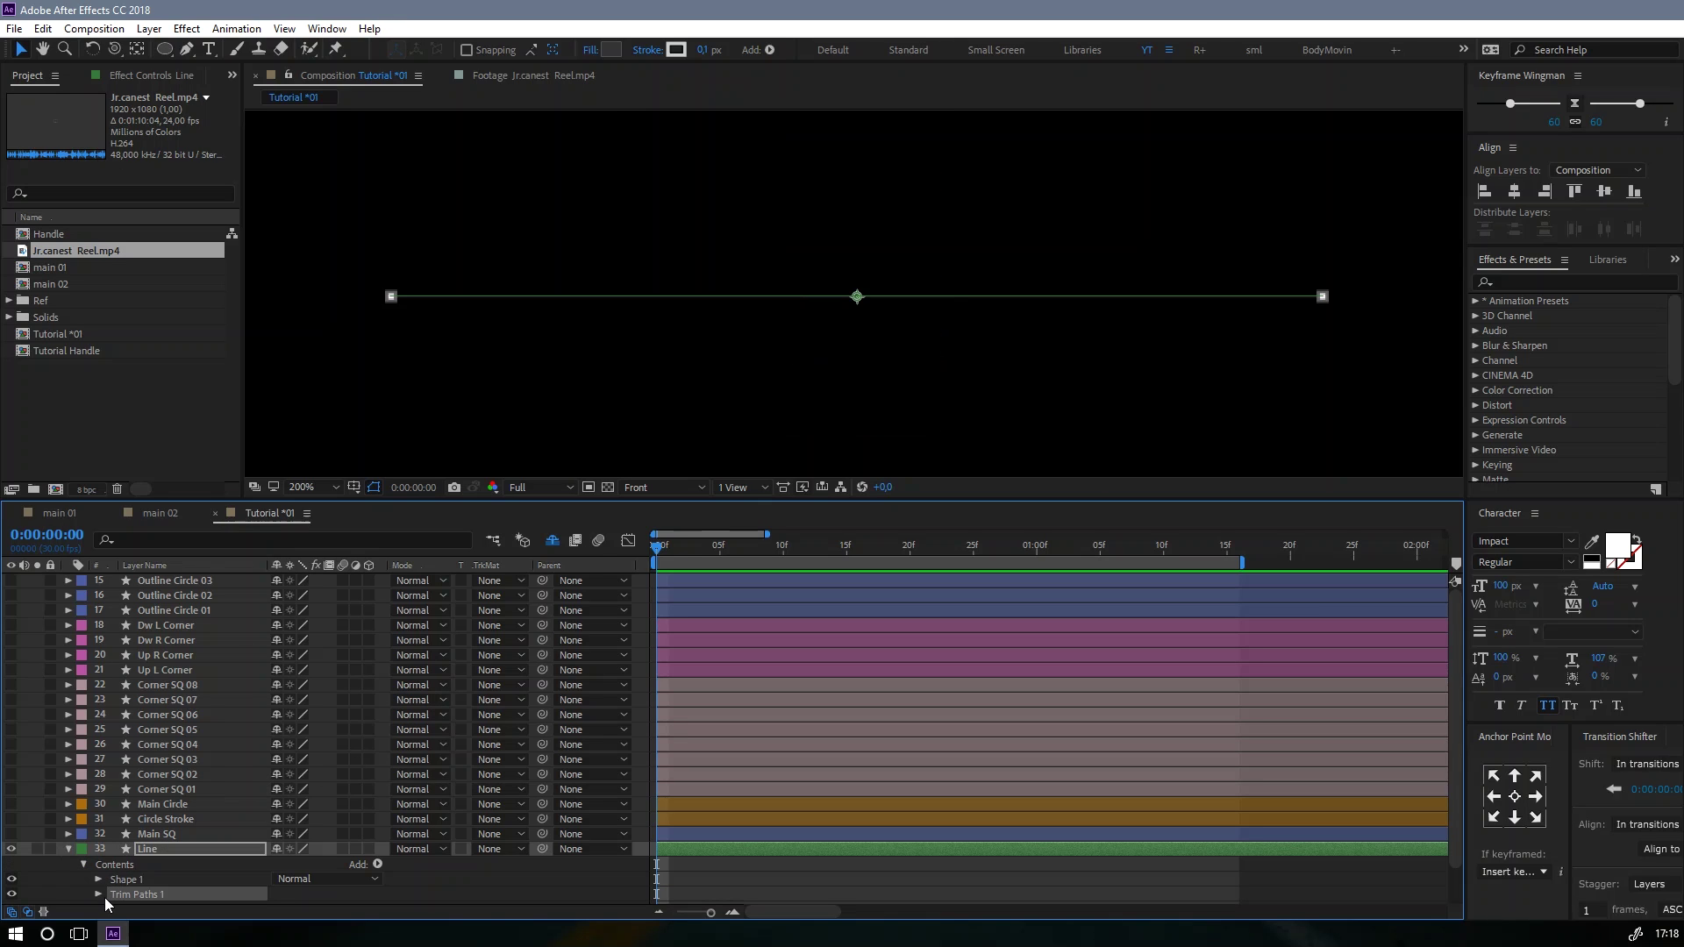
Step: Set the Line layer's Trim Paths End and Start to 50% and keyframe both properties at frame 0
{"action": "scroll", "coordinate": [131, 850], "scroll_direction": "down", "scroll_amount": 3}
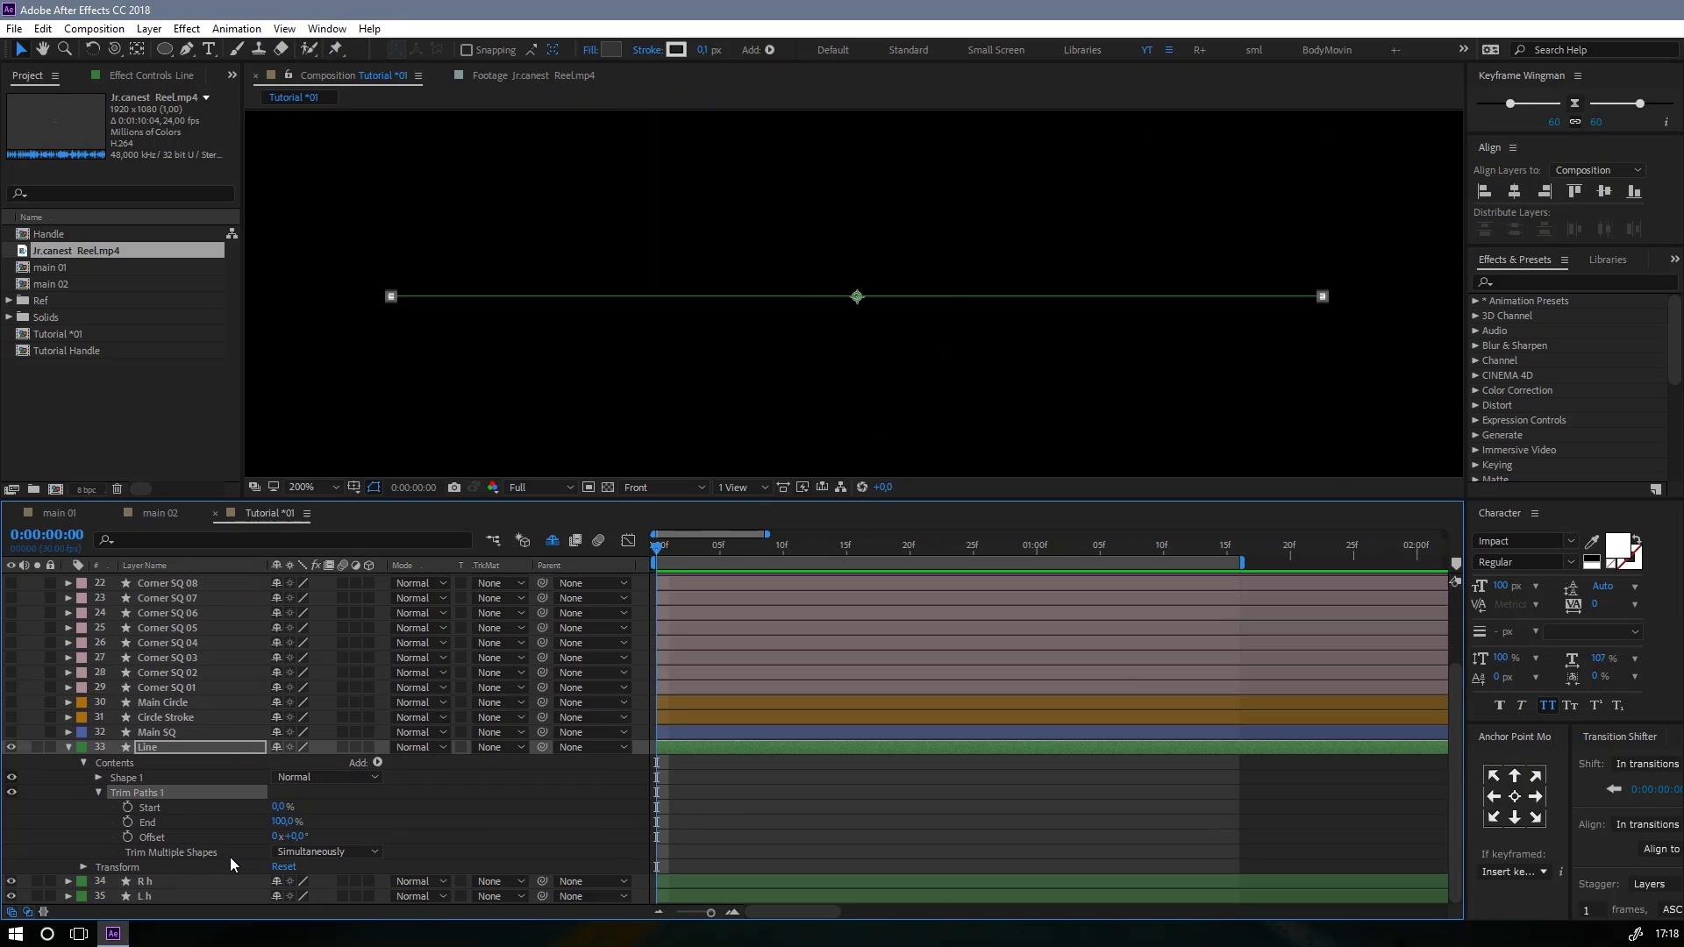
{"action": "left_click", "coordinate": [283, 821]}
{"action": "type", "text": "50"}
{"action": "key", "text": "Return"}
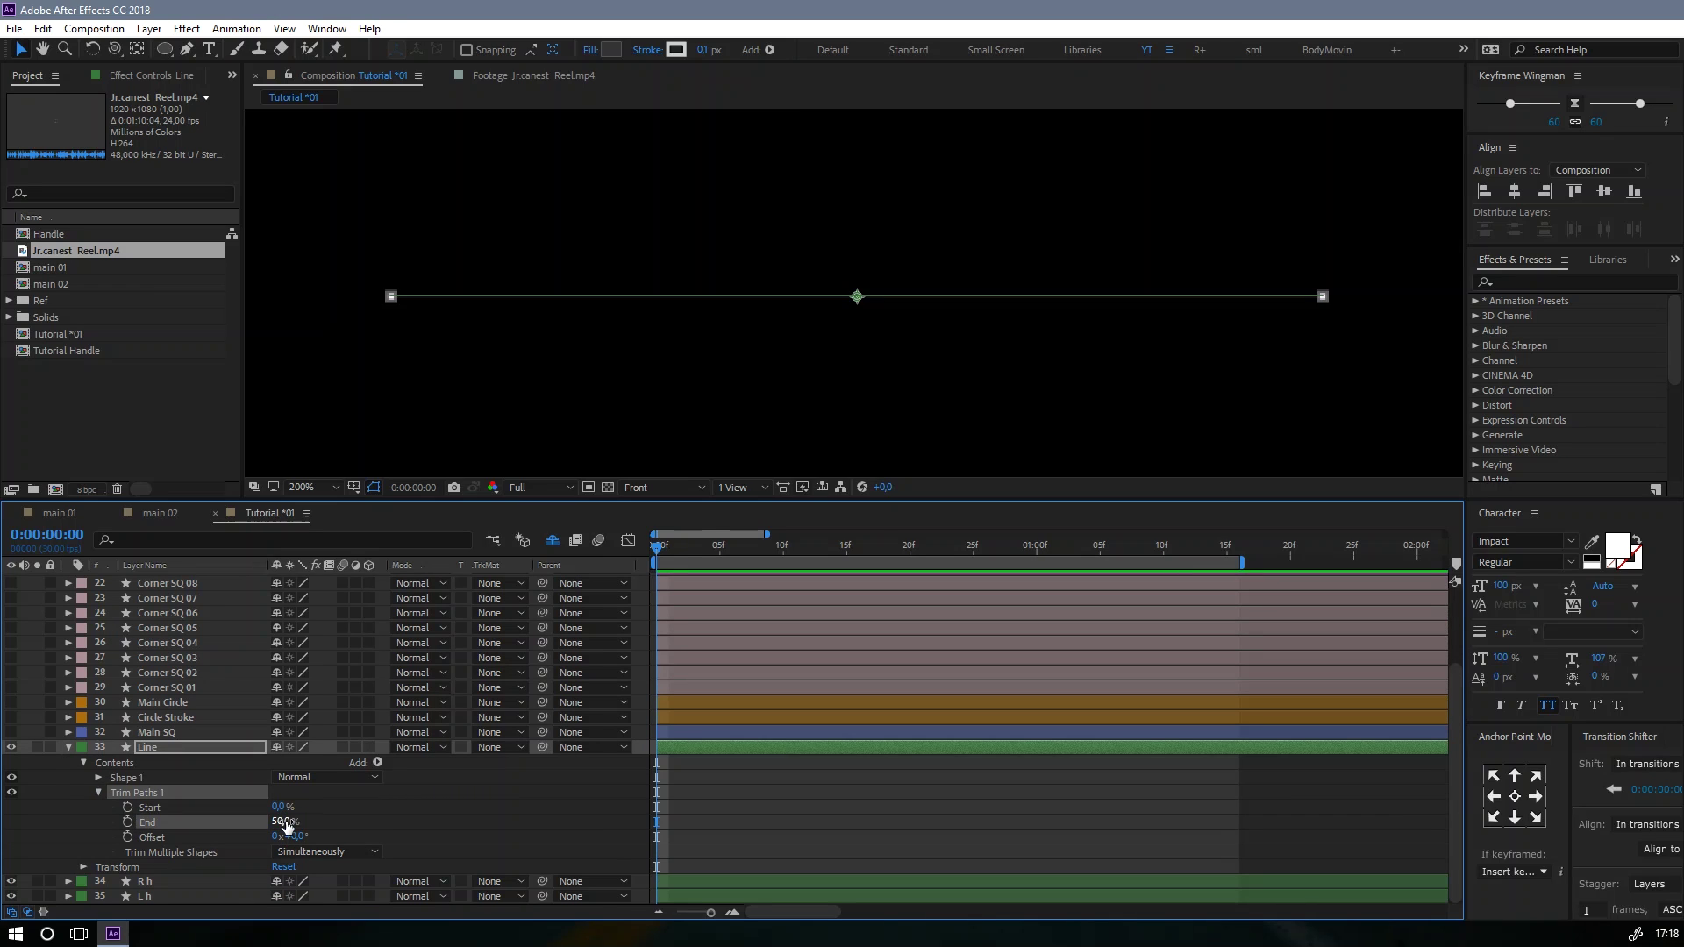
{"action": "left_click", "coordinate": [528, 825]}
{"action": "left_click", "coordinate": [283, 807]}
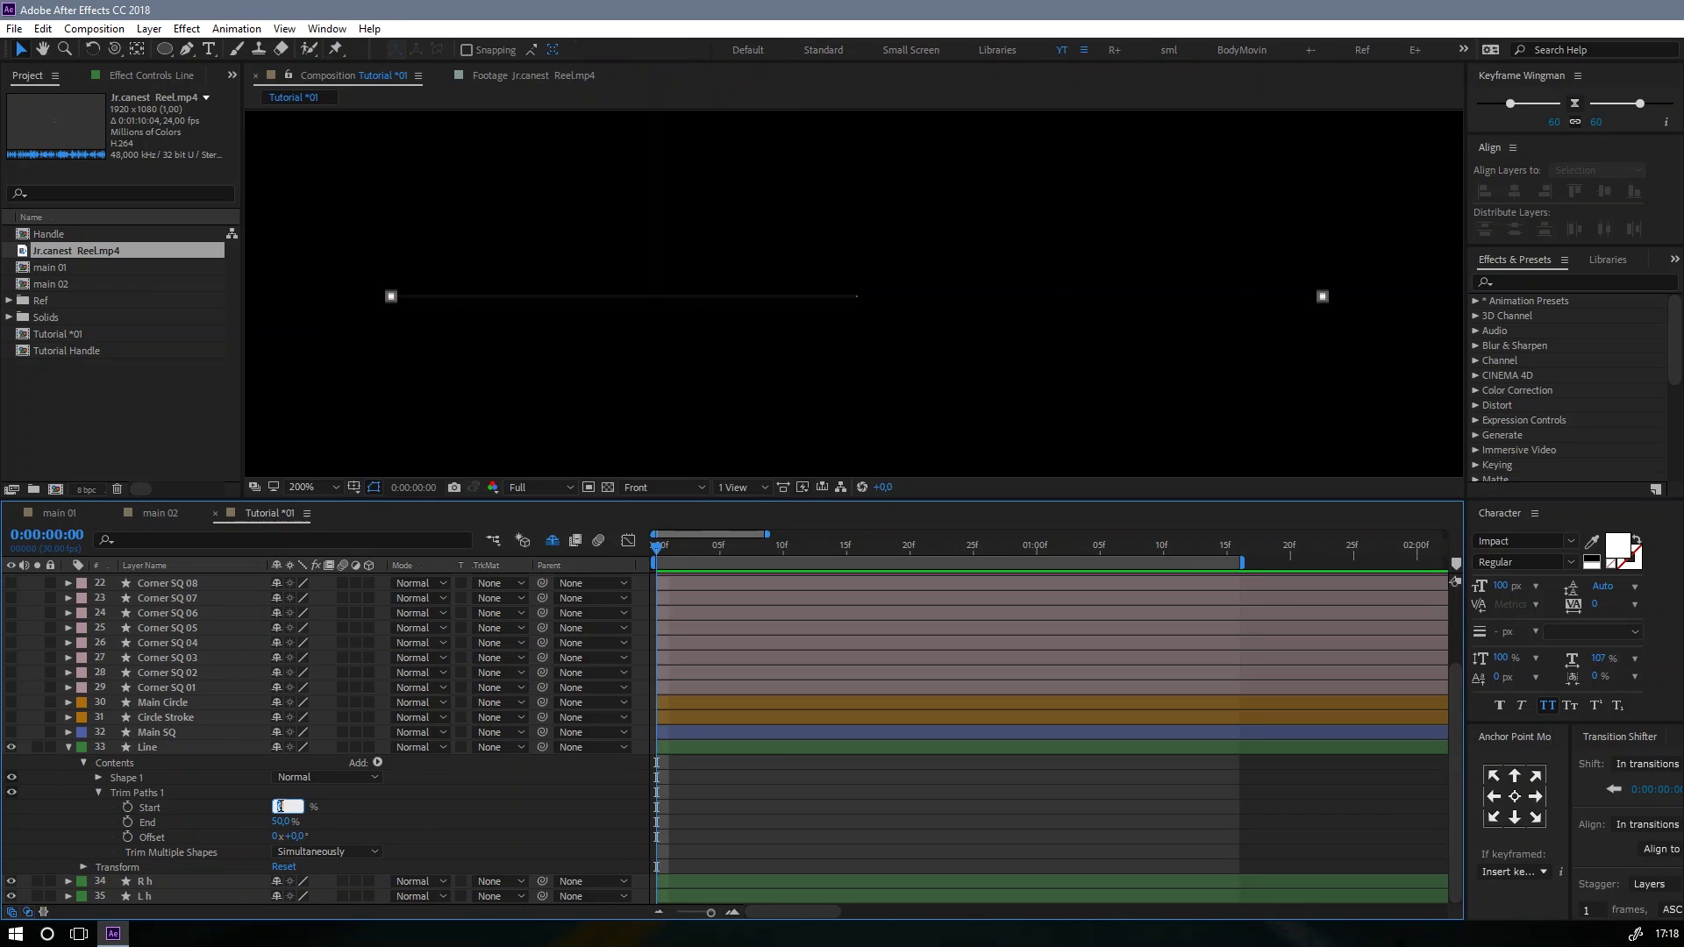
{"action": "type", "text": "50"}
{"action": "key", "text": "Return"}
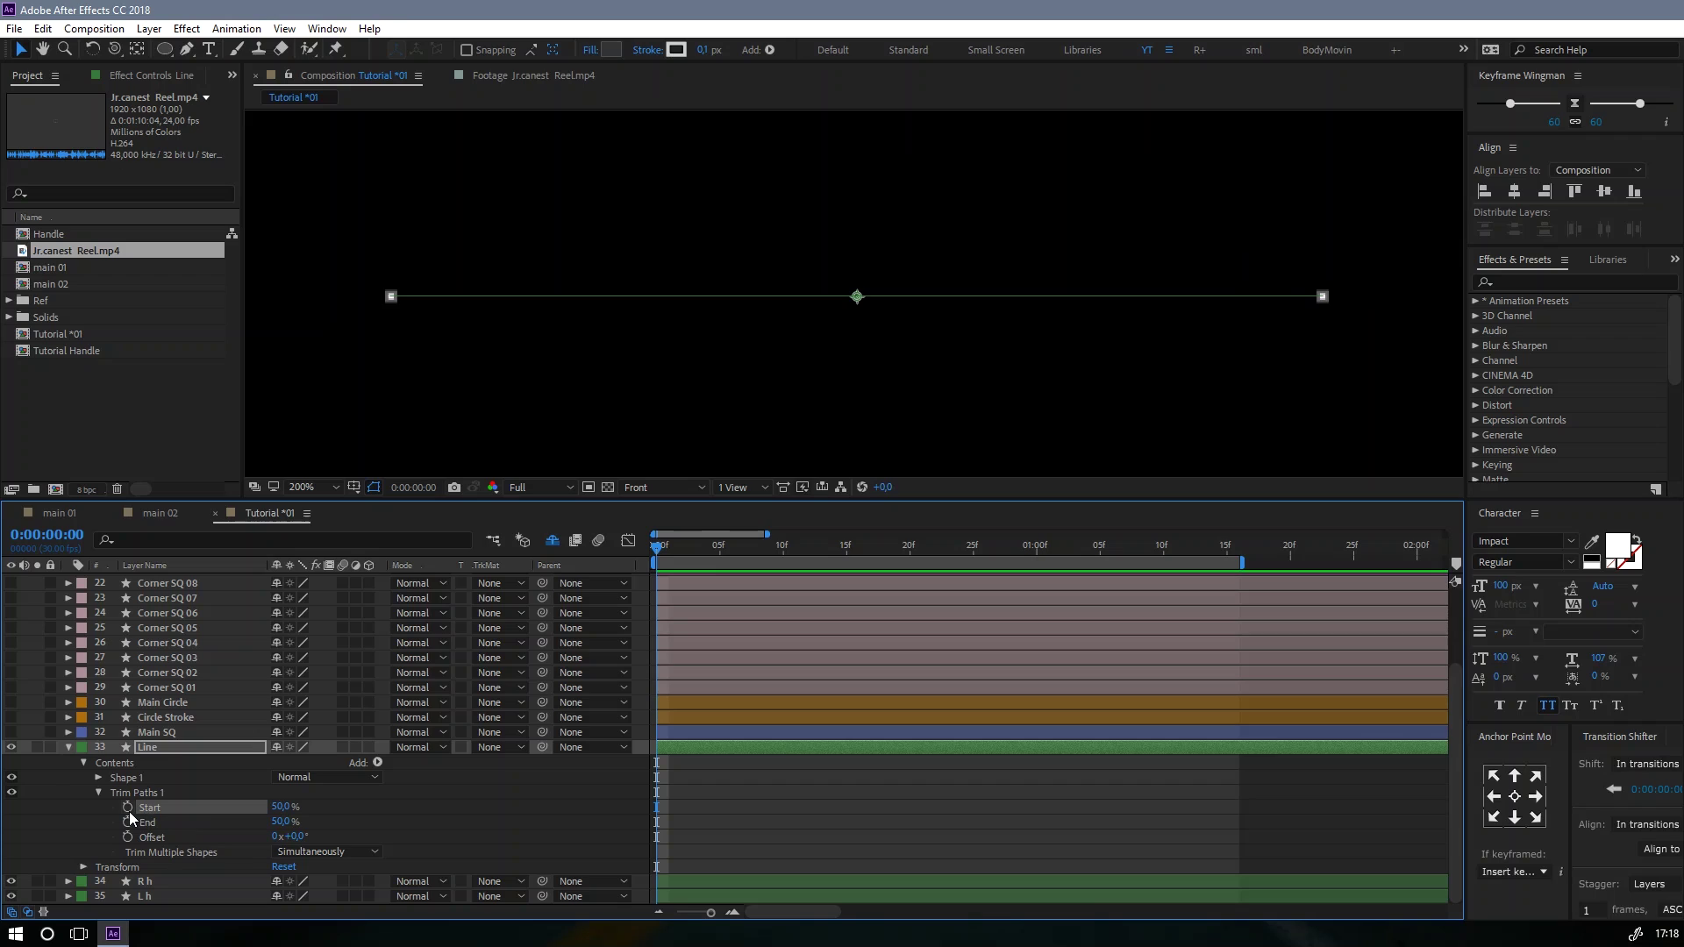
{"action": "left_click", "coordinate": [129, 823], "text": "shift"}
{"action": "left_click", "coordinate": [128, 807]}
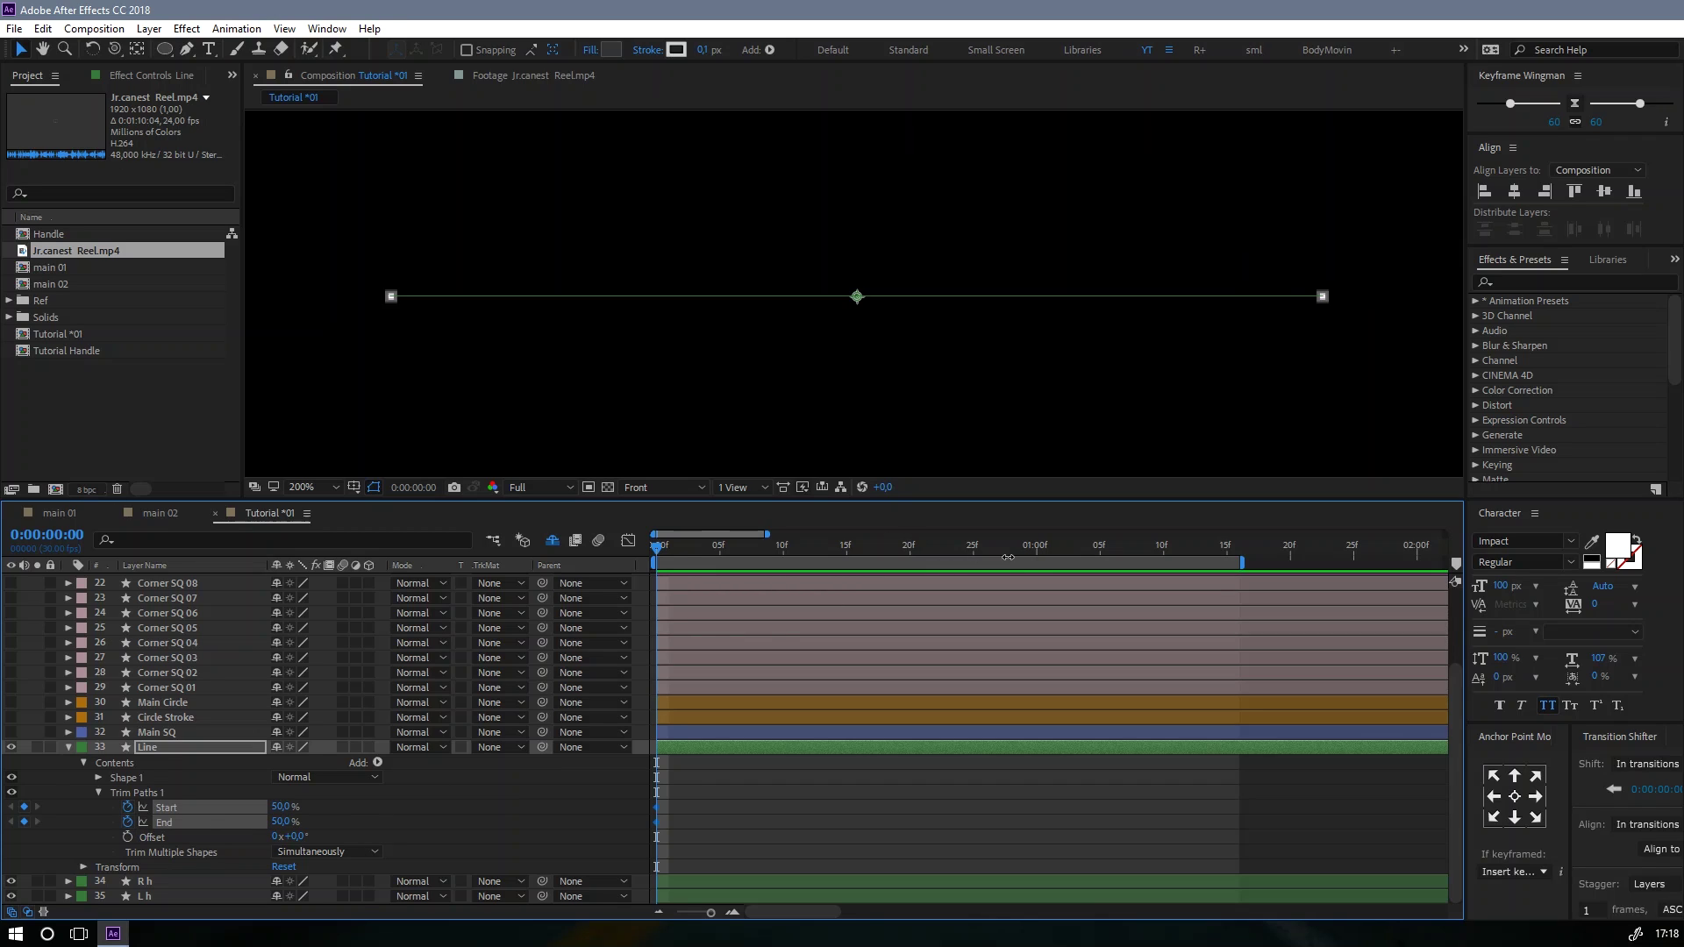
Step: At frame 25, keyframe the line's Trim Paths Start at 0% and End at 100%
{"action": "left_click_drag", "start_coordinate": [1034, 551], "coordinate": [973, 561]}
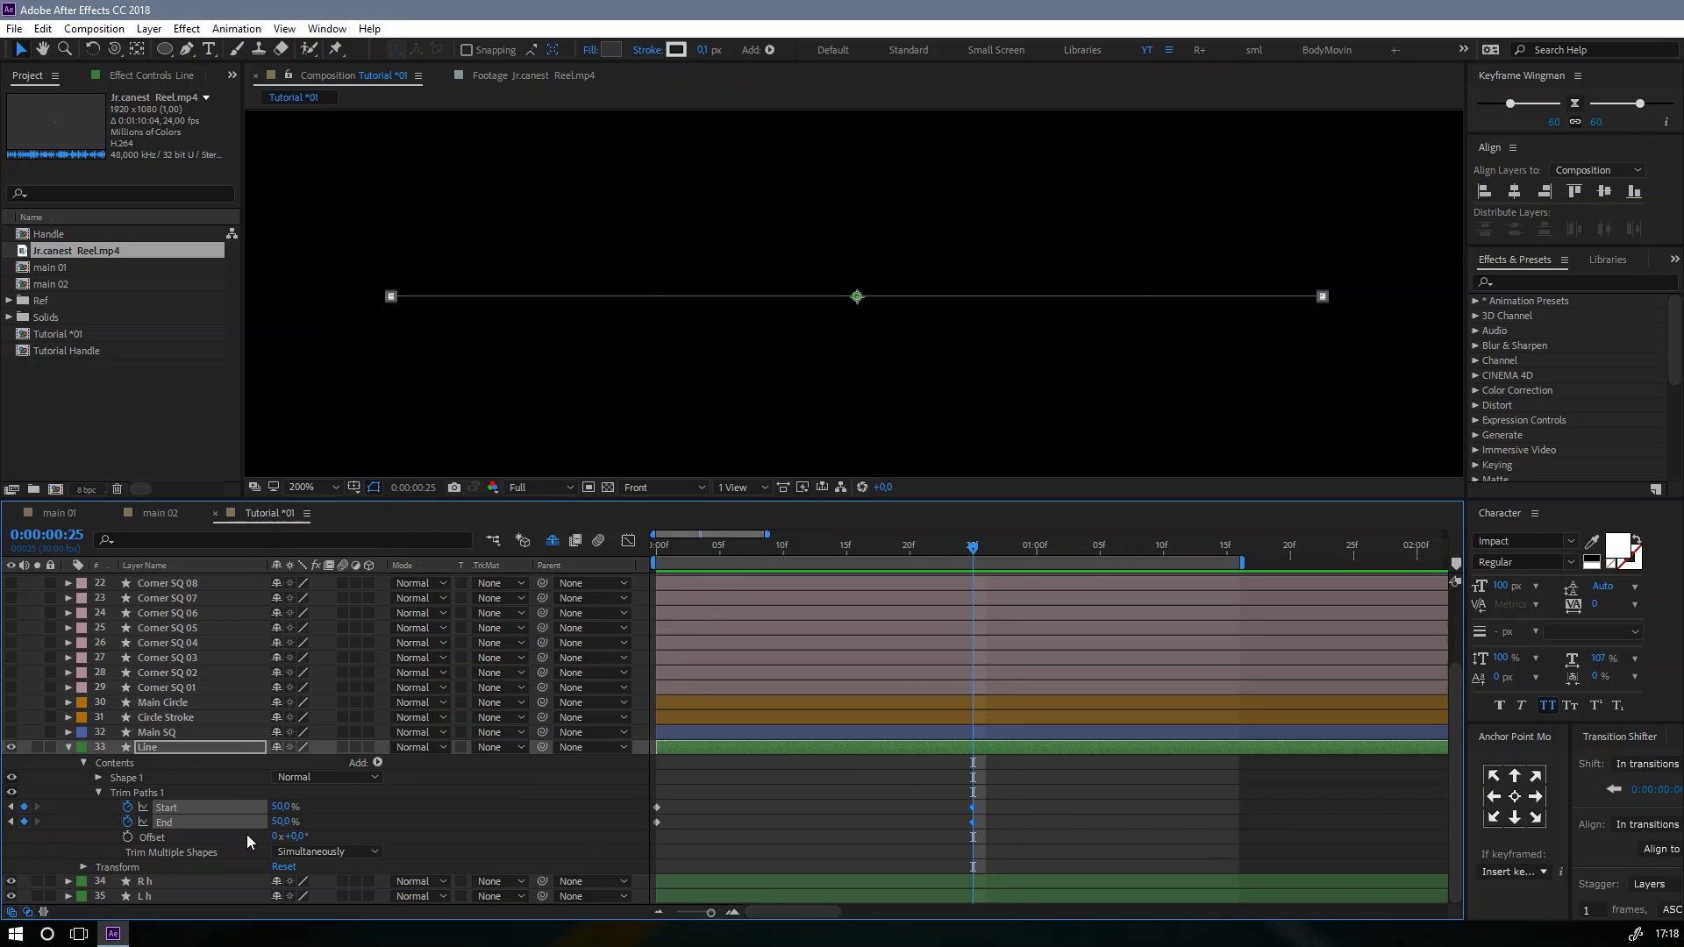
{"action": "left_click", "coordinate": [282, 807]}
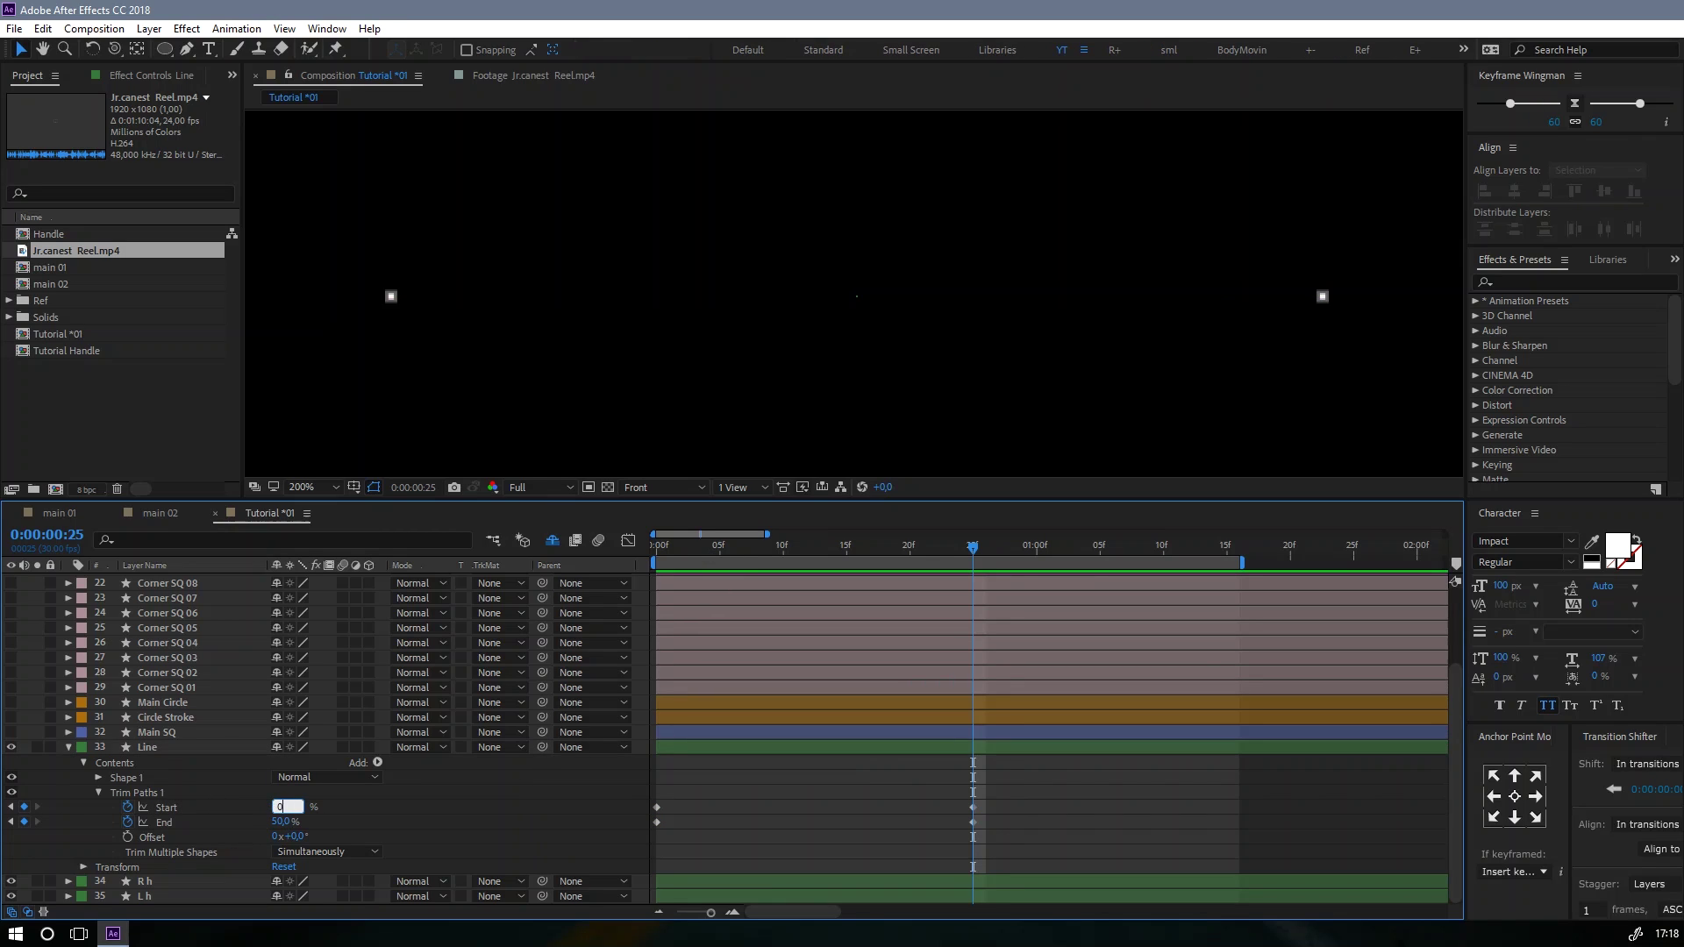
{"action": "type", "text": "0"}
{"action": "key", "text": "Return"}
{"action": "left_click", "coordinate": [420, 818]}
{"action": "left_click", "coordinate": [282, 822]}
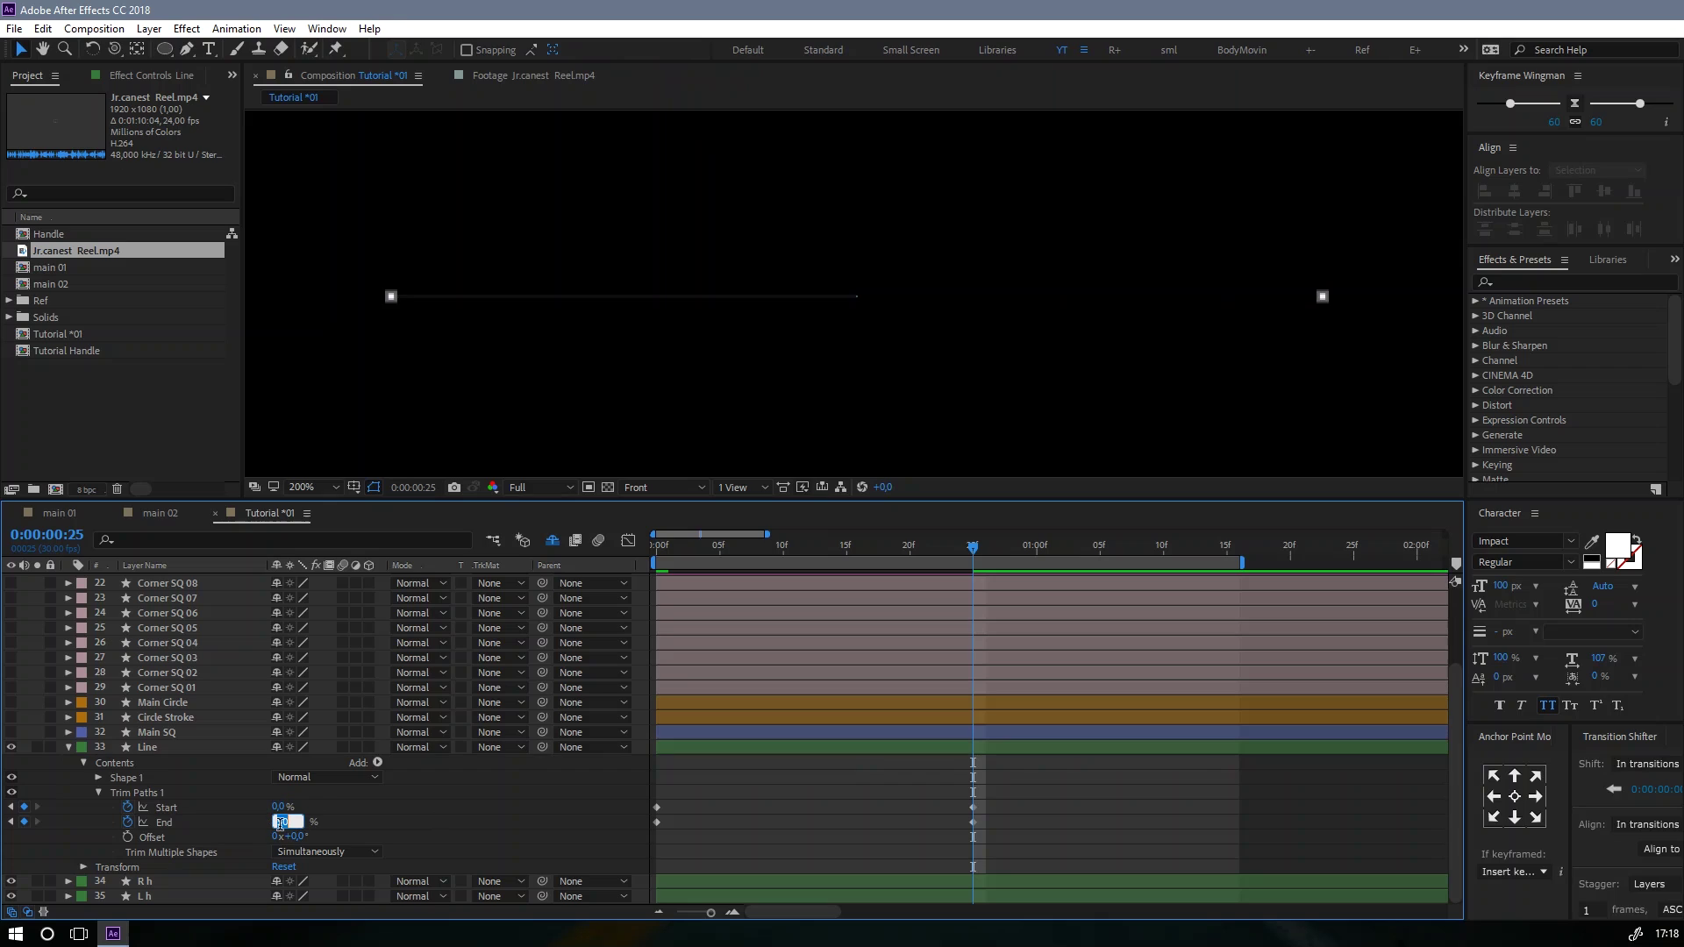
{"action": "type", "text": "100"}
{"action": "key", "text": "Return"}
{"action": "left_click", "coordinate": [1123, 833]}
Step: Apply Easy Ease to the line's Start and End keyframes and shape their speed curves to peak early and slow down gradually
{"action": "left_click_drag", "start_coordinate": [1011, 787], "coordinate": [632, 833]}
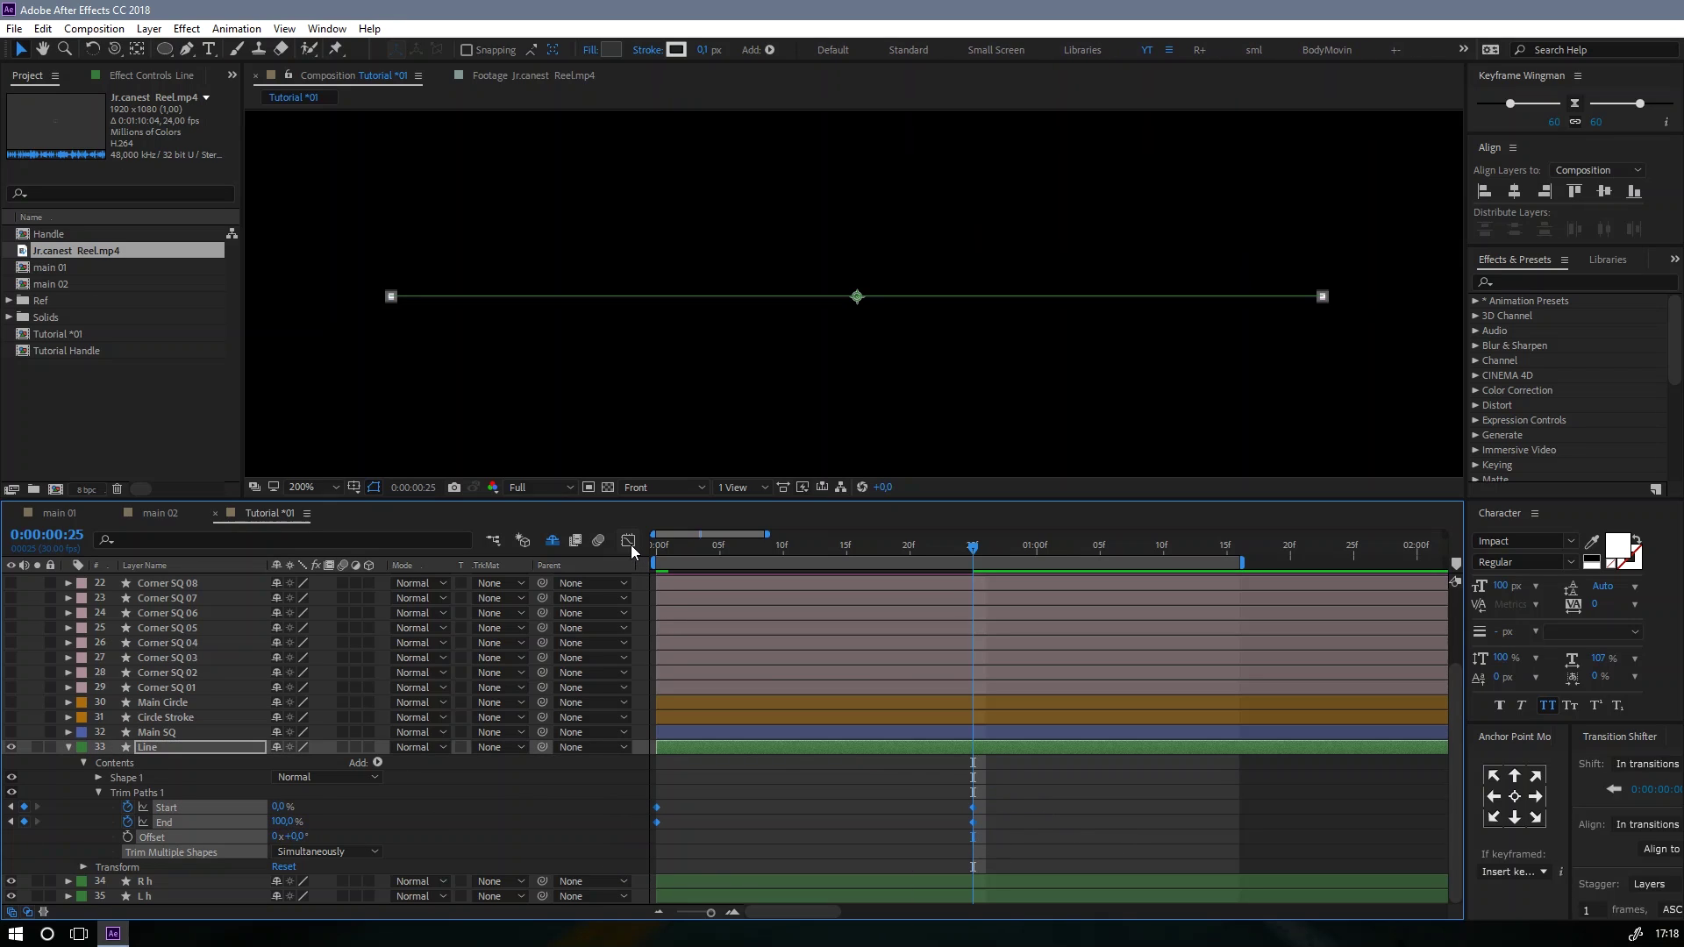
{"action": "left_click", "coordinate": [628, 541]}
{"action": "left_click", "coordinate": [628, 541]}
{"action": "left_click_drag", "start_coordinate": [1031, 800], "coordinate": [635, 838]}
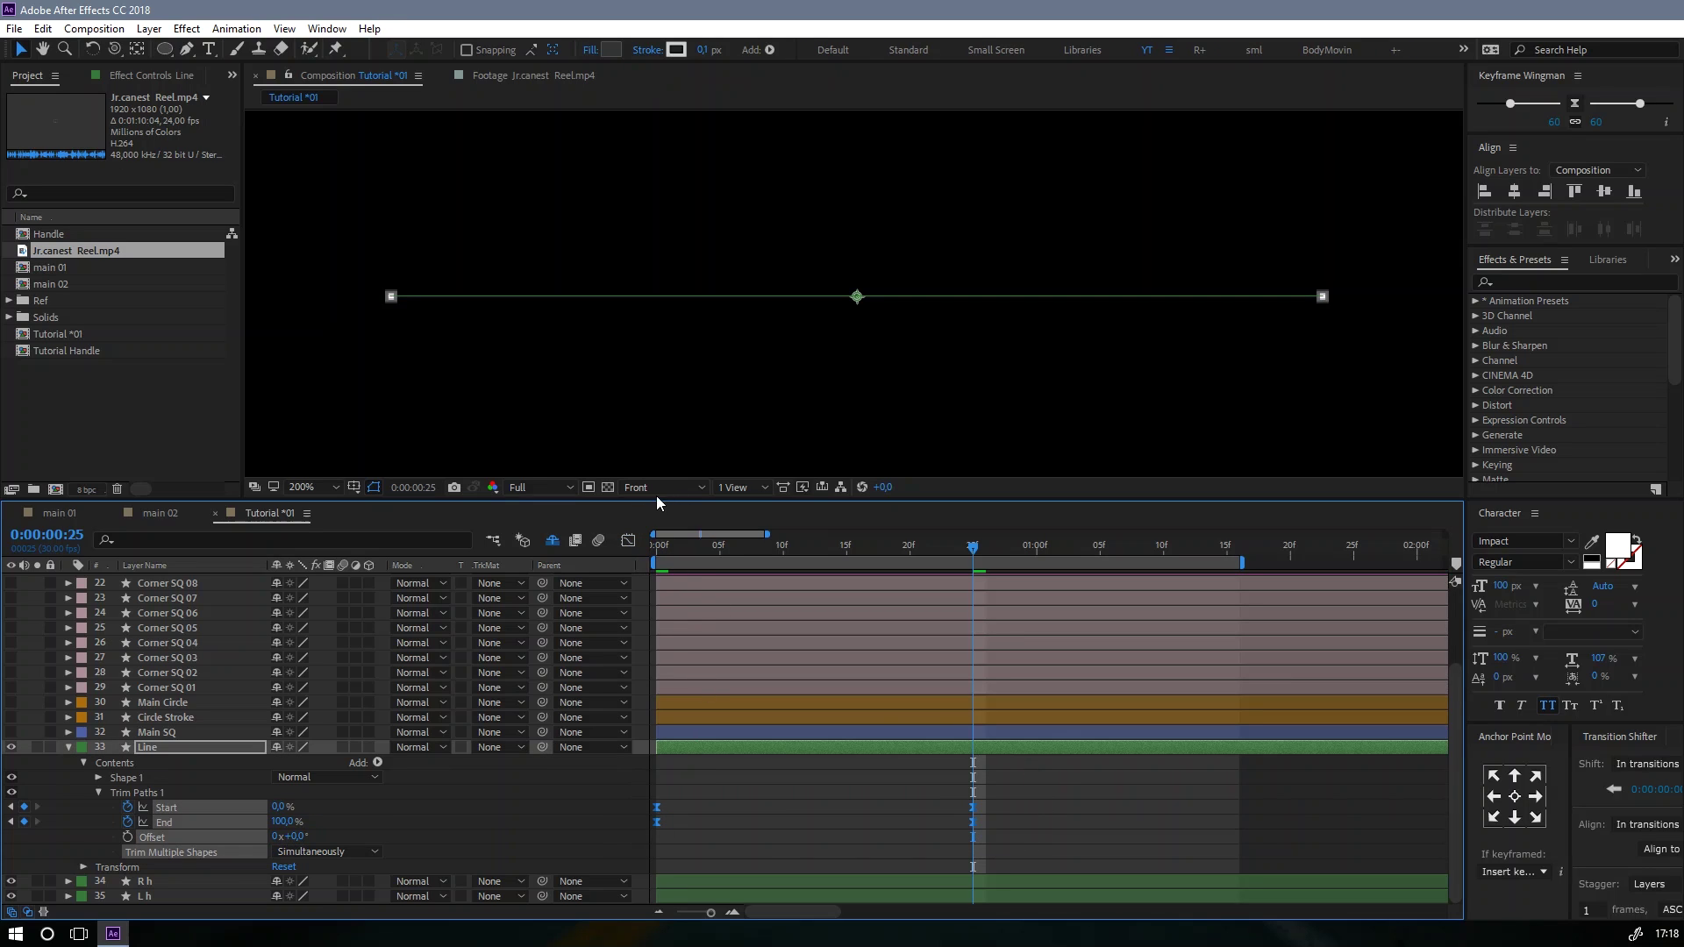
{"action": "left_click", "coordinate": [628, 541]}
{"action": "left_click_drag", "start_coordinate": [1003, 759], "coordinate": [842, 729]}
{"action": "mouse_move", "coordinate": [701, 706]}
{"action": "left_mouse_down"}
{"action": "mouse_move", "coordinate": [650, 742]}
{"action": "mouse_move", "coordinate": [724, 724]}
{"action": "left_mouse_up"}
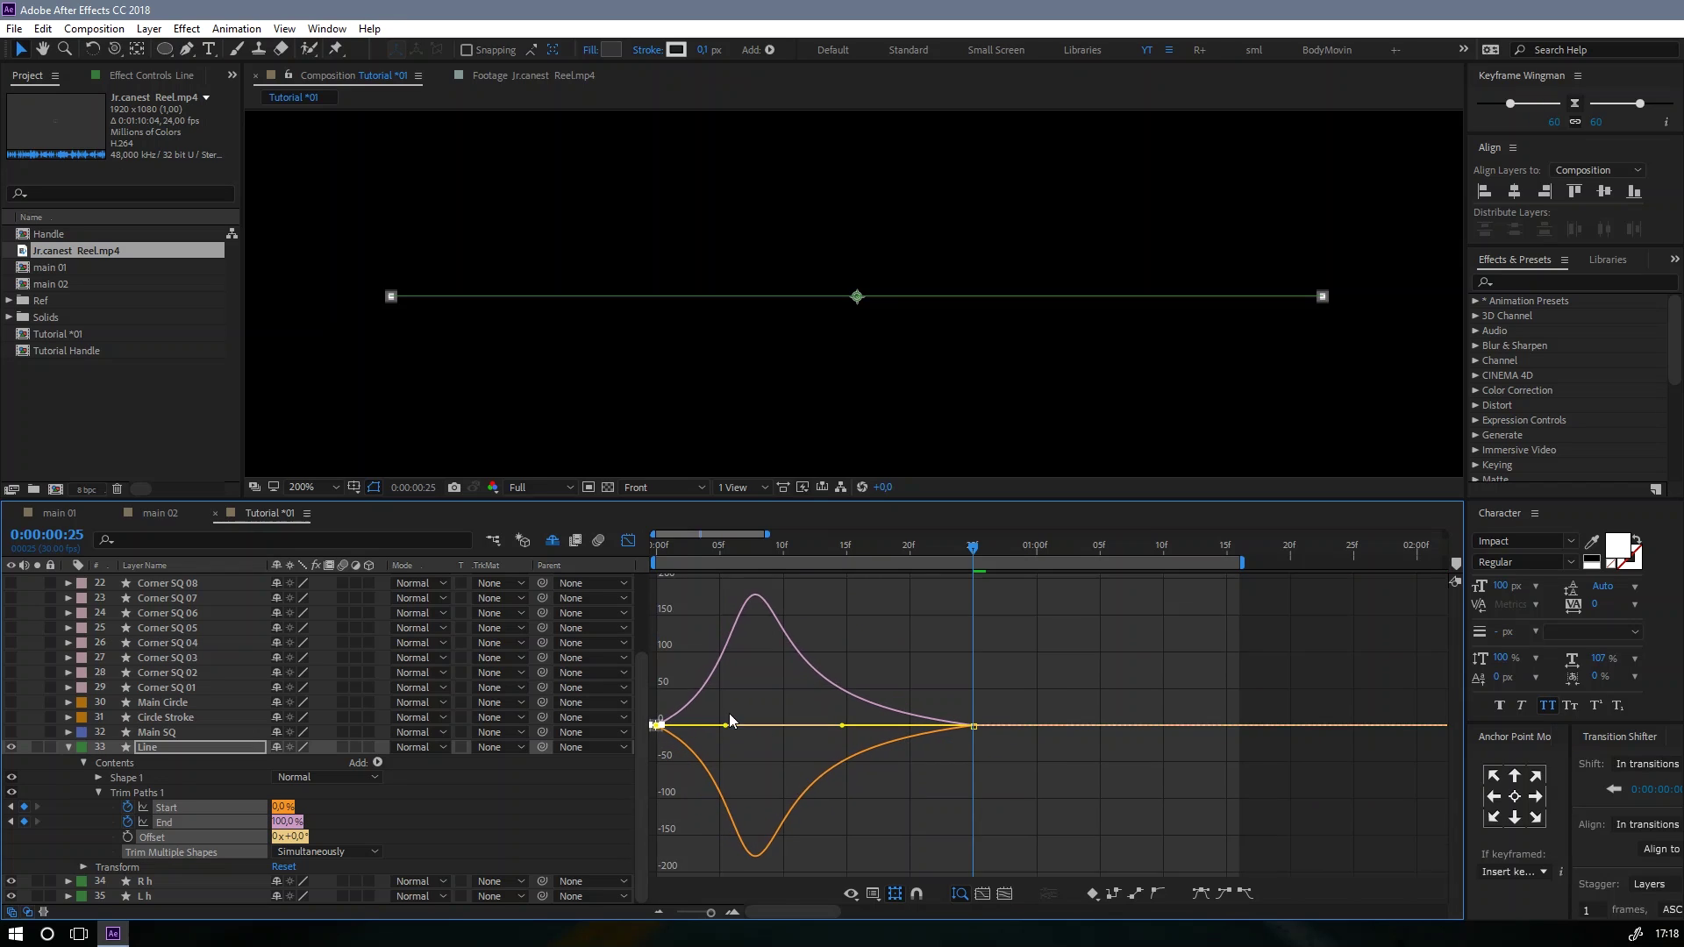
{"action": "left_click", "coordinate": [628, 540]}
Step: Play back the line's growing animation from the first frame
{"action": "left_click", "coordinate": [660, 550]}
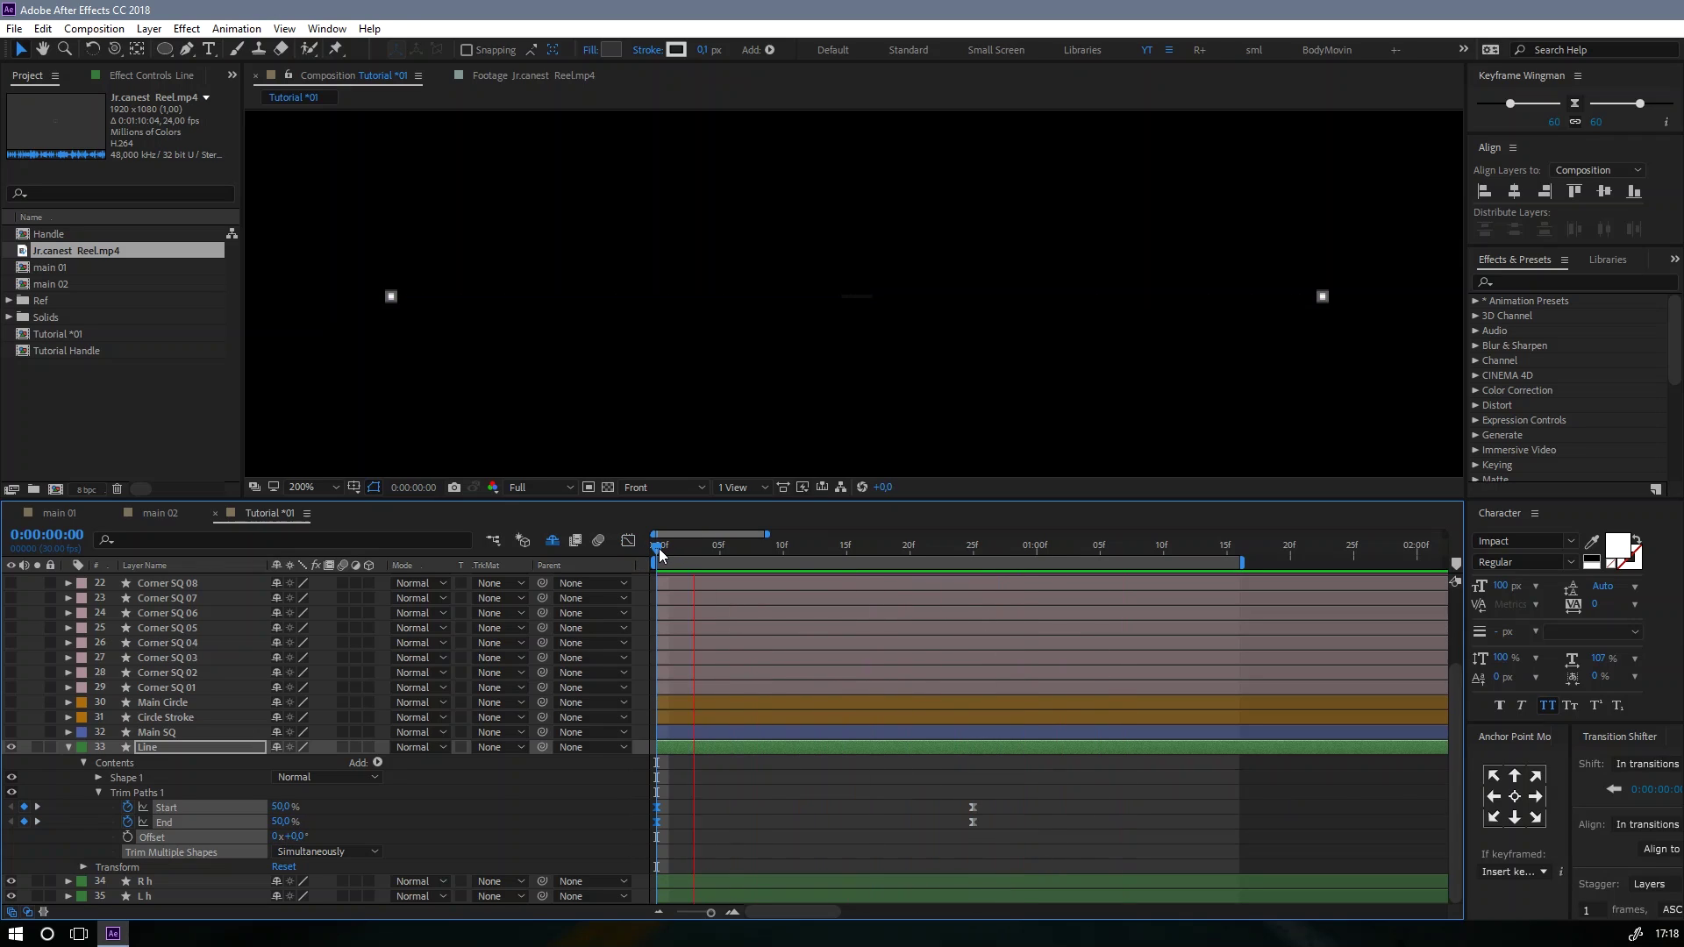
{"action": "key", "text": "space"}
{"action": "key", "text": "space"}
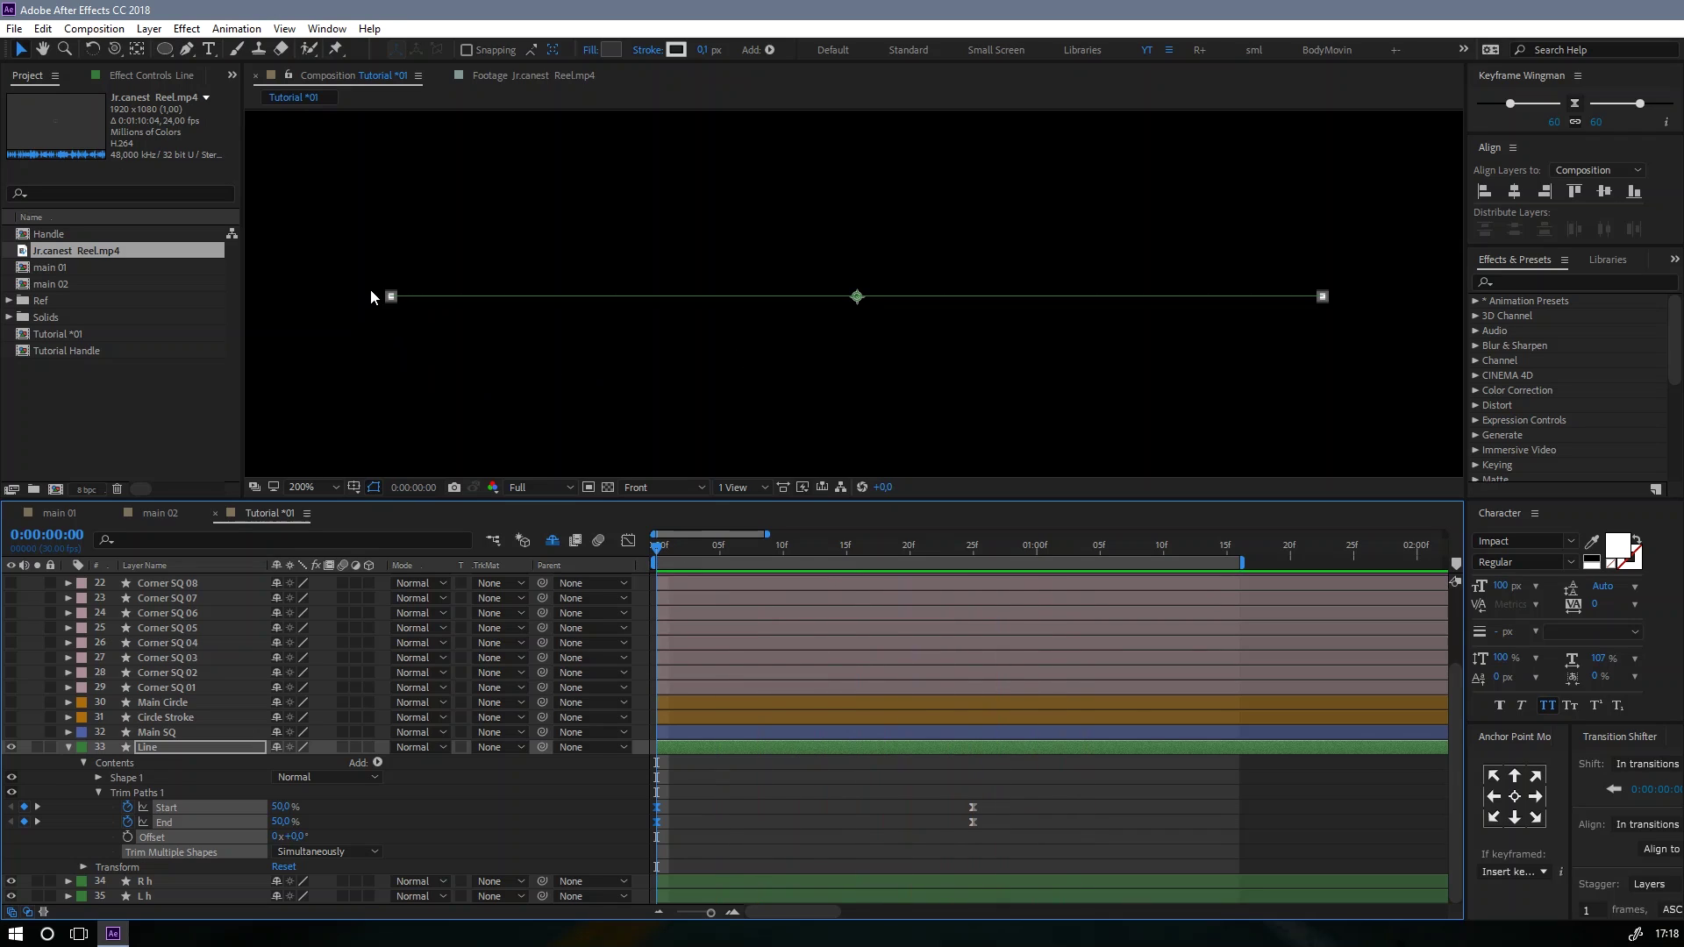
{"action": "left_click", "coordinate": [840, 786]}
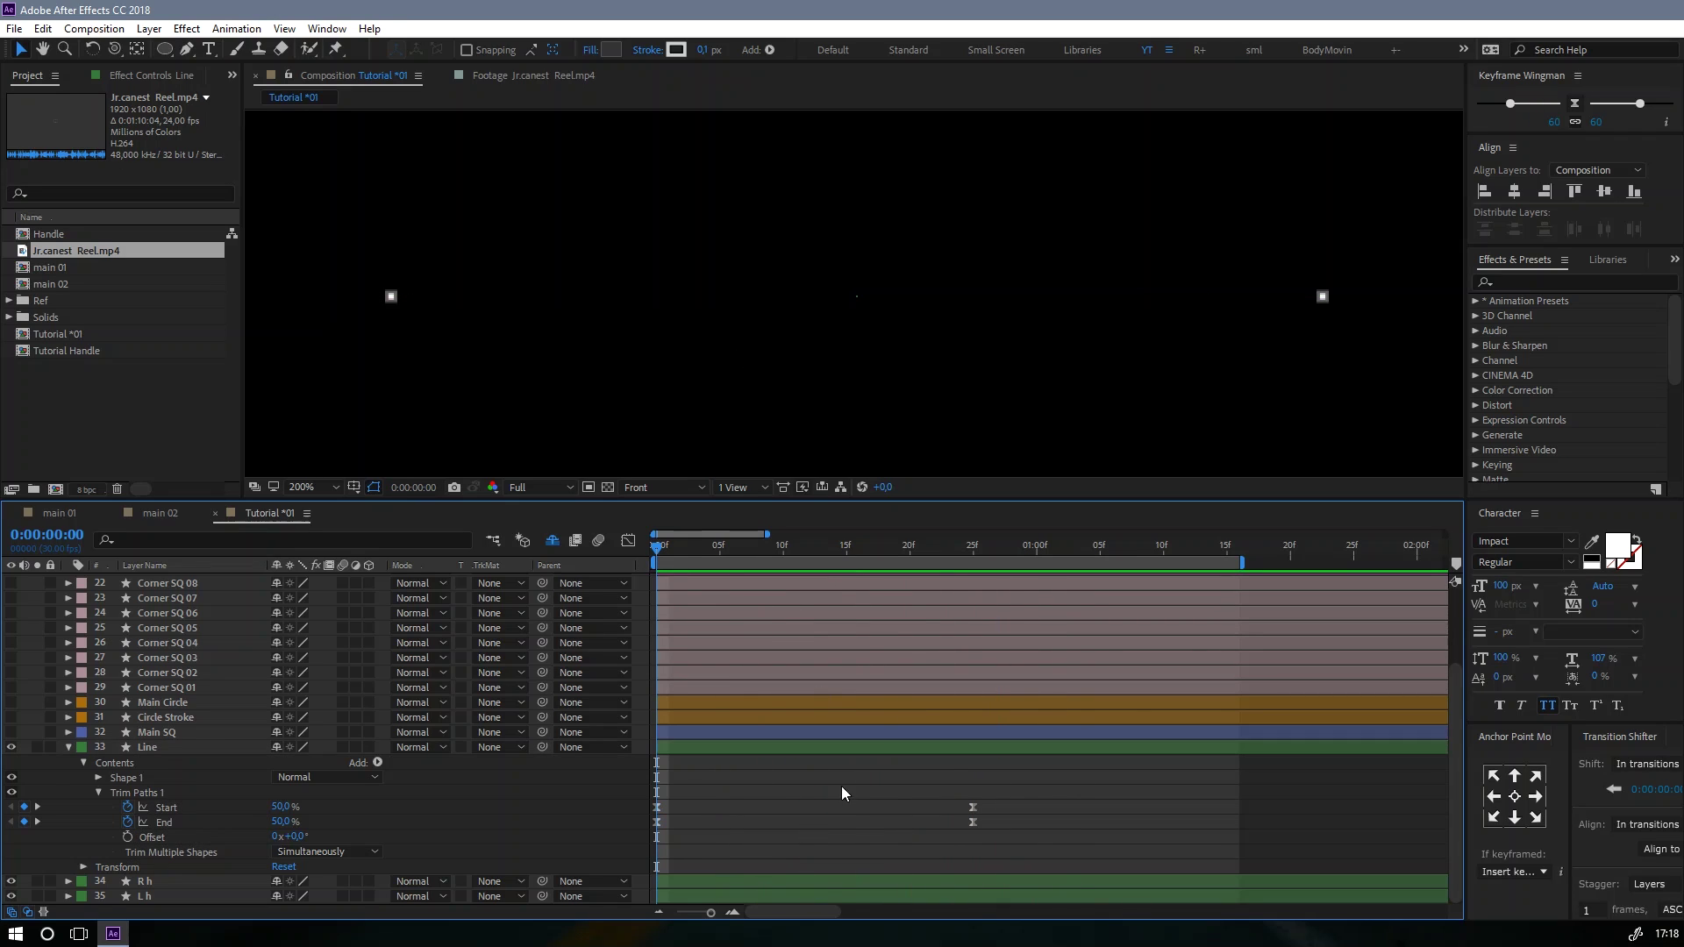
Step: Collapse the Line layer and add Position keyframes to the R h and L h layers at frame 0
{"action": "left_click", "coordinate": [69, 746]}
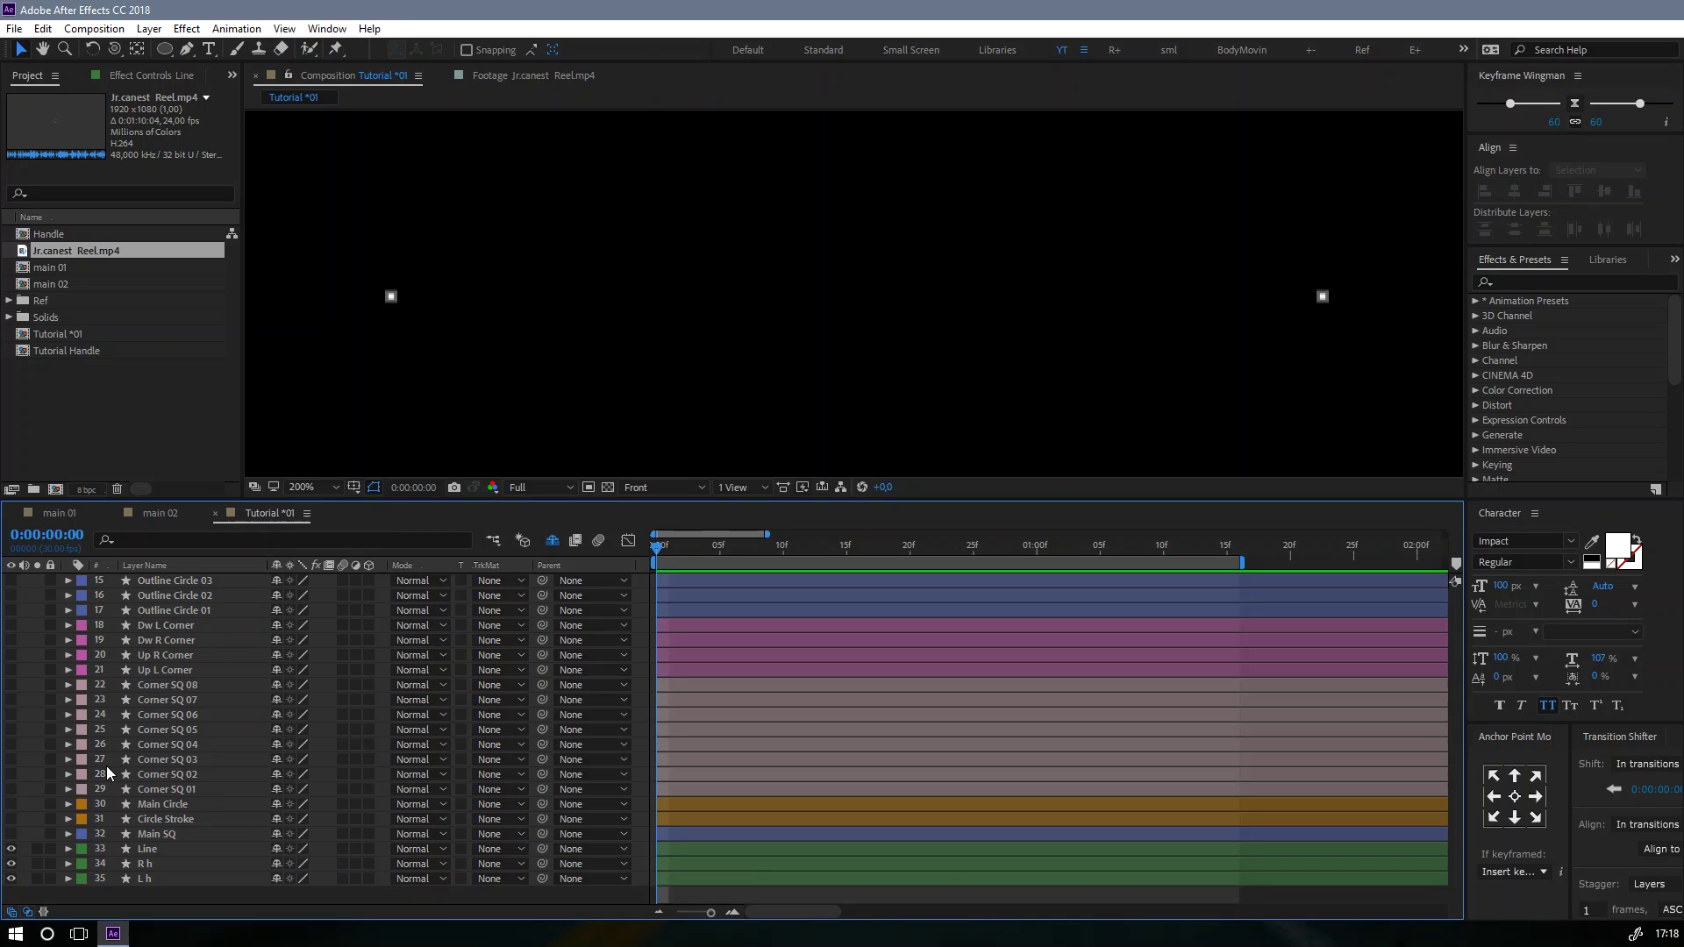
{"action": "left_click", "coordinate": [147, 864]}
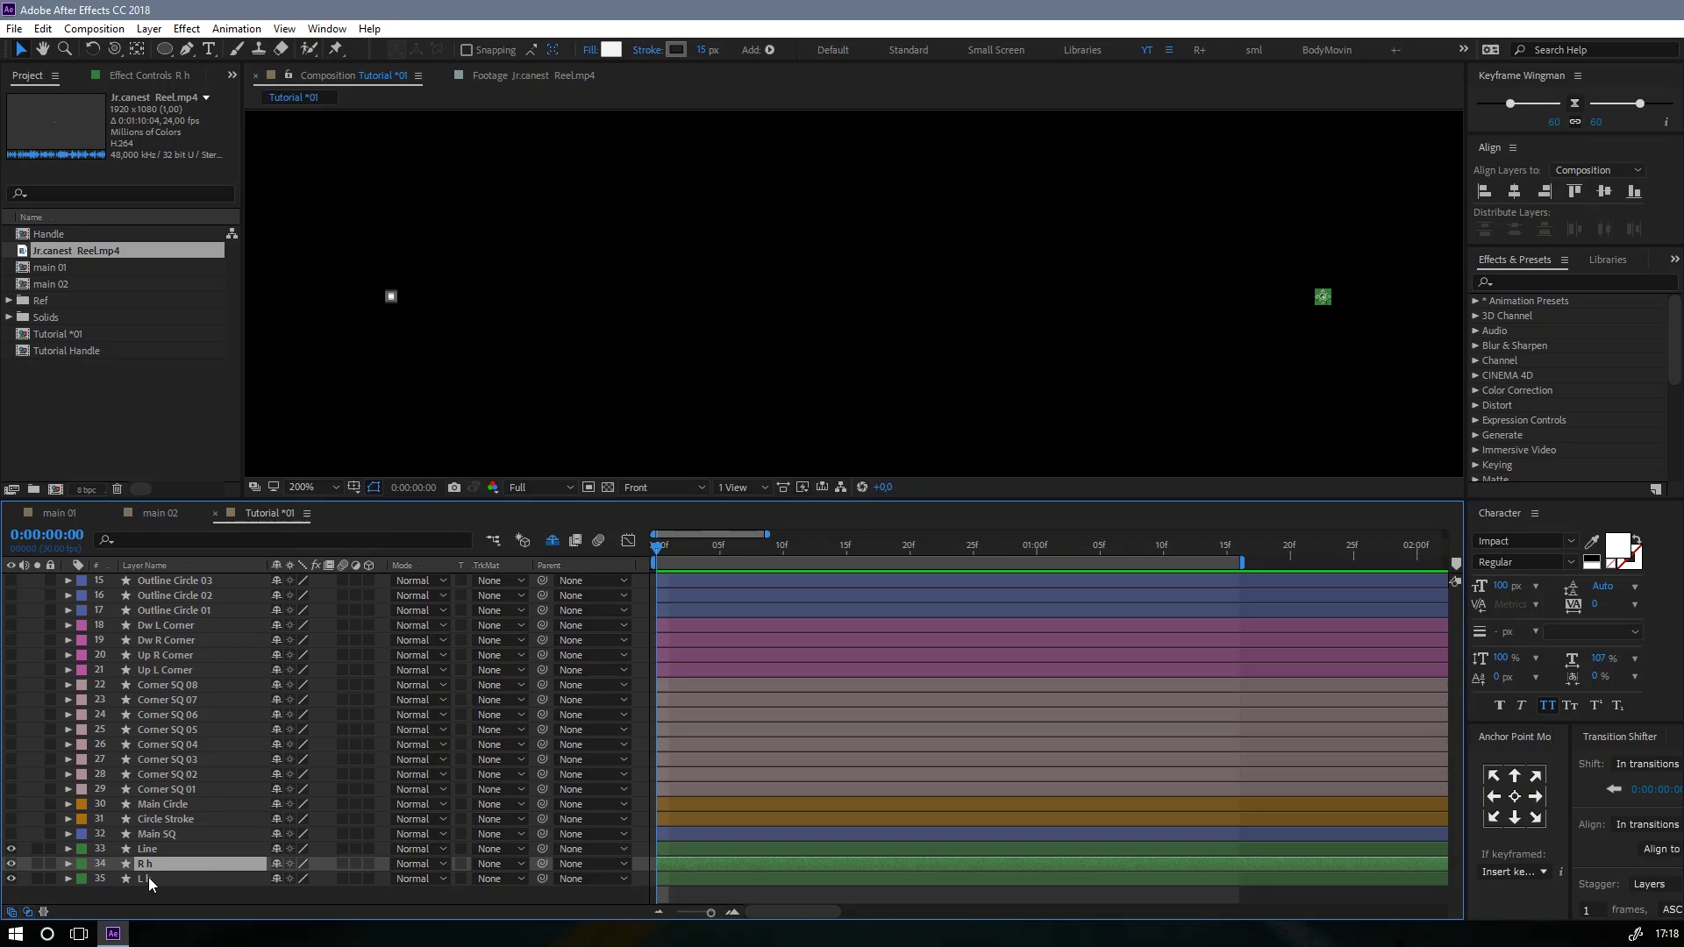
{"action": "left_click", "coordinate": [149, 877], "text": "shift"}
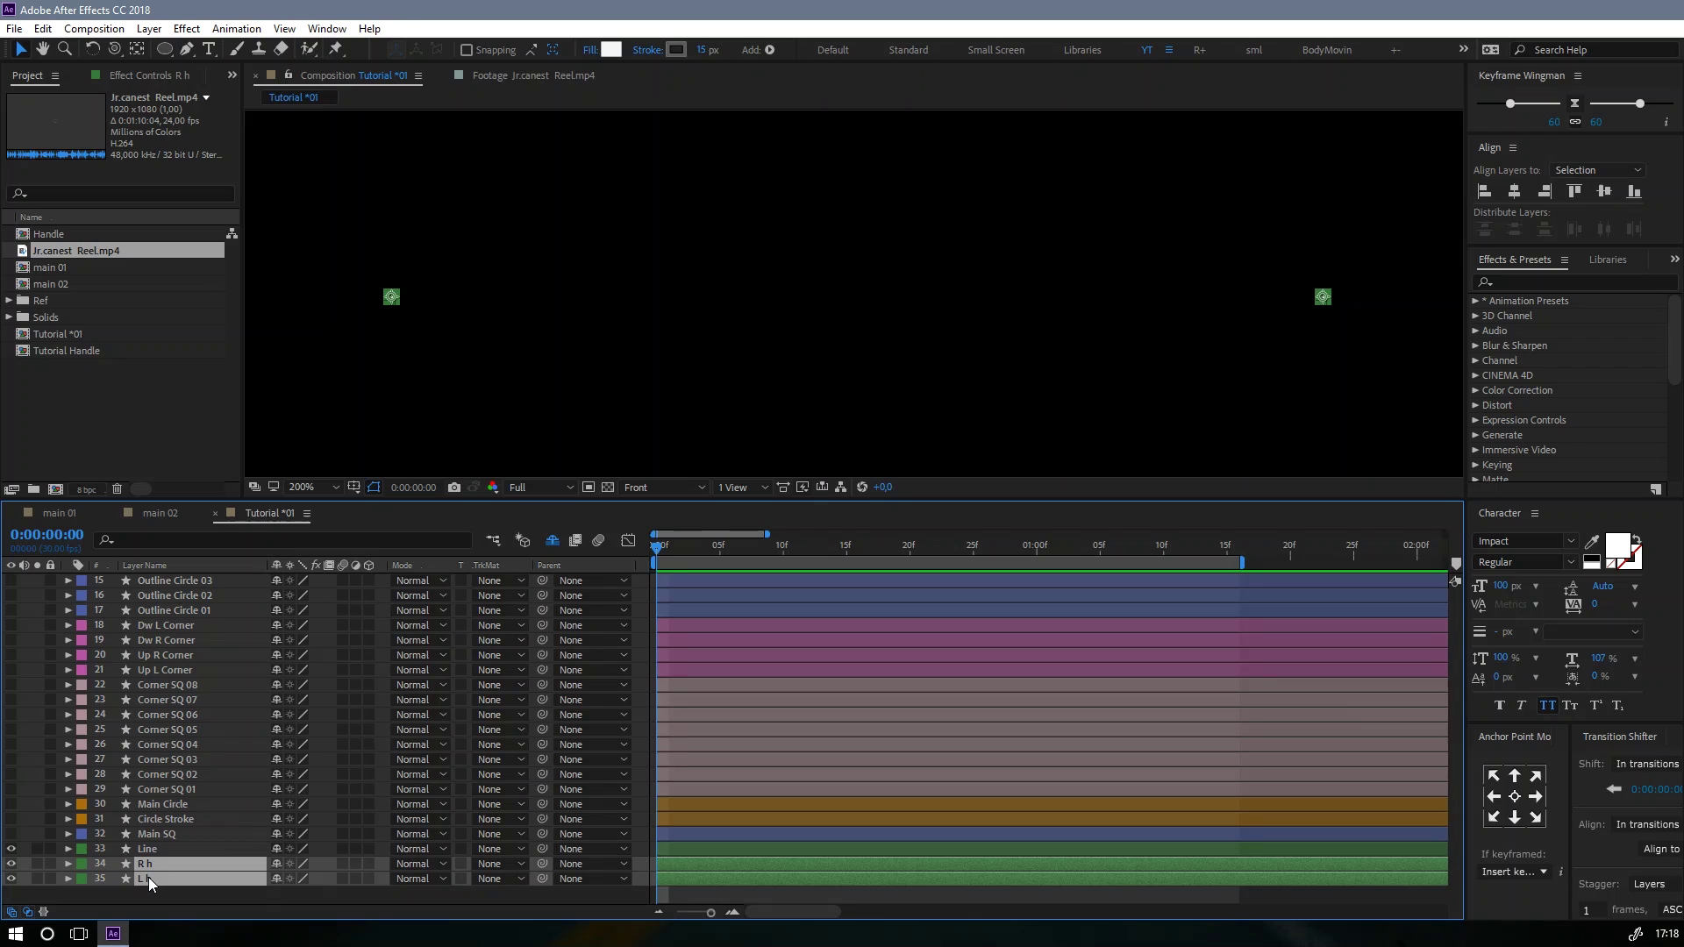
{"action": "key", "text": "p"}
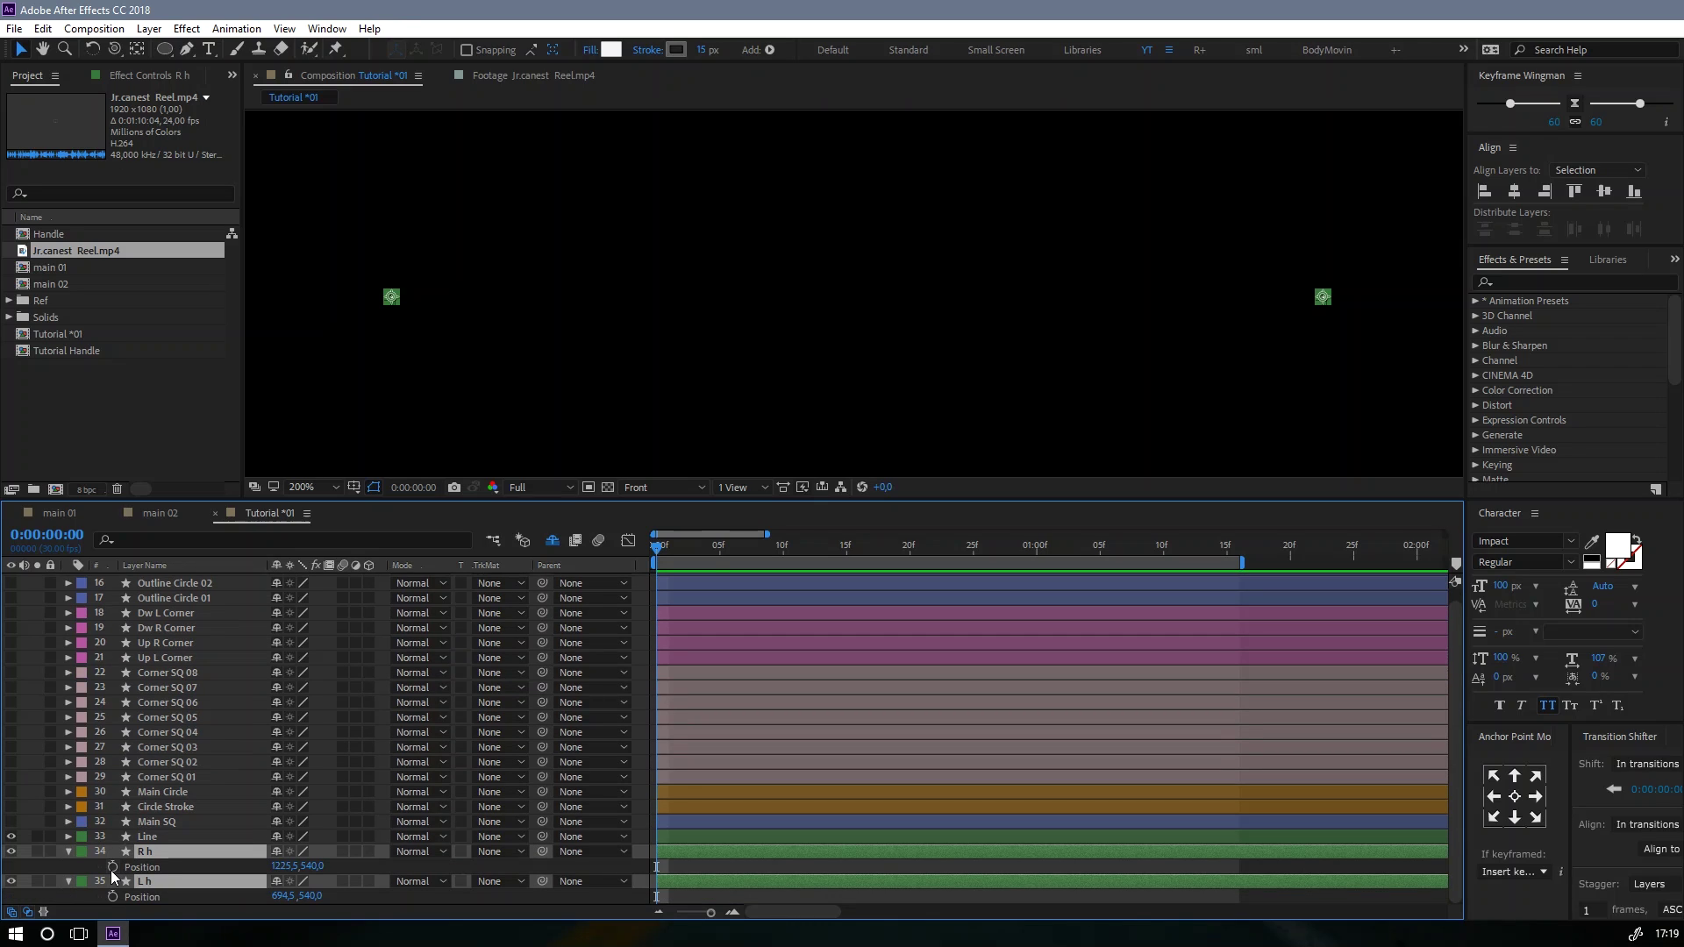
{"action": "left_click", "coordinate": [112, 866]}
Step: Reveal the Line layer's keyframes and add matching Position keyframes to R h and L h at frame 25
{"action": "left_click", "coordinate": [171, 839]}
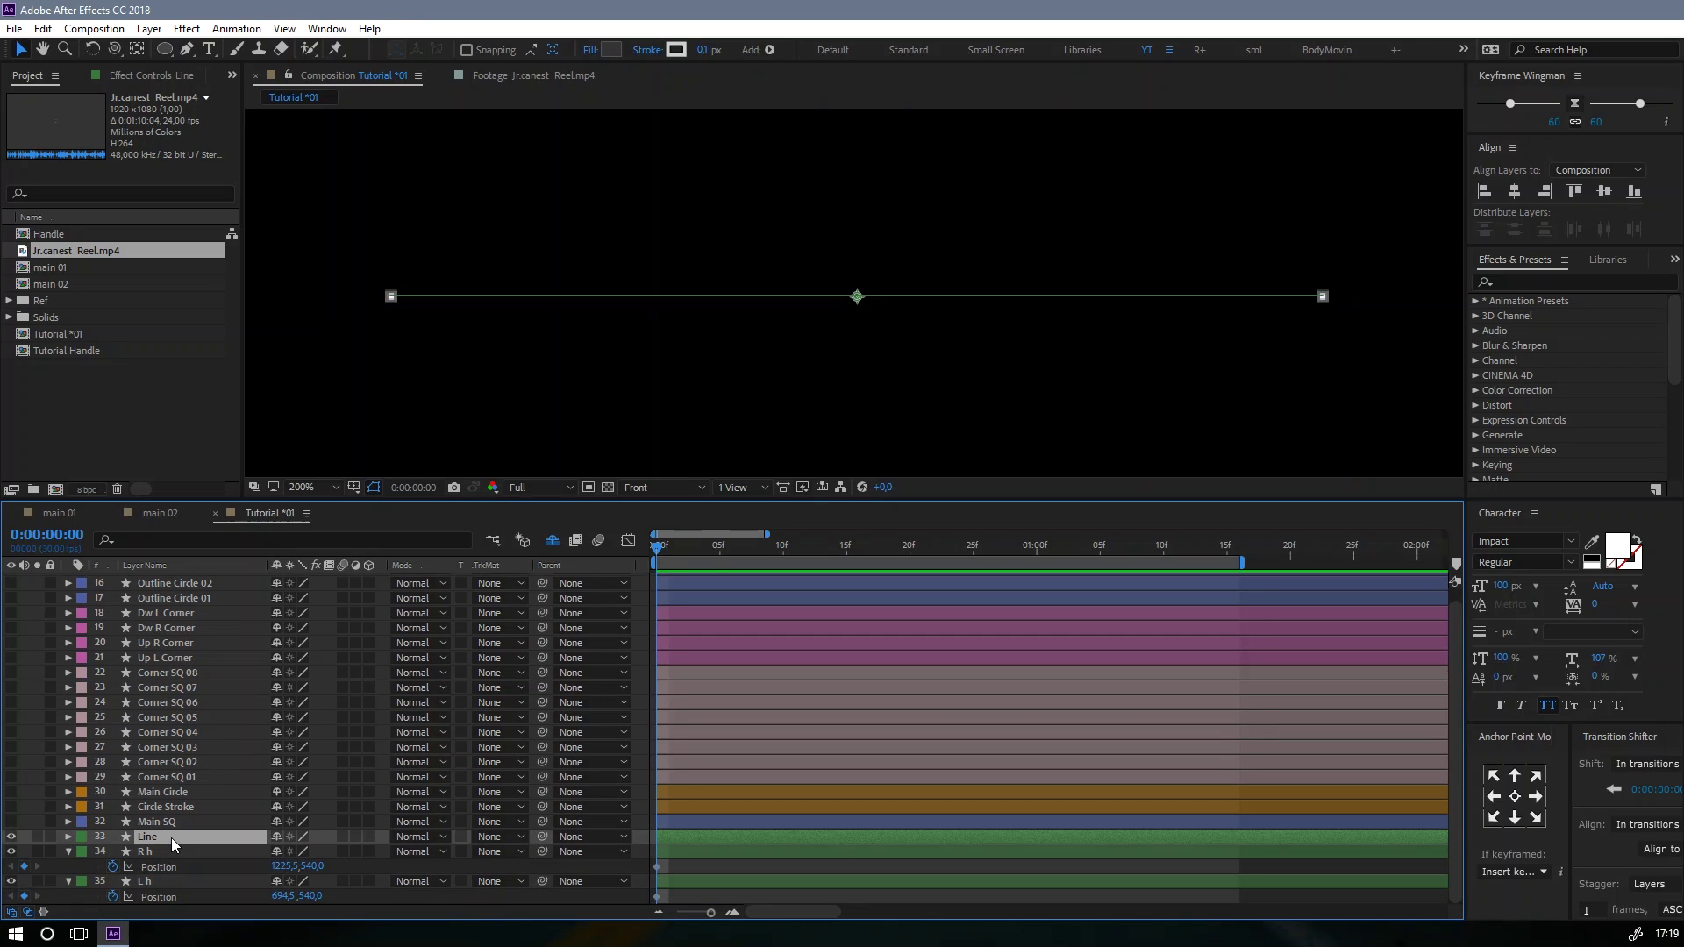
{"action": "key", "text": "u"}
{"action": "left_click", "coordinate": [968, 556]}
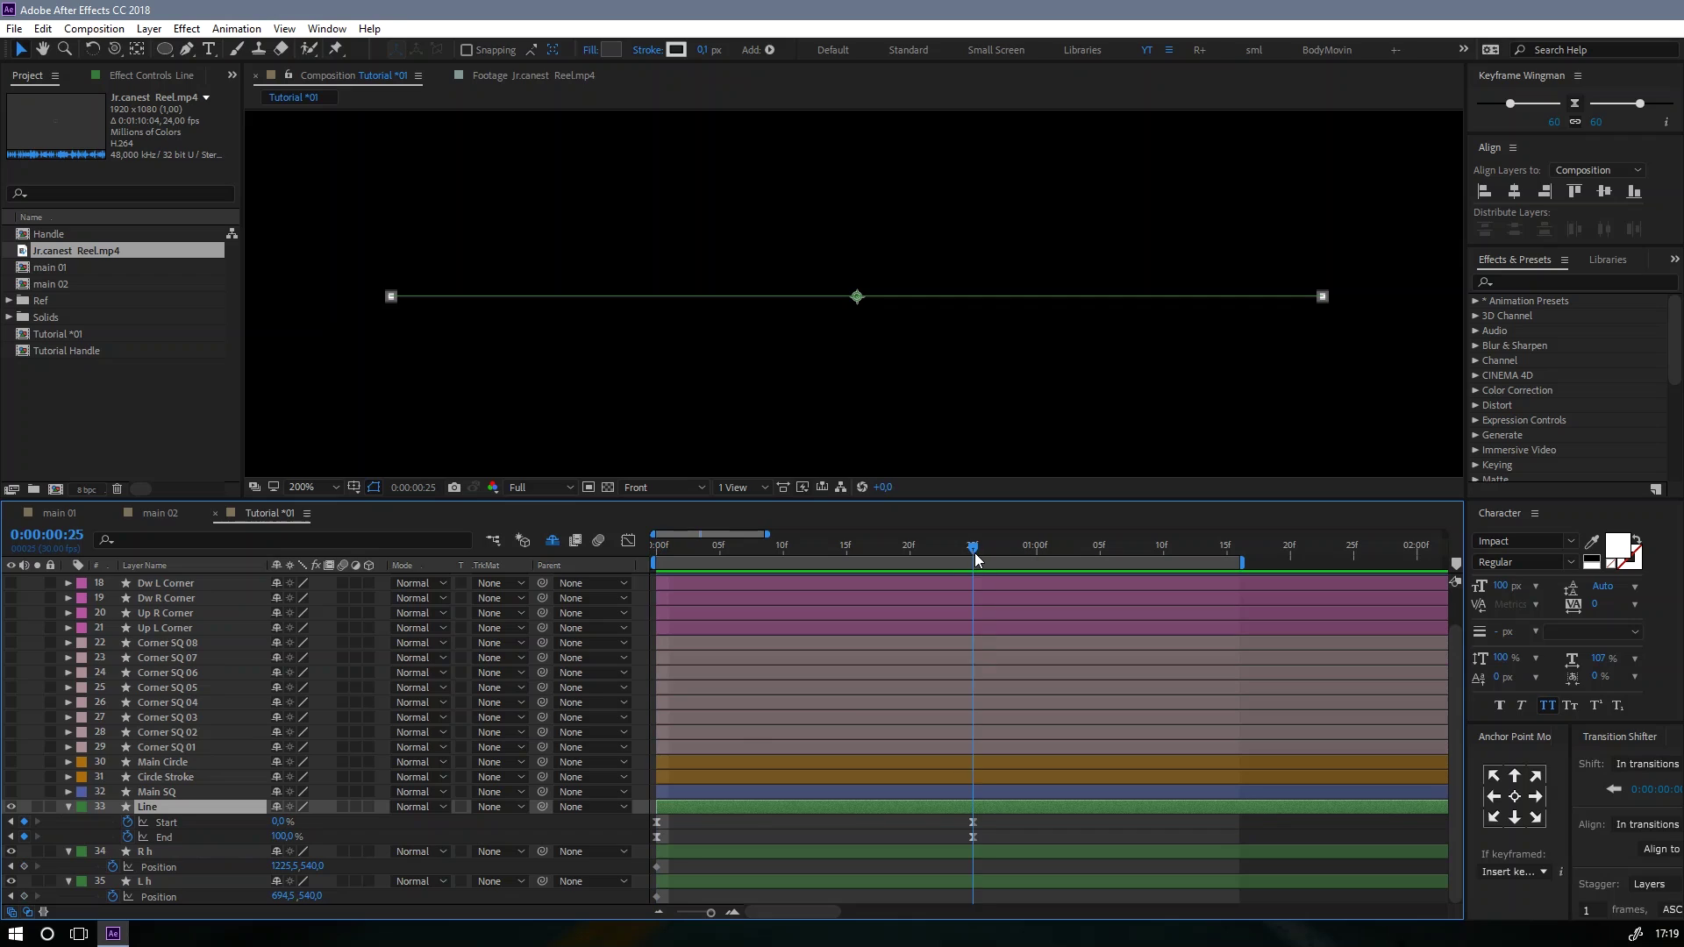
{"action": "left_click", "coordinate": [25, 866]}
{"action": "left_click", "coordinate": [25, 897]}
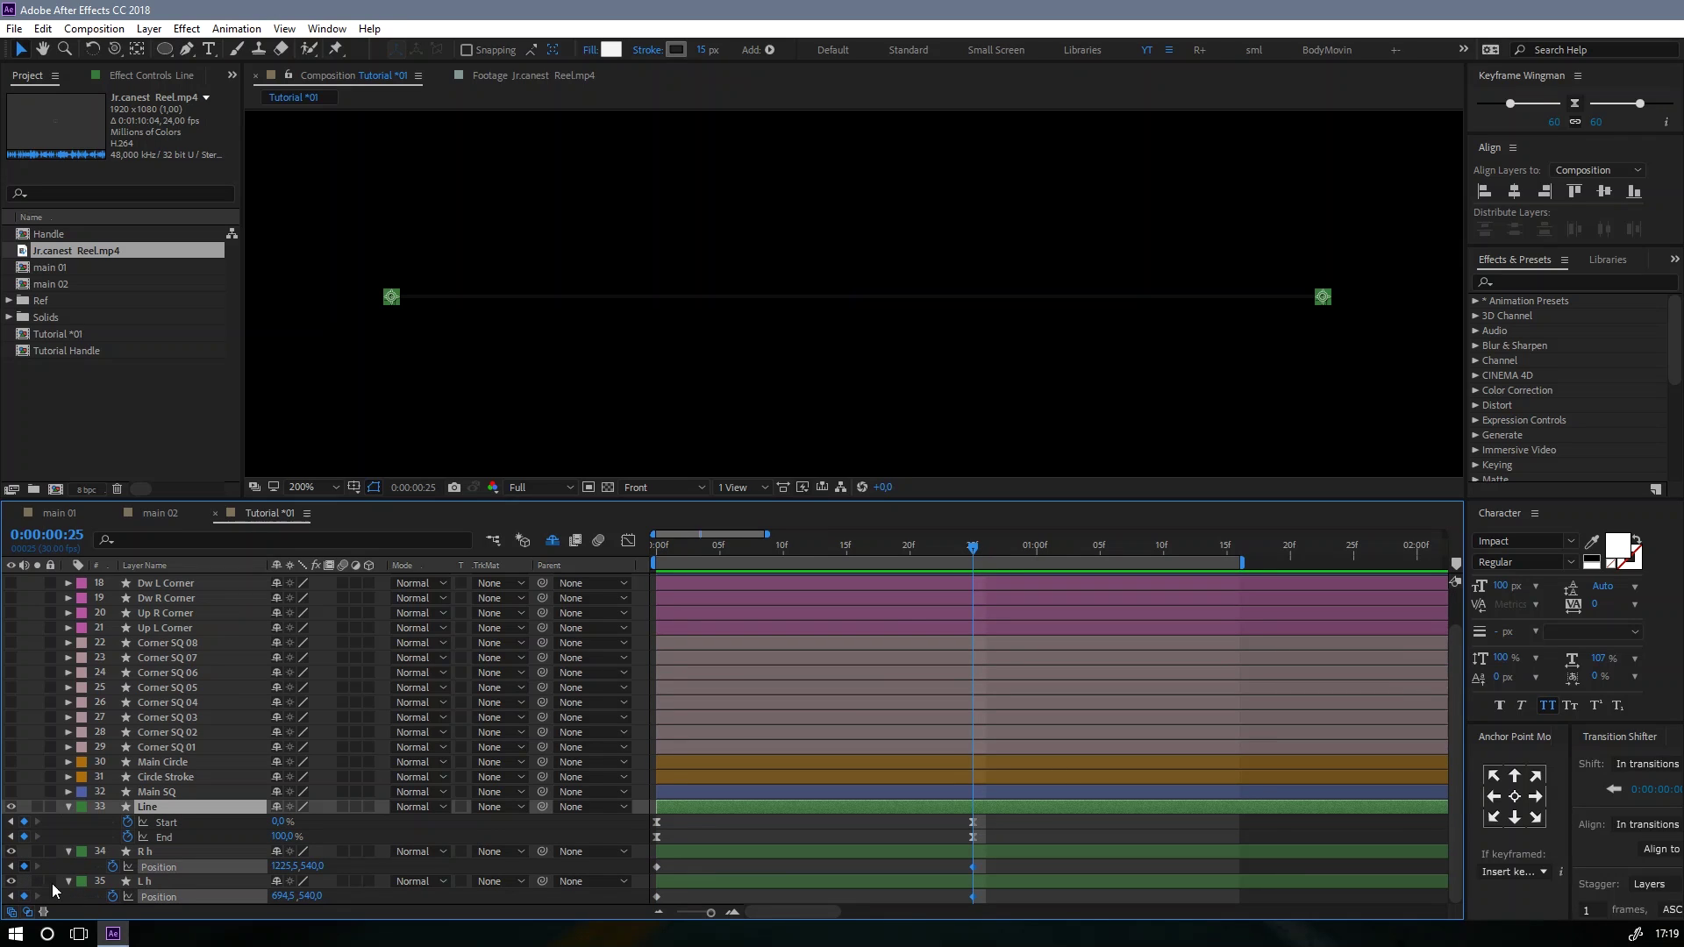
Step: At frame 0, center the R h and L h squares in the composition at position 960, 540
{"action": "left_click", "coordinate": [669, 547]}
{"action": "left_click", "coordinate": [340, 868]}
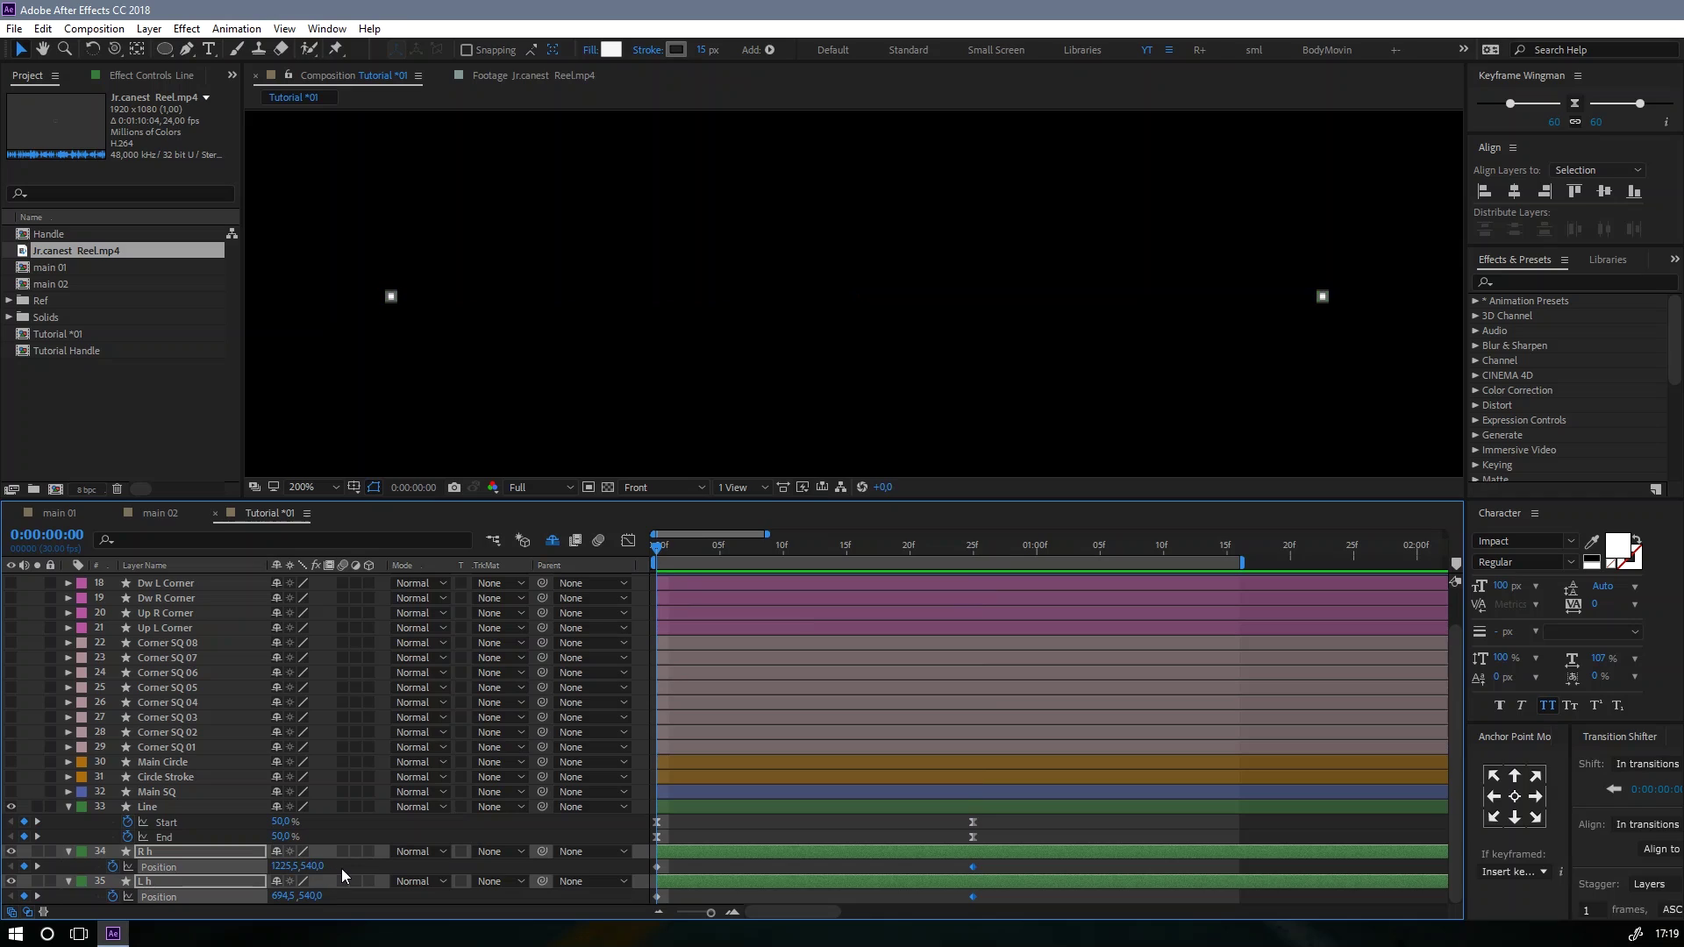
{"action": "left_click", "coordinate": [167, 850]}
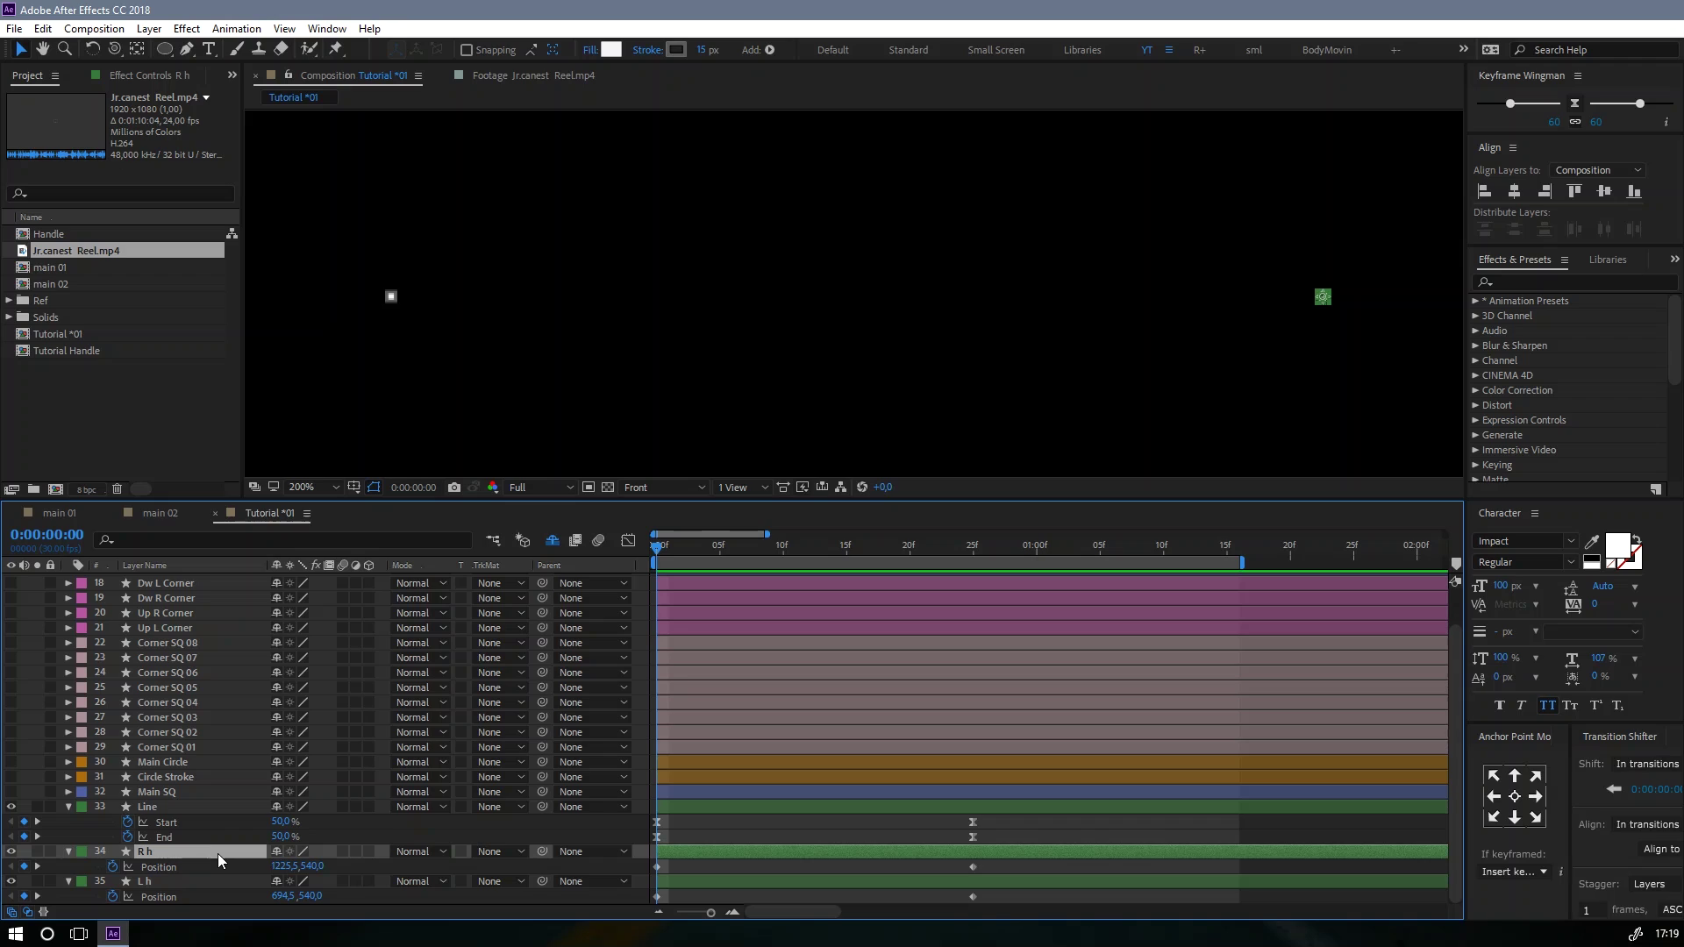
{"action": "key", "text": "ctrl+Home"}
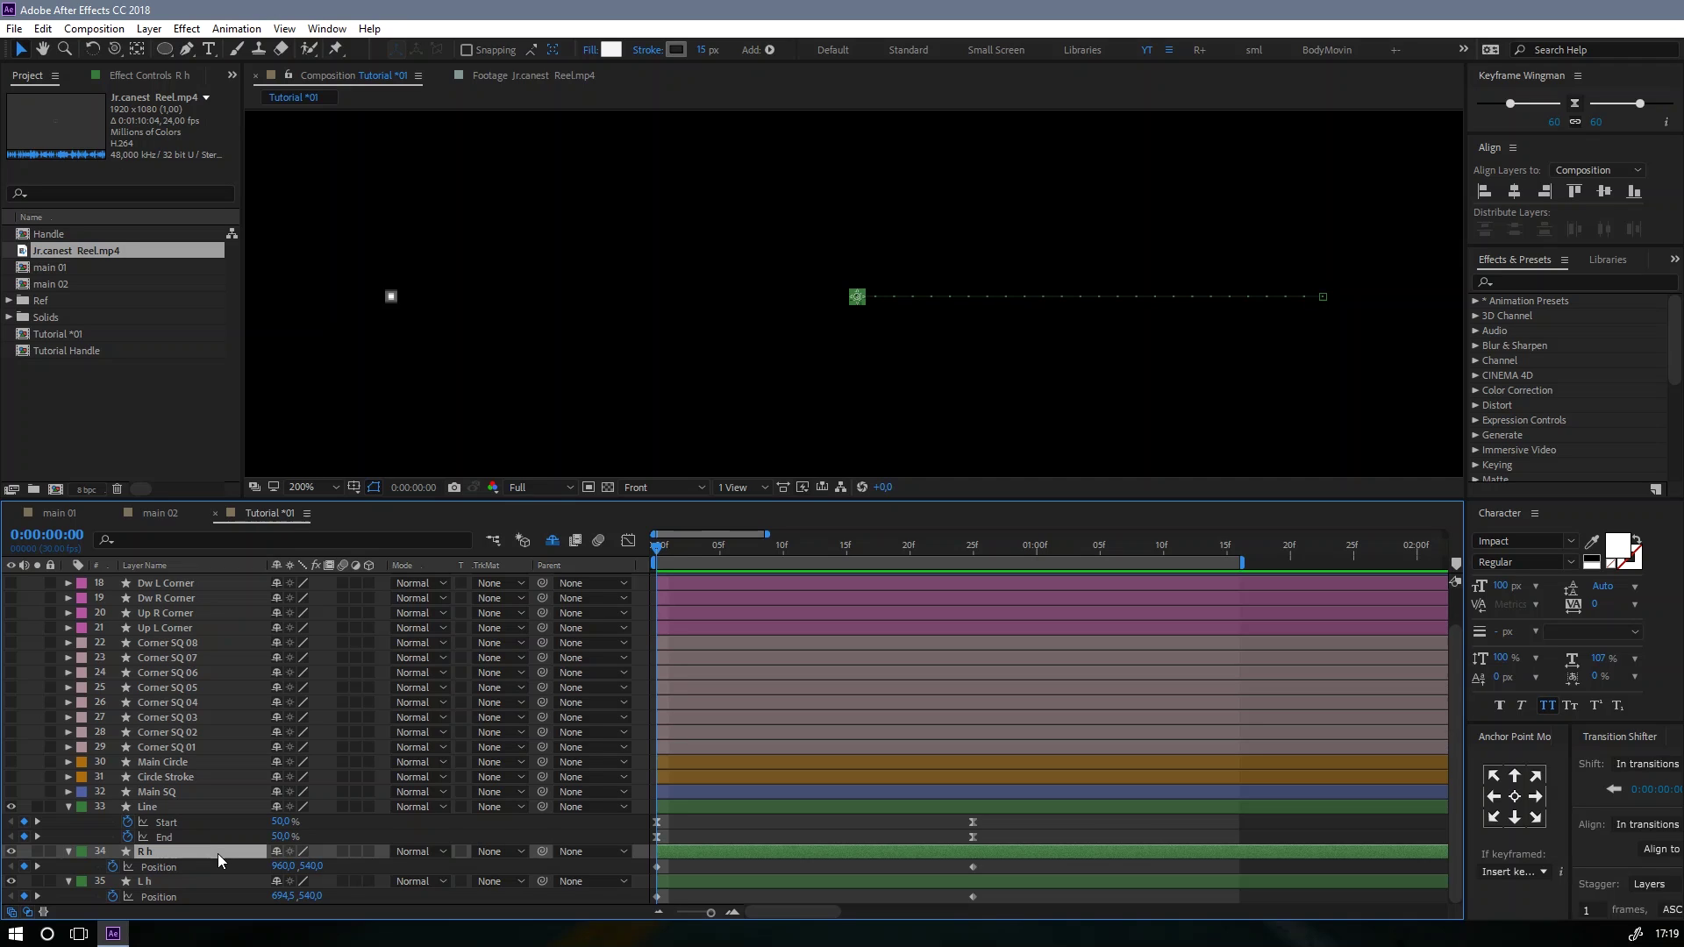
{"action": "left_click", "coordinate": [210, 882]}
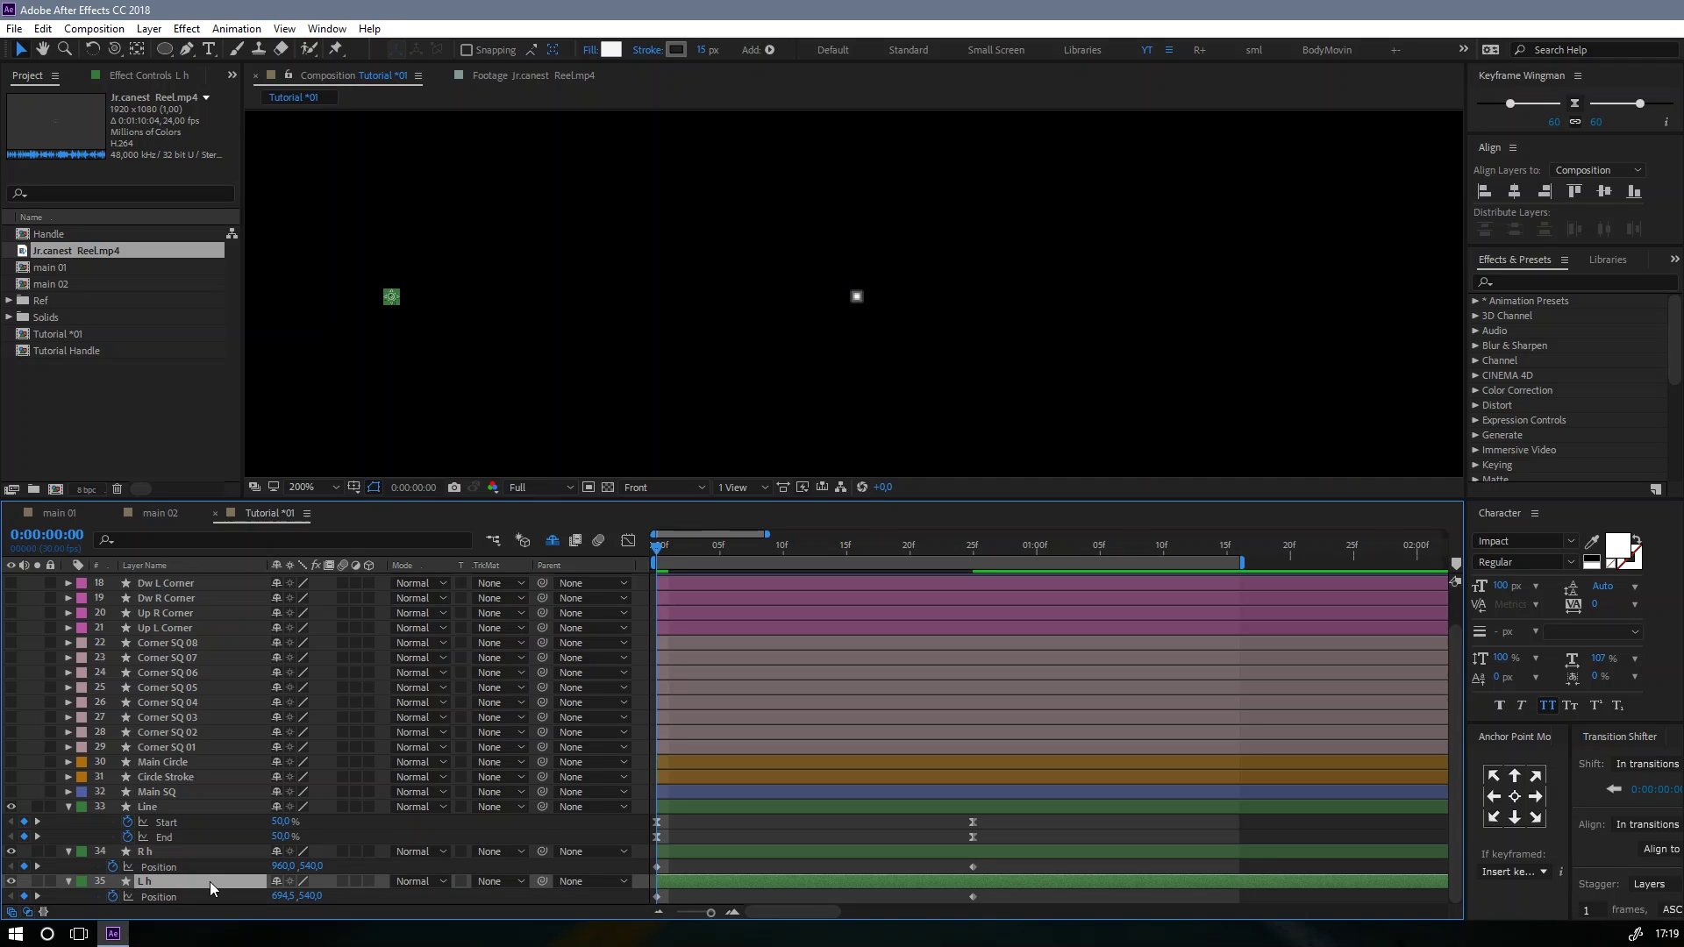
{"action": "key", "text": "ctrl+Home"}
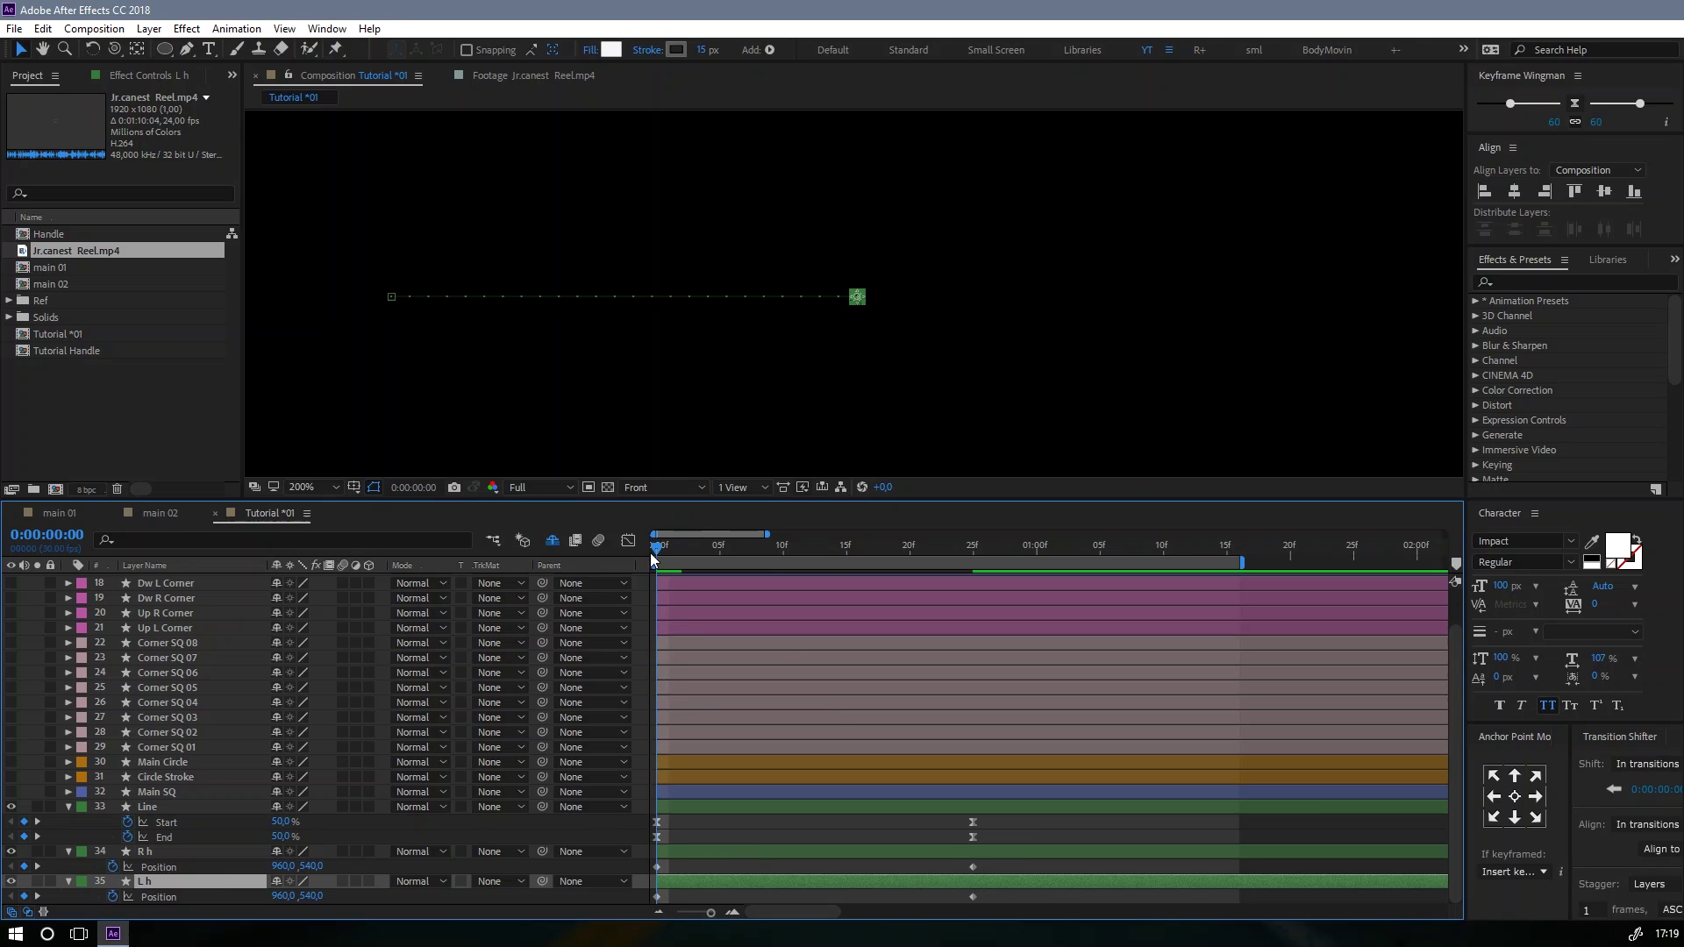
Step: Preview the squares' movement and compare it with the line's growth at frame 6
{"action": "key", "text": "space"}
{"action": "left_click_drag", "start_coordinate": [659, 554], "coordinate": [732, 549]}
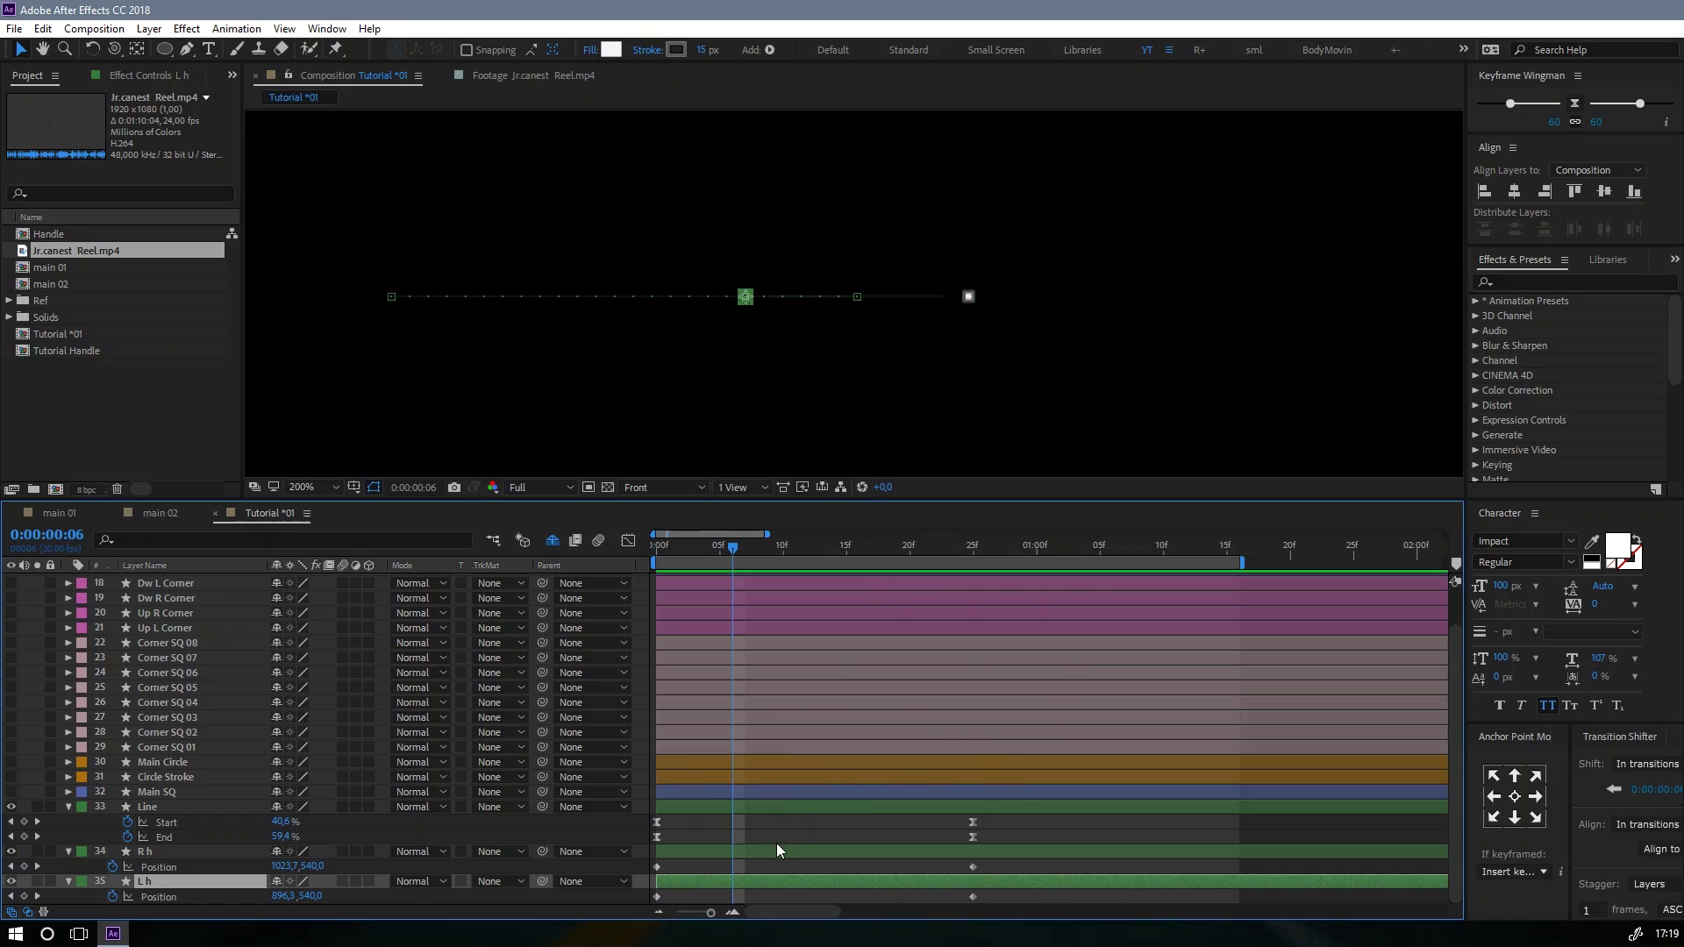
{"action": "key", "text": "F2"}
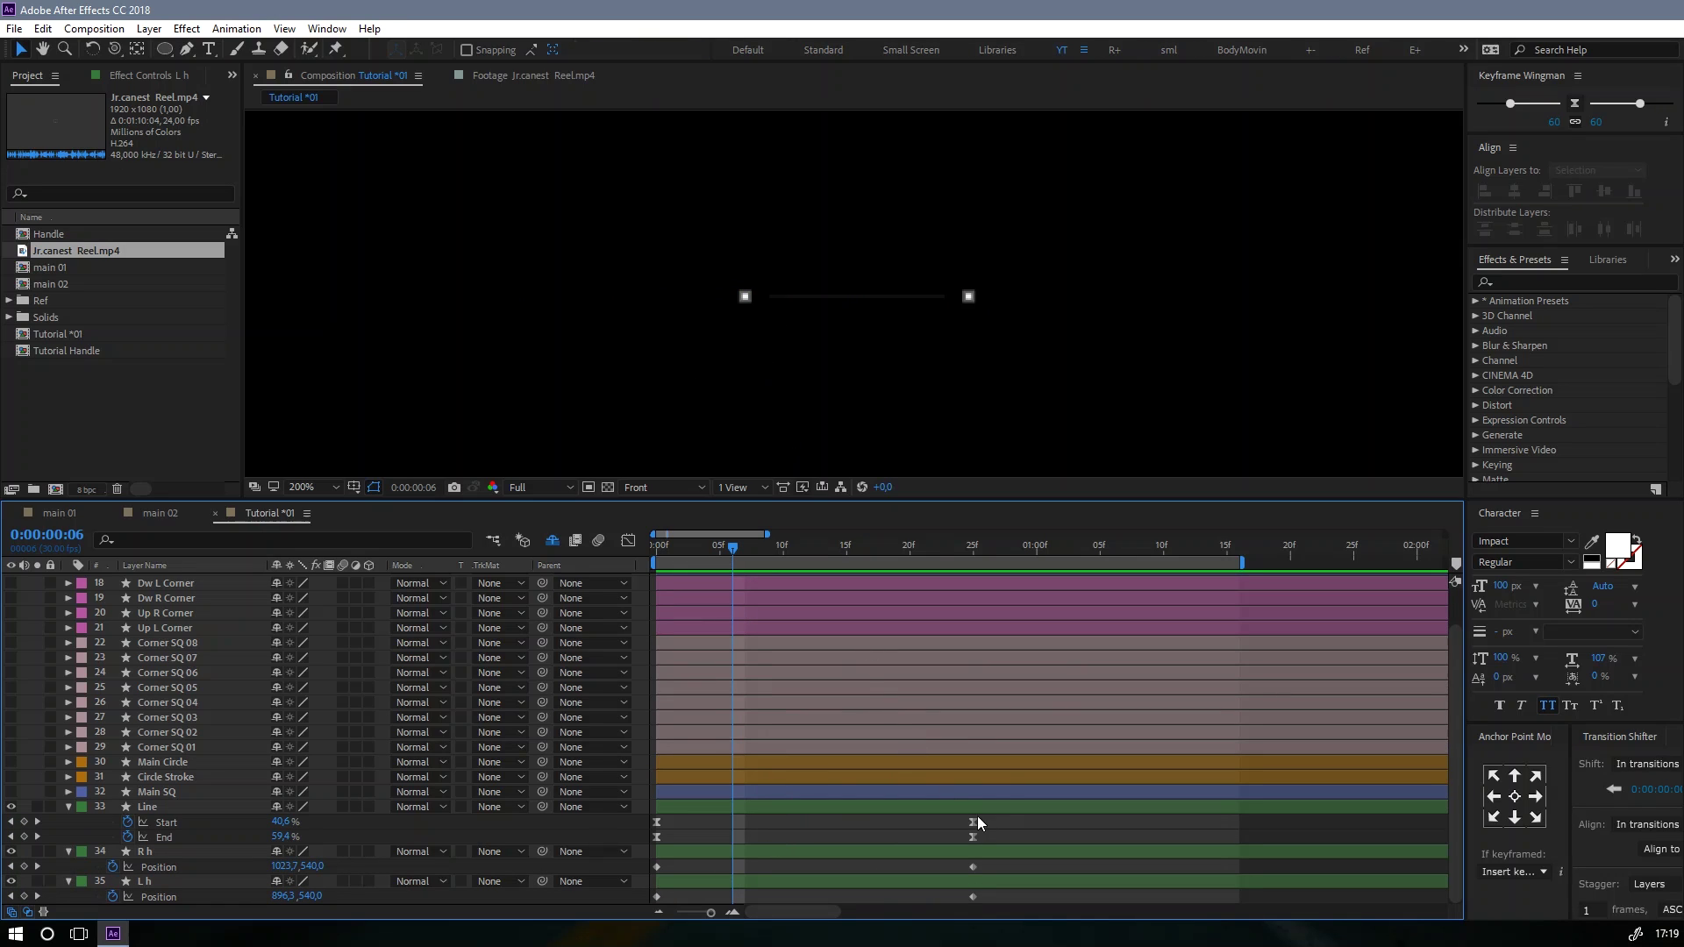
Step: Apply Easy Ease to all Position keyframes of the R h and L h layers
{"action": "left_click_drag", "start_coordinate": [986, 821], "coordinate": [644, 845]}
{"action": "left_click_drag", "start_coordinate": [991, 865], "coordinate": [646, 903]}
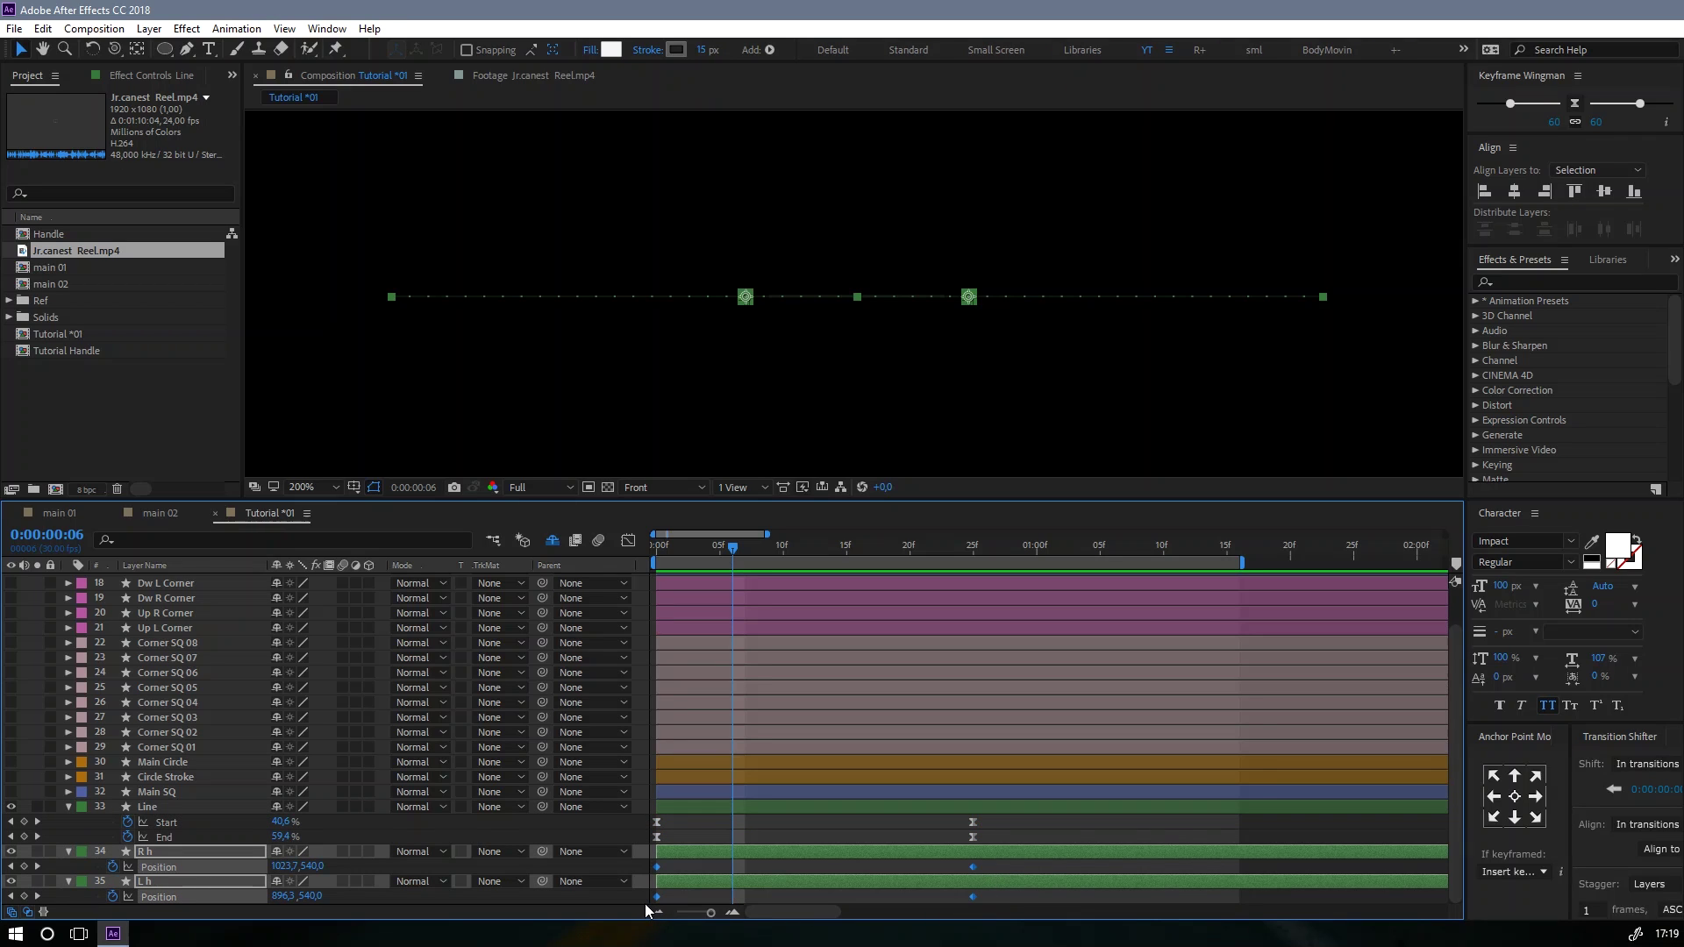
{"action": "key", "text": "F9"}
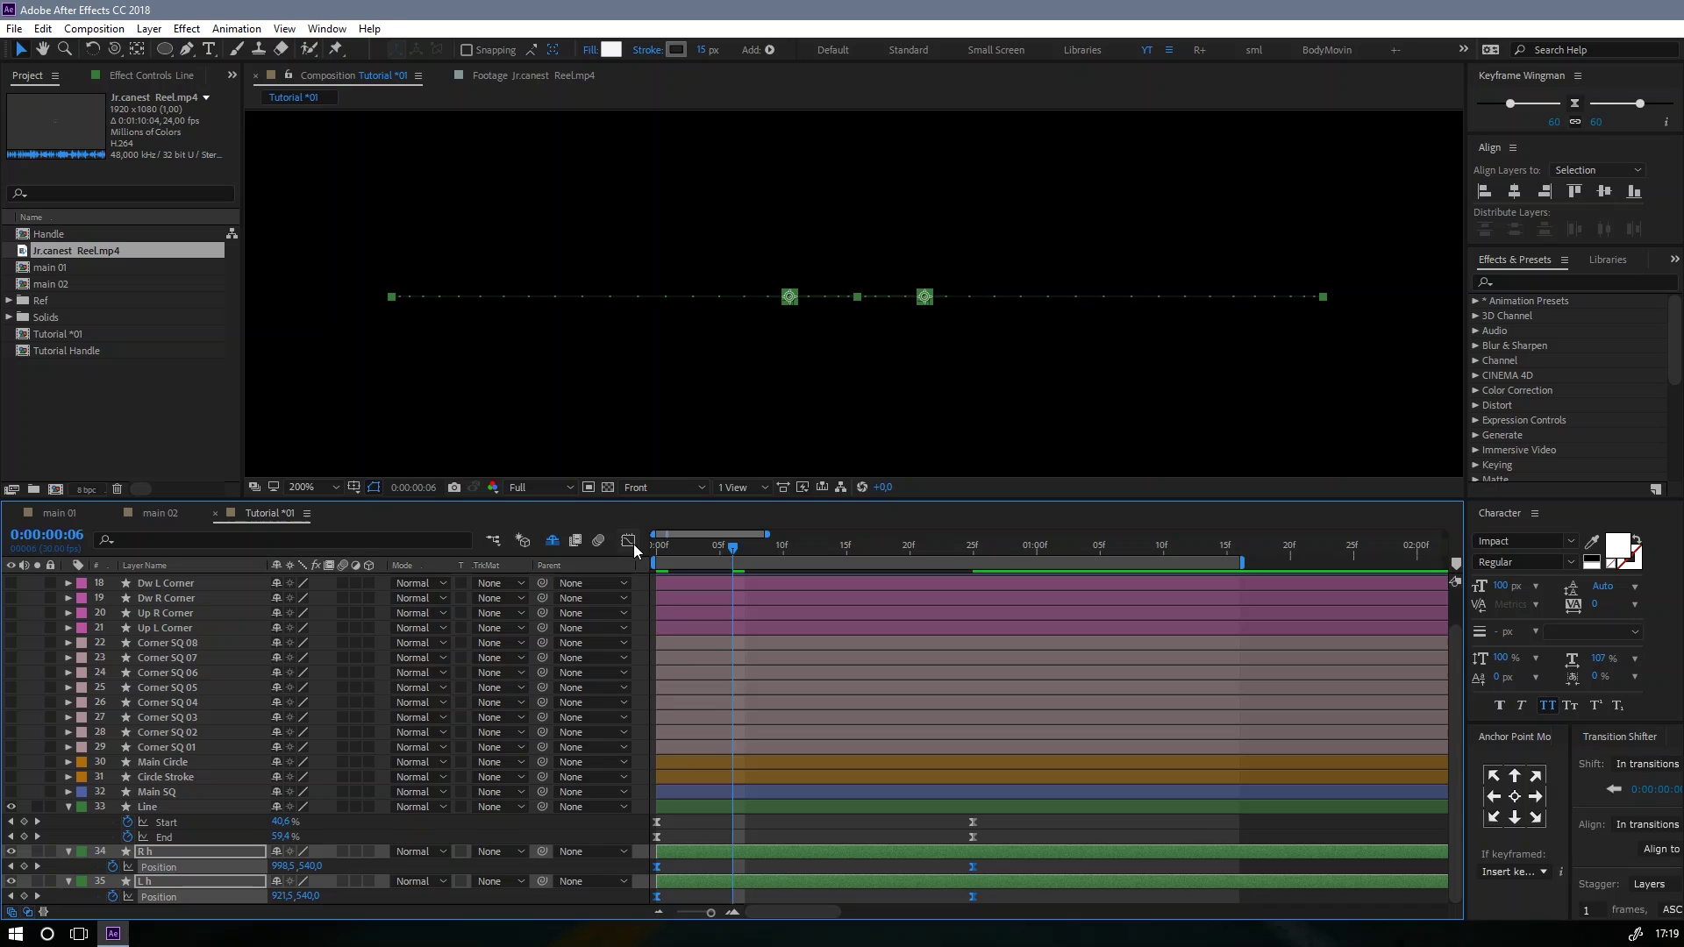
Step: Shape the R h and L h Position speed curves into a sharp early peak around frame 6 with a long ease-out
{"action": "left_click", "coordinate": [629, 539]}
{"action": "left_click_drag", "start_coordinate": [945, 866], "coordinate": [800, 854]}
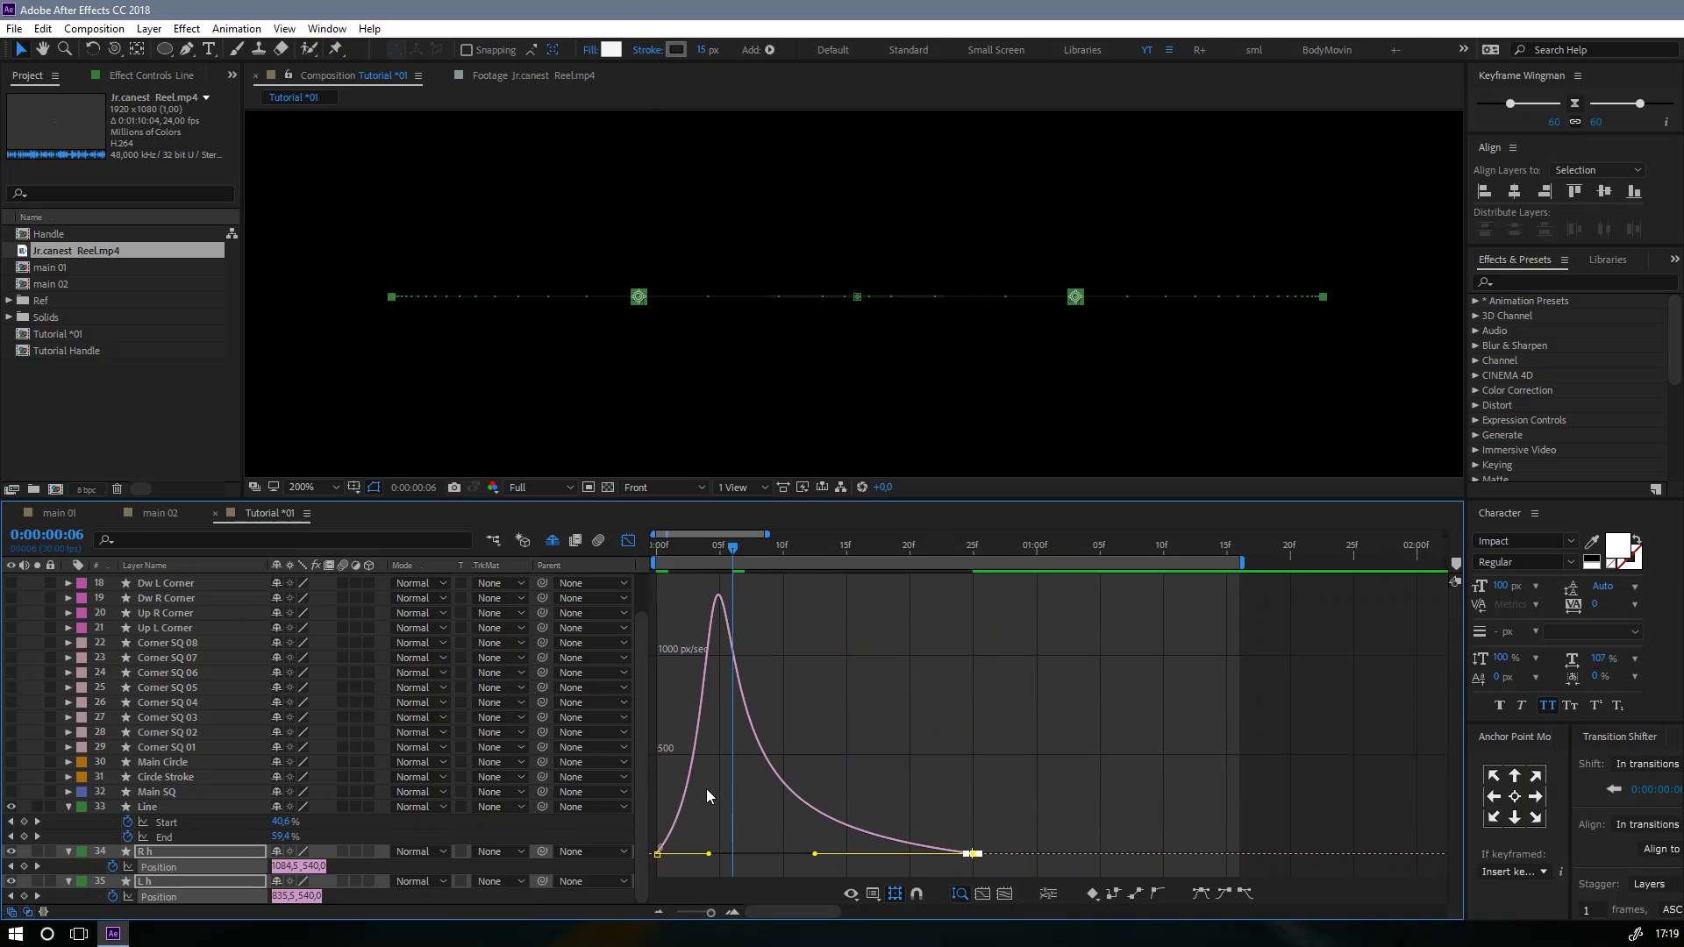
{"action": "mouse_move", "coordinate": [707, 788]}
{"action": "left_mouse_down"}
{"action": "mouse_move", "coordinate": [648, 869]}
{"action": "mouse_move", "coordinate": [723, 851]}
{"action": "left_mouse_up"}
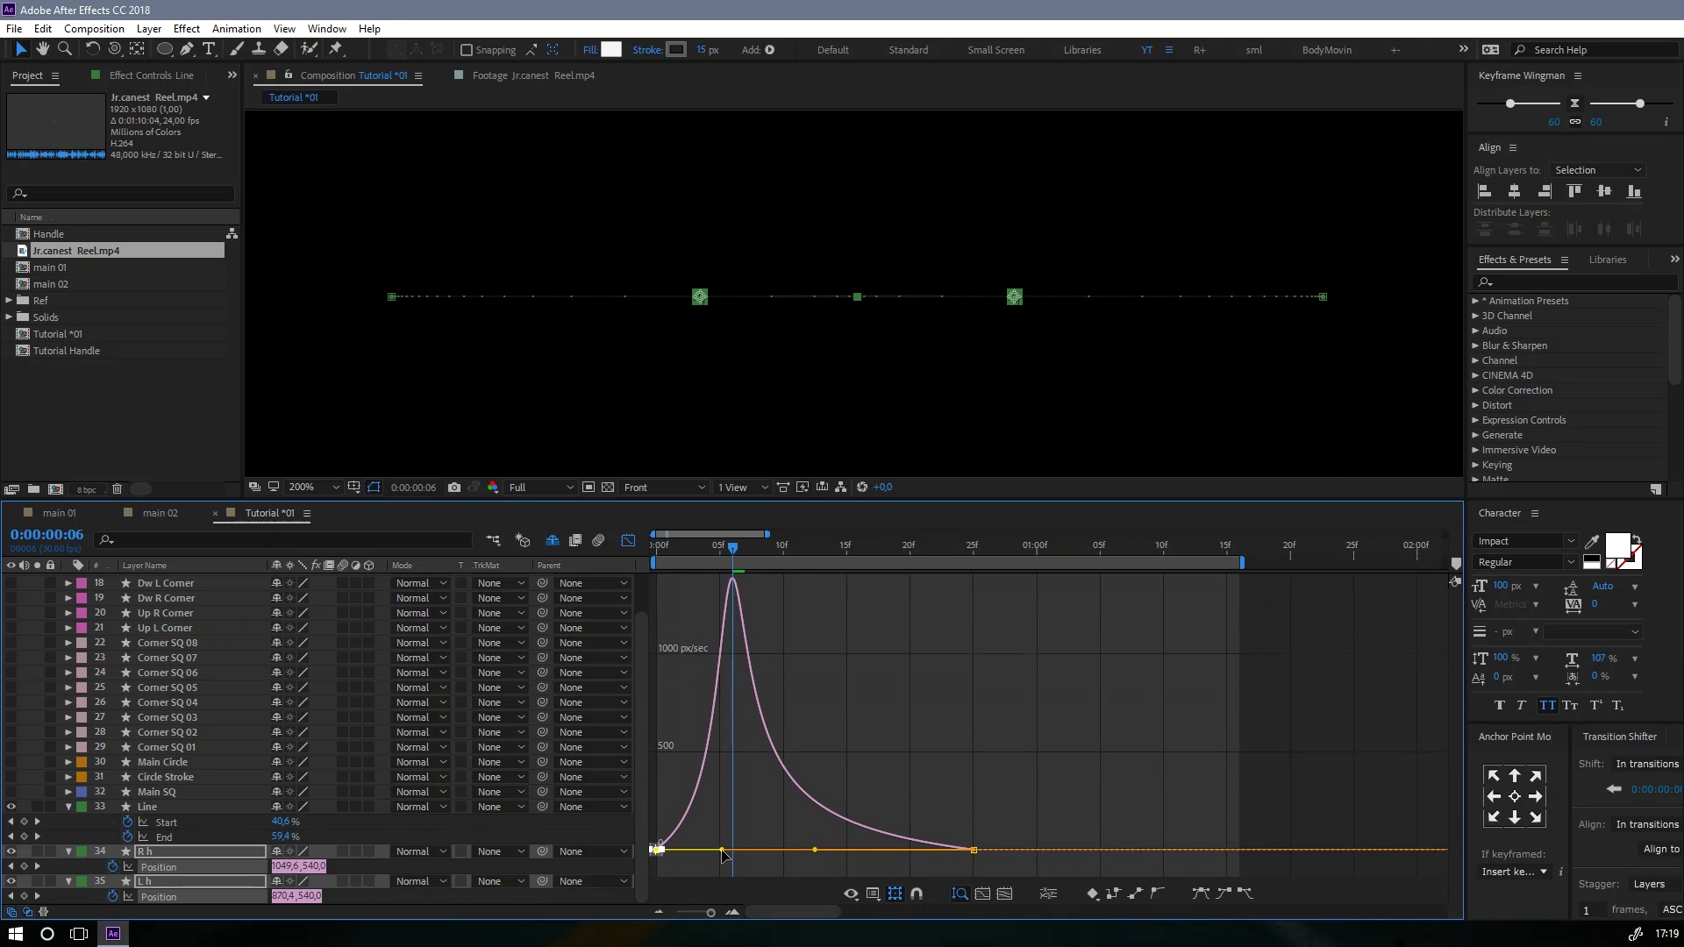
{"action": "left_click", "coordinate": [758, 797]}
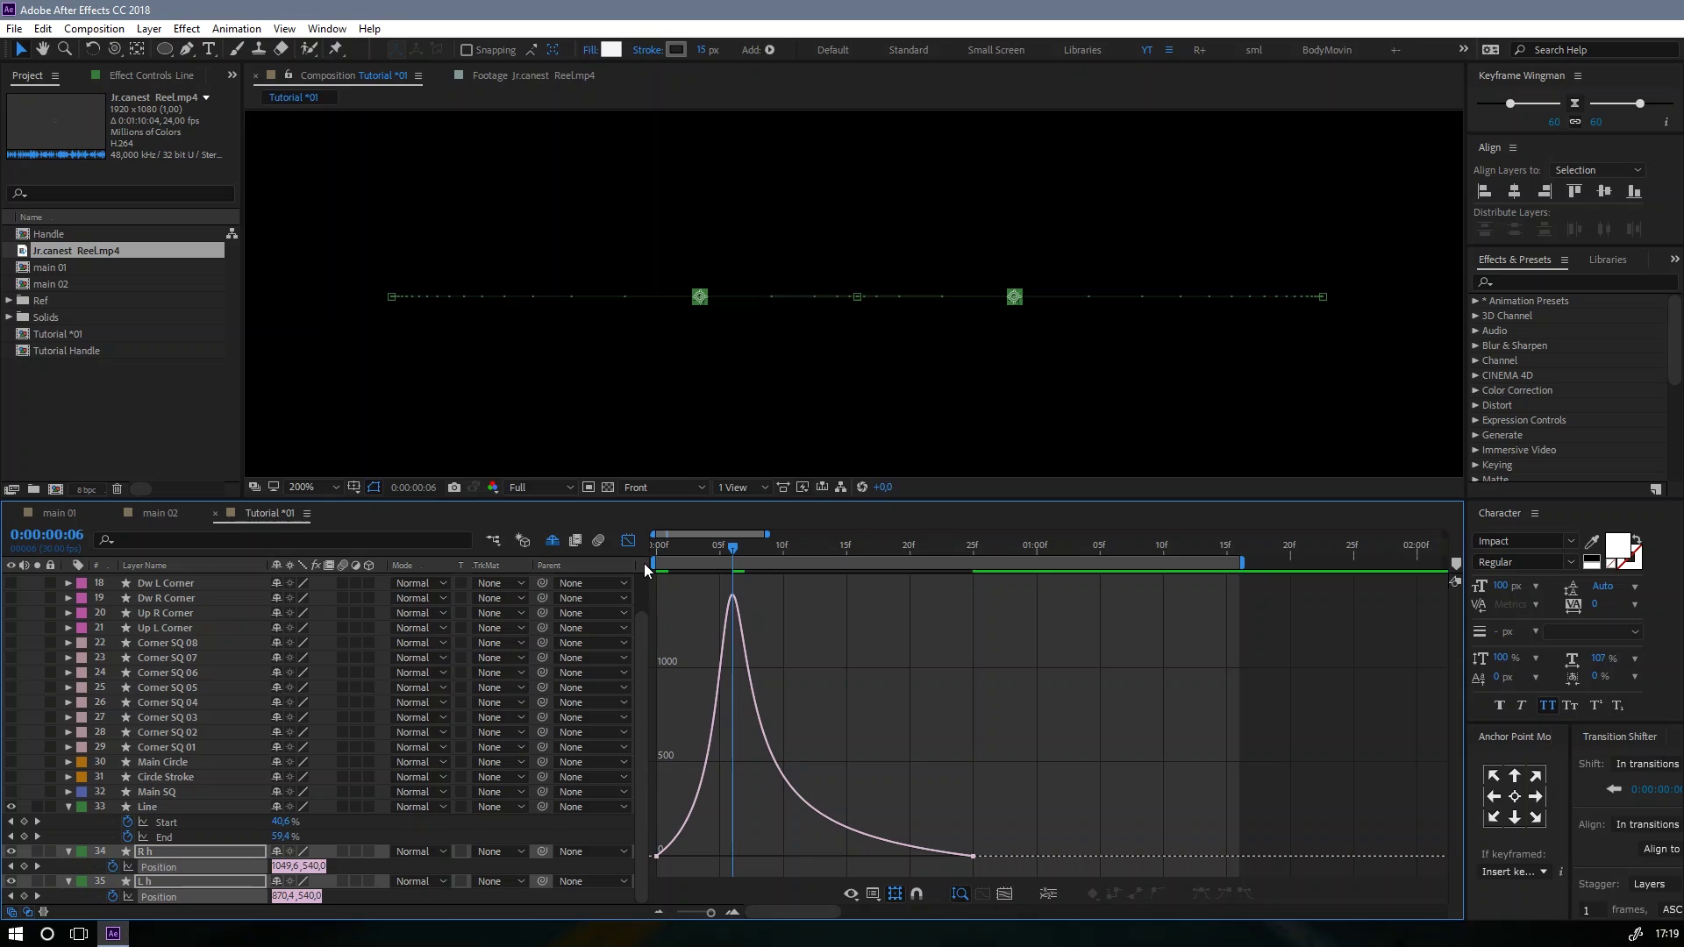
{"action": "left_click", "coordinate": [600, 836]}
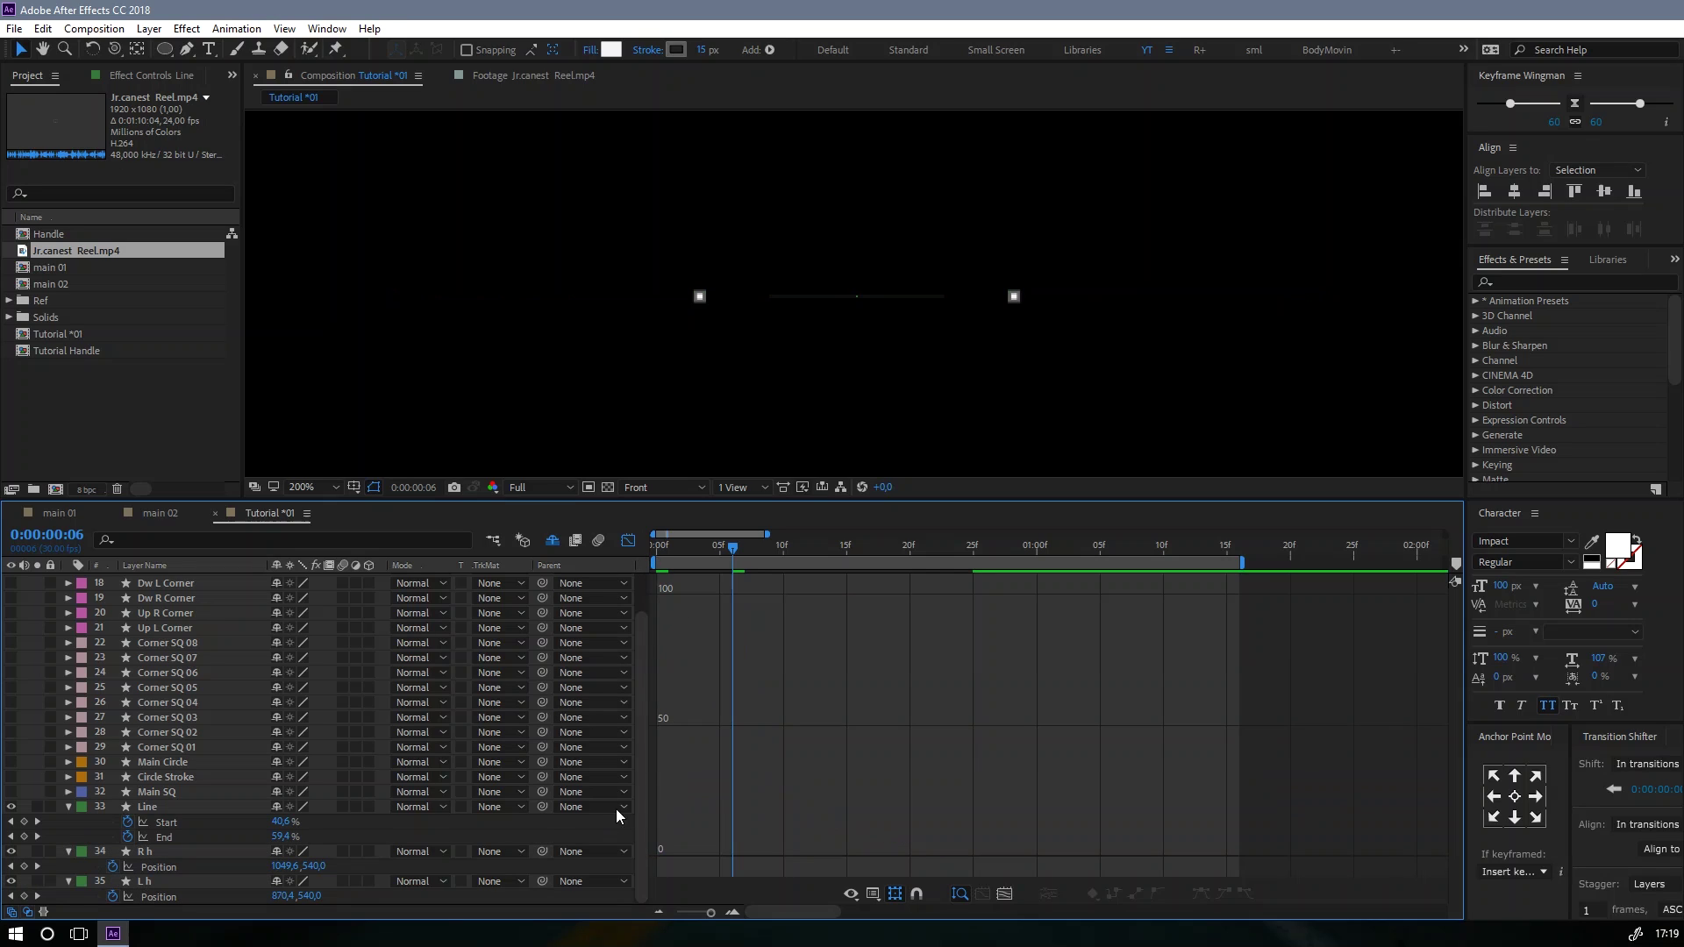
Step: Compare with the Line's End speed graph and shift the R h and L h speed peak to about frame 7
{"action": "left_click", "coordinate": [629, 541]}
{"action": "left_click", "coordinate": [166, 838]}
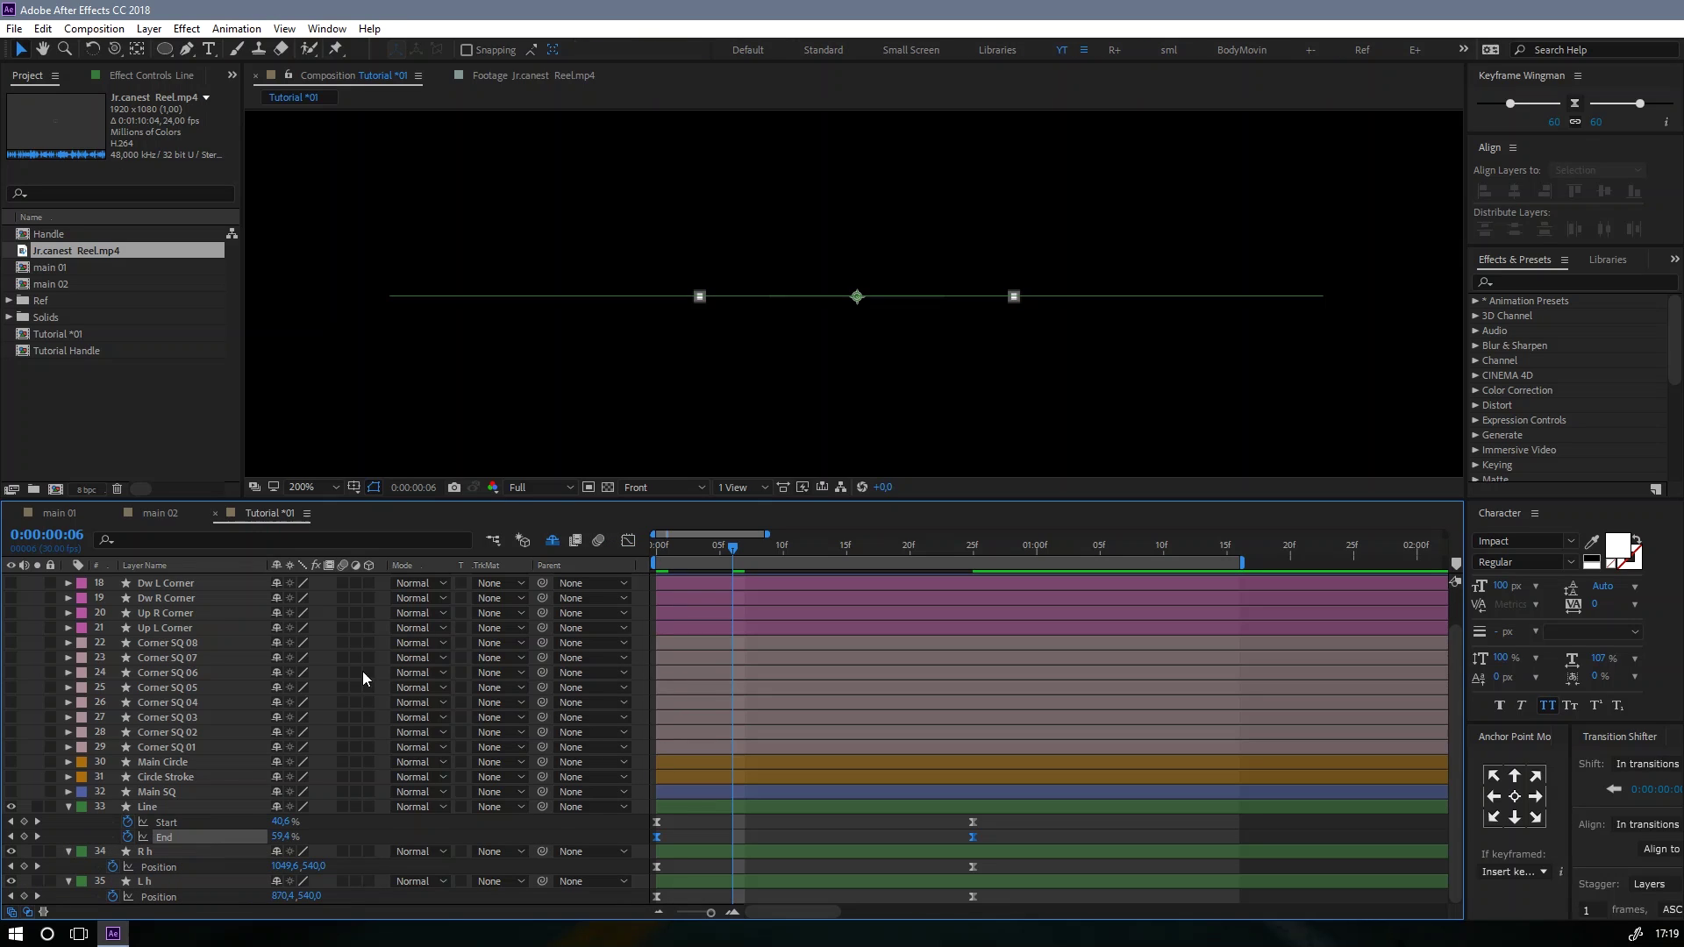
{"action": "left_click", "coordinate": [628, 541]}
{"action": "left_click", "coordinate": [205, 868]}
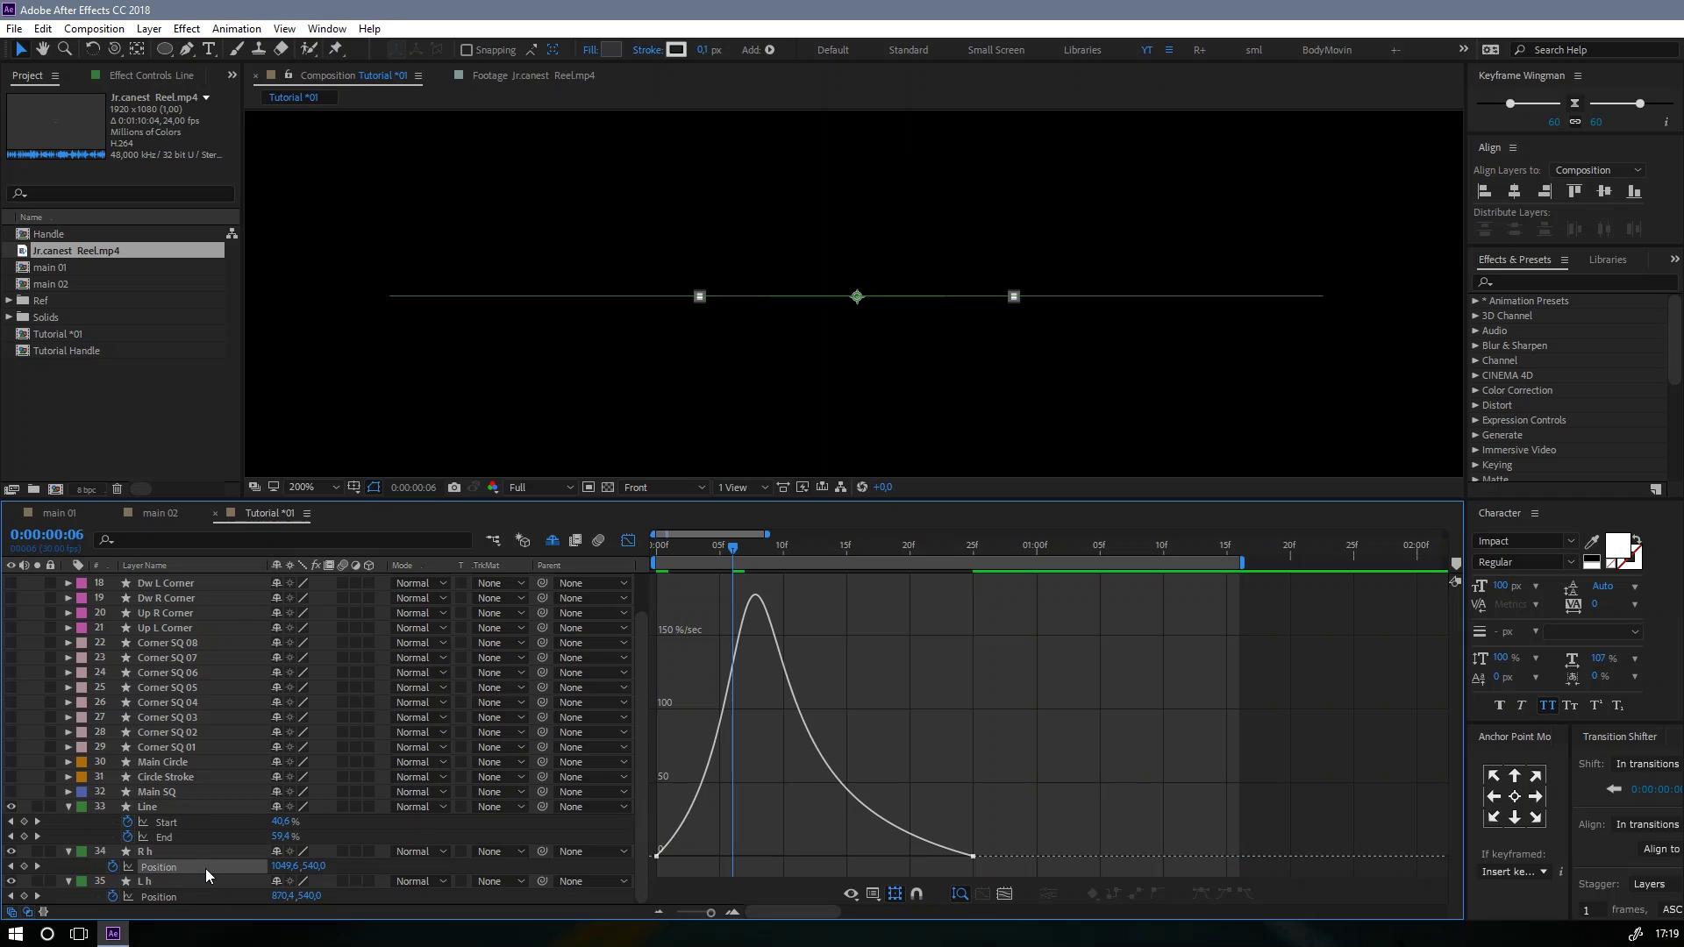
{"action": "left_click", "coordinate": [189, 896], "text": "shift"}
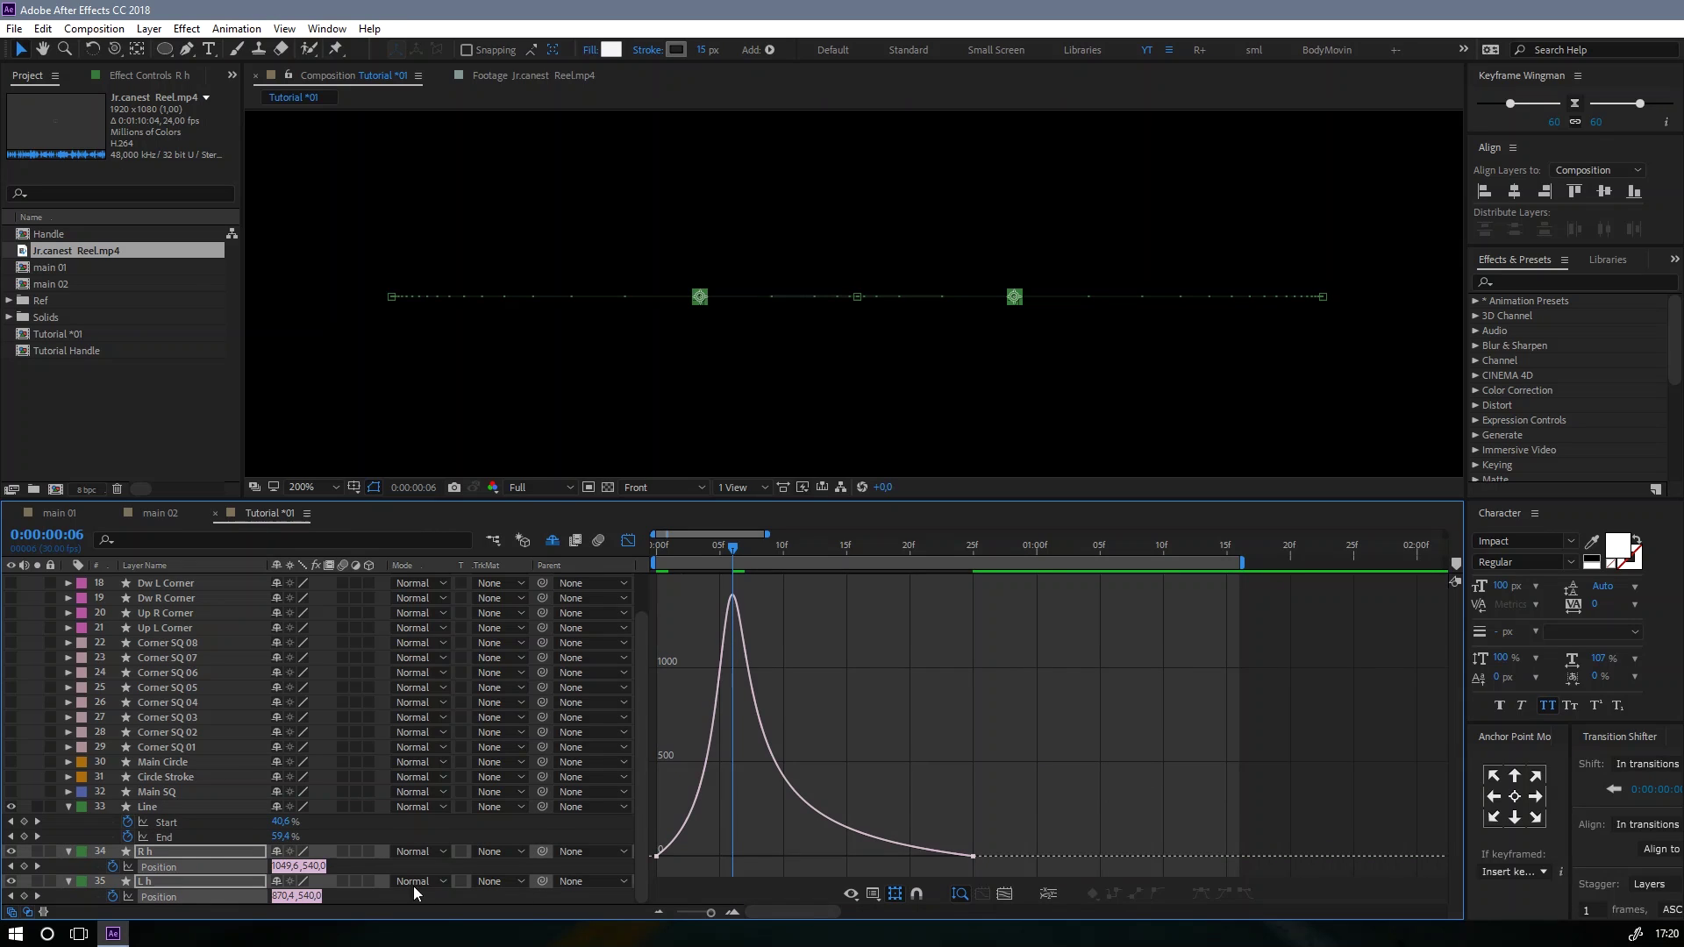
{"action": "mouse_move", "coordinate": [743, 824]}
{"action": "left_mouse_down"}
{"action": "mouse_move", "coordinate": [651, 873]}
{"action": "mouse_move", "coordinate": [733, 851]}
{"action": "left_mouse_up"}
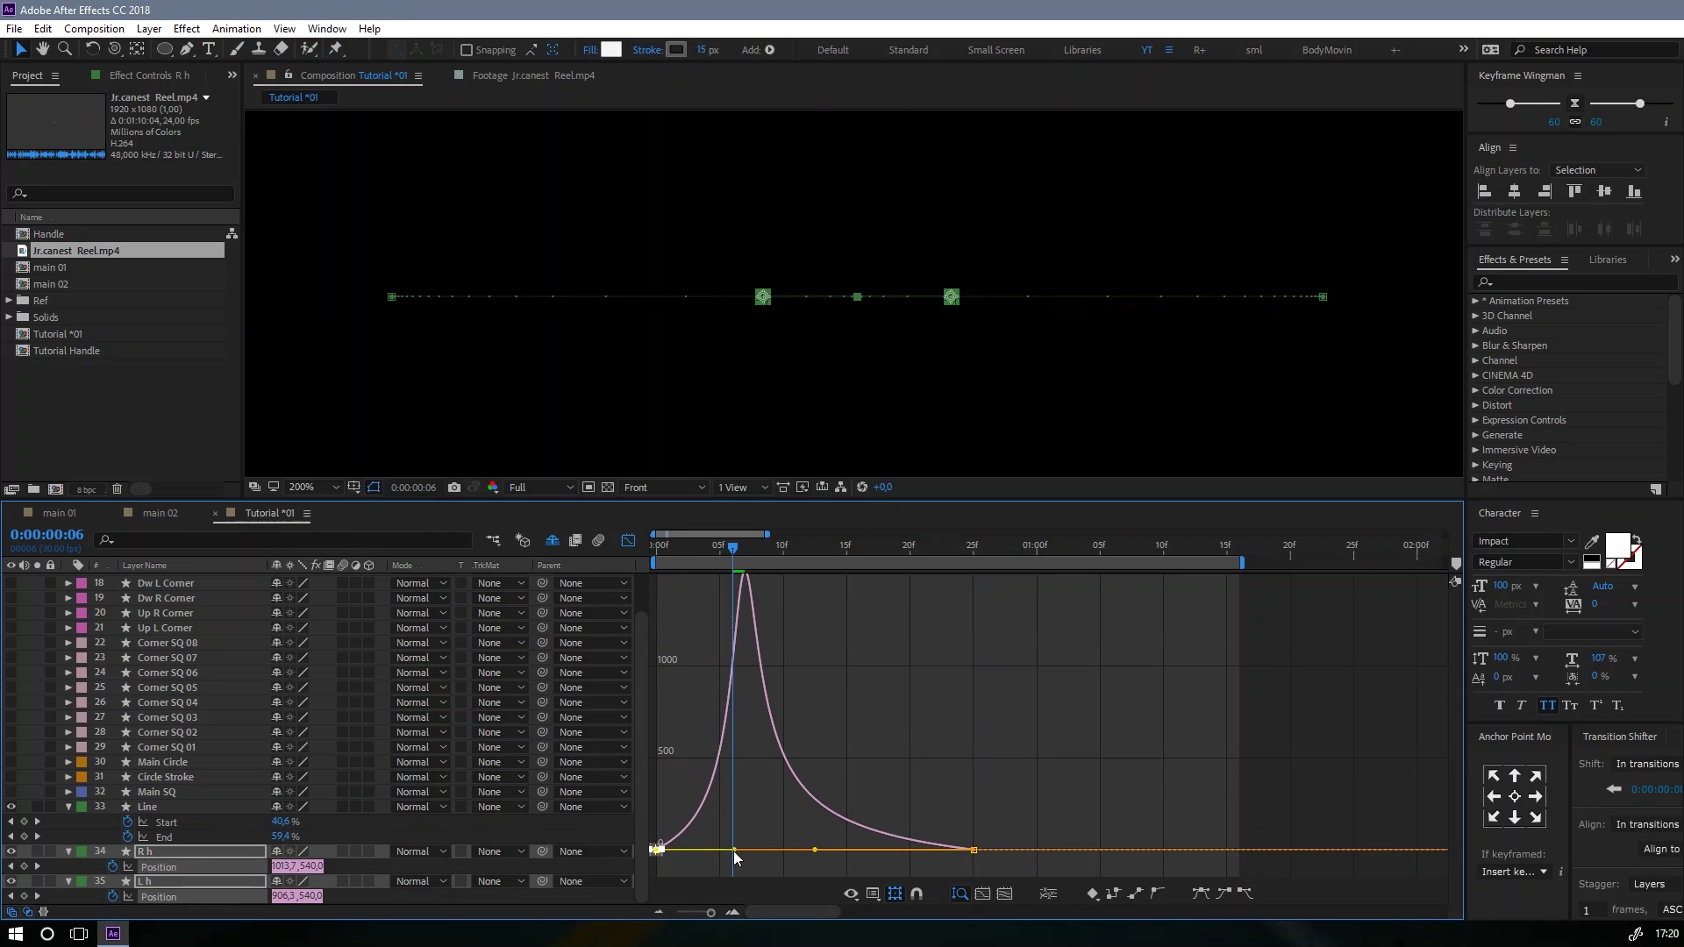
{"action": "left_click", "coordinate": [757, 824]}
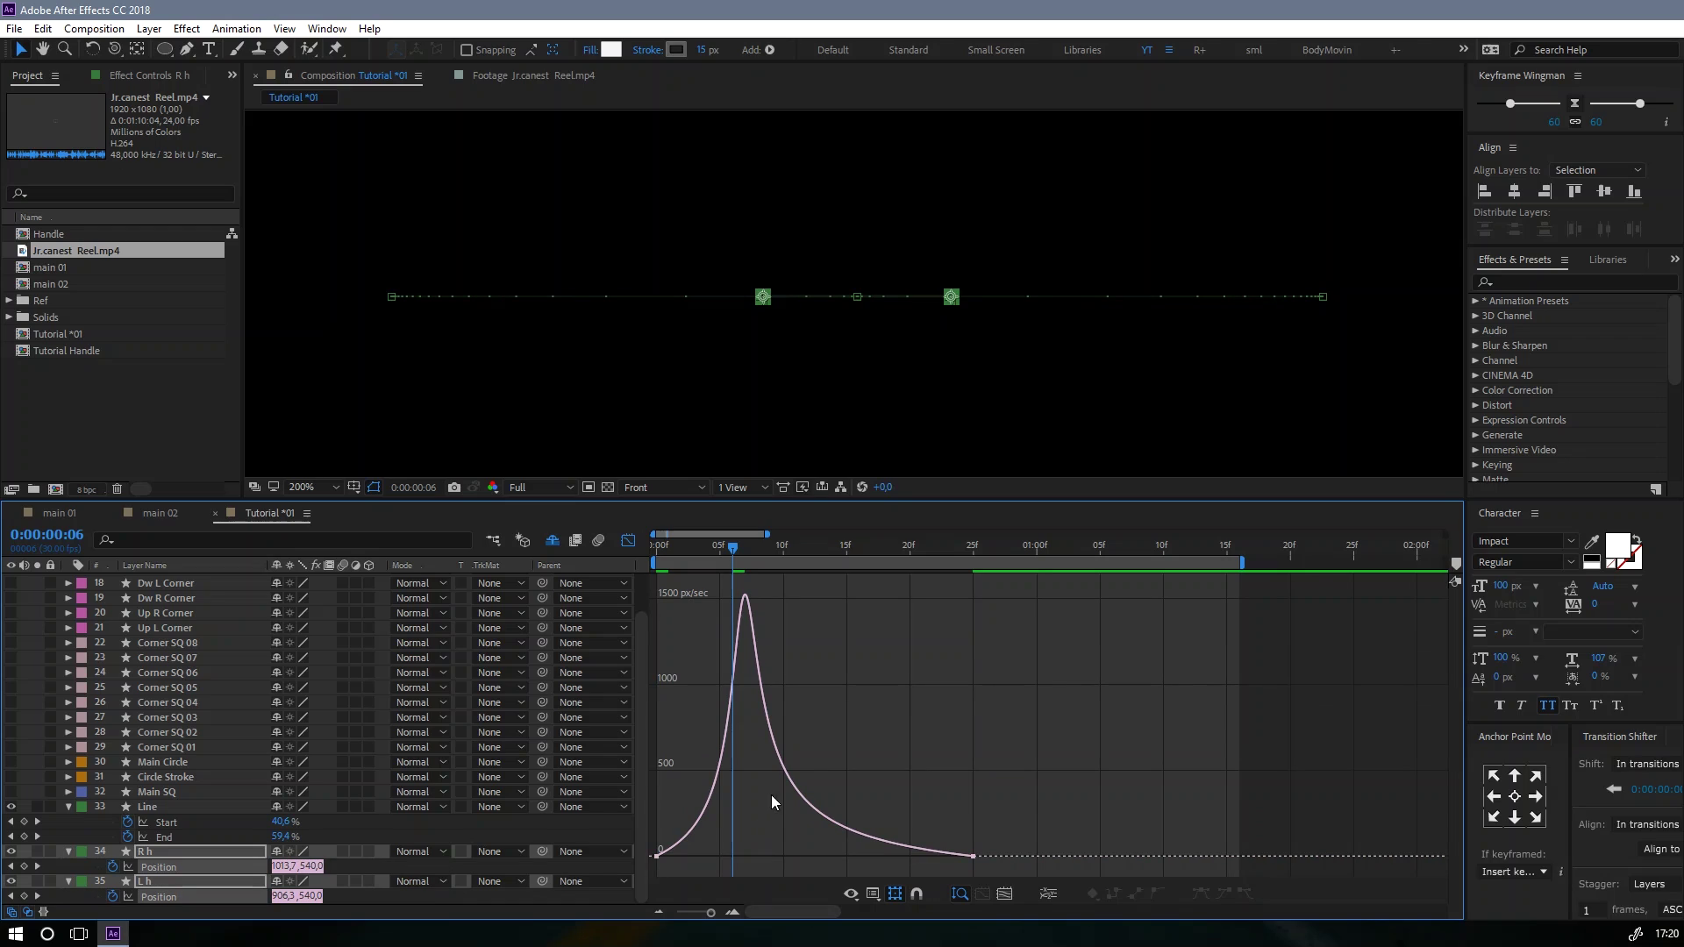
{"action": "left_click", "coordinate": [628, 822]}
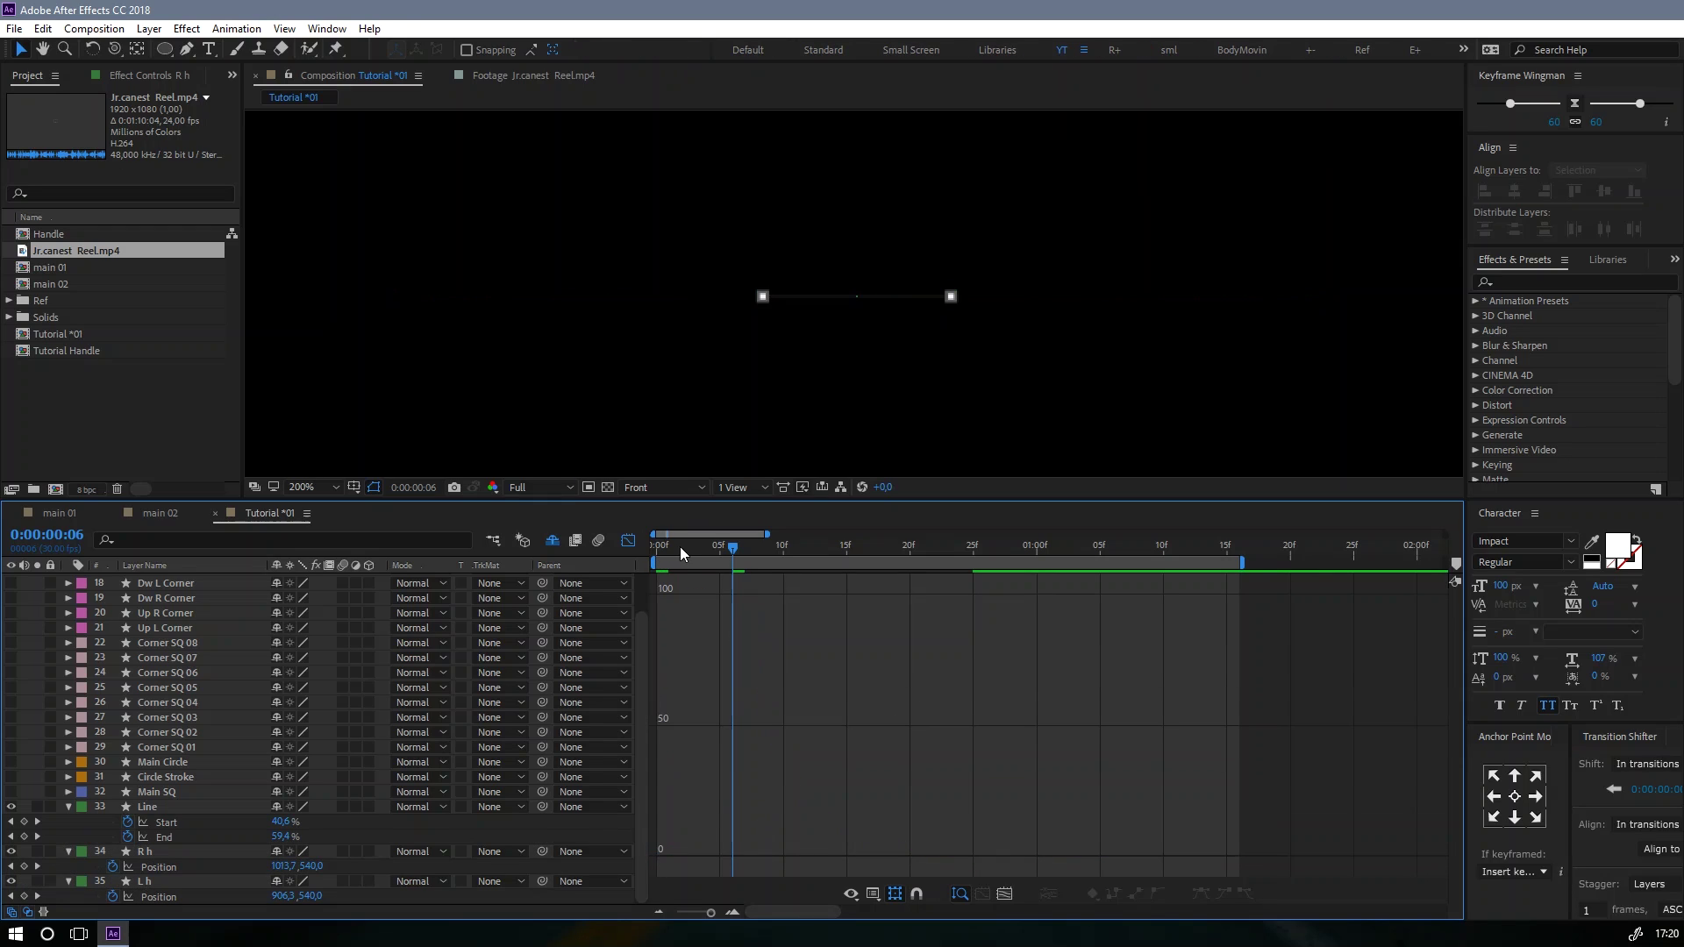
Step: Preview the line and its end squares from frame 0, checking their alignment up to frame 25
{"action": "left_click", "coordinate": [656, 550]}
{"action": "key", "text": "shift+F3"}
{"action": "key", "text": "space"}
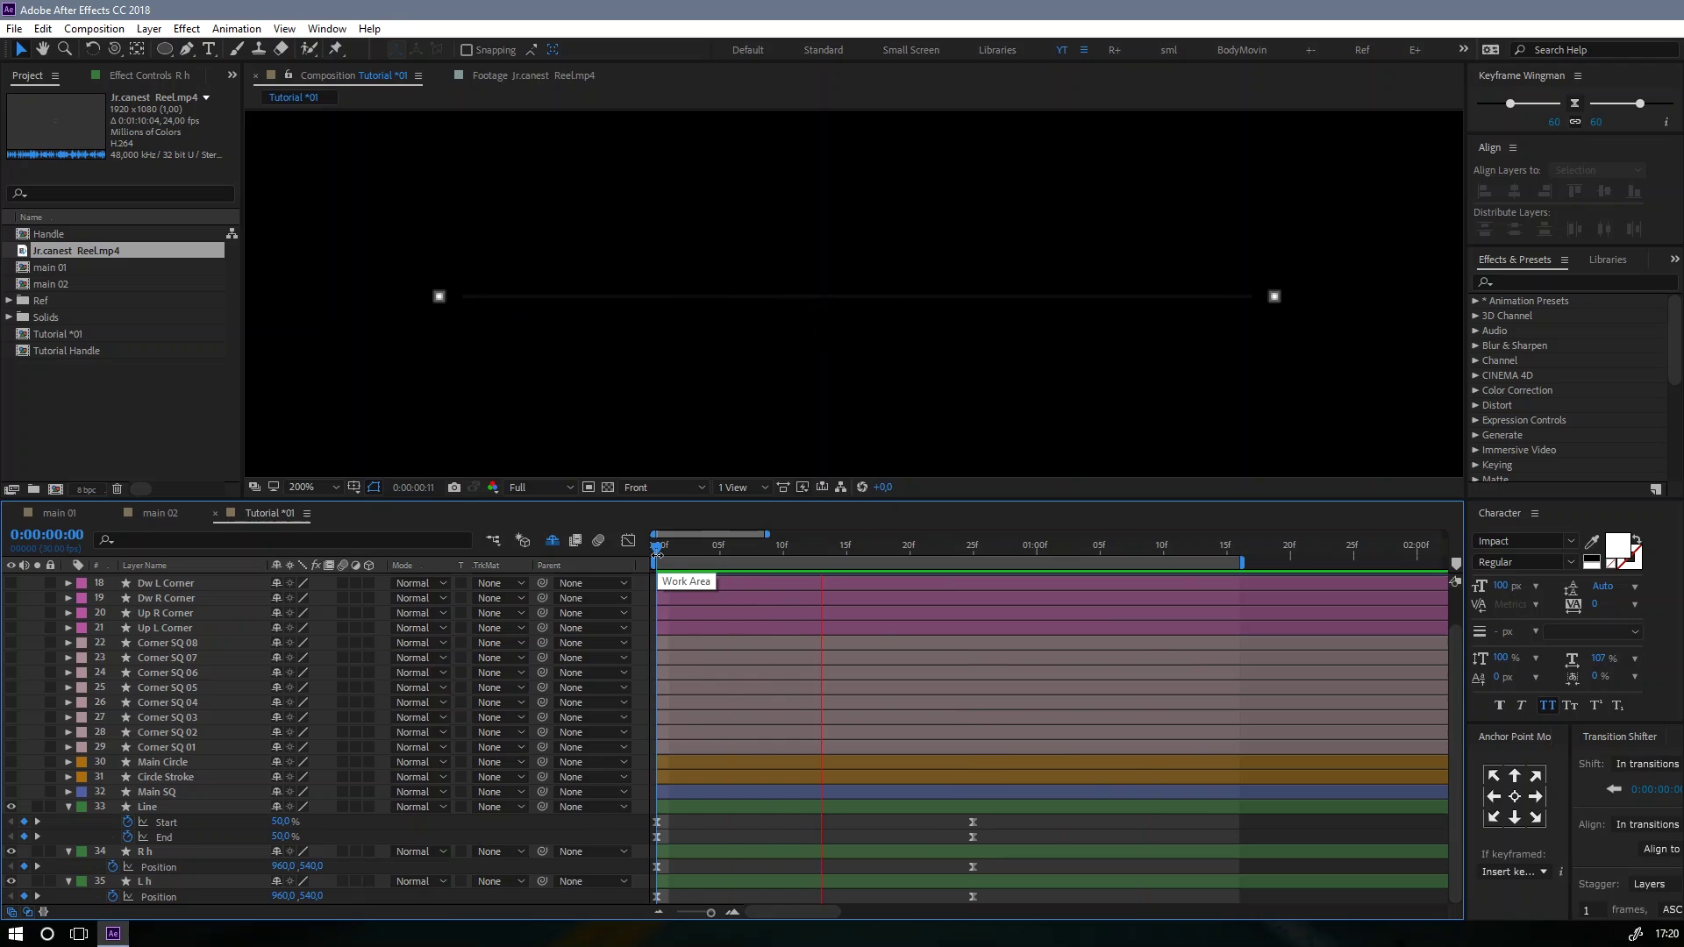
{"action": "key", "text": "space"}
{"action": "key", "text": "space"}
{"action": "left_click_drag", "start_coordinate": [681, 550], "coordinate": [984, 587]}
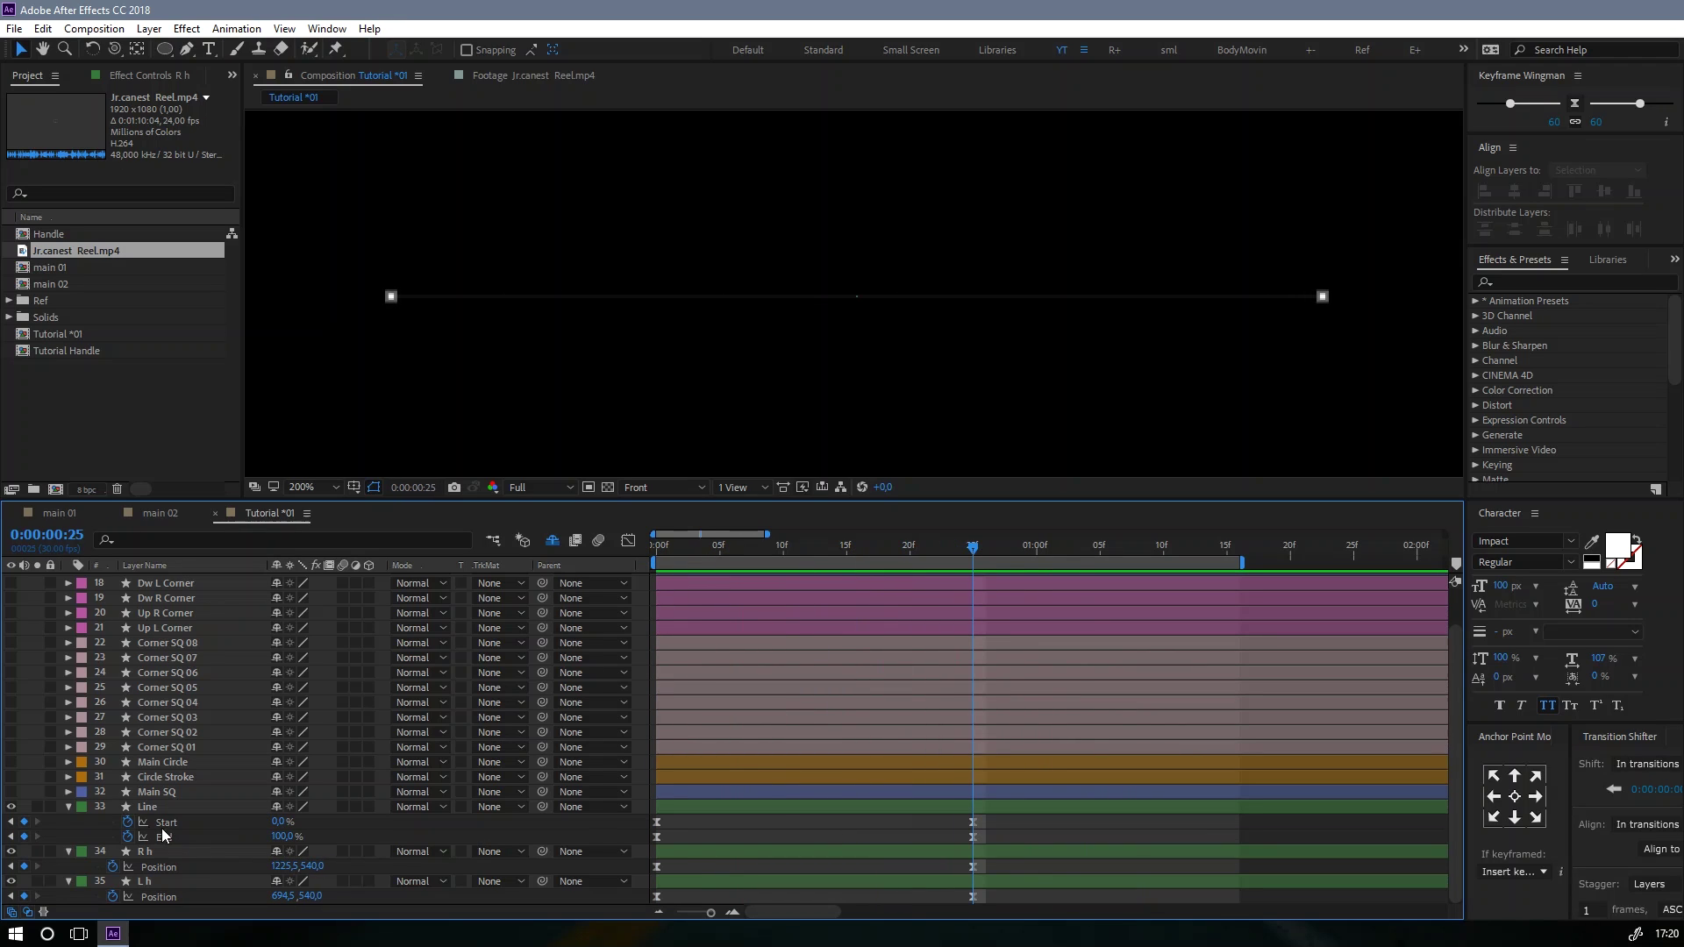
Step: Collapse the properties of the Line, R h and L h layers
{"action": "left_click", "coordinate": [68, 806]}
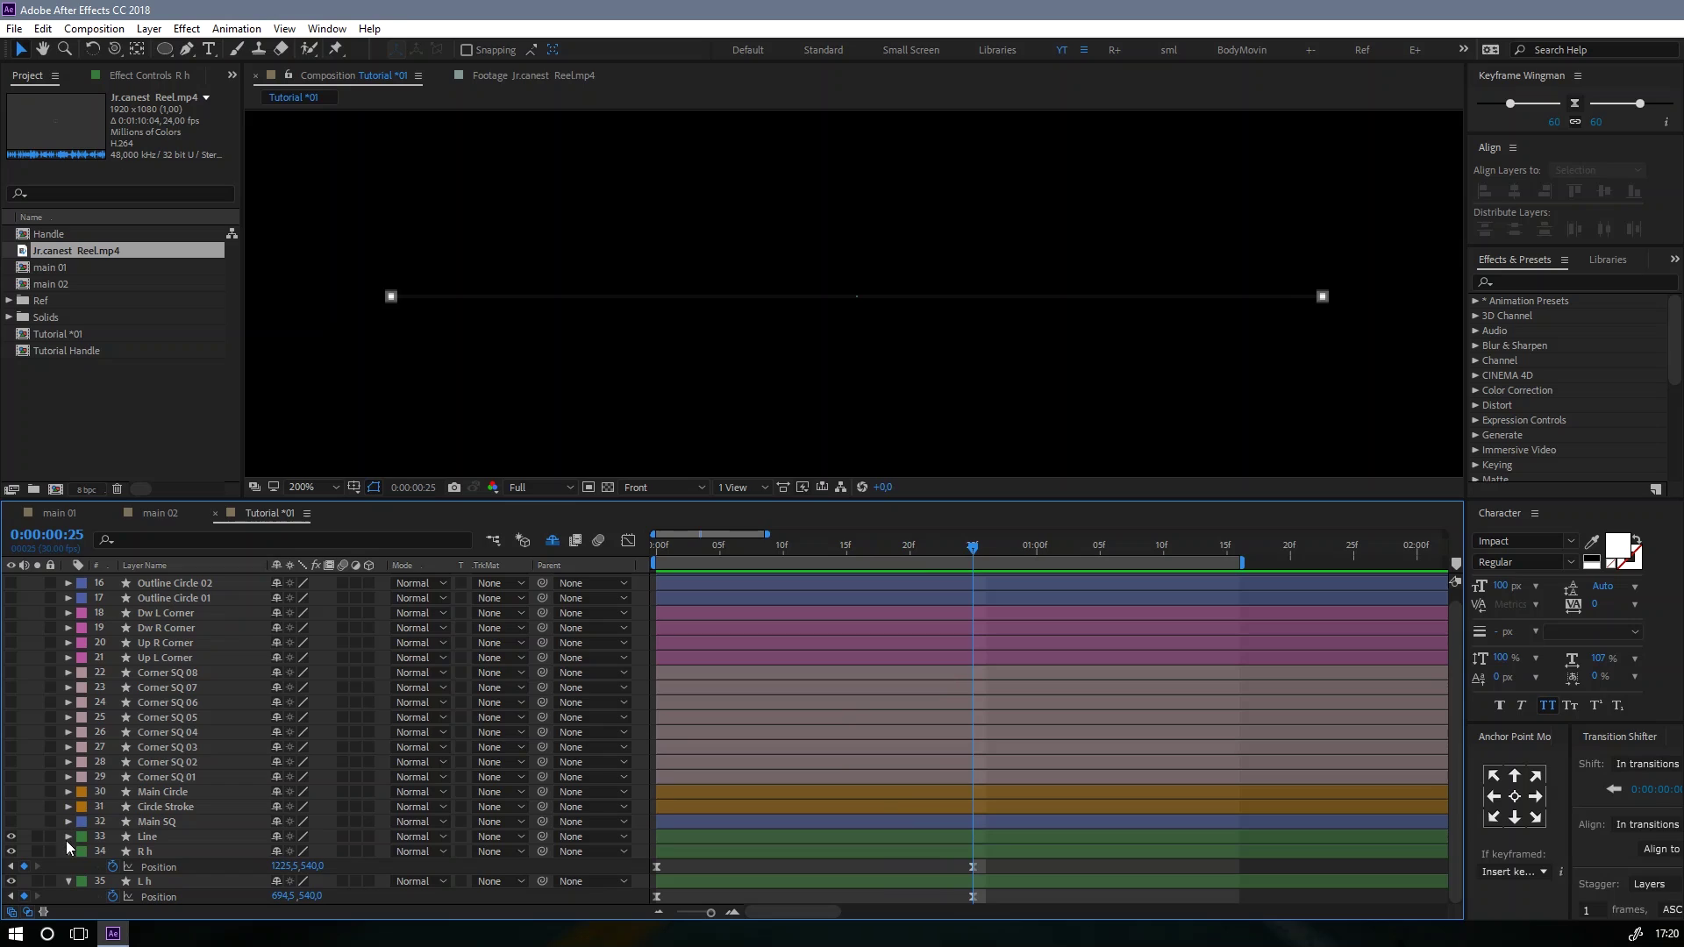
{"action": "left_click", "coordinate": [68, 852]}
{"action": "left_click", "coordinate": [68, 882]}
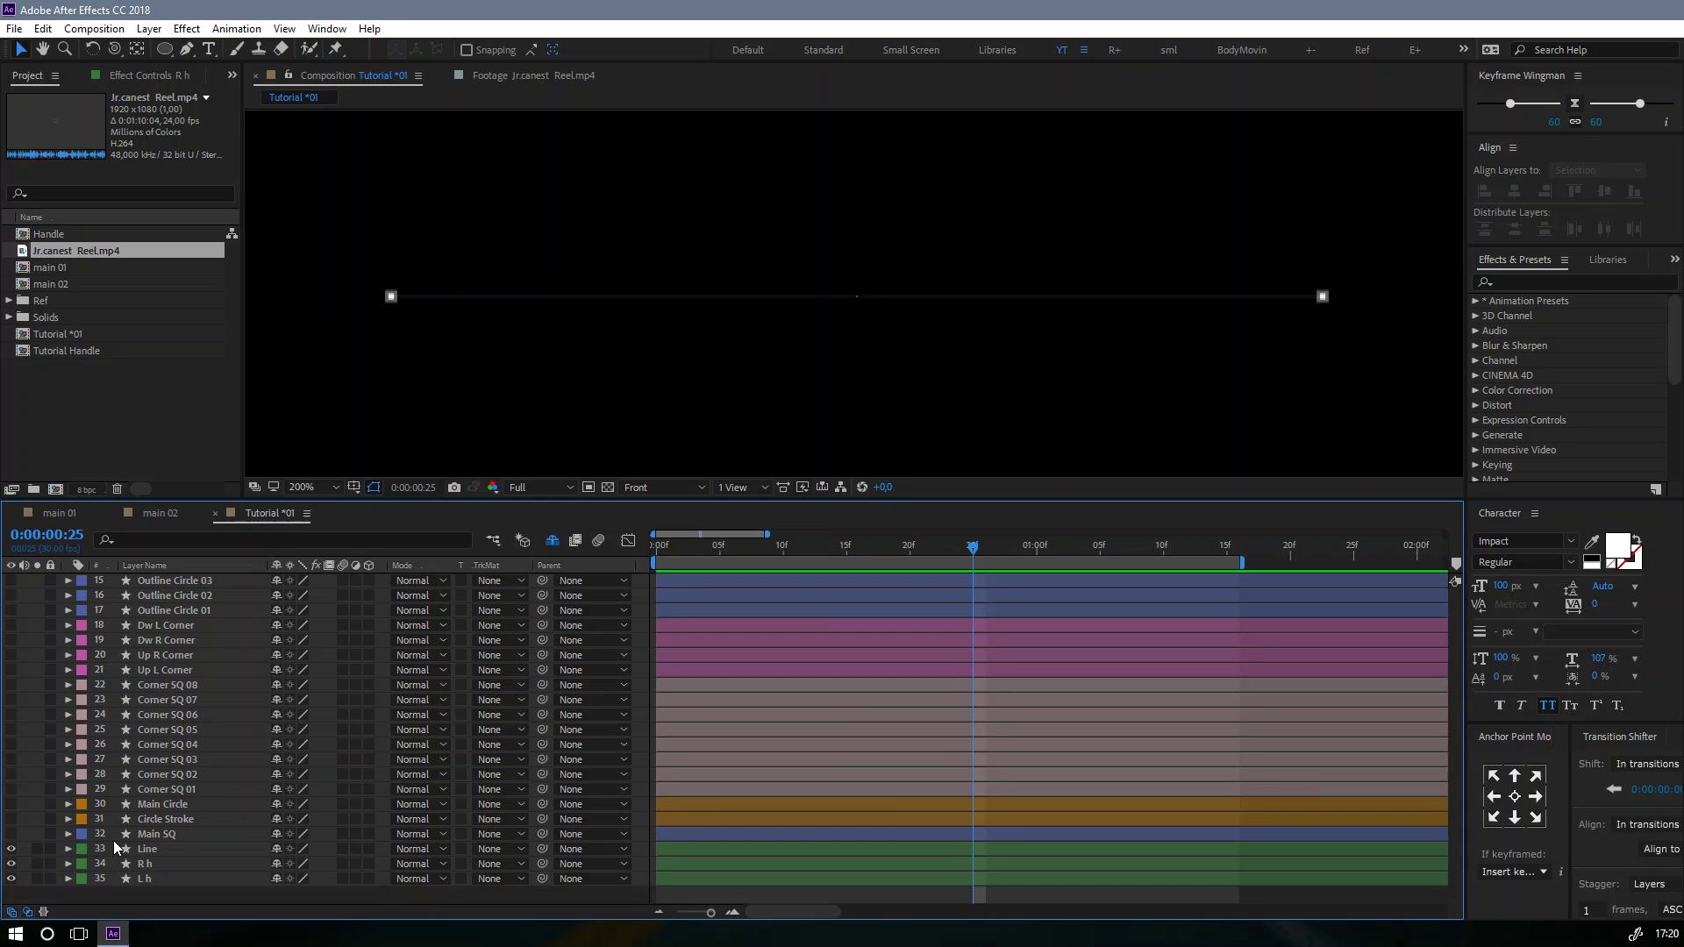
Step: Make the Main Circle, Circle Stroke and Main SQ layers visible and select all three
{"action": "left_click", "coordinate": [133, 832]}
{"action": "left_click", "coordinate": [141, 818], "text": "ctrl"}
{"action": "left_click_drag", "start_coordinate": [12, 819], "coordinate": [12, 834]}
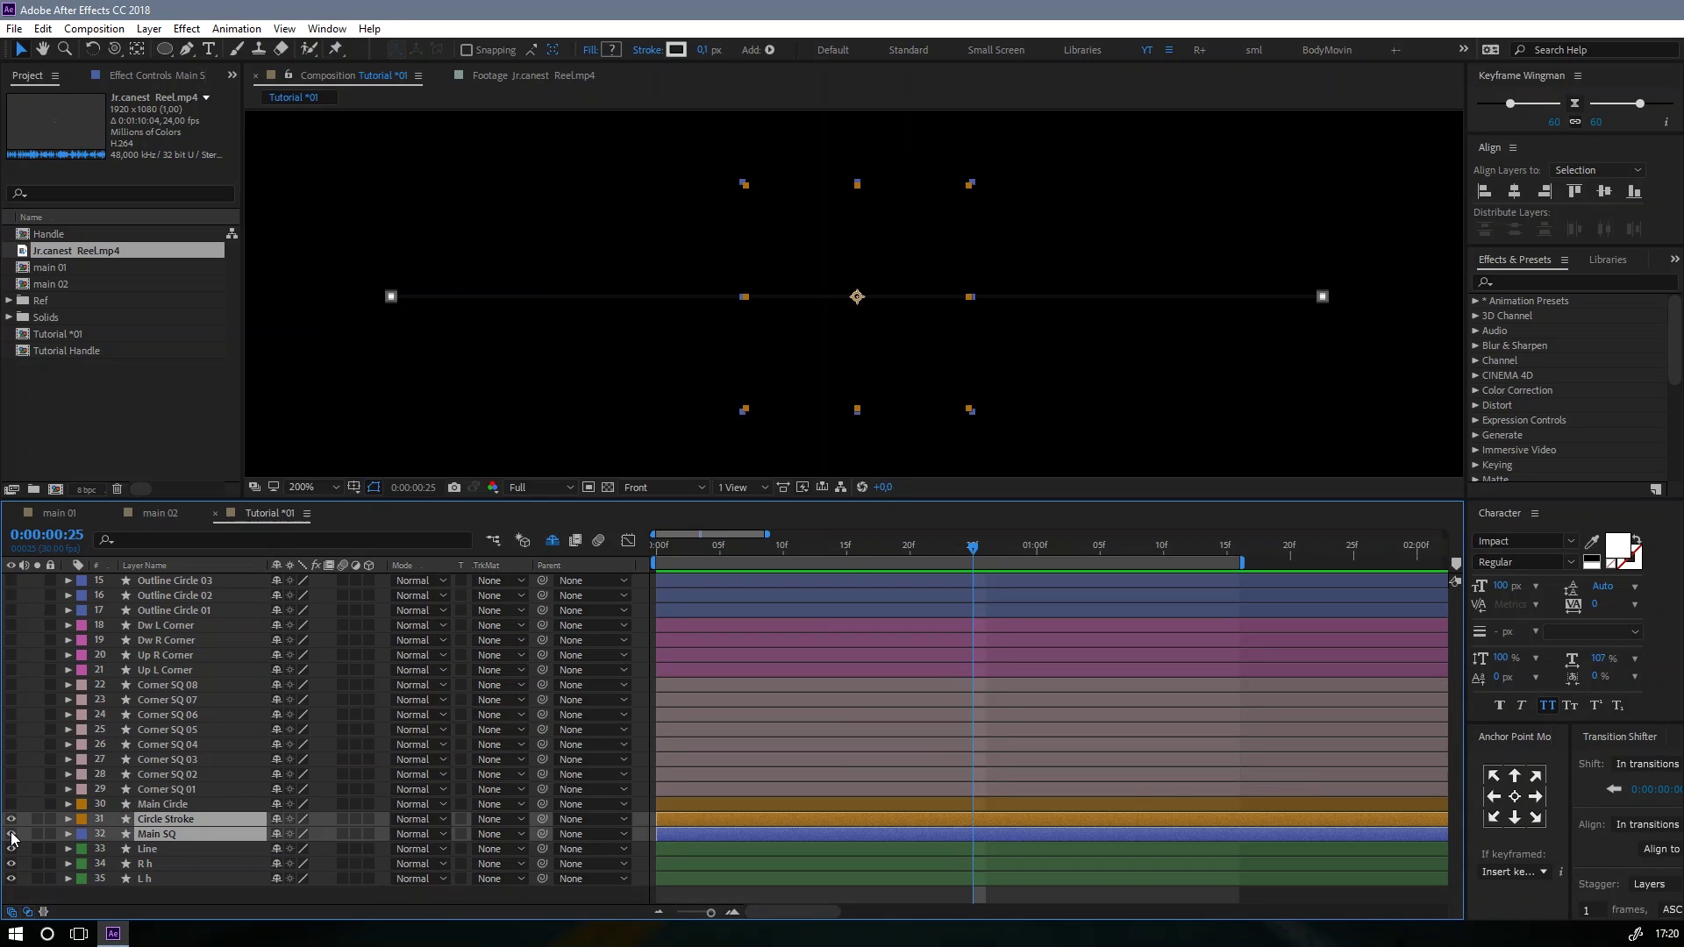
{"action": "left_click", "coordinate": [12, 804]}
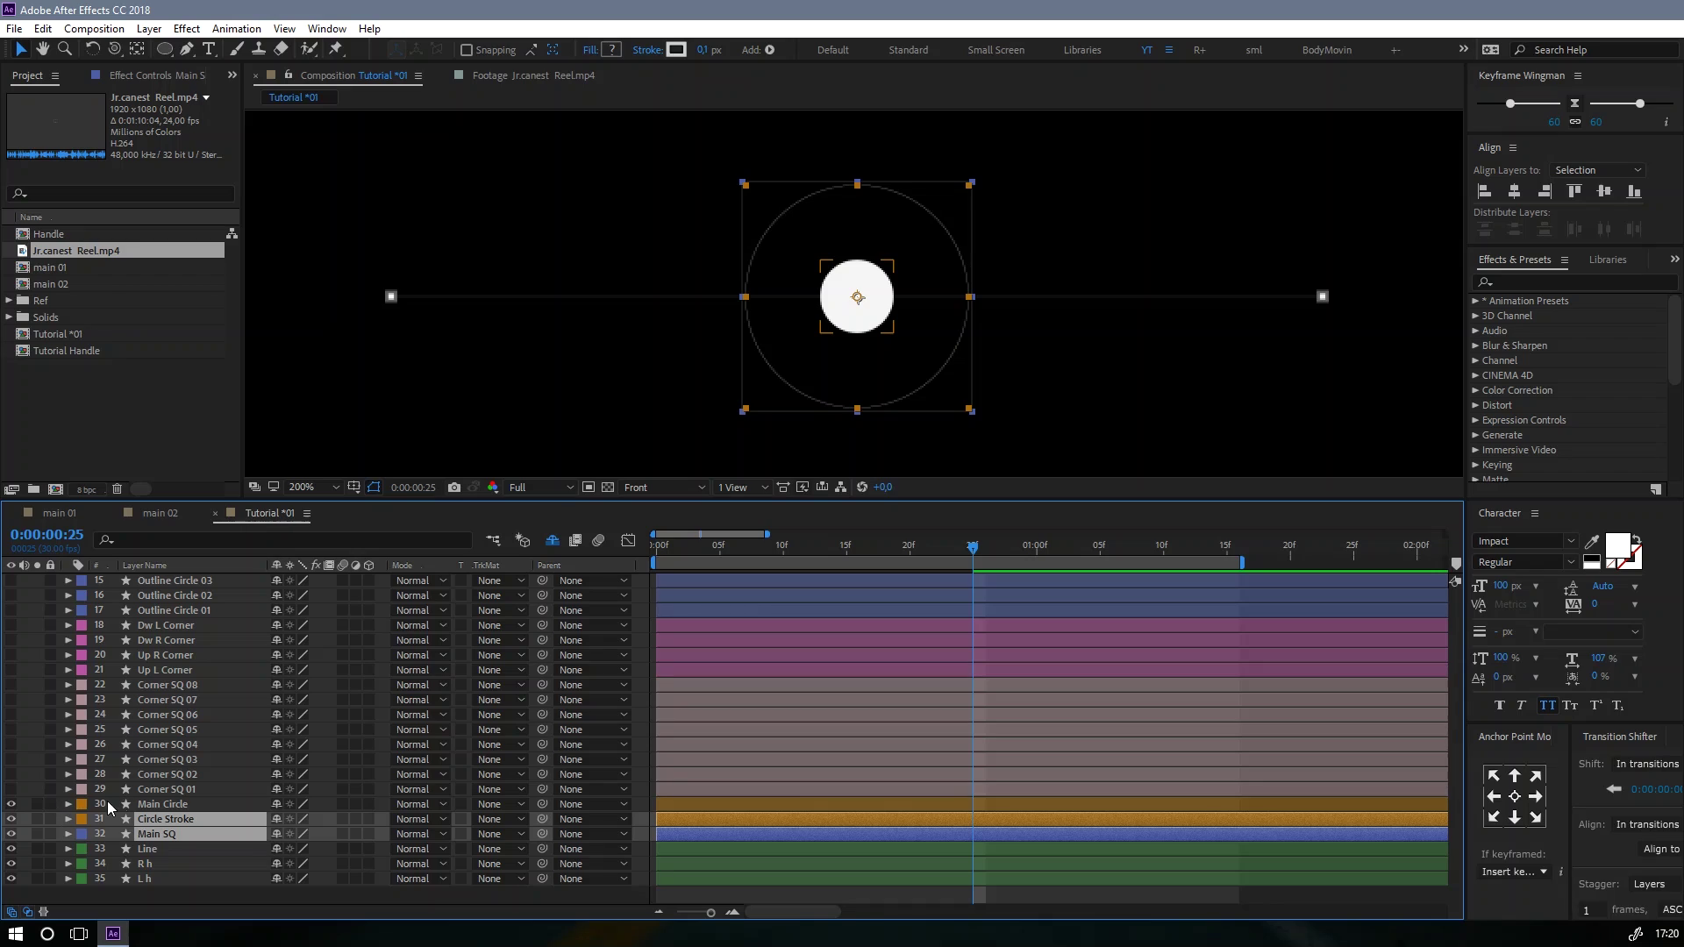
{"action": "left_click", "coordinate": [171, 803], "text": "ctrl"}
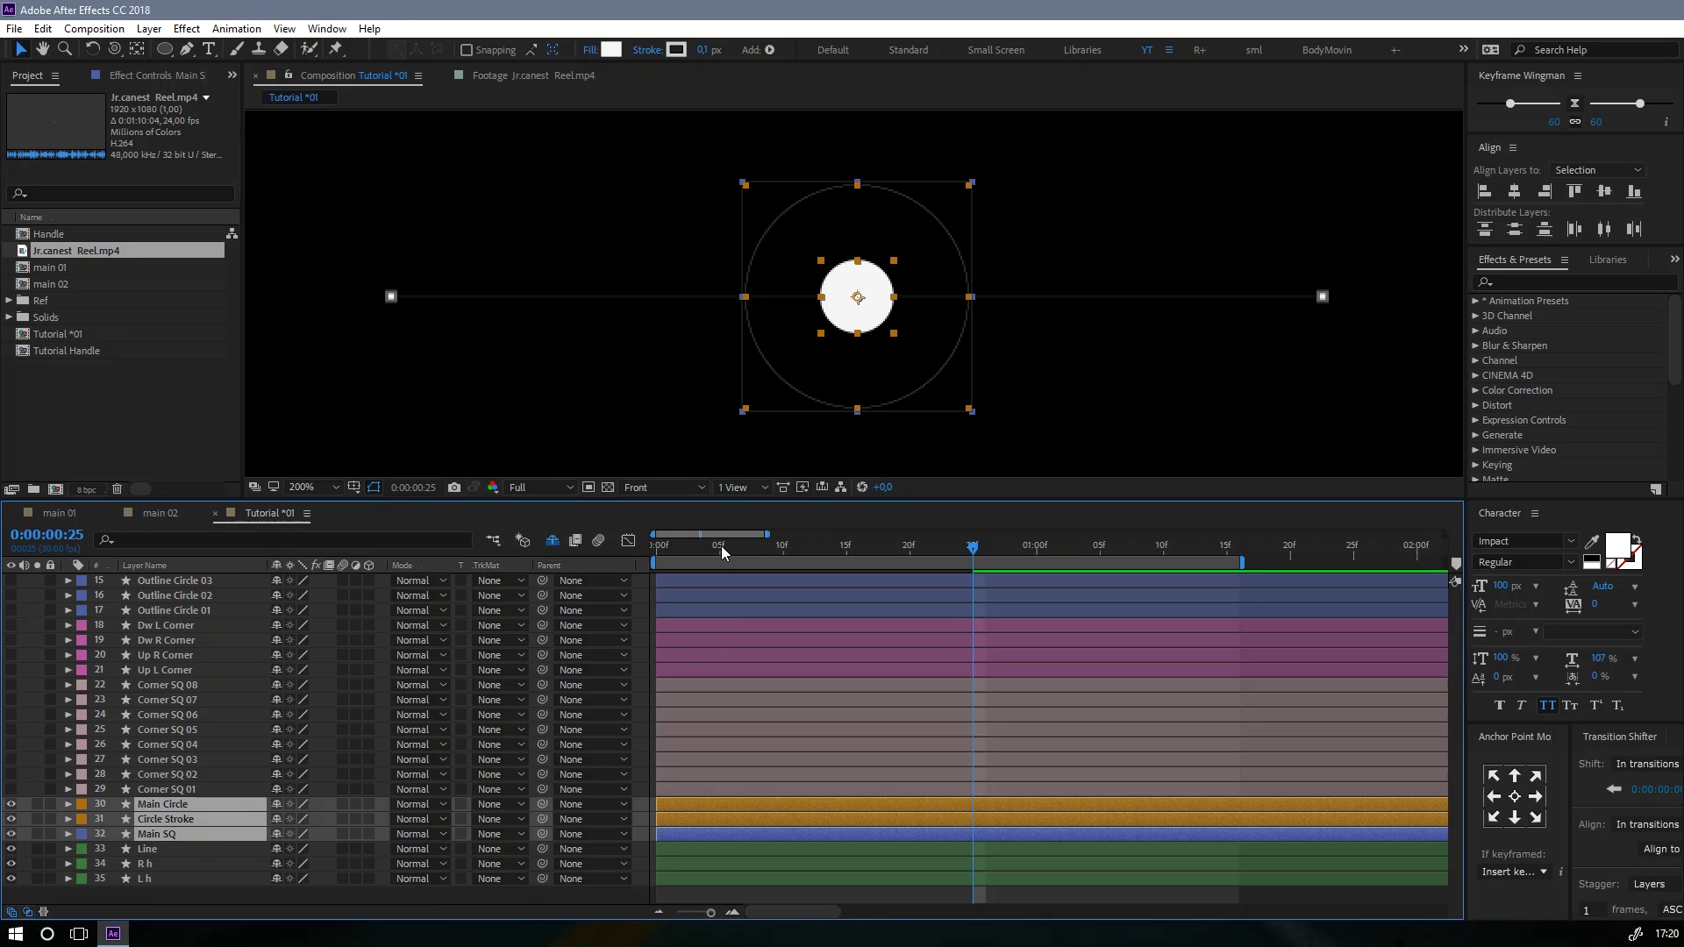
Step: Add Scale keyframes to Main Circle, Circle Stroke and Main SQ at frames 0 and 25
{"action": "left_click_drag", "start_coordinate": [721, 546], "coordinate": [624, 553]}
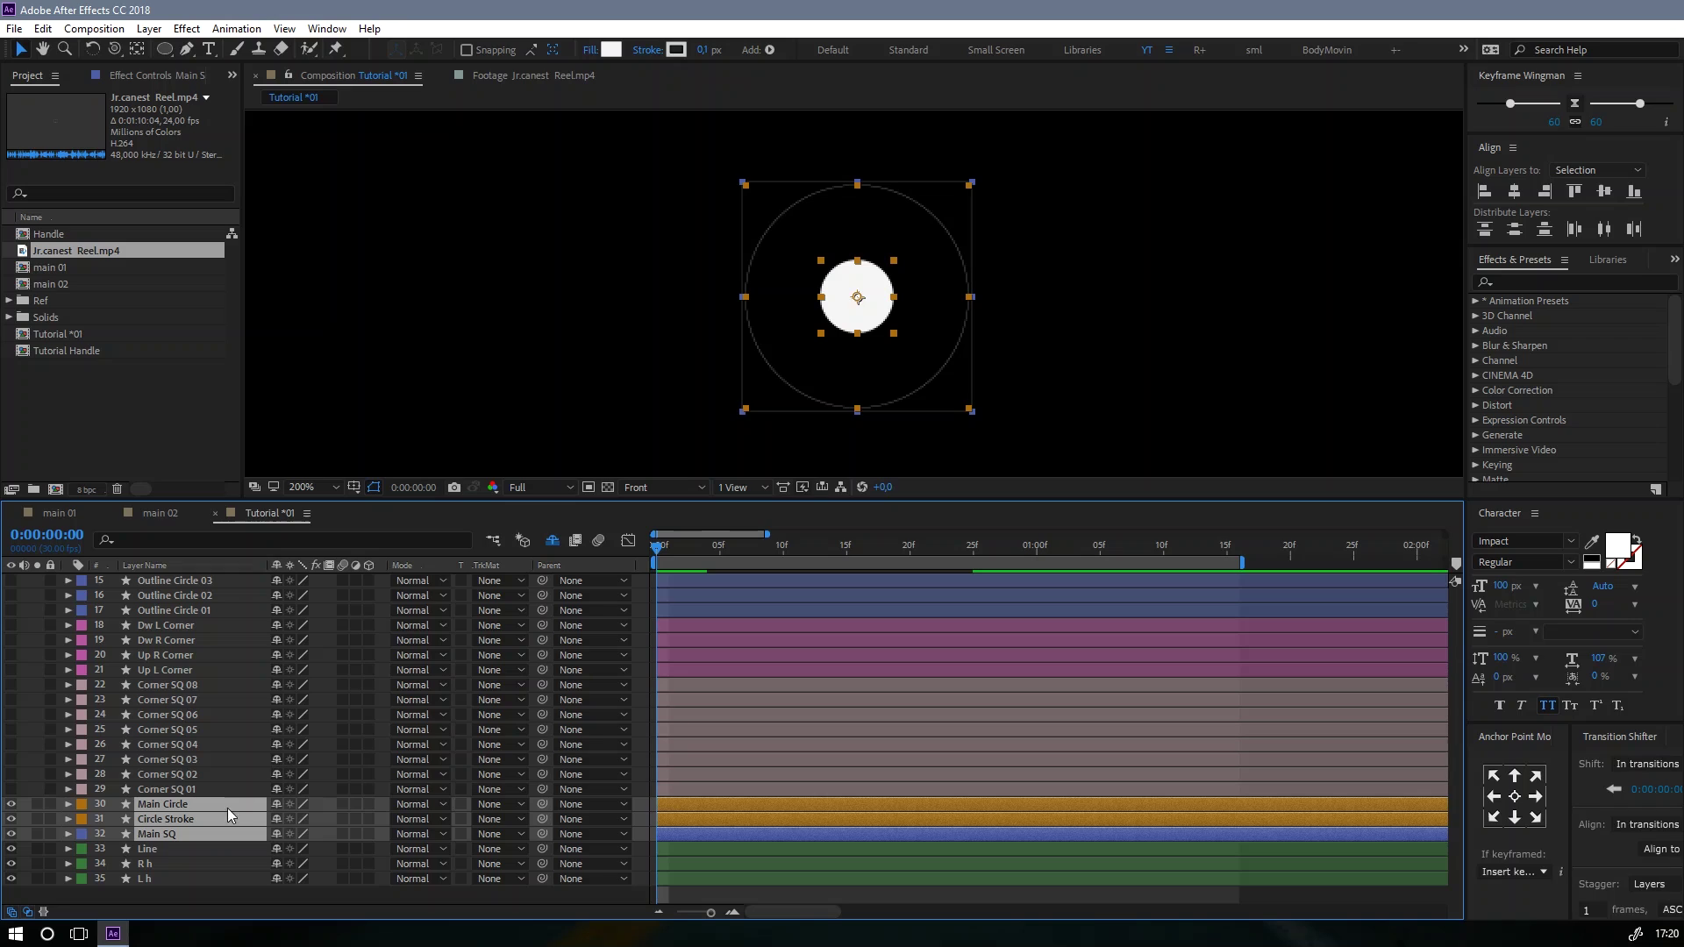
{"action": "key", "text": "s"}
{"action": "left_click", "coordinate": [112, 819]}
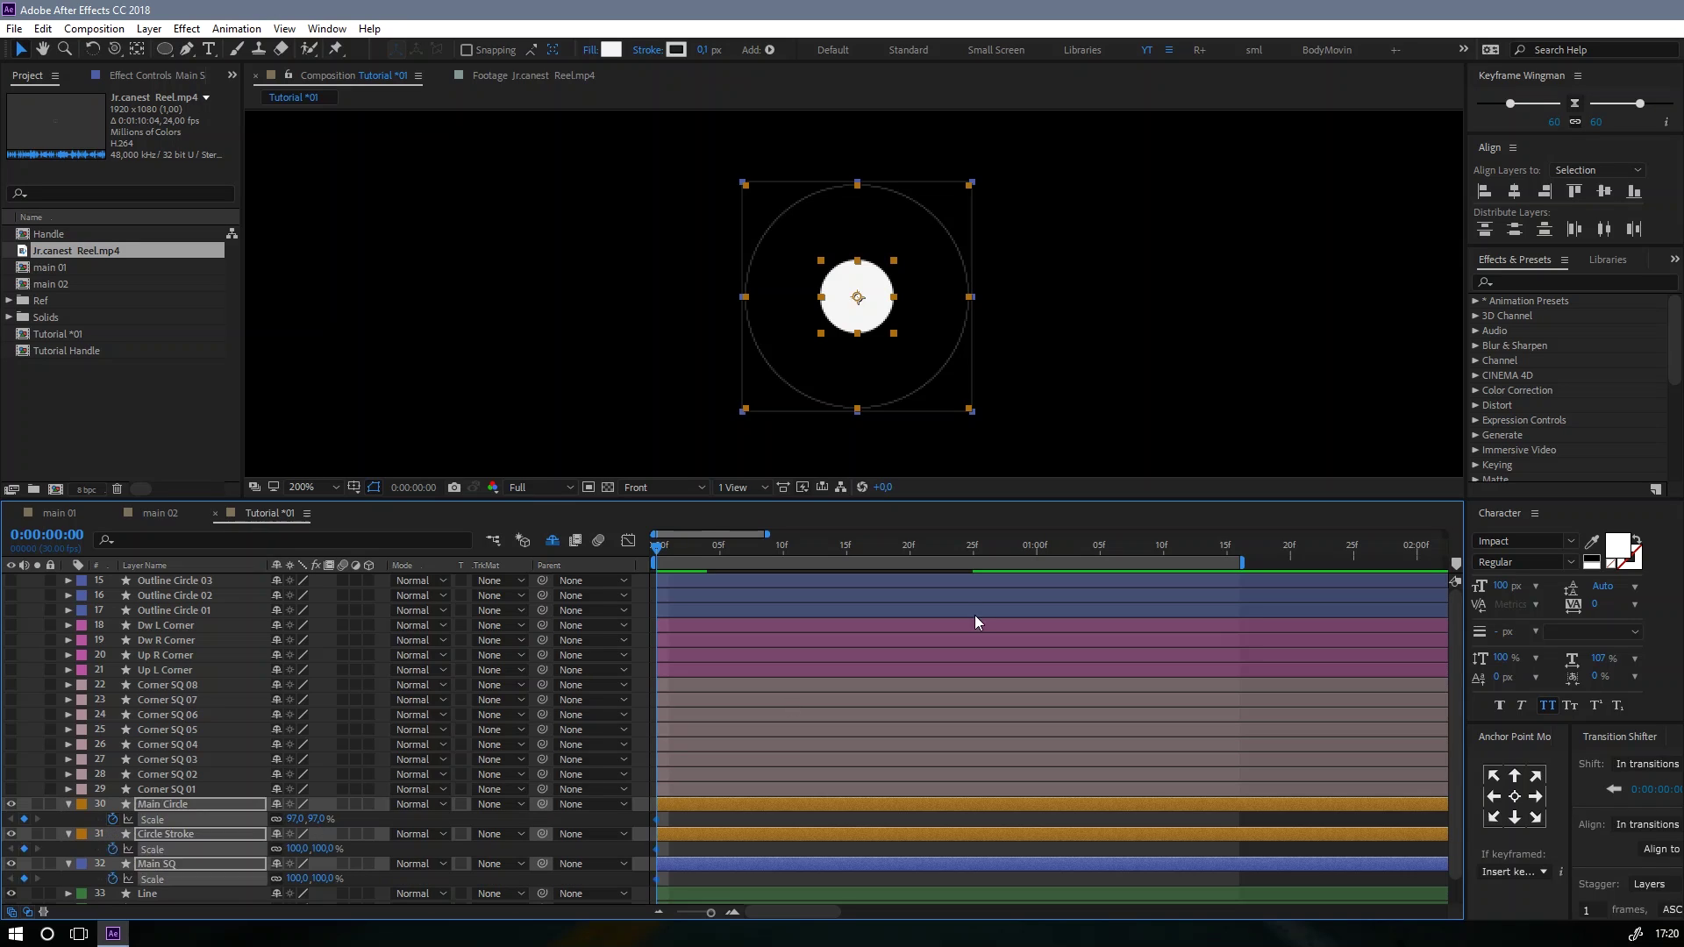
{"action": "left_click", "coordinate": [972, 549]}
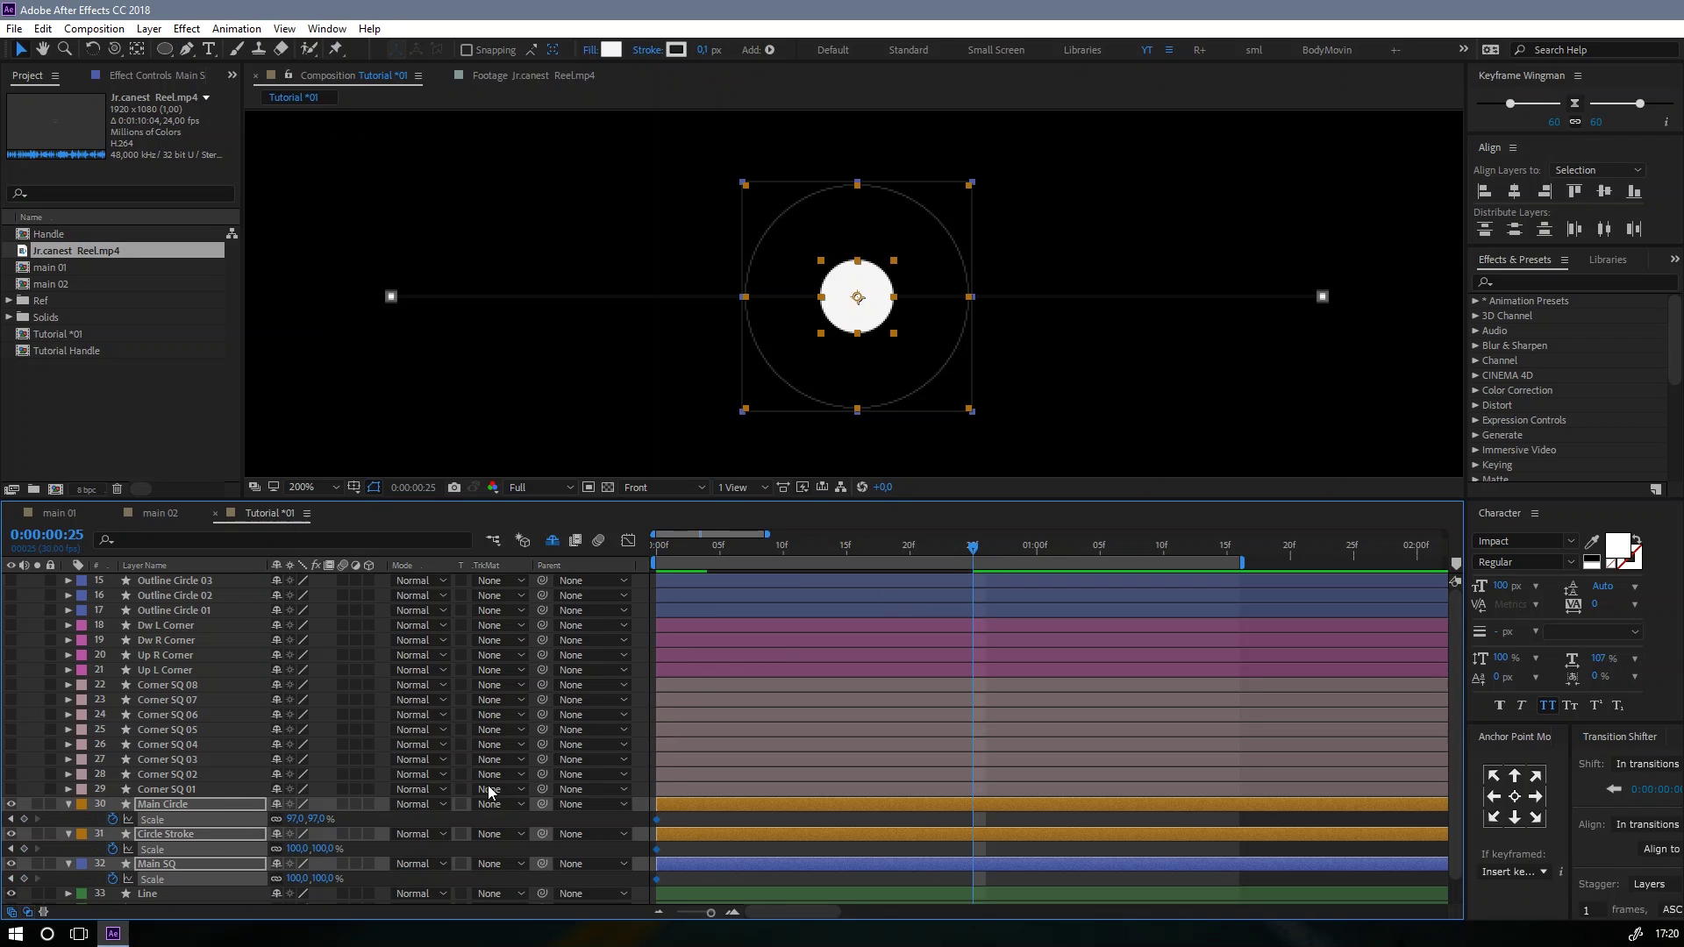
{"action": "left_click", "coordinate": [24, 819]}
Step: At frame 0, set the Scale of Main Circle, Circle Stroke and Main SQ to 0%
{"action": "left_click", "coordinate": [658, 549]}
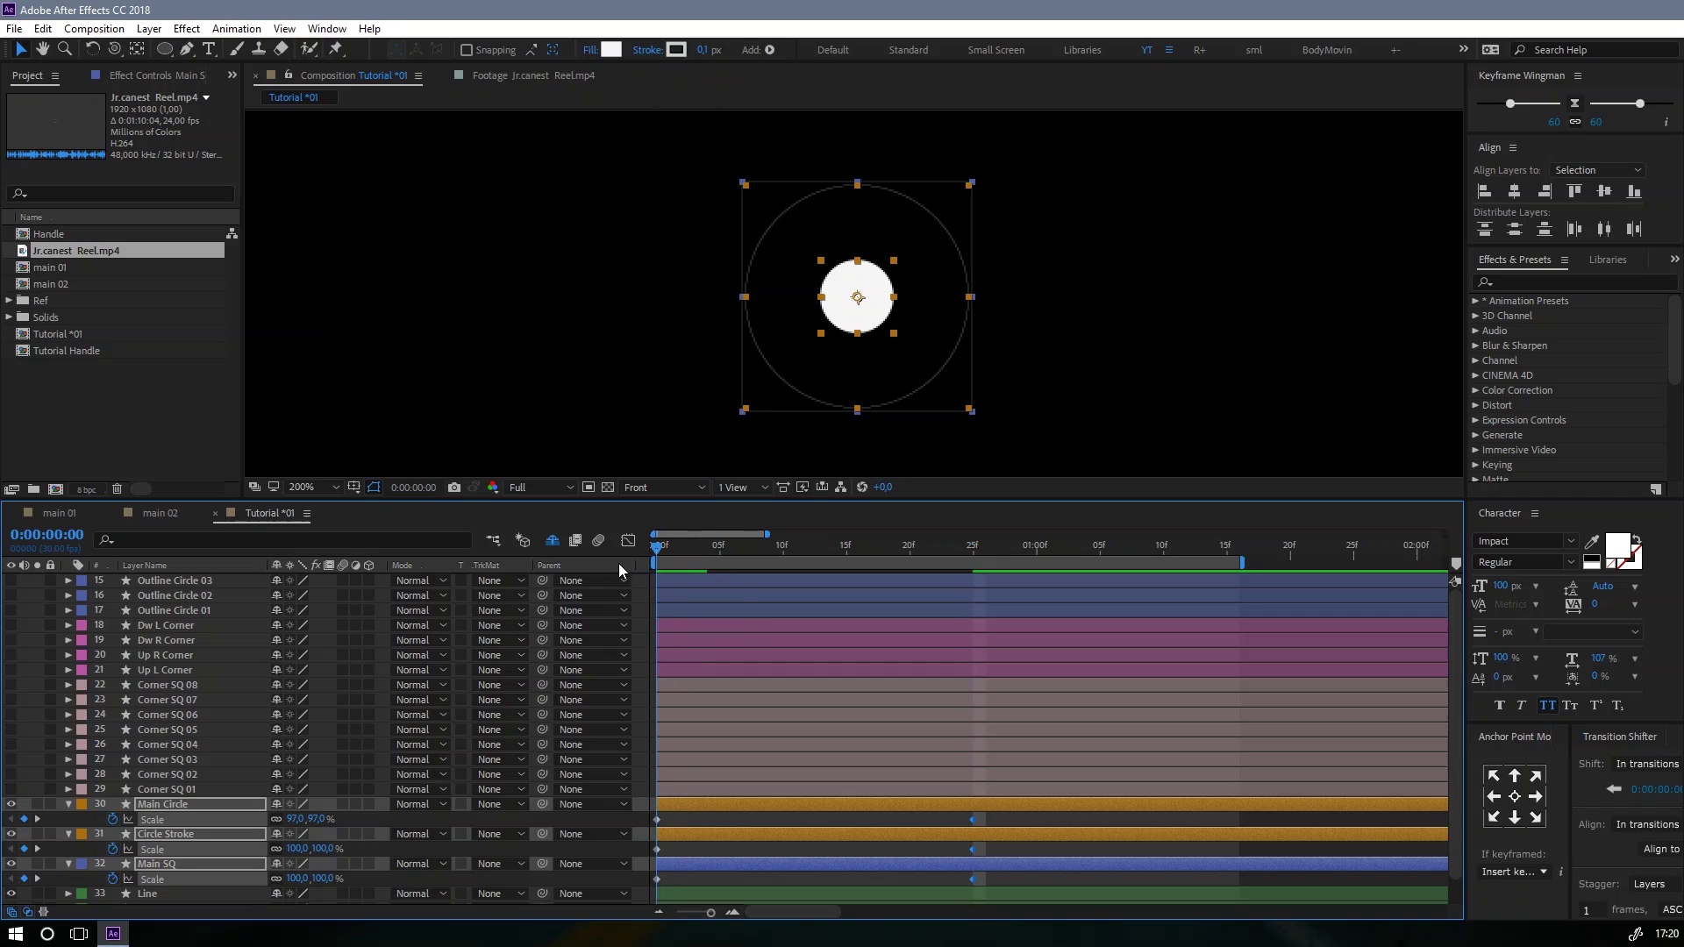
{"action": "left_click", "coordinate": [158, 802]}
{"action": "left_click", "coordinate": [295, 819]}
{"action": "type", "text": "0"}
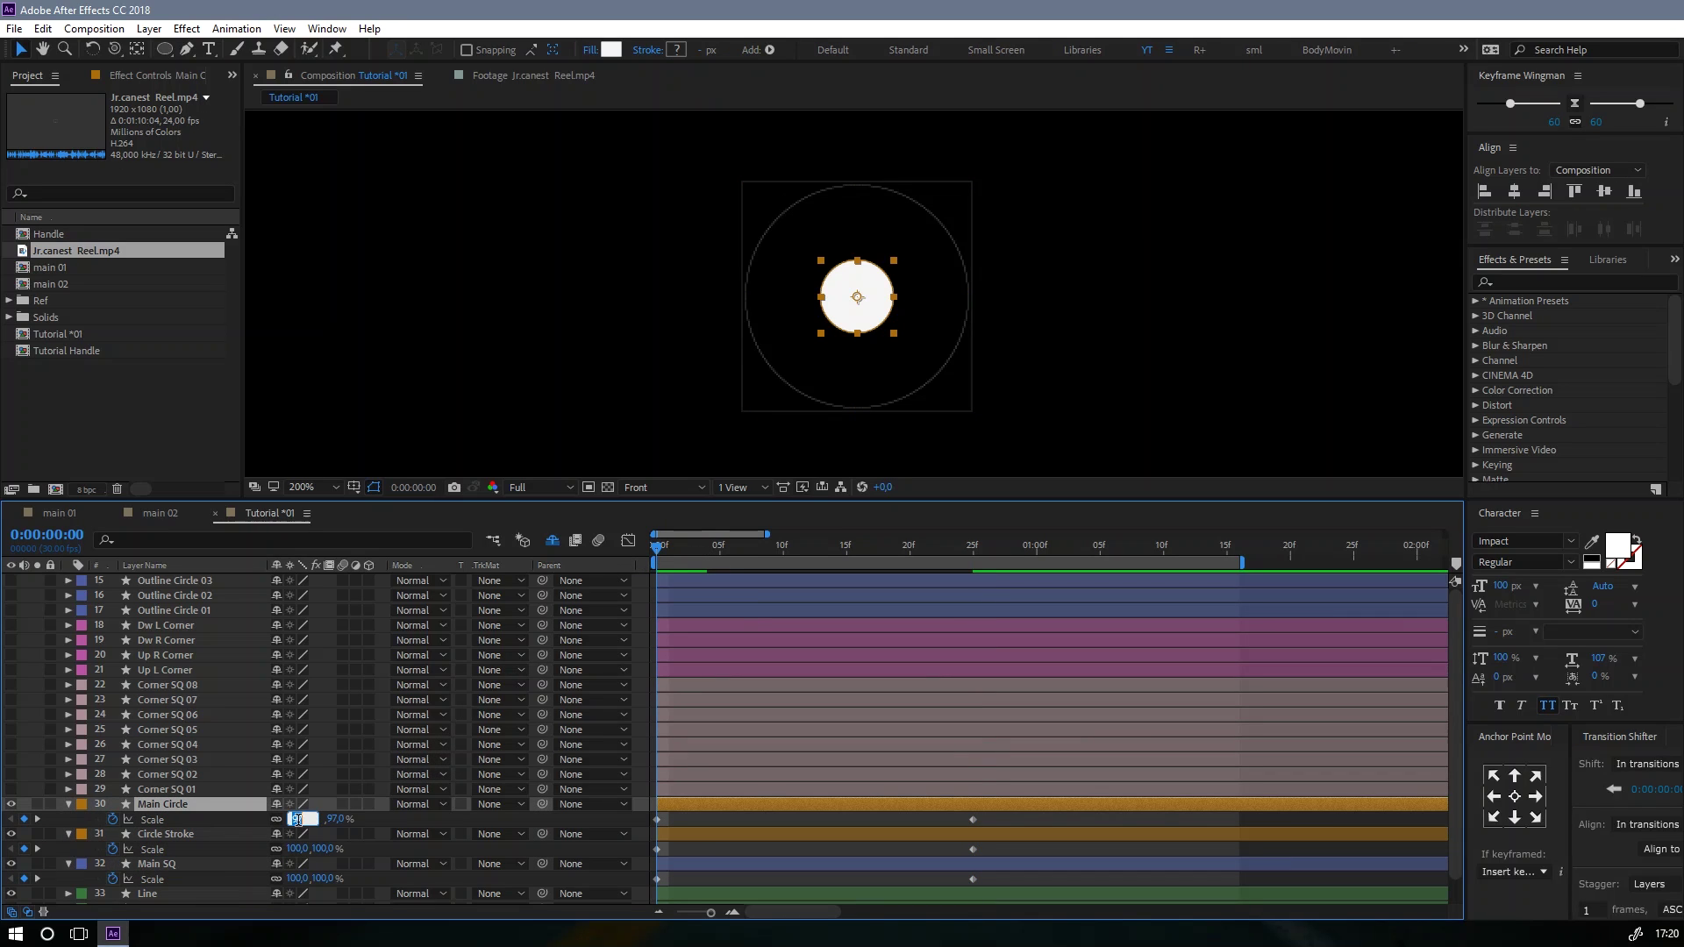
{"action": "key", "text": "Return"}
{"action": "left_click", "coordinate": [298, 848]}
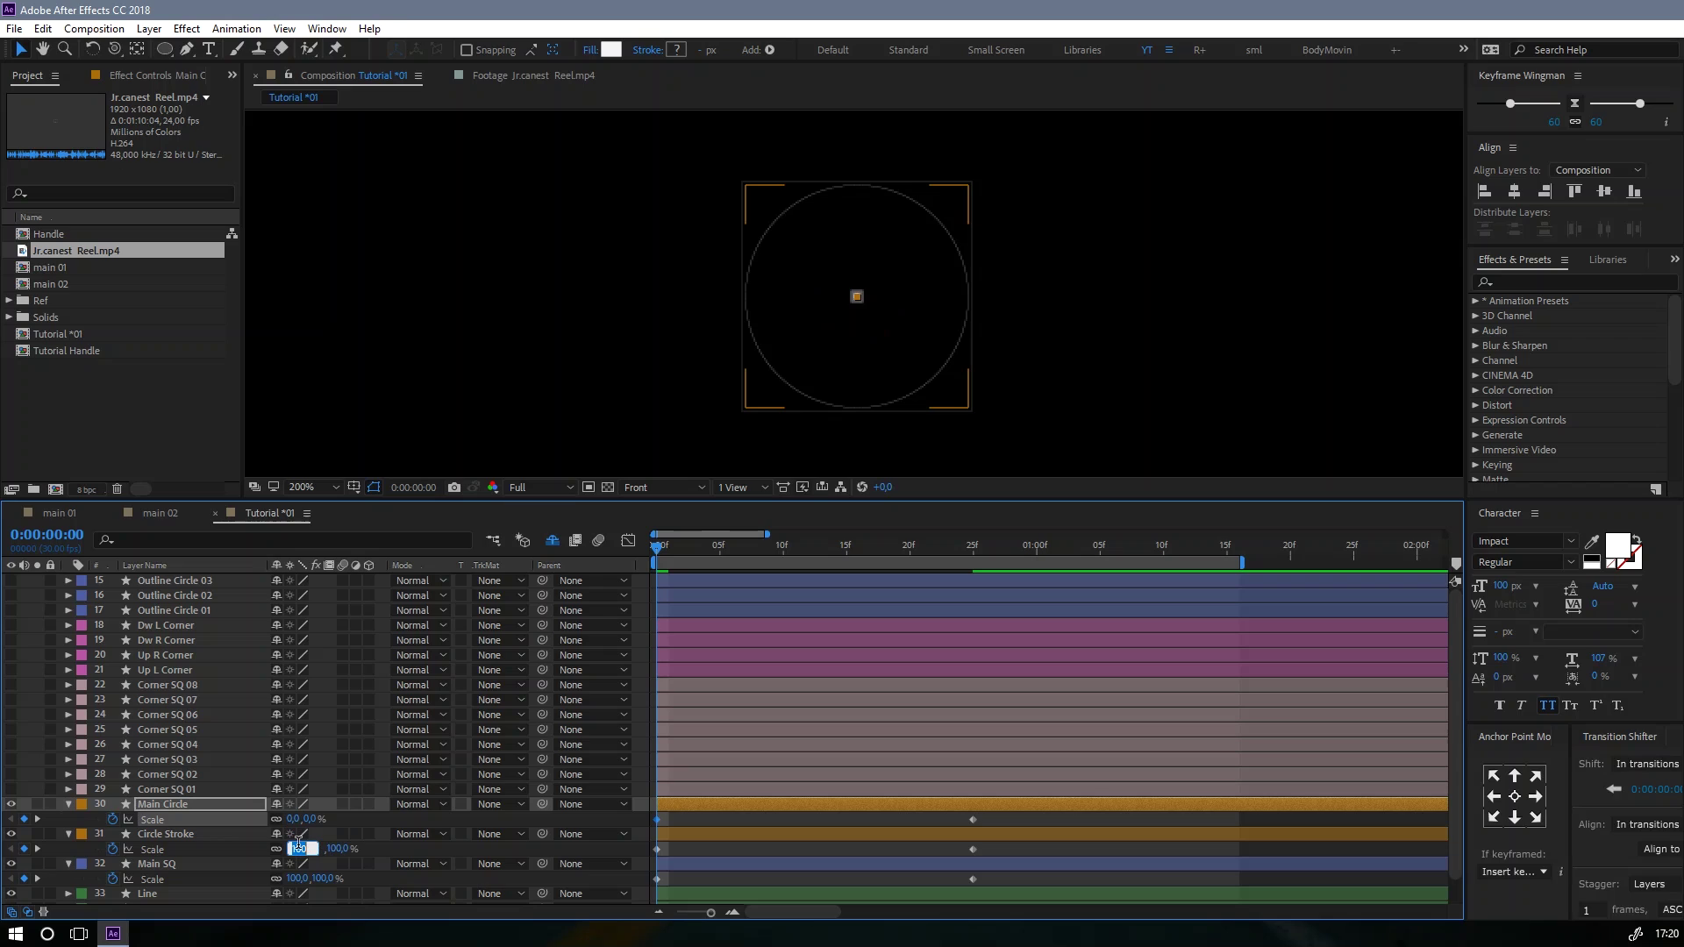
{"action": "type", "text": "0"}
{"action": "key", "text": "Return"}
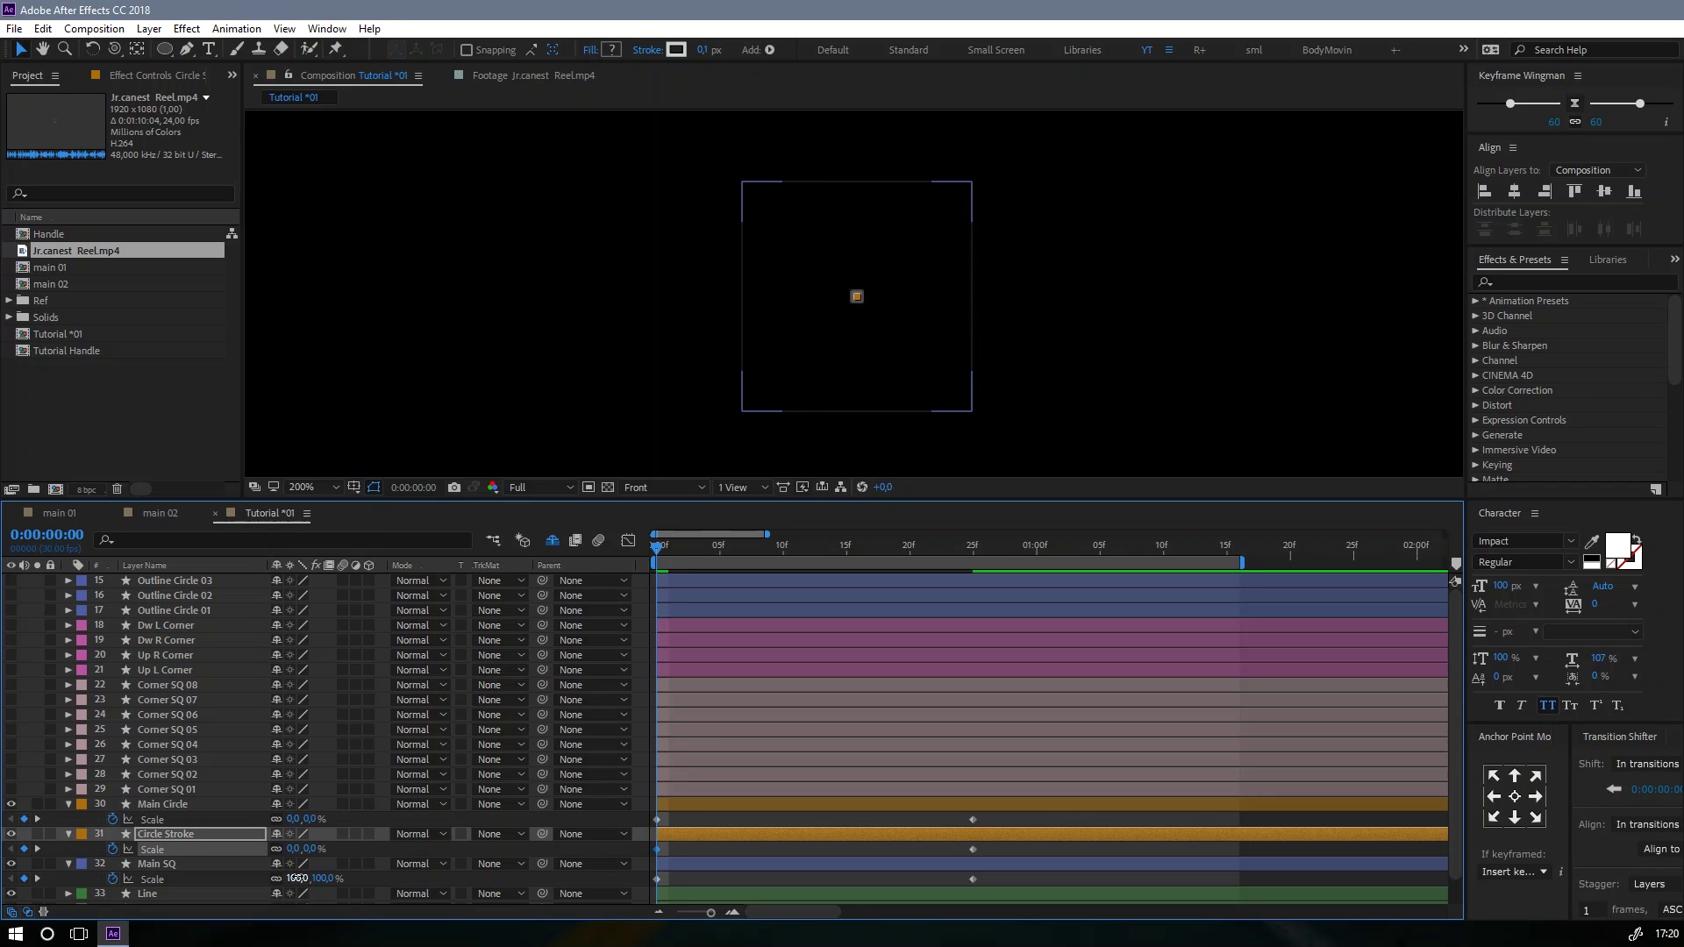
{"action": "left_click", "coordinate": [297, 874]}
{"action": "type", "text": "0"}
{"action": "key", "text": "Return"}
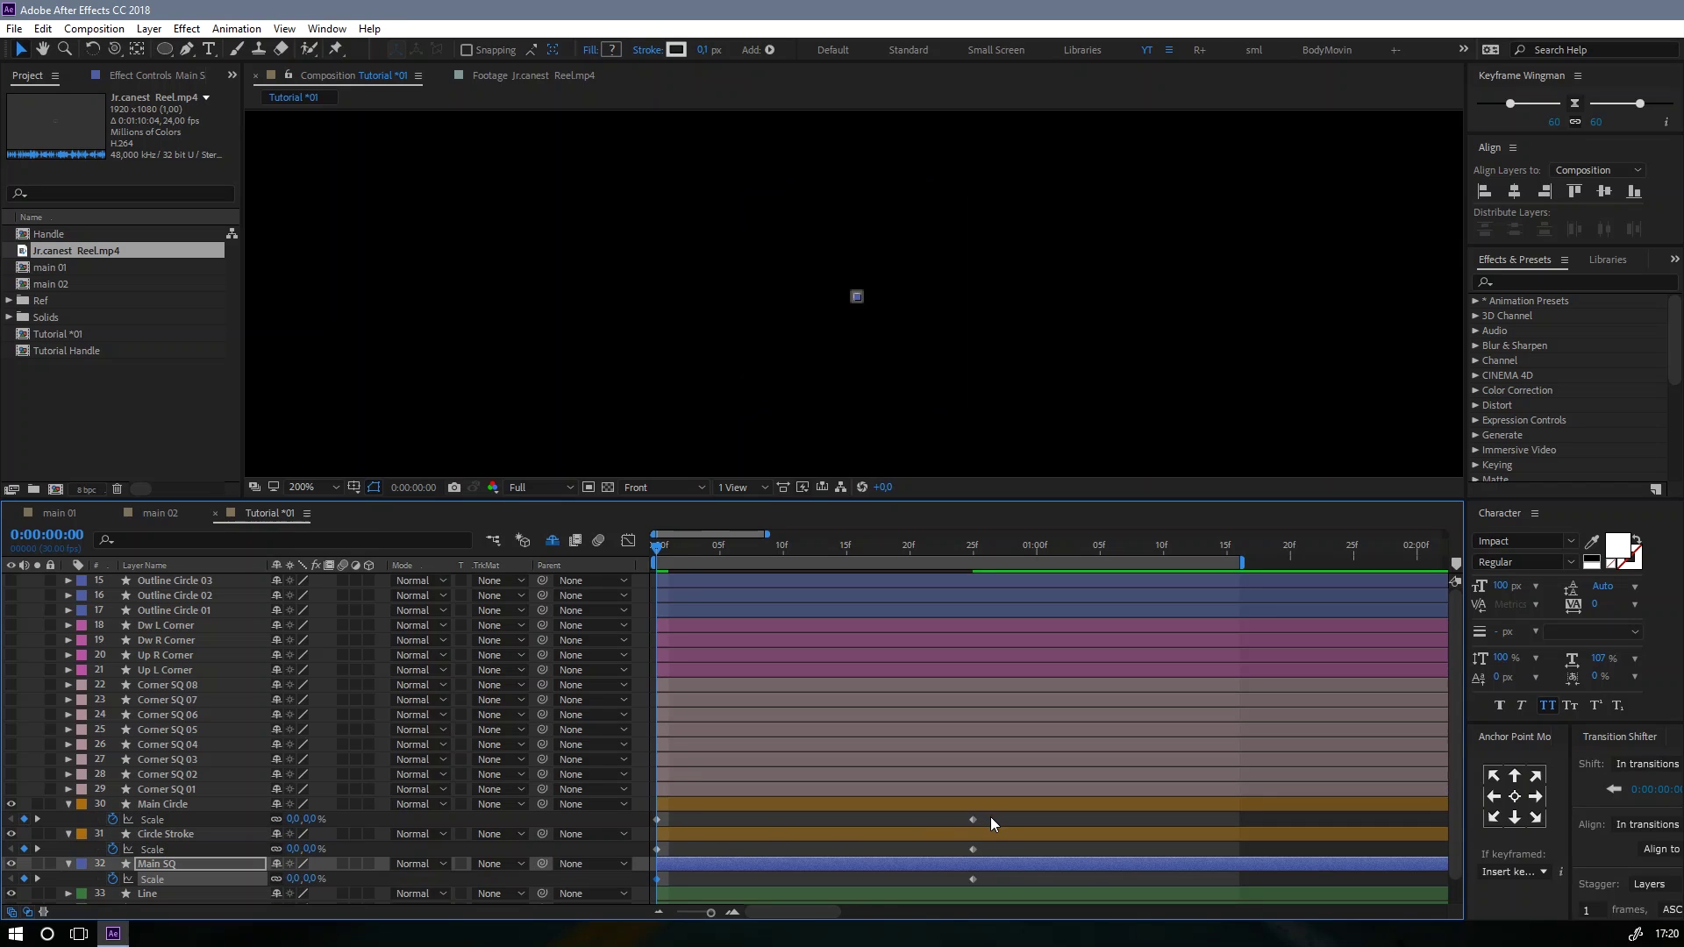
Step: Easy-ease the Scale keyframes of the three center shapes and shape their speed curves to peak around frame 8
{"action": "left_click_drag", "start_coordinate": [991, 821], "coordinate": [627, 890]}
{"action": "key", "text": "F9"}
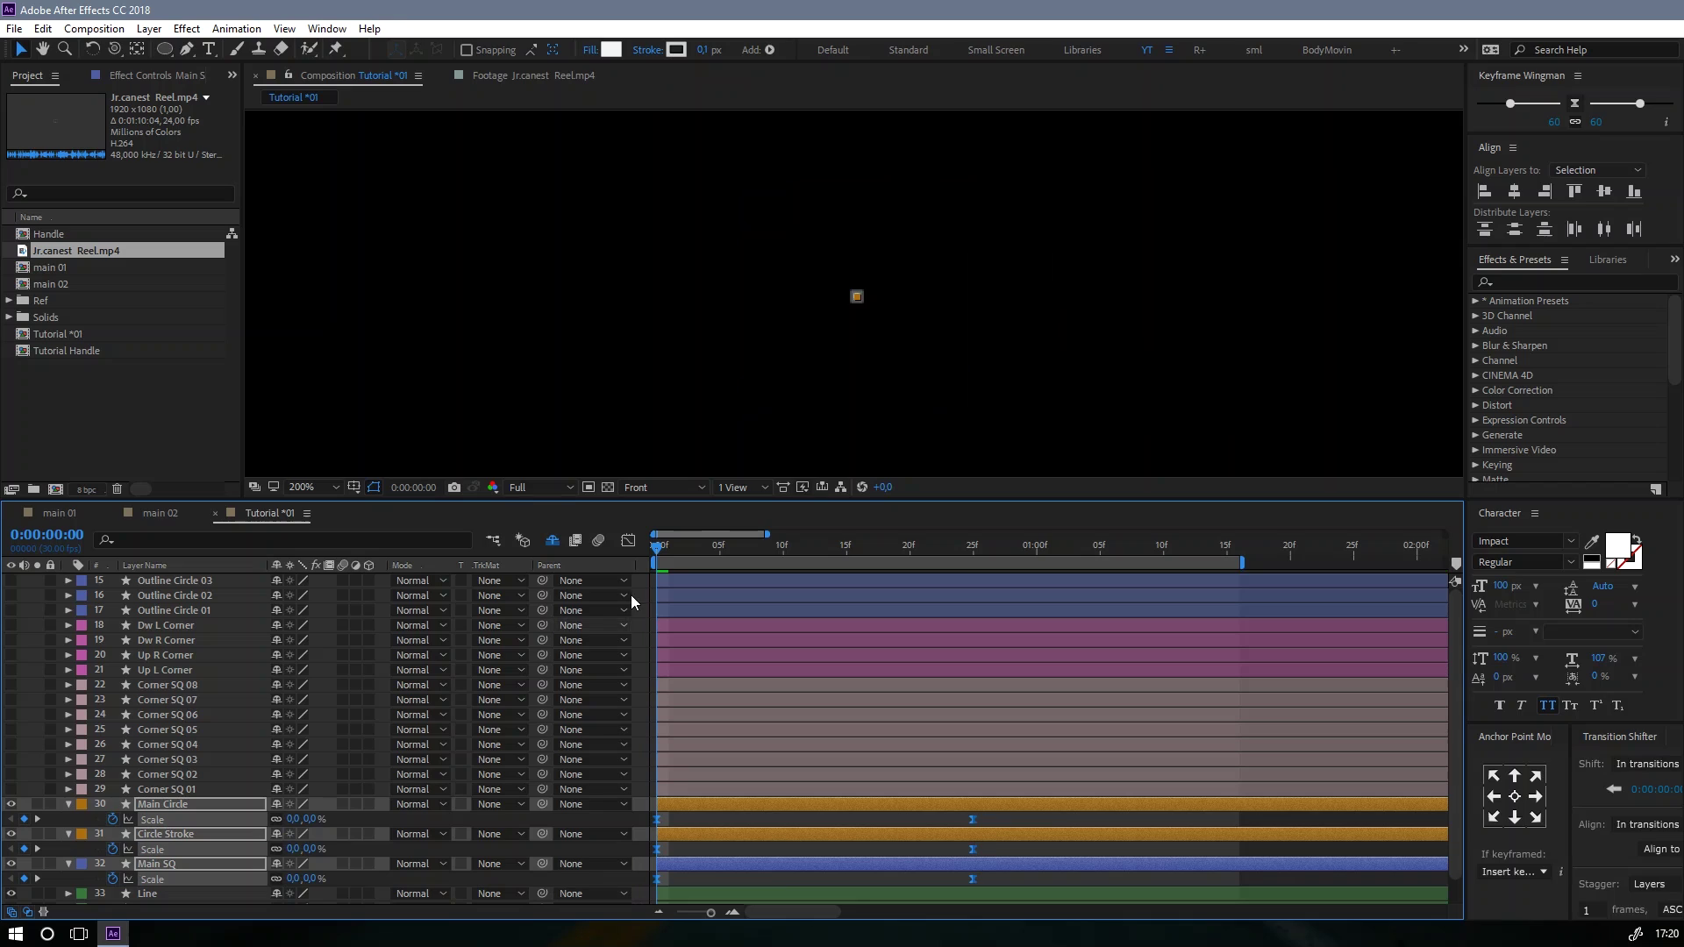
{"action": "left_click", "coordinate": [628, 540]}
{"action": "left_click_drag", "start_coordinate": [998, 769], "coordinate": [849, 849]}
{"action": "left_click_drag", "start_coordinate": [618, 861], "coordinate": [722, 854]}
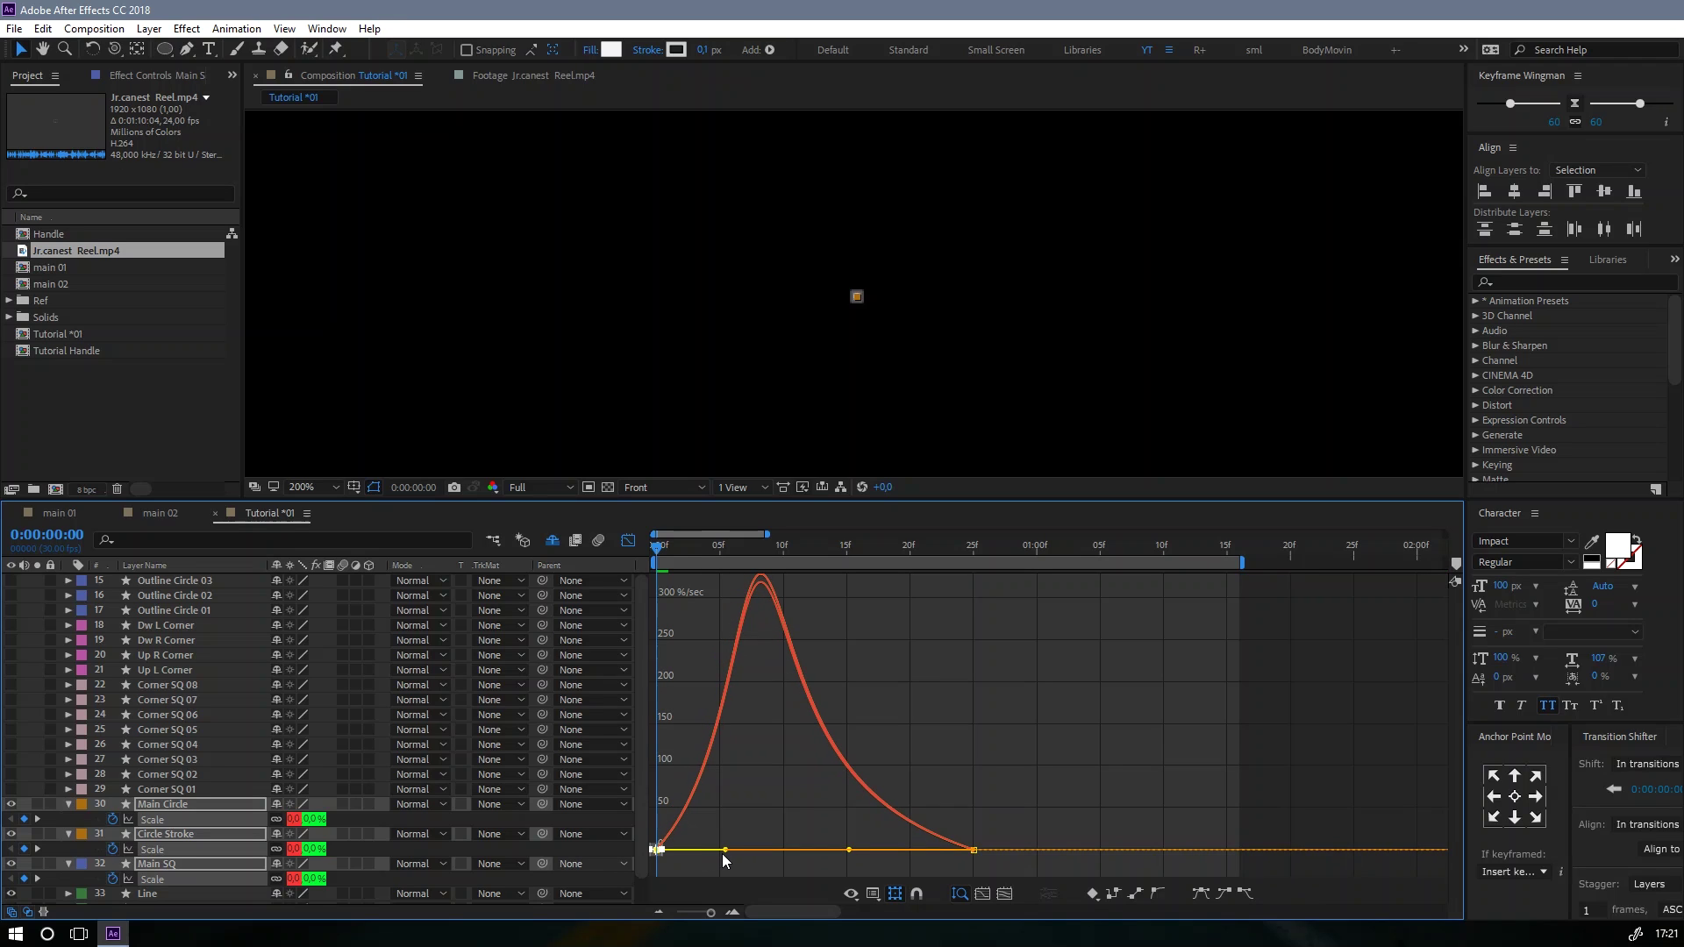
{"action": "left_click", "coordinate": [631, 542]}
Step: Preview the center shapes scaling up and inspect them at frame 9
{"action": "key", "text": "space"}
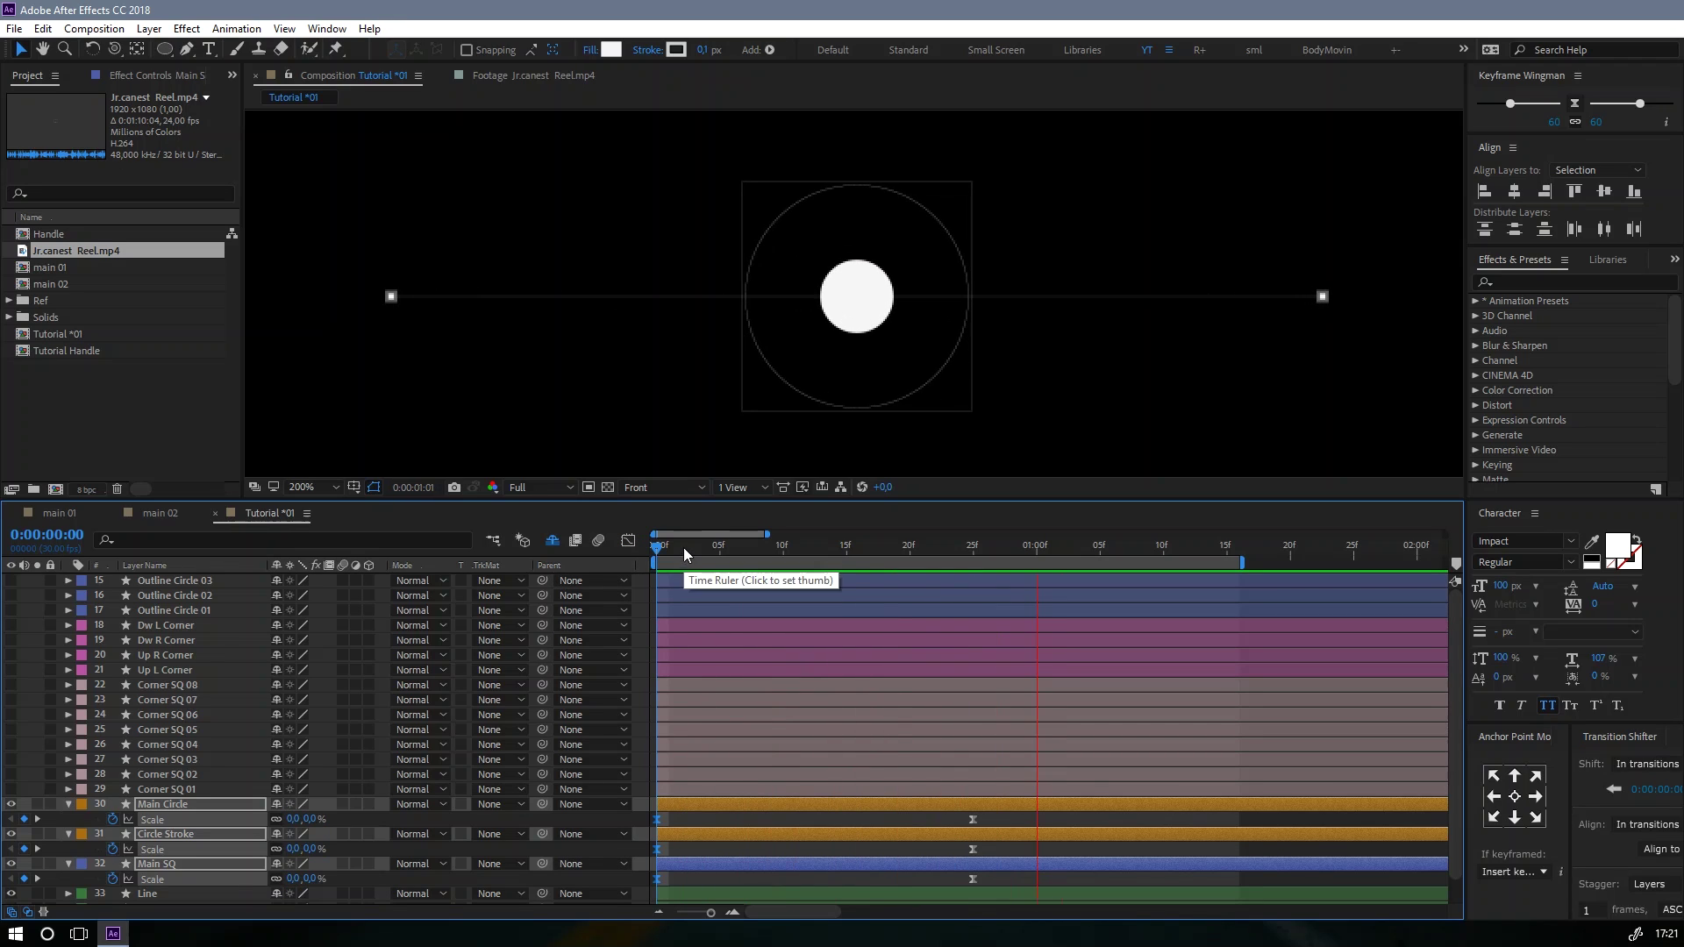
{"action": "left_click", "coordinate": [707, 546]}
{"action": "left_click_drag", "start_coordinate": [707, 545], "coordinate": [770, 550]}
{"action": "left_click", "coordinate": [805, 825]}
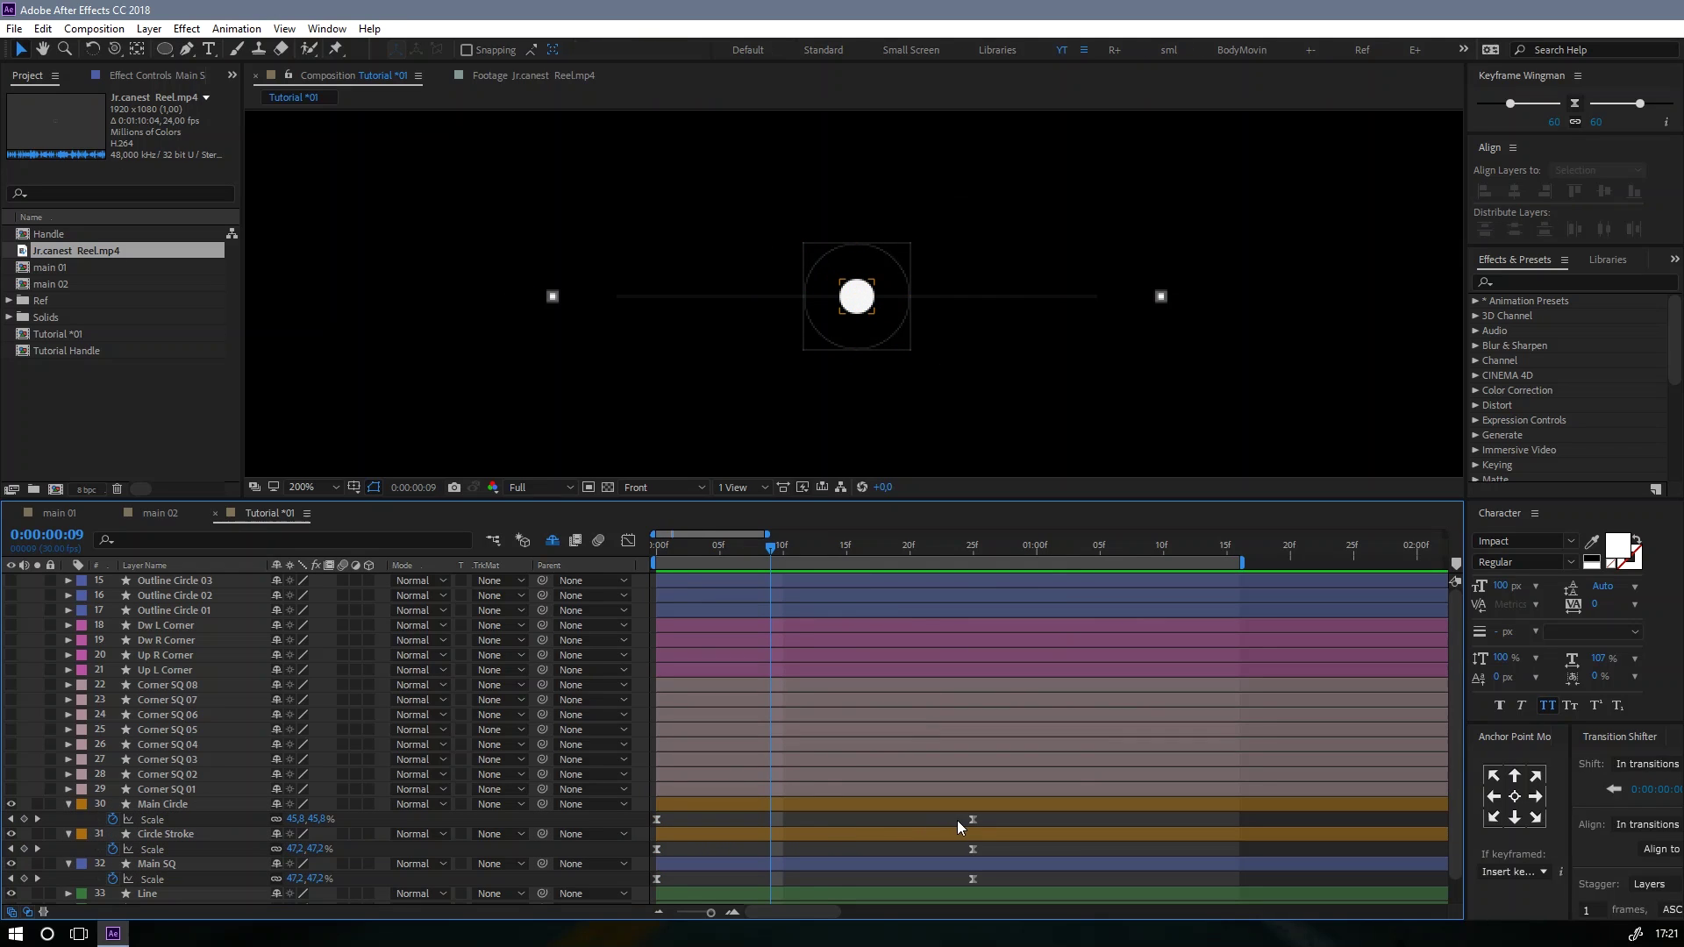
Step: Stagger the Scale keyframes, placing Circle Stroke's at frames 2 and 27 and Main SQ's at frames 2 and 25
{"action": "mouse_move", "coordinate": [986, 818]}
{"action": "left_mouse_down"}
{"action": "mouse_move", "coordinate": [649, 859]}
{"action": "mouse_move", "coordinate": [670, 850]}
{"action": "left_mouse_up"}
{"action": "key", "text": "ctrl+z"}
{"action": "mouse_move", "coordinate": [982, 847]}
{"action": "left_mouse_down"}
{"action": "mouse_move", "coordinate": [635, 891]}
{"action": "mouse_move", "coordinate": [676, 875]}
{"action": "left_mouse_up"}
{"action": "left_click_drag", "start_coordinate": [1014, 880], "coordinate": [666, 878]}
{"action": "key", "text": "ctrl+z"}
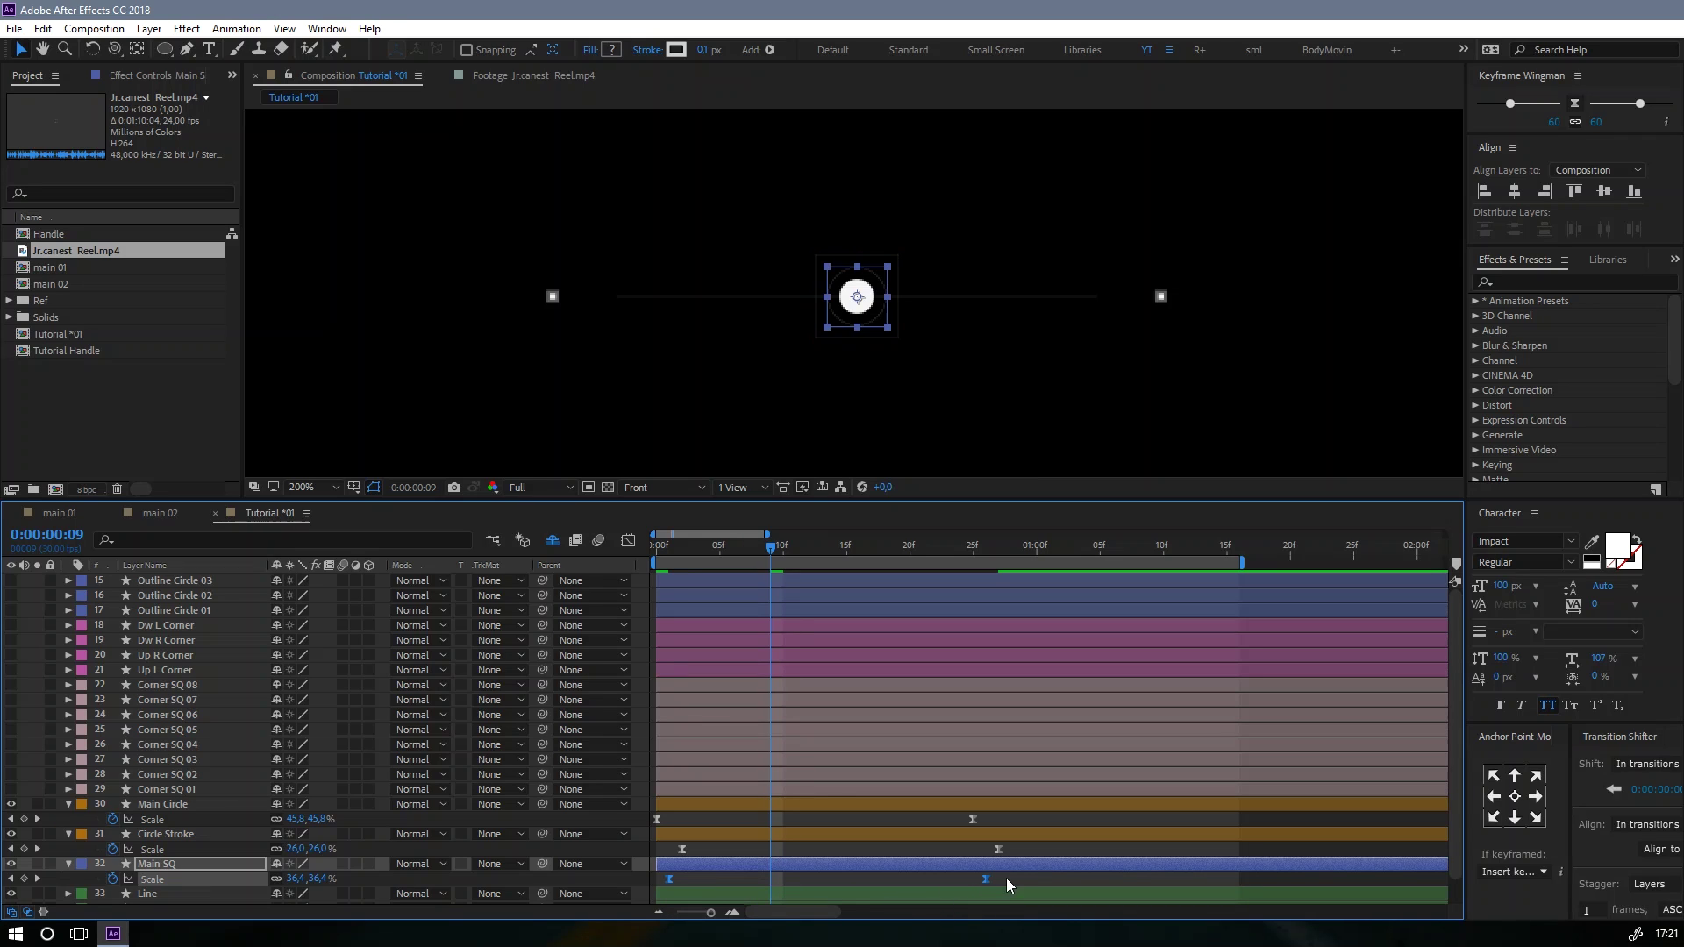
{"action": "left_click_drag", "start_coordinate": [998, 879], "coordinate": [965, 885]}
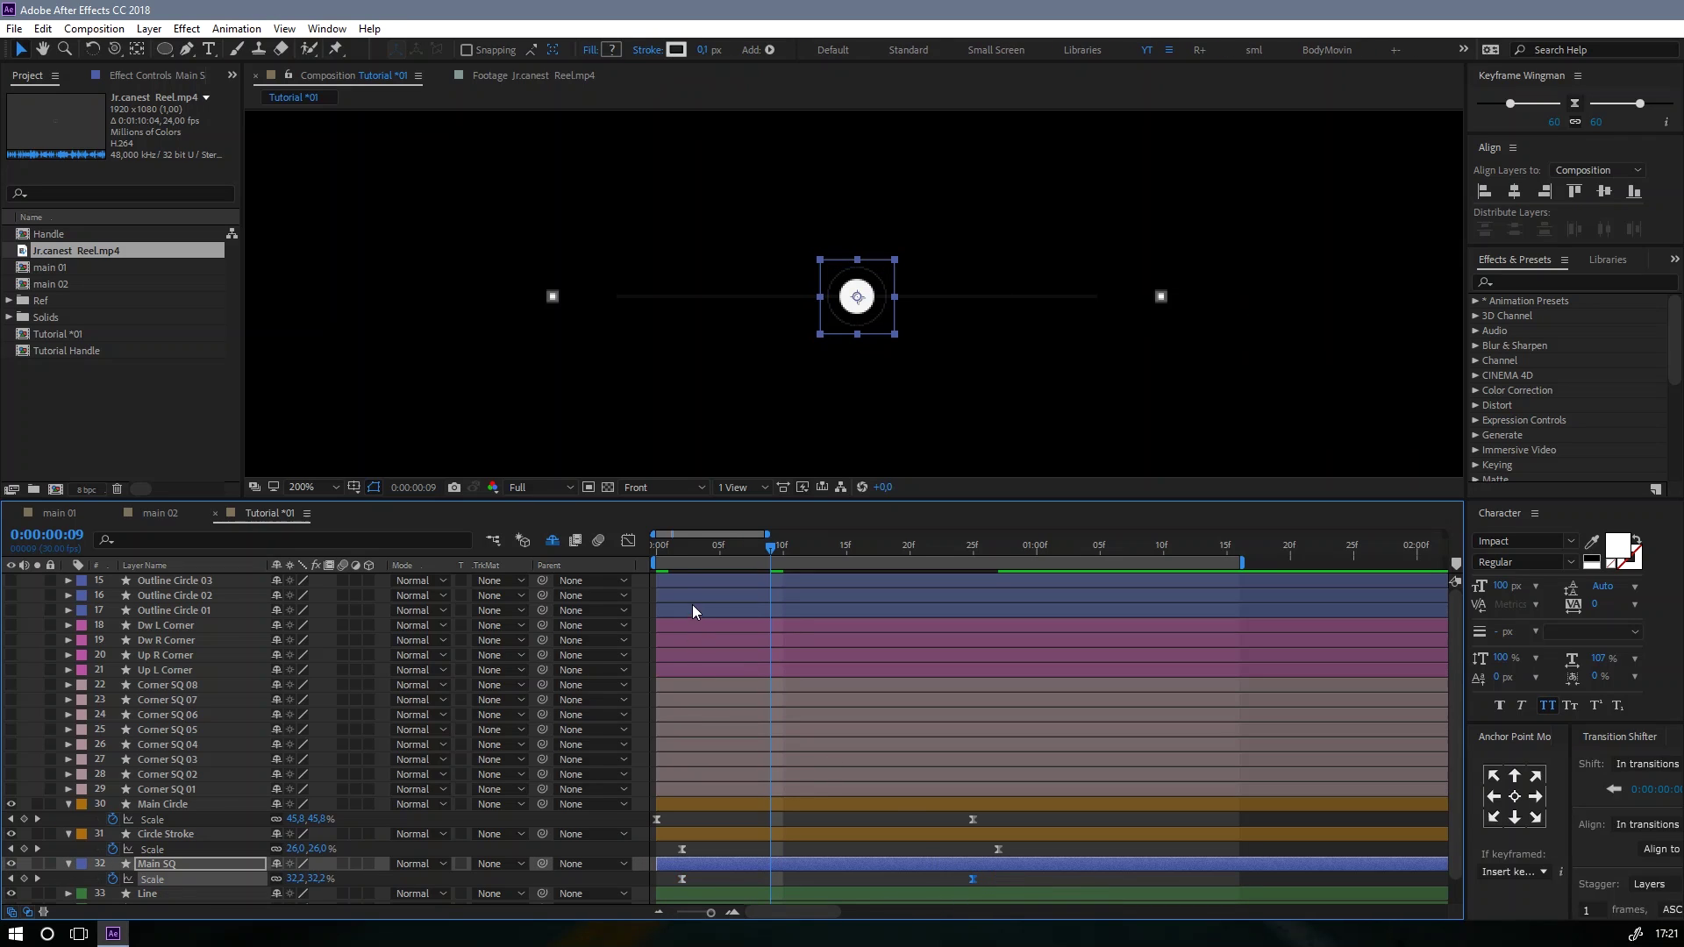
Step: Preview the staggered scaling of the center shapes from frame 0 and inspect it at frame 12
{"action": "left_click", "coordinate": [650, 547]}
{"action": "key", "text": "space"}
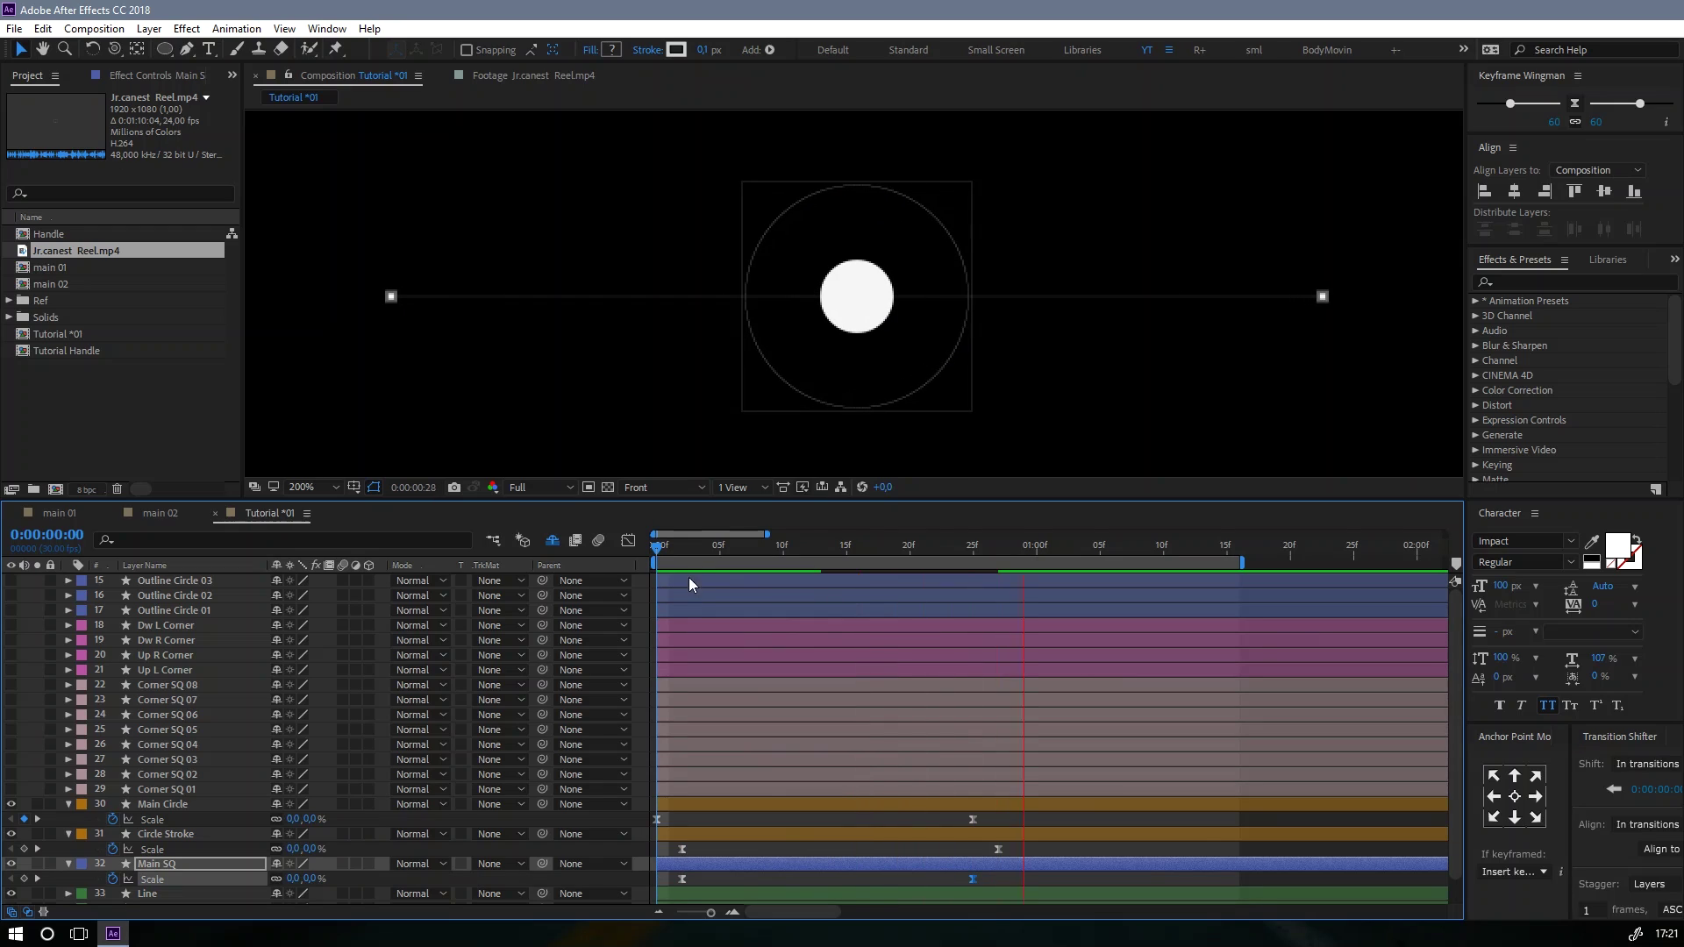
{"action": "key", "text": "space"}
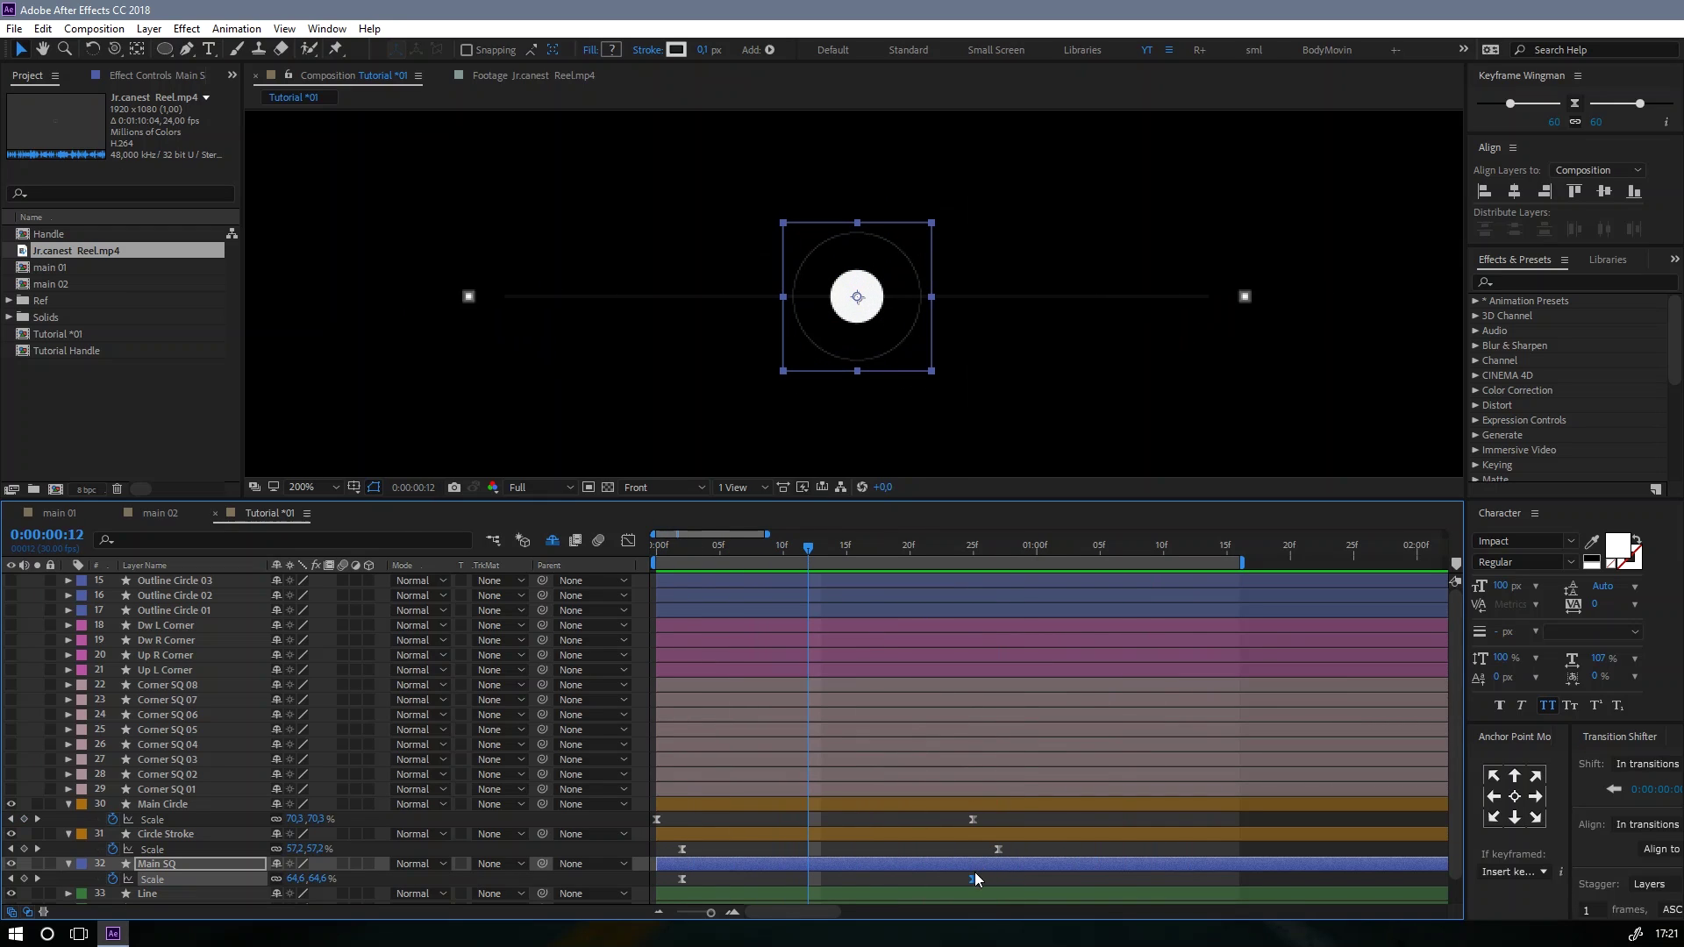
Step: Move Circle Stroke's first Scale keyframe to frame 5 and preview the center shapes from frame 0, checking frame 27
{"action": "mouse_move", "coordinate": [997, 849]}
{"action": "left_mouse_down"}
{"action": "mouse_move", "coordinate": [1017, 846]}
{"action": "mouse_move", "coordinate": [997, 846]}
{"action": "left_mouse_up"}
{"action": "left_click_drag", "start_coordinate": [683, 848], "coordinate": [721, 846]}
{"action": "left_click", "coordinate": [654, 548]}
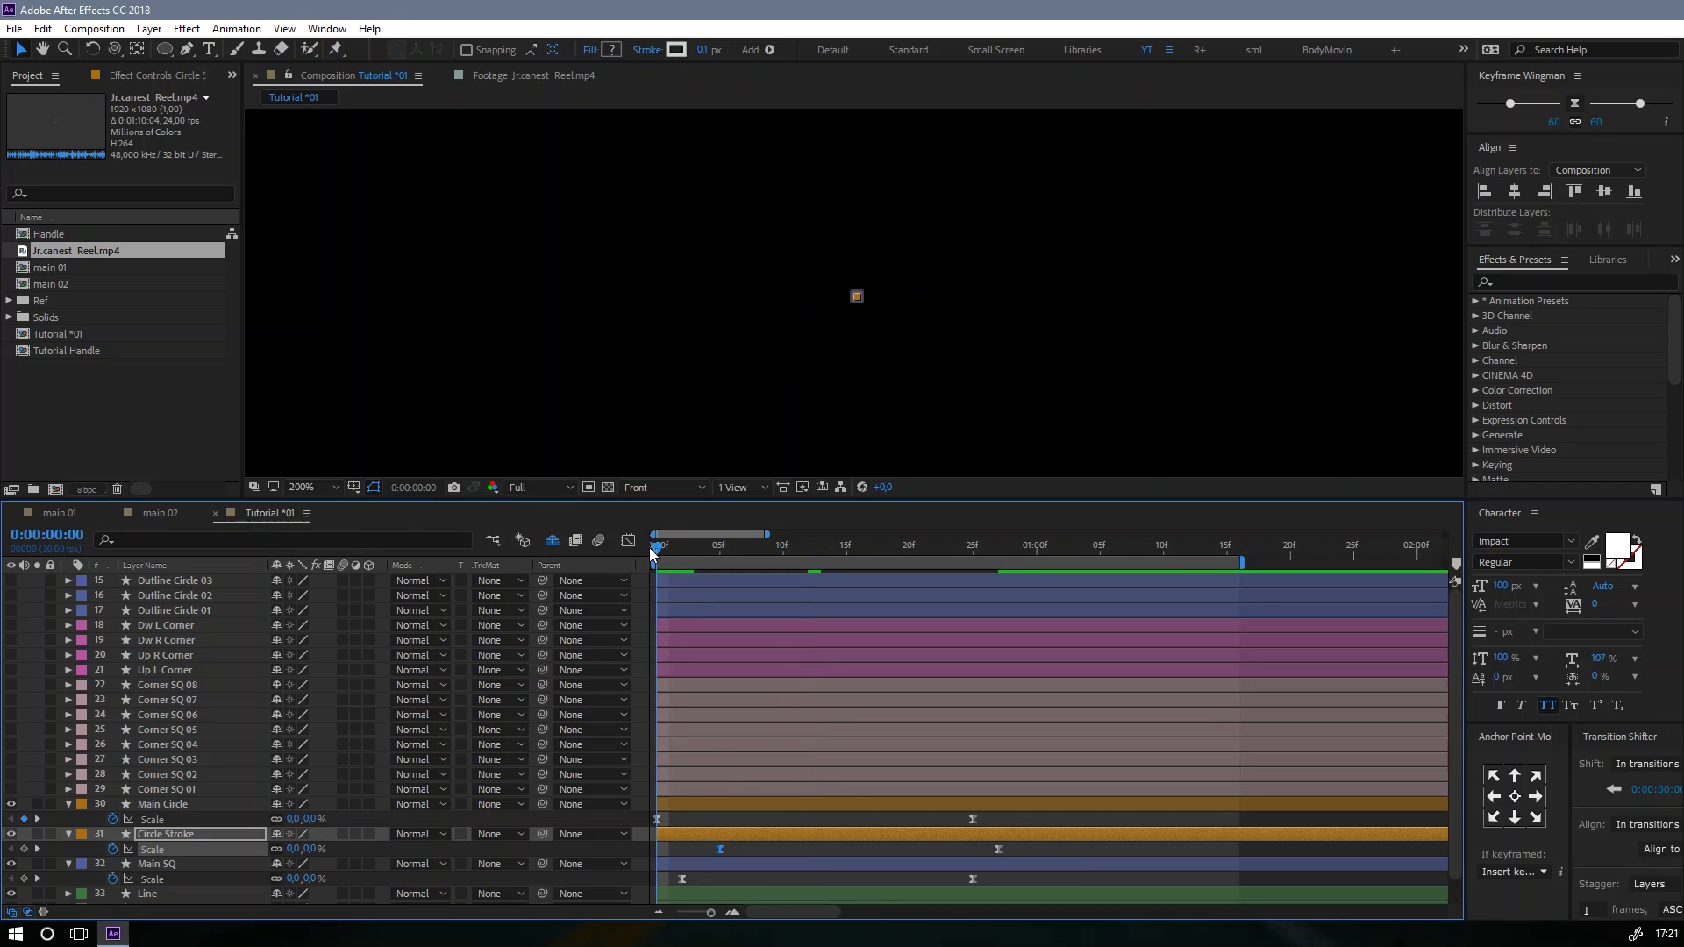
{"action": "key", "text": "space"}
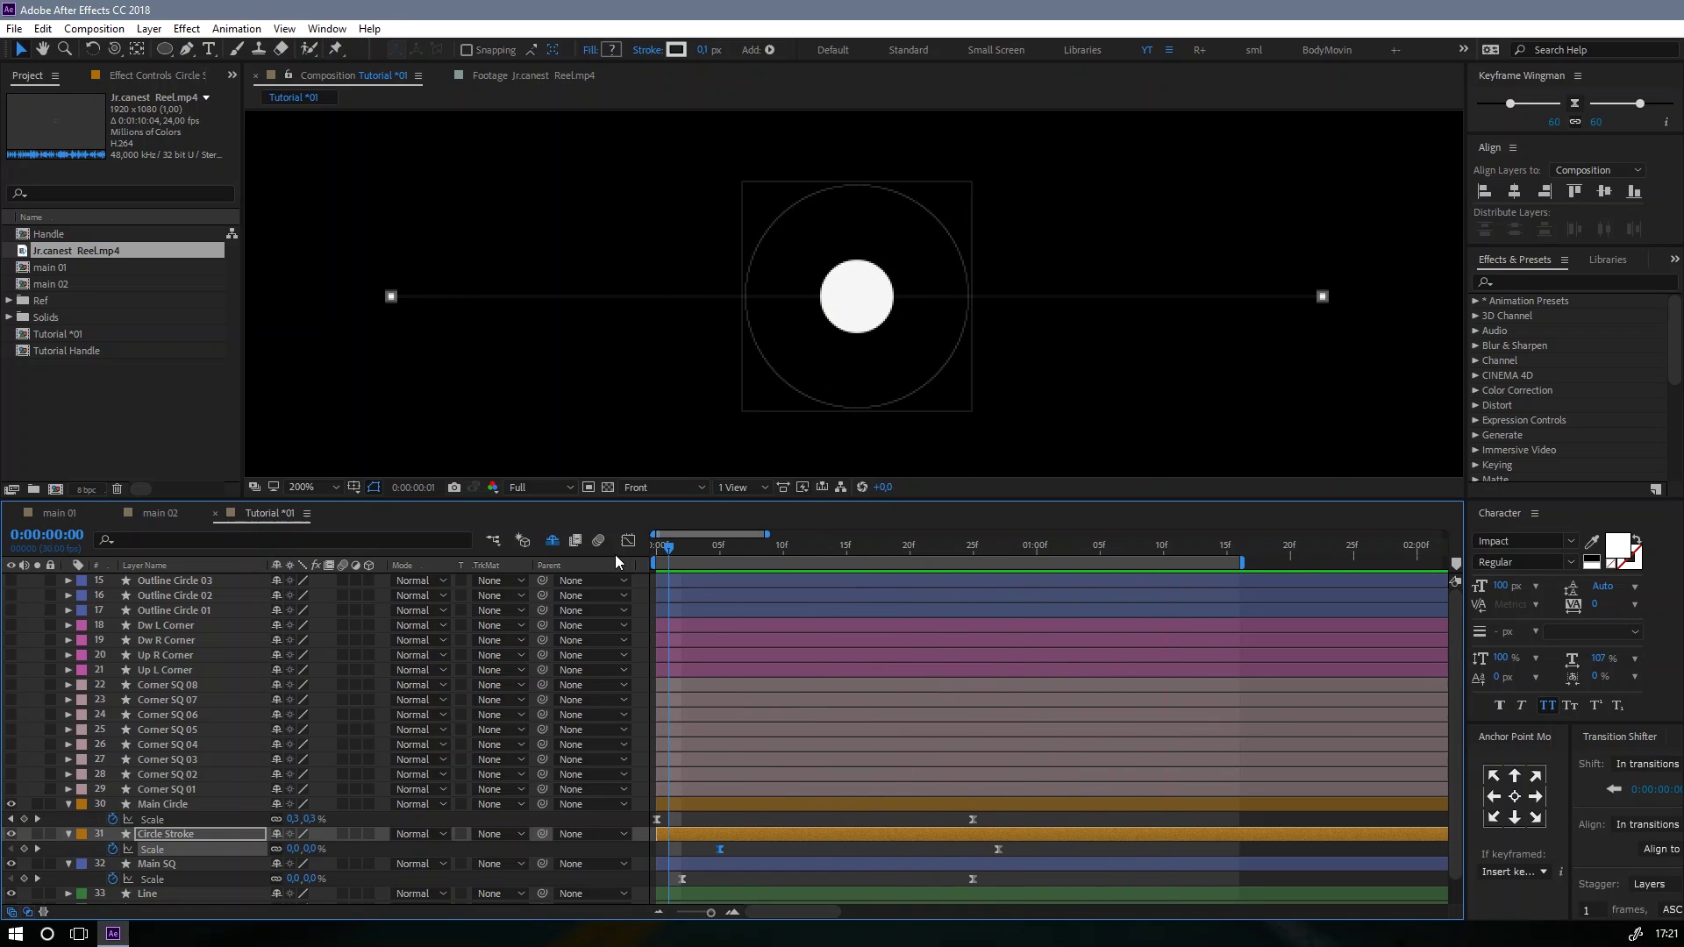
{"action": "left_click_drag", "start_coordinate": [664, 545], "coordinate": [1002, 555]}
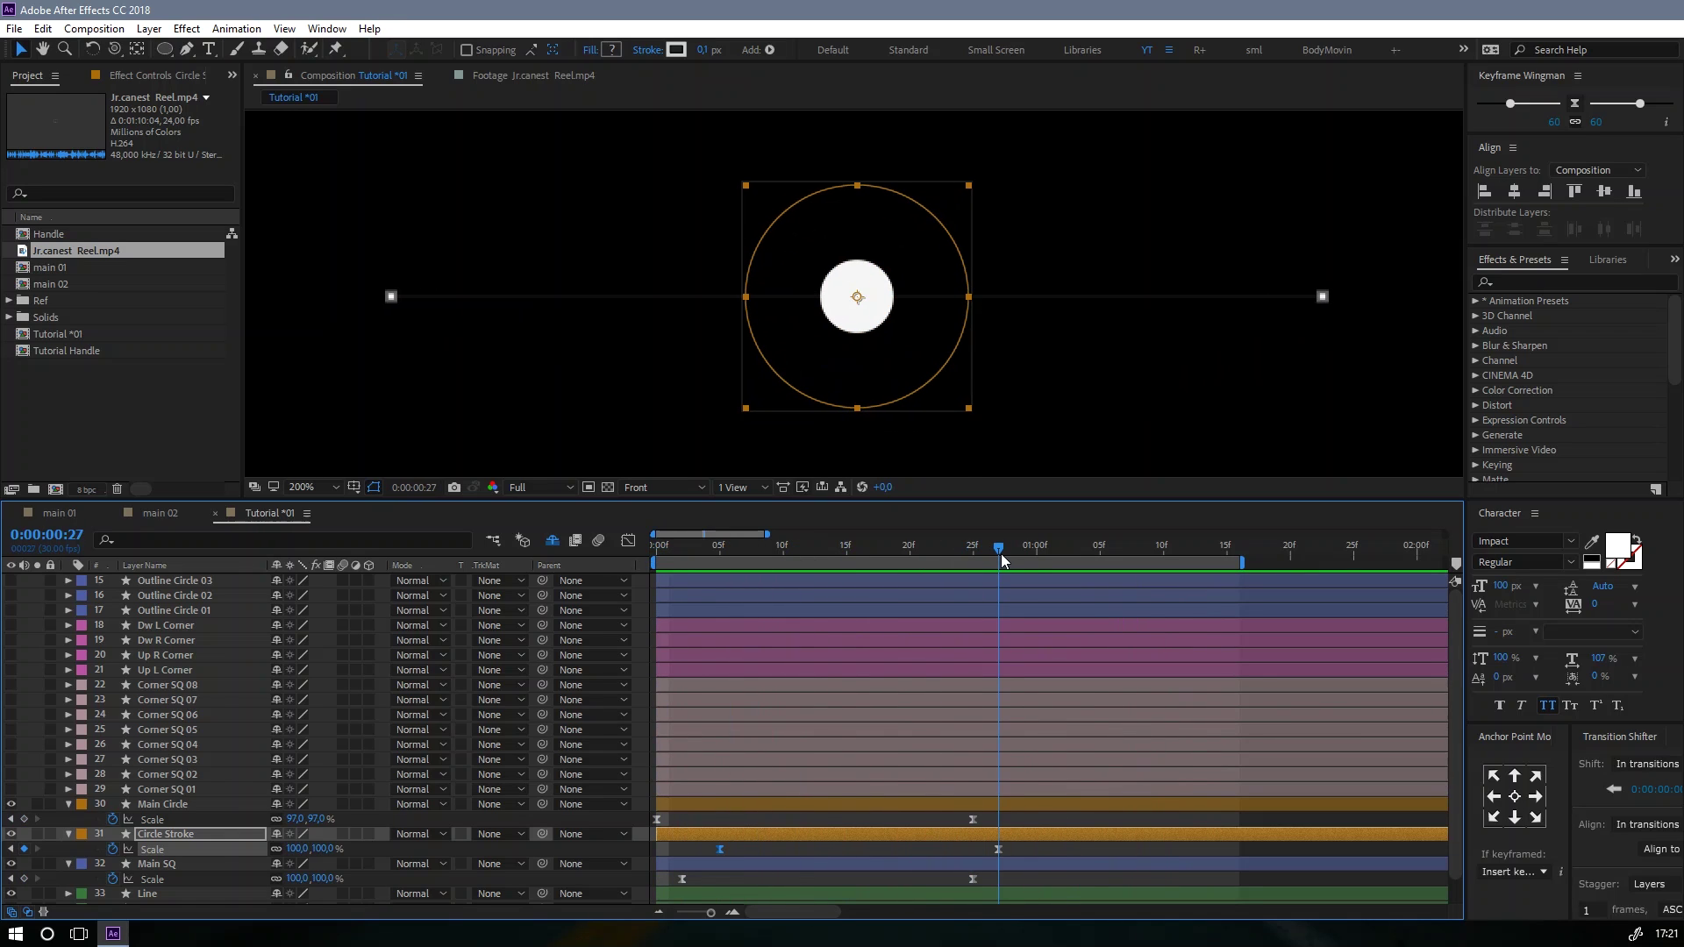
Step: Collapse the Main SQ, Circle Stroke and Main Circle layers and move the current time to 0:00:01:01
{"action": "left_click", "coordinate": [68, 864]}
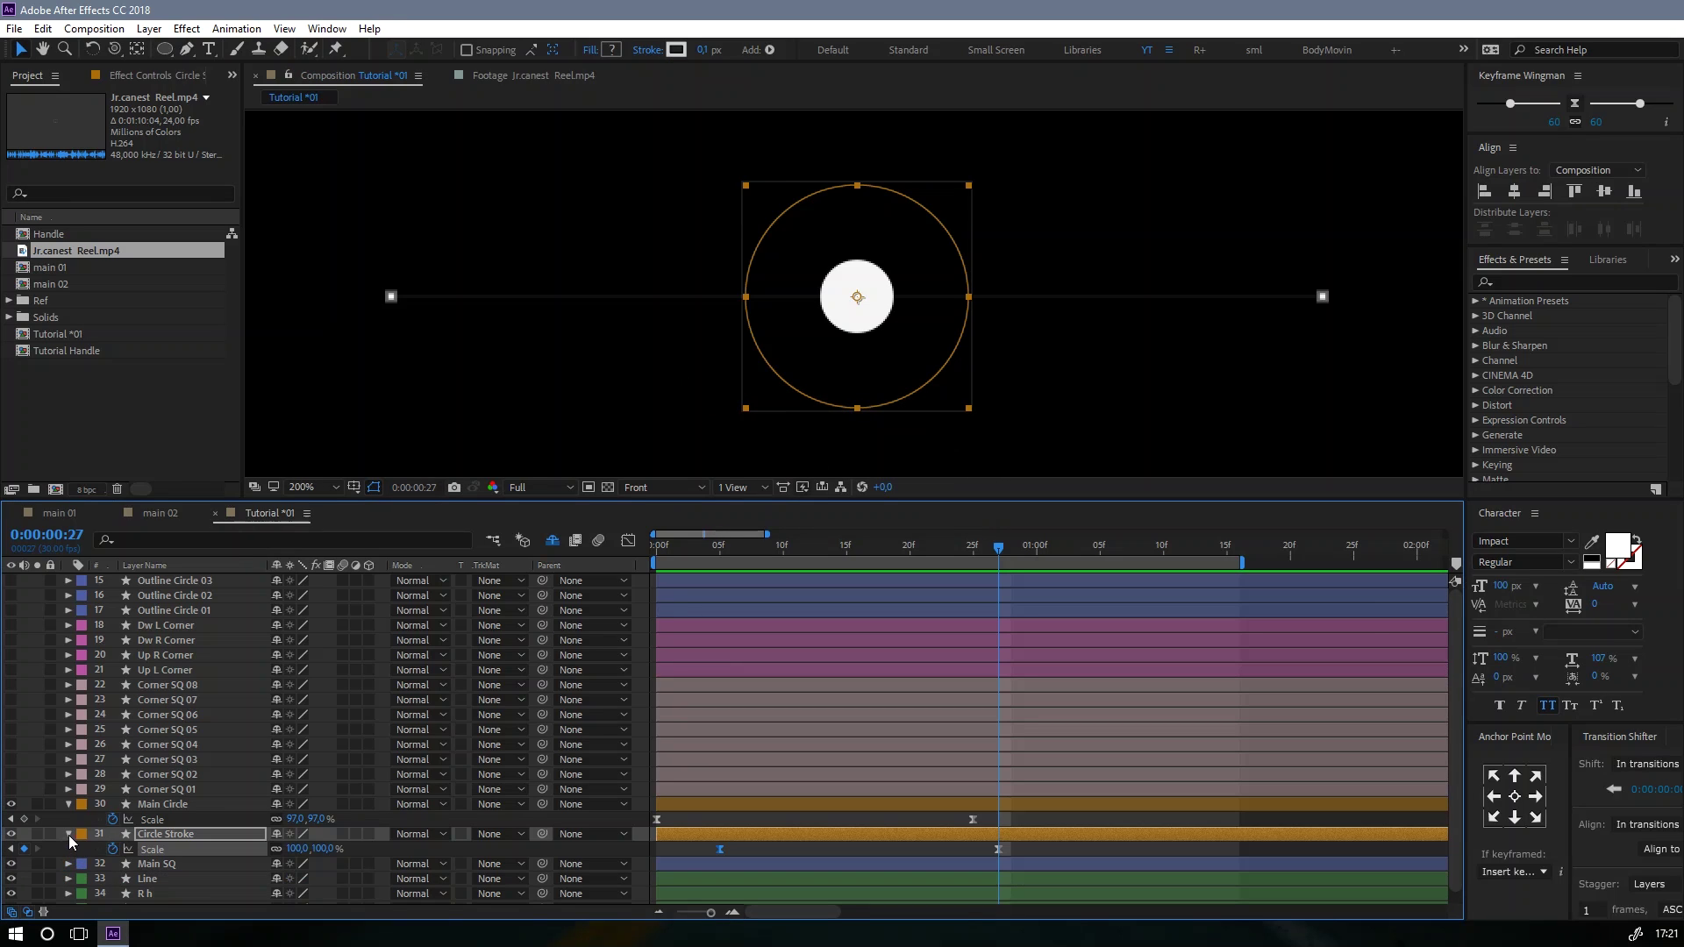
{"action": "left_click", "coordinate": [69, 834]}
{"action": "left_click", "coordinate": [69, 805]}
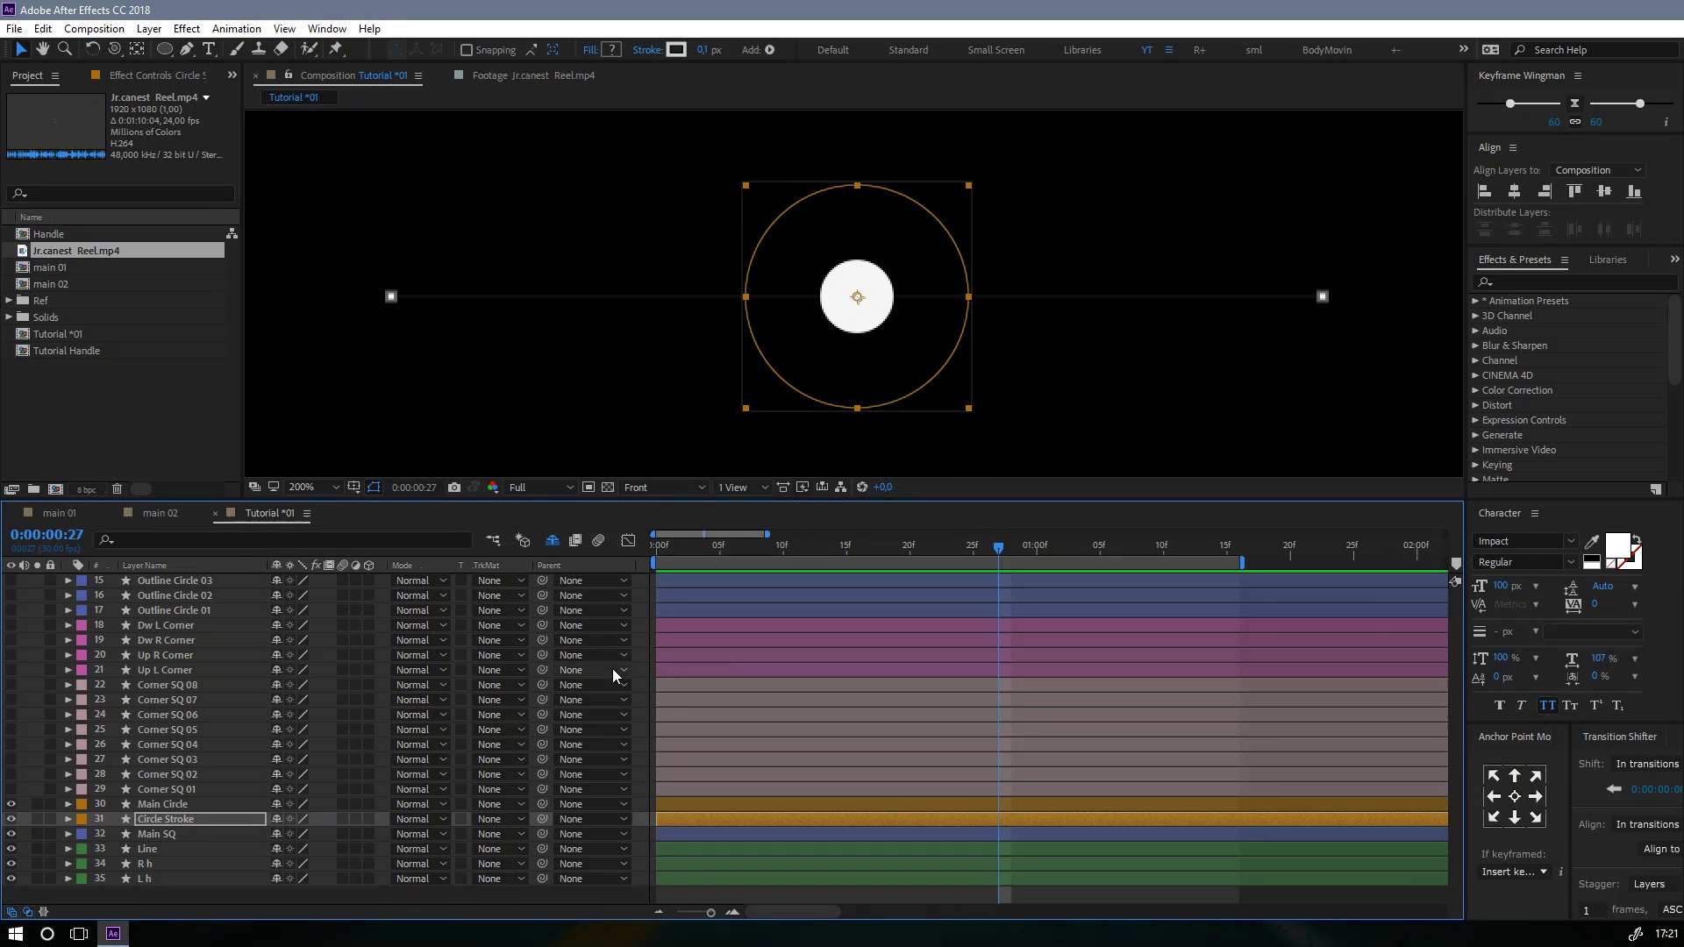
{"action": "left_click", "coordinate": [644, 834]}
{"action": "left_click_drag", "start_coordinate": [1010, 544], "coordinate": [1048, 547]}
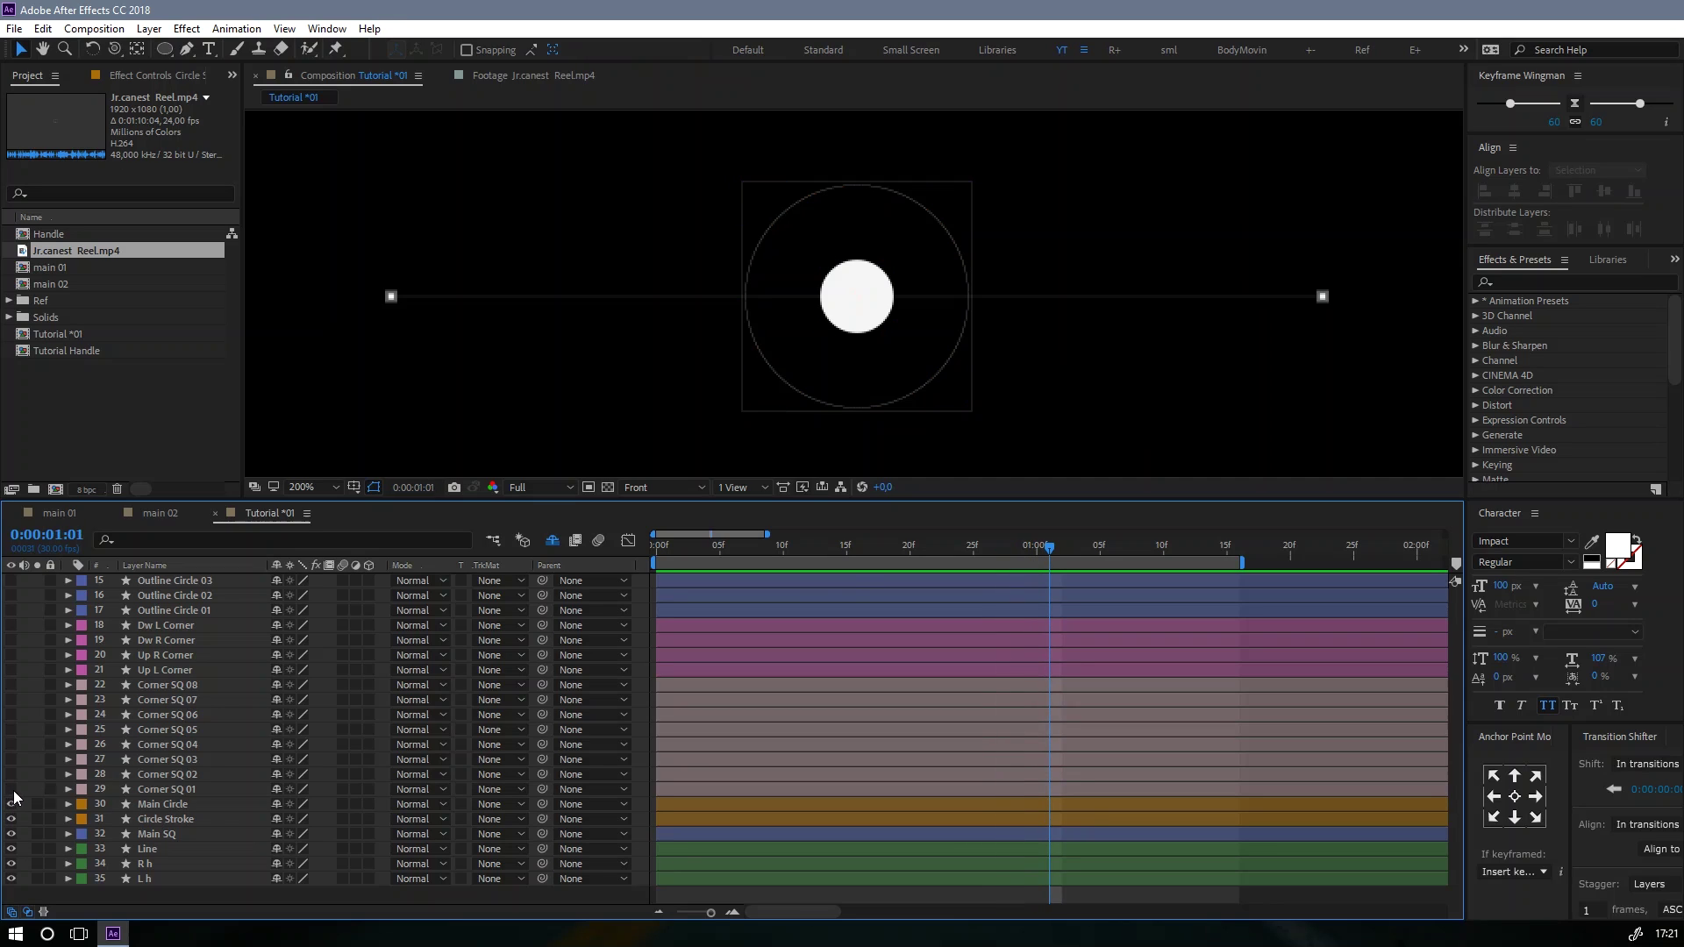
Step: Make the Corner SQ 01 through Corner SQ 08 layers visible around the main square
{"action": "left_click", "coordinate": [177, 788]}
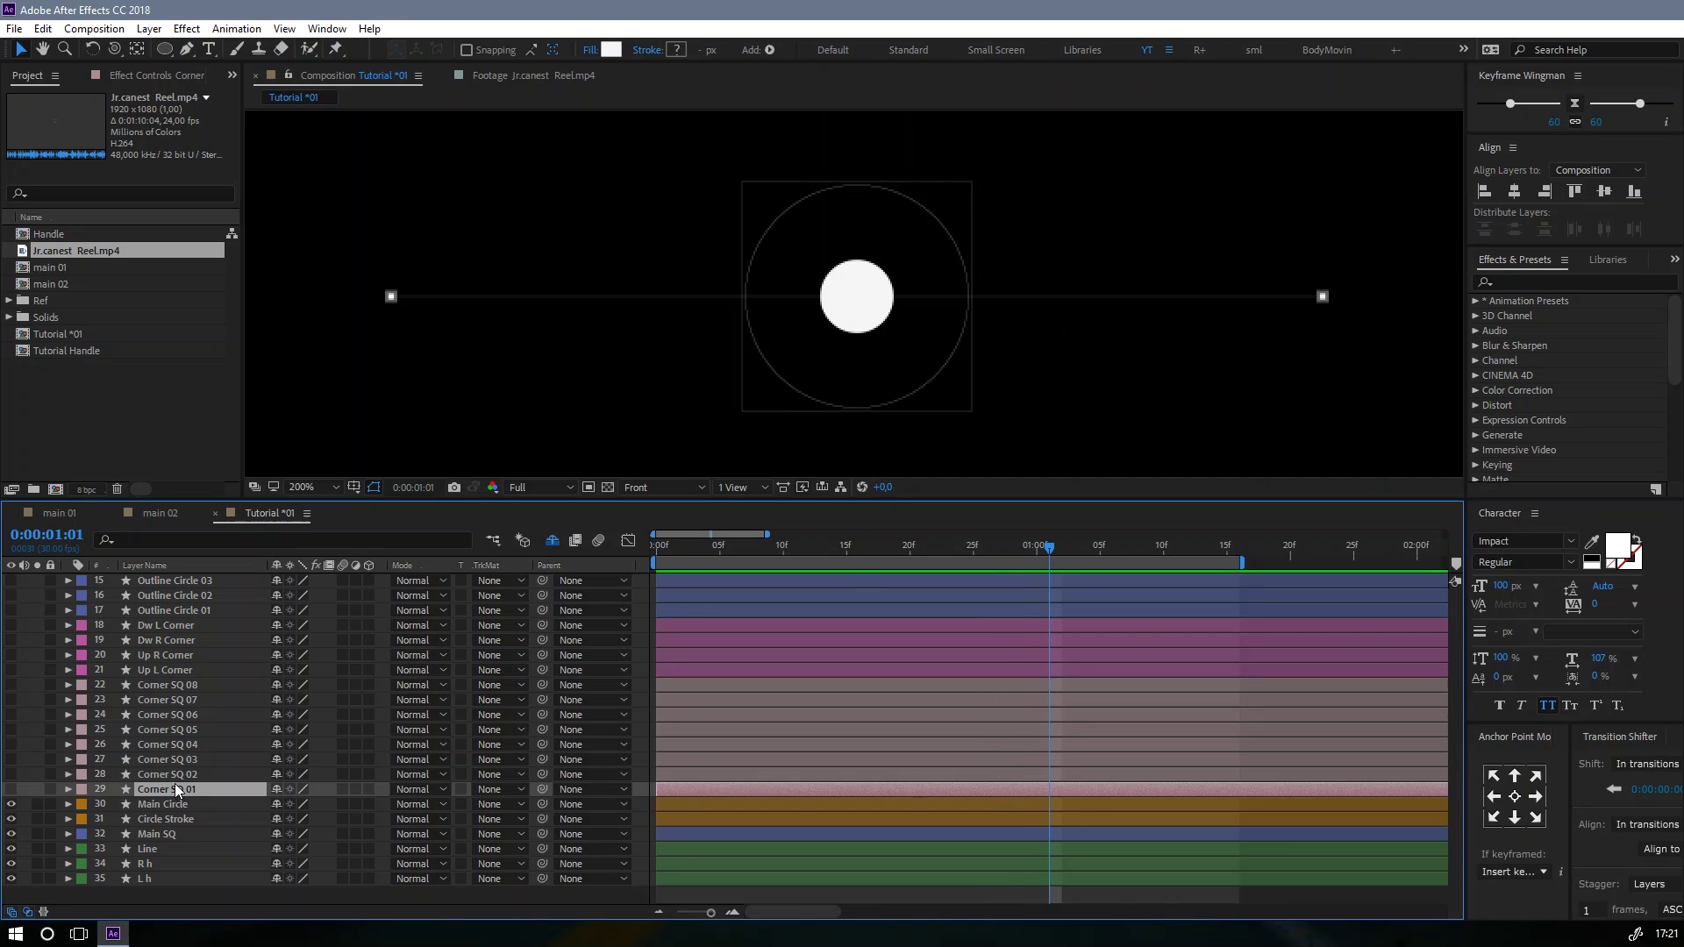
{"action": "left_click", "coordinate": [167, 686], "text": "shift"}
{"action": "left_click", "coordinate": [13, 687]}
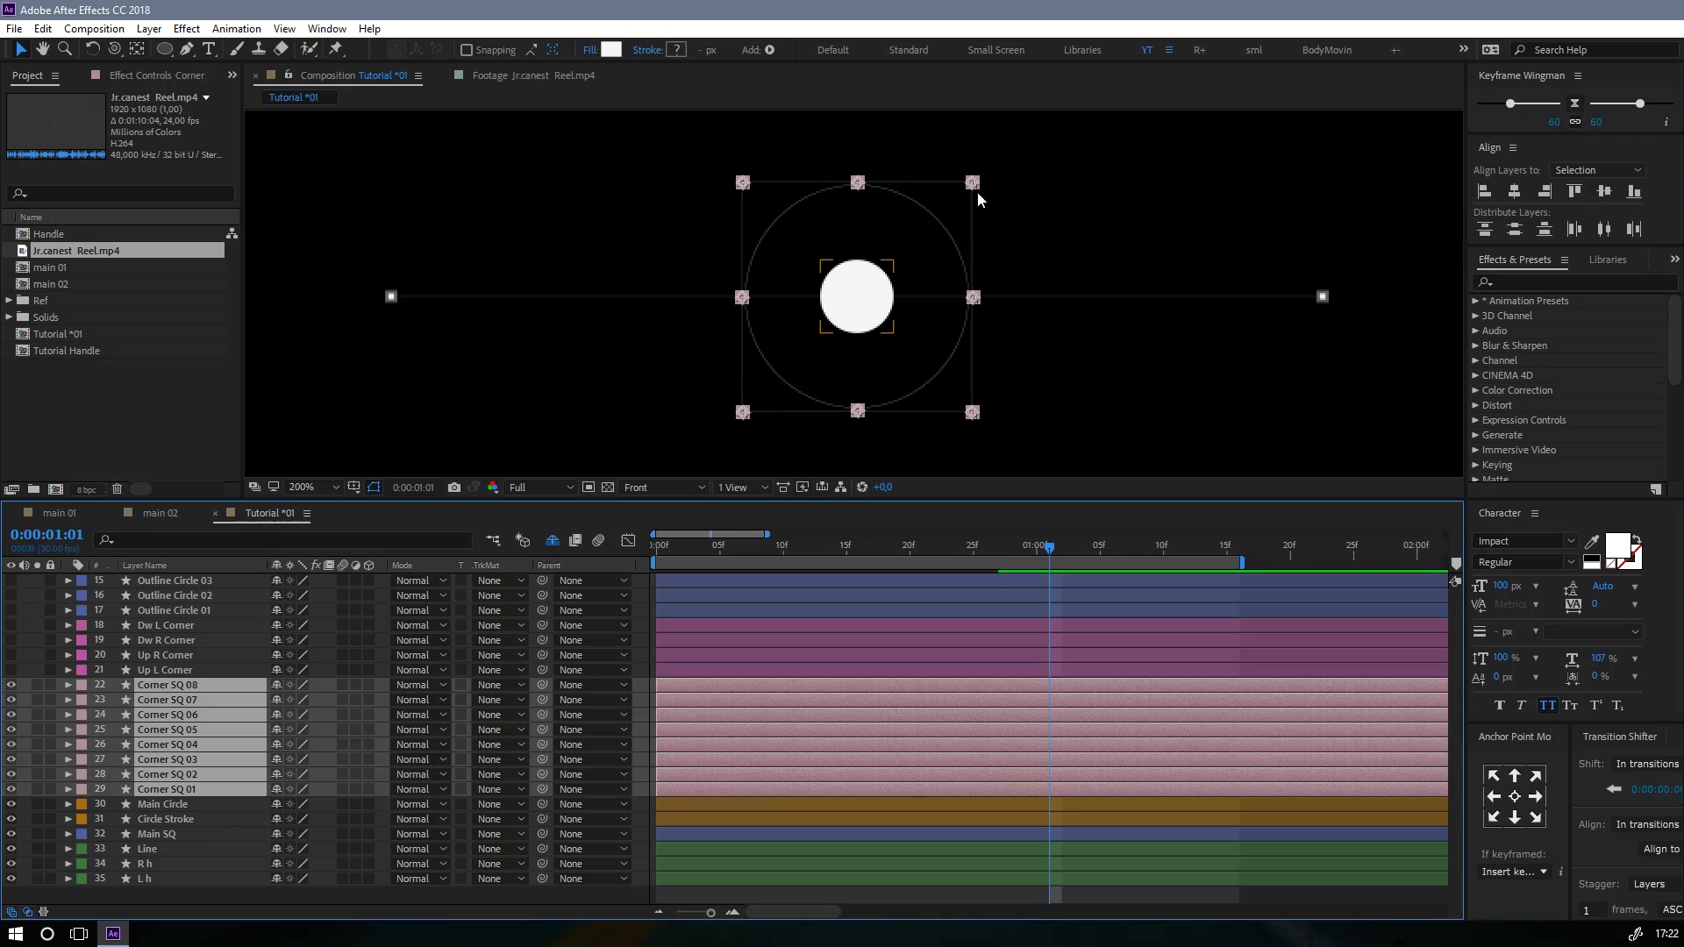
{"action": "left_click", "coordinate": [860, 189]}
{"action": "left_click", "coordinate": [855, 179]}
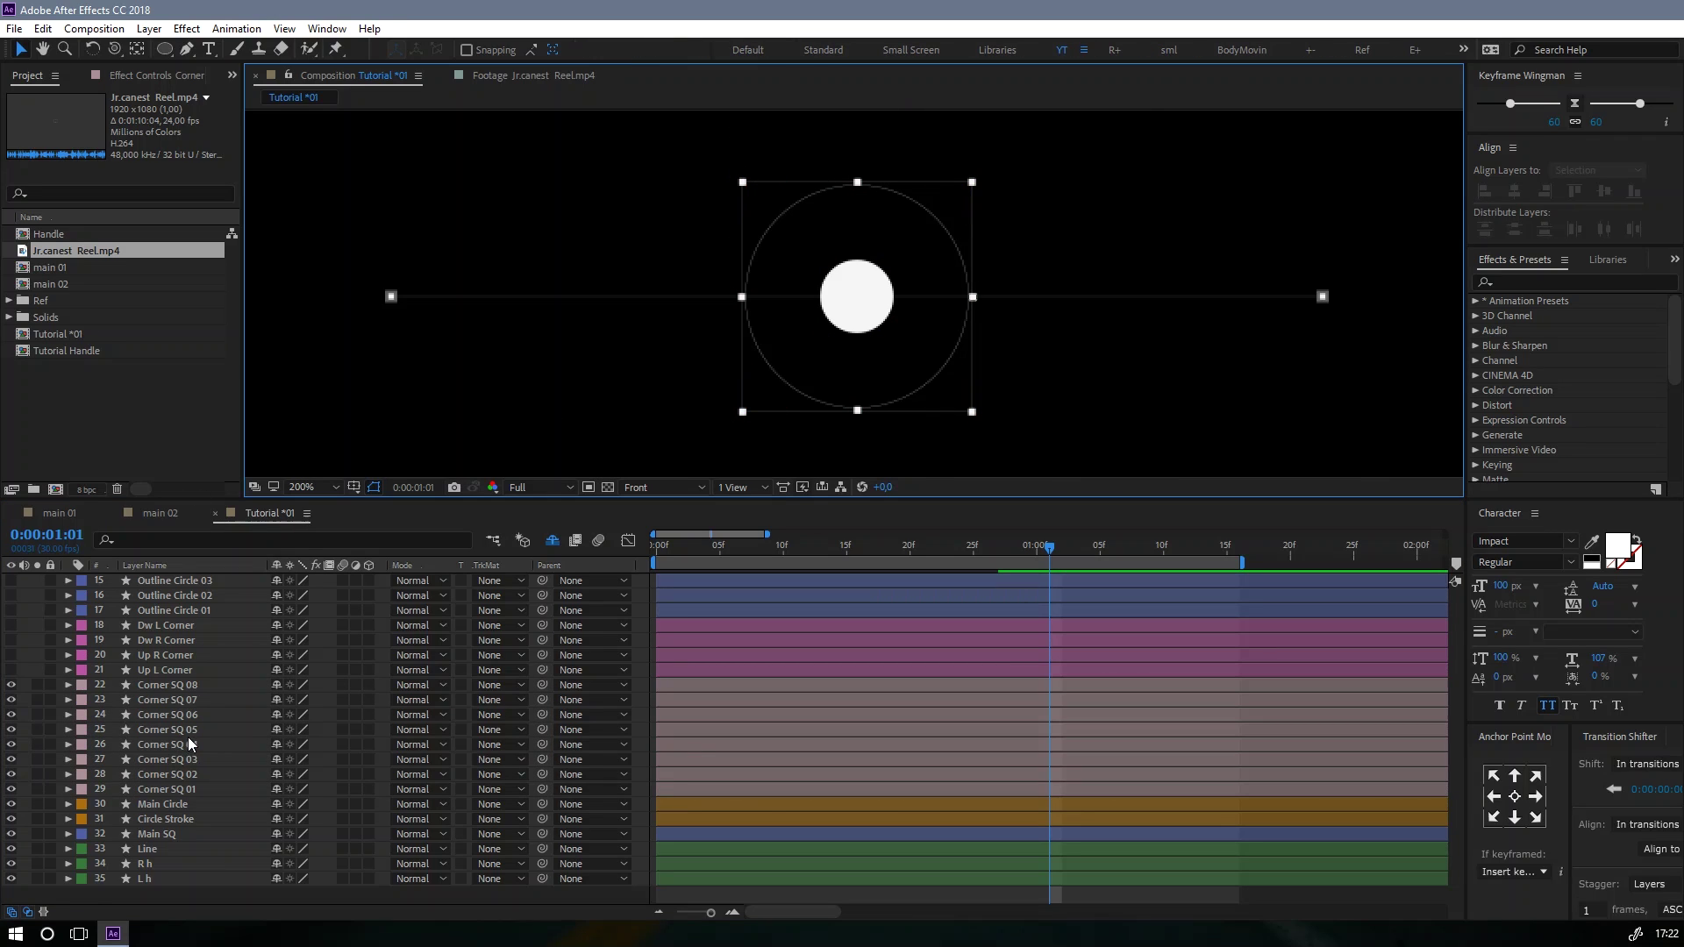
Step: Parent Corner SQ 01 through 08 to Main SQ and preview the parented squares from frame 0
{"action": "left_click", "coordinate": [176, 688]}
{"action": "left_click", "coordinate": [156, 787], "text": "shift"}
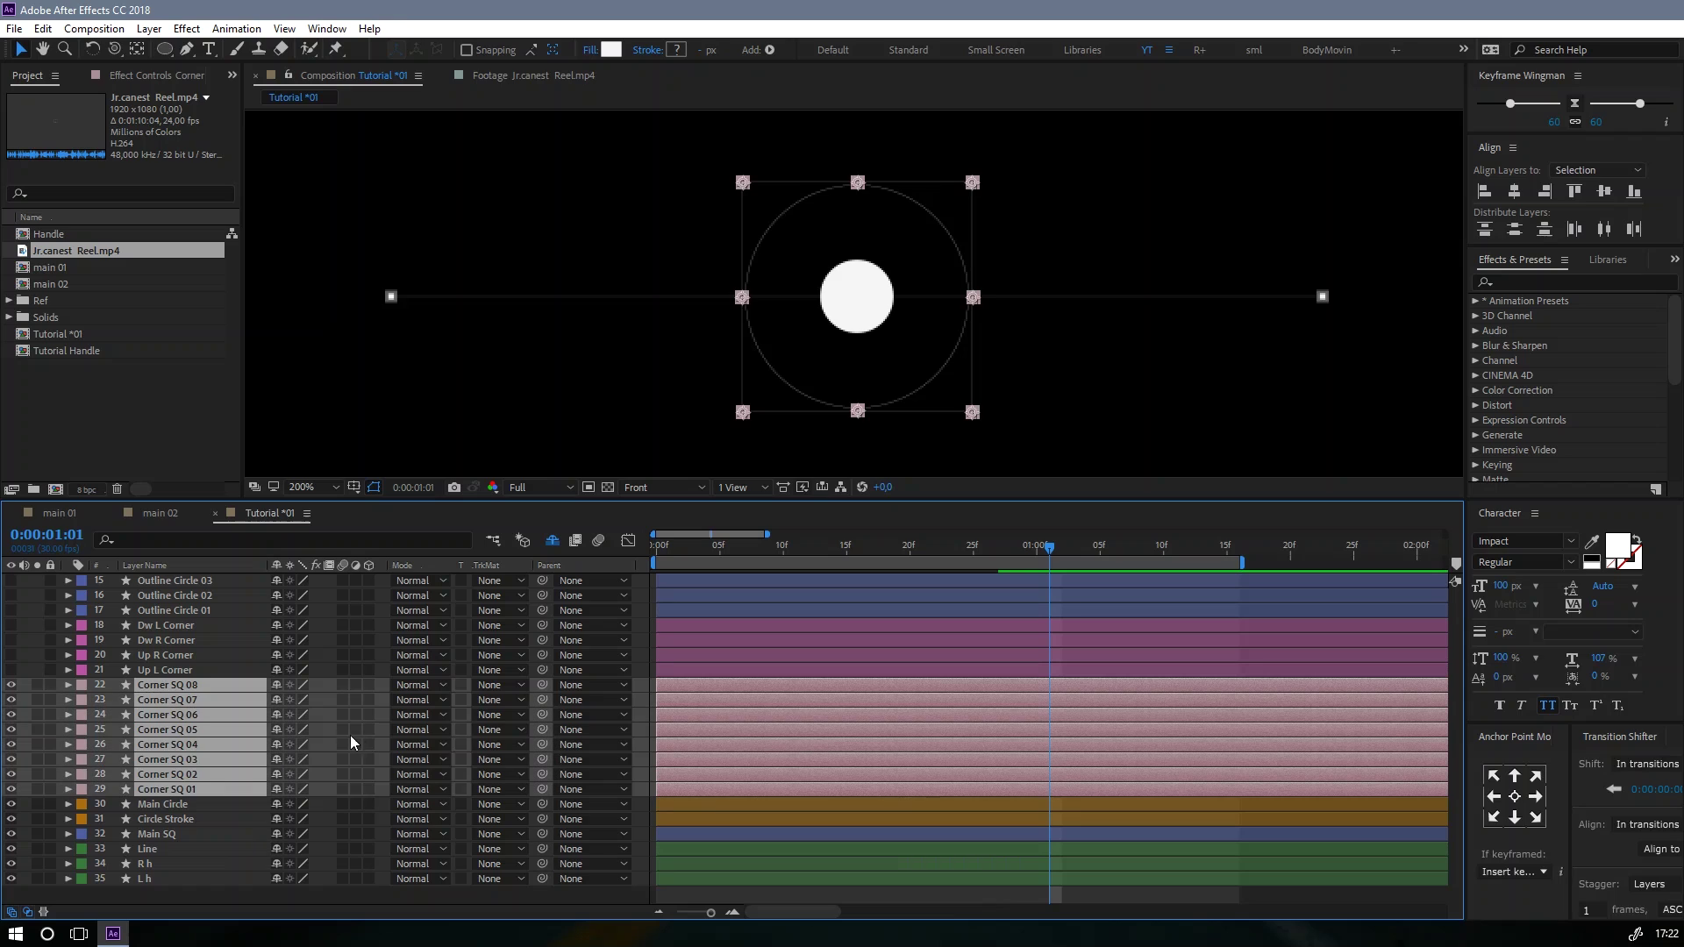
{"action": "left_click_drag", "start_coordinate": [542, 685], "coordinate": [165, 835]}
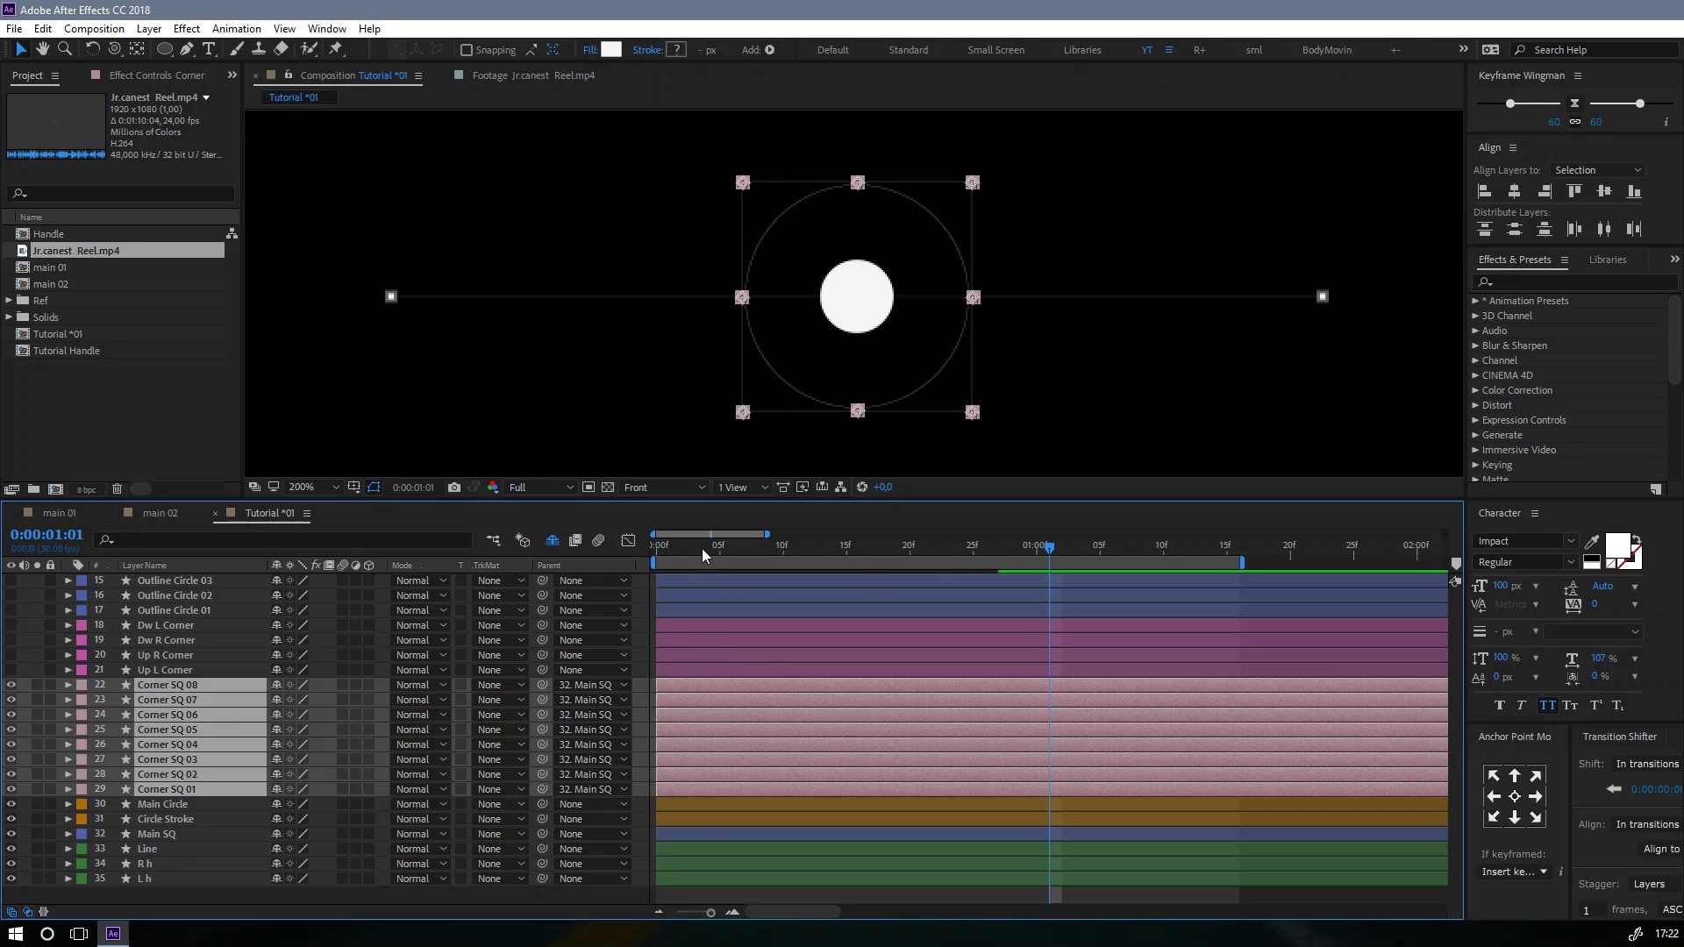
{"action": "left_click_drag", "start_coordinate": [702, 554], "coordinate": [643, 555]}
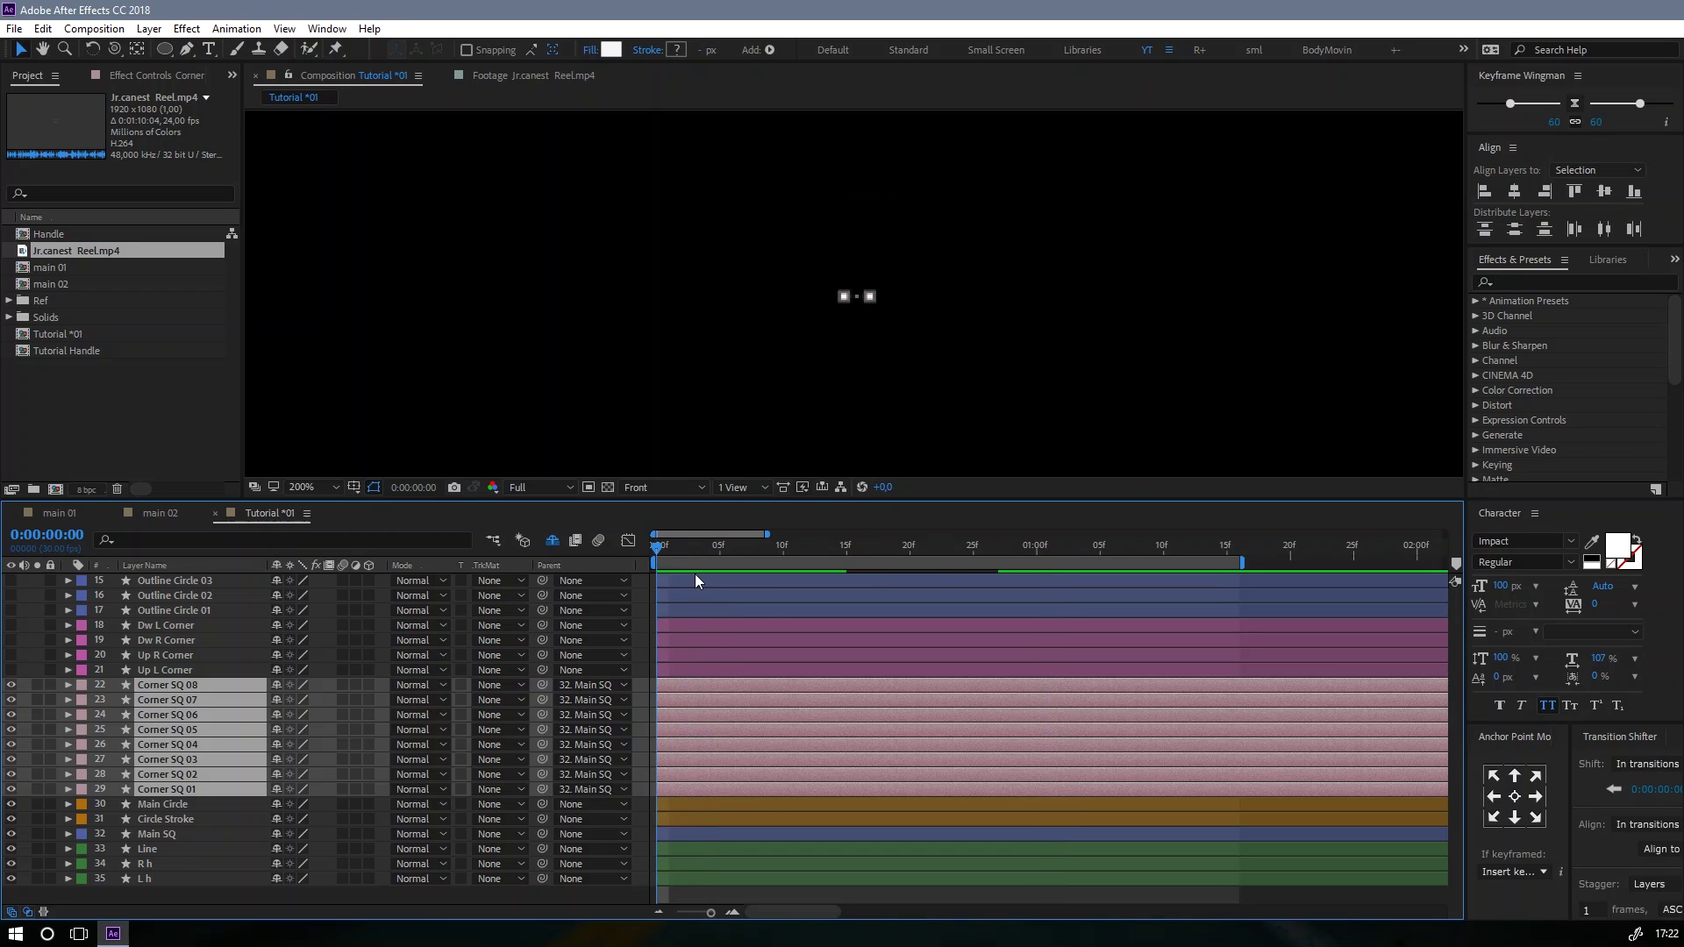
{"action": "key", "text": "space"}
{"action": "left_click", "coordinate": [935, 553]}
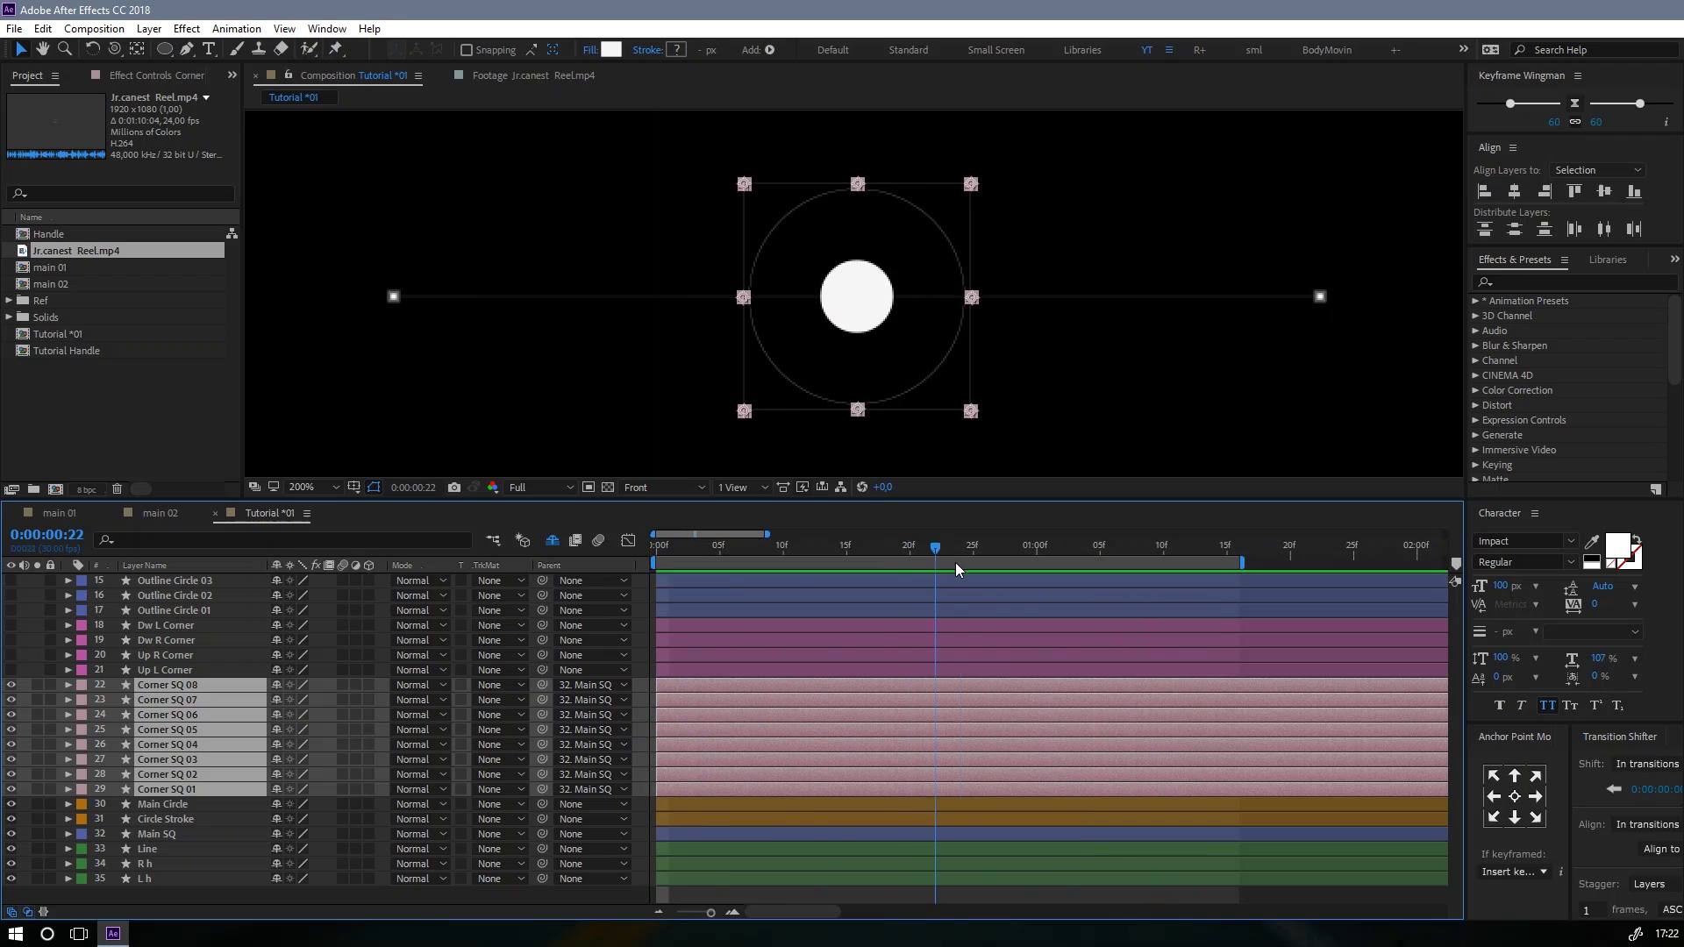
Step: Add Rotation keyframes to all Corner SQ layers at frames 0 and 25, setting the rotation at frame 0 to 45°
{"action": "key", "text": "Home"}
{"action": "key", "text": "r"}
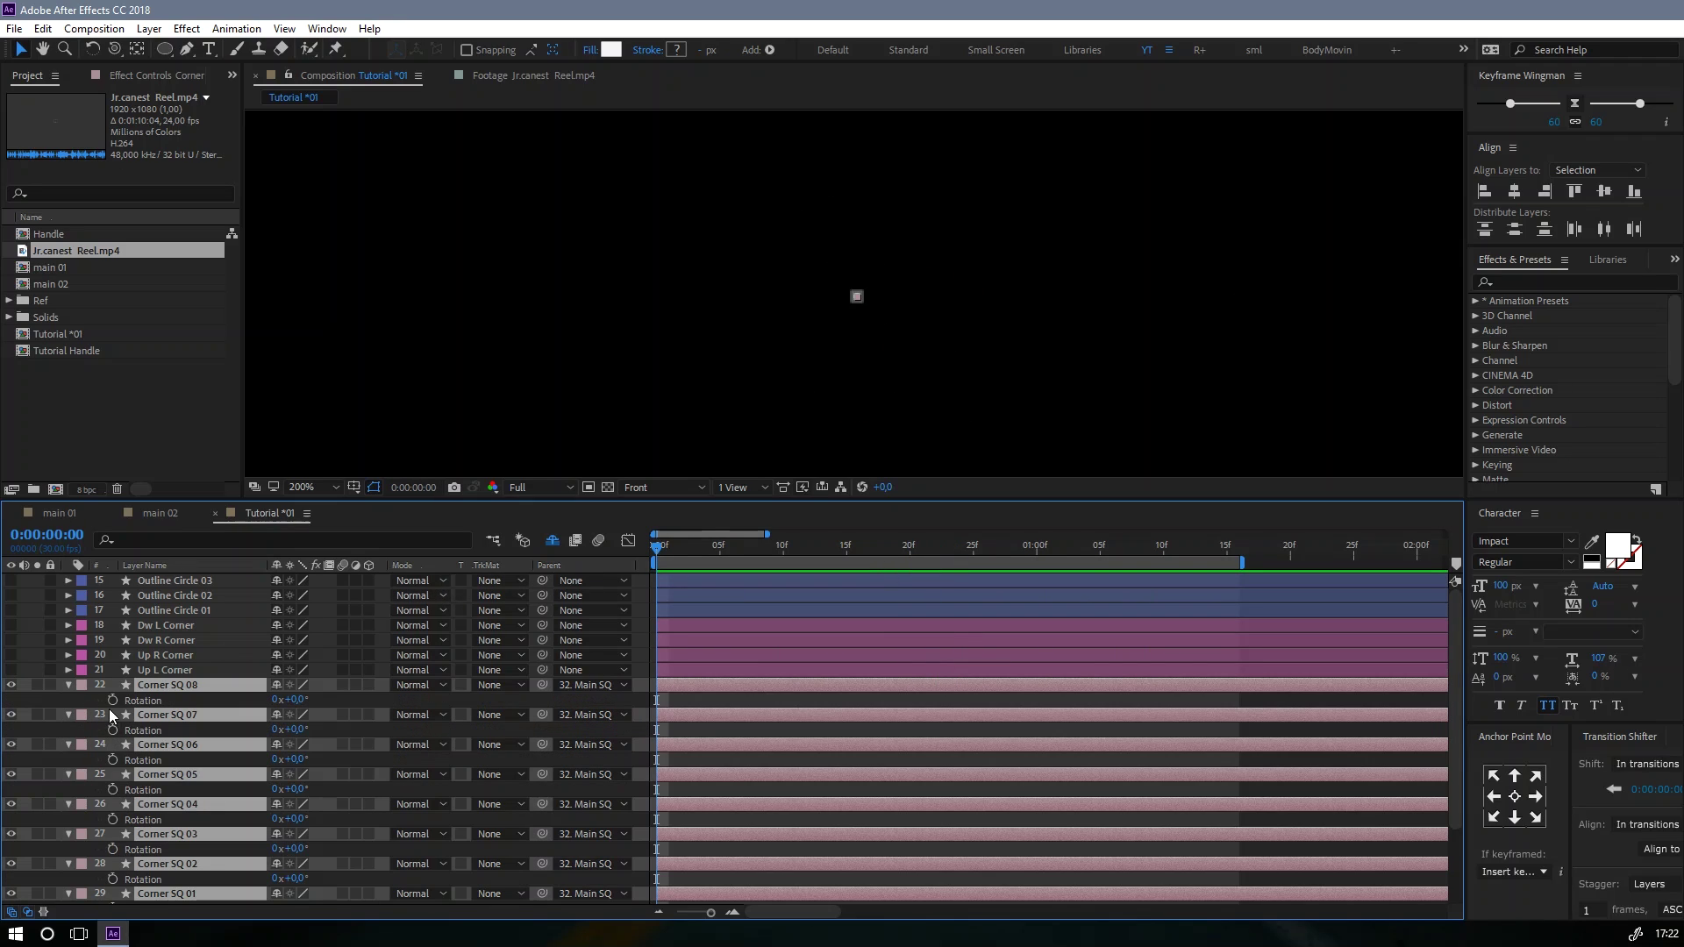
{"action": "left_click", "coordinate": [112, 699]}
{"action": "left_click", "coordinate": [973, 553]}
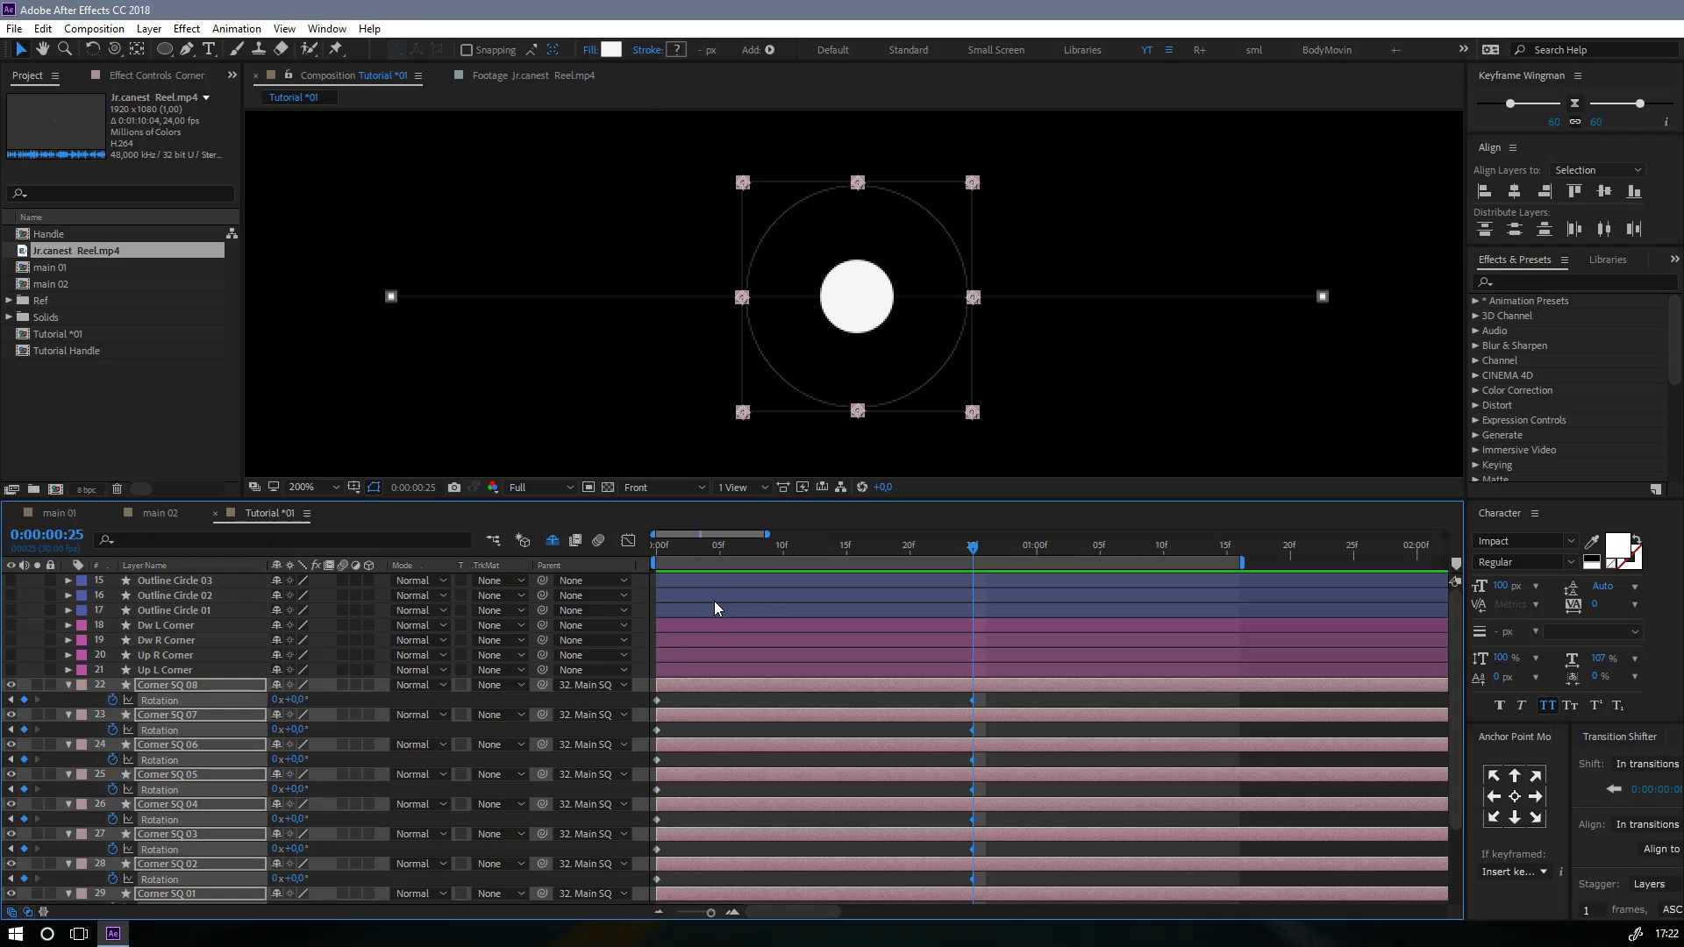
{"action": "left_click_drag", "start_coordinate": [680, 557], "coordinate": [655, 549]}
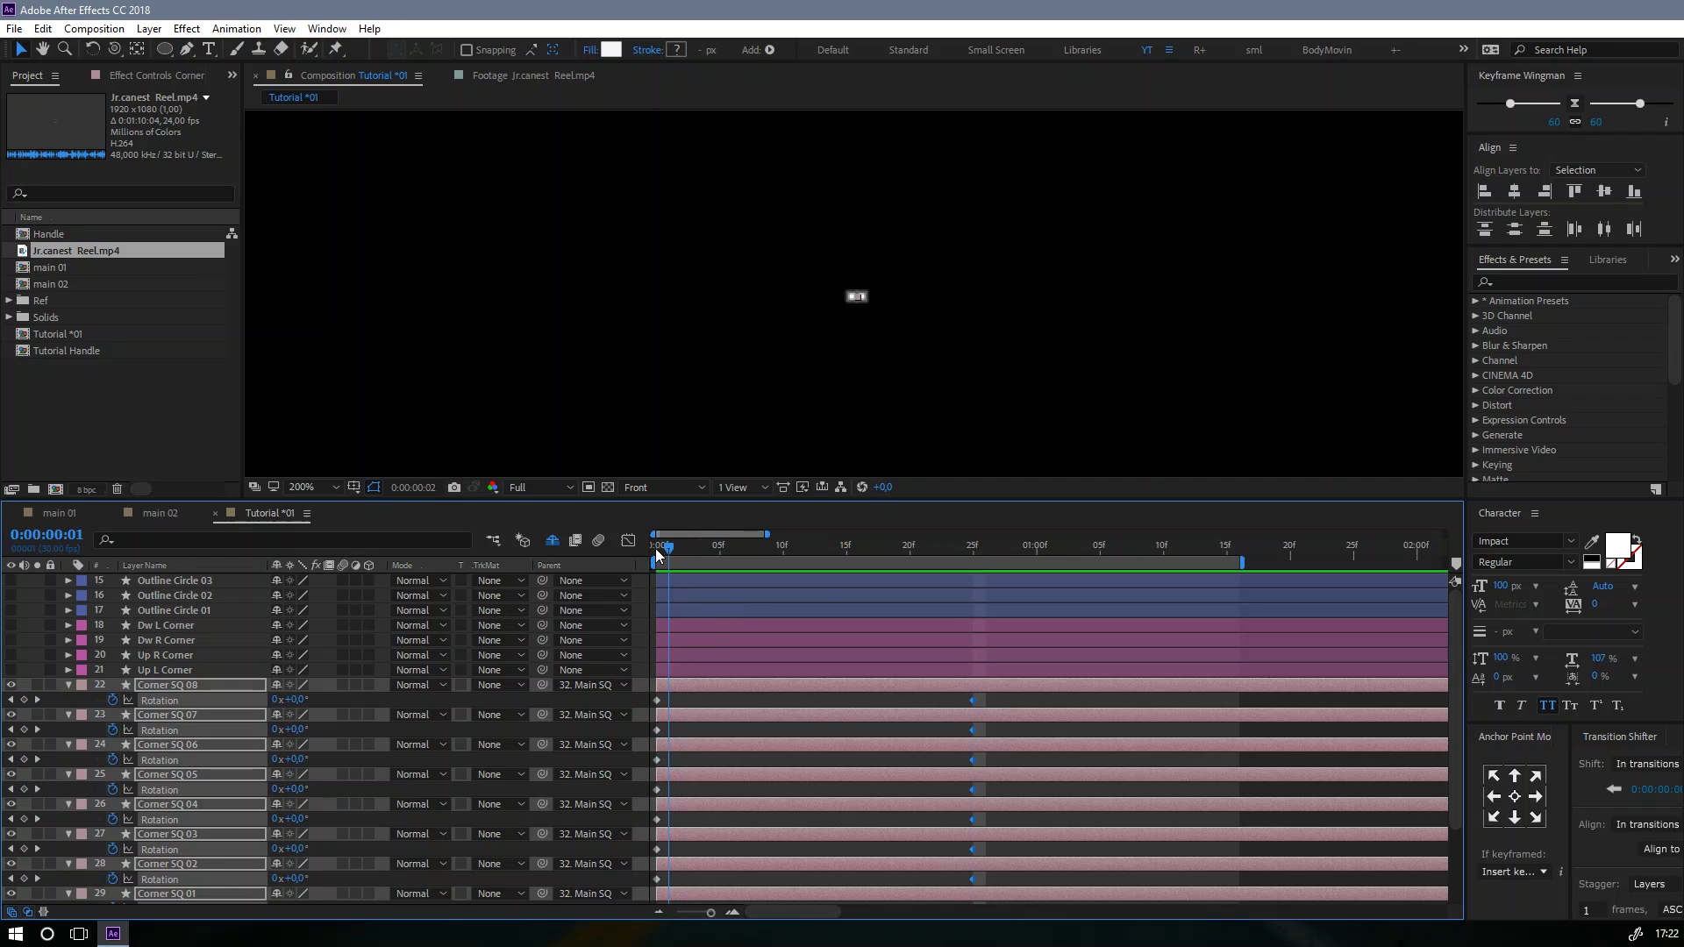
{"action": "left_click", "coordinate": [298, 701]}
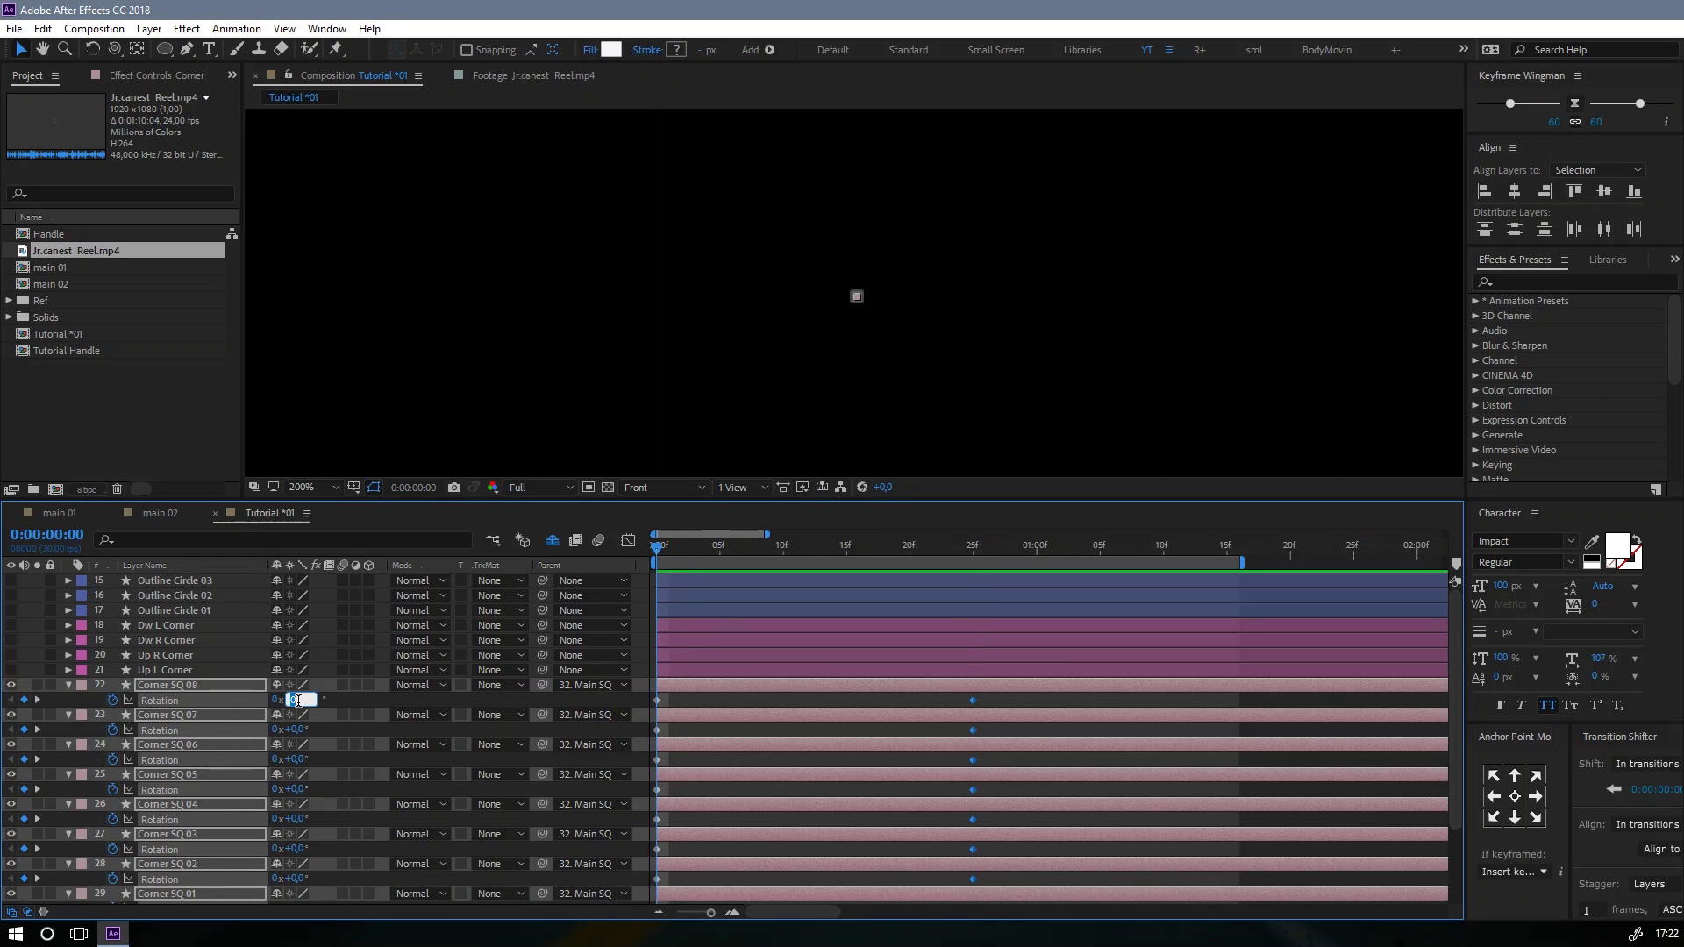
{"action": "type", "text": "45"}
{"action": "key", "text": "Return"}
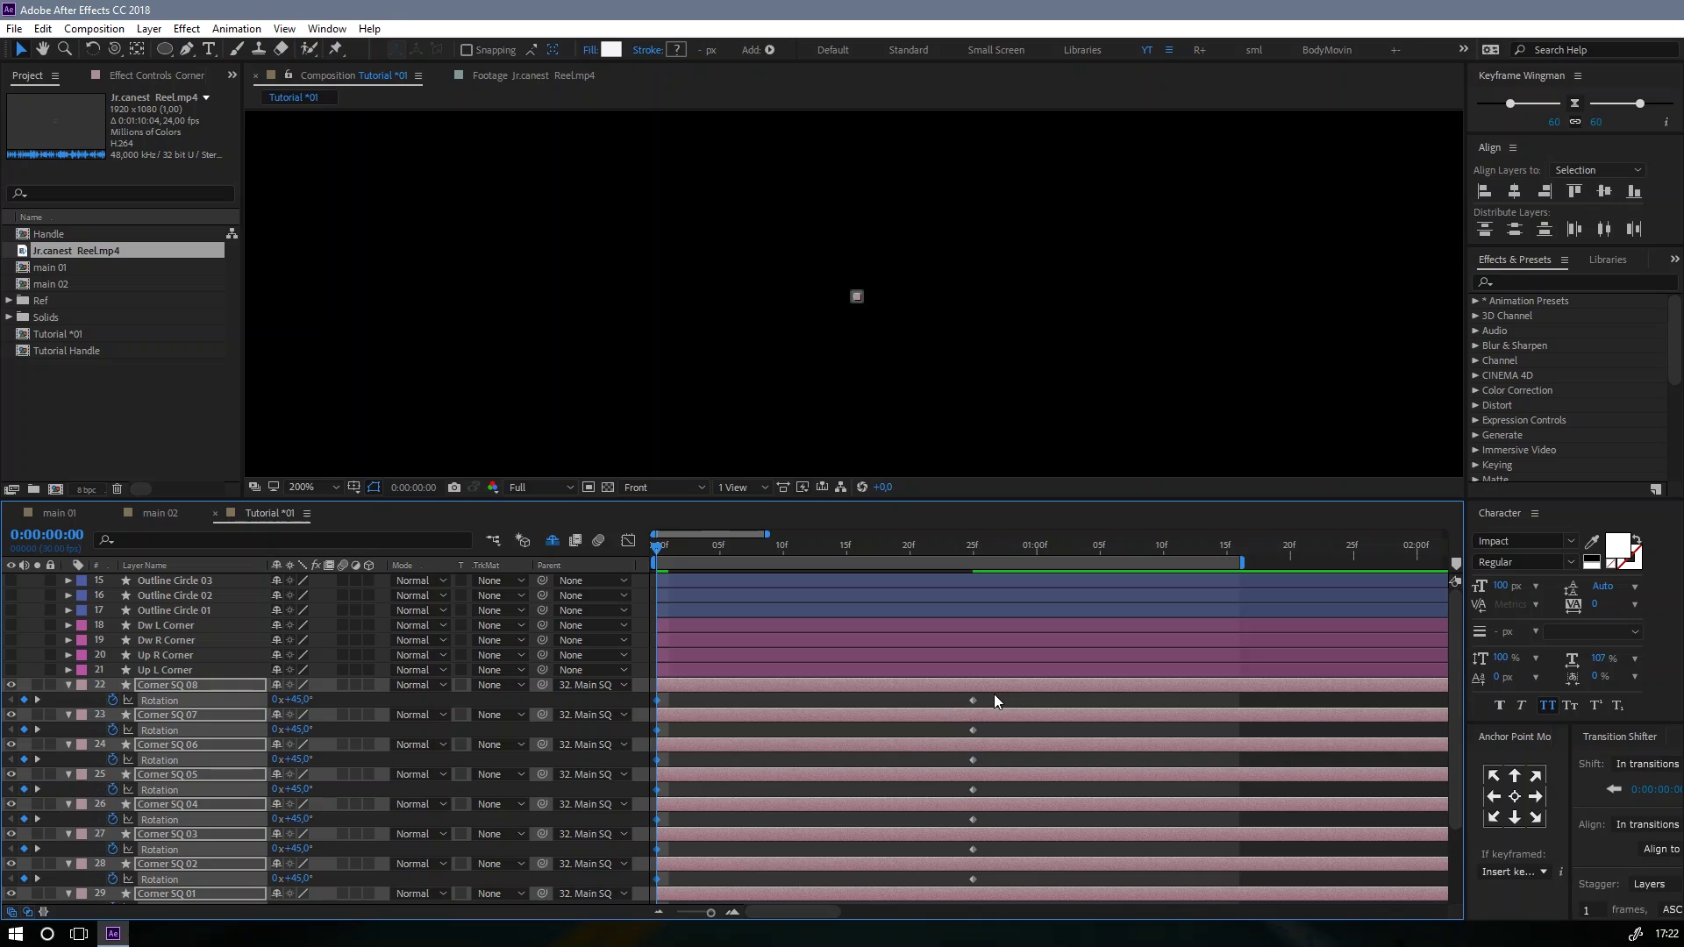
Step: Easy-ease the Corner SQ Rotation keyframes and shape their speed curves to peak around frame 8
{"action": "left_click_drag", "start_coordinate": [992, 693], "coordinate": [644, 930]}
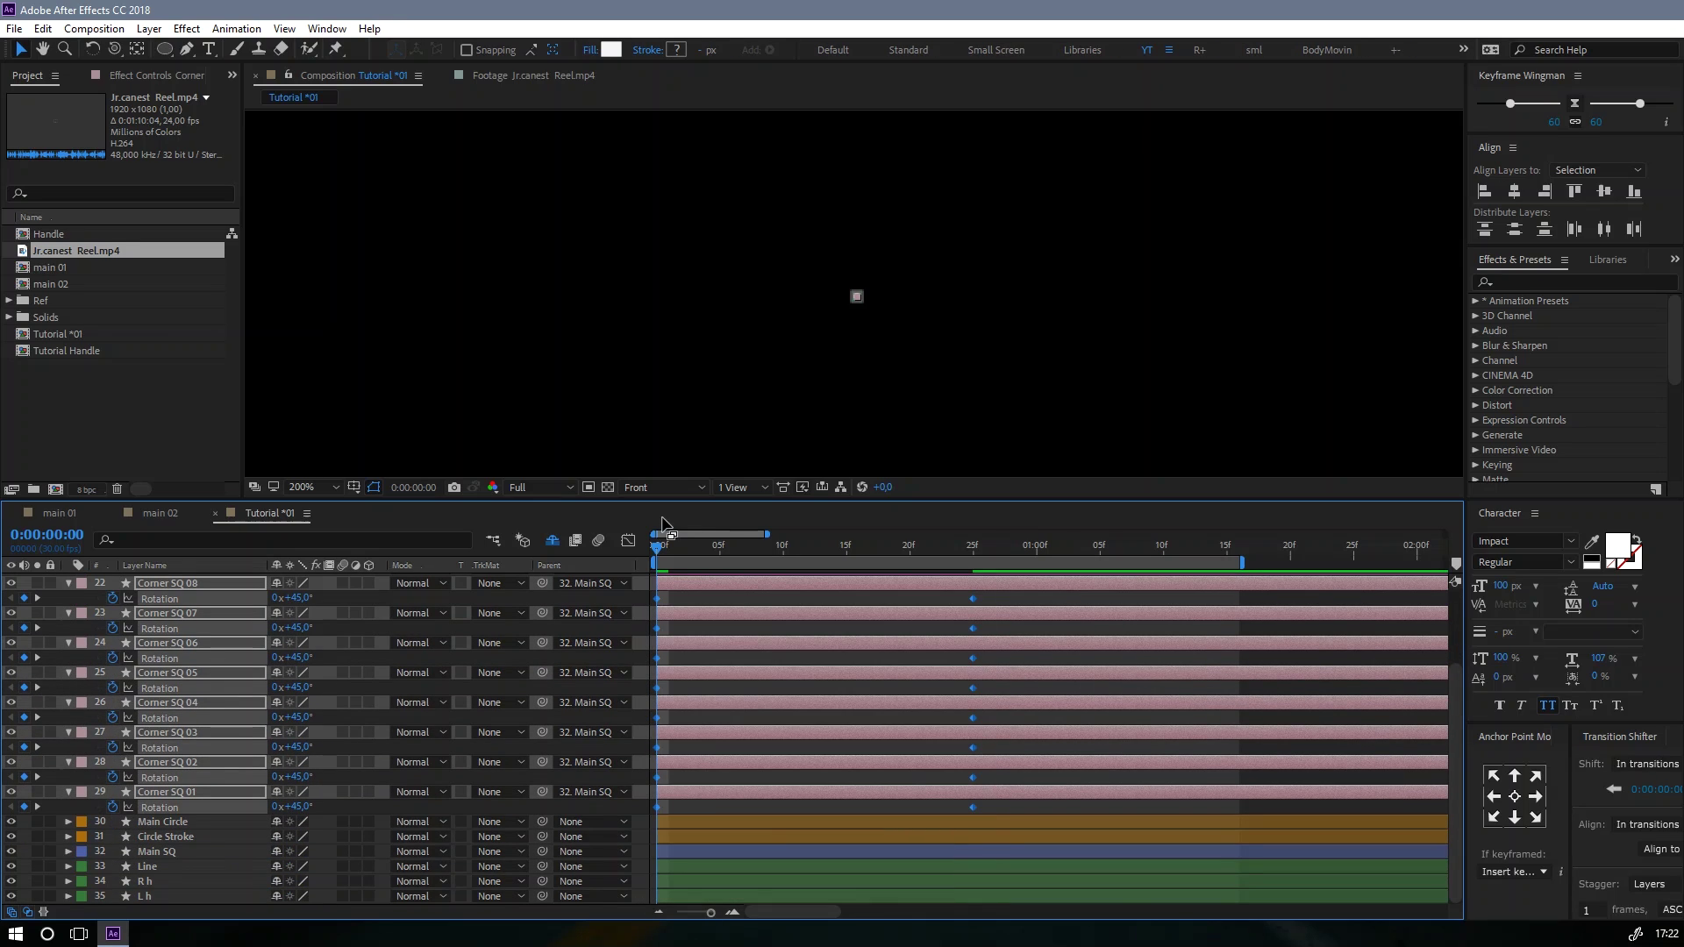
{"action": "left_click", "coordinate": [628, 540]}
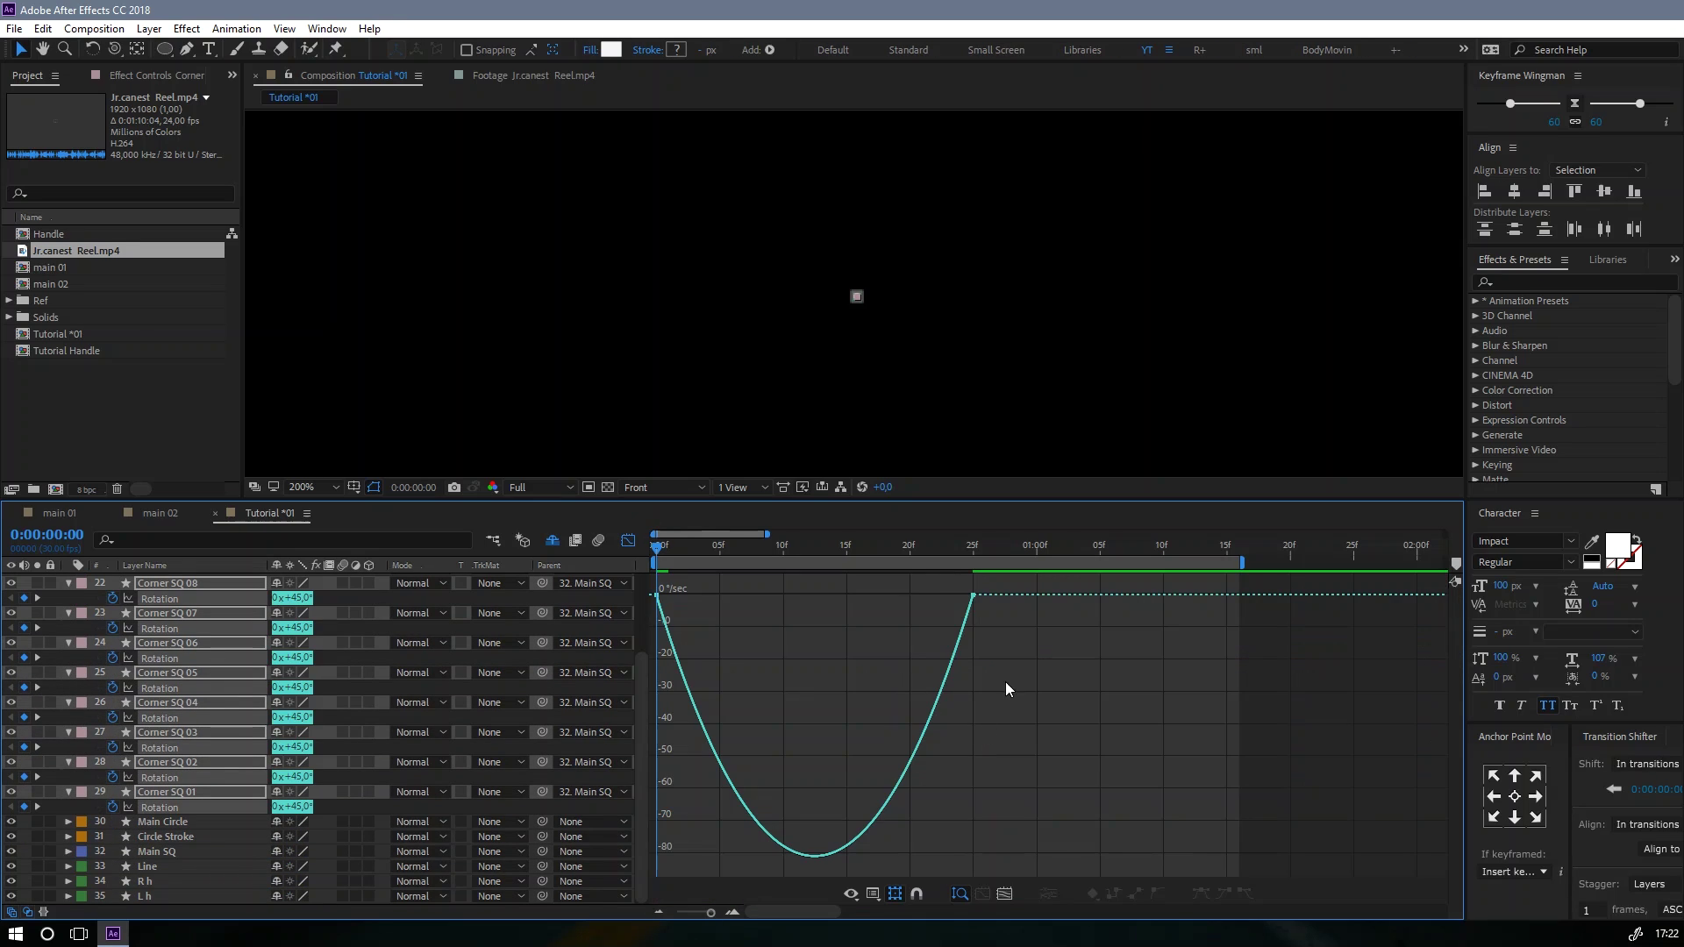
{"action": "left_click_drag", "start_coordinate": [934, 568], "coordinate": [844, 601]}
{"action": "left_click", "coordinate": [657, 602]}
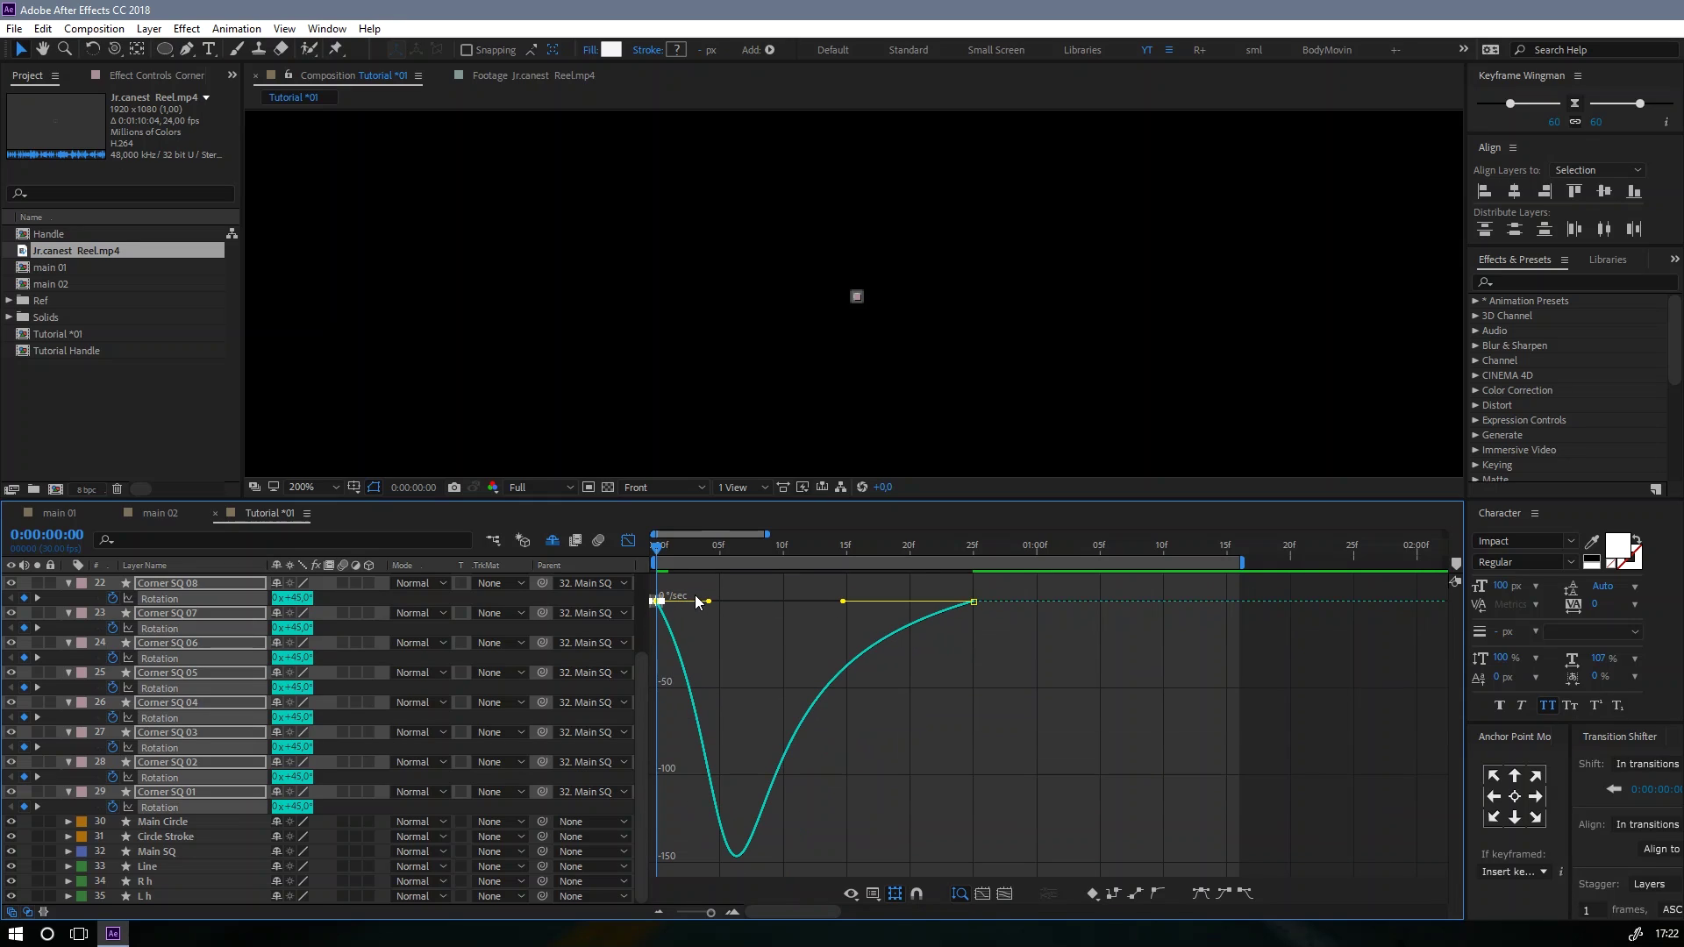
{"action": "left_click_drag", "start_coordinate": [711, 606], "coordinate": [729, 608]}
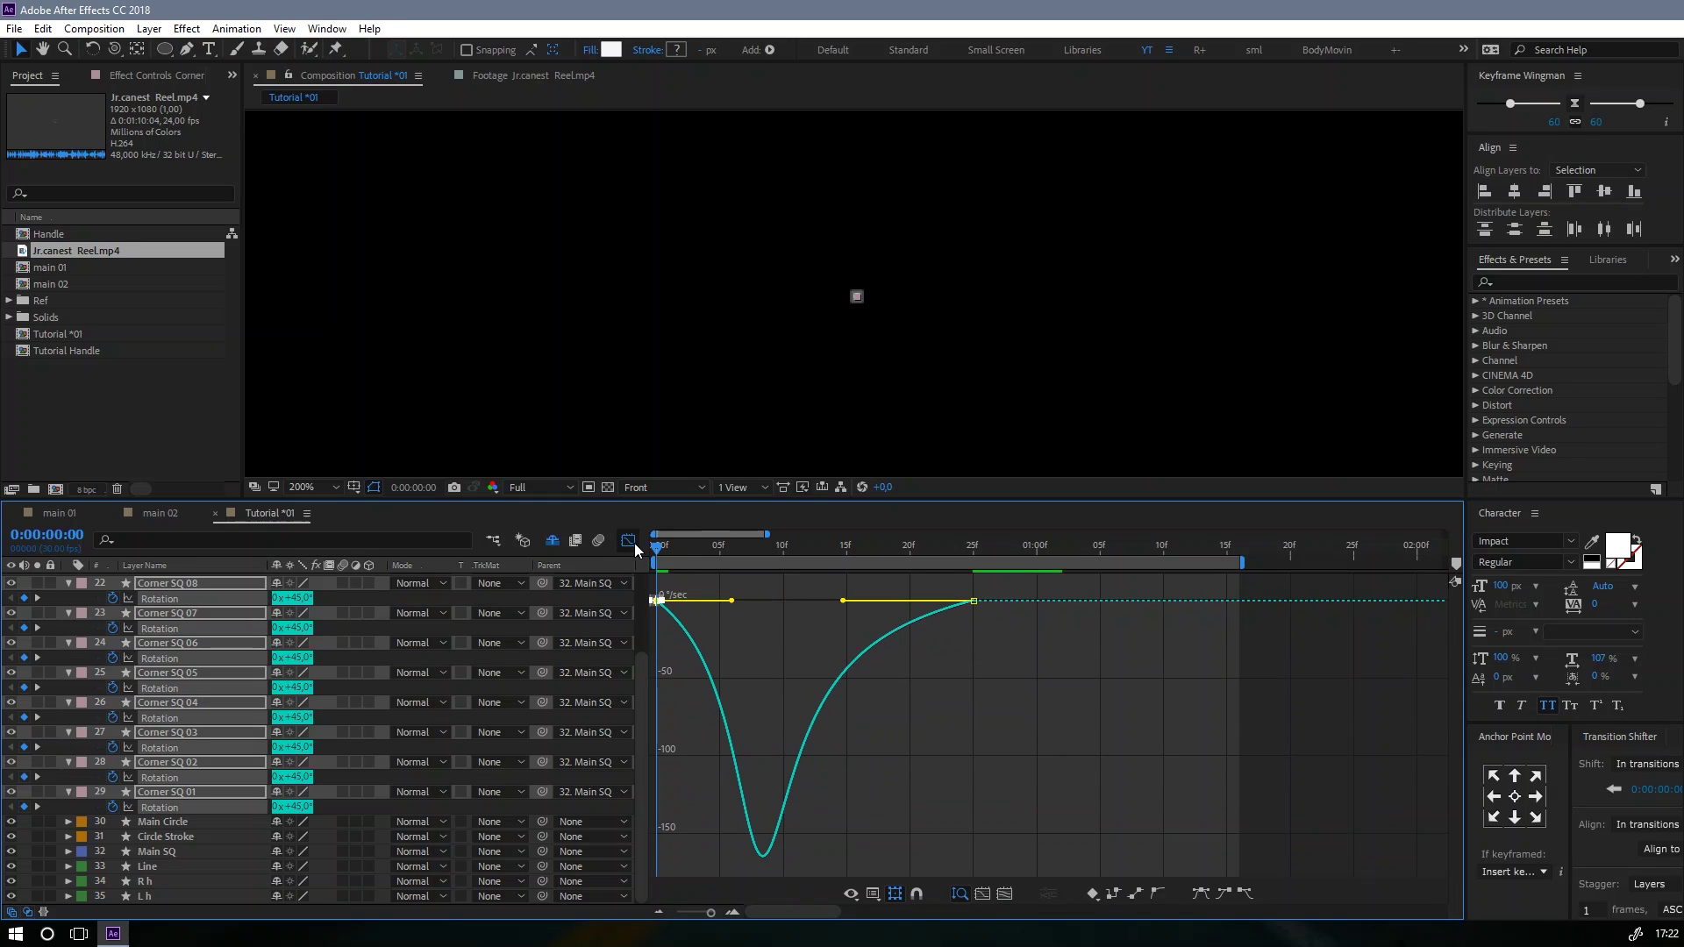
{"action": "left_click", "coordinate": [628, 540]}
Step: Preview the corner squares' rotation and inspect it between frames 9 and 25
{"action": "key", "text": "space"}
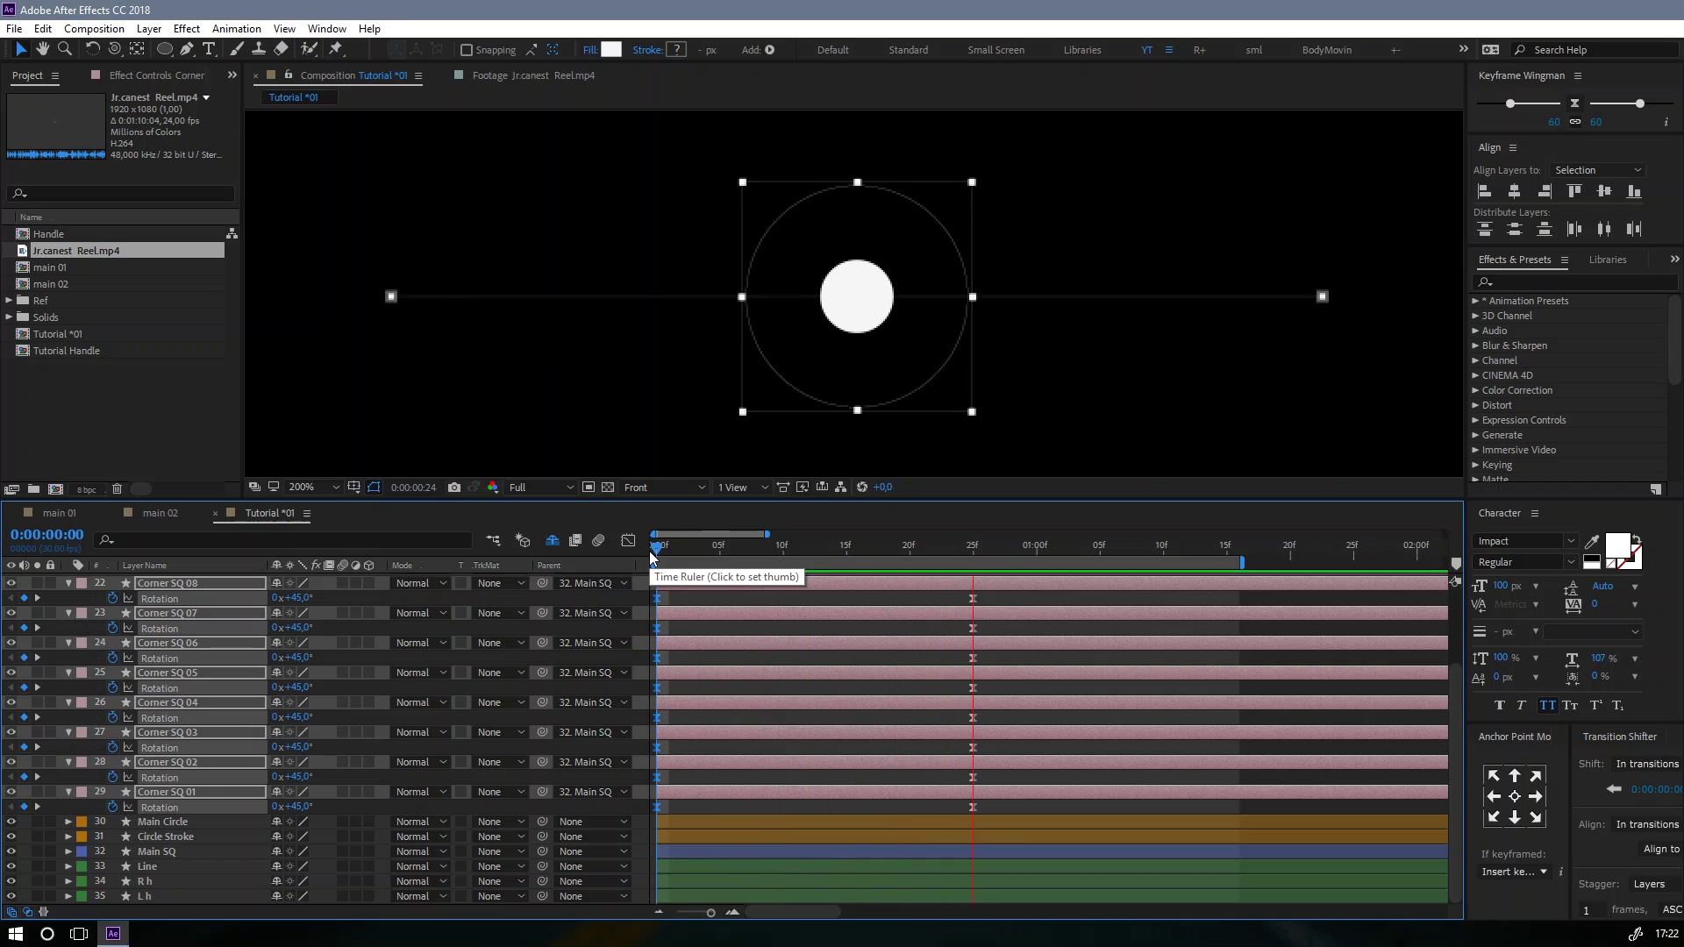
{"action": "left_click_drag", "start_coordinate": [705, 550], "coordinate": [775, 554]}
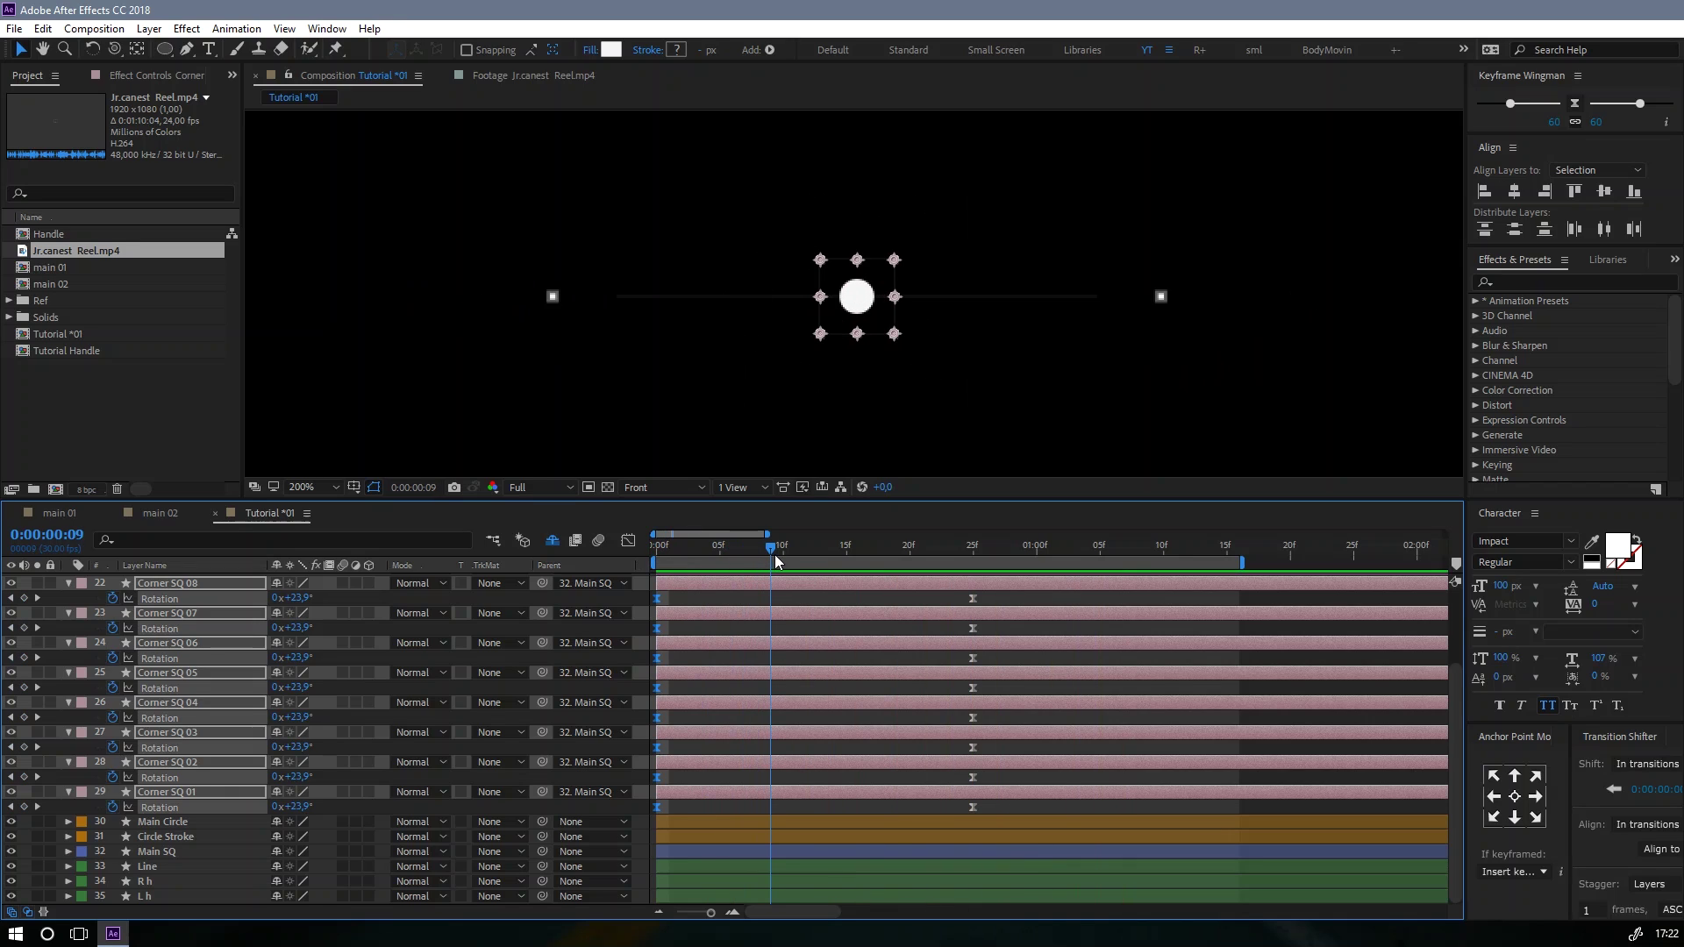
{"action": "left_click", "coordinate": [811, 743]}
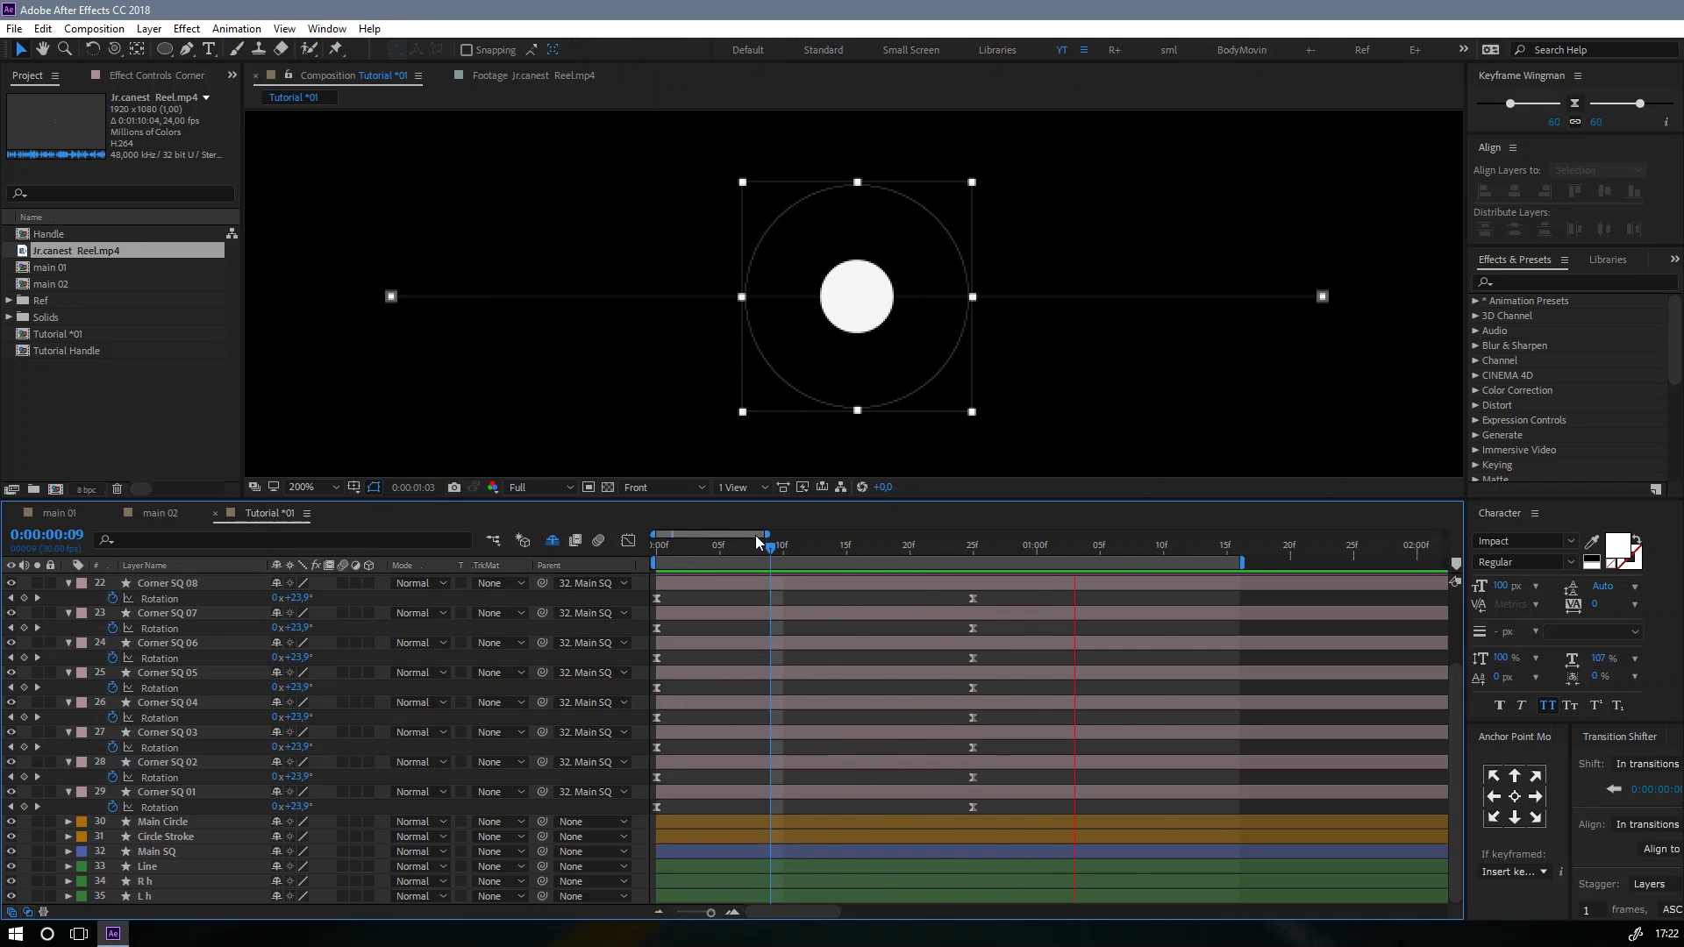
{"action": "left_click", "coordinate": [783, 548]}
{"action": "left_click_drag", "start_coordinate": [808, 549], "coordinate": [982, 551]}
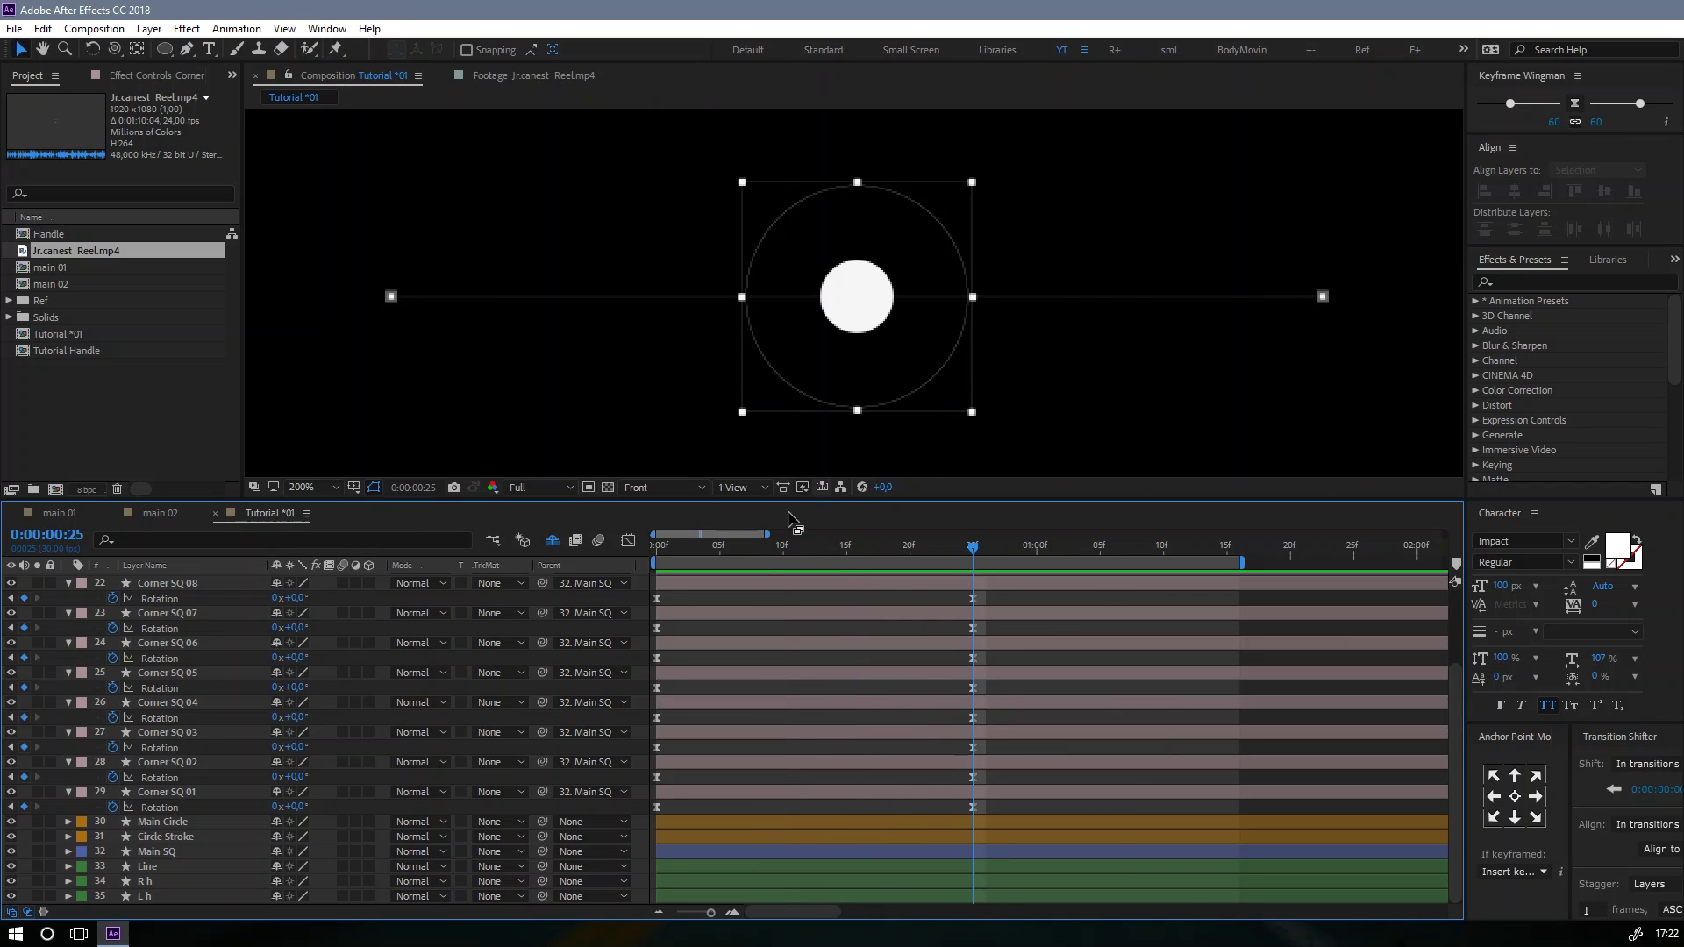
{"action": "left_click", "coordinate": [649, 547]}
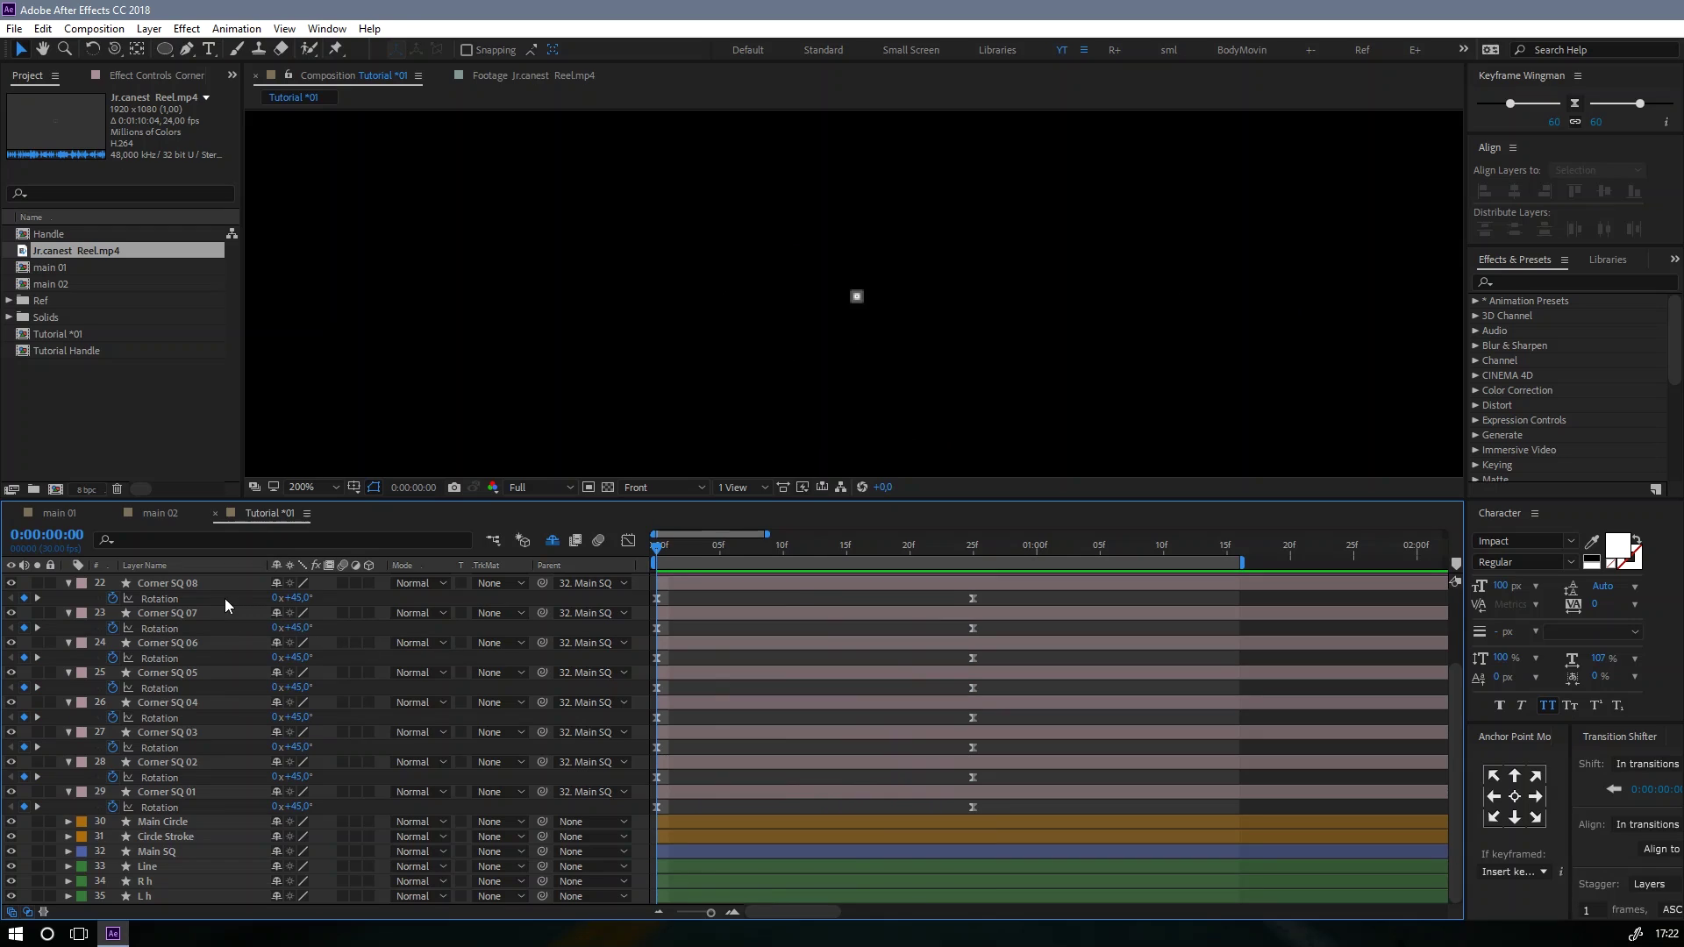
Step: Add Scale keyframes to all Corner SQ layers at frames 0 and 20, setting the scale at frame 0 to 0%
{"action": "left_click", "coordinate": [175, 583]}
{"action": "scroll", "coordinate": [184, 750], "scroll_direction": "up", "scroll_amount": 1}
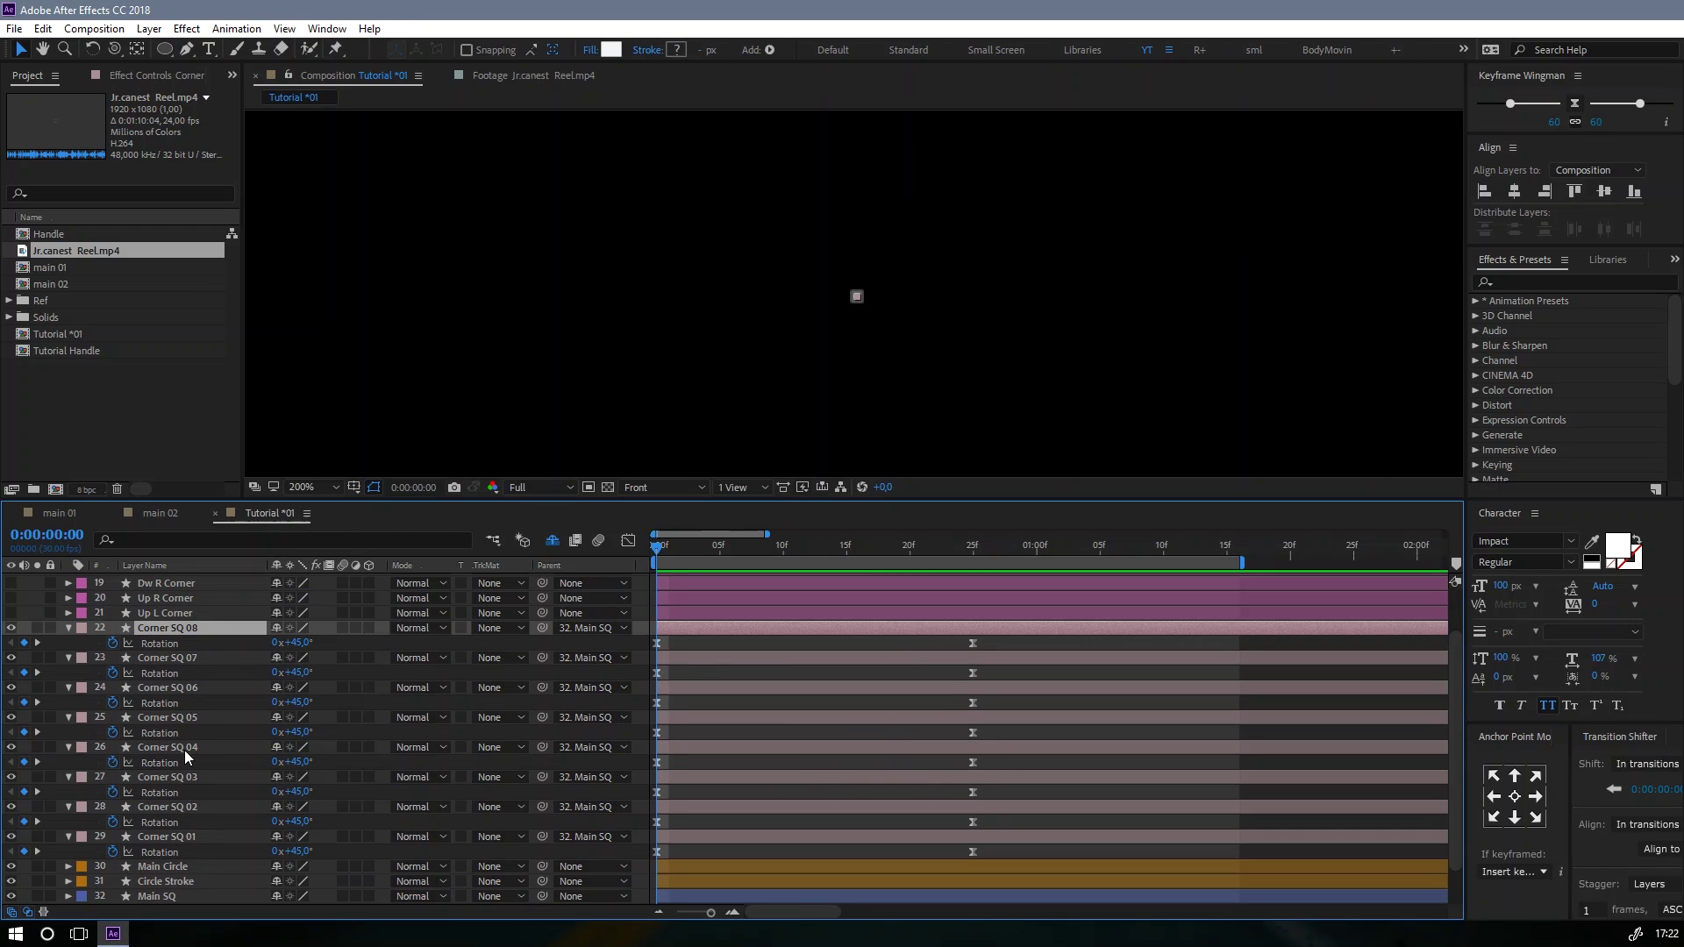
{"action": "left_click", "coordinate": [170, 834], "text": "shift"}
{"action": "key", "text": "s"}
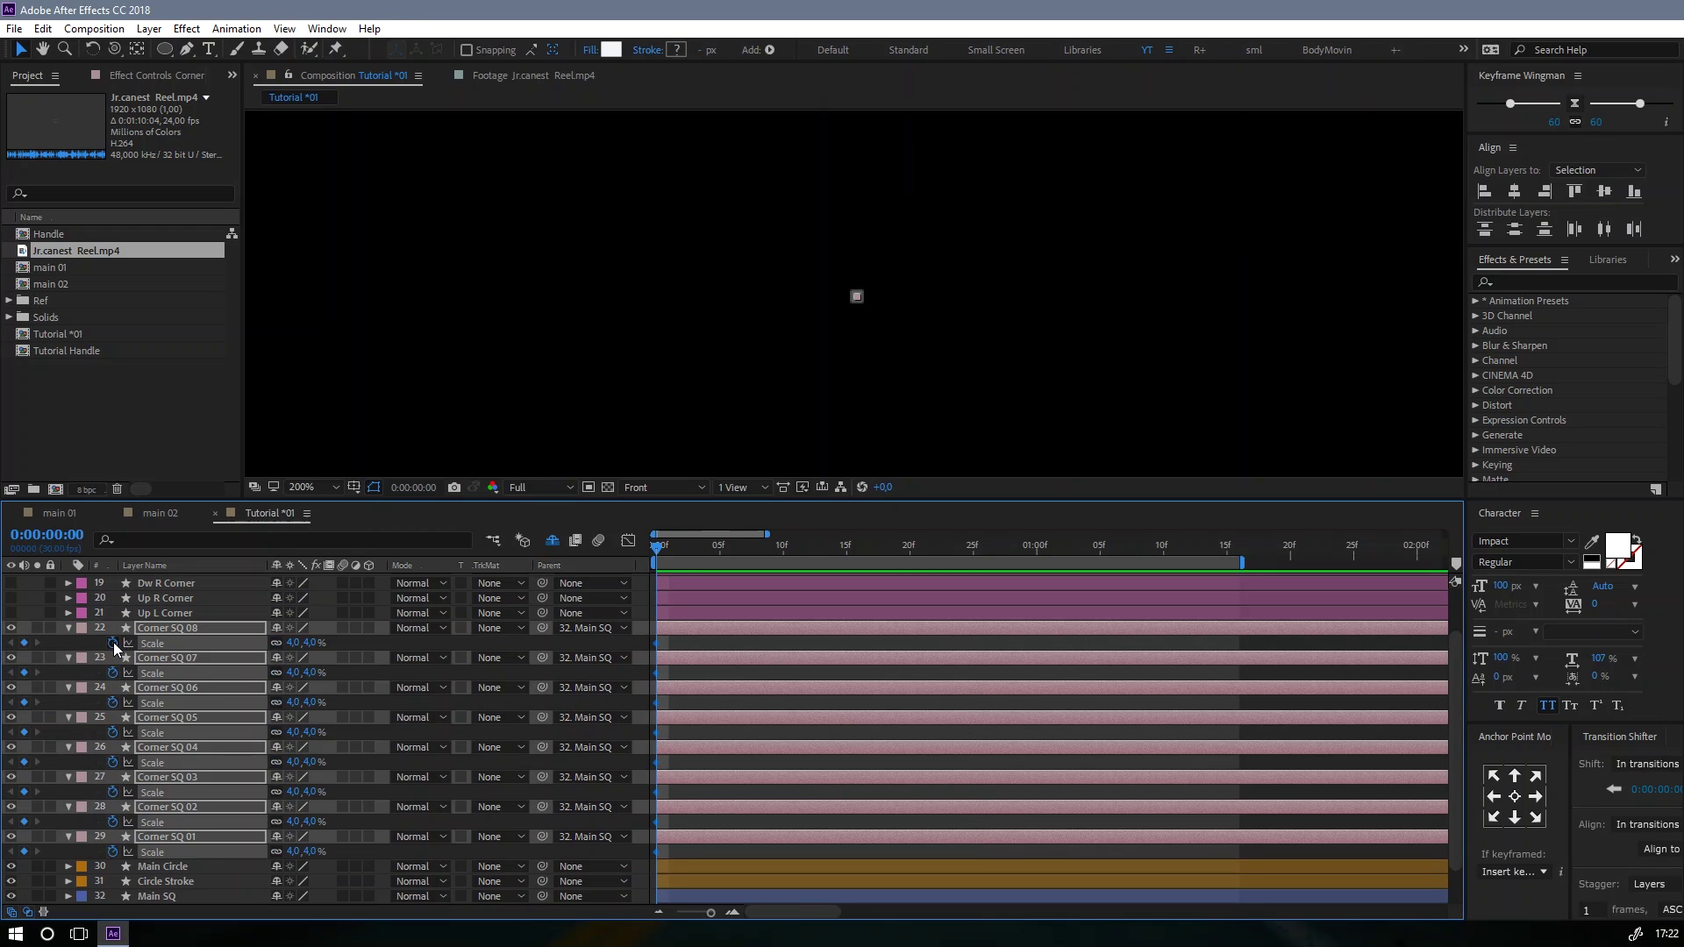
{"action": "key", "text": "space"}
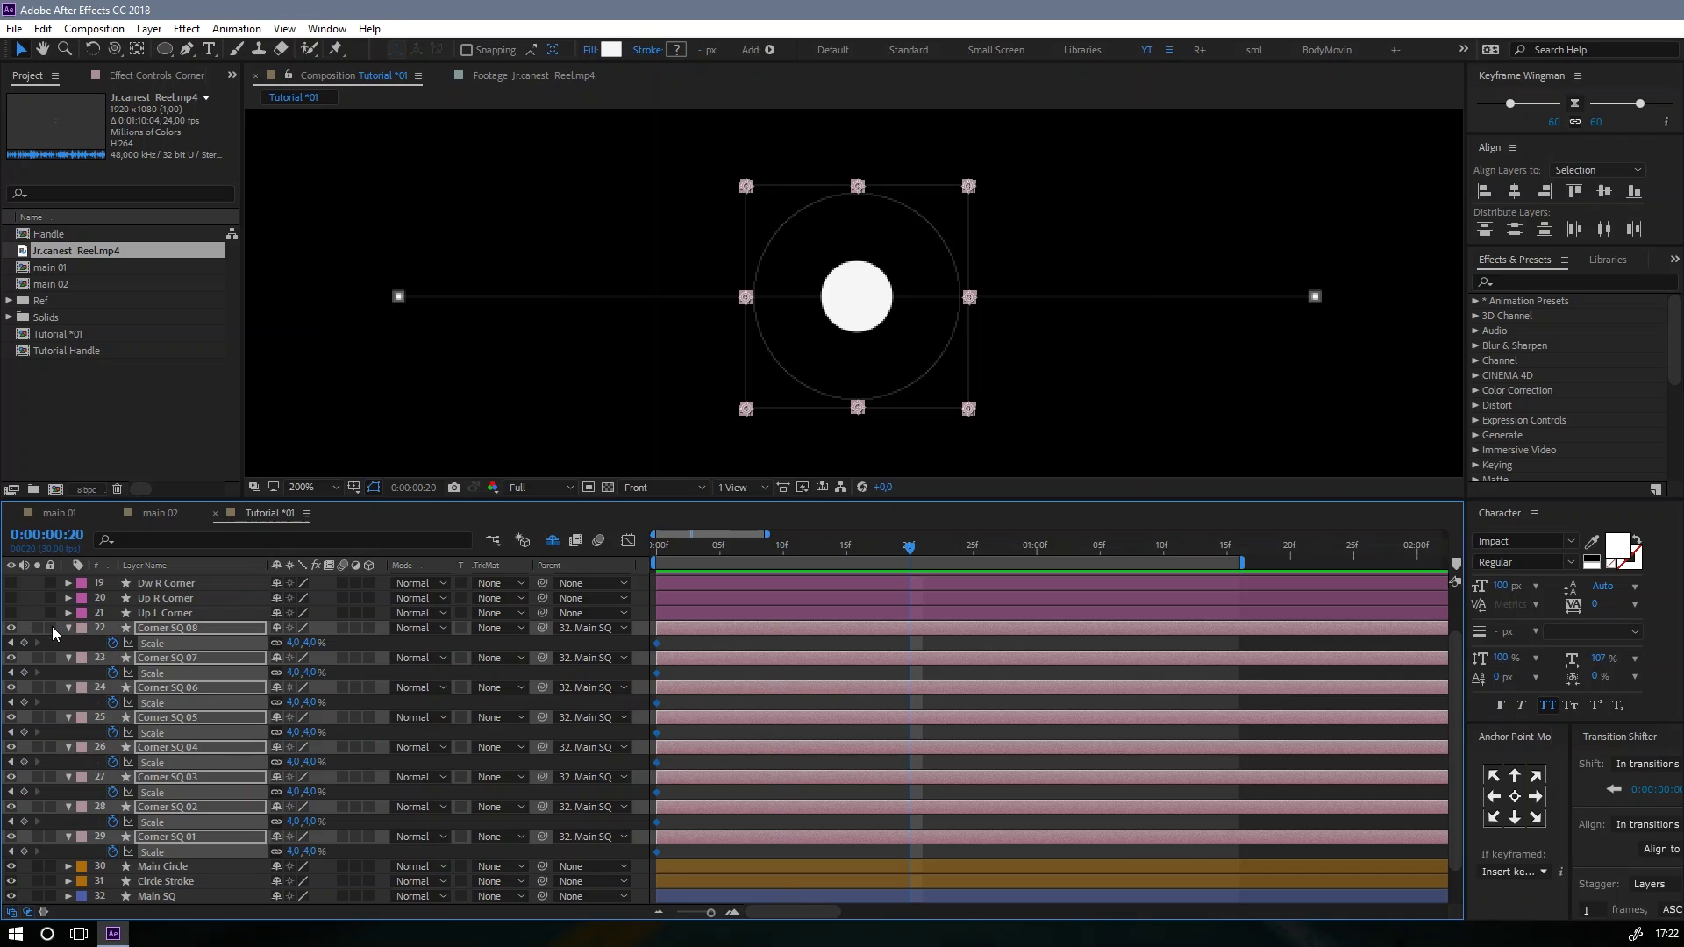
{"action": "left_click", "coordinate": [10, 643]}
{"action": "left_click", "coordinate": [297, 643]}
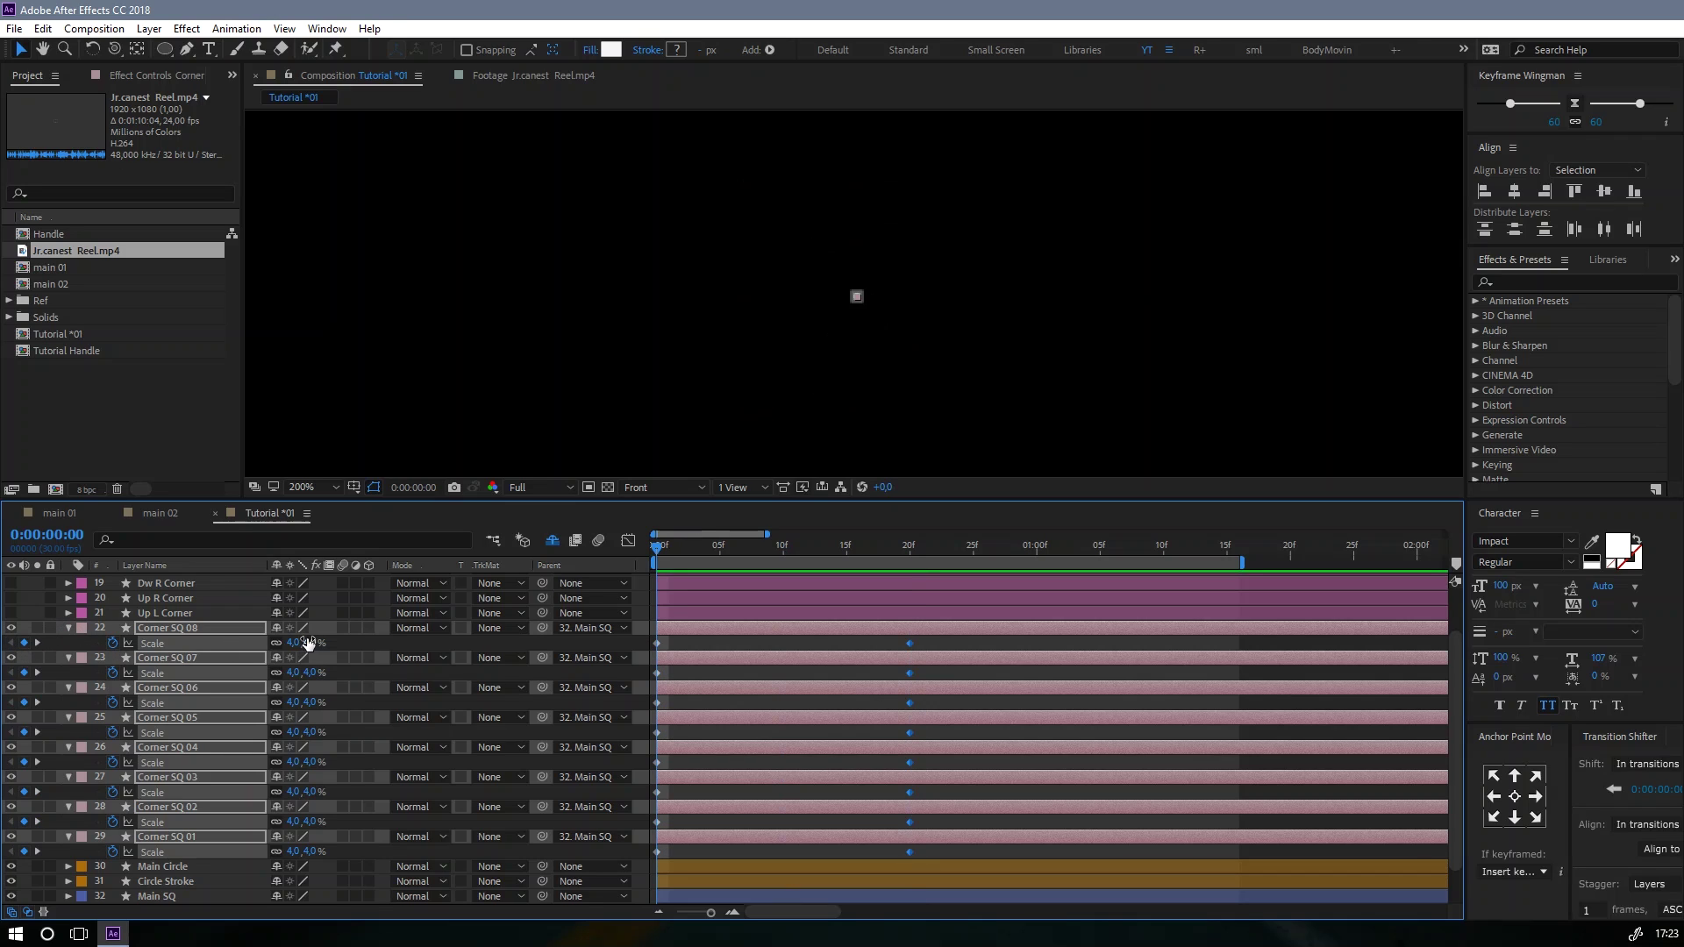
{"action": "type", "text": "0"}
{"action": "key", "text": "Return"}
Step: Easy-ease the Corner SQ Scale keyframes and shape their speed curves to peak around frame 7
{"action": "left_click_drag", "start_coordinate": [939, 644], "coordinate": [639, 850]}
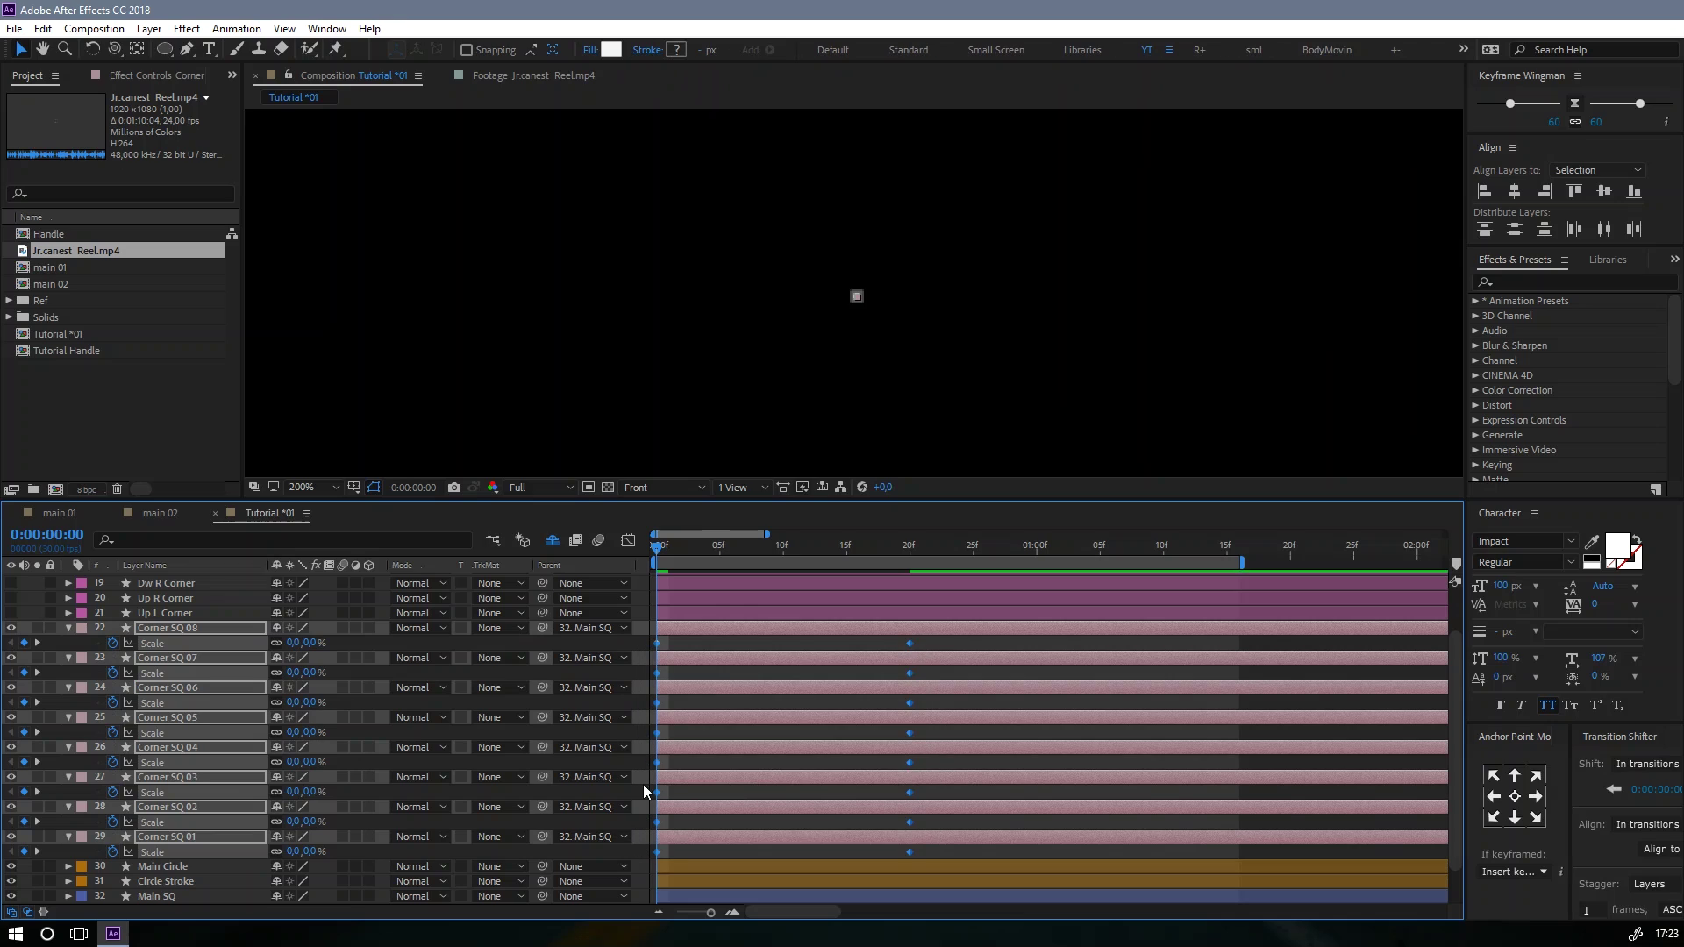
{"action": "key", "text": "shift+F3"}
{"action": "left_click_drag", "start_coordinate": [875, 867], "coordinate": [932, 781]}
{"action": "left_click_drag", "start_coordinate": [856, 851], "coordinate": [822, 852]}
{"action": "left_click_drag", "start_coordinate": [644, 865], "coordinate": [712, 851]}
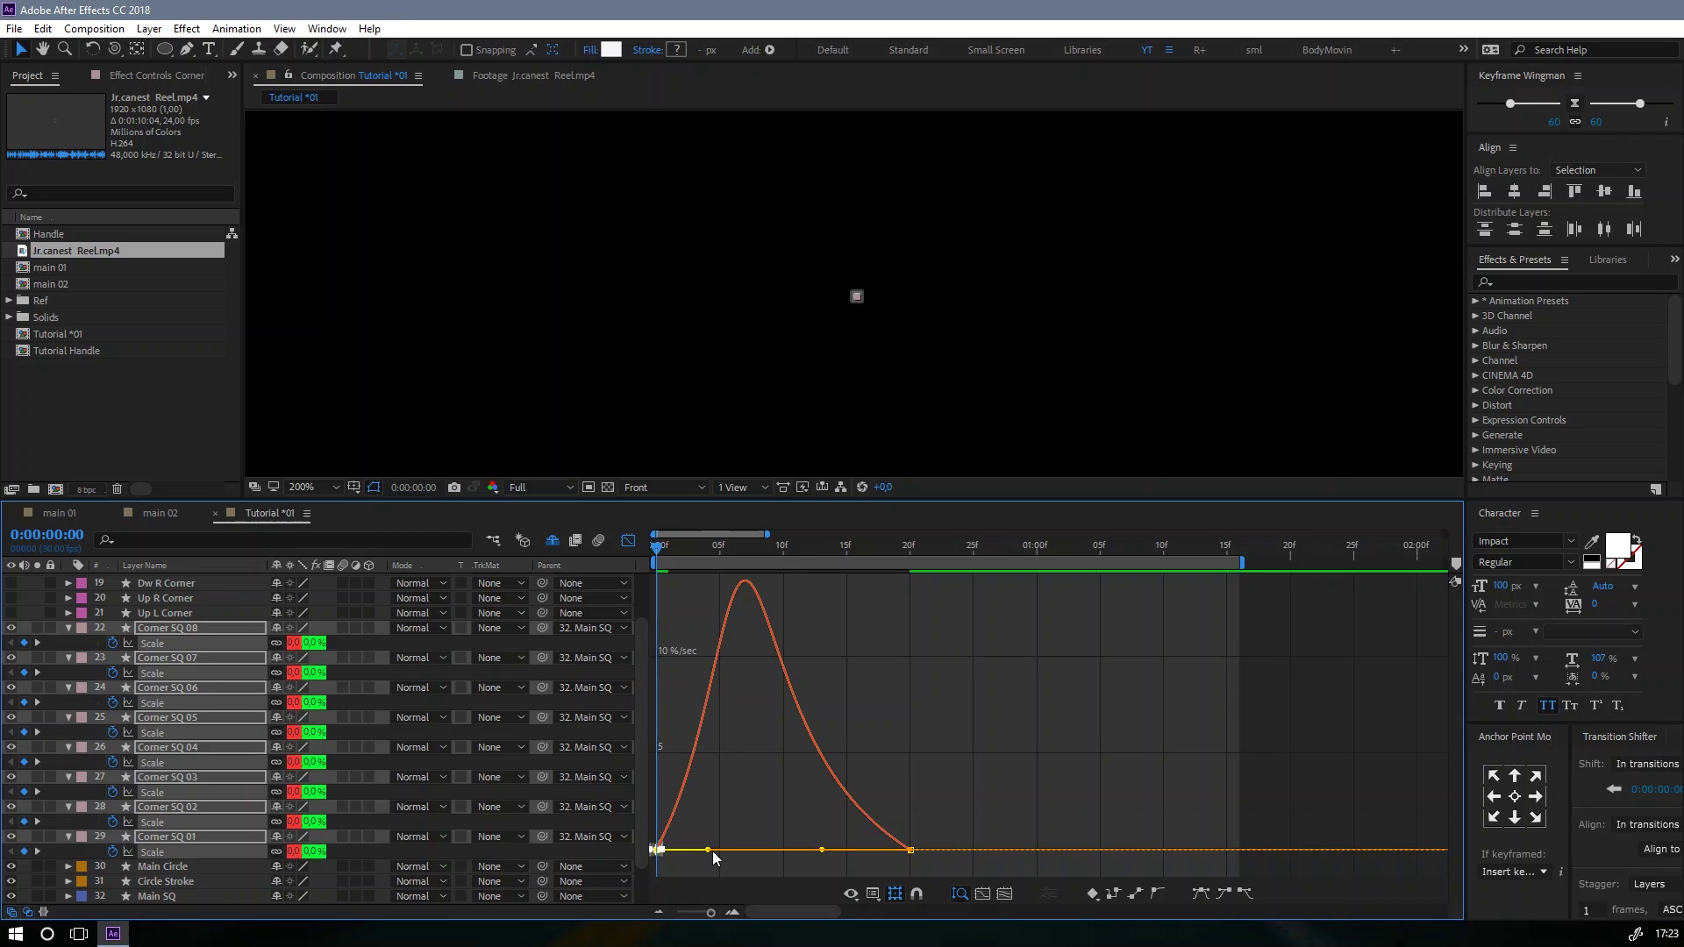
{"action": "left_click", "coordinate": [628, 544]}
Step: Preview the corner squares scaling up from frame 0 and deselect all layers
{"action": "key", "text": "space"}
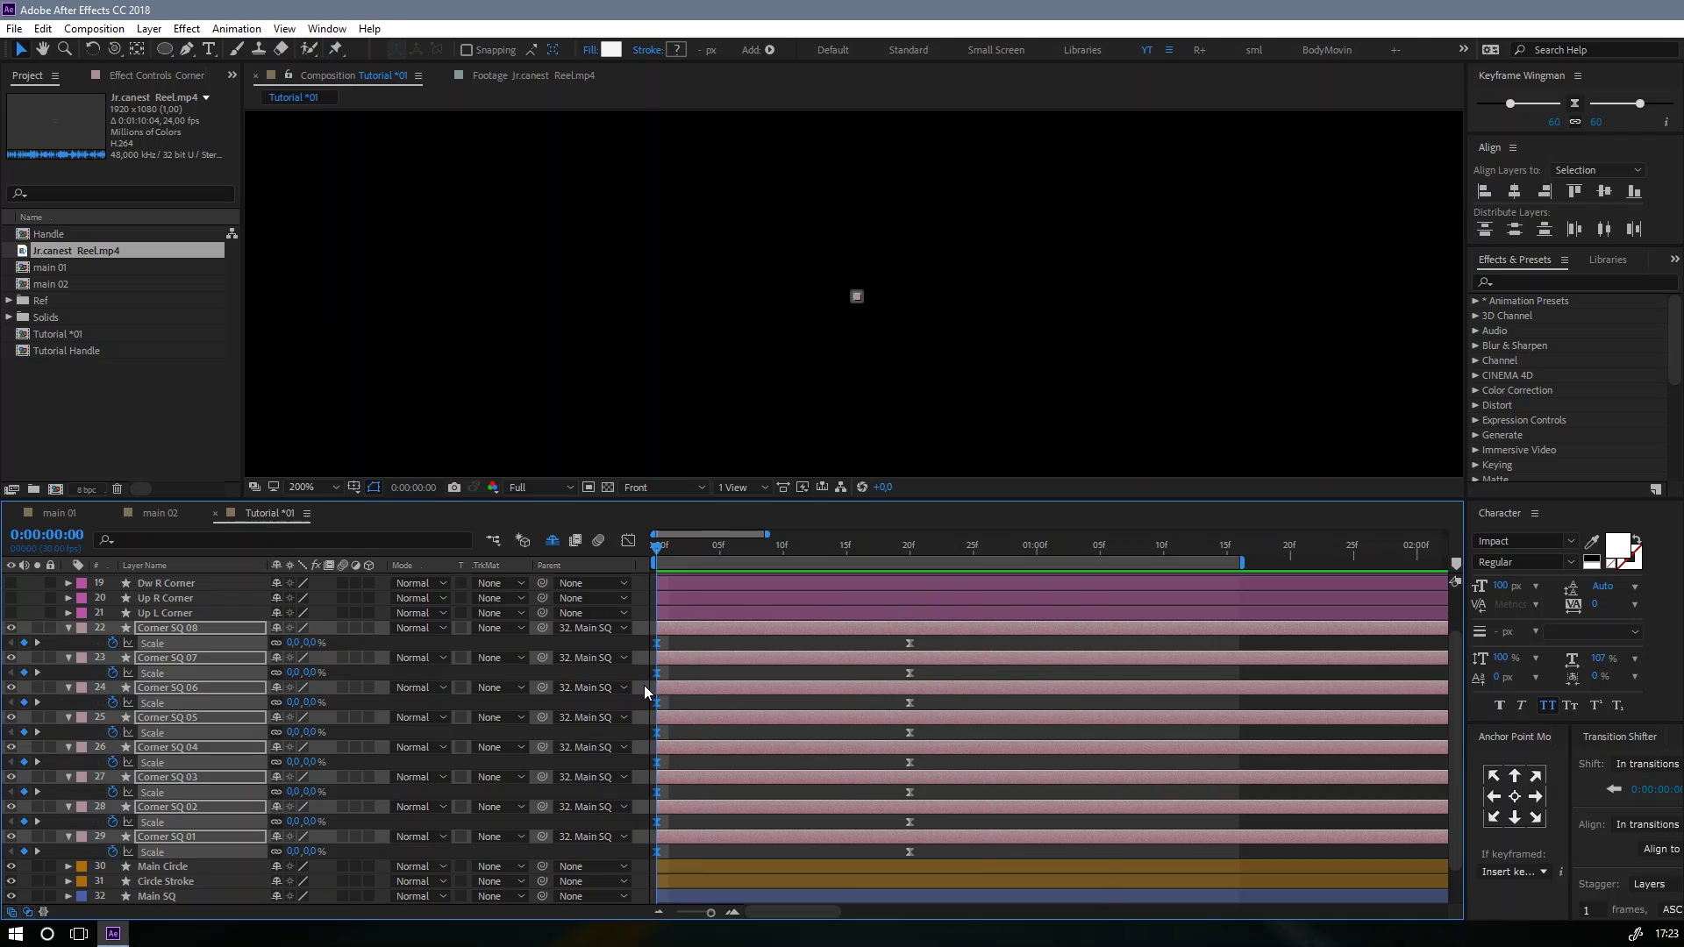
{"action": "key", "text": "ctrl+shift+a"}
{"action": "scroll", "coordinate": [644, 686], "scroll_direction": "down", "scroll_amount": 1}
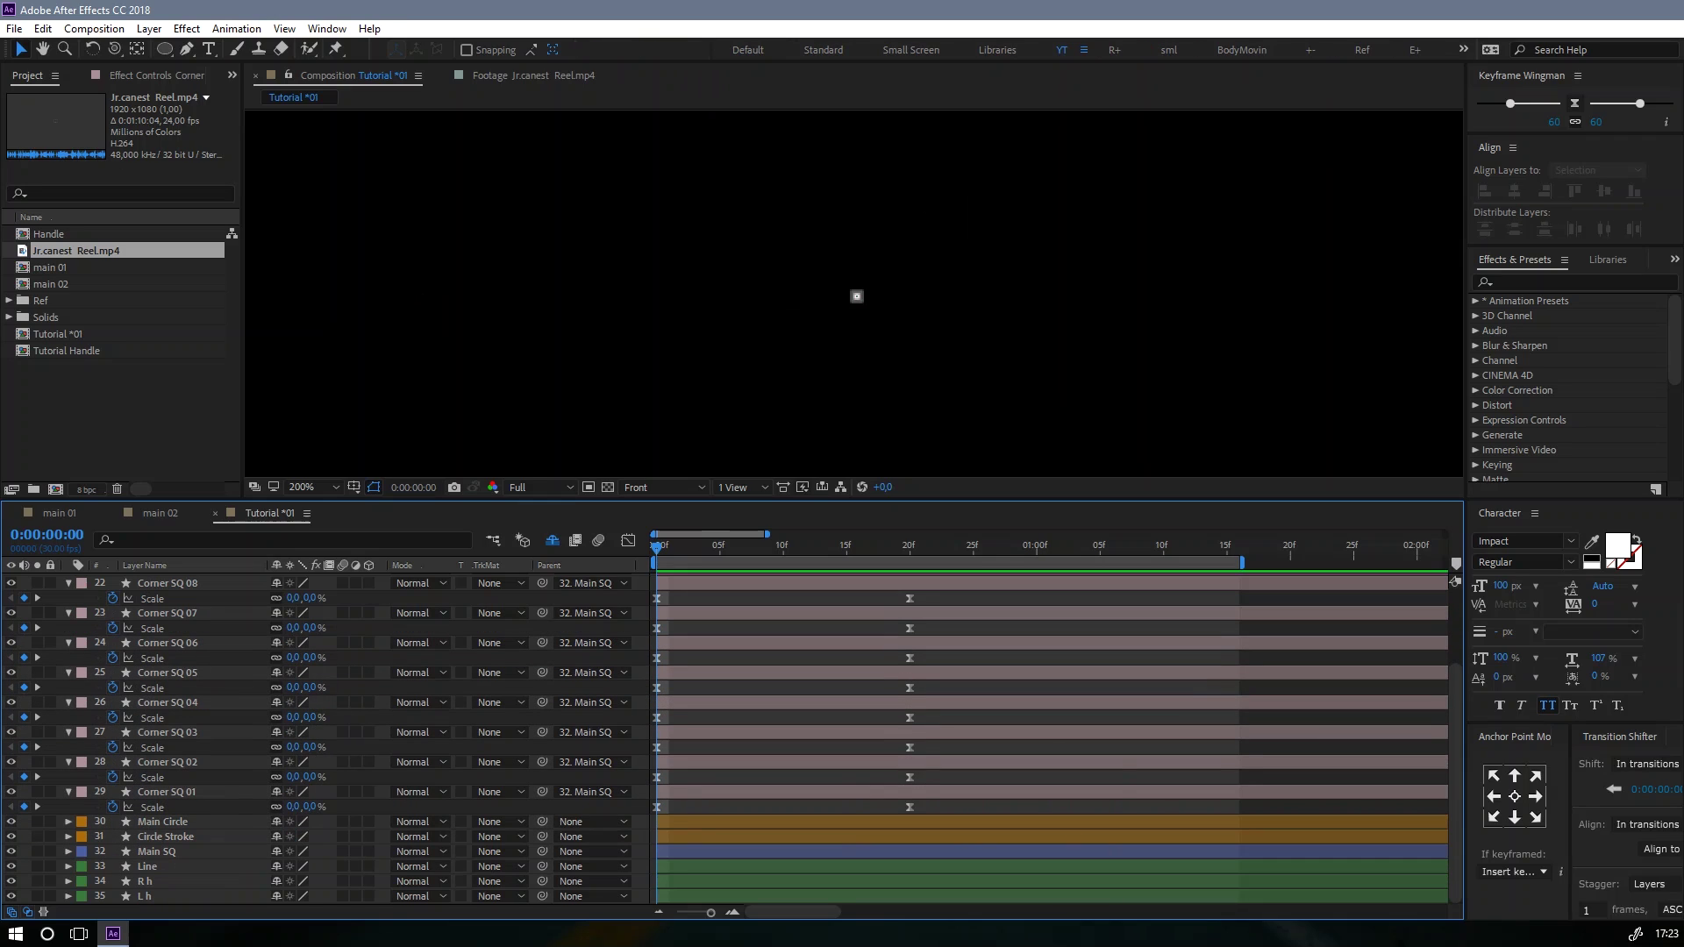
Step: Add Scale keyframes to the R h and L h layers at frames 0 and 20, then return to frame 0
{"action": "left_click", "coordinate": [144, 883]}
{"action": "left_click", "coordinate": [145, 896], "text": "shift"}
{"action": "key", "text": "s"}
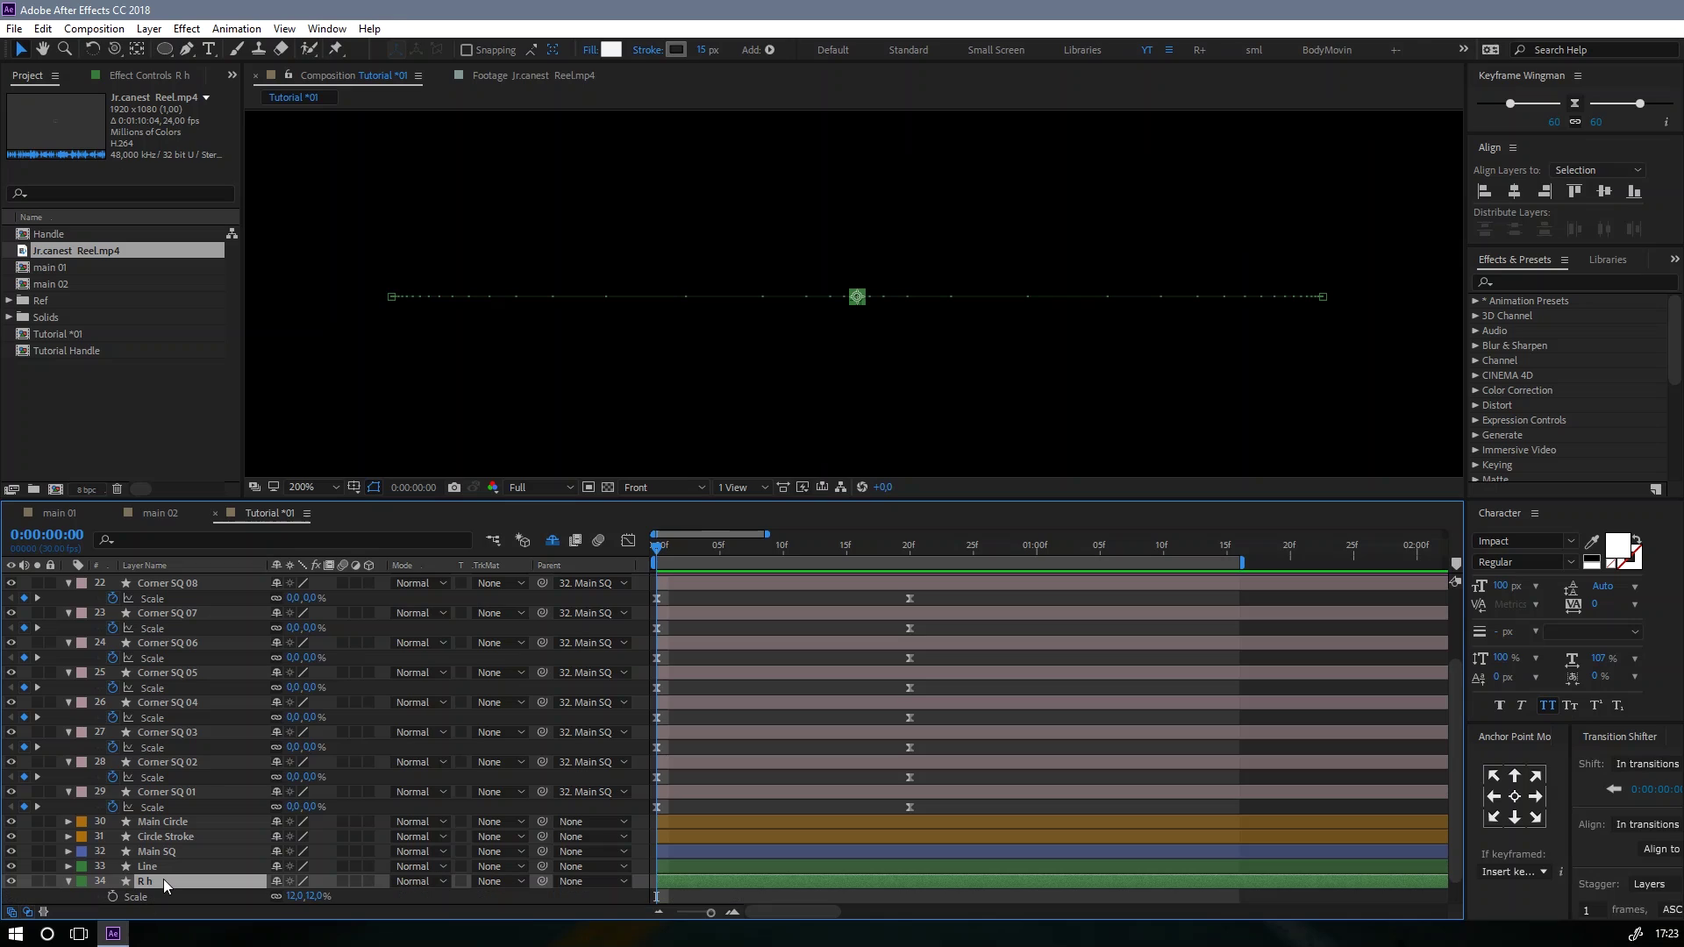
{"action": "scroll", "coordinate": [164, 878], "scroll_direction": "down", "scroll_amount": 1}
{"action": "left_click", "coordinate": [112, 867]}
{"action": "key", "text": "k"}
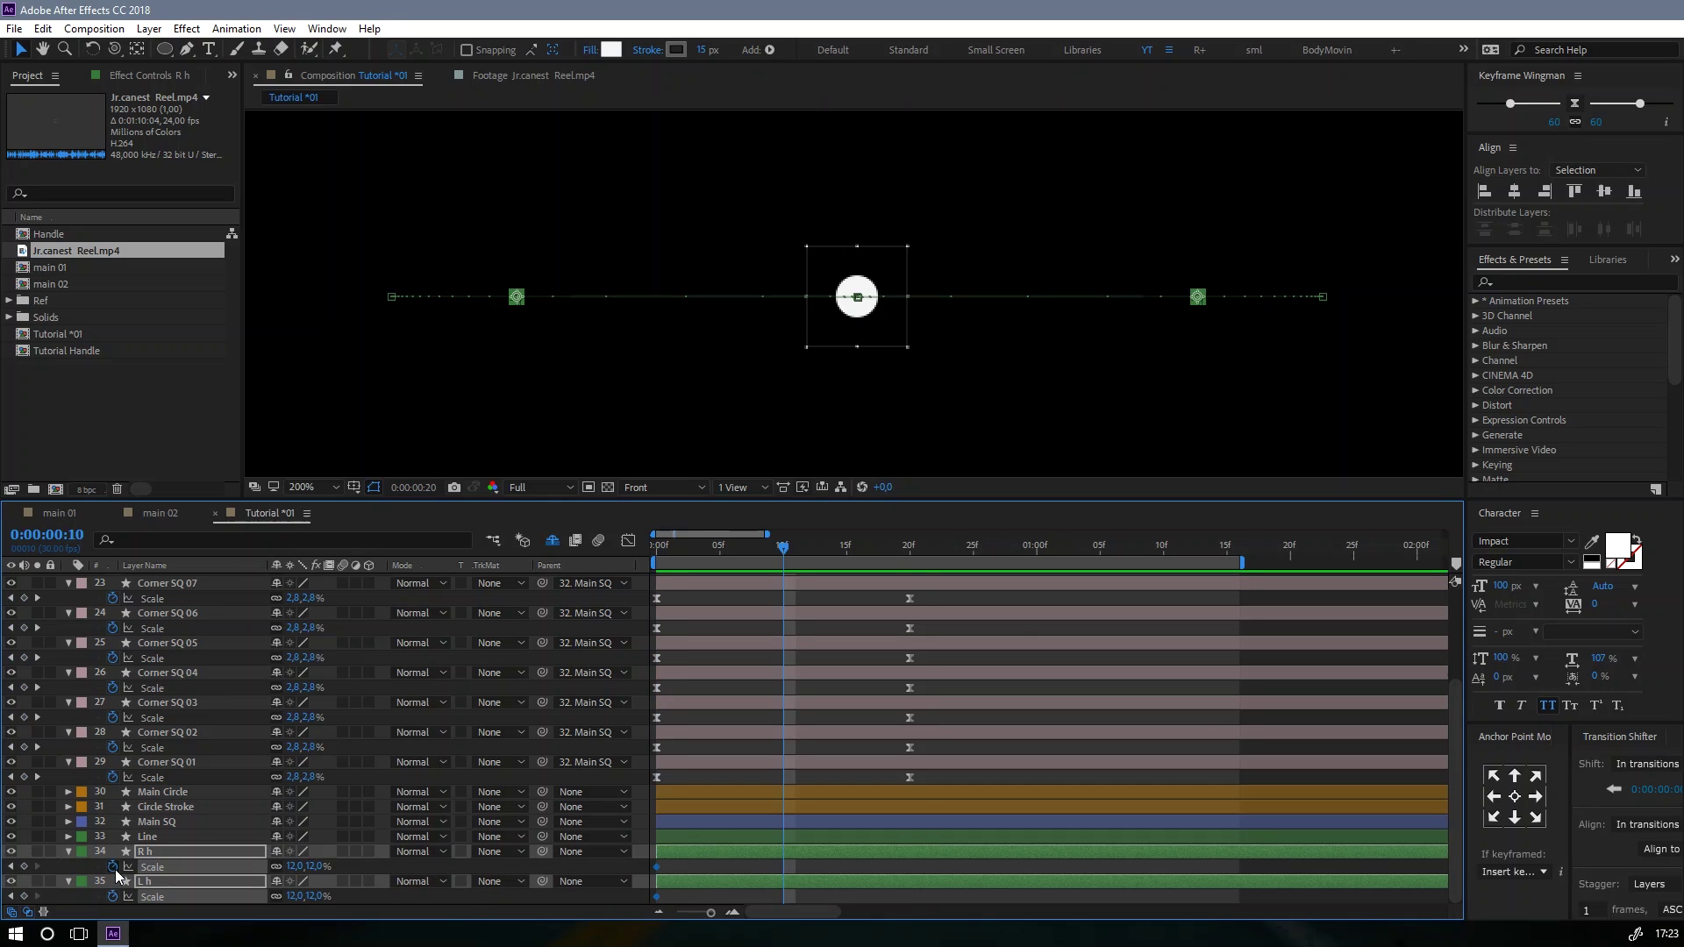
{"action": "left_click", "coordinate": [11, 866]}
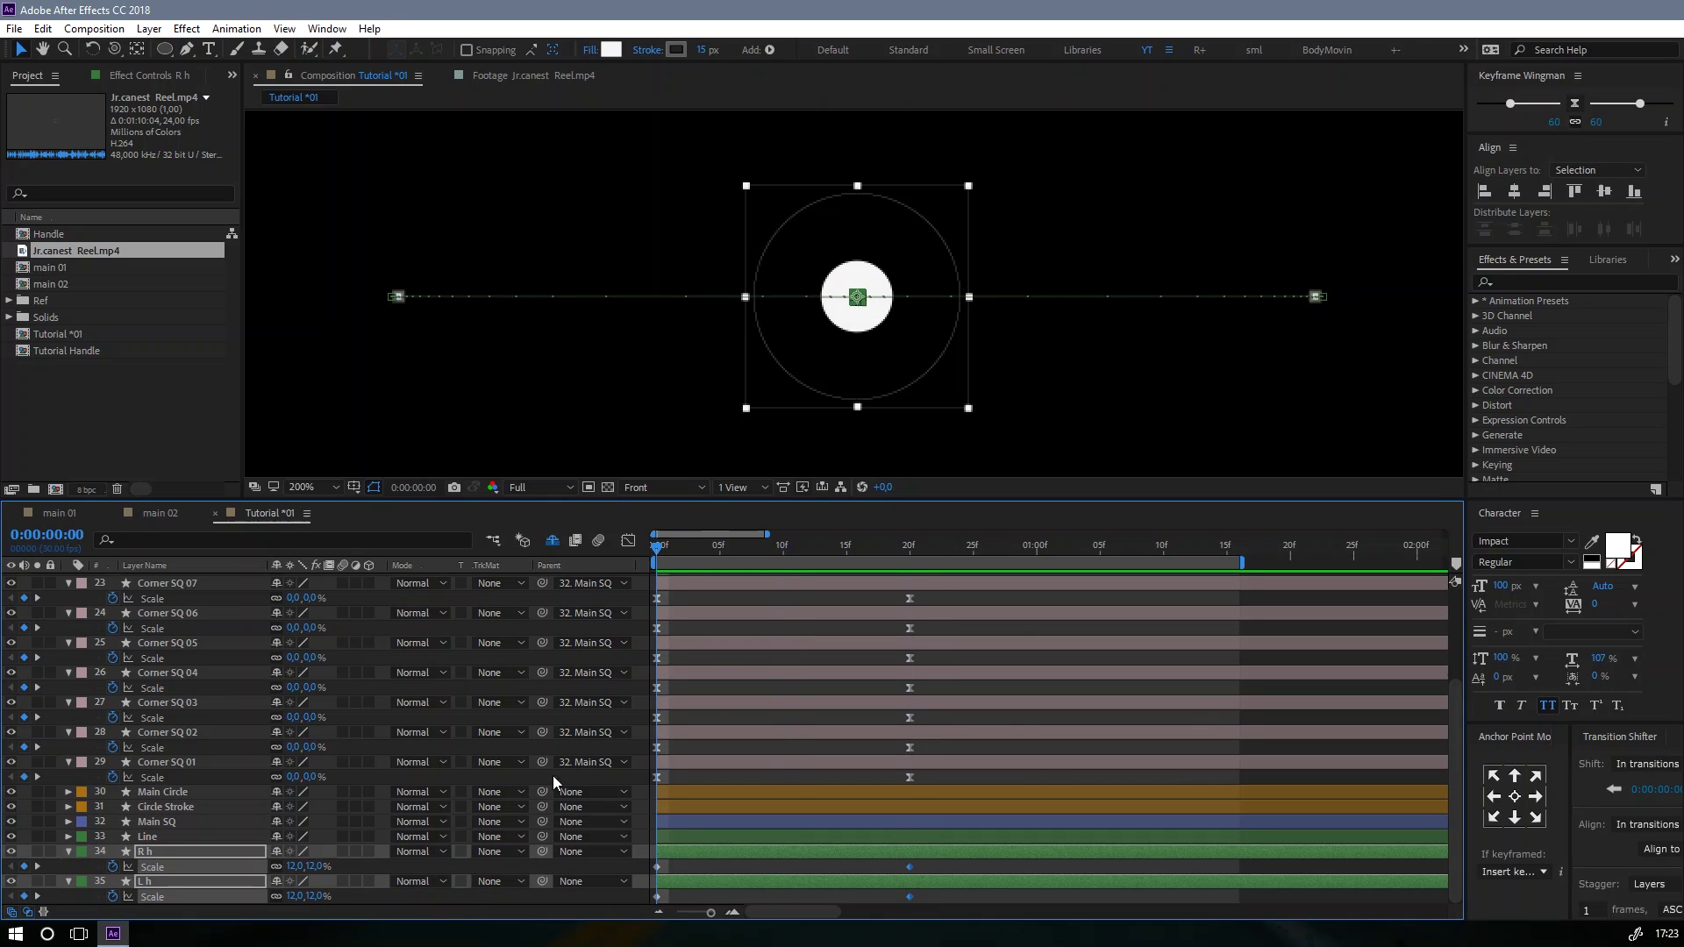
{"action": "key", "text": "F2"}
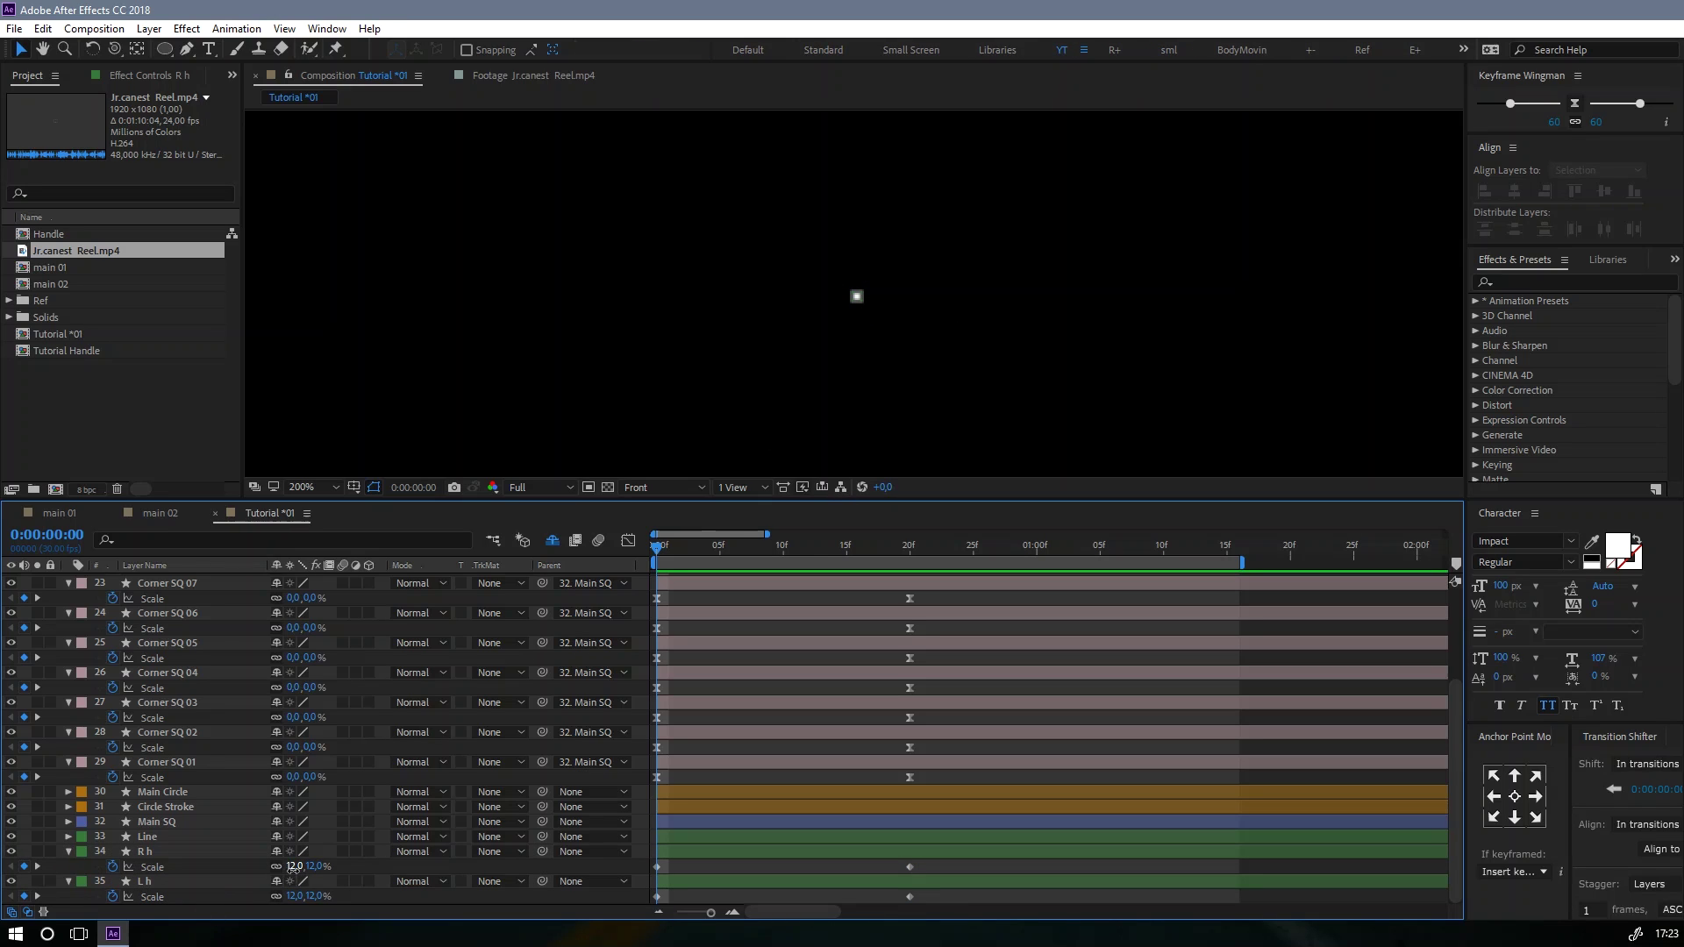
Step: Set the Scale of the R h and L h layers to 0% at frame 0
{"action": "left_click", "coordinate": [294, 866]}
{"action": "type", "text": "0"}
{"action": "key", "text": "Return"}
{"action": "left_click", "coordinate": [294, 896]}
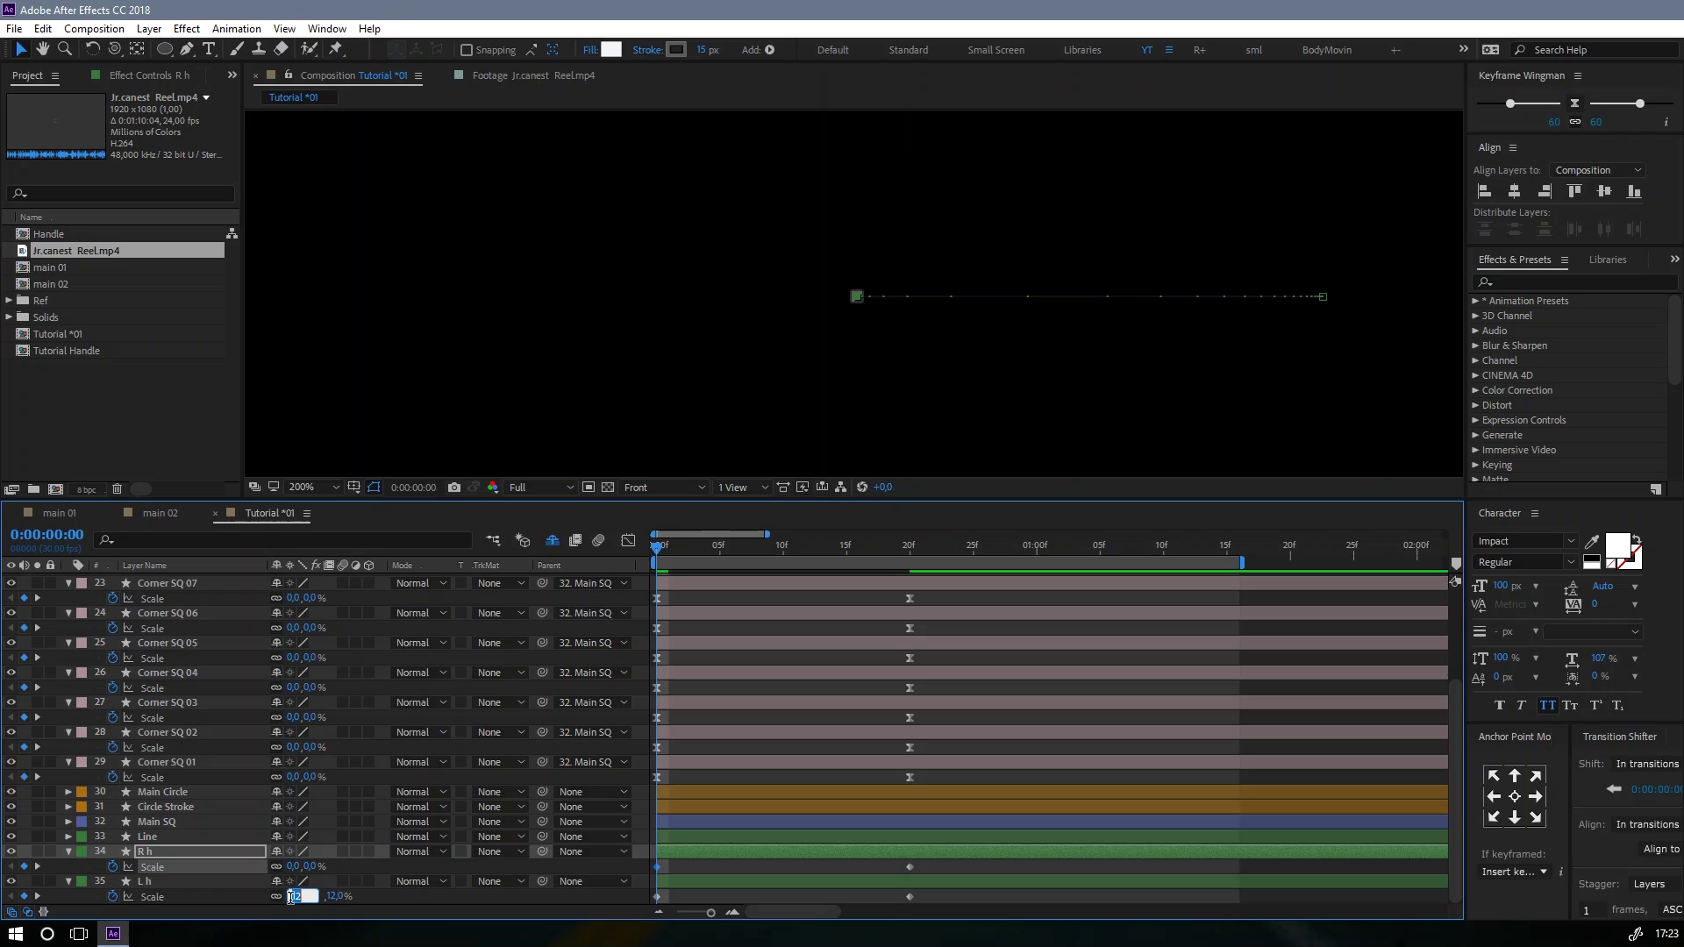
{"action": "type", "text": "0"}
{"action": "key", "text": "Return"}
Step: Easy-ease the R h and L h Scale keyframes and shape their speed curves to peak around frame 7
{"action": "left_click_drag", "start_coordinate": [929, 861], "coordinate": [508, 903]}
{"action": "key", "text": "shift+F3"}
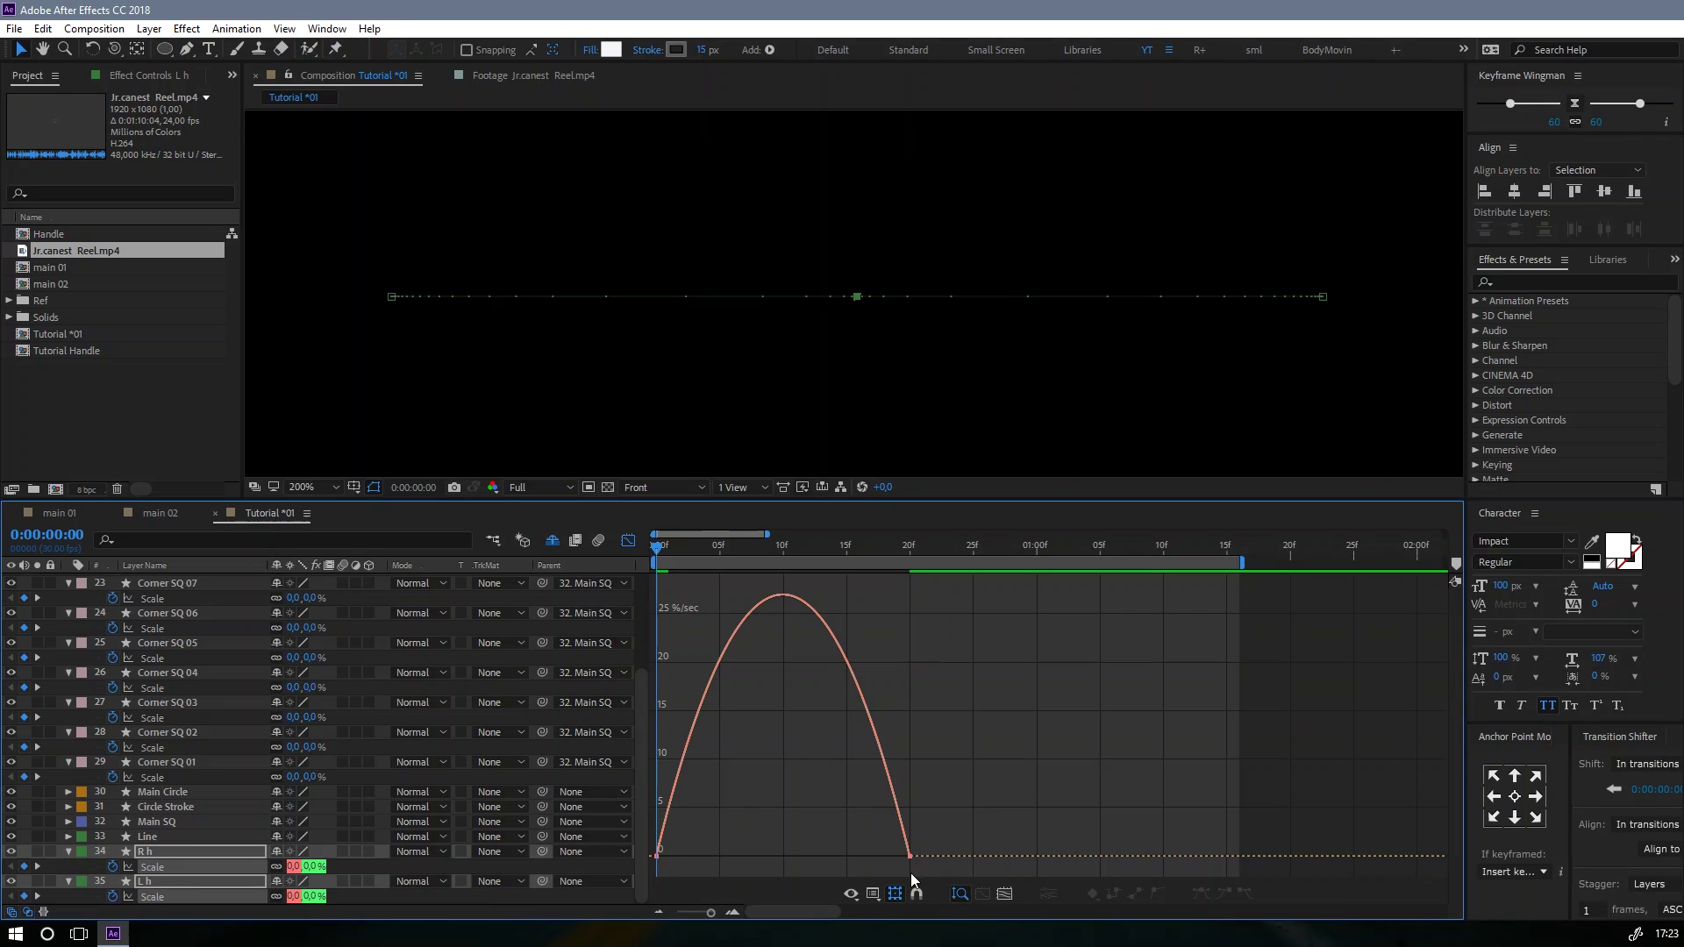
{"action": "left_click_drag", "start_coordinate": [857, 852], "coordinate": [724, 851]}
{"action": "left_click", "coordinate": [697, 853]}
Step: Preview the two line-end handles scaling up and close the speed graph
{"action": "key", "text": "space"}
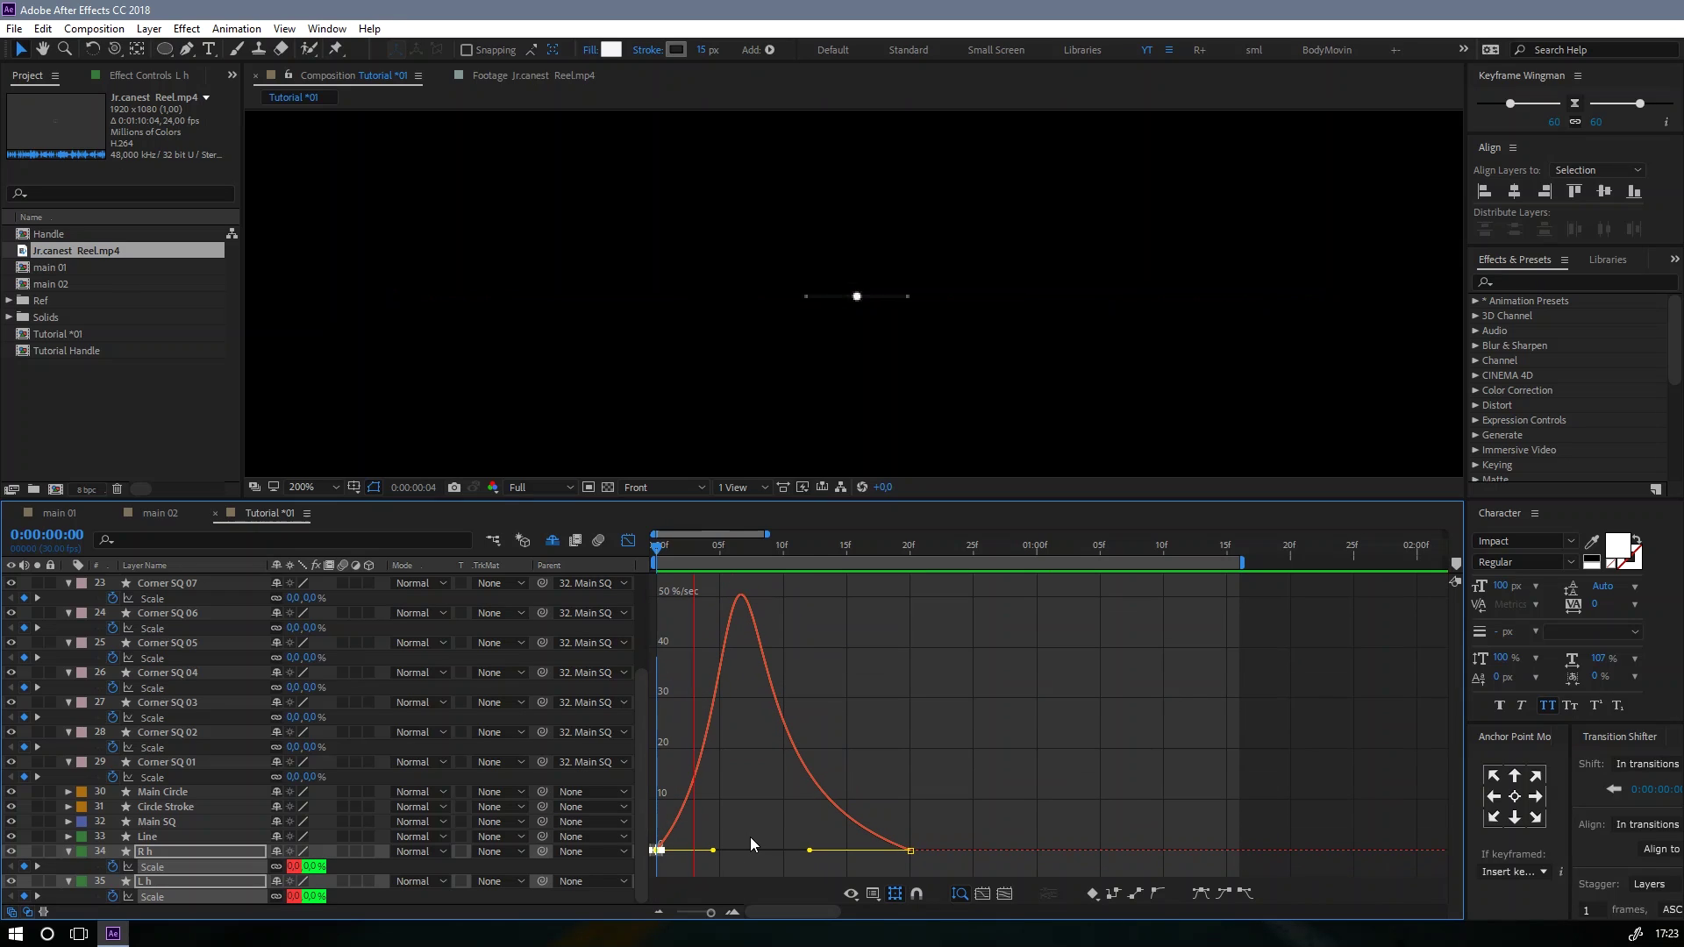
{"action": "left_click", "coordinate": [631, 542]}
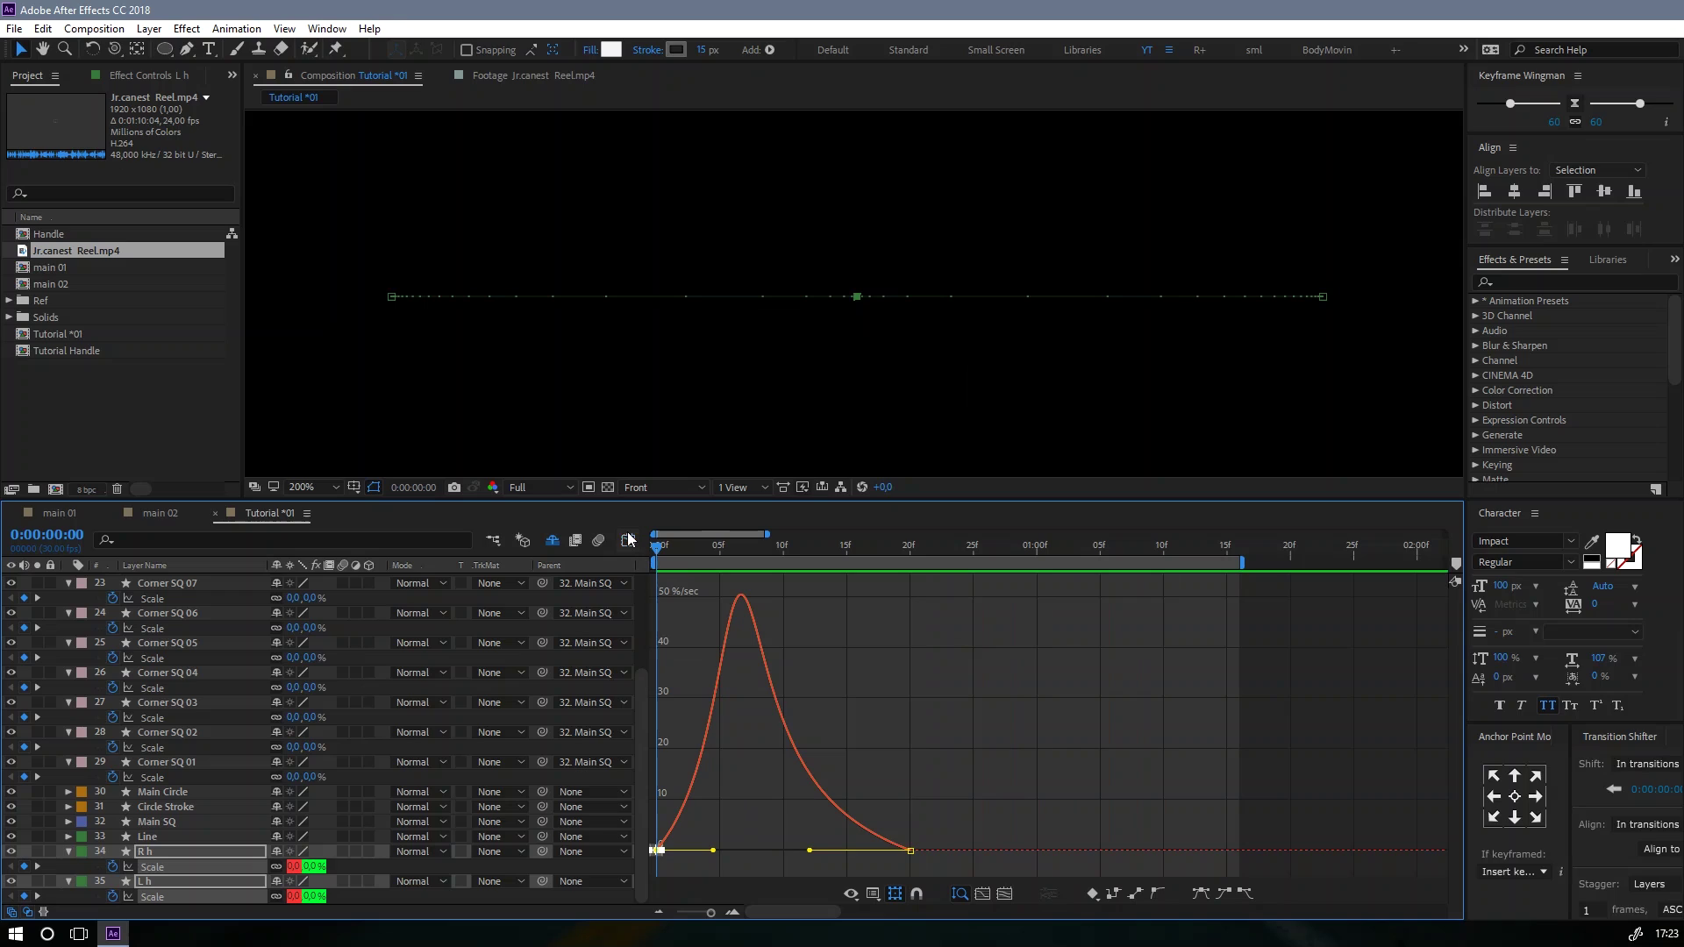
{"action": "key", "text": "space"}
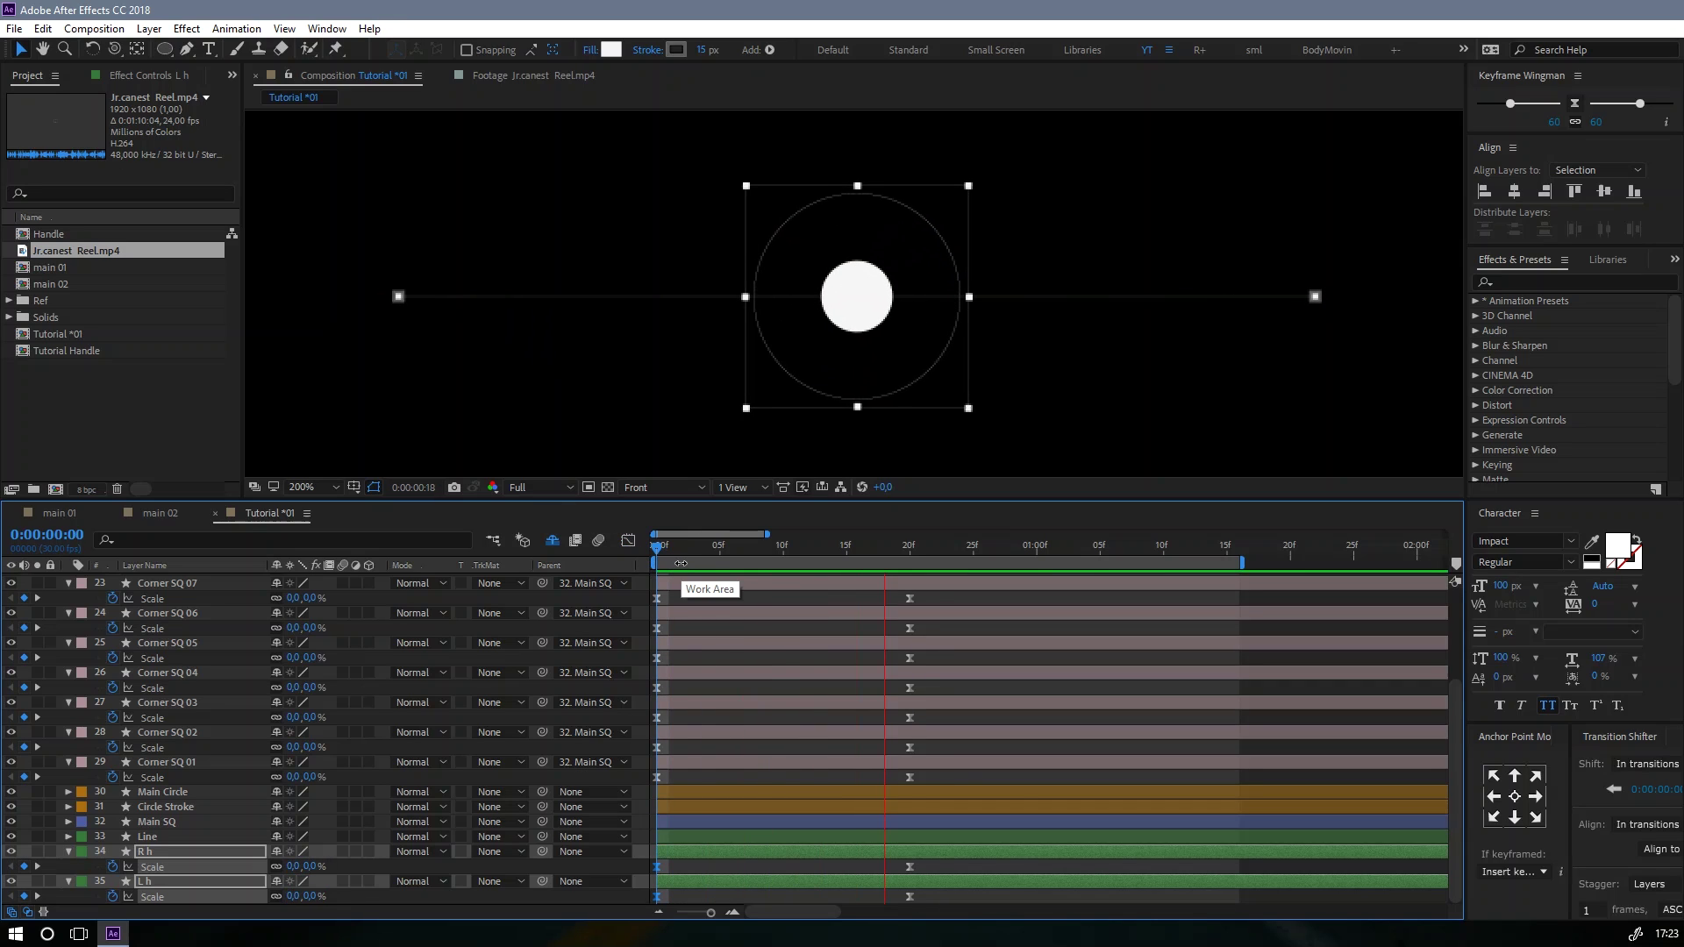
Step: Collapse the revealed Scale properties of the R h, L h and all Corner SQ layers
{"action": "left_click", "coordinate": [67, 851]}
{"action": "left_click", "coordinate": [69, 881]}
{"action": "left_click", "coordinate": [643, 848]}
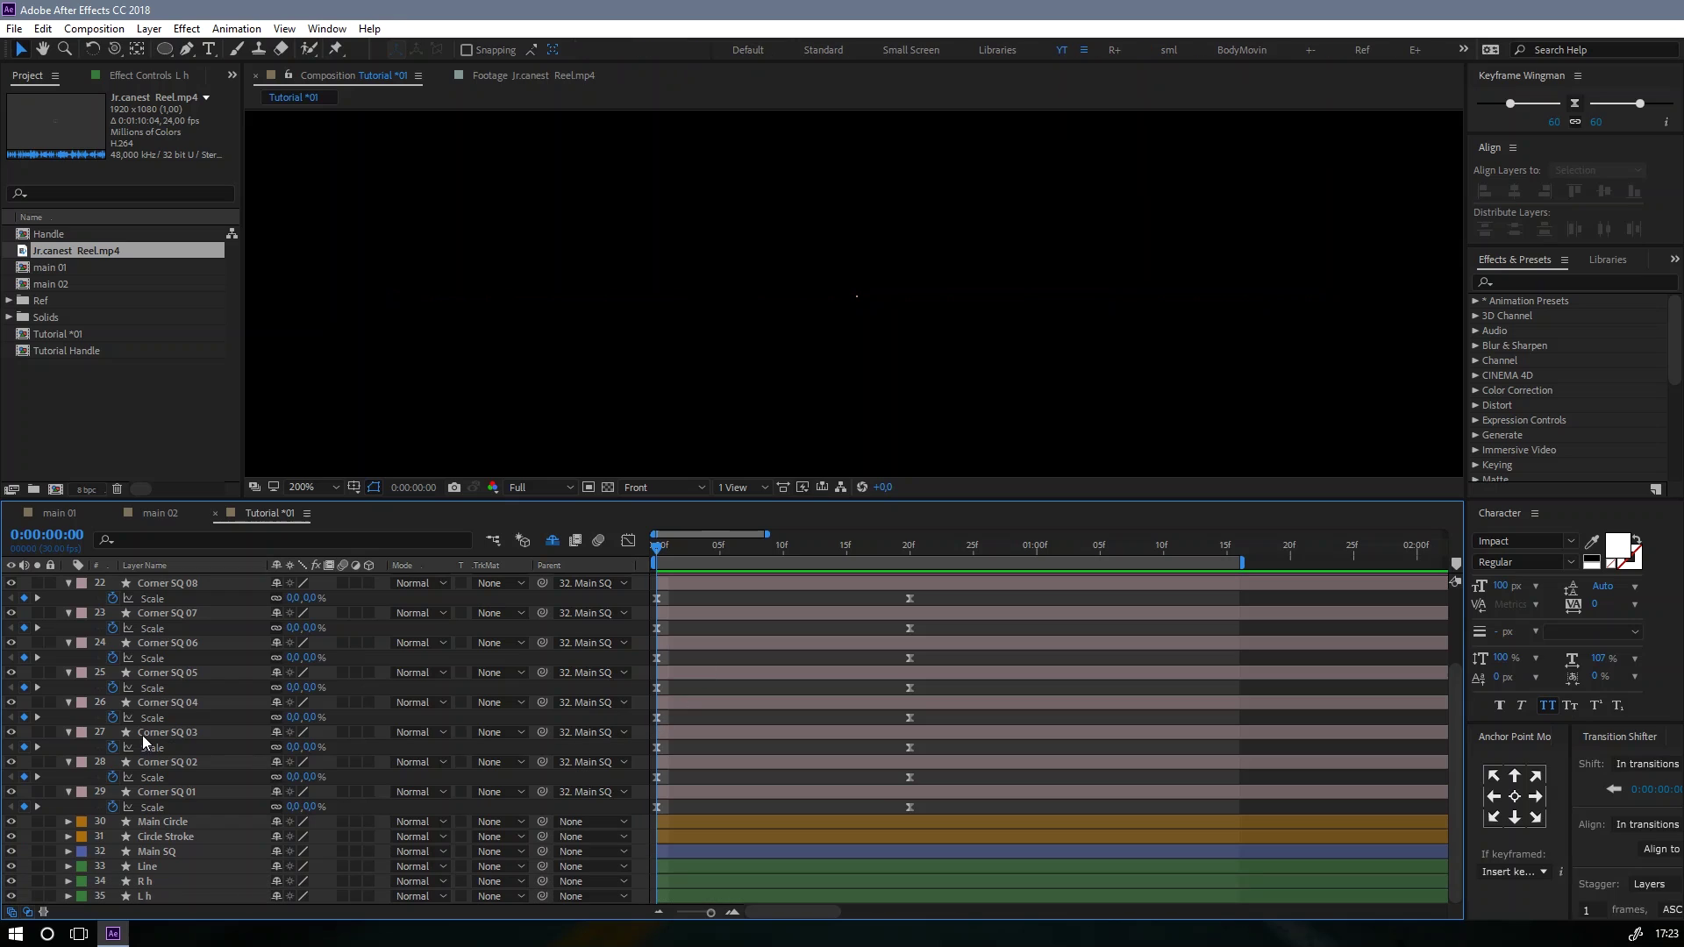
{"action": "mouse_move", "coordinate": [163, 796]}
{"action": "left_mouse_down"}
{"action": "mouse_move", "coordinate": [161, 689]}
{"action": "mouse_move", "coordinate": [56, 691]}
{"action": "left_mouse_up"}
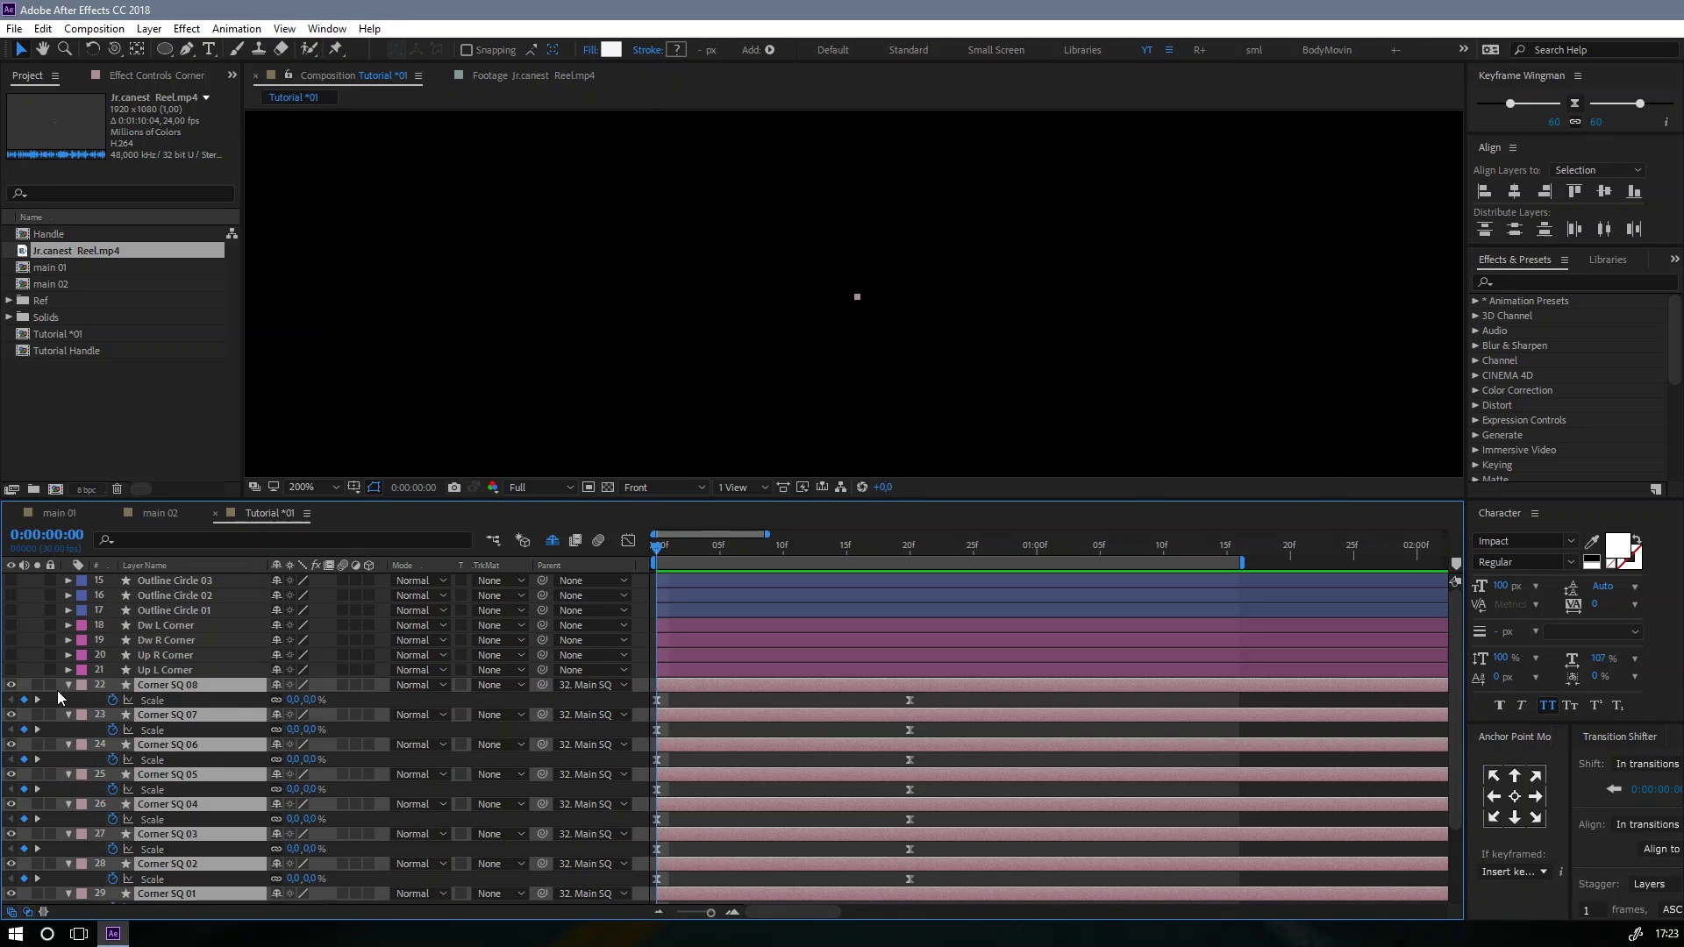
{"action": "left_click", "coordinate": [69, 686]}
Step: Make the Up L, Up R, Dw R and Dw L Corner layers visible and deselect all layers
{"action": "left_click", "coordinate": [187, 667]}
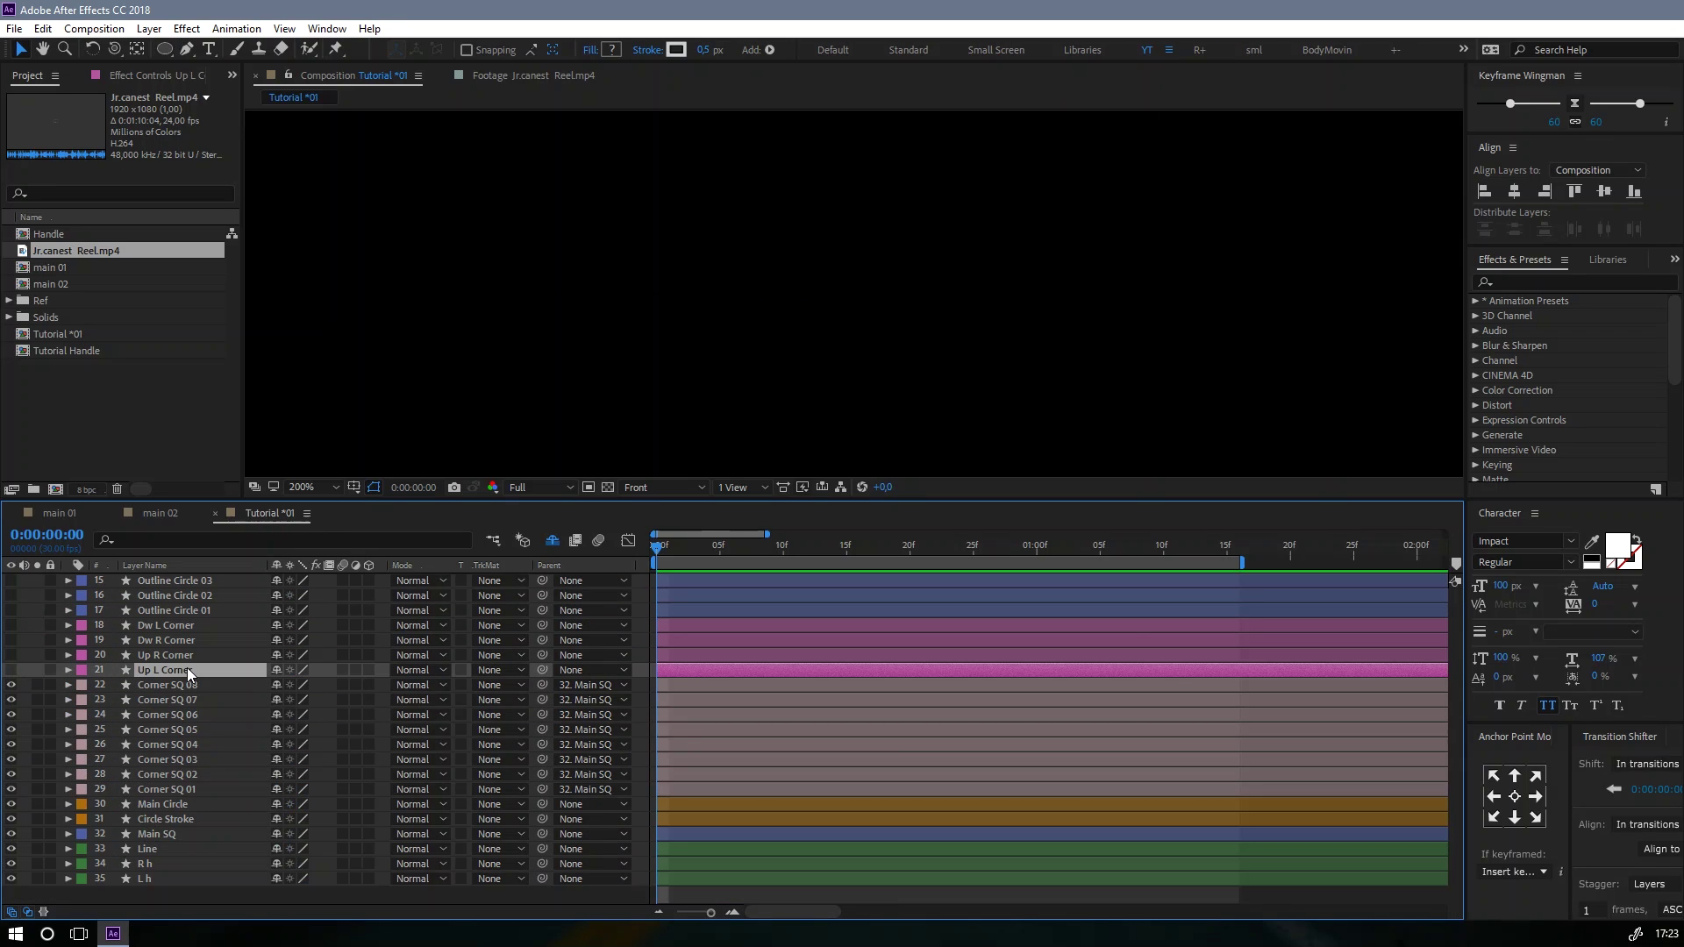
{"action": "left_click_drag", "start_coordinate": [12, 670], "coordinate": [10, 625]}
{"action": "left_click", "coordinate": [605, 290]}
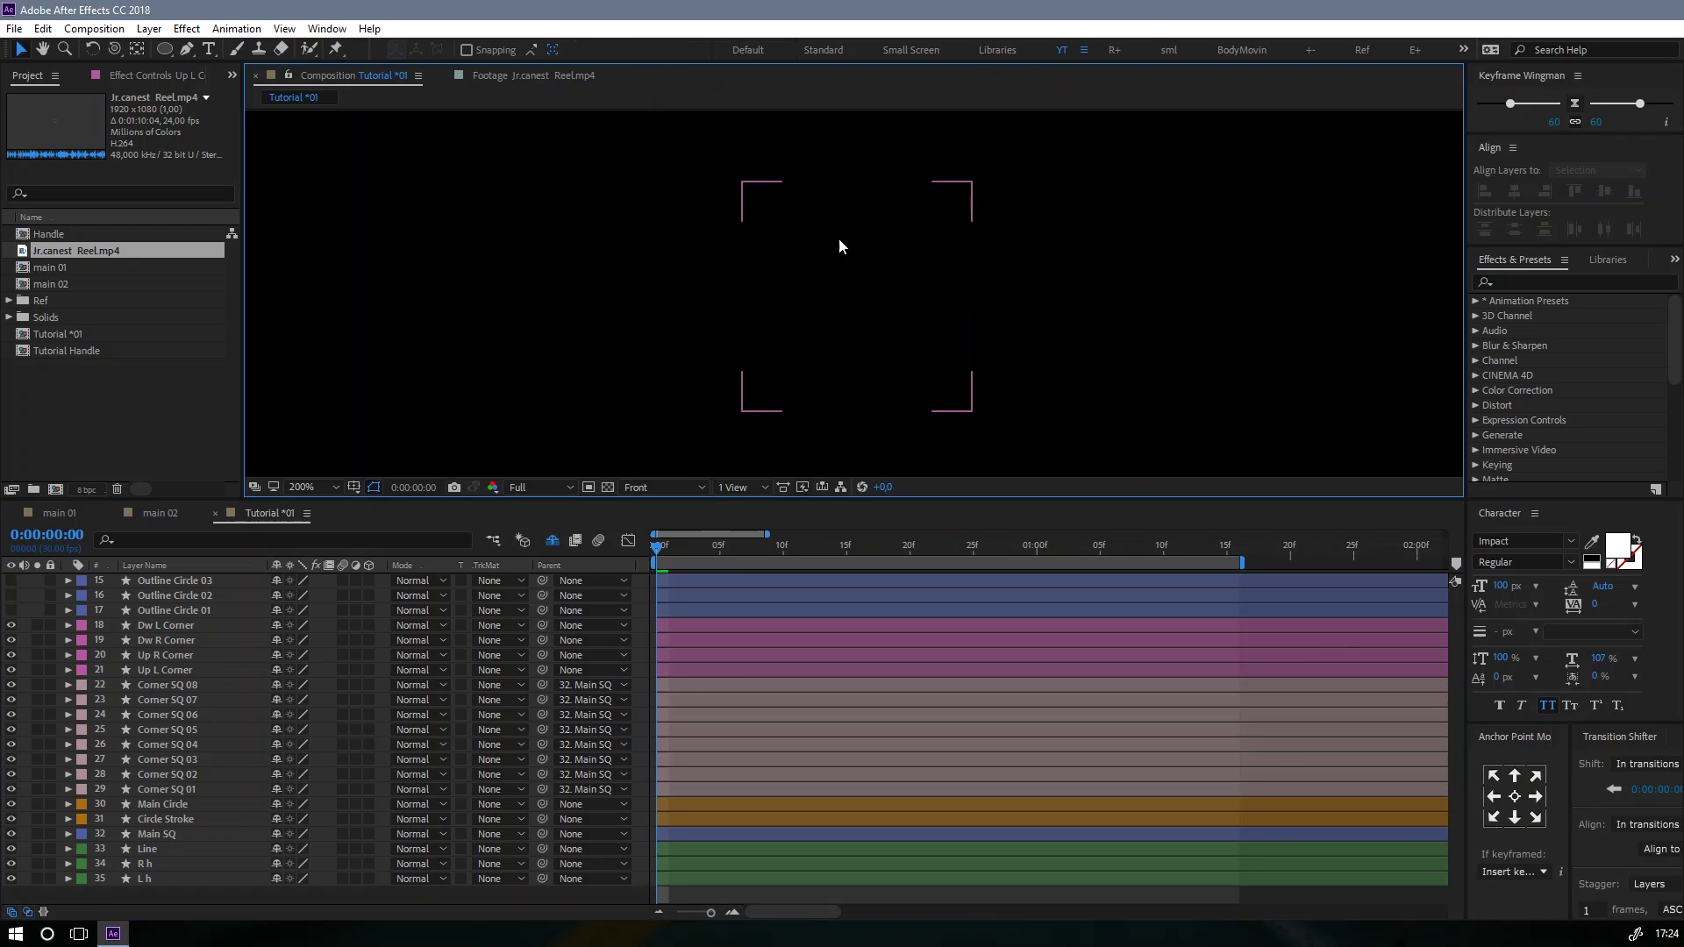
Step: Compare the bounds of Up L Corner with those of Main SQ at 0:00:01:01
{"action": "left_click", "coordinate": [144, 670]}
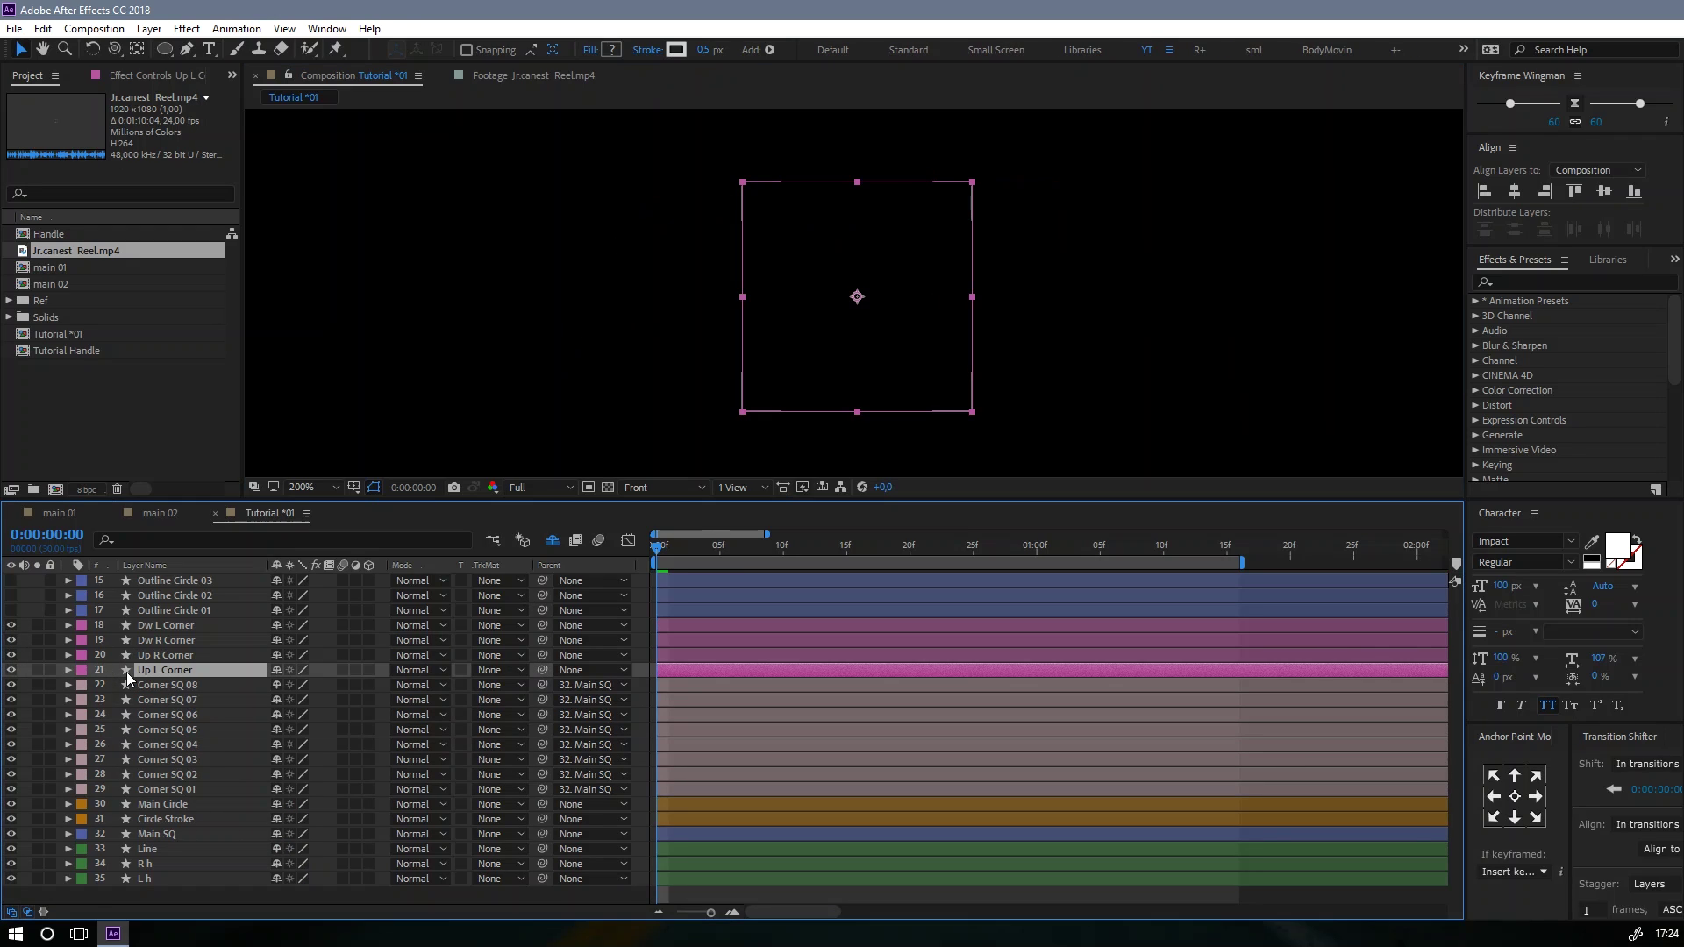
{"action": "left_click", "coordinate": [160, 835]}
{"action": "left_click", "coordinate": [1050, 554]}
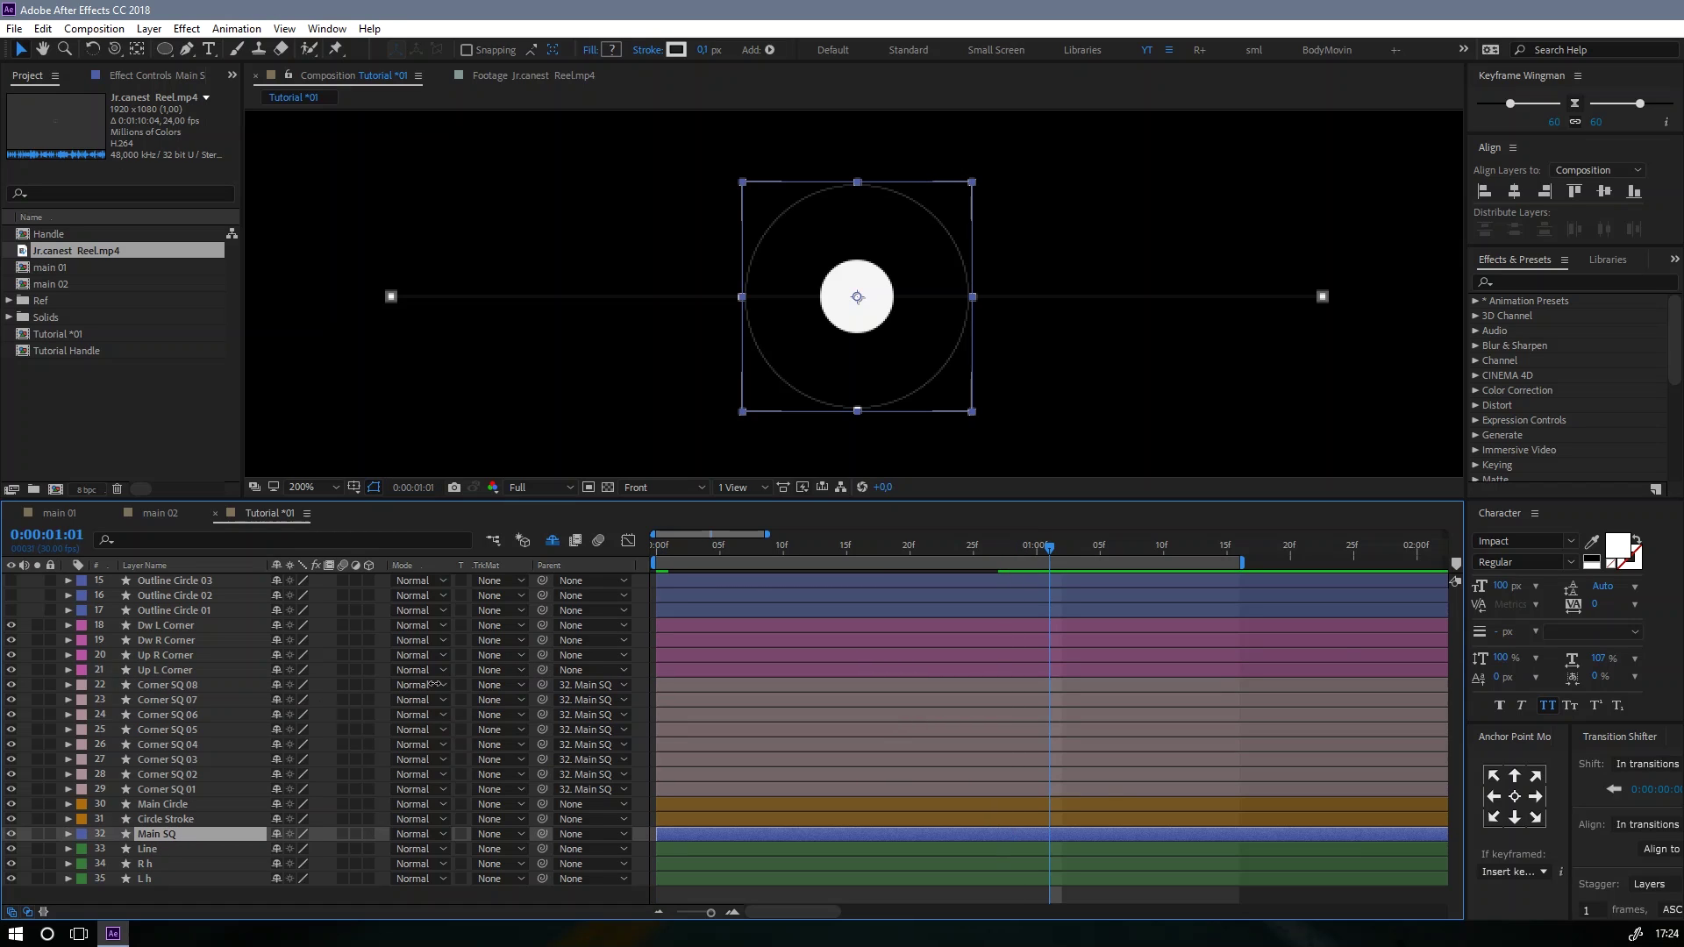
Step: Examine how Up L Corner is built by switching its Trim Paths 1 off and on and checking the layer in solo
{"action": "left_click", "coordinate": [151, 670]}
{"action": "left_click", "coordinate": [69, 670]}
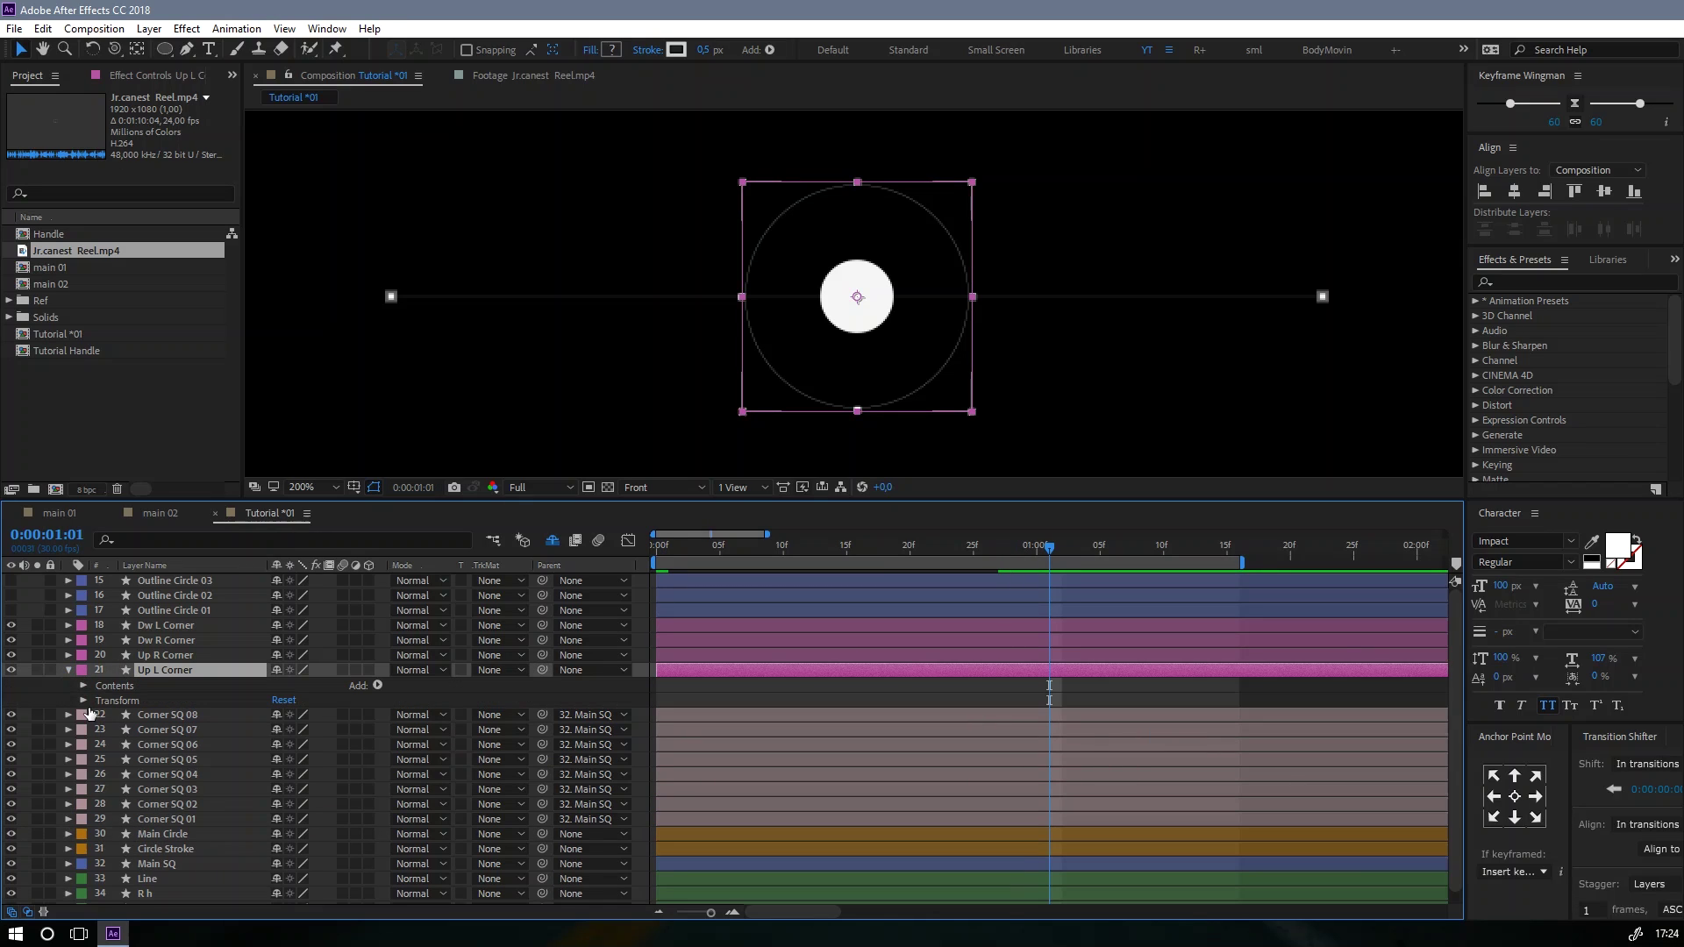
{"action": "left_click", "coordinate": [83, 685]}
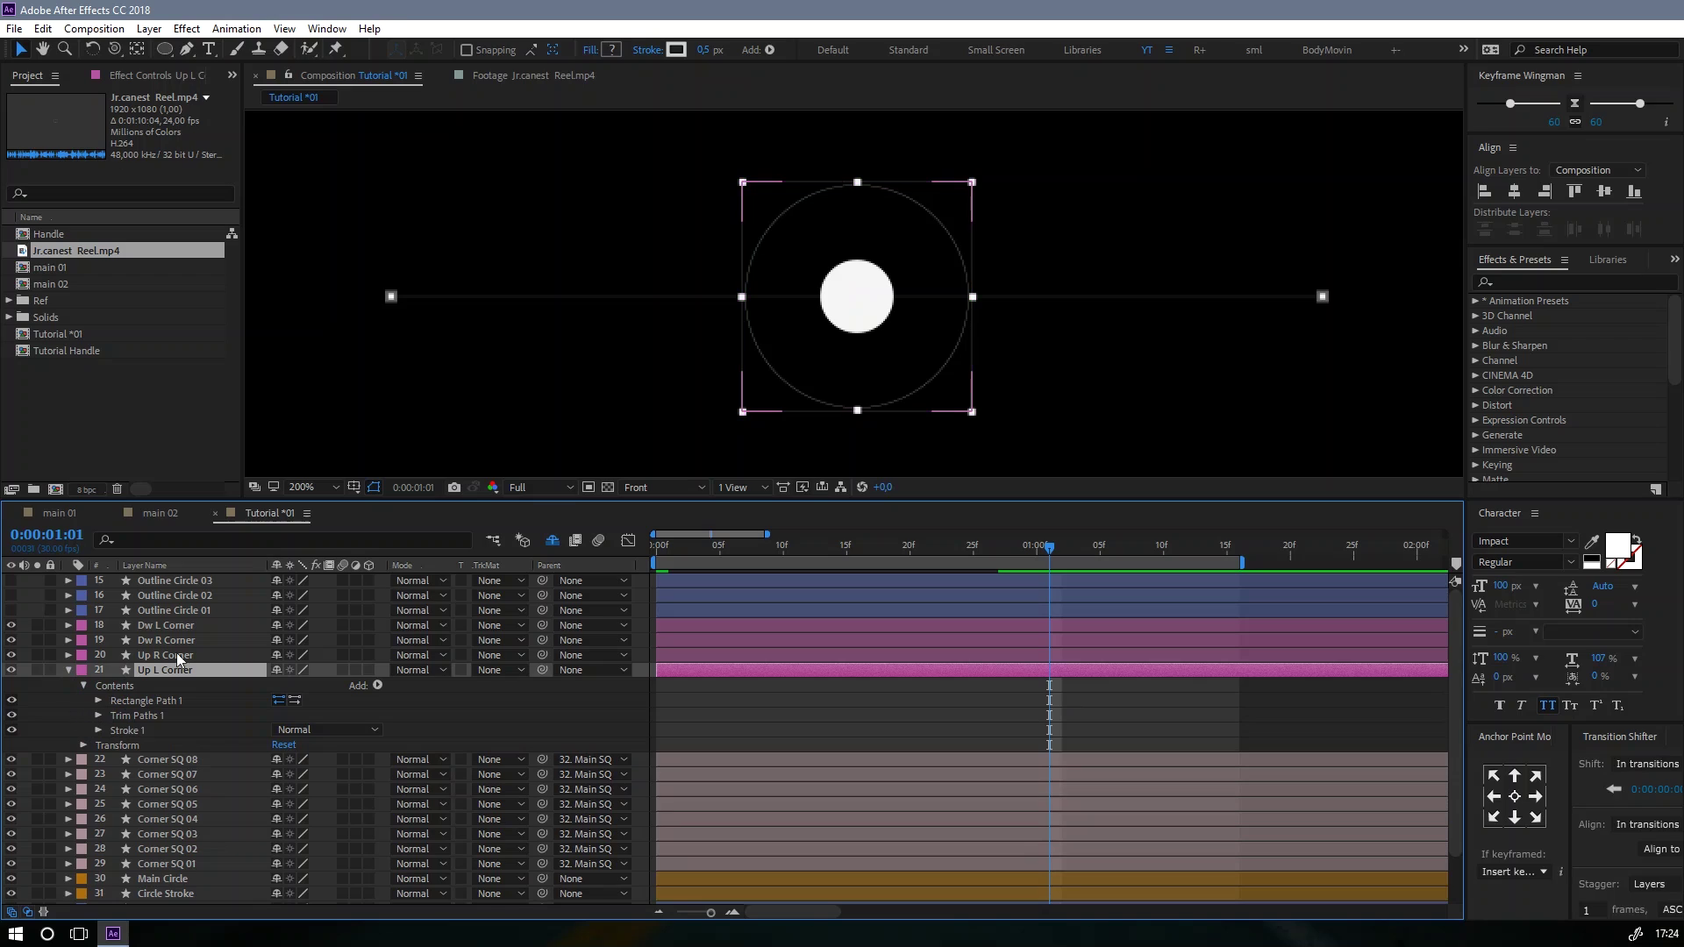
{"action": "left_click", "coordinate": [744, 210]}
{"action": "left_click", "coordinate": [132, 714]}
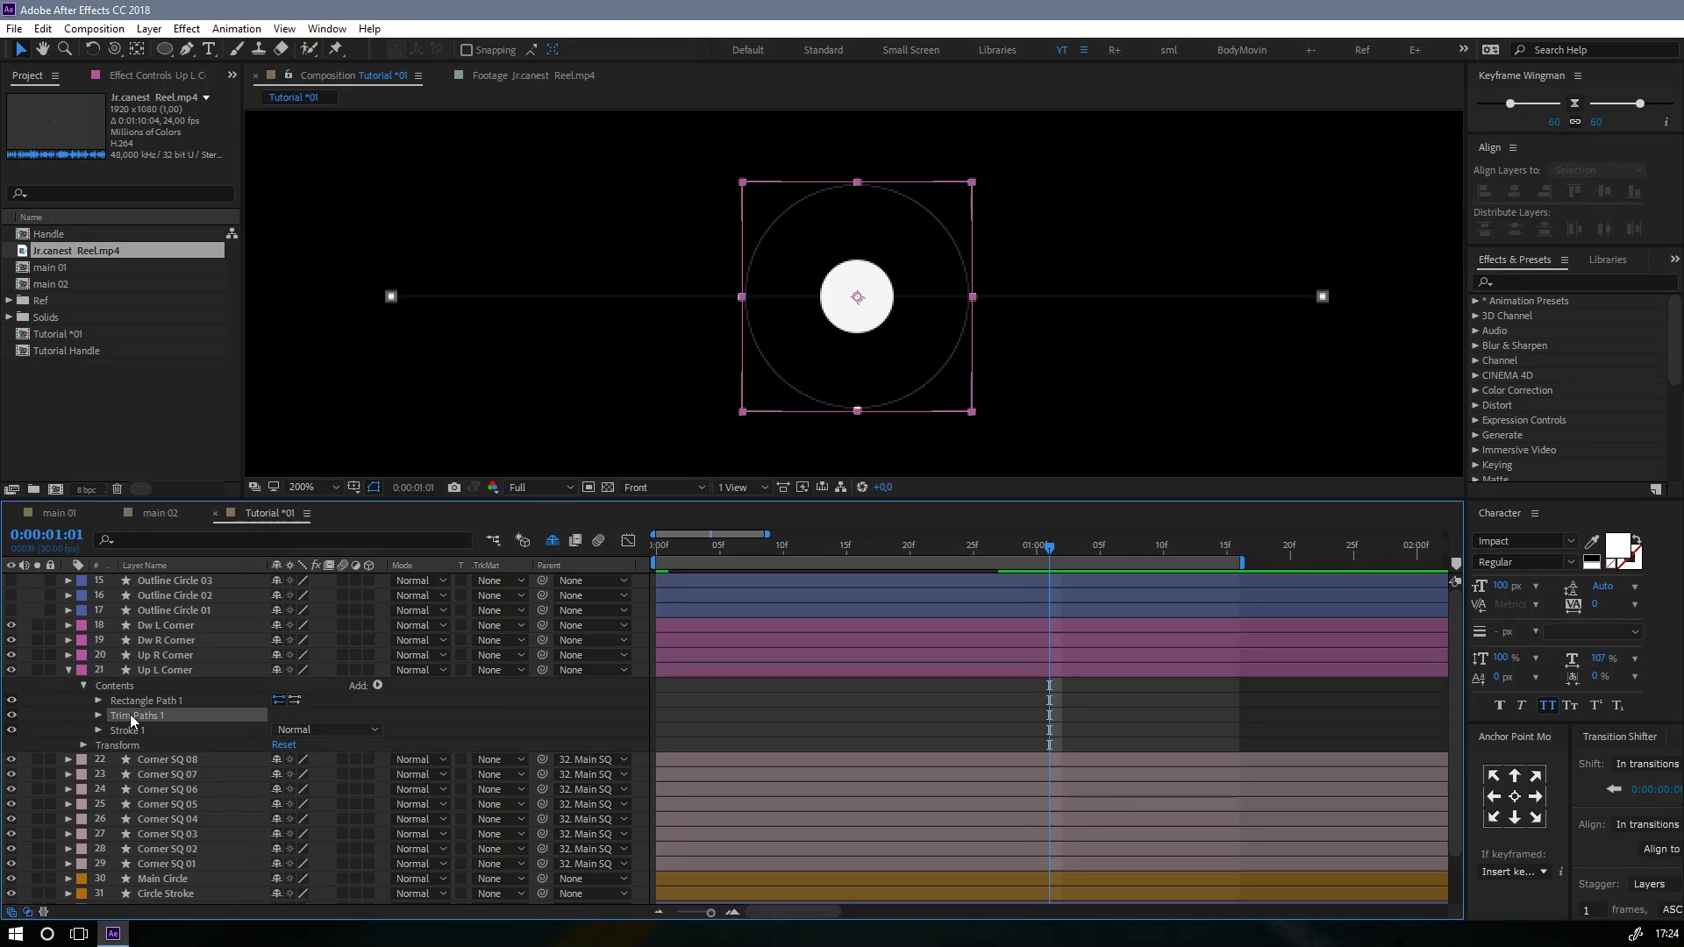
{"action": "left_click", "coordinate": [64, 701]}
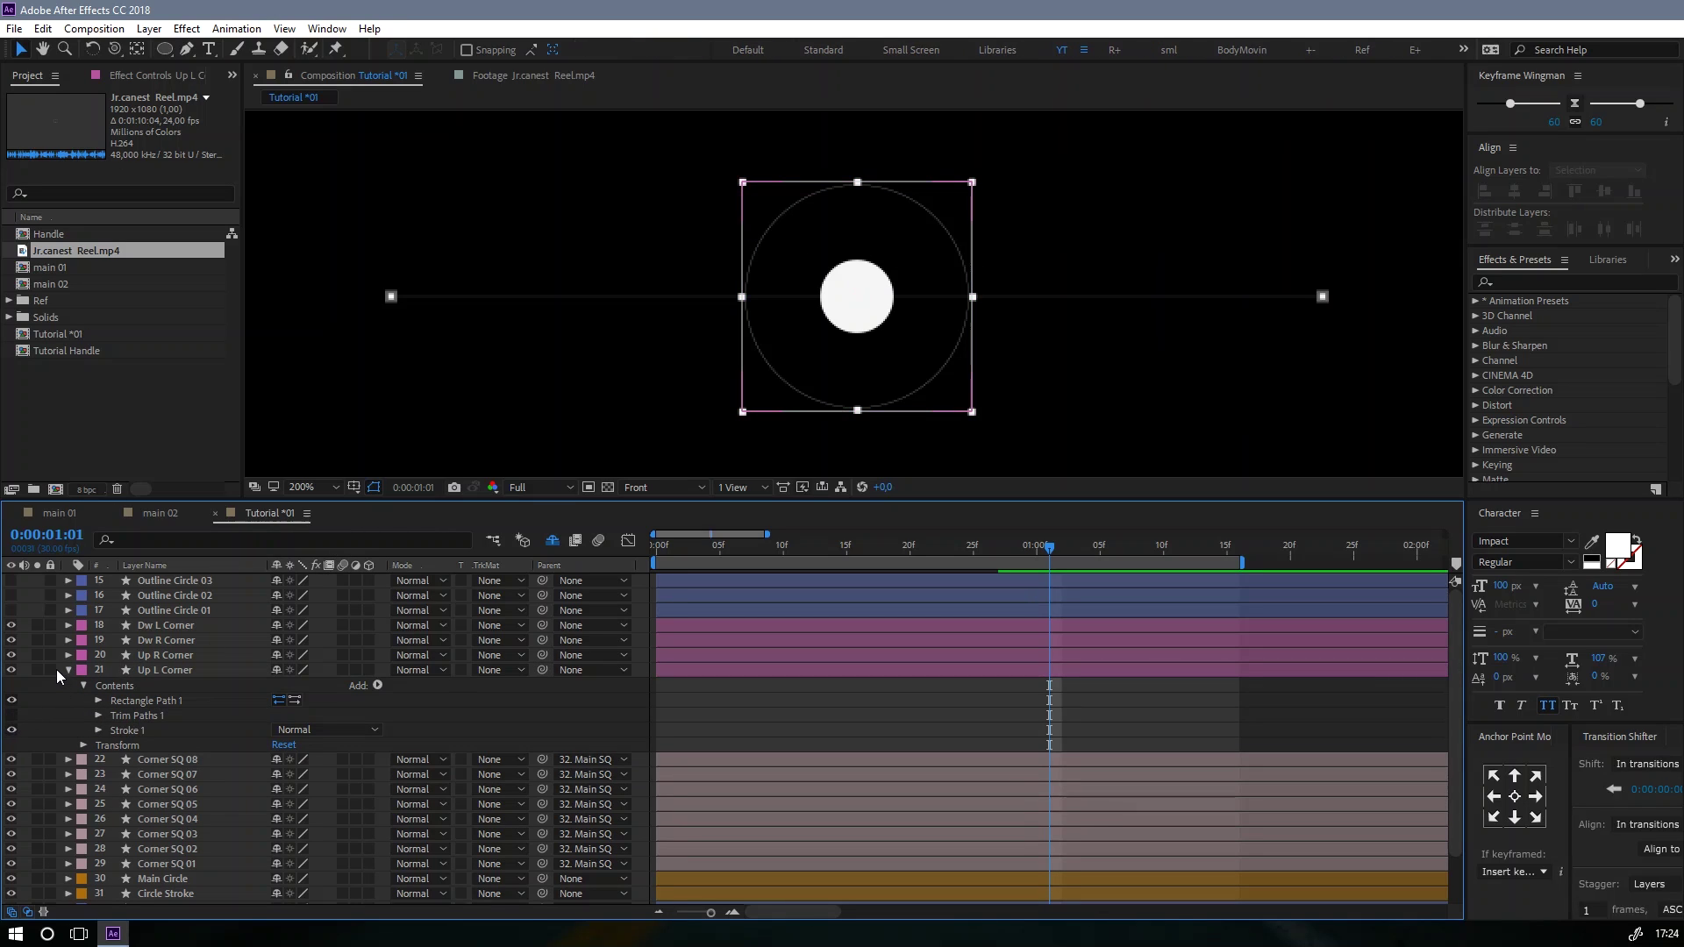
{"action": "left_click", "coordinate": [11, 714]}
{"action": "left_click", "coordinate": [11, 715]}
{"action": "left_click", "coordinate": [11, 714]}
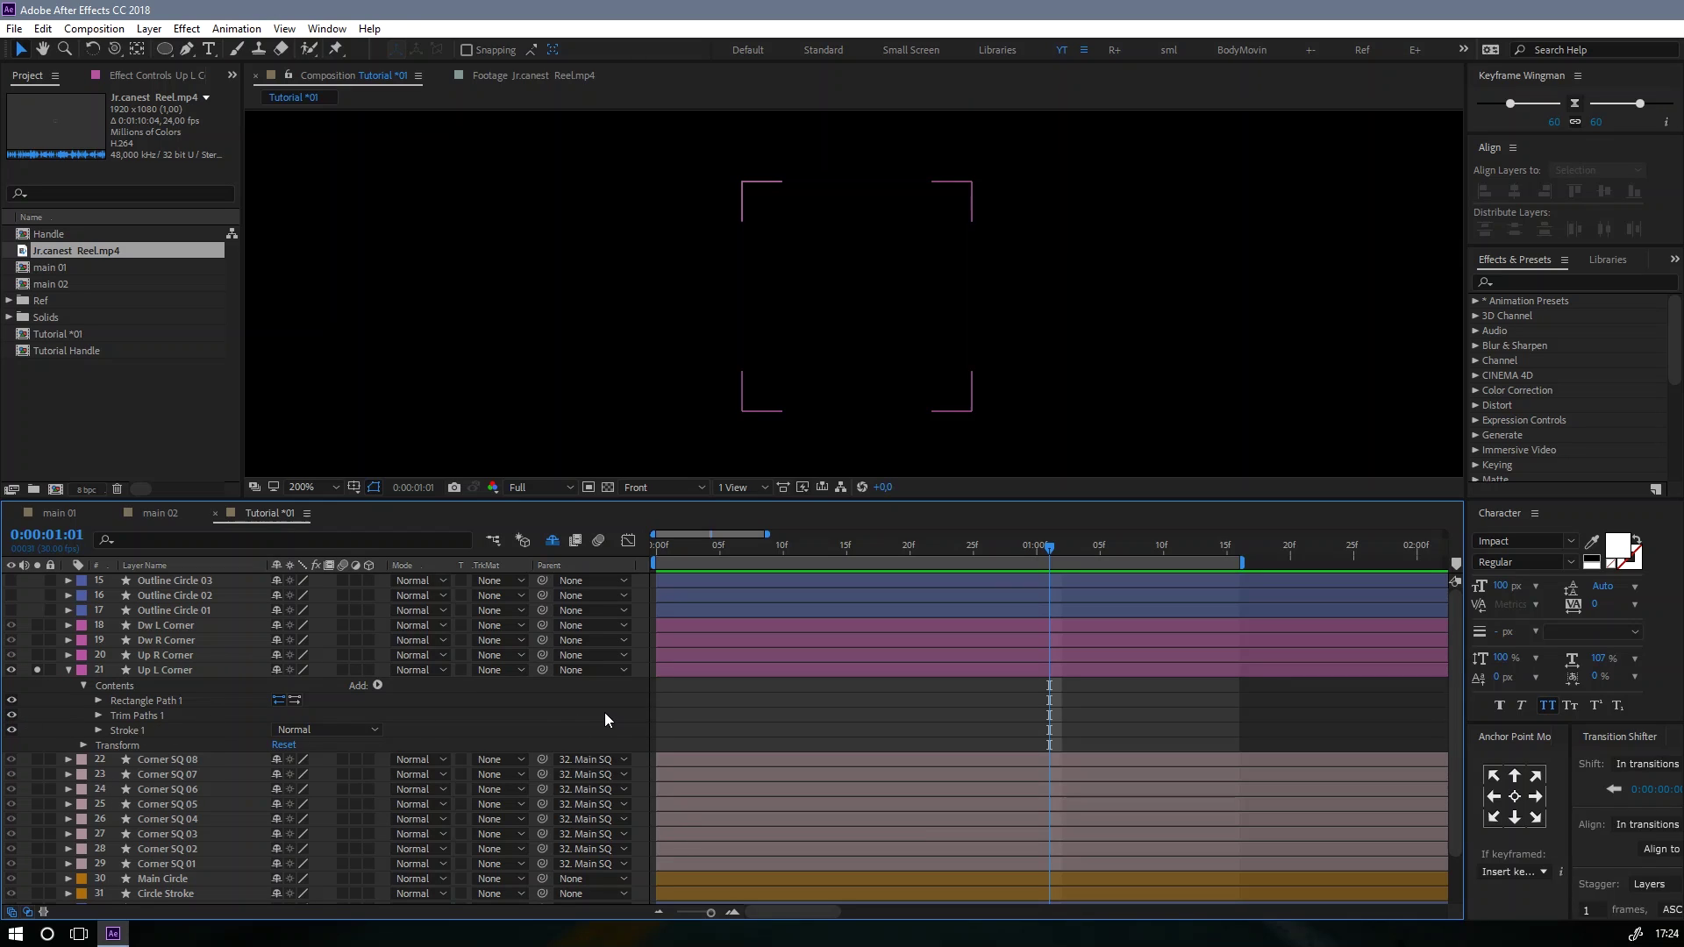
{"action": "left_click", "coordinate": [37, 669]}
{"action": "left_click", "coordinate": [69, 669]}
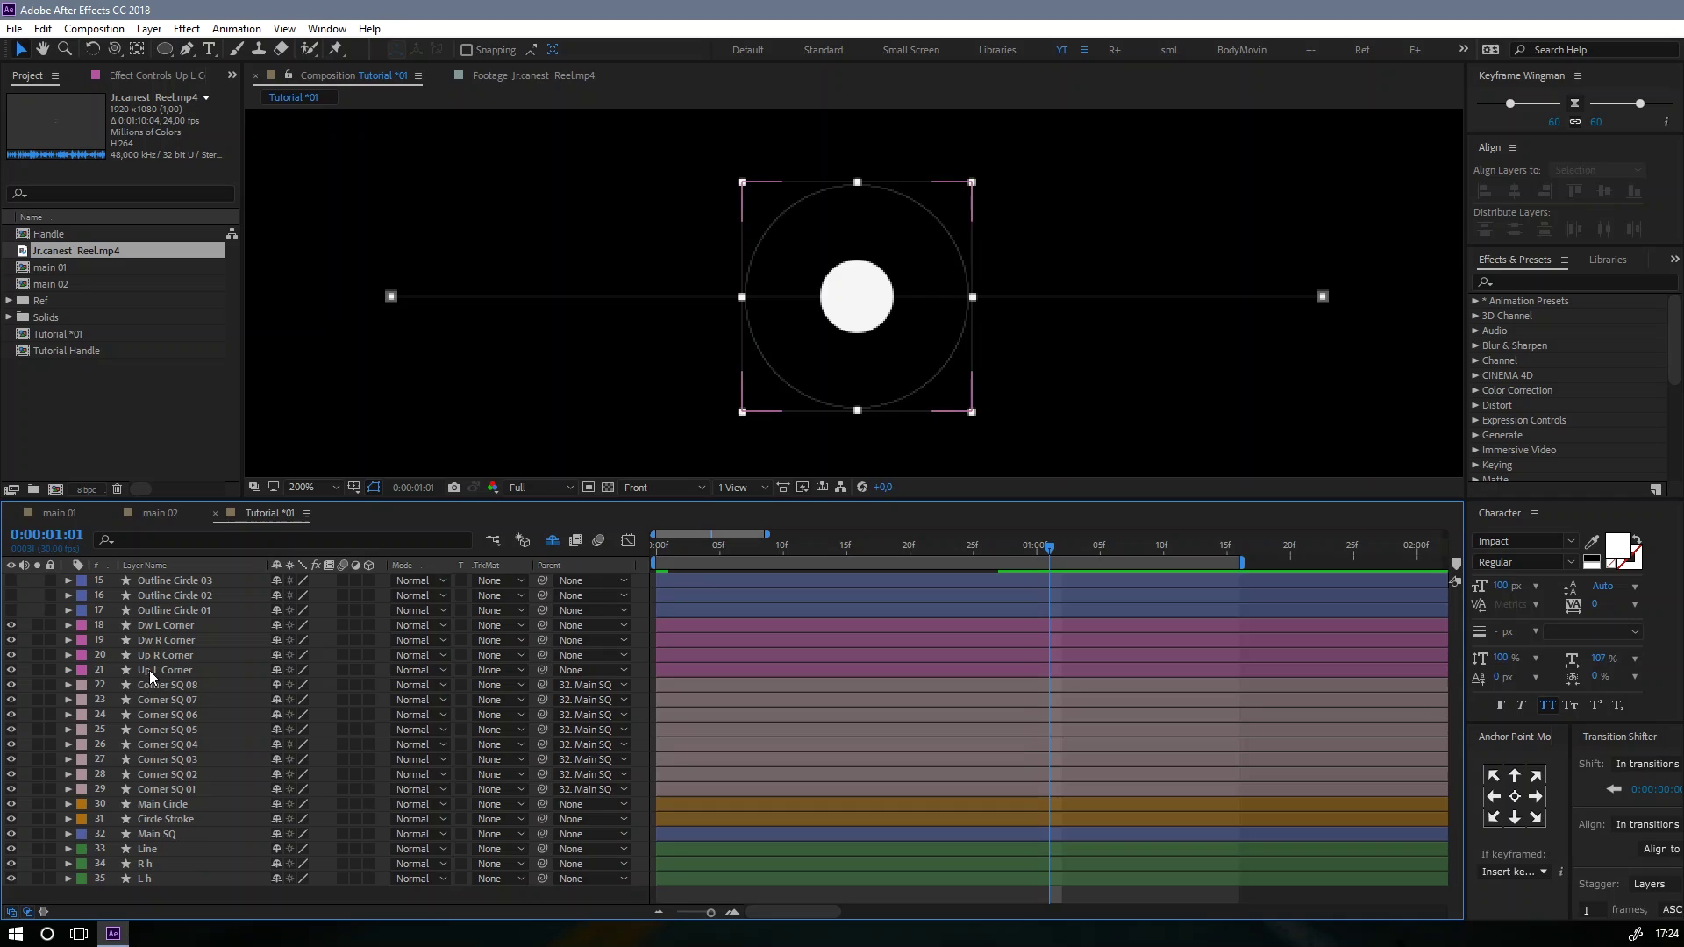
Step: Parent the Up L, Up R, Dw R and Dw L Corner layers to Main SQ
{"action": "left_click", "coordinate": [149, 670]}
{"action": "left_click", "coordinate": [176, 625], "text": "shift"}
{"action": "left_click_drag", "start_coordinate": [691, 550], "coordinate": [603, 565]}
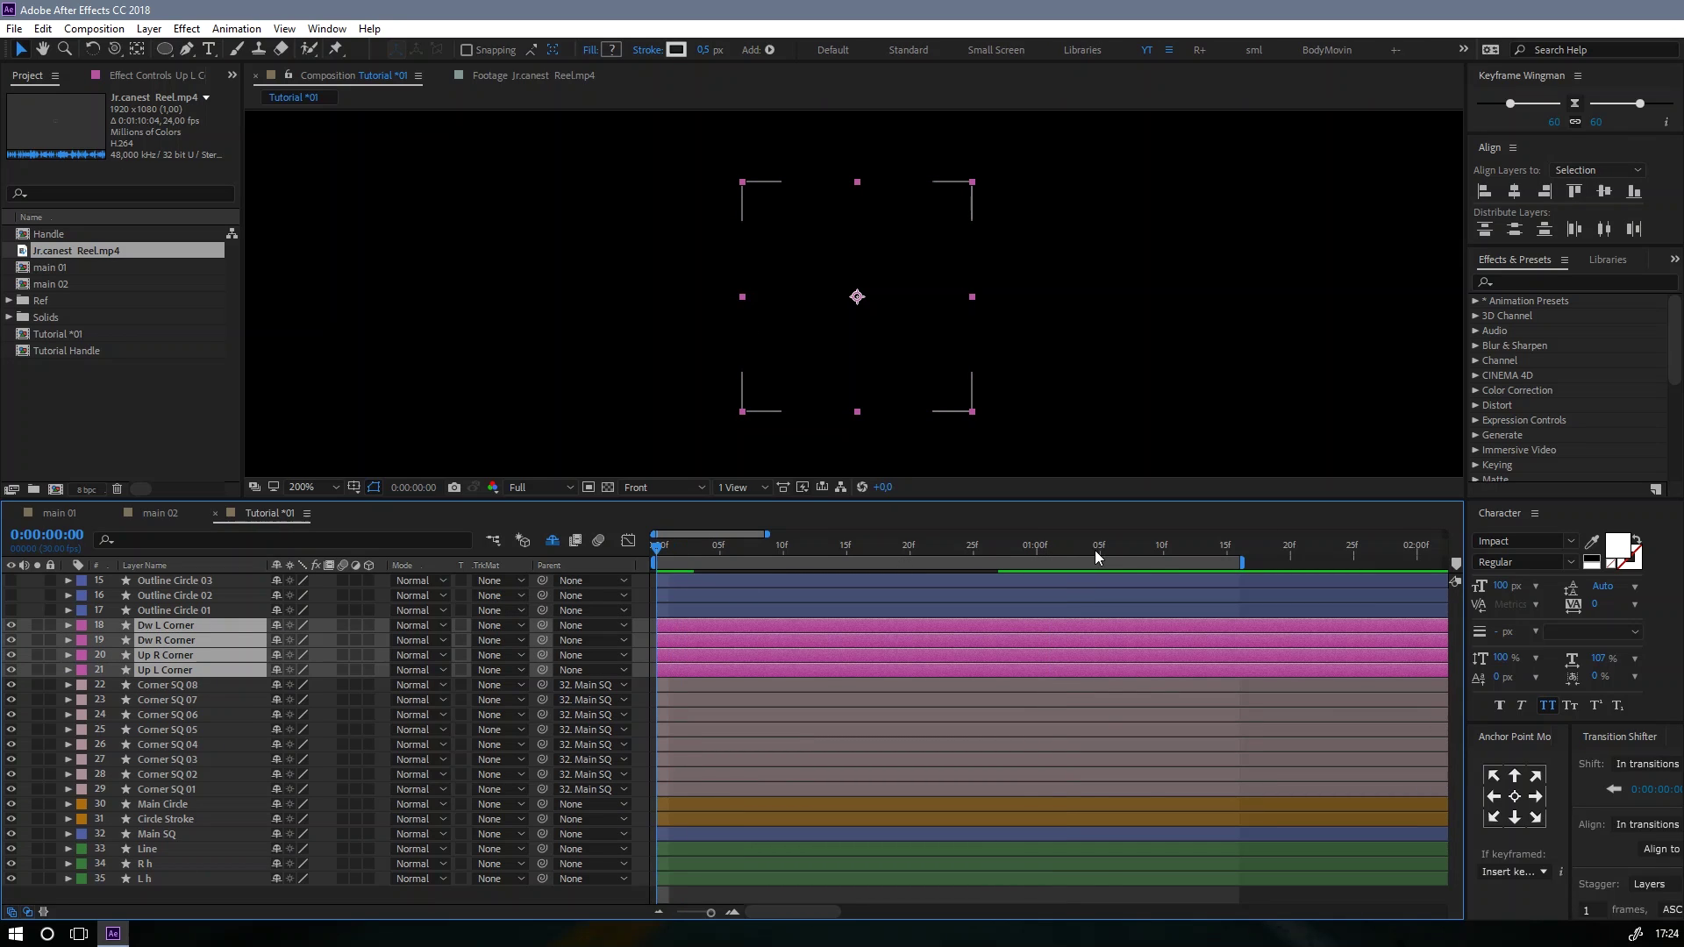
{"action": "key", "text": "space"}
{"action": "left_click_drag", "start_coordinate": [539, 625], "coordinate": [166, 834]}
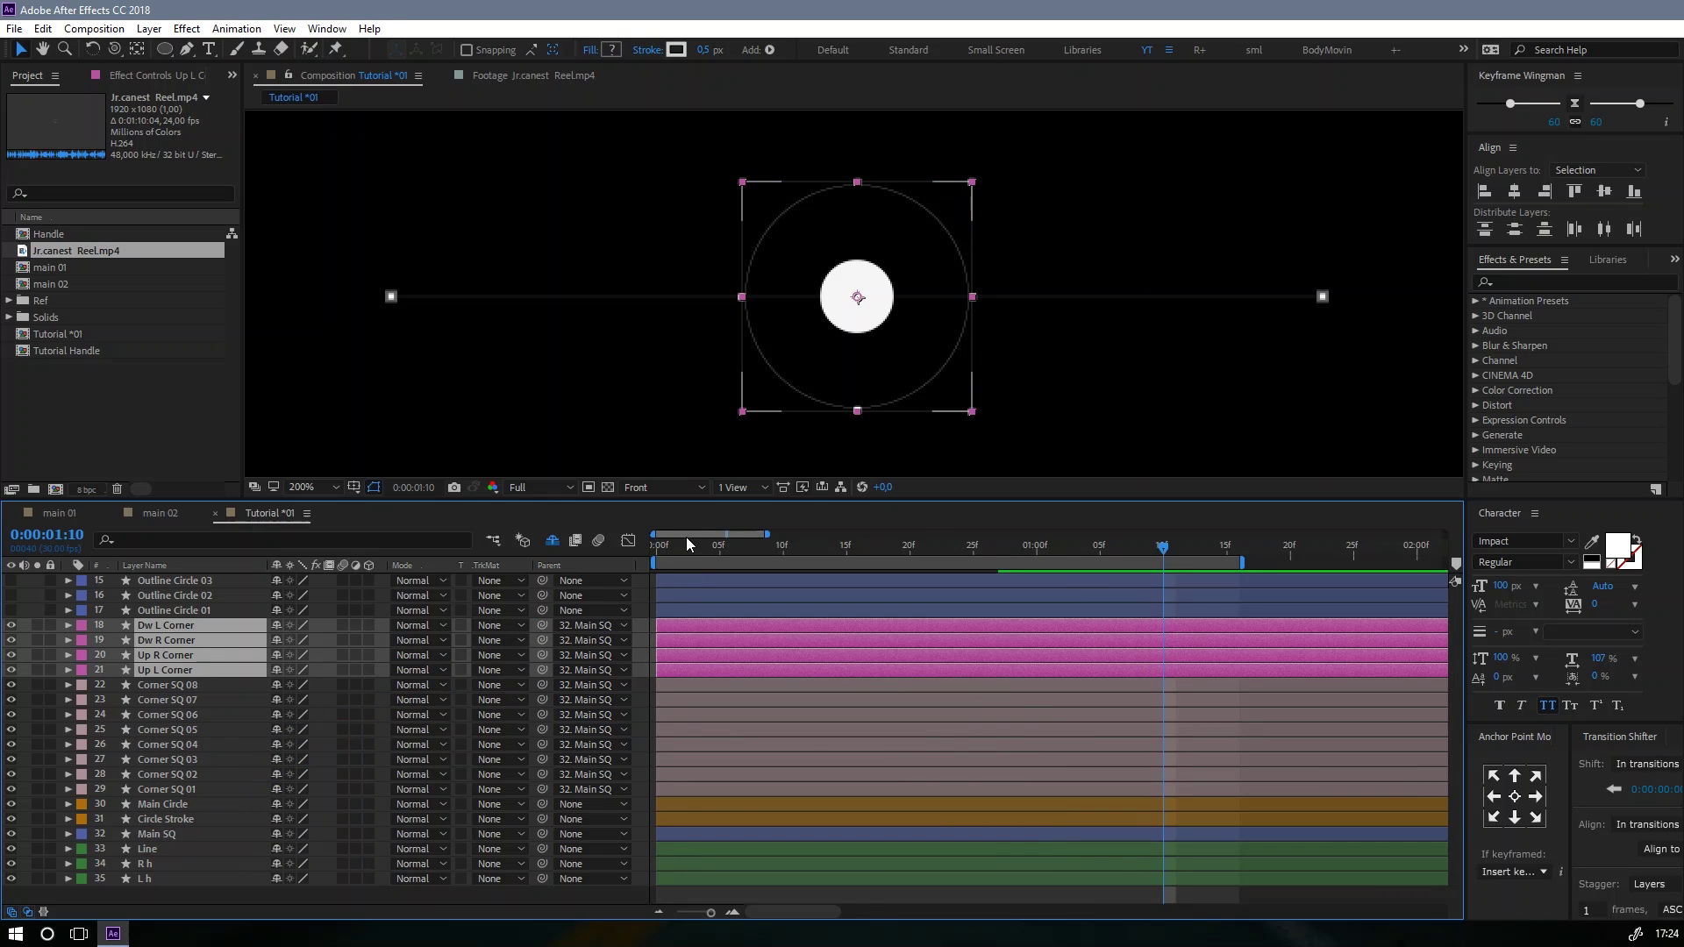
Step: Scrub the animation from frame 0 to frame 10 to check how the corner brackets follow Main SQ
{"action": "left_click_drag", "start_coordinate": [677, 550], "coordinate": [570, 568]}
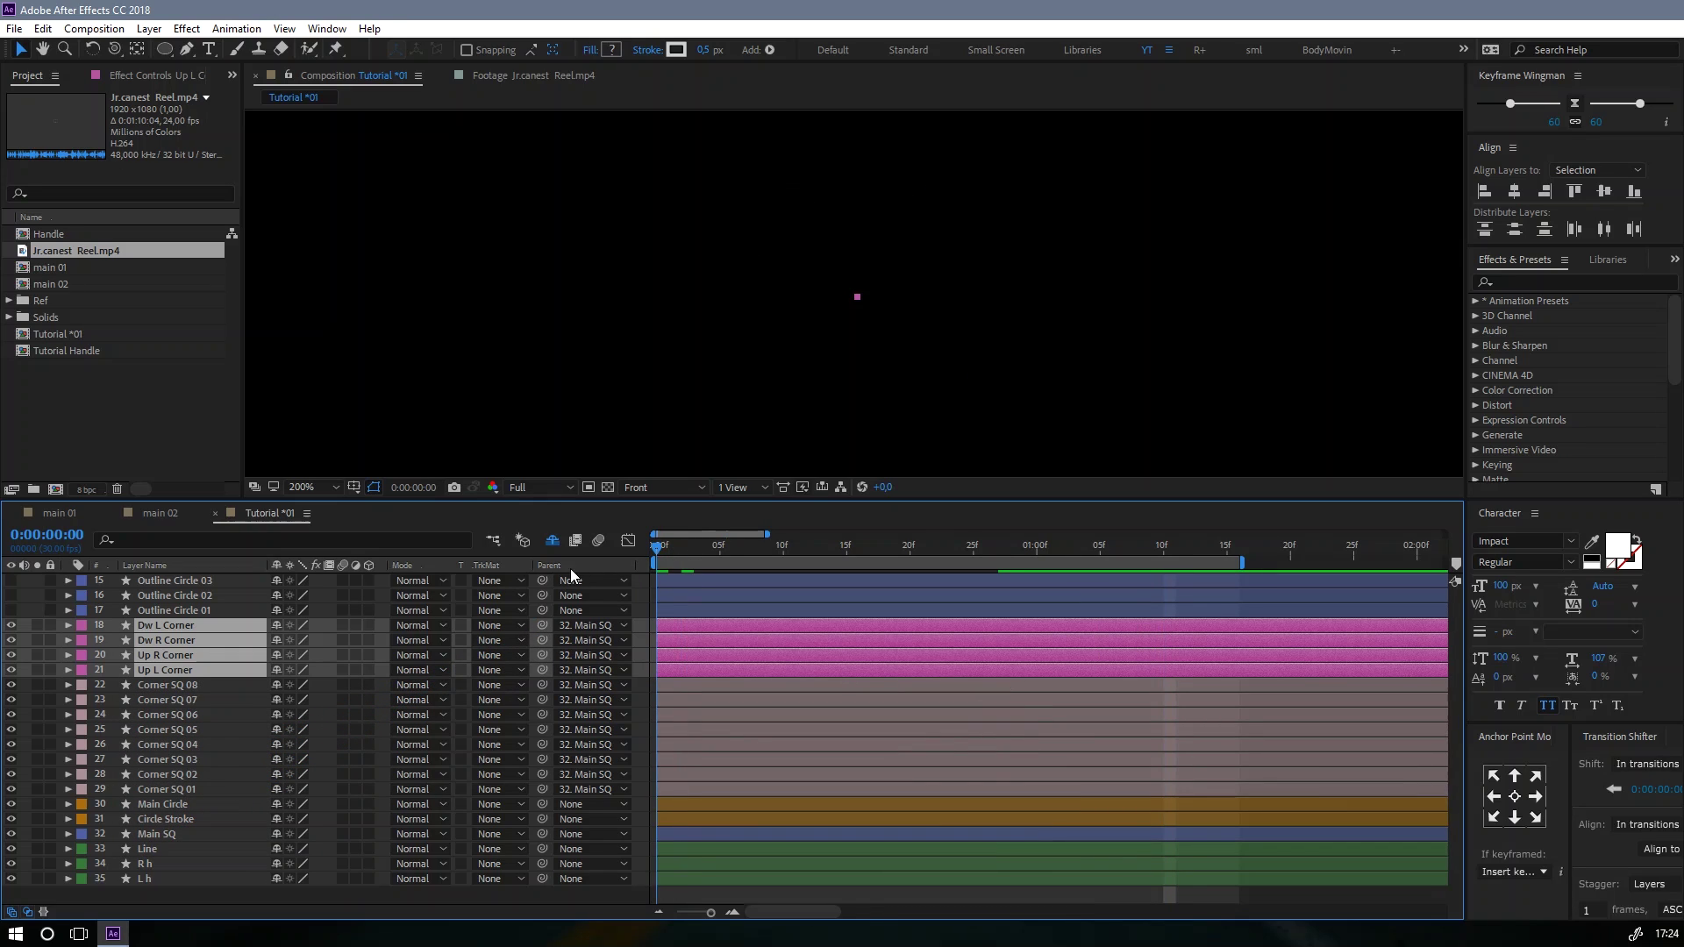
{"action": "left_click", "coordinate": [638, 670]}
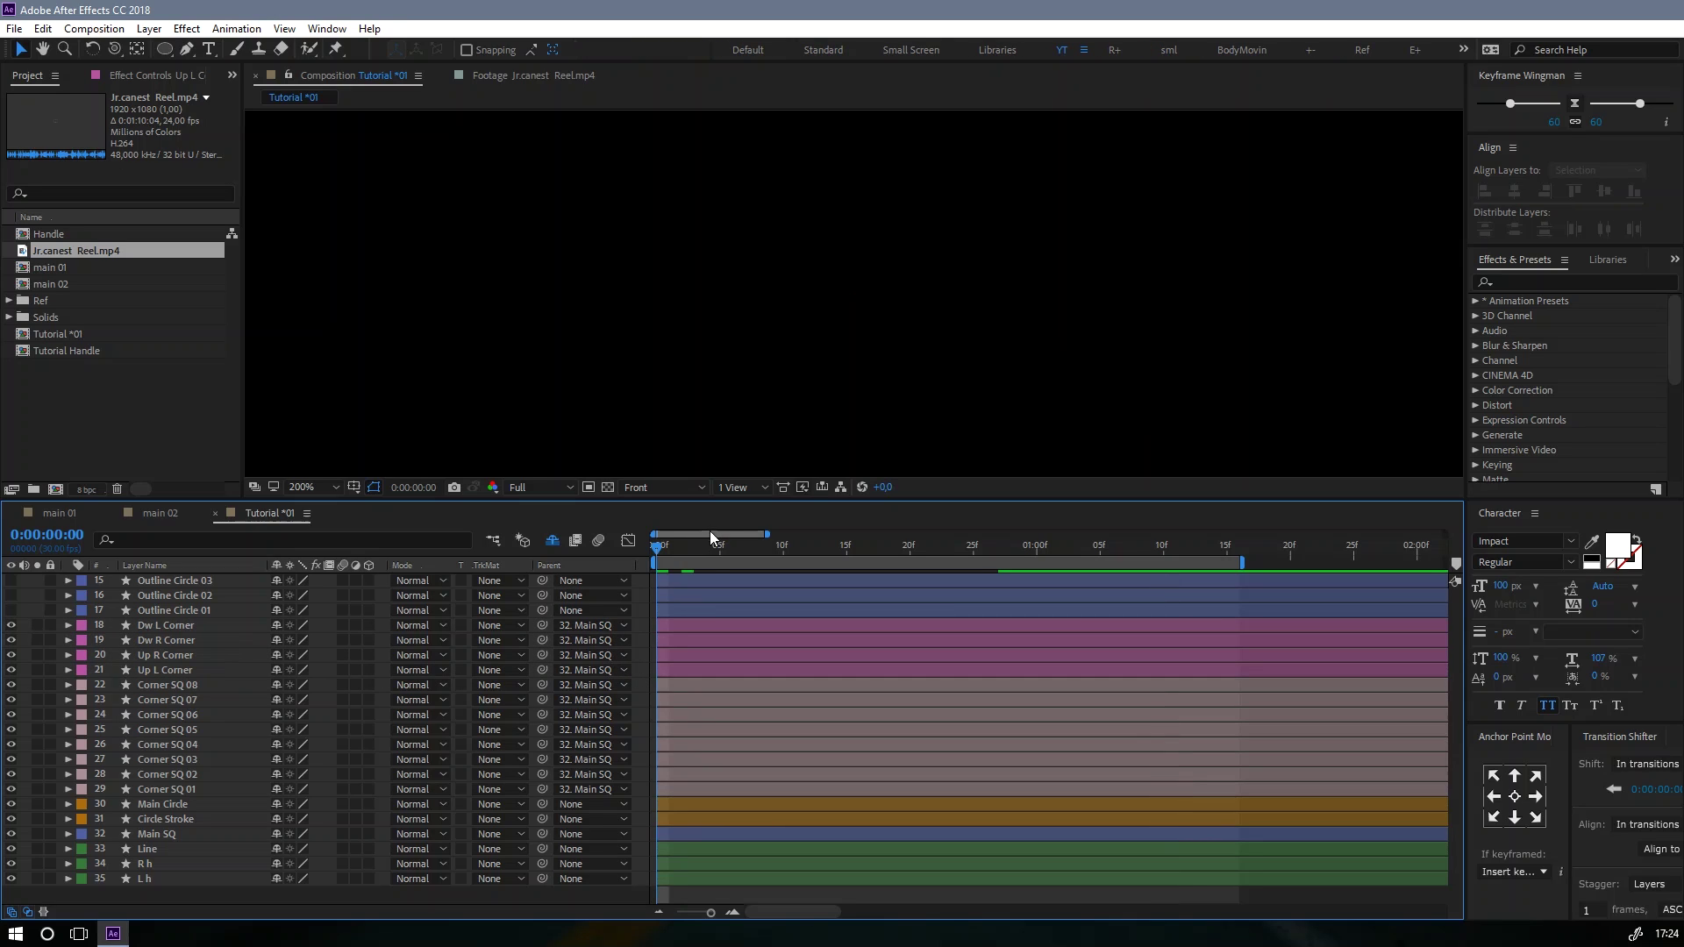
{"action": "left_click_drag", "start_coordinate": [712, 548], "coordinate": [783, 550]}
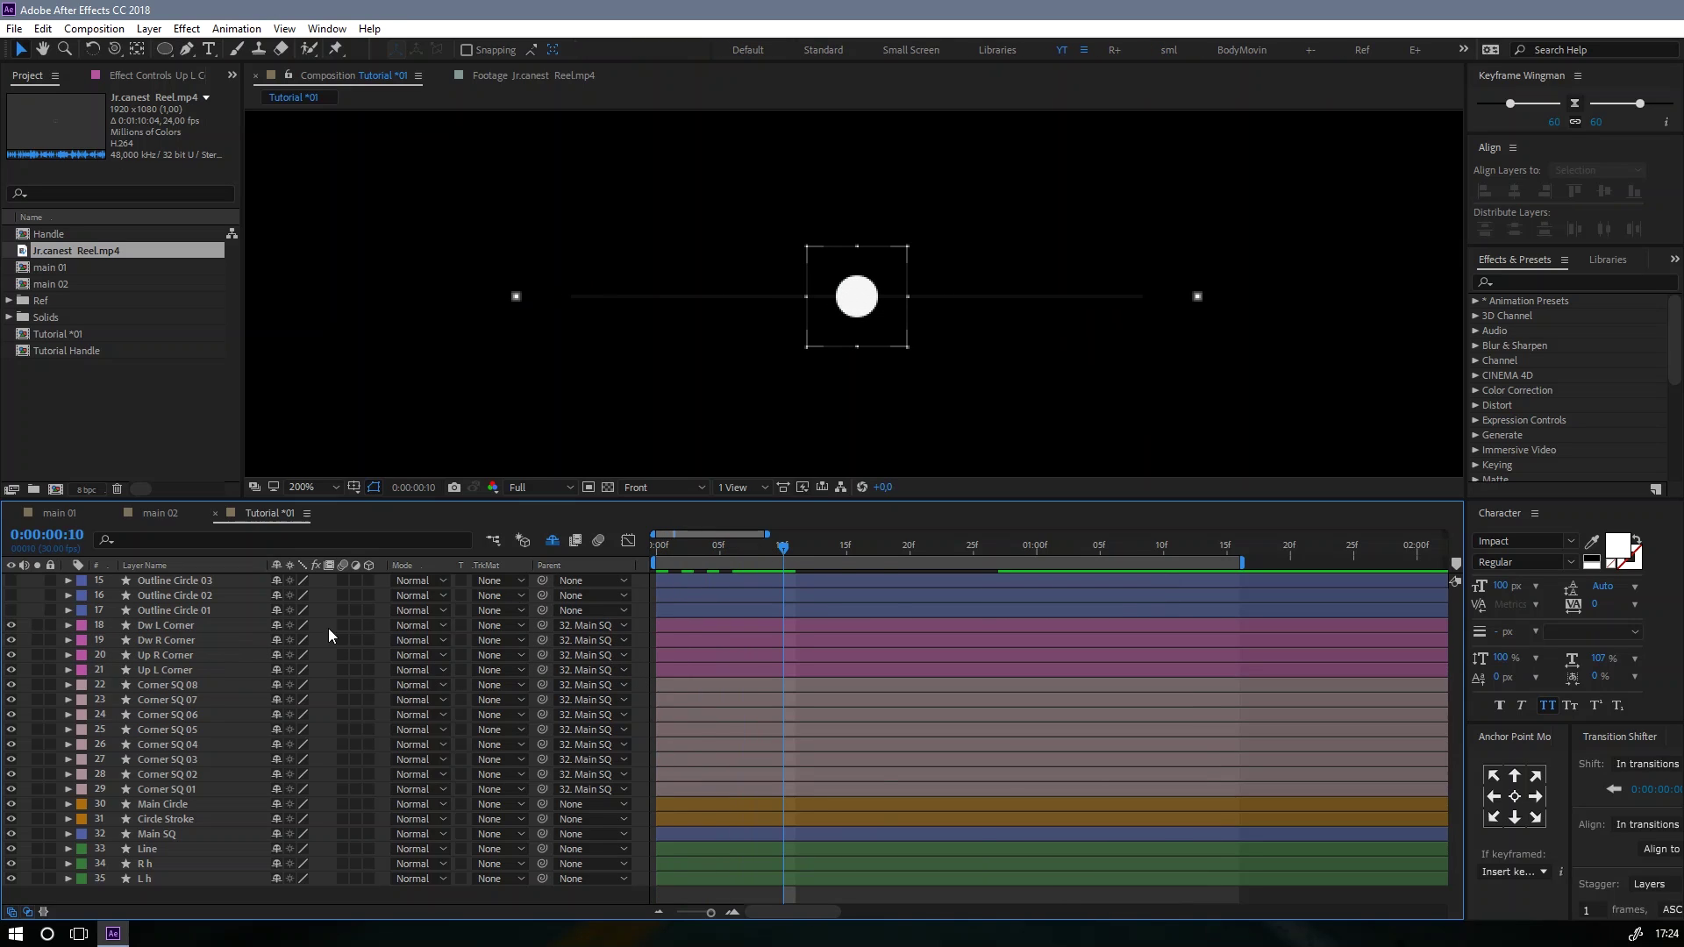
Step: Add Rotation keyframes to the four bracket Corner layers at frames 0 and 25
{"action": "left_click", "coordinate": [140, 670]}
{"action": "left_click", "coordinate": [166, 629], "text": "shift"}
{"action": "key", "text": "r"}
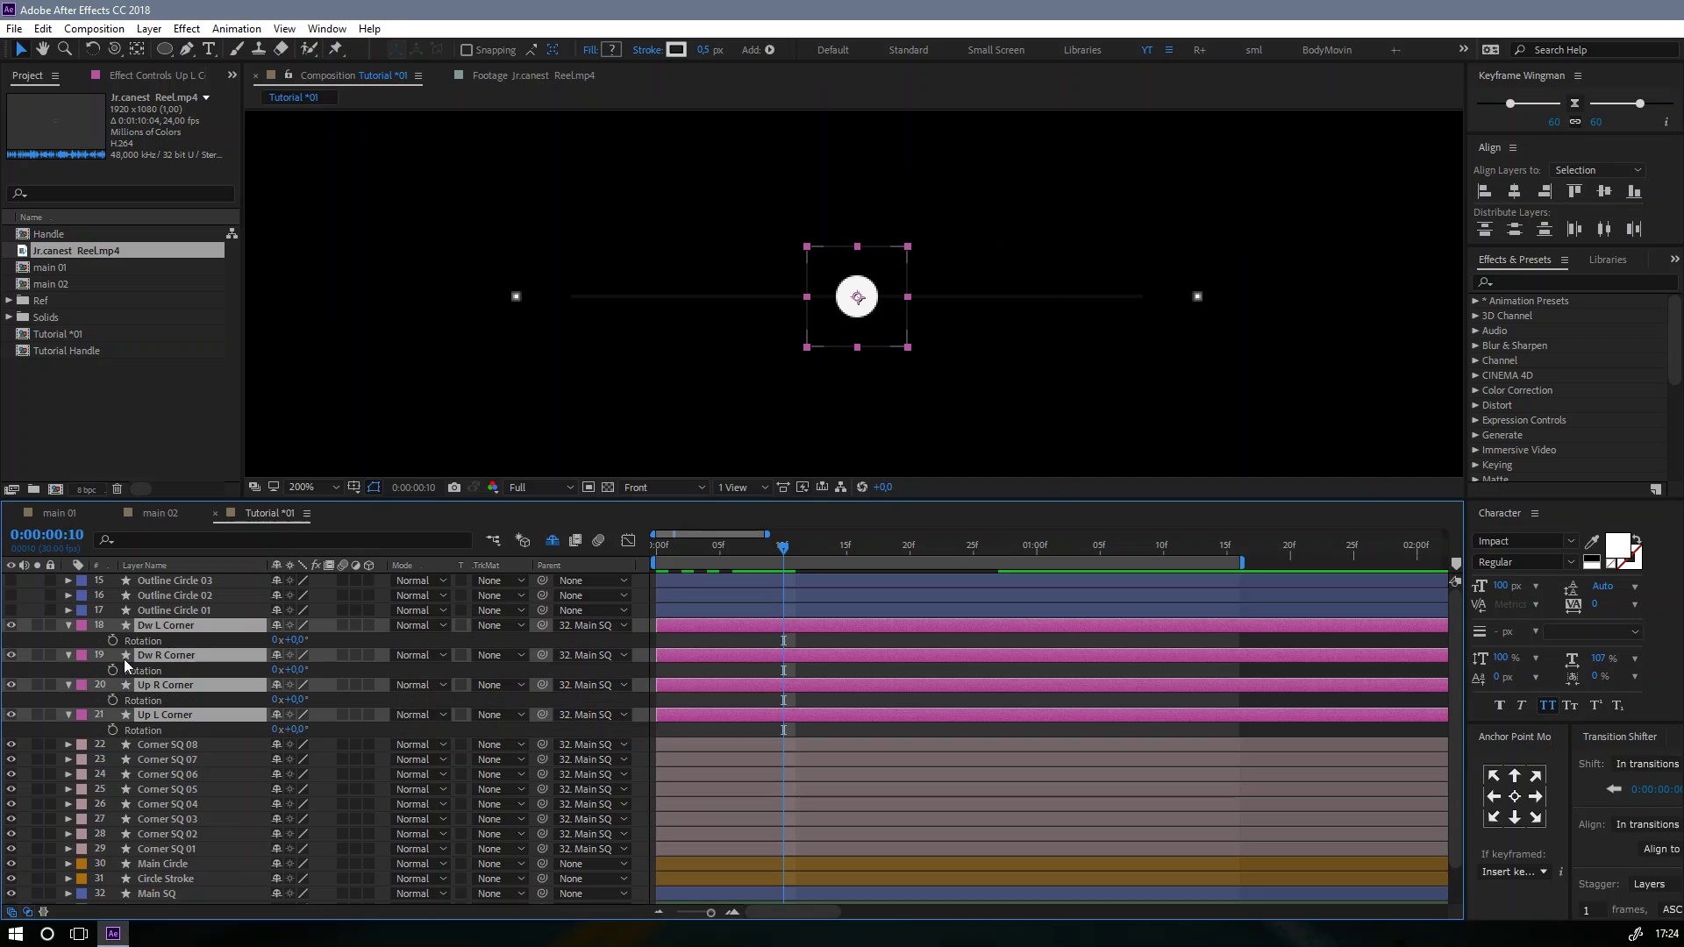
{"action": "key", "text": "alt+shift+r"}
{"action": "left_click_drag", "start_coordinate": [783, 640], "coordinate": [666, 651]}
{"action": "left_click", "coordinate": [970, 554]}
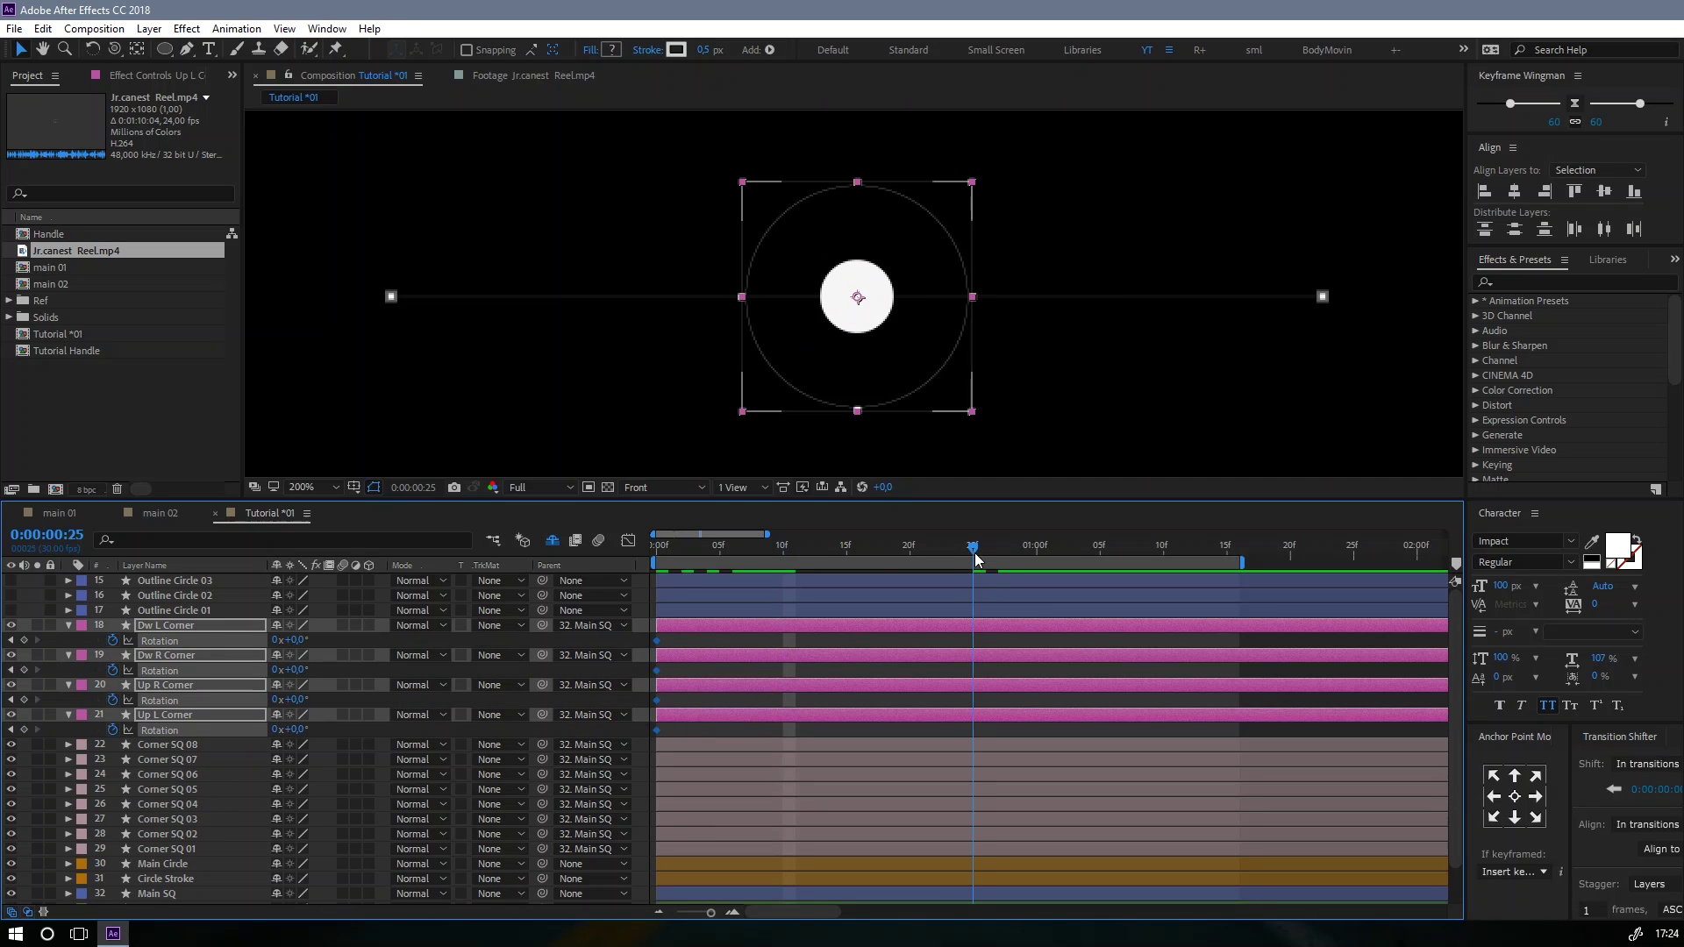
{"action": "left_click", "coordinate": [24, 640]}
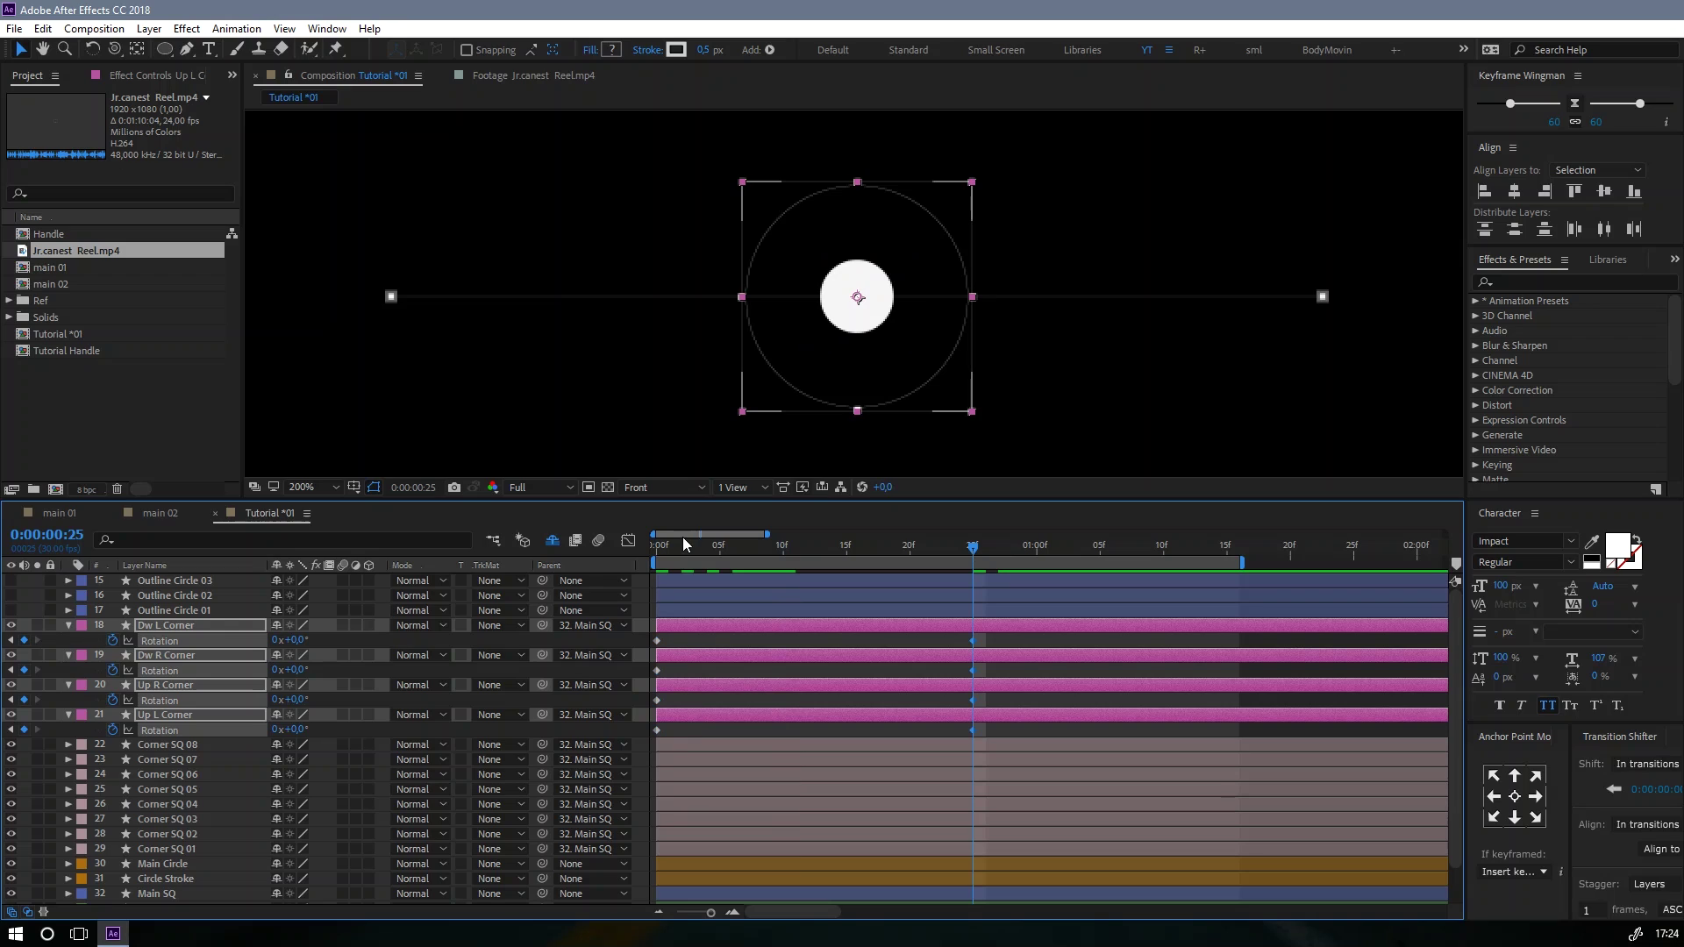
Step: Set the Rotation of the four bracket Corner layers to 90° at frame 0
{"action": "left_click_drag", "start_coordinate": [673, 544], "coordinate": [601, 556]}
{"action": "left_click", "coordinate": [294, 641]}
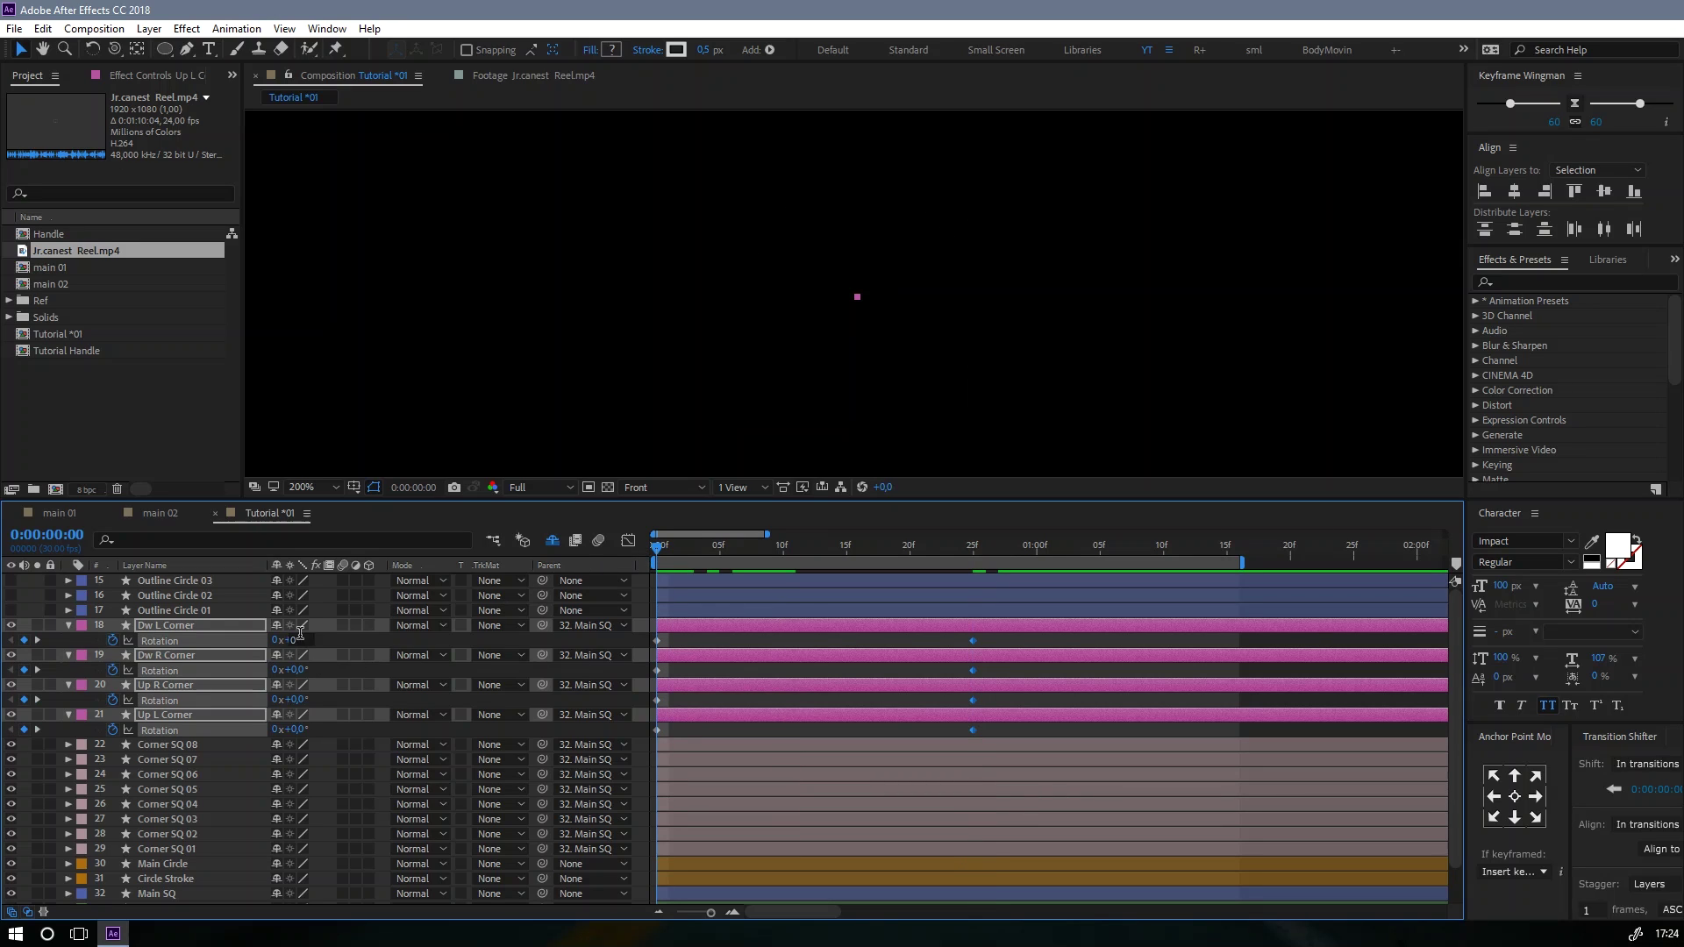
{"action": "type", "text": "90"}
{"action": "key", "text": "Return"}
Step: Easy-ease the bracket Corner layers' Rotation keyframes and shape their speed curves for a fast early turn and a long slowdown
{"action": "left_click_drag", "start_coordinate": [983, 635], "coordinate": [631, 744]}
{"action": "key", "text": "F9"}
{"action": "left_click", "coordinate": [628, 540]}
{"action": "left_click_drag", "start_coordinate": [1002, 644], "coordinate": [835, 605]}
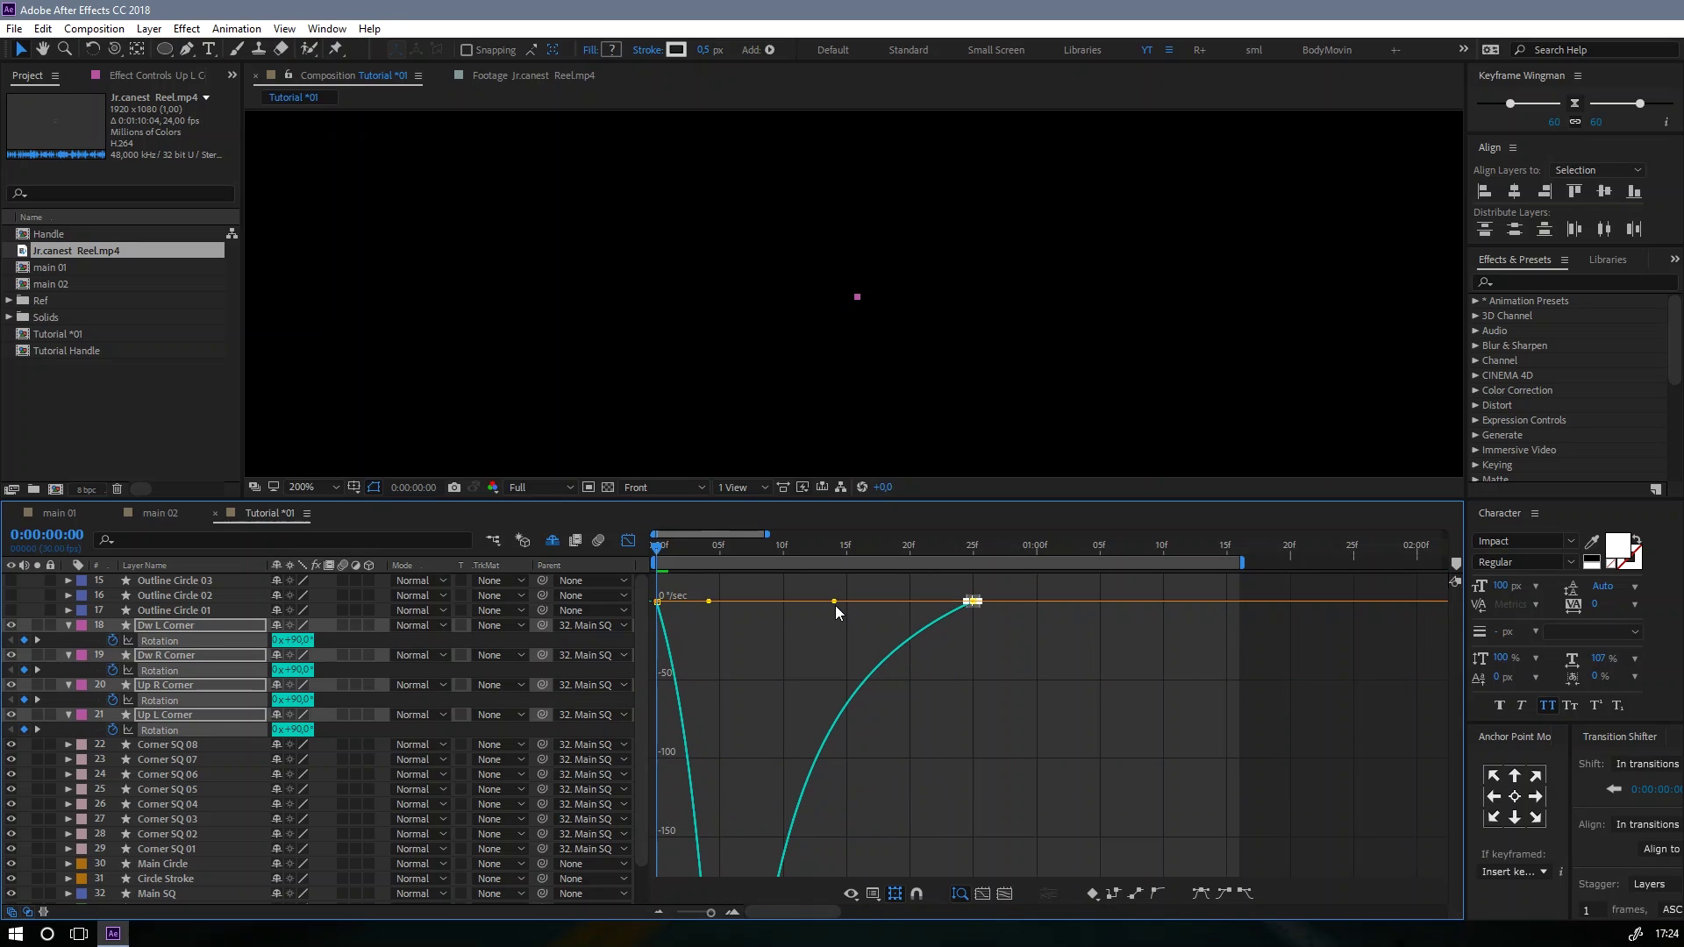
{"action": "left_click_drag", "start_coordinate": [733, 575], "coordinate": [763, 602]}
{"action": "left_click", "coordinate": [628, 540]}
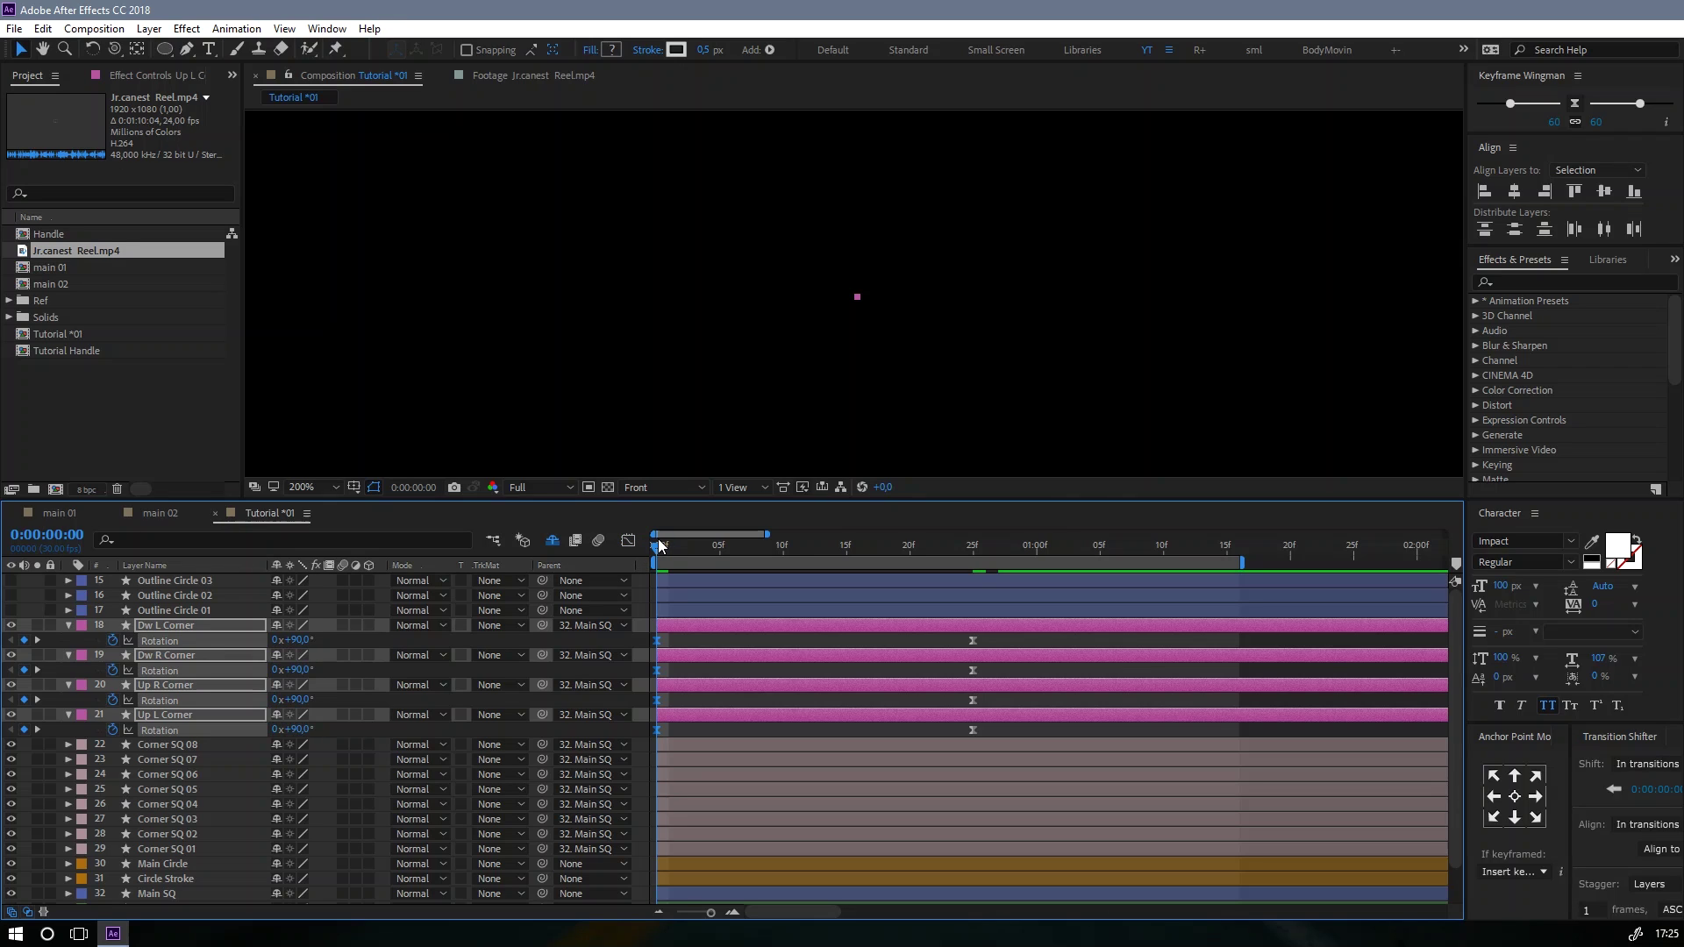
Step: Preview the corner brackets' rotation, inspect it around frame 12 and return to frame 0
{"action": "key", "text": "space"}
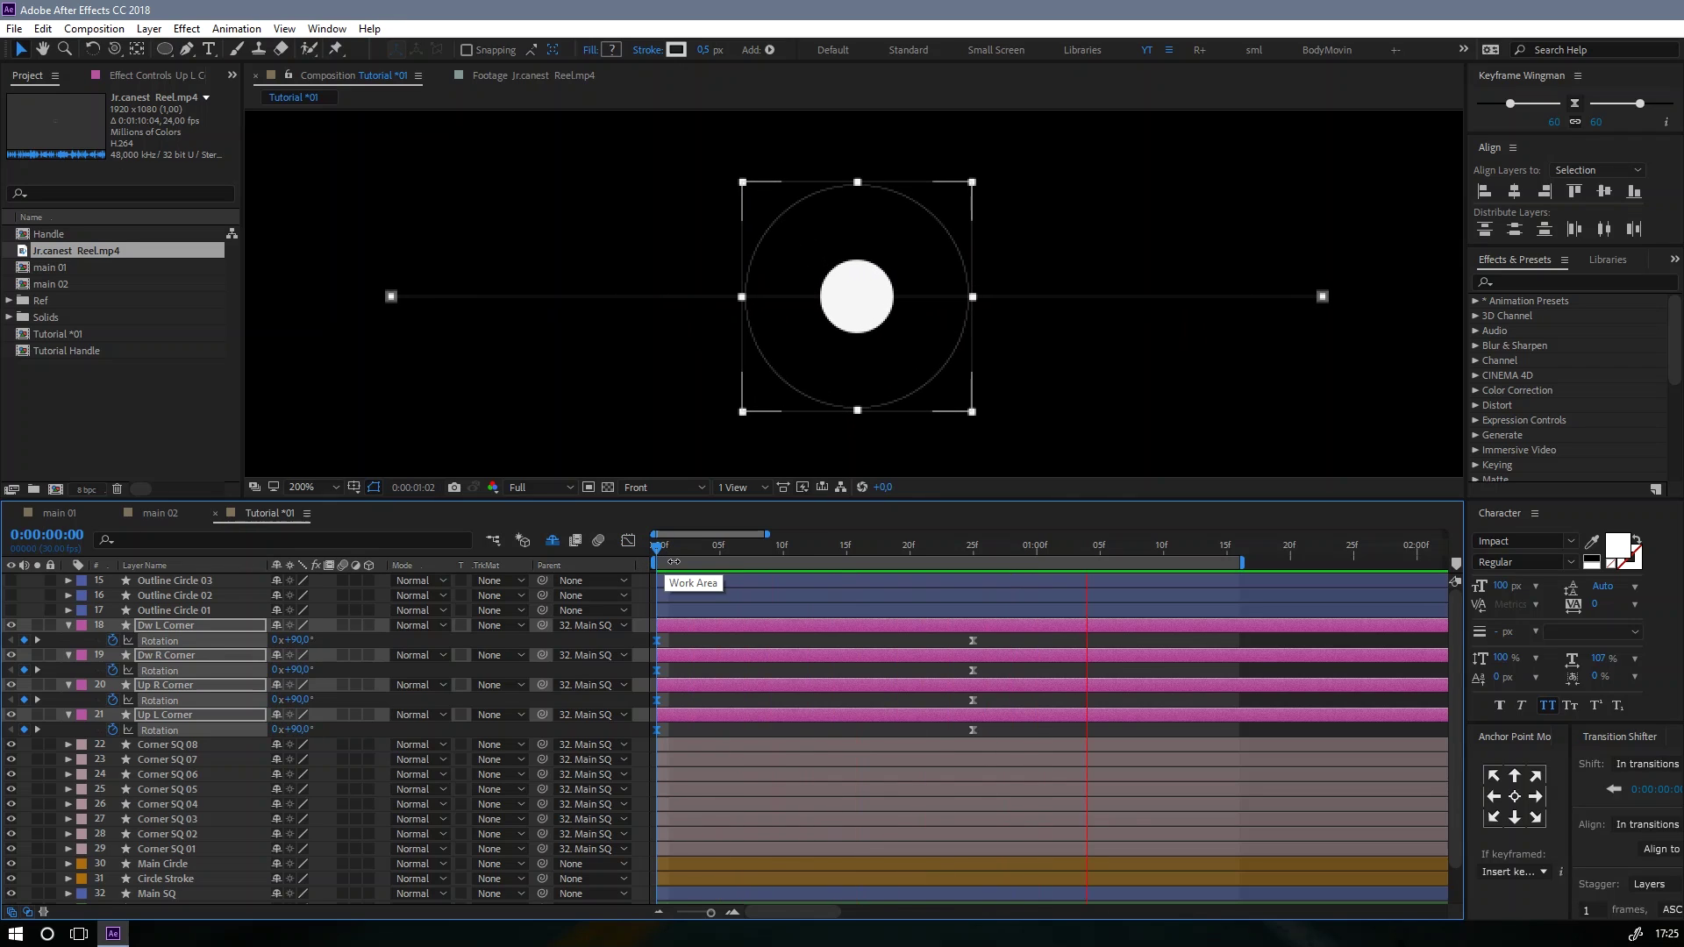
{"action": "left_click_drag", "start_coordinate": [698, 551], "coordinate": [803, 566]}
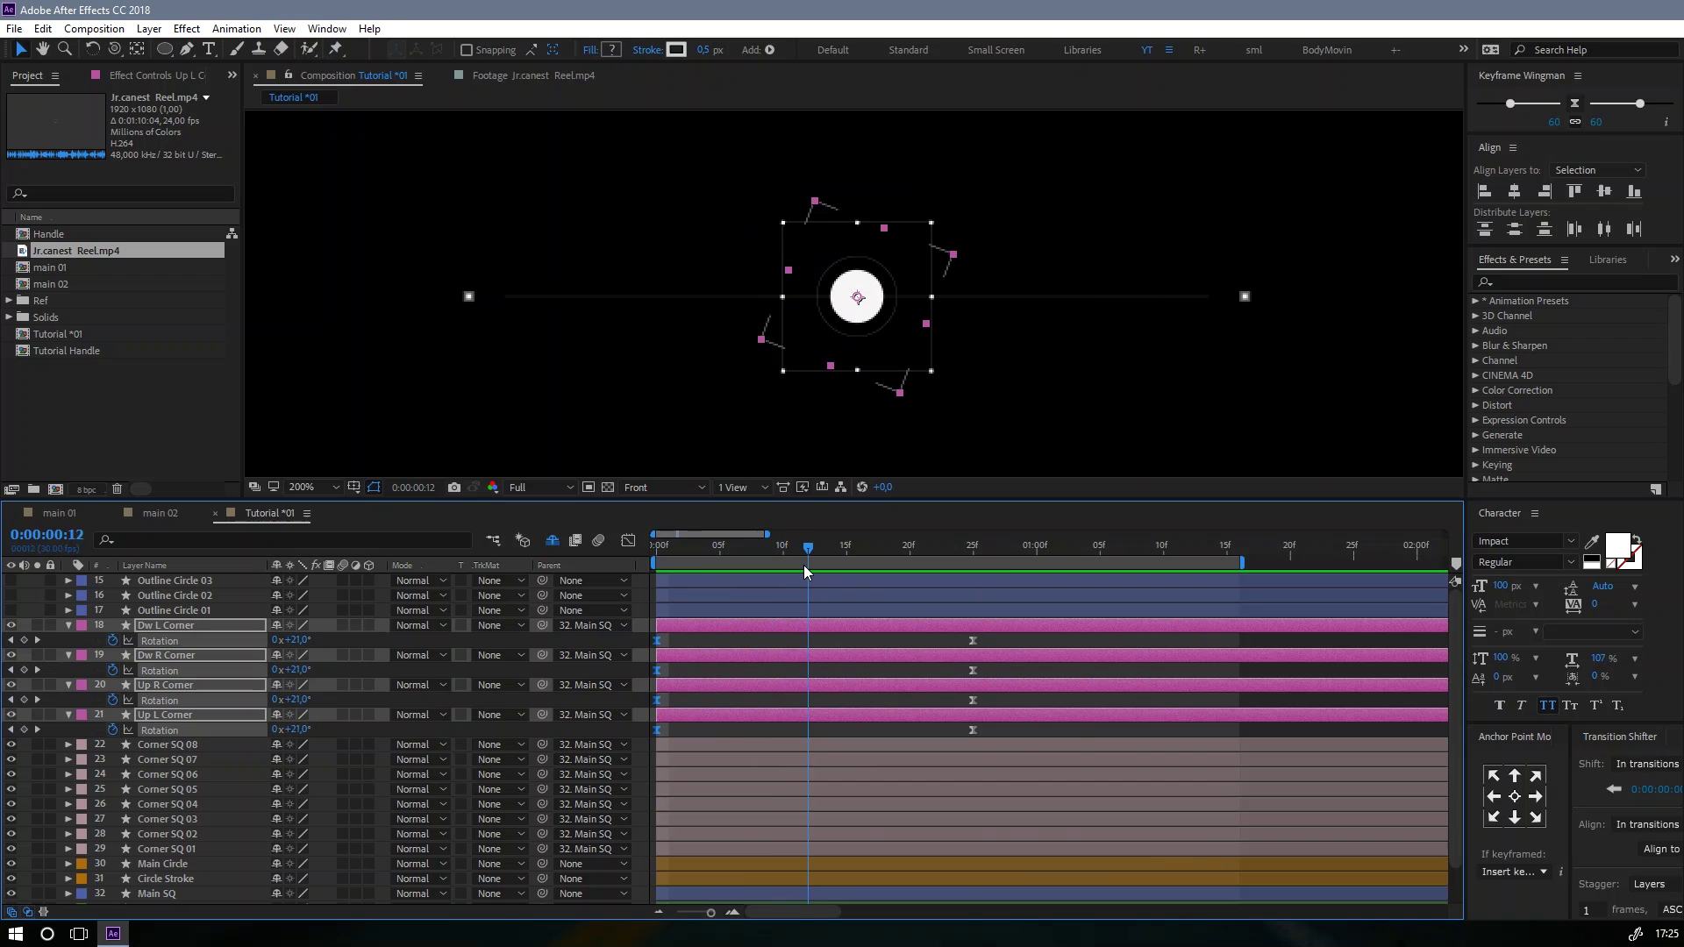
{"action": "key", "text": "Home"}
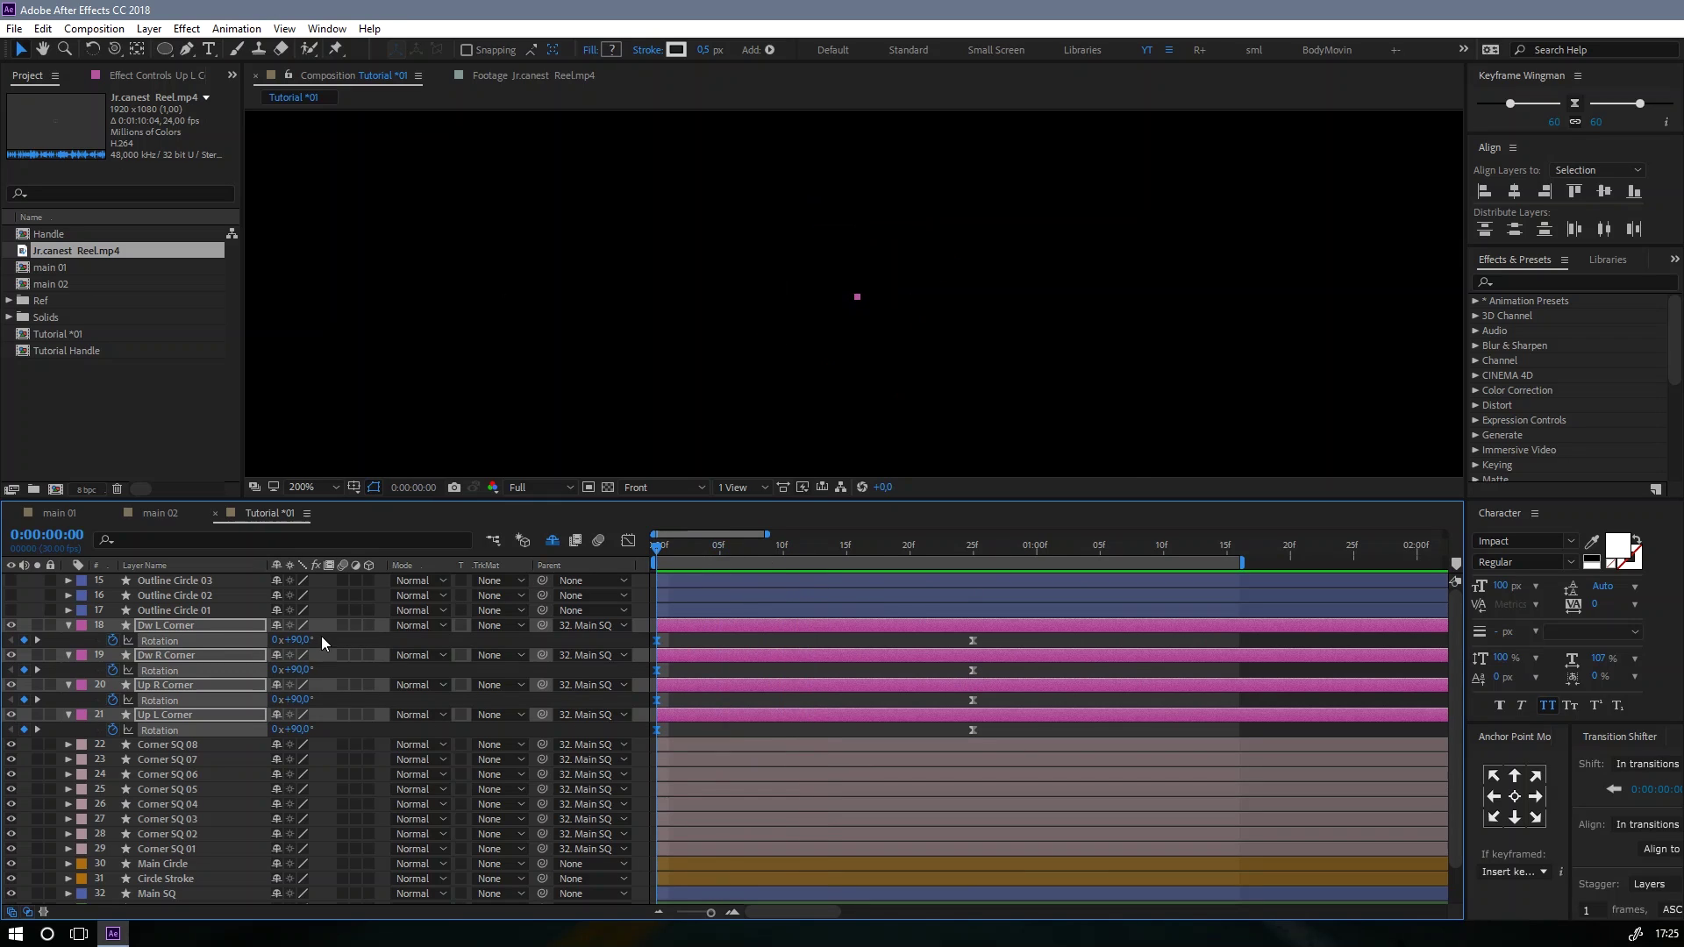
Step: Try a Rotation of 45° at frame 0 on the four bracket Corner layers and preview the animation
{"action": "left_click", "coordinate": [296, 640]}
{"action": "type", "text": "45"}
{"action": "key", "text": "Return"}
{"action": "key", "text": "space"}
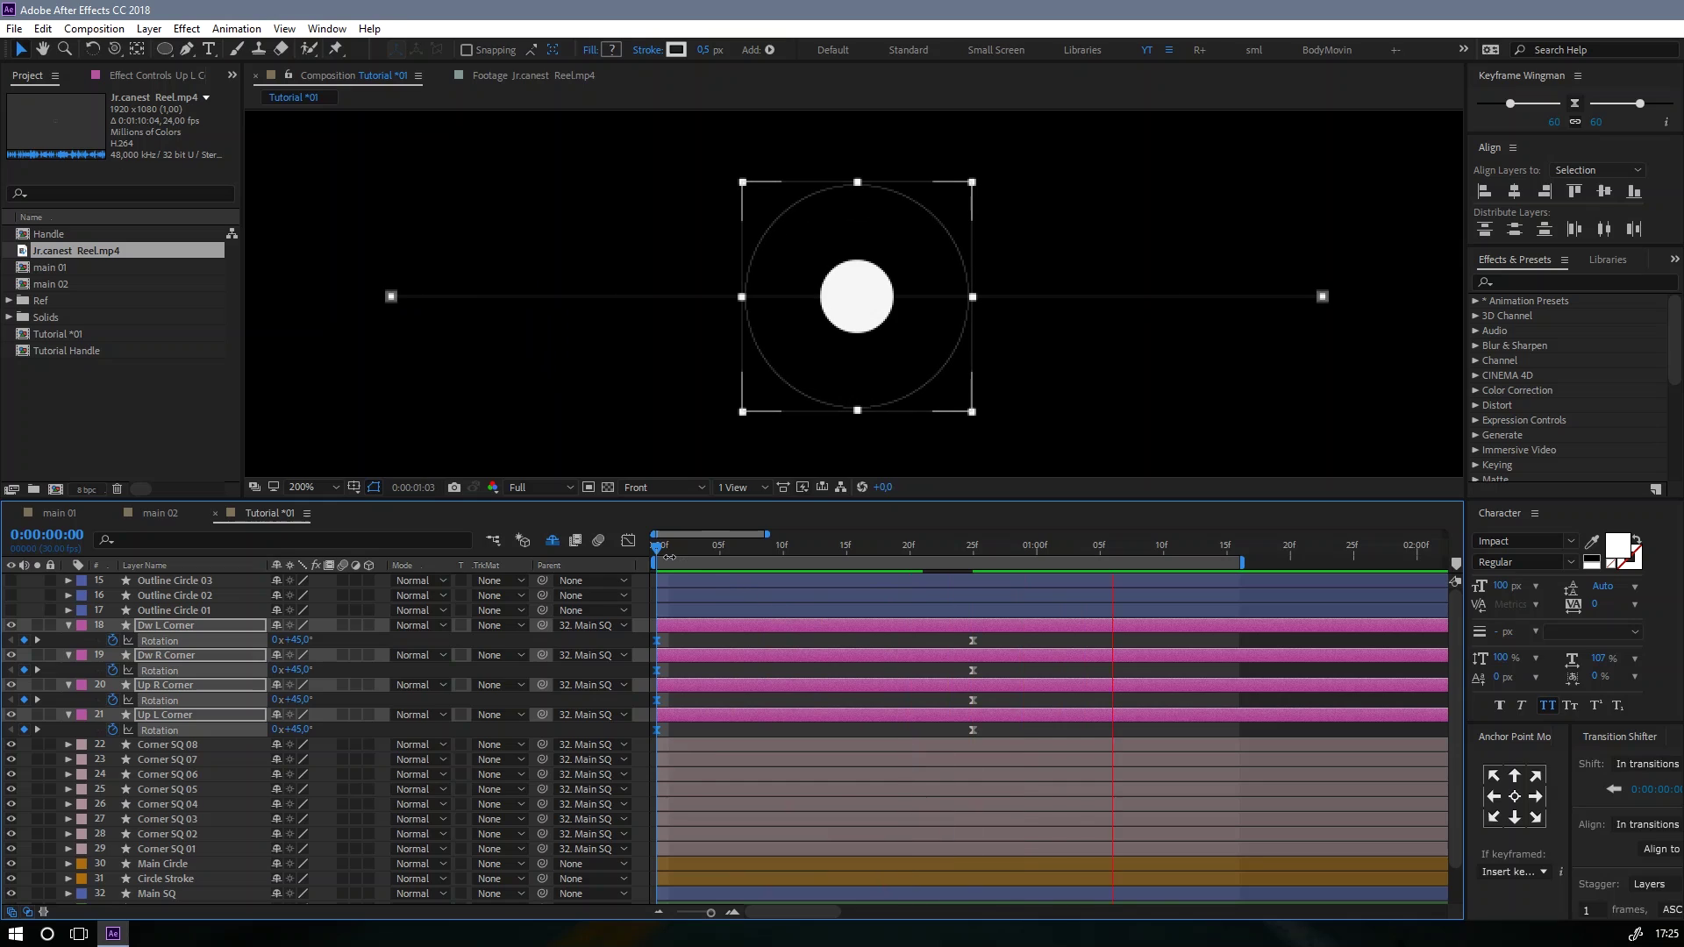
{"action": "key", "text": "space"}
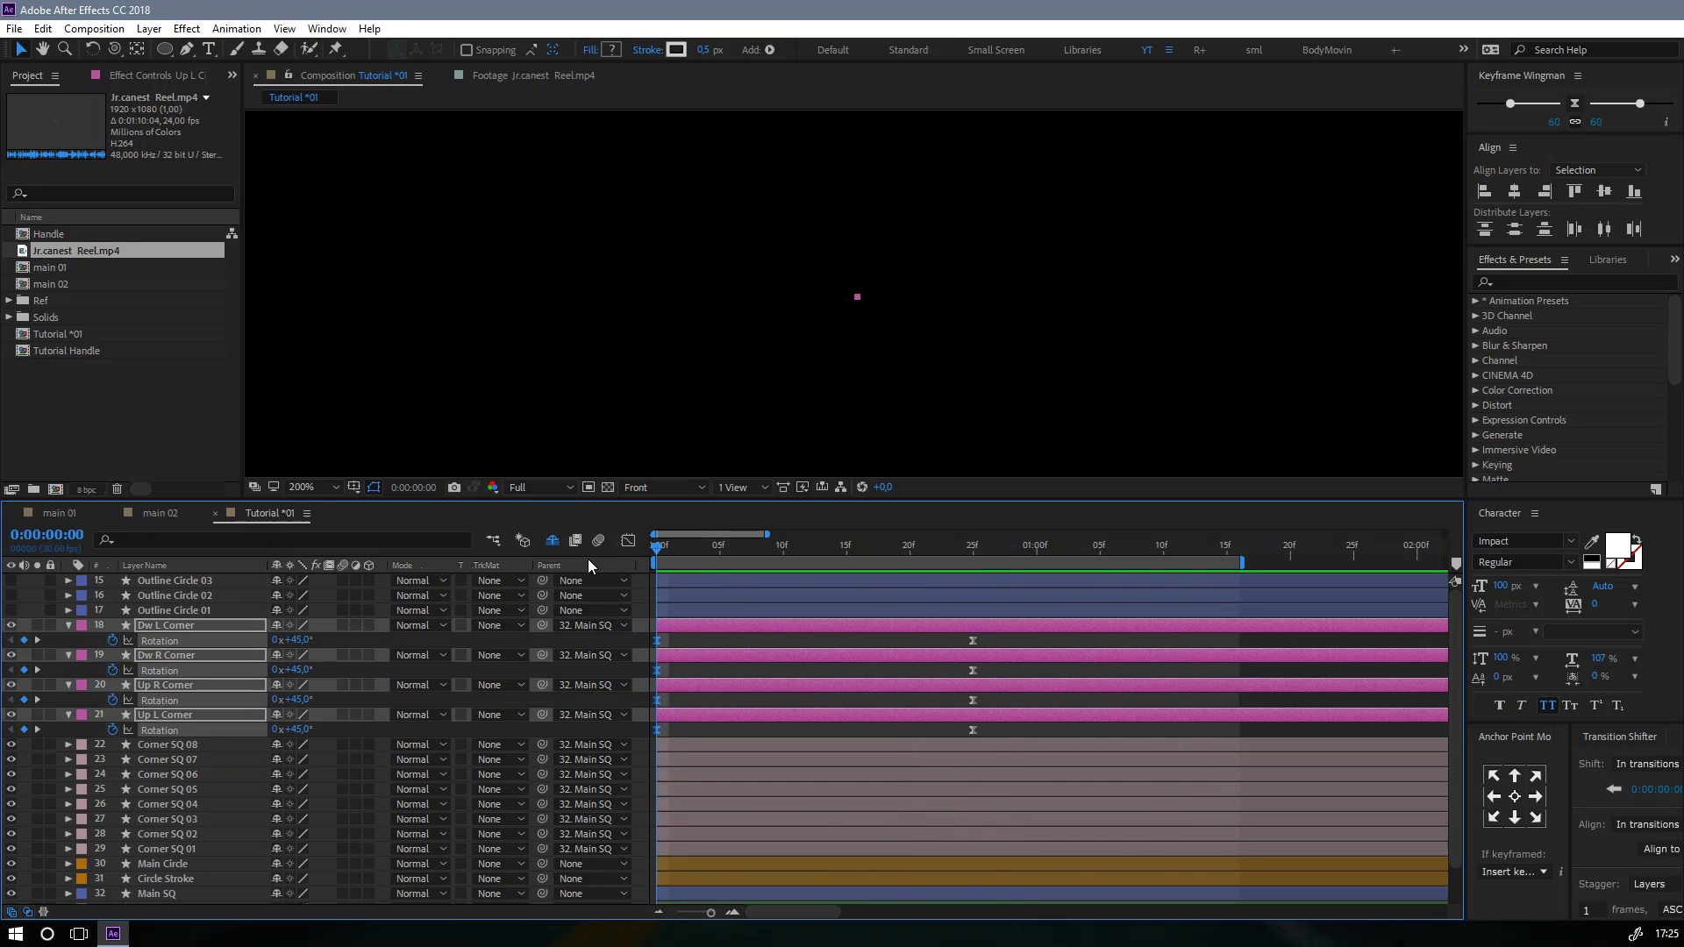
Step: Try a Rotation of -45° at frame 0 on the four bracket Corner layers and inspect the motion around frame 13
{"action": "left_click", "coordinate": [297, 640]}
{"action": "type", "text": "-45"}
{"action": "key", "text": "Return"}
{"action": "key", "text": "space"}
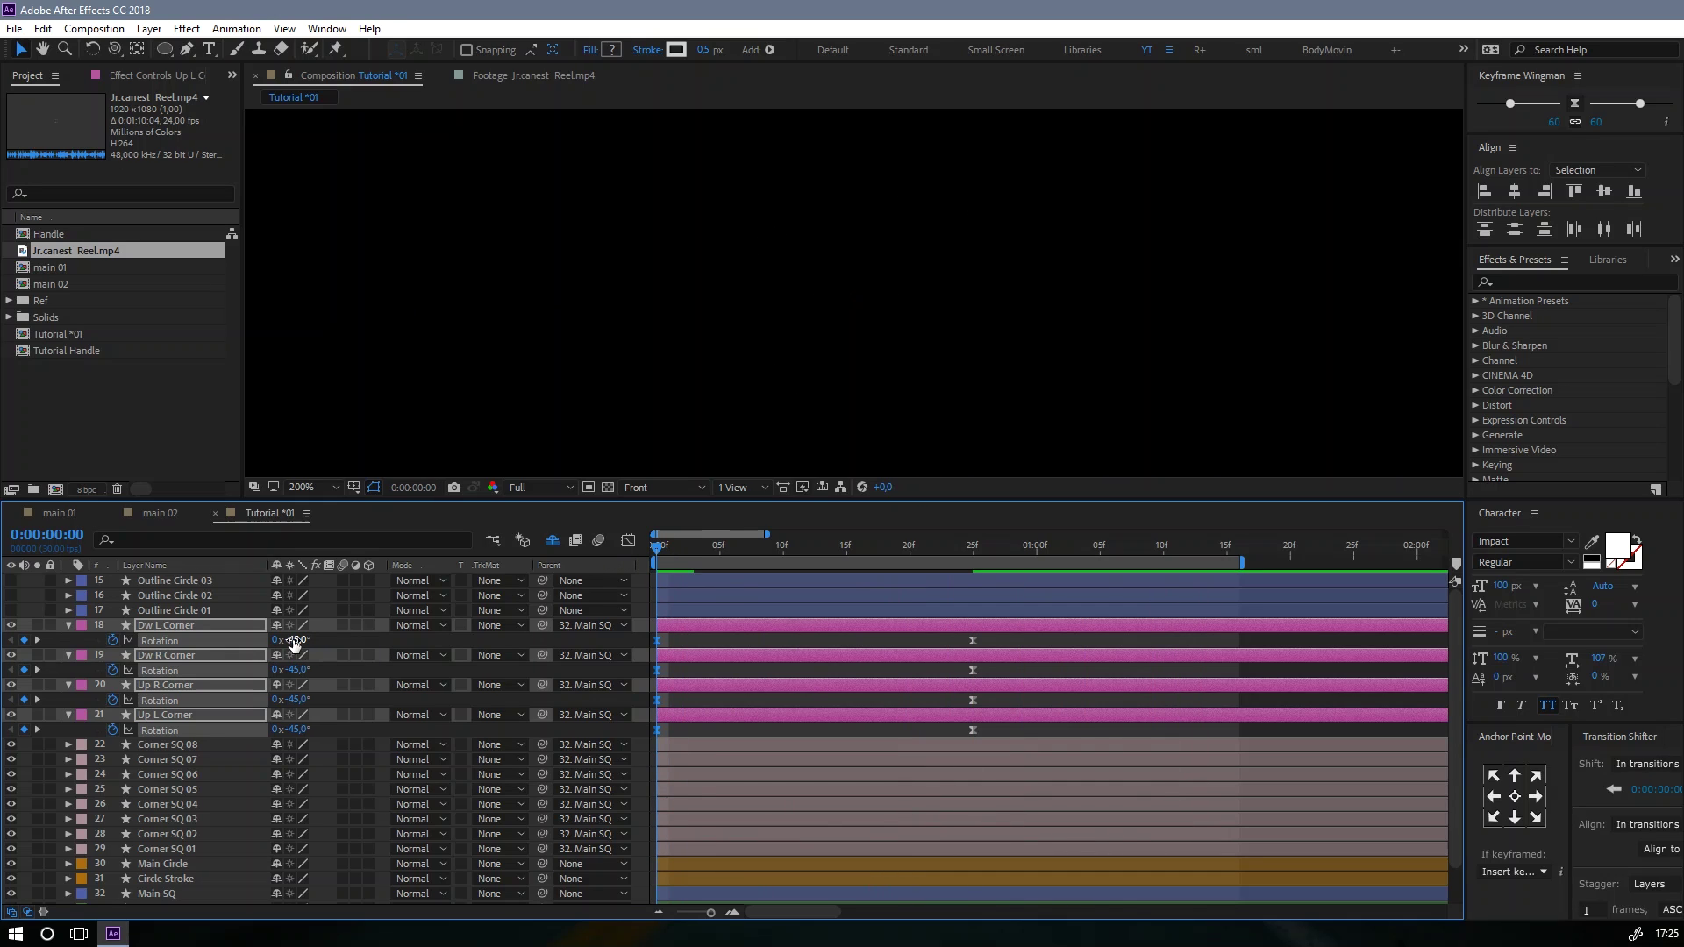
{"action": "left_click_drag", "start_coordinate": [654, 545], "coordinate": [819, 552]}
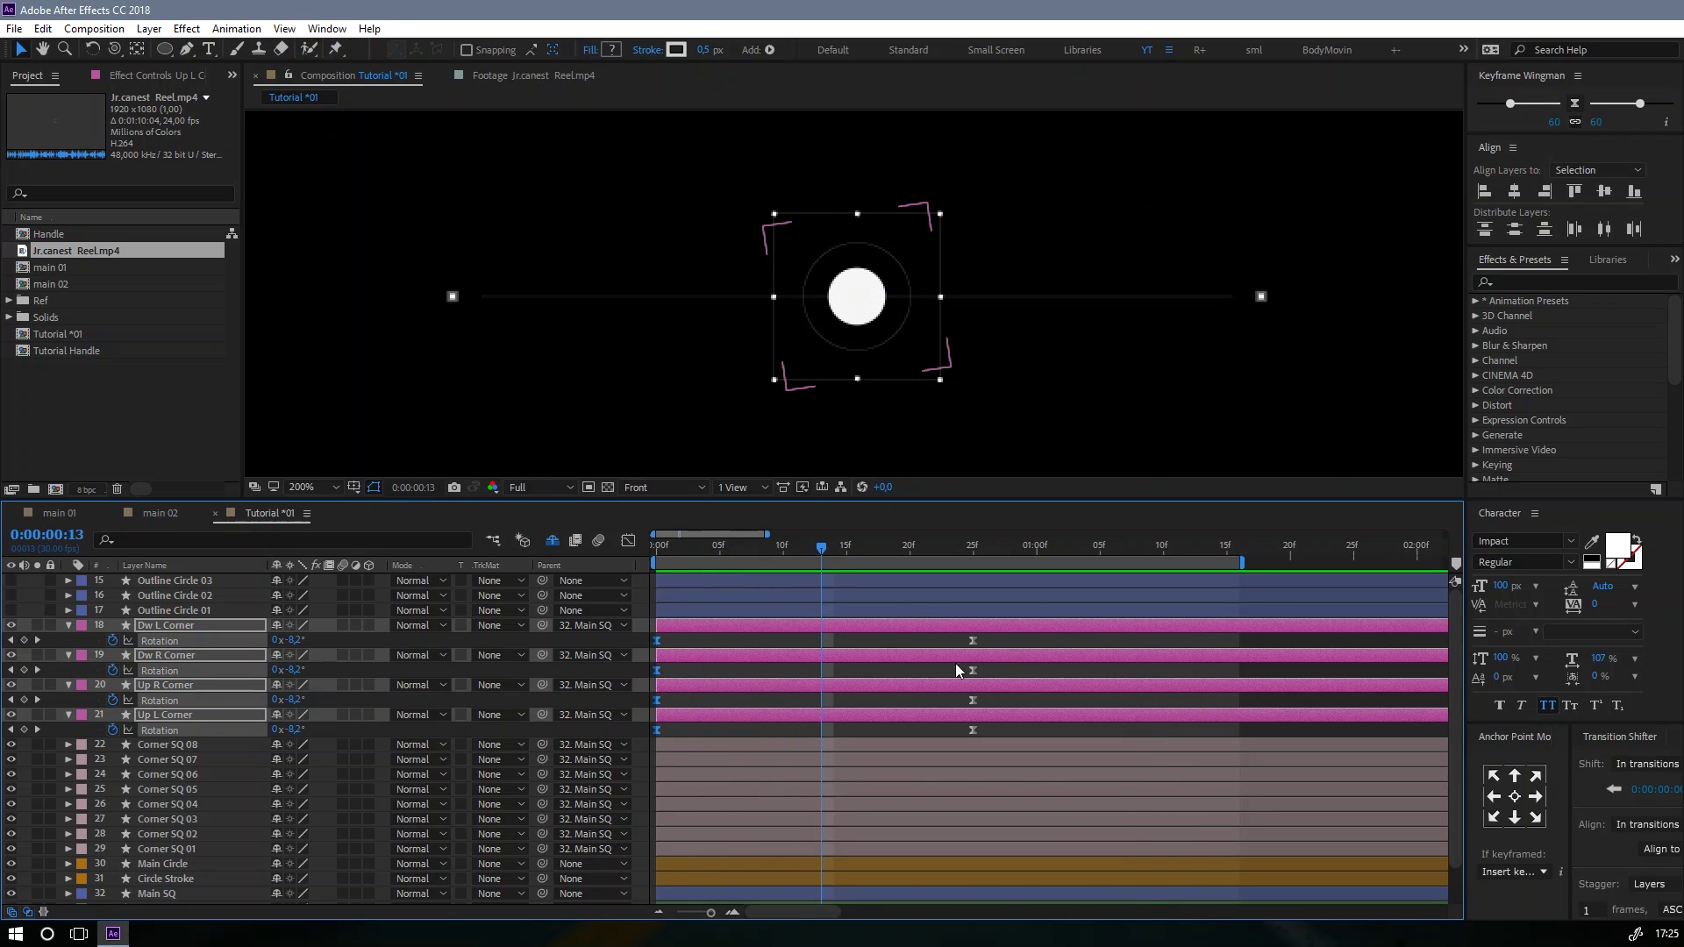
Step: Easy-ease the bracket Corner layers' Rotation keyframes, shape their speed curves for a fast start and long slowdown, and preview the result
{"action": "left_click_drag", "start_coordinate": [1005, 634], "coordinate": [636, 741]}
{"action": "key", "text": "F9"}
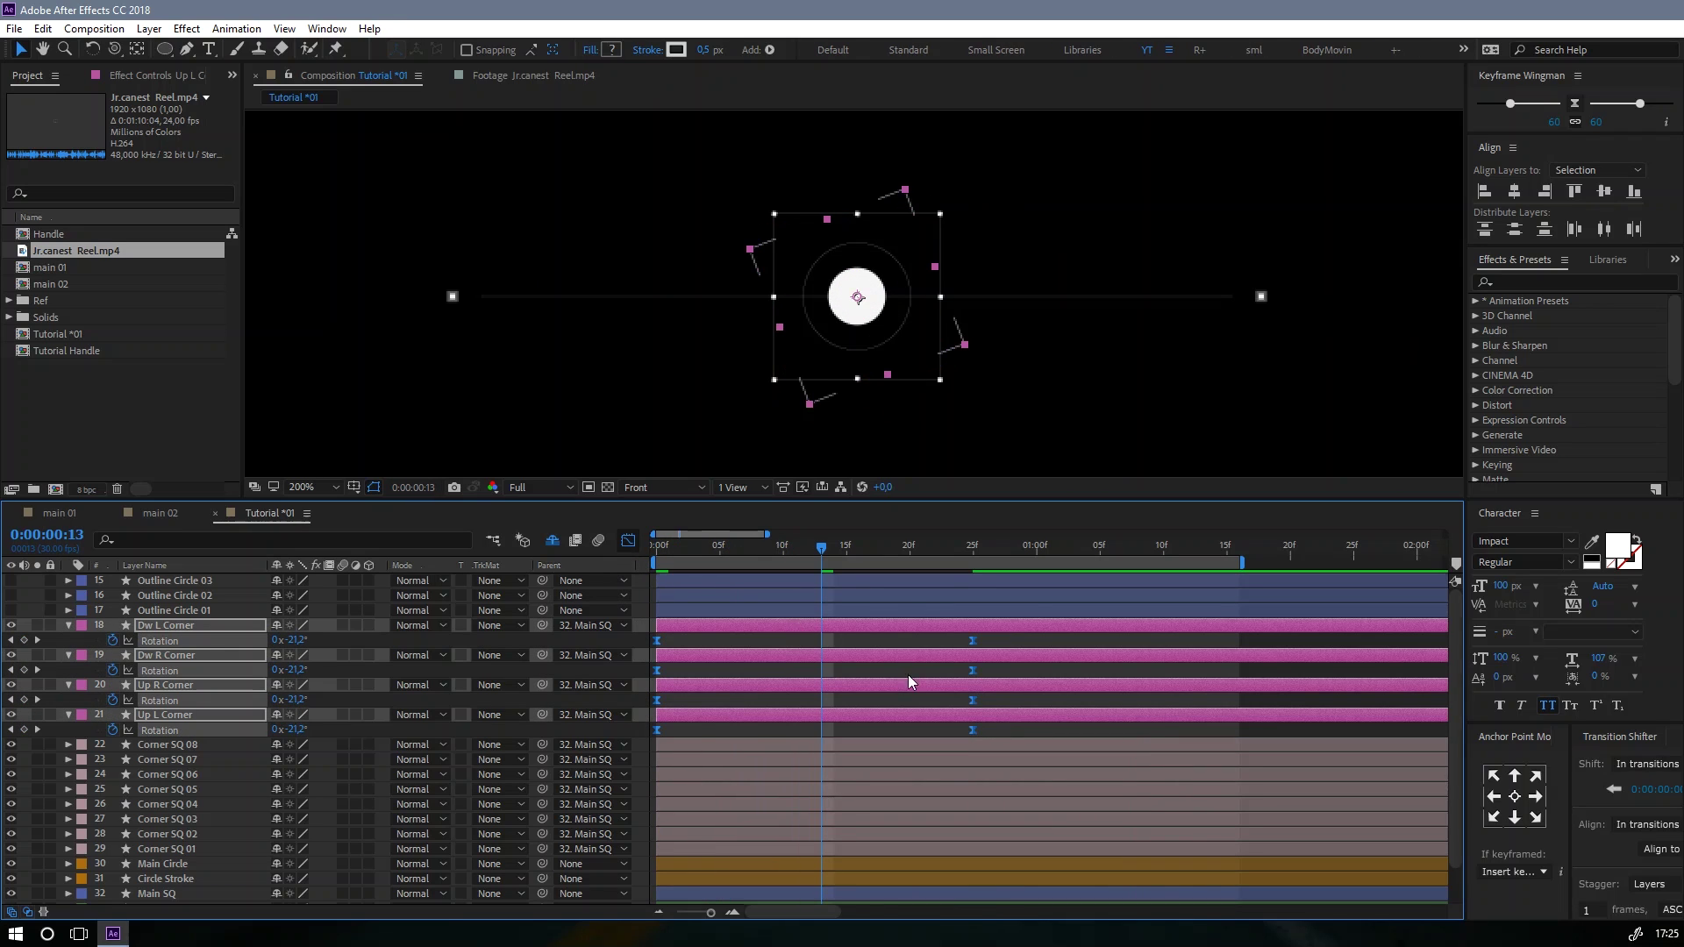
{"action": "key", "text": "shift+F3"}
{"action": "left_click_drag", "start_coordinate": [920, 850], "coordinate": [610, 880]}
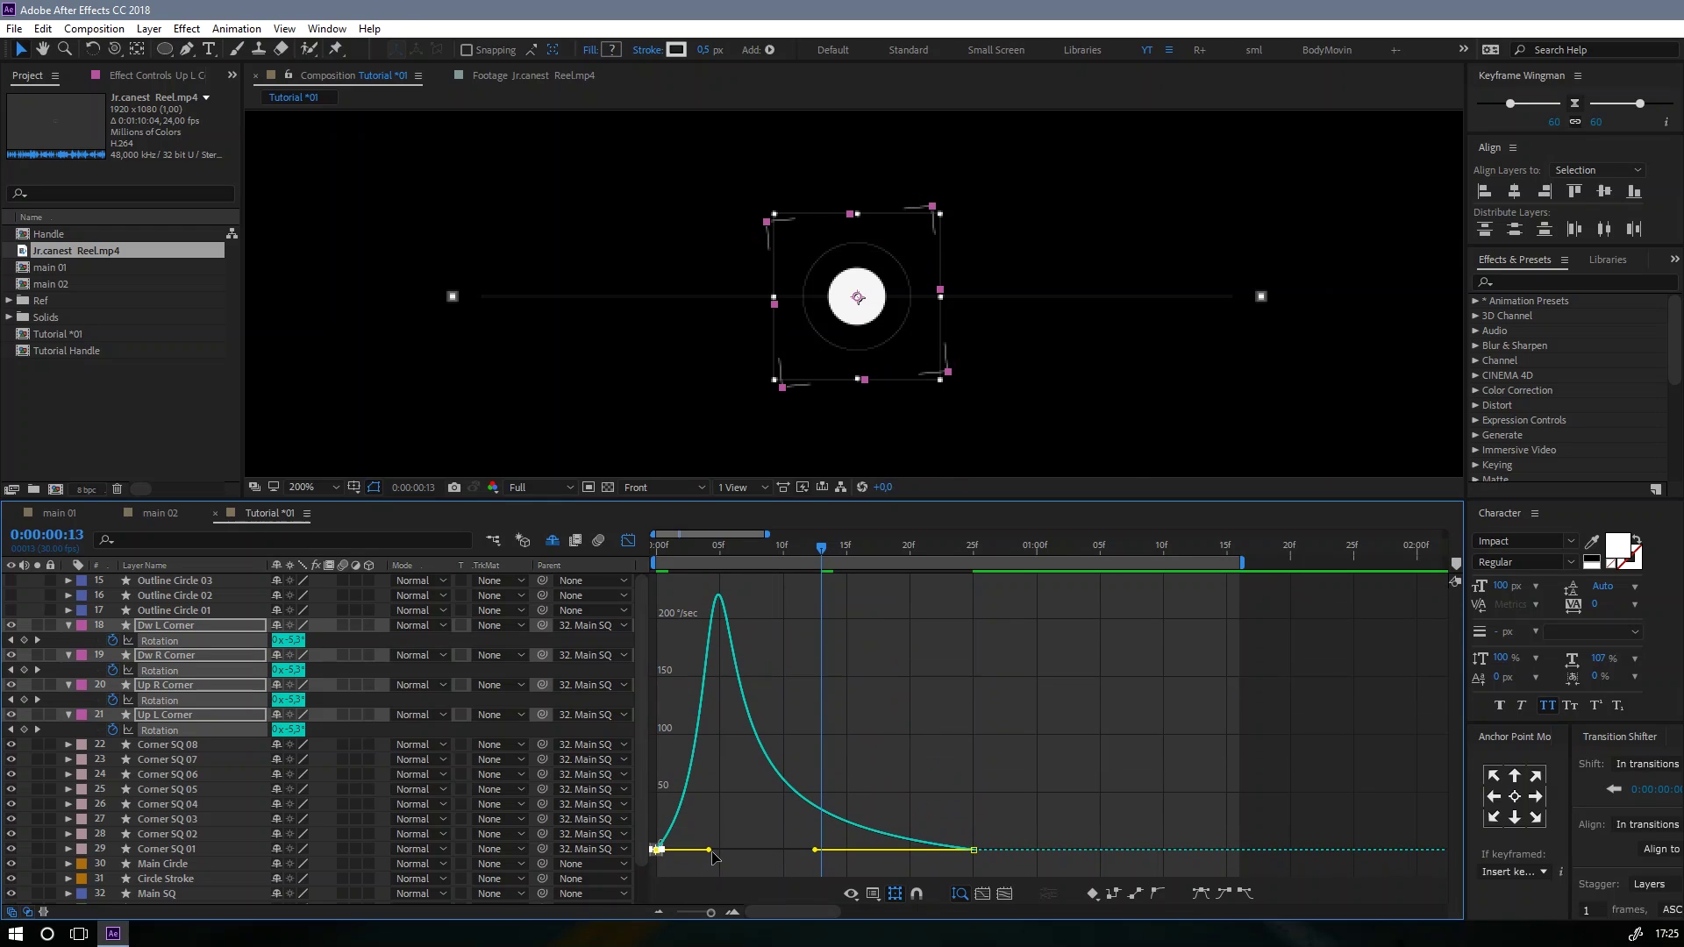
{"action": "left_click_drag", "start_coordinate": [710, 850], "coordinate": [675, 850]}
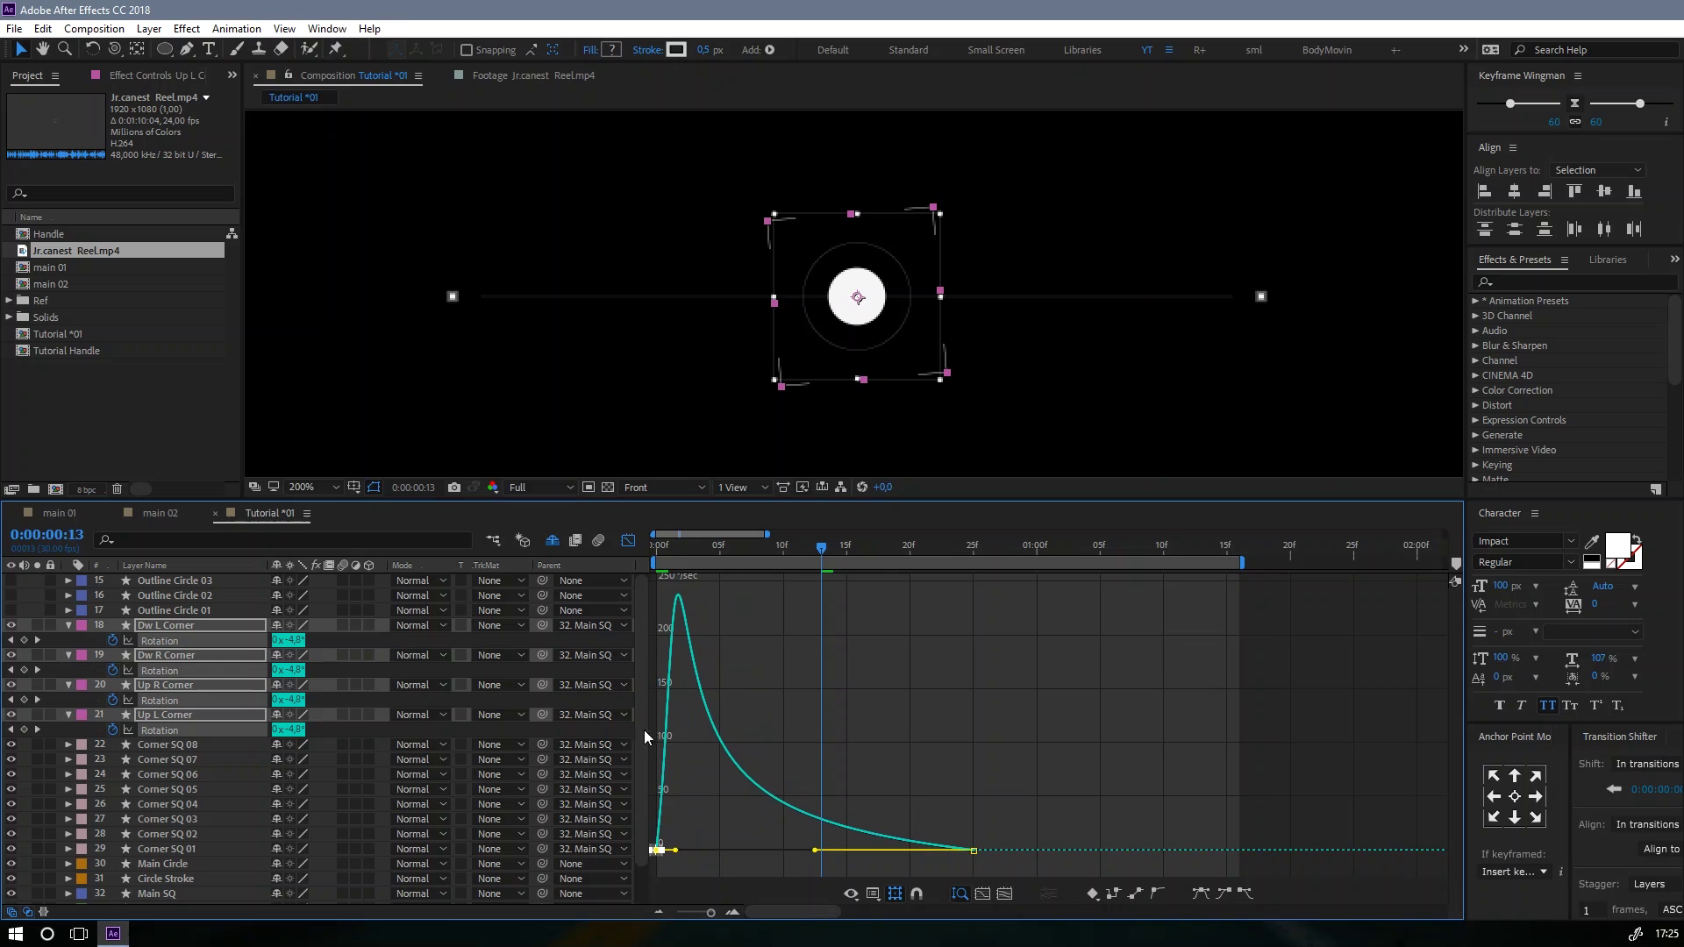
{"action": "left_click", "coordinate": [628, 540]}
{"action": "left_click", "coordinate": [657, 548]}
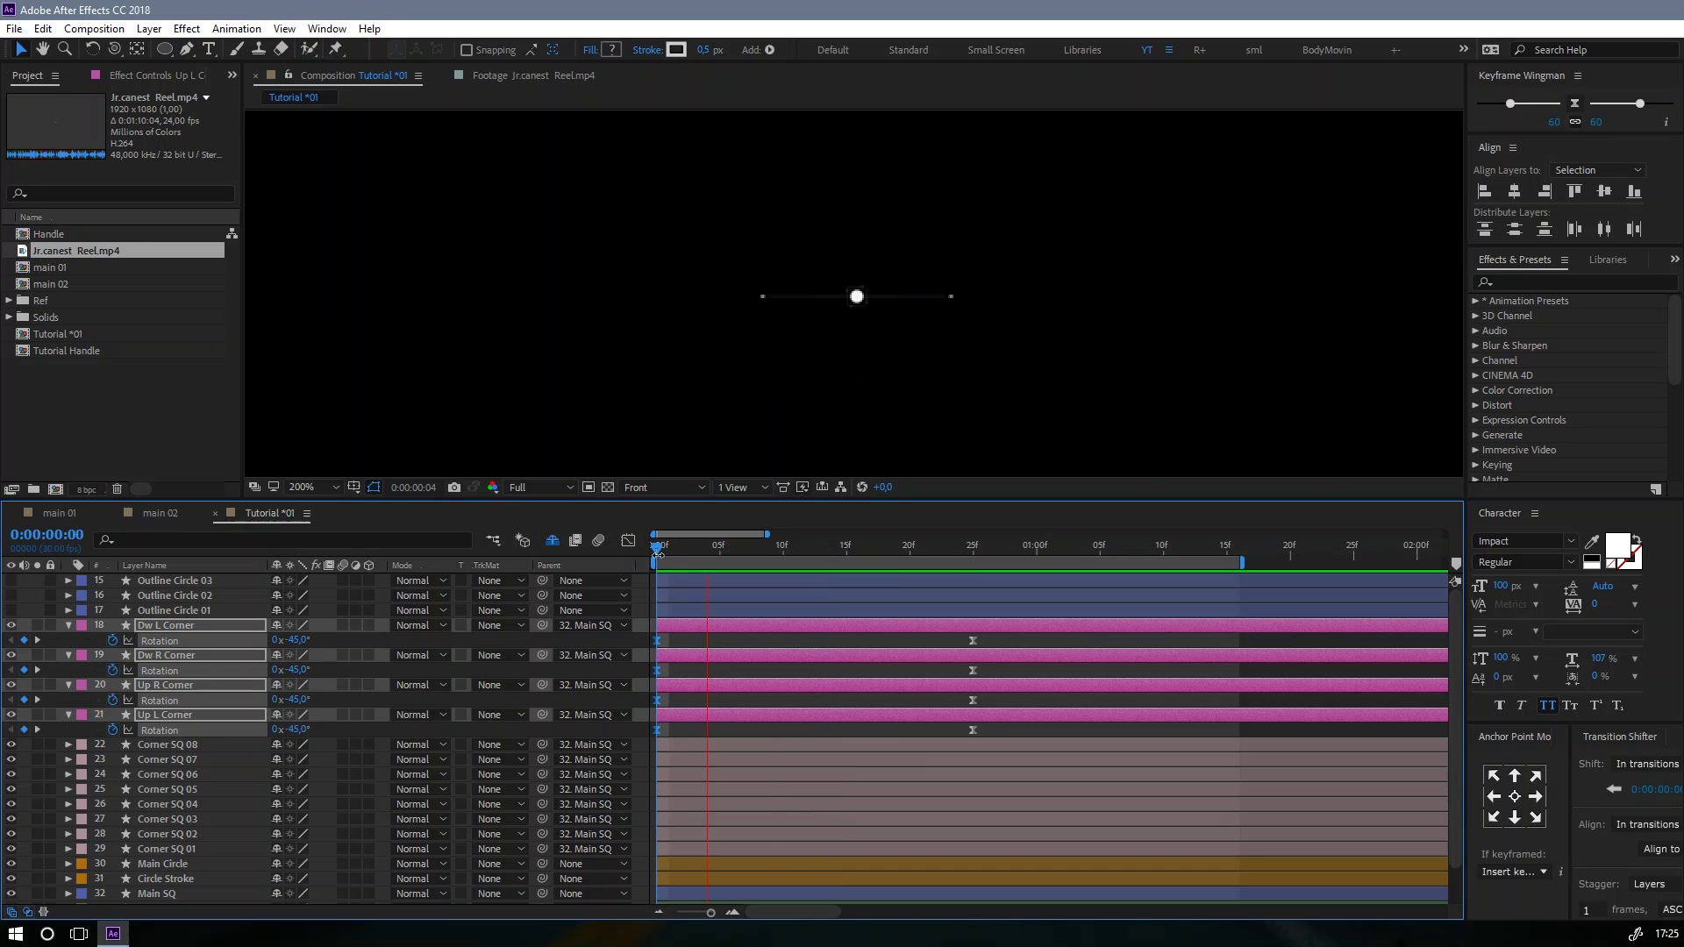
{"action": "key", "text": "space"}
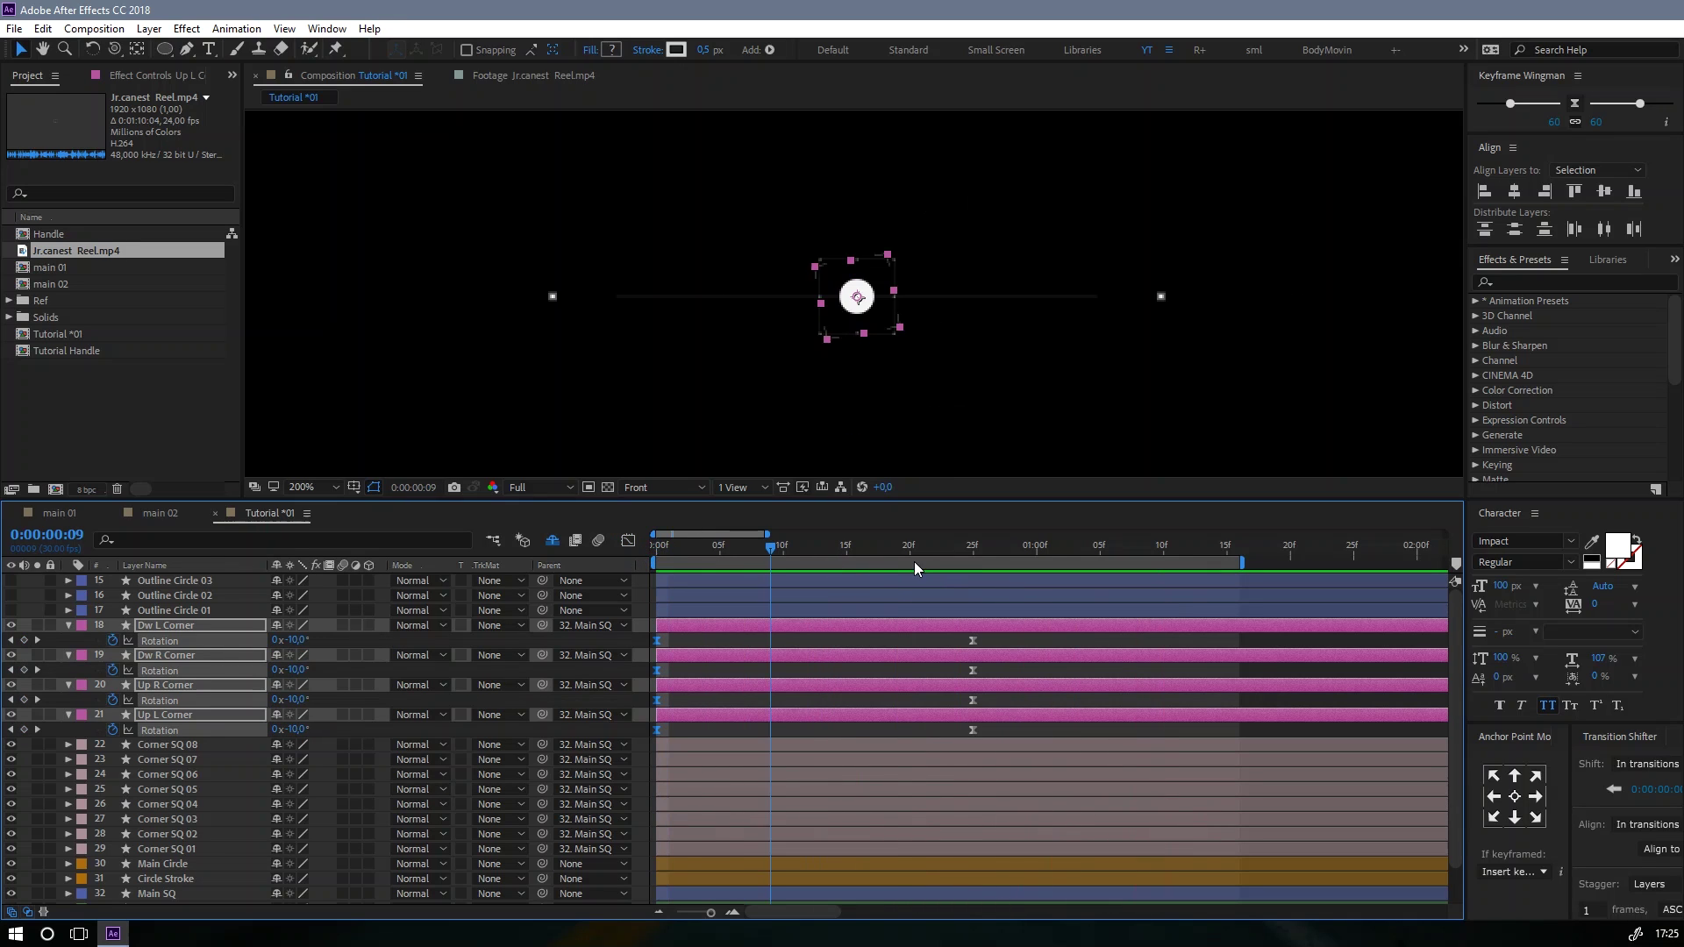
Step: Remove the Rotation animation from the four bracket Corner layers at frame 25 and collapse their properties
{"action": "left_click", "coordinate": [971, 563]}
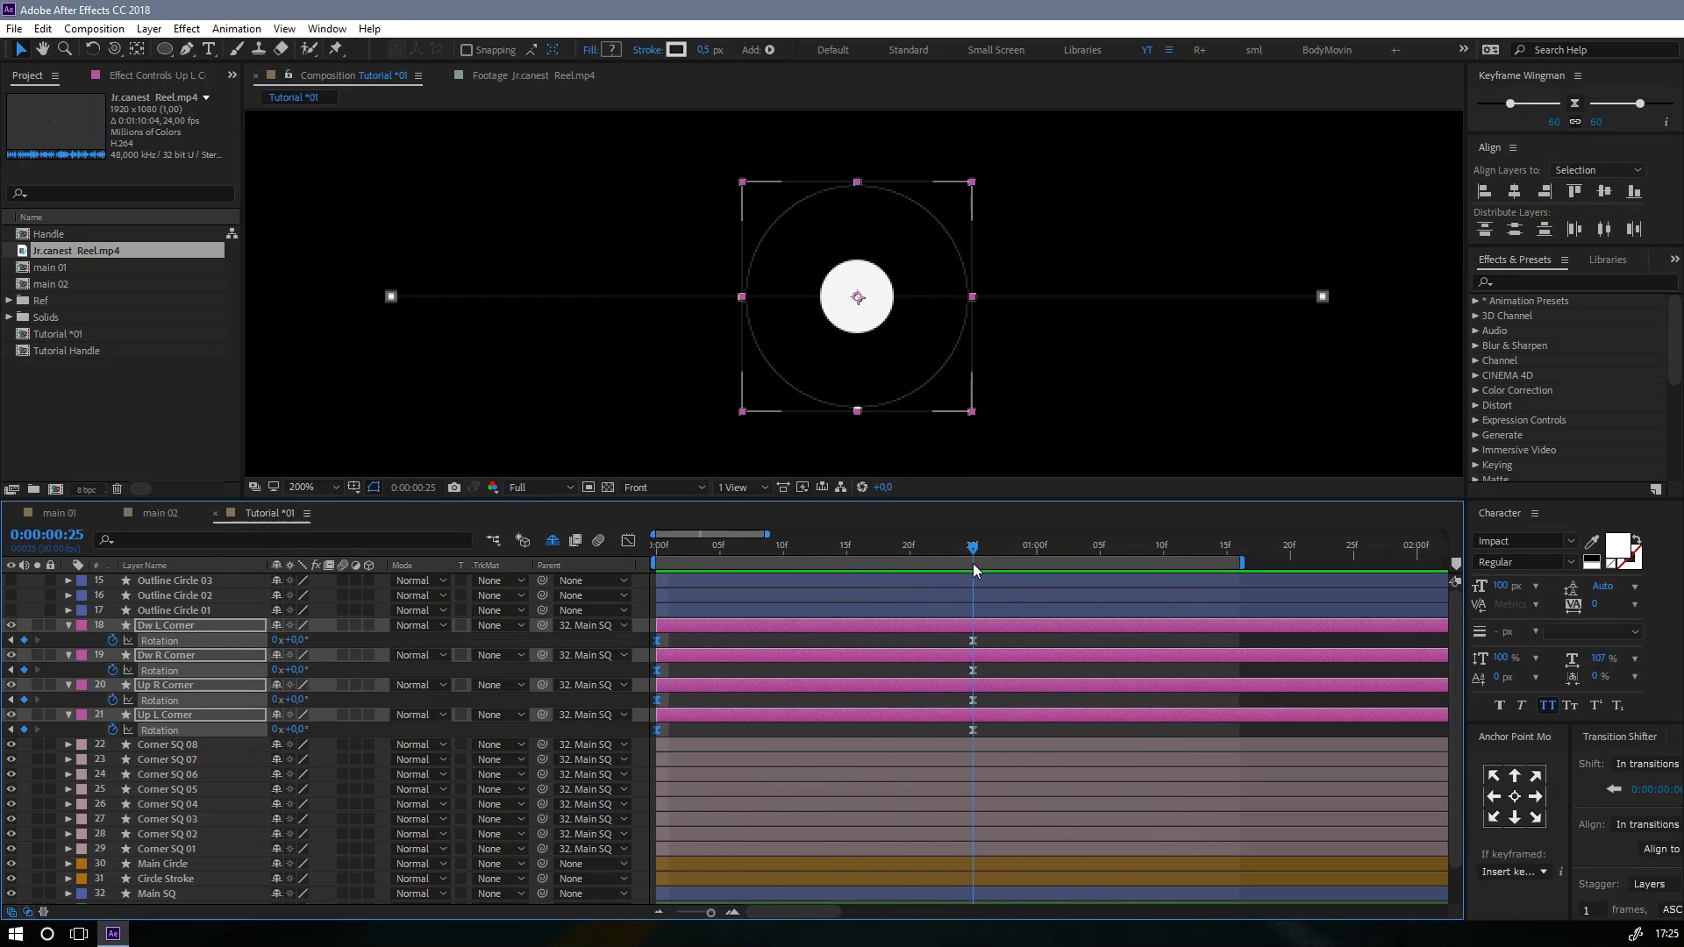
{"action": "left_click", "coordinate": [118, 638]}
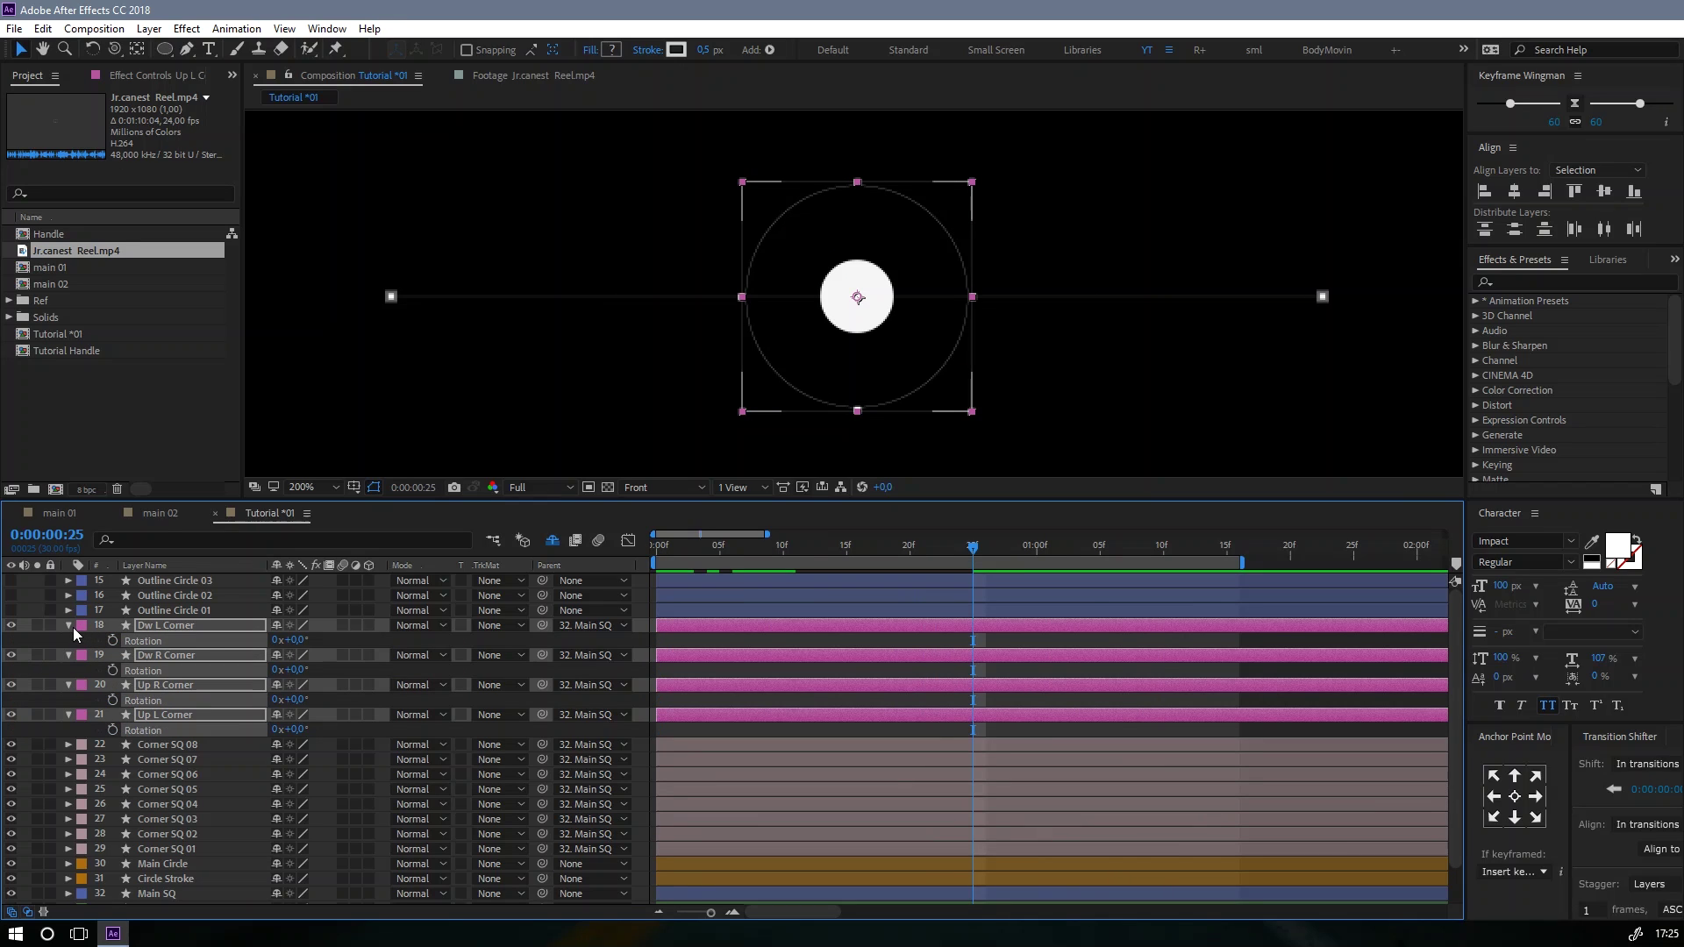
{"action": "left_click", "coordinate": [69, 625]}
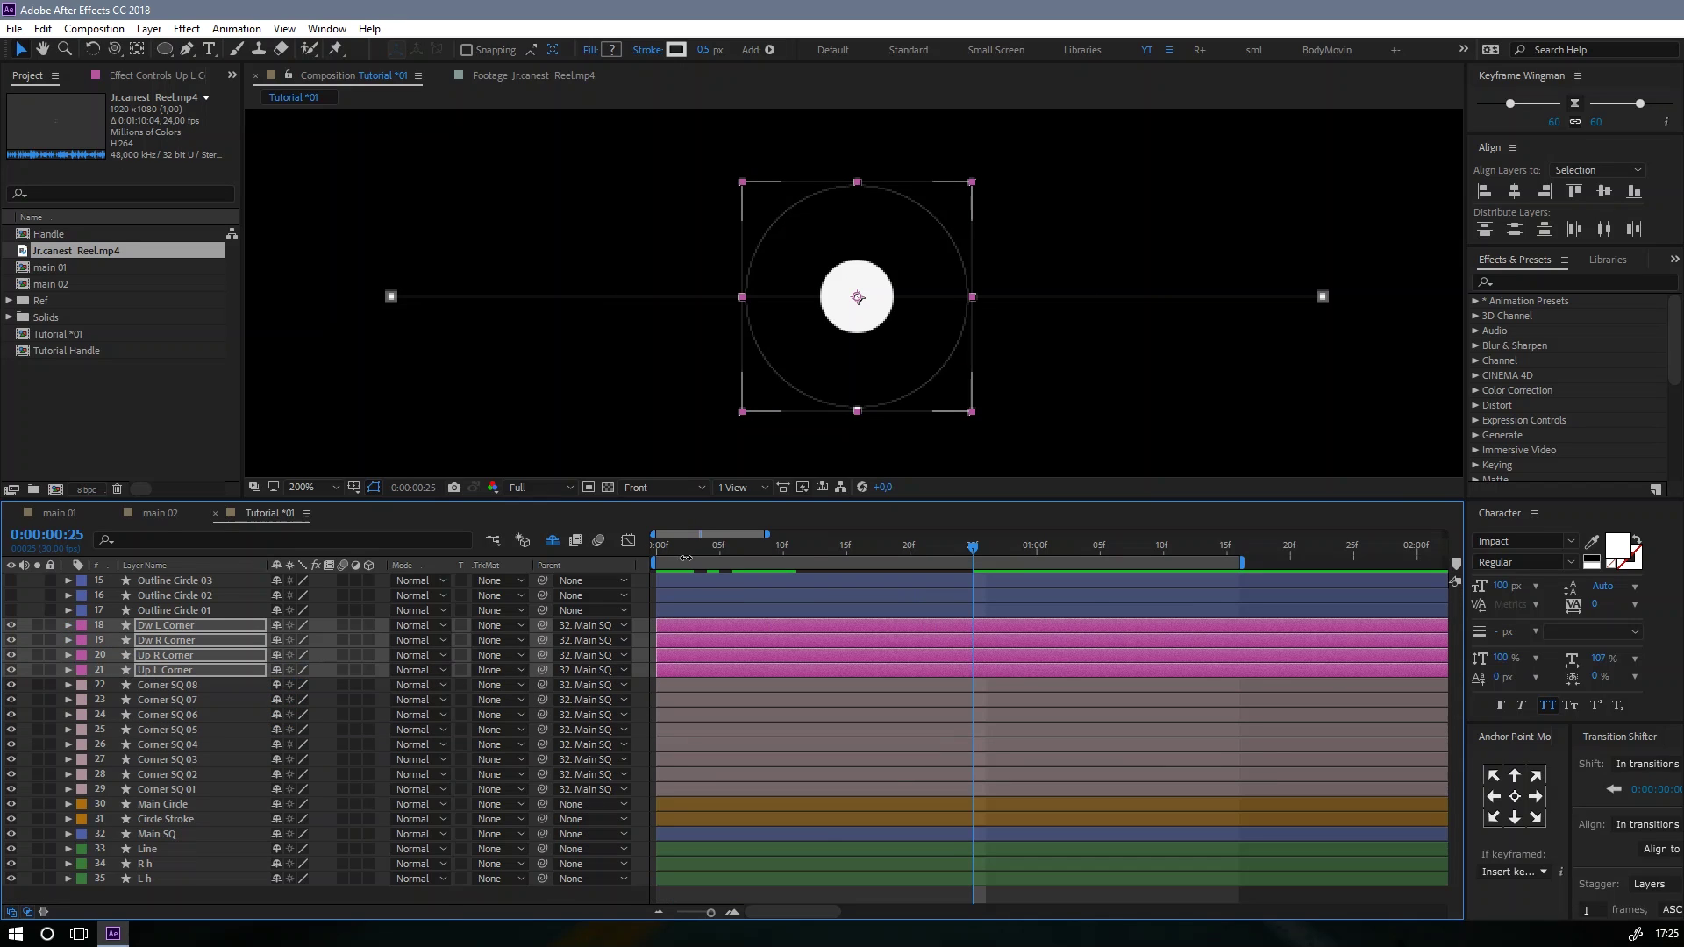
Step: Preview the brackets without their own rotation and stop at frame 22
{"action": "left_click", "coordinate": [655, 550]}
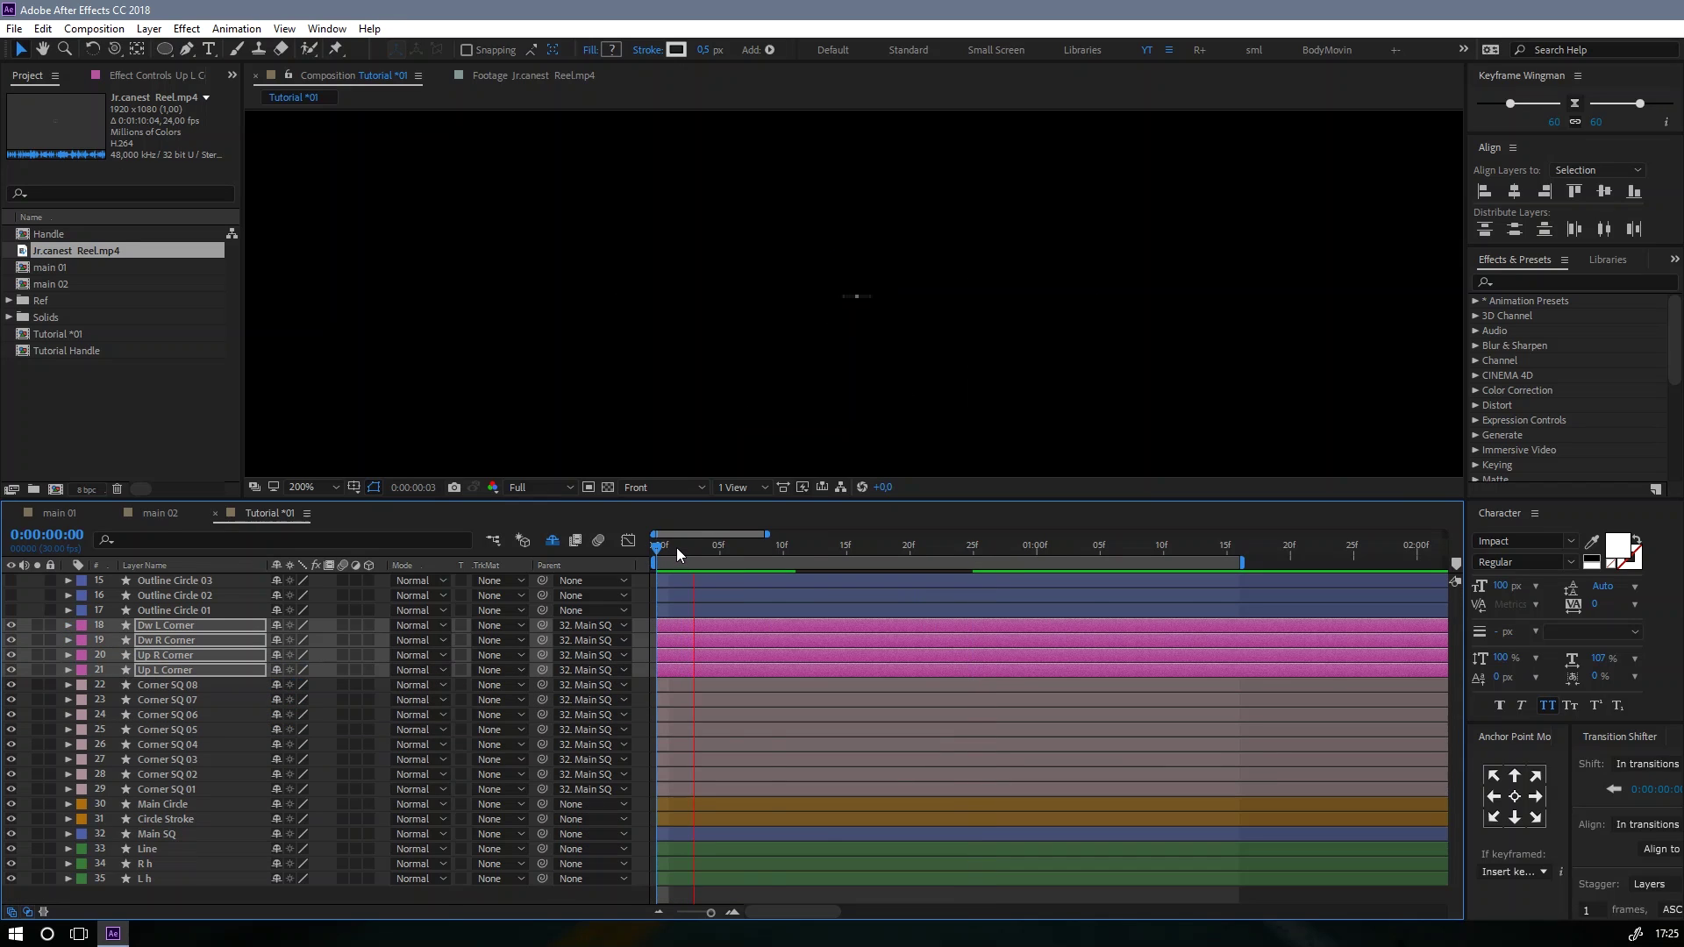
{"action": "left_click", "coordinate": [933, 550]}
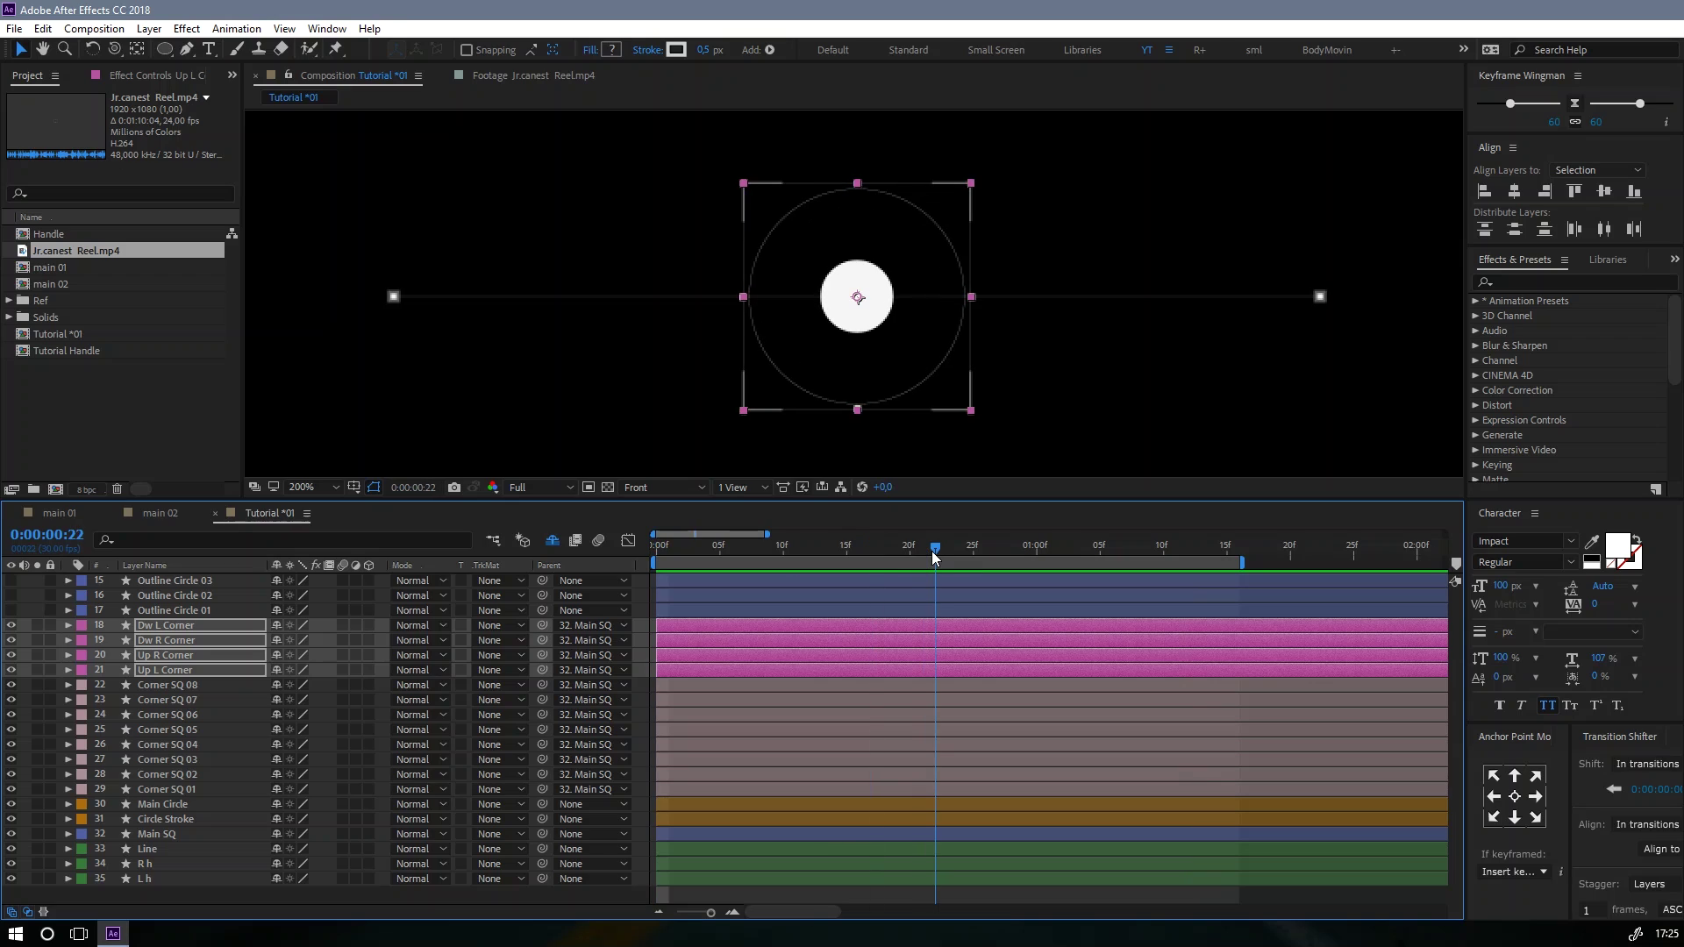
{"action": "mouse_move", "coordinate": [933, 554]}
{"action": "left_mouse_down"}
{"action": "mouse_move", "coordinate": [907, 556]}
{"action": "mouse_move", "coordinate": [931, 558]}
{"action": "left_mouse_up"}
Step: Select the Outline Circle 01, 02 and 03 layers and make them visible
{"action": "left_click", "coordinate": [175, 610]}
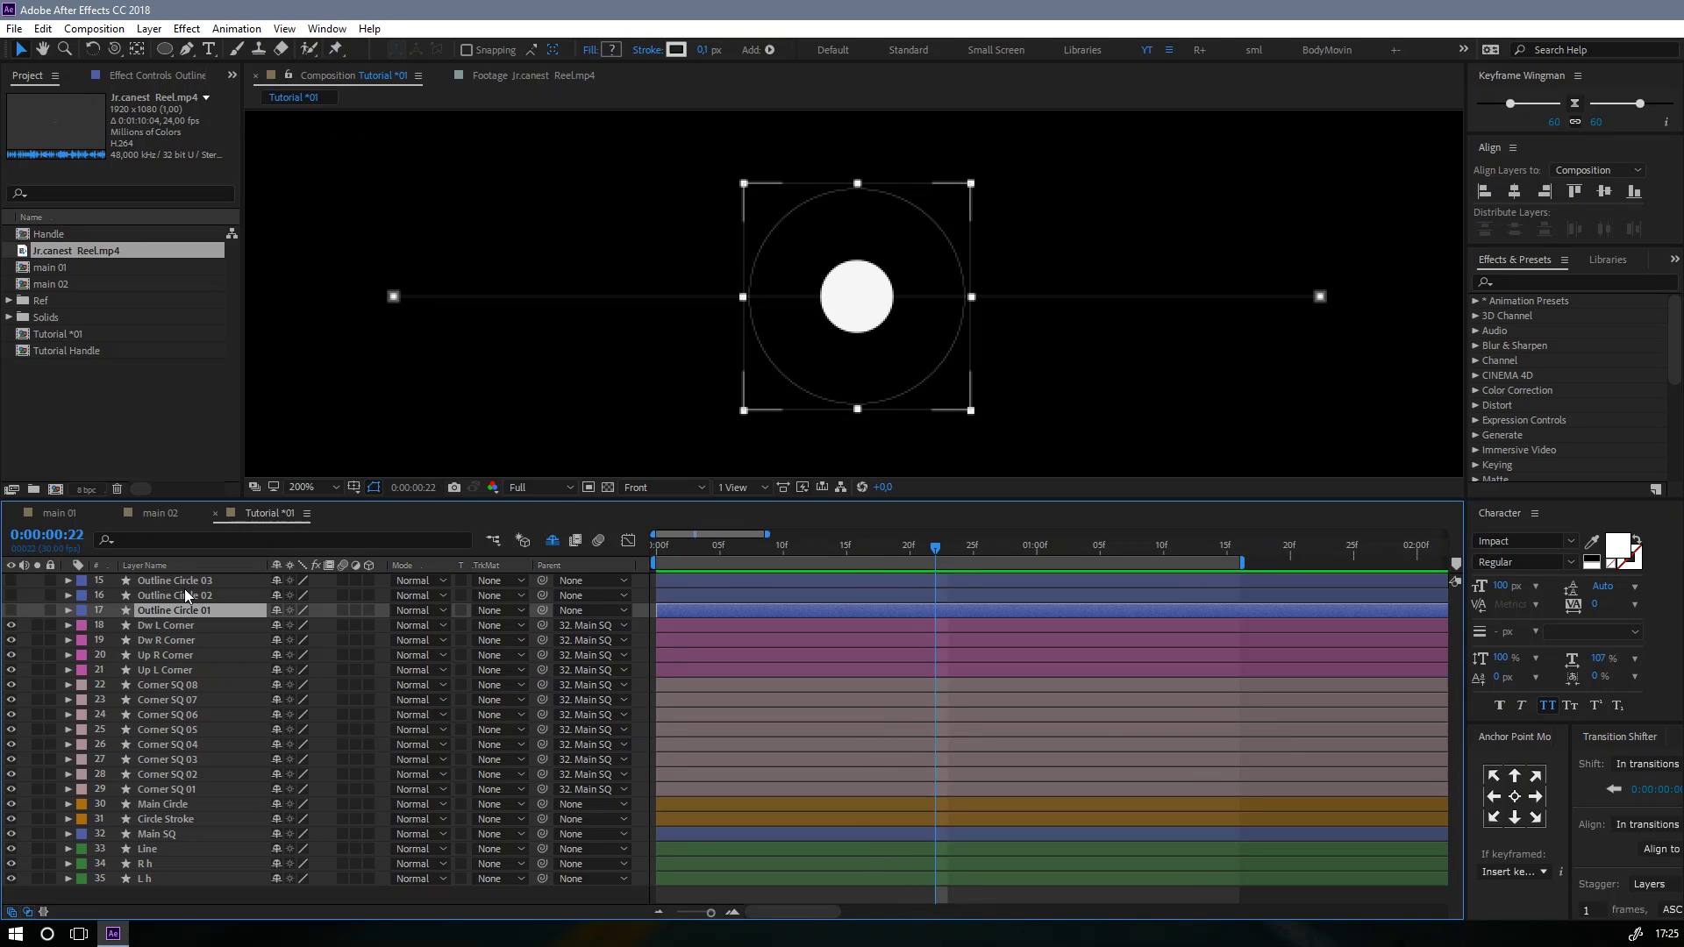
{"action": "left_click", "coordinate": [179, 580], "text": "shift"}
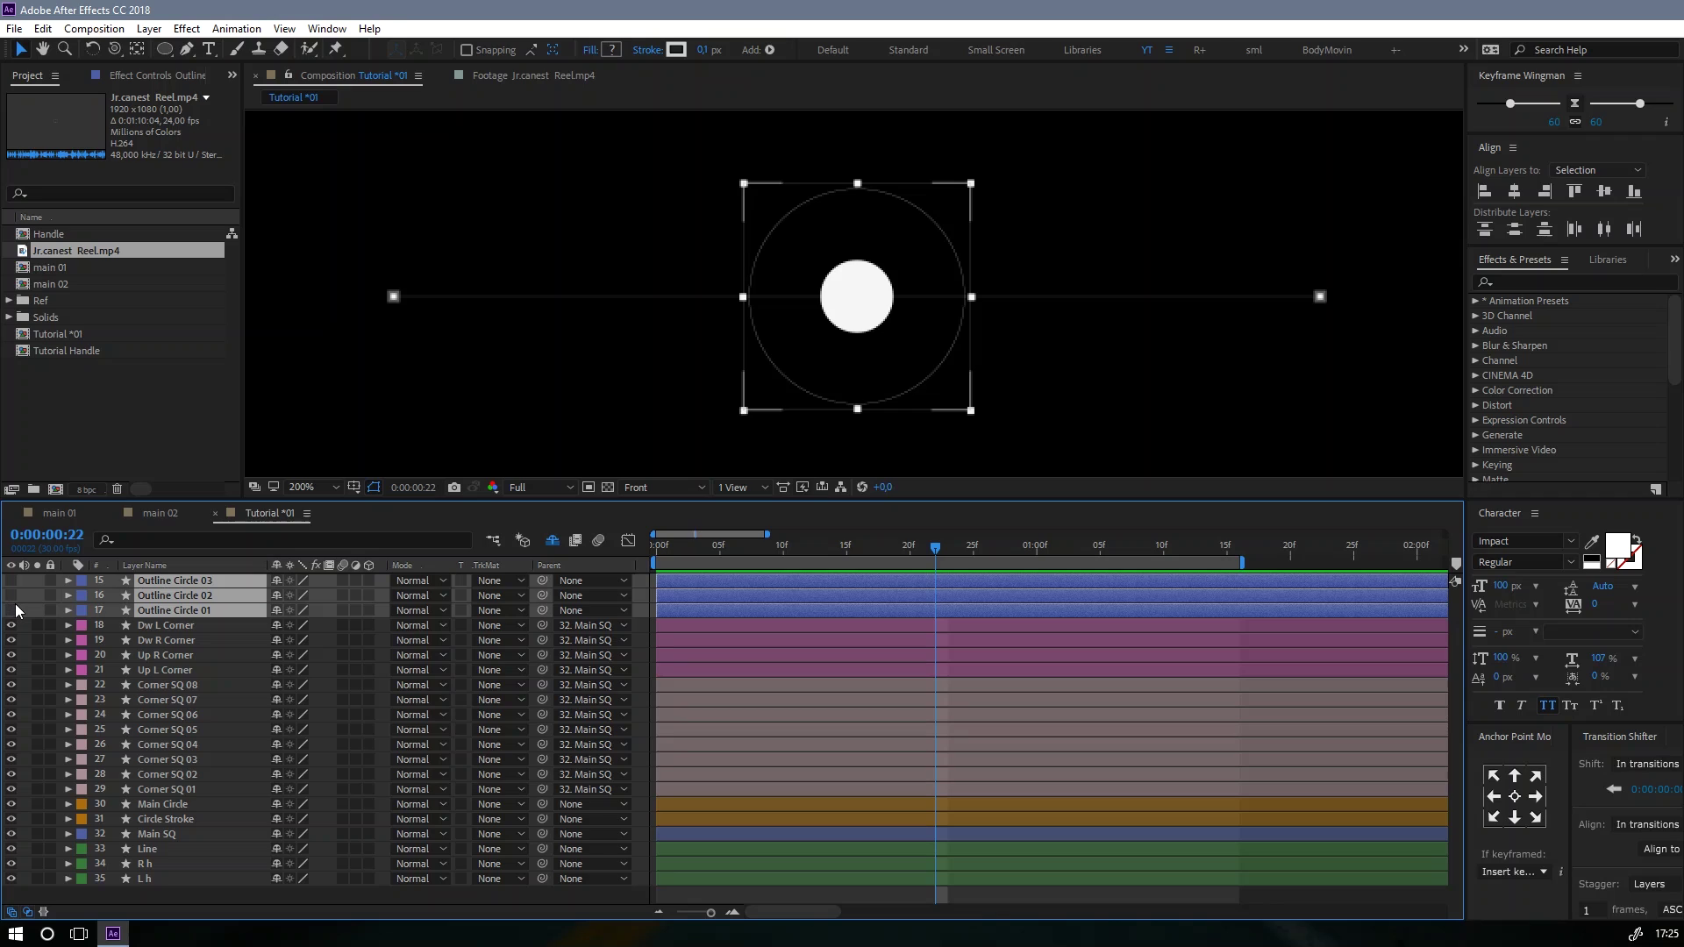
{"action": "left_click_drag", "start_coordinate": [11, 610], "coordinate": [10, 580]}
{"action": "key", "text": "comma"}
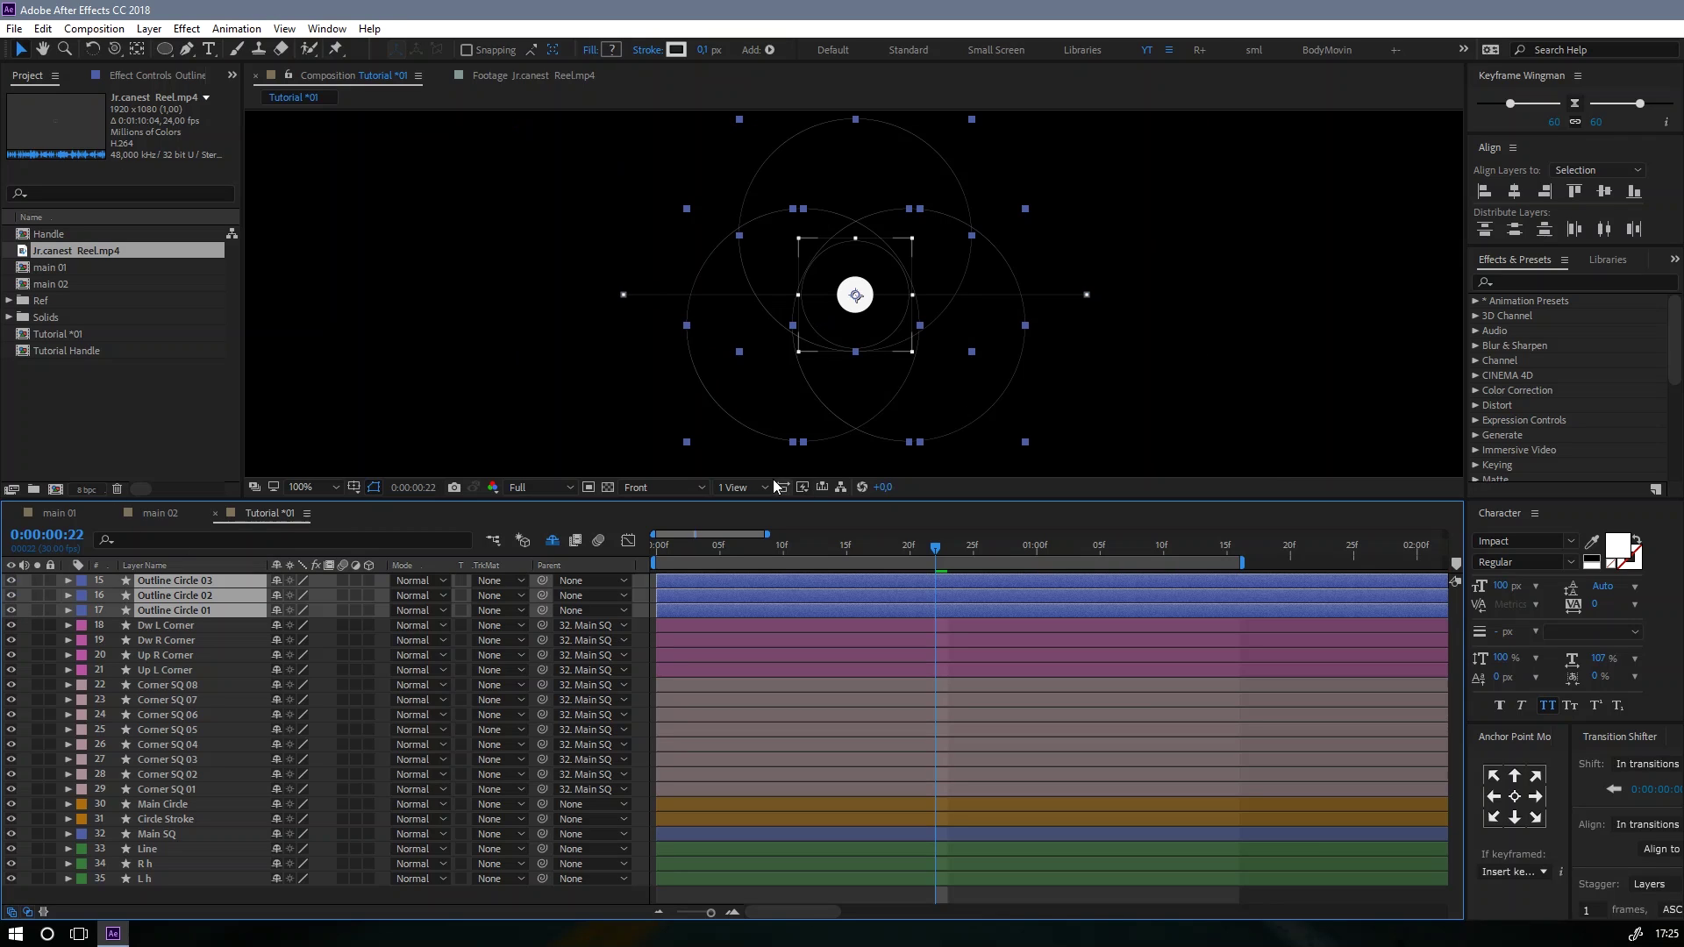
Step: Add Position and Scale keyframes to the three Outline Circle layers at 0:00:01:00 and at frame 0
{"action": "left_click_drag", "start_coordinate": [709, 550], "coordinate": [1038, 573]}
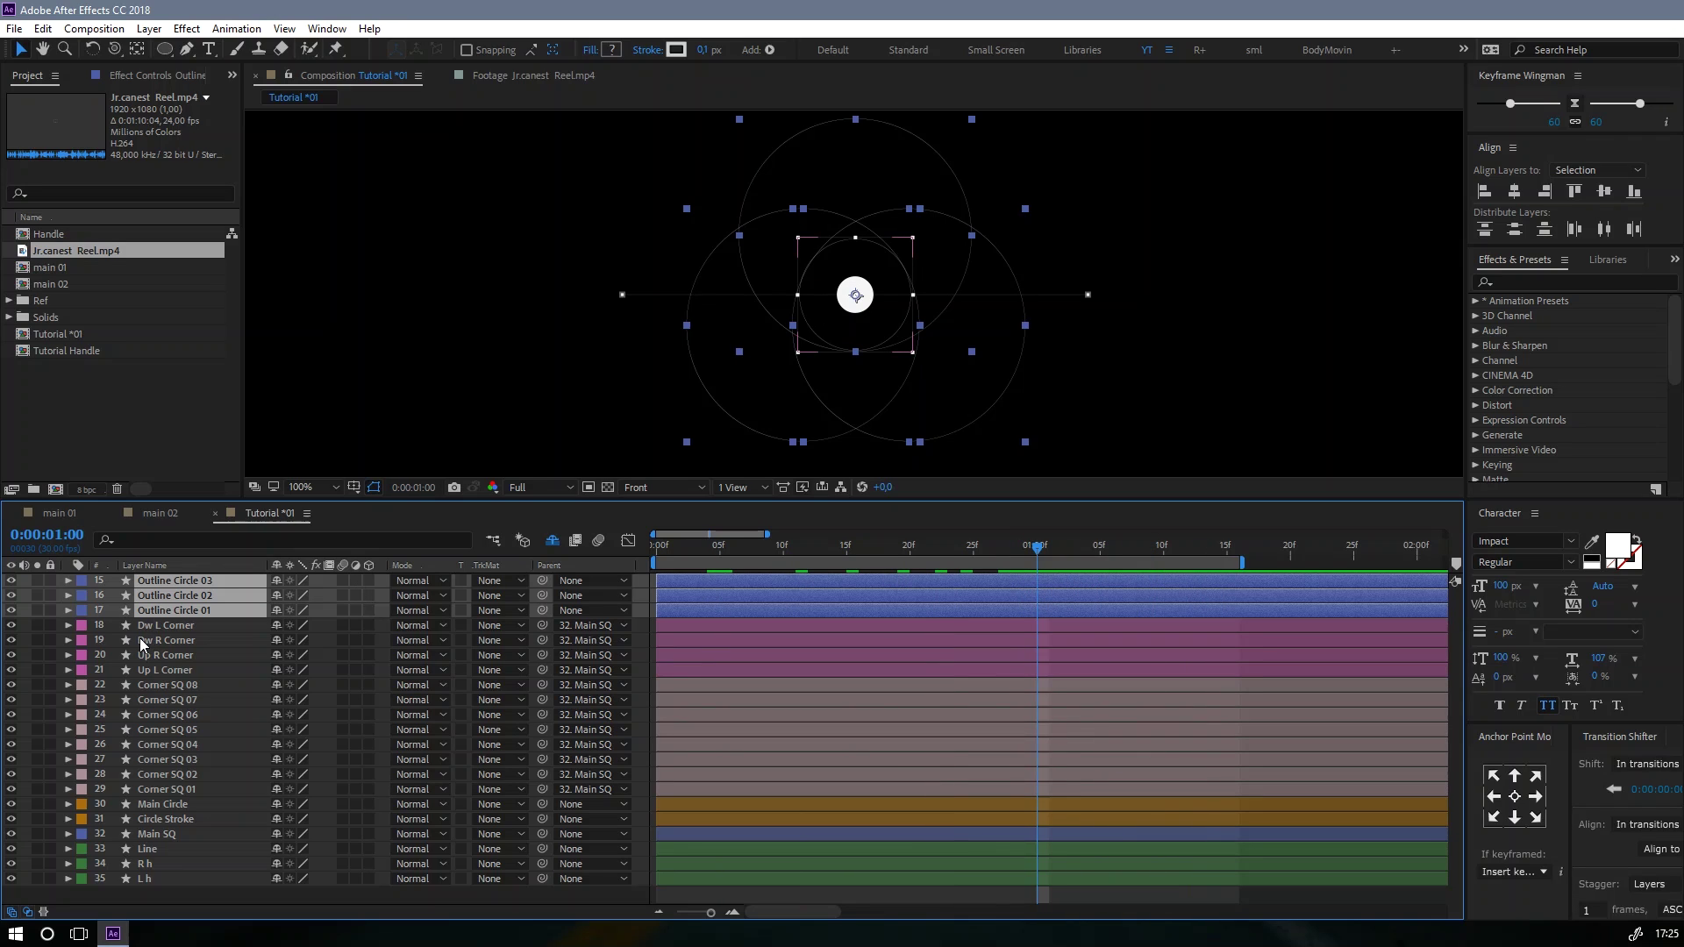
{"action": "key", "text": "s"}
{"action": "left_click", "coordinate": [112, 595]}
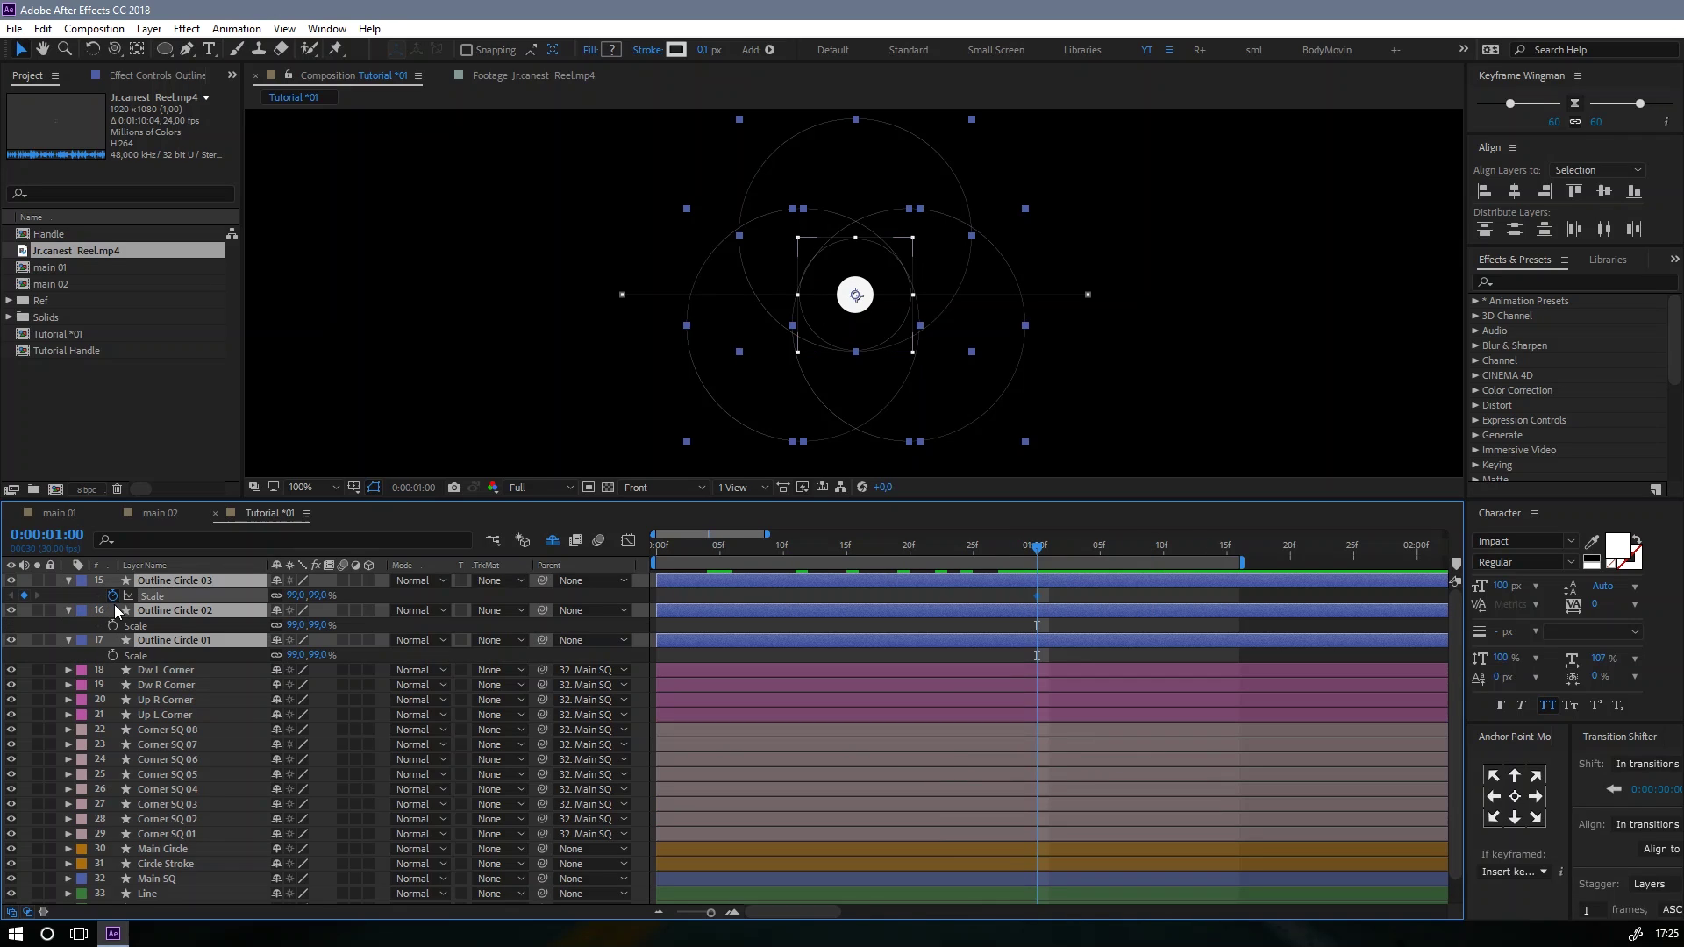
{"action": "key", "text": "p"}
{"action": "left_click", "coordinate": [113, 595]}
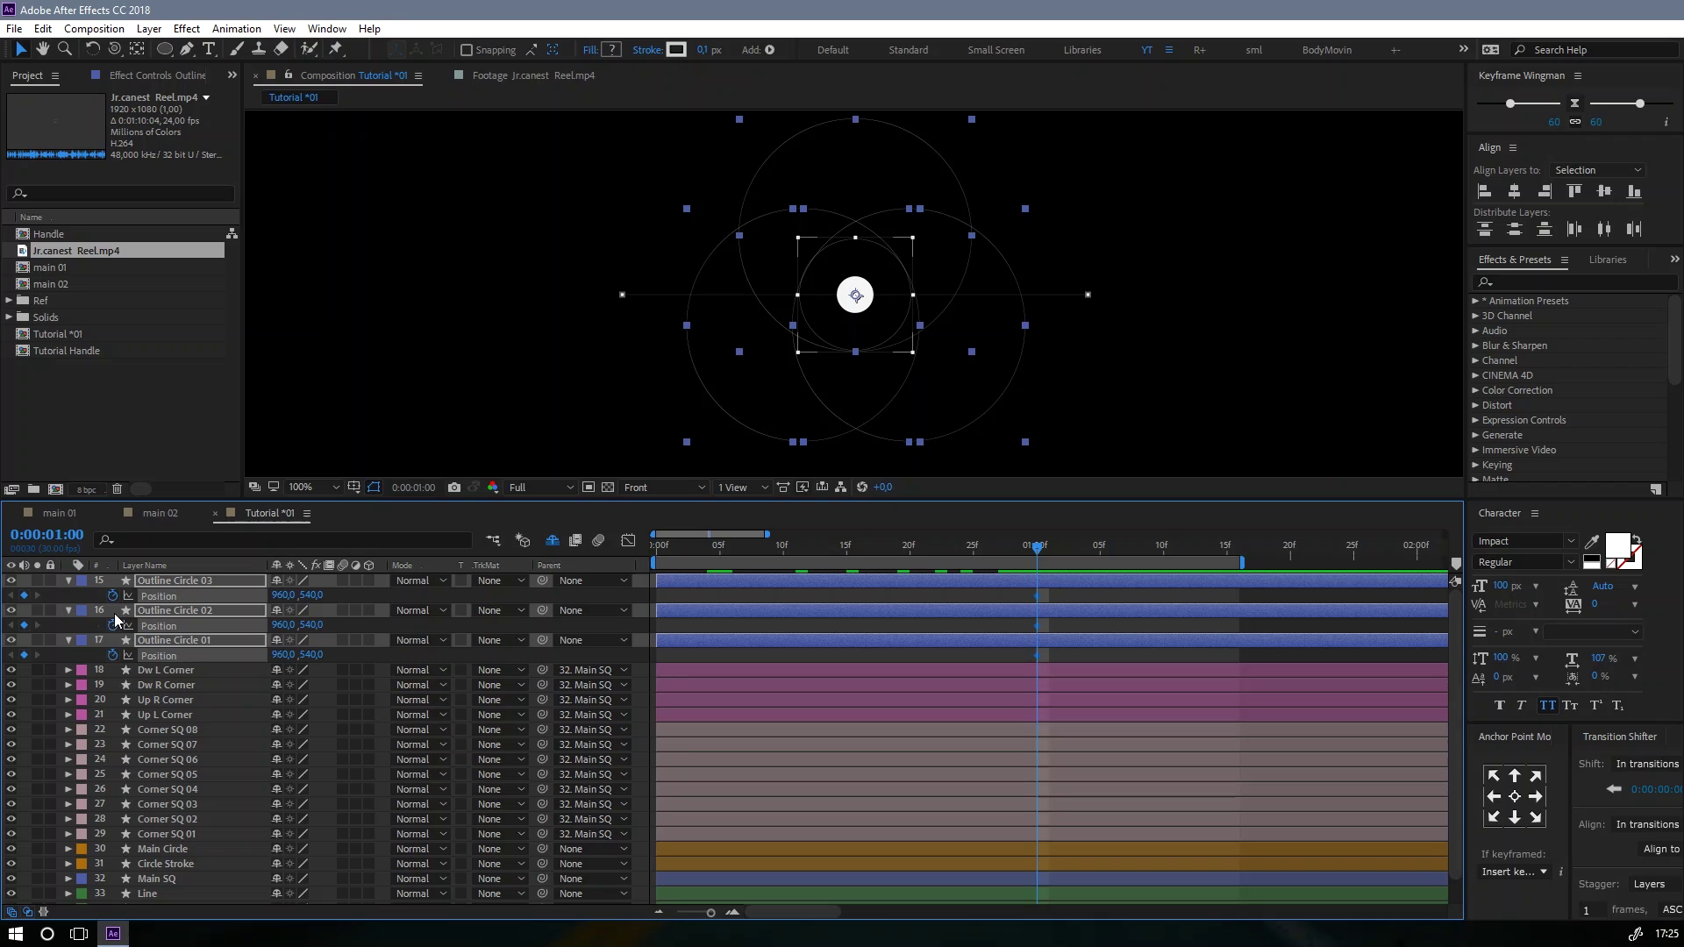
{"action": "key", "text": "p"}
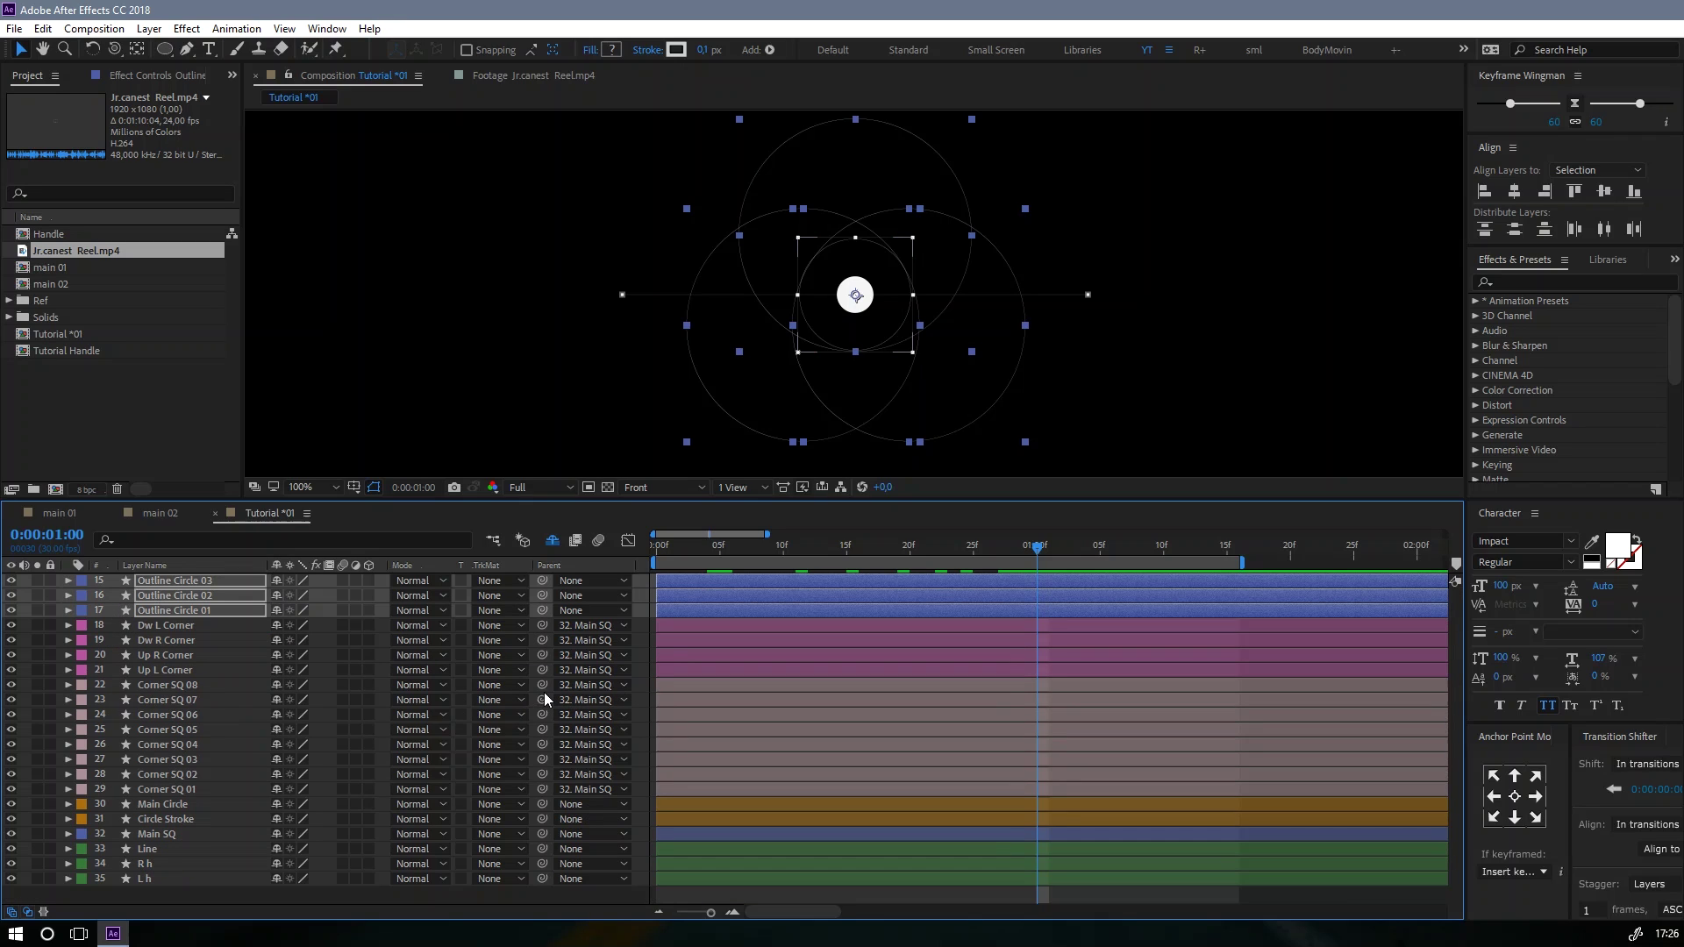
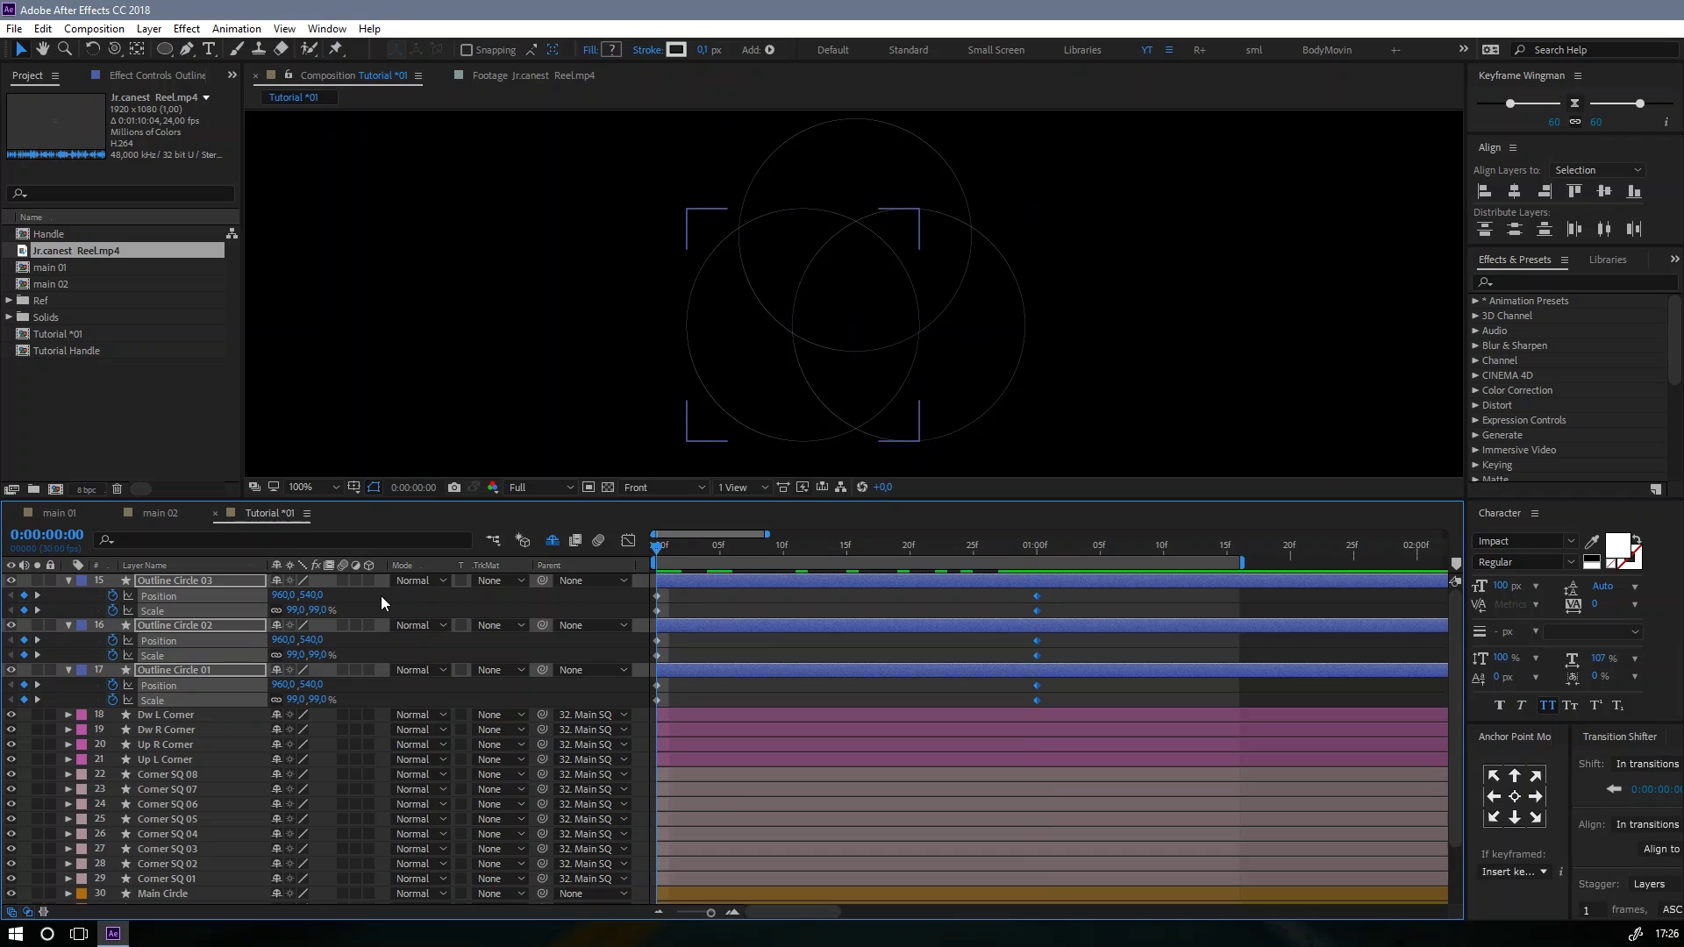
Step: At frame 0, move Outline Circle 03 to about 1018, 491 and Outline Circle 02 to about 895, 489
{"action": "left_click", "coordinate": [193, 580]}
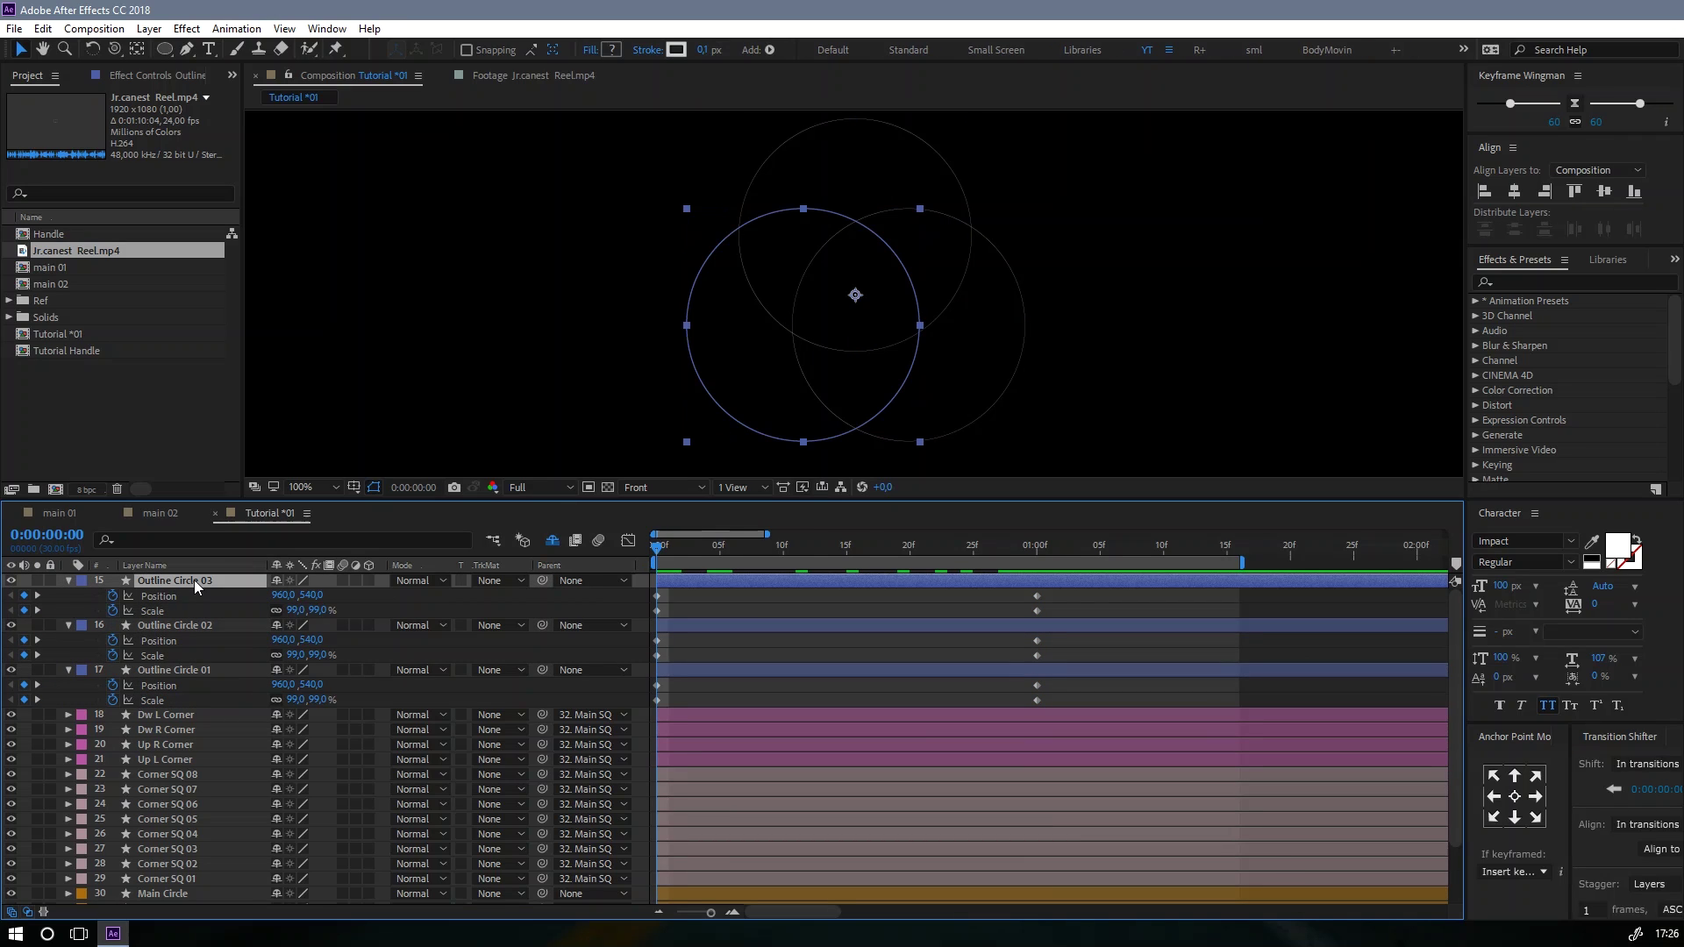
{"action": "left_click", "coordinate": [868, 288]}
{"action": "left_click_drag", "start_coordinate": [872, 287], "coordinate": [906, 252]}
{"action": "left_click", "coordinate": [240, 628]}
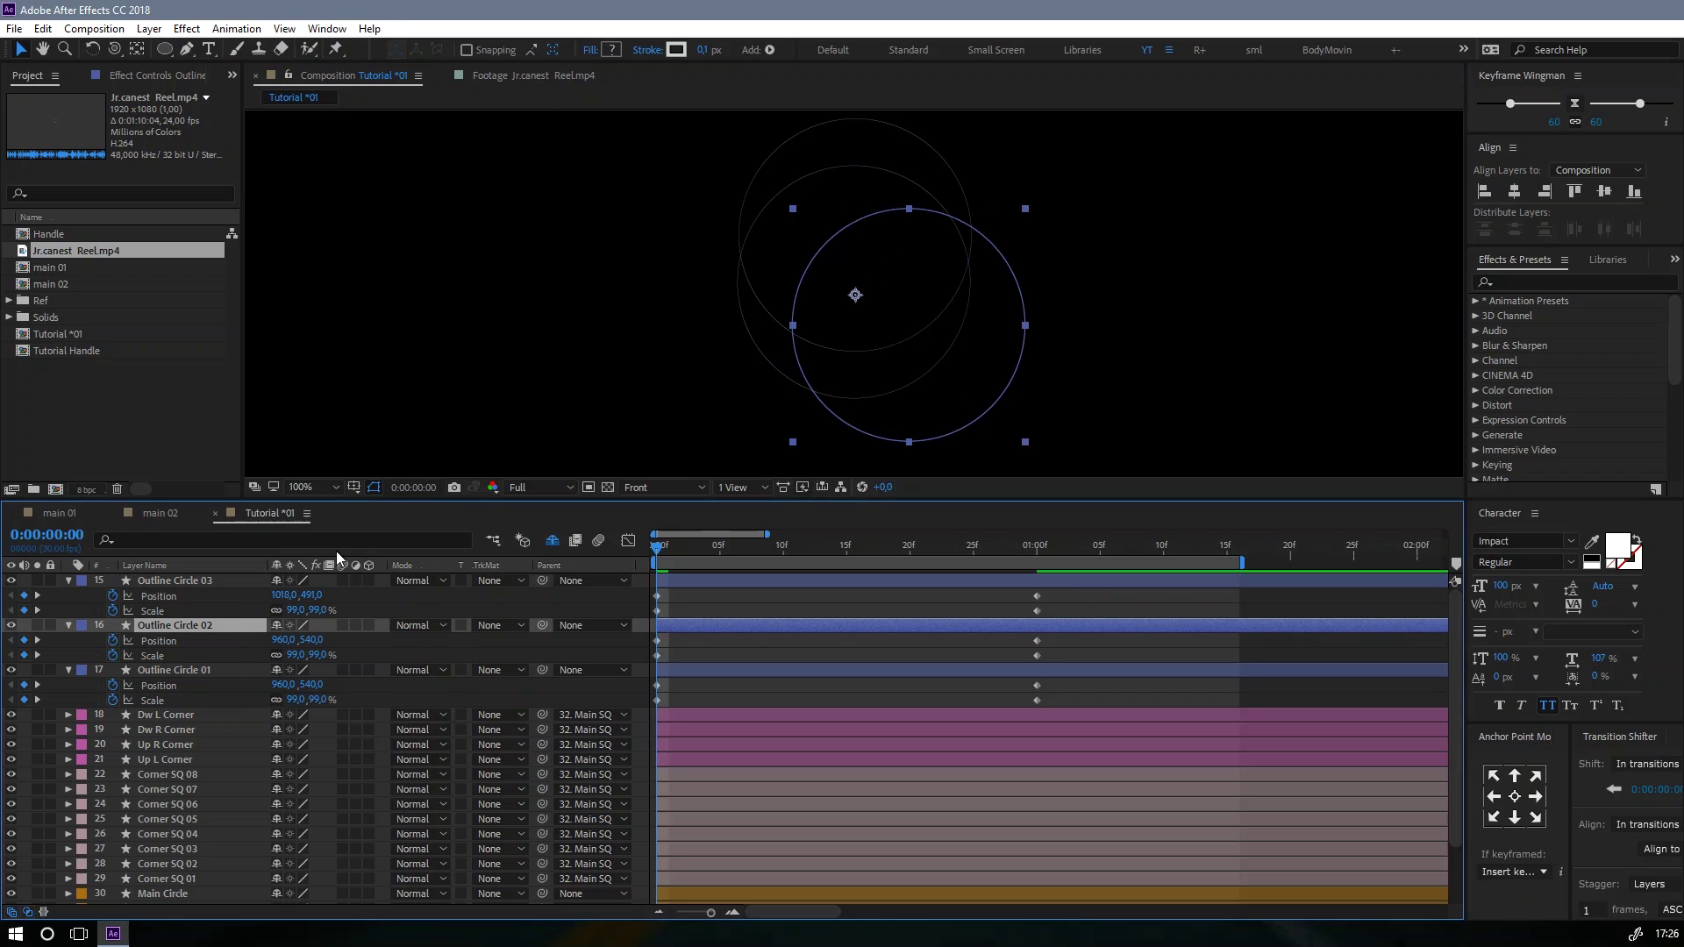
{"action": "left_click", "coordinate": [835, 284]}
{"action": "left_click_drag", "start_coordinate": [835, 283], "coordinate": [797, 252]}
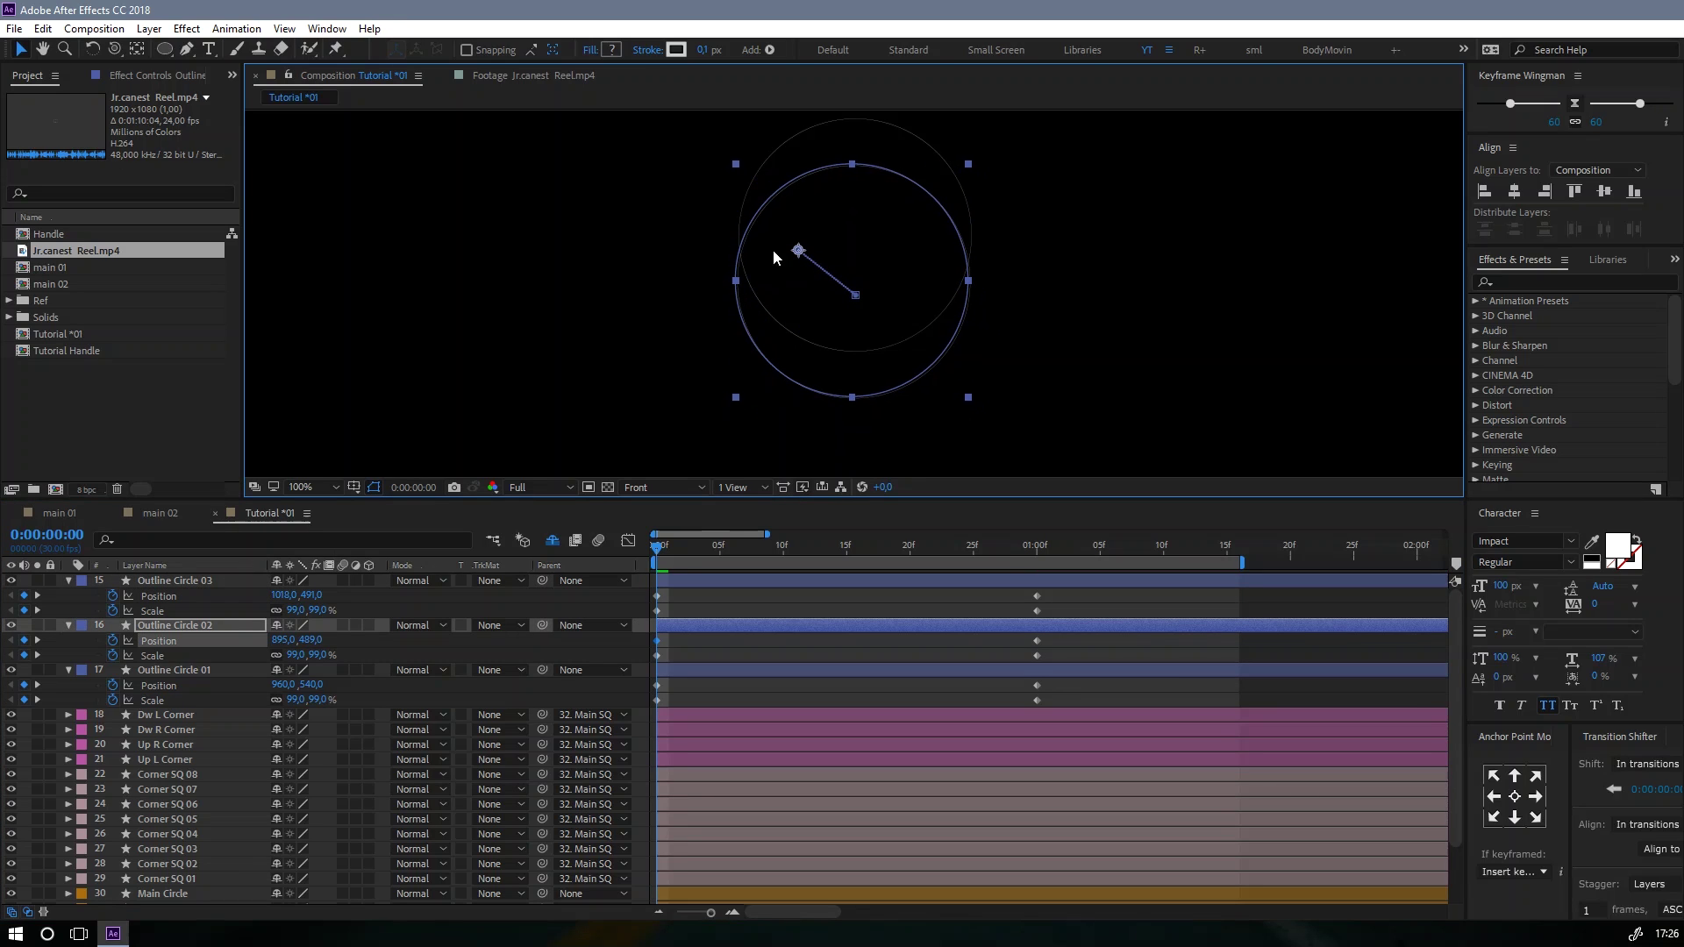
Step: Check the circles' spread in the Jr.canest Reel.mp4 reference footage, and move Outline Circle 01 to about 957, 591 at frame 0
{"action": "left_click", "coordinate": [517, 79]}
{"action": "left_click_drag", "start_coordinate": [253, 448], "coordinate": [268, 454]}
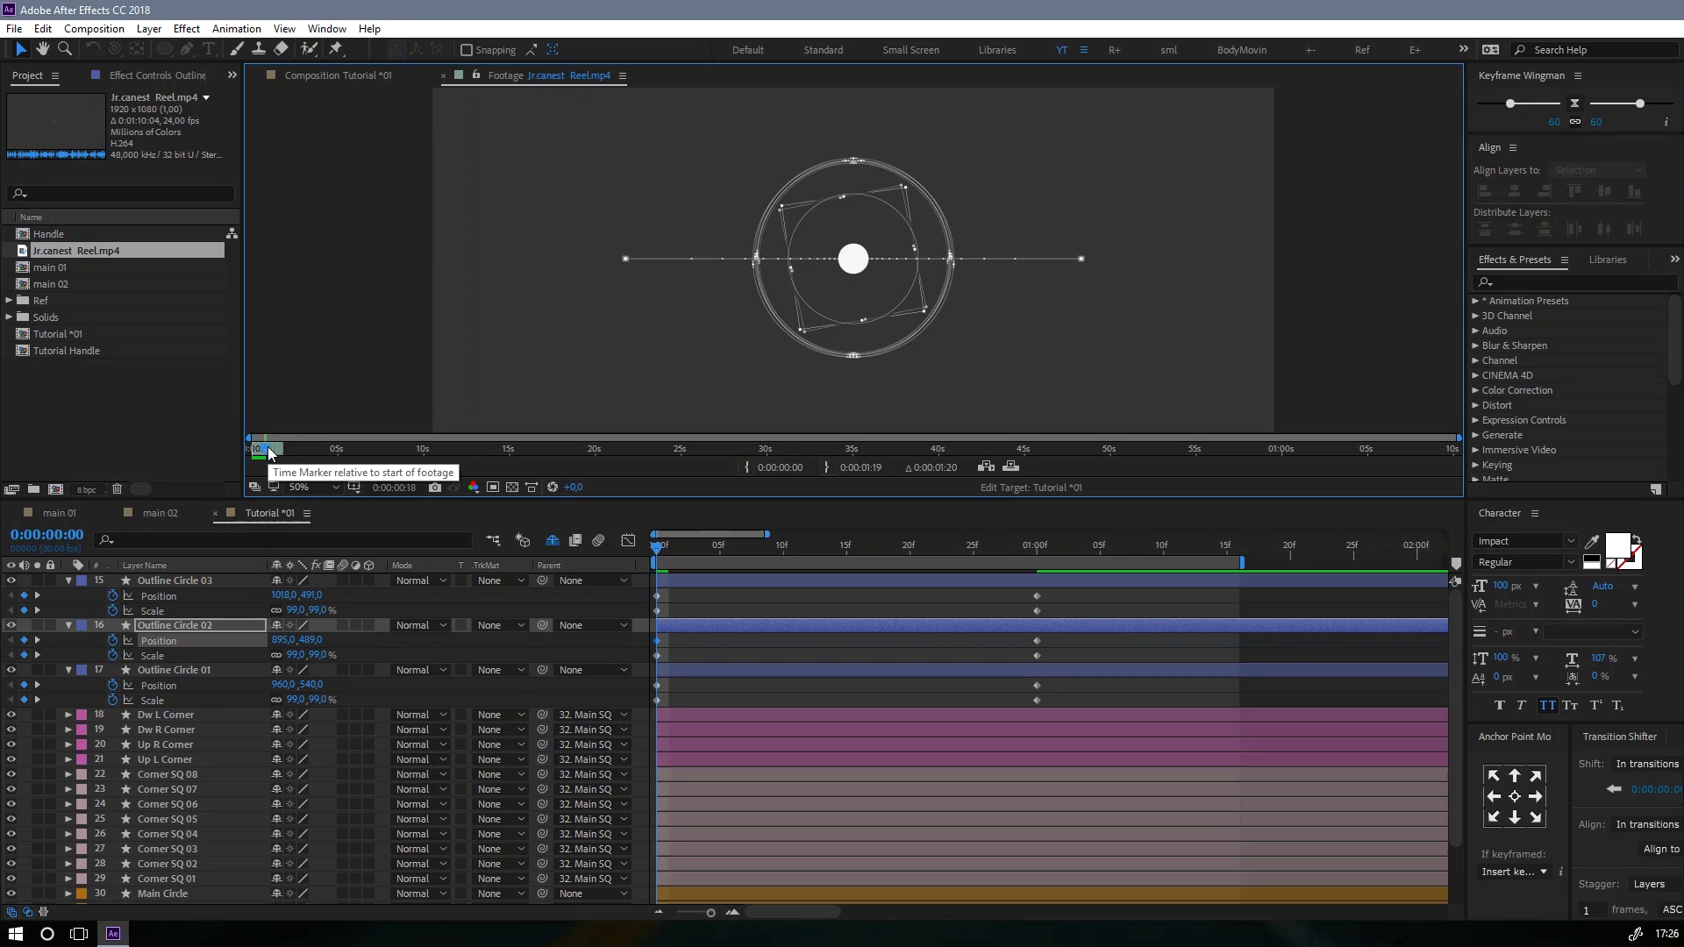
{"action": "left_click_drag", "start_coordinate": [268, 452], "coordinate": [273, 453]}
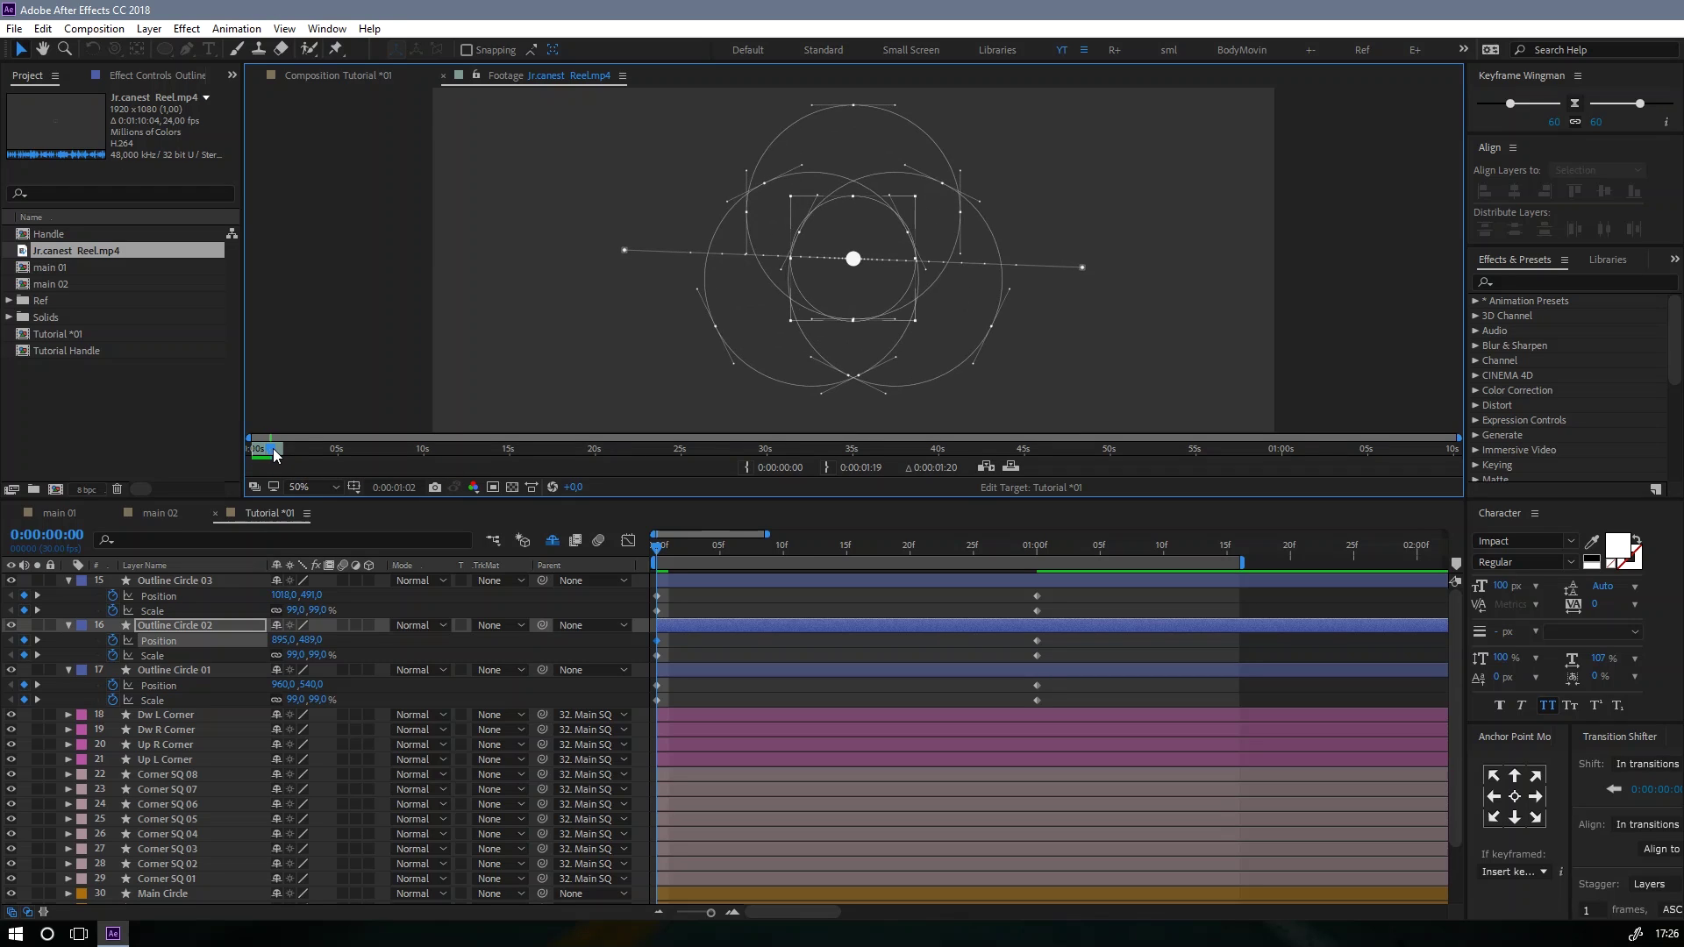
{"action": "left_click", "coordinate": [368, 83]}
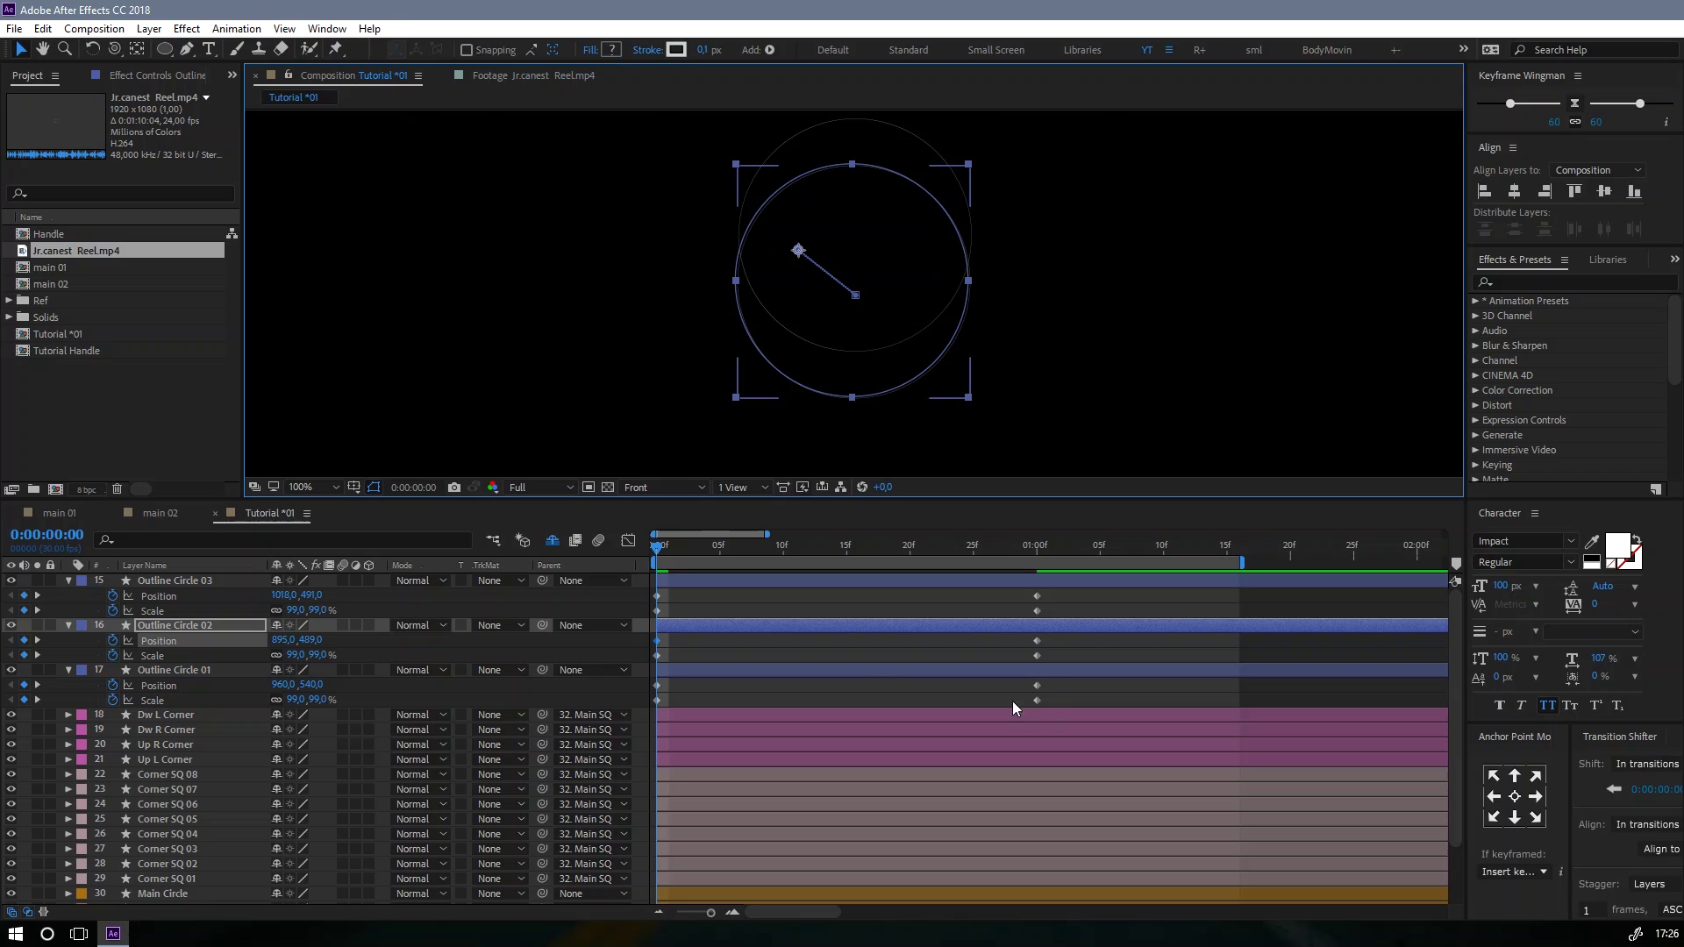
{"action": "left_click", "coordinate": [702, 670]}
{"action": "left_click_drag", "start_coordinate": [858, 308], "coordinate": [855, 342]}
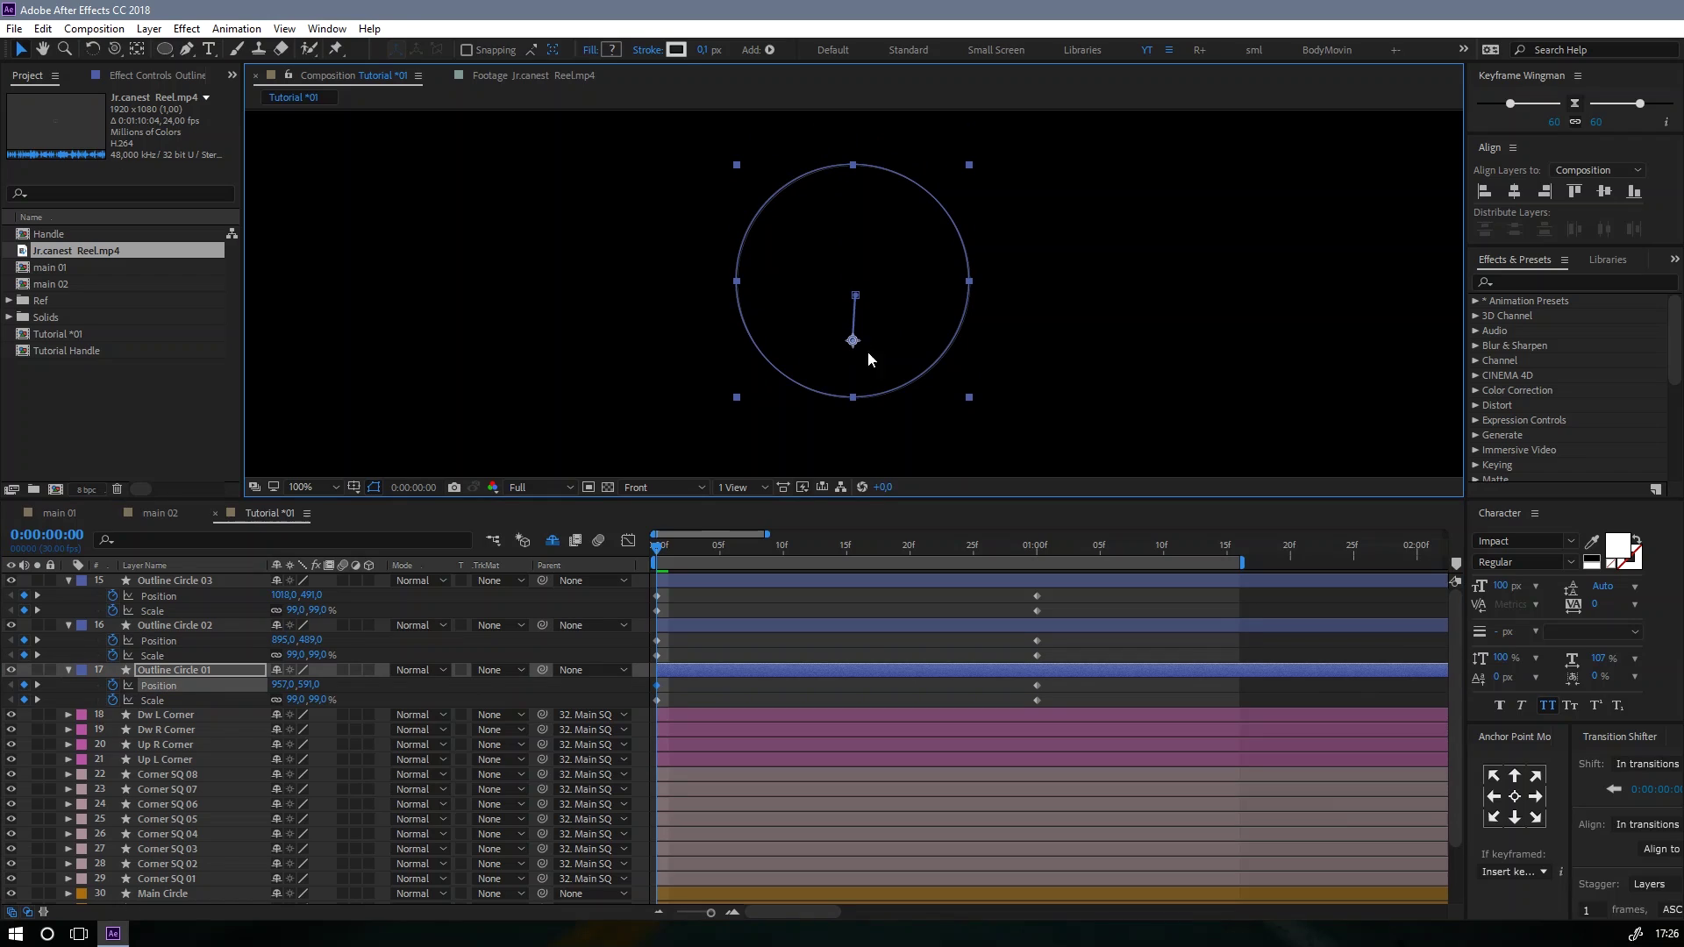
Step: Move the ending Scale keyframes of the three Outline Circle layers to frame 18
{"action": "left_click", "coordinate": [144, 626], "text": "ctrl"}
{"action": "left_click", "coordinate": [166, 582], "text": "ctrl"}
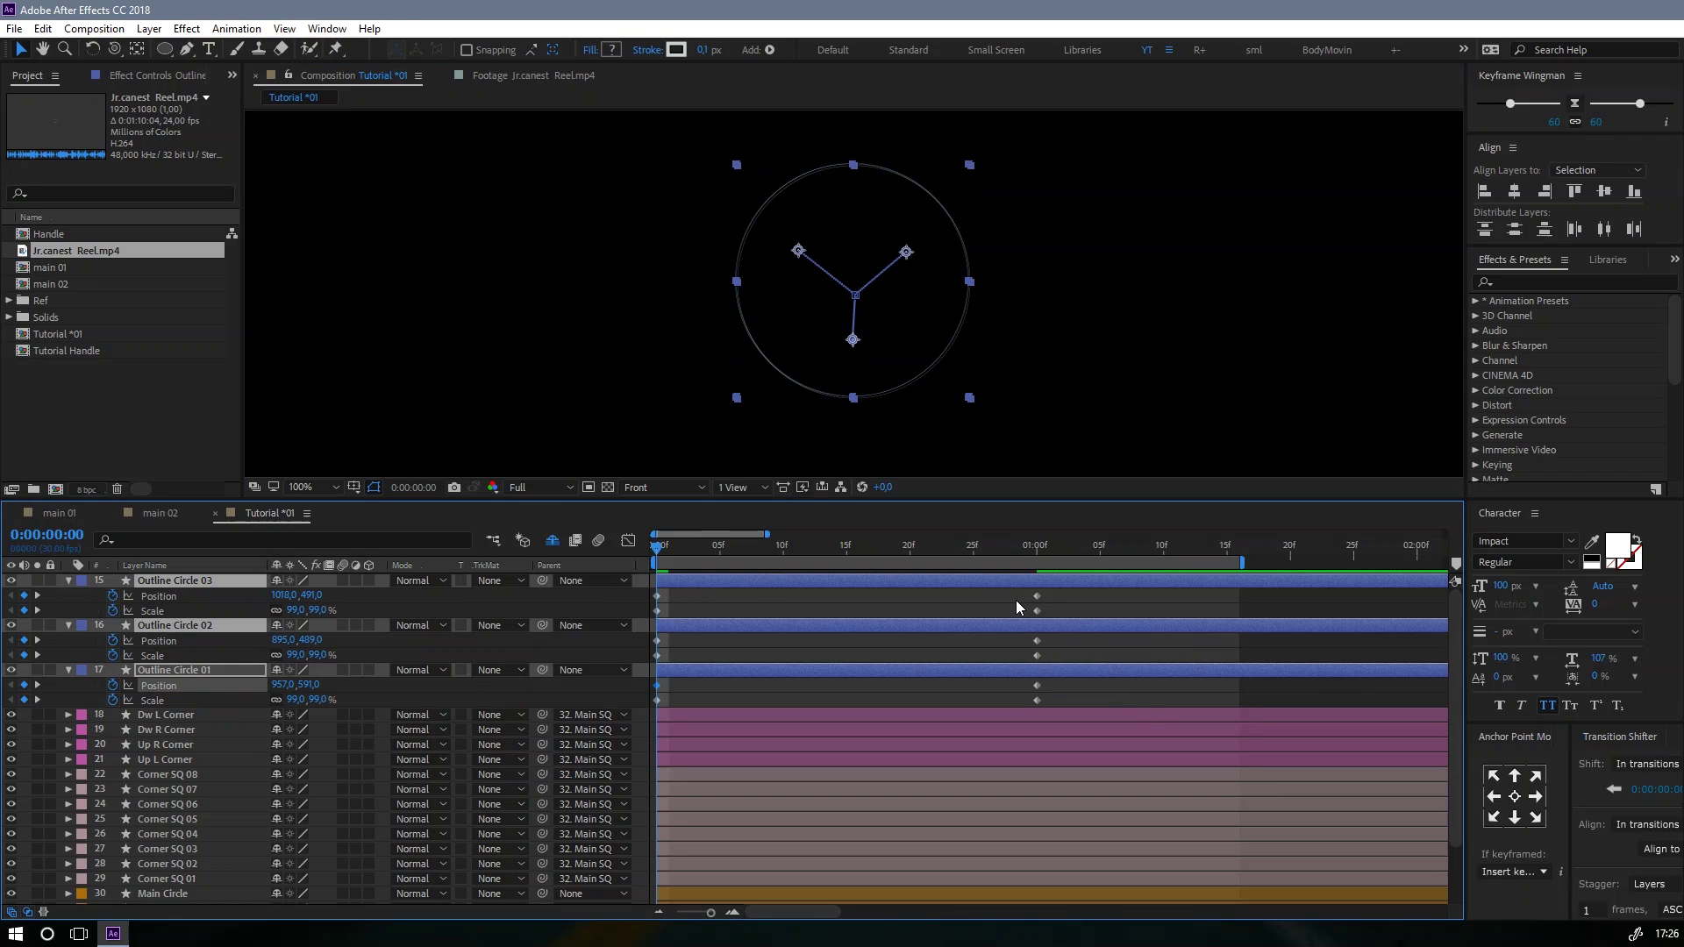
{"action": "left_click_drag", "start_coordinate": [1038, 608], "coordinate": [887, 618]}
{"action": "left_click_drag", "start_coordinate": [1038, 656], "coordinate": [889, 661]}
{"action": "left_click_drag", "start_coordinate": [1036, 700], "coordinate": [883, 693]}
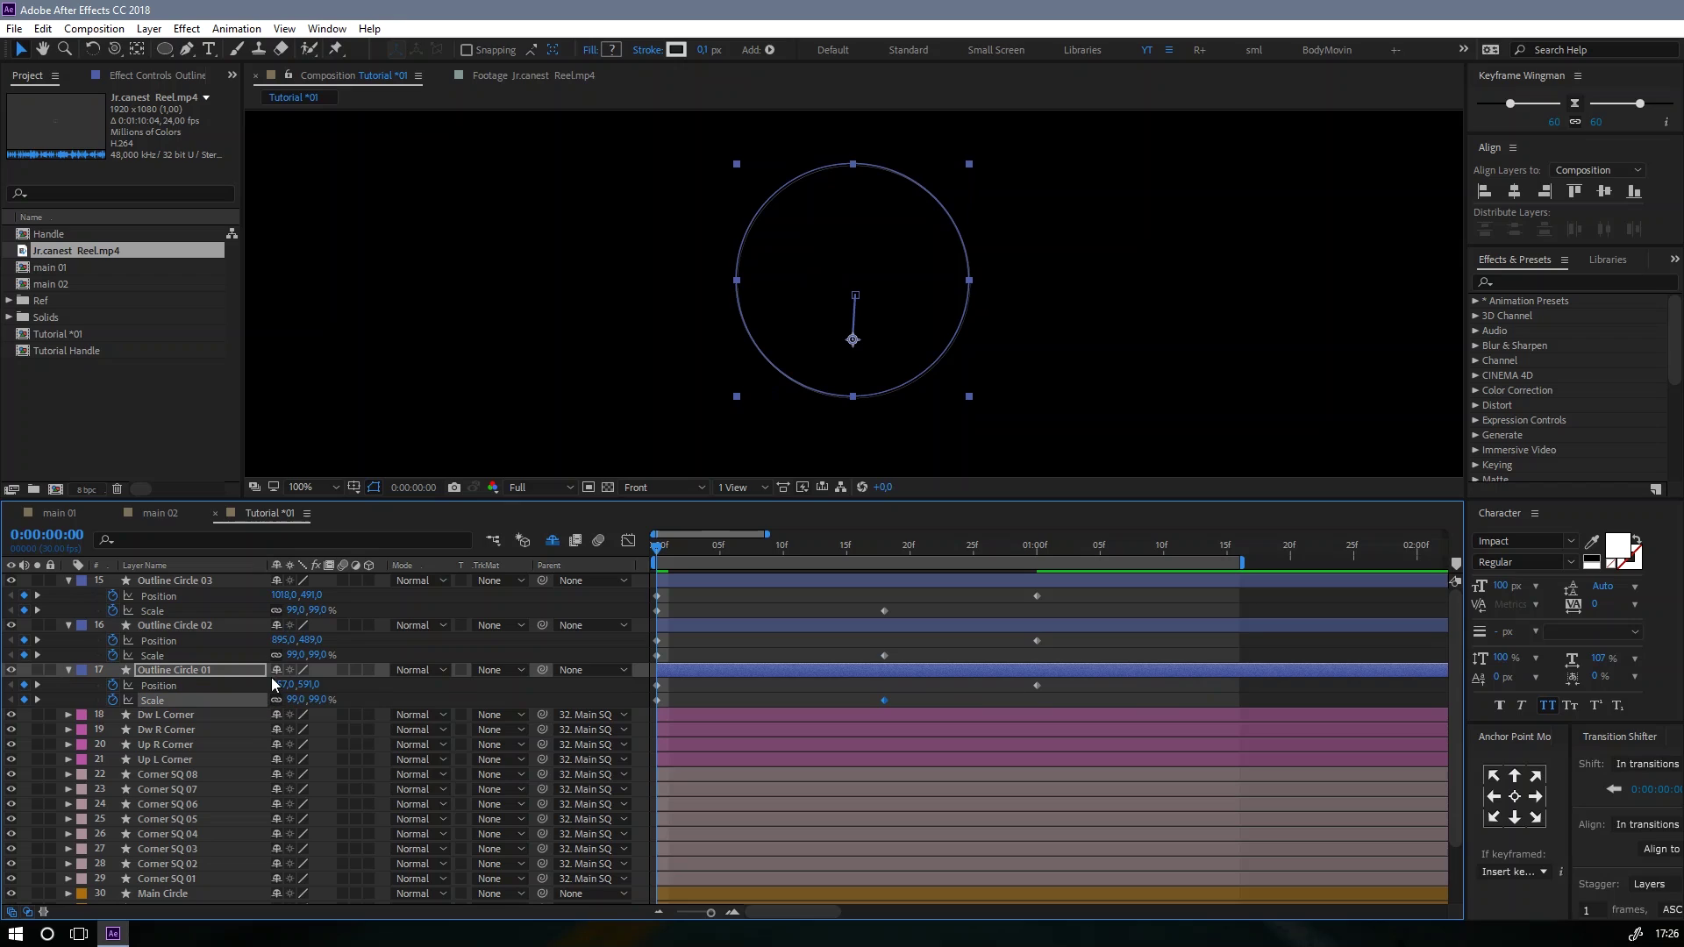
Step: Set the Scale of the three Outline Circle layers to 0% at frame 0
{"action": "left_click", "coordinate": [171, 581], "text": "shift"}
{"action": "left_click", "coordinate": [292, 610]}
{"action": "type", "text": "0"}
{"action": "key", "text": "Return"}
Step: Easy-ease the Outline Circle layers' Scale keyframes and shape their speed curves for a fast early growth and a long slowdown
{"action": "left_click_drag", "start_coordinate": [908, 608], "coordinate": [865, 703]}
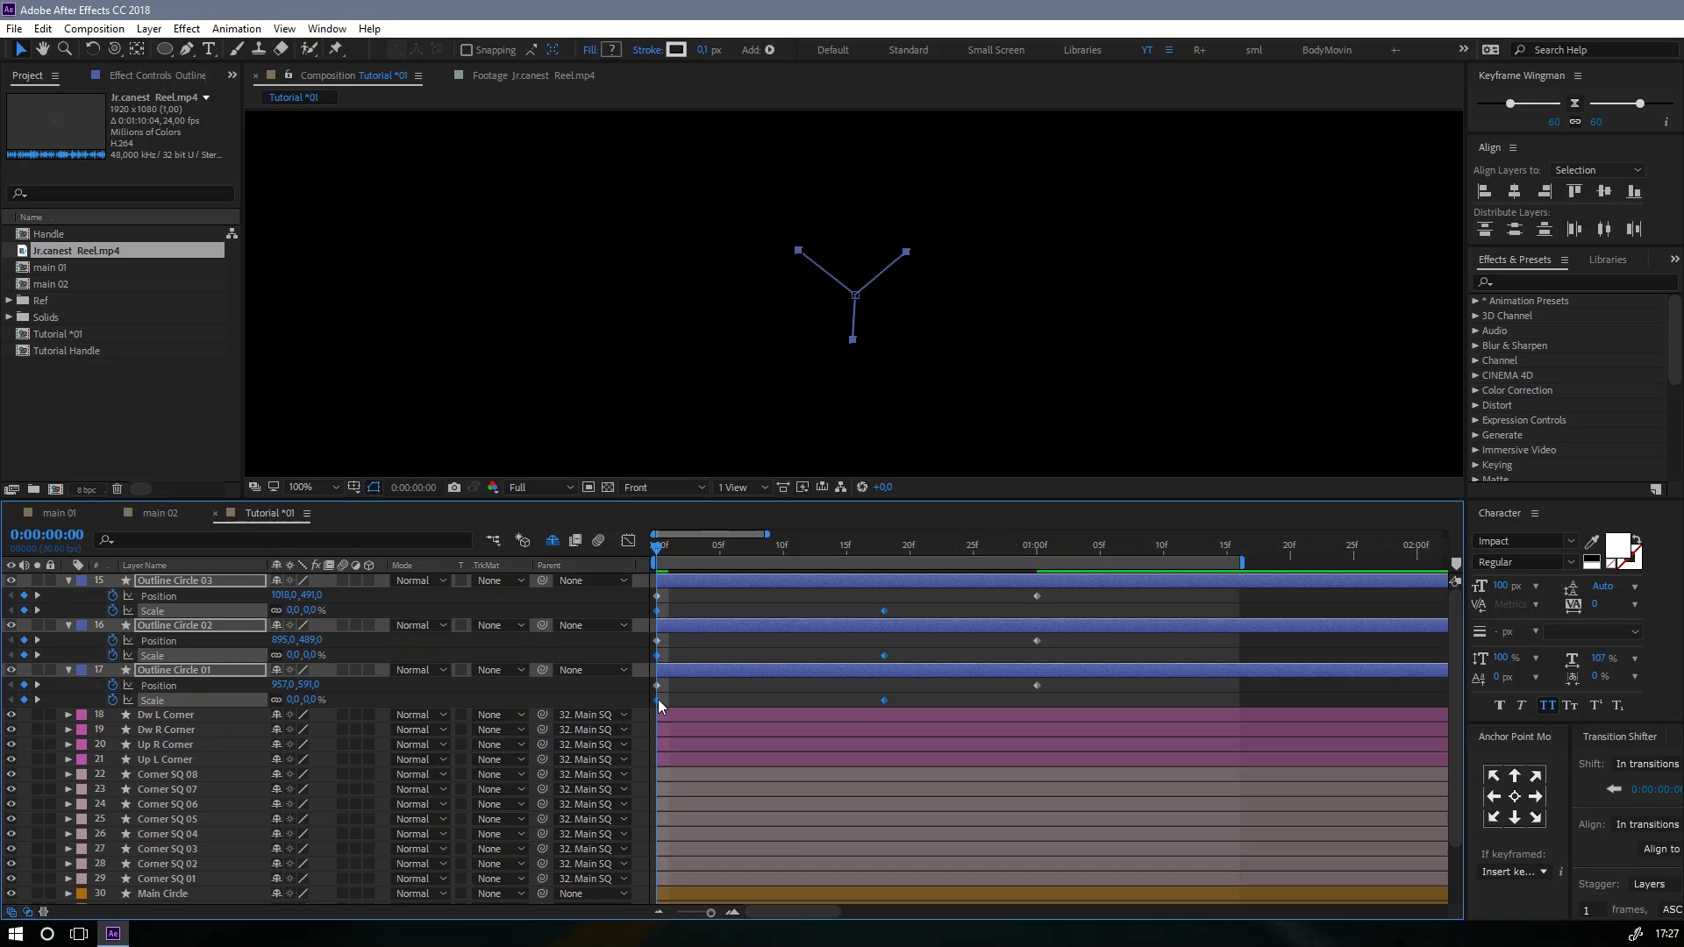
{"action": "left_click", "coordinate": [628, 540]}
{"action": "left_click_drag", "start_coordinate": [847, 901], "coordinate": [787, 849]}
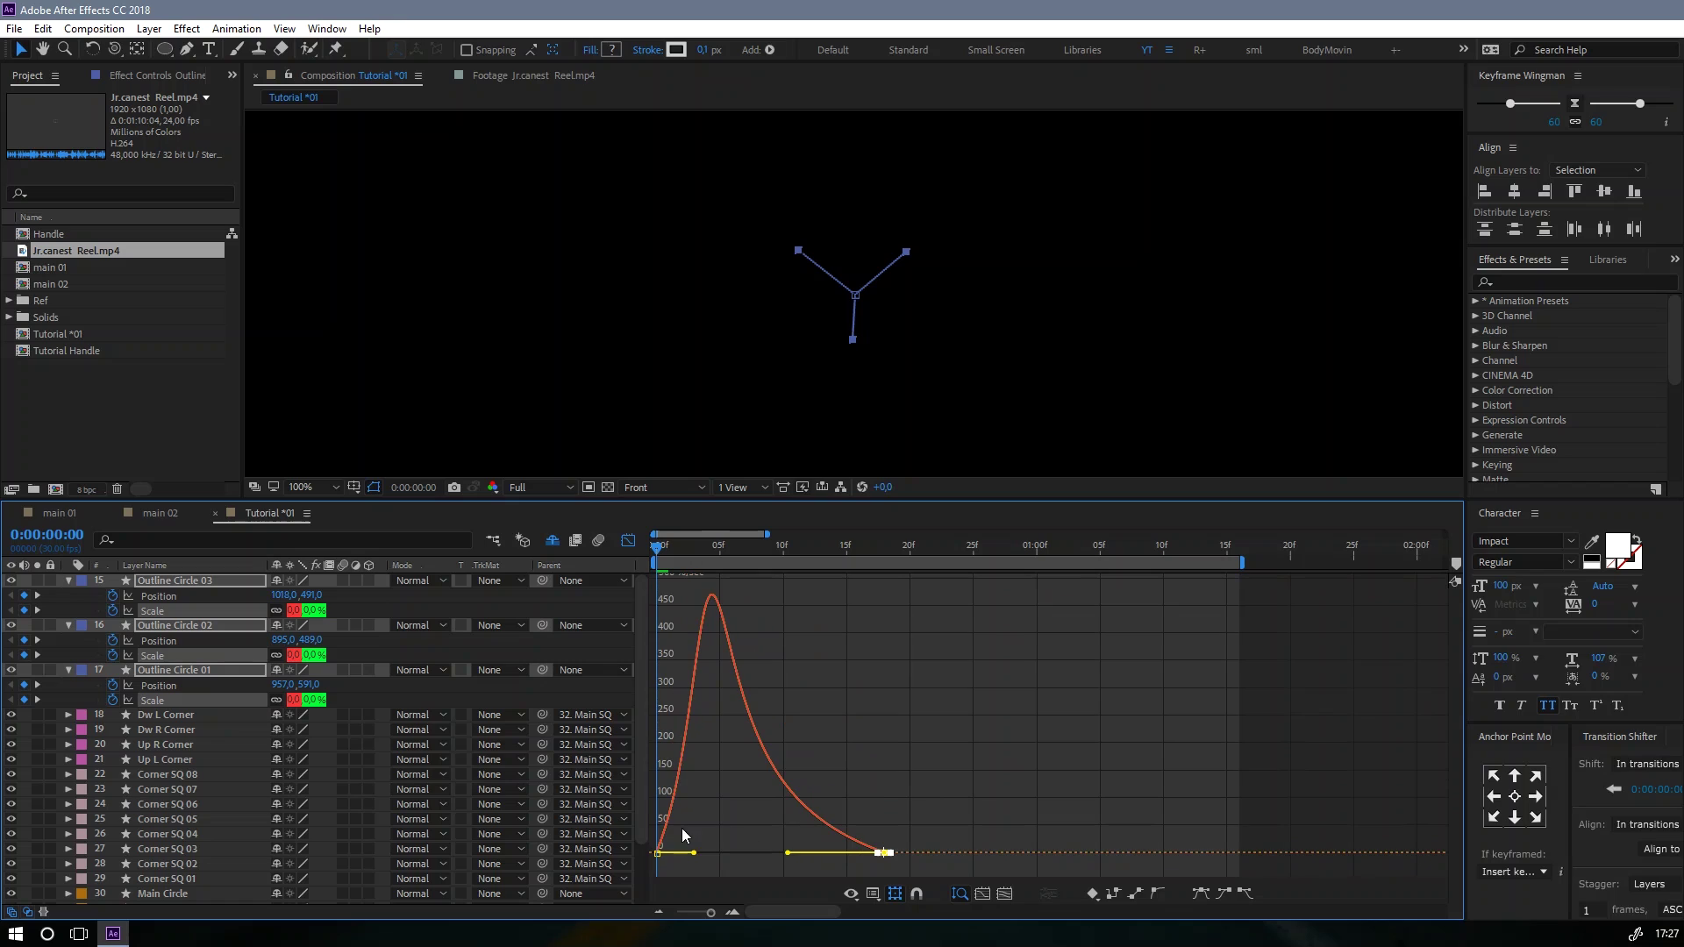
{"action": "left_click_drag", "start_coordinate": [645, 860], "coordinate": [705, 849]}
{"action": "left_click", "coordinate": [627, 540]}
Step: Preview the outline circles' growth and scrub to frame 18
{"action": "key", "text": "space"}
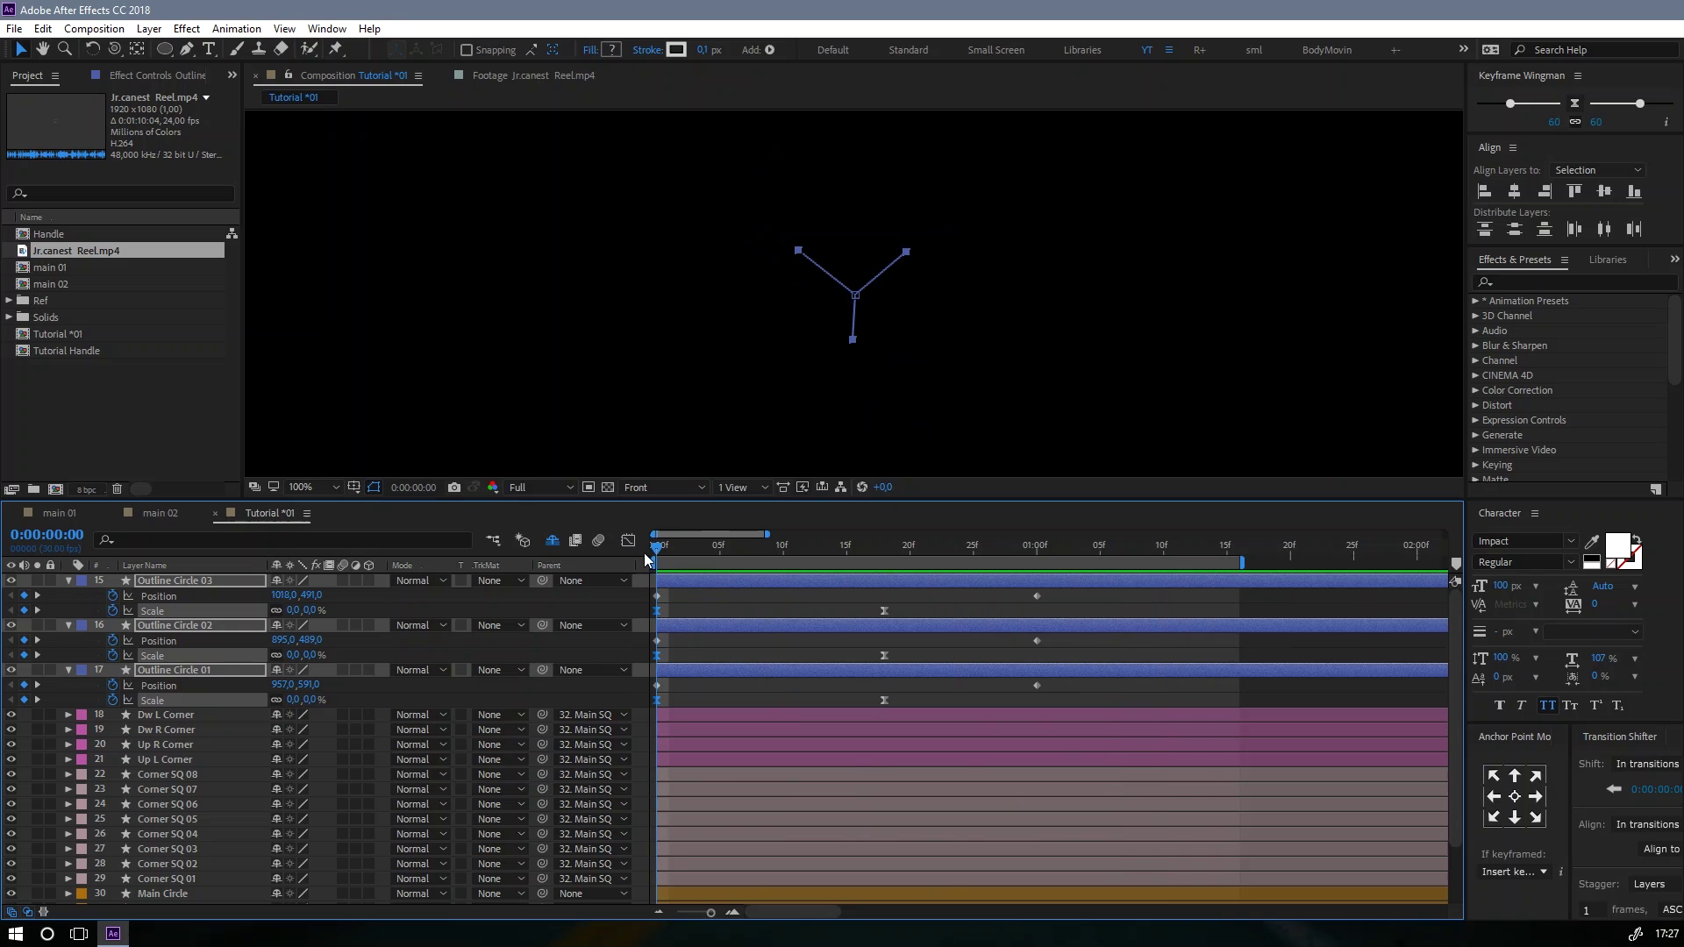
{"action": "key", "text": "space"}
{"action": "left_click_drag", "start_coordinate": [816, 565], "coordinate": [884, 562]}
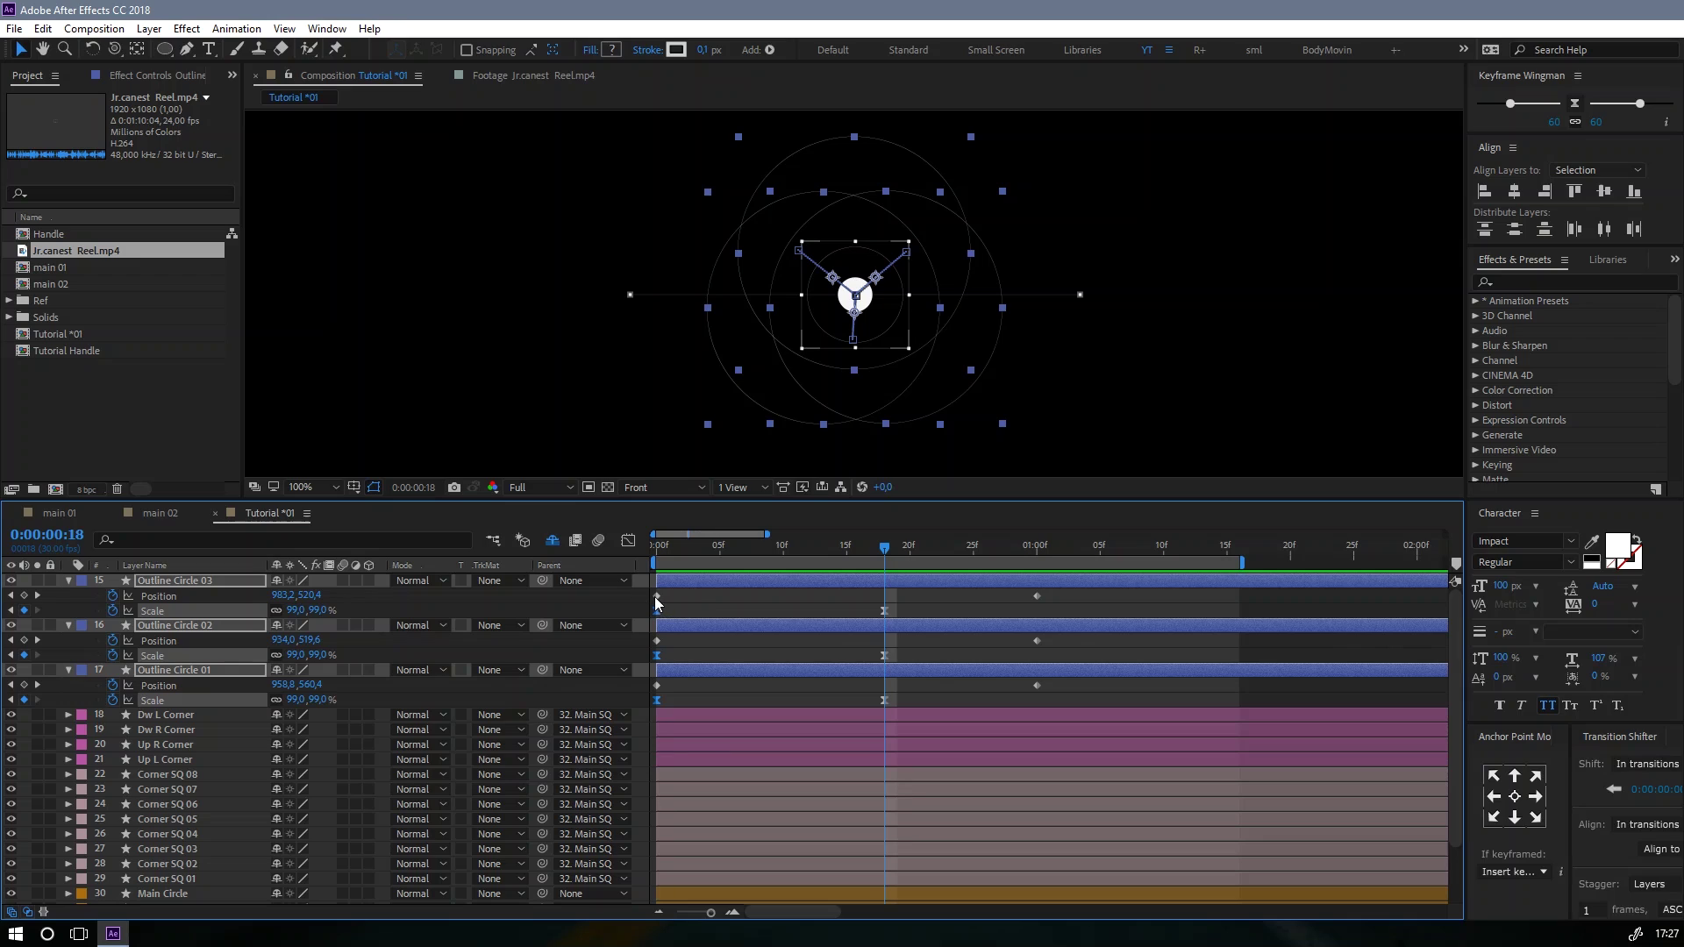
Step: Move the starting Position keyframes of the three Outline Circle layers to frame 11
{"action": "left_click", "coordinate": [656, 595]}
{"action": "left_click", "coordinate": [656, 641], "text": "shift"}
{"action": "left_click", "coordinate": [656, 685], "text": "shift"}
{"action": "left_click_drag", "start_coordinate": [656, 596], "coordinate": [818, 598]}
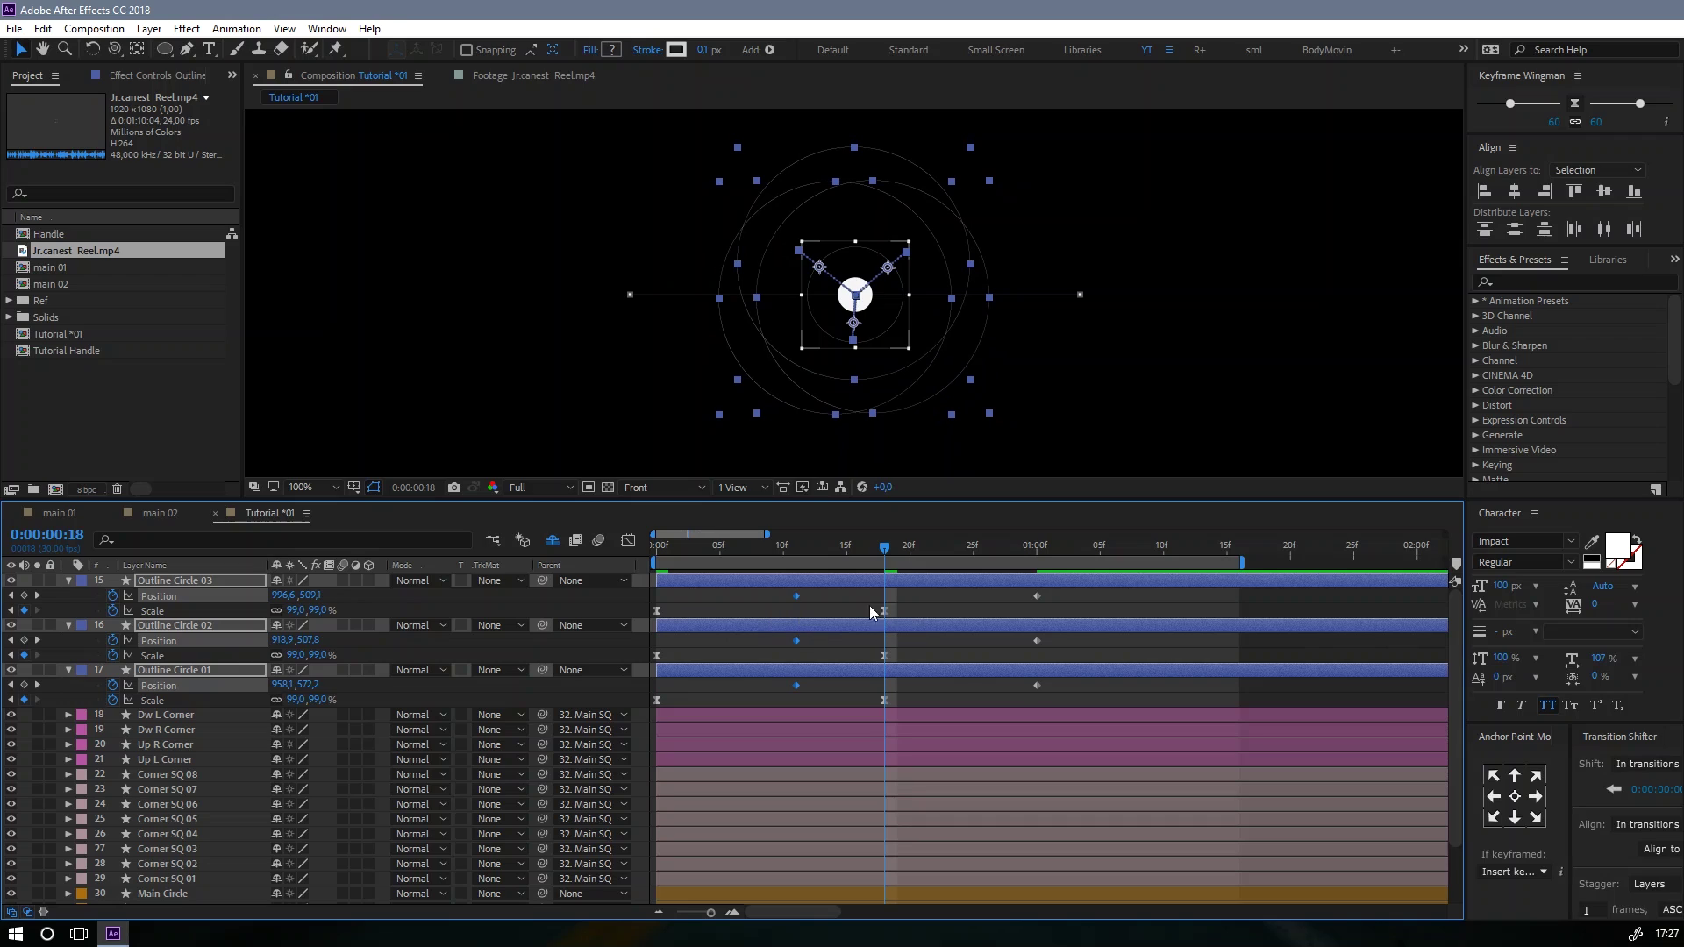
Step: Easy-ease the Outline Circle layers' Position keyframes and shape their speed curves for a long slowdown
{"action": "left_click_drag", "start_coordinate": [1051, 592], "coordinate": [1019, 695]}
{"action": "key", "text": "F9"}
{"action": "left_click", "coordinate": [628, 540]}
{"action": "left_click_drag", "start_coordinate": [1056, 763], "coordinate": [853, 849]}
{"action": "left_click", "coordinate": [628, 540]}
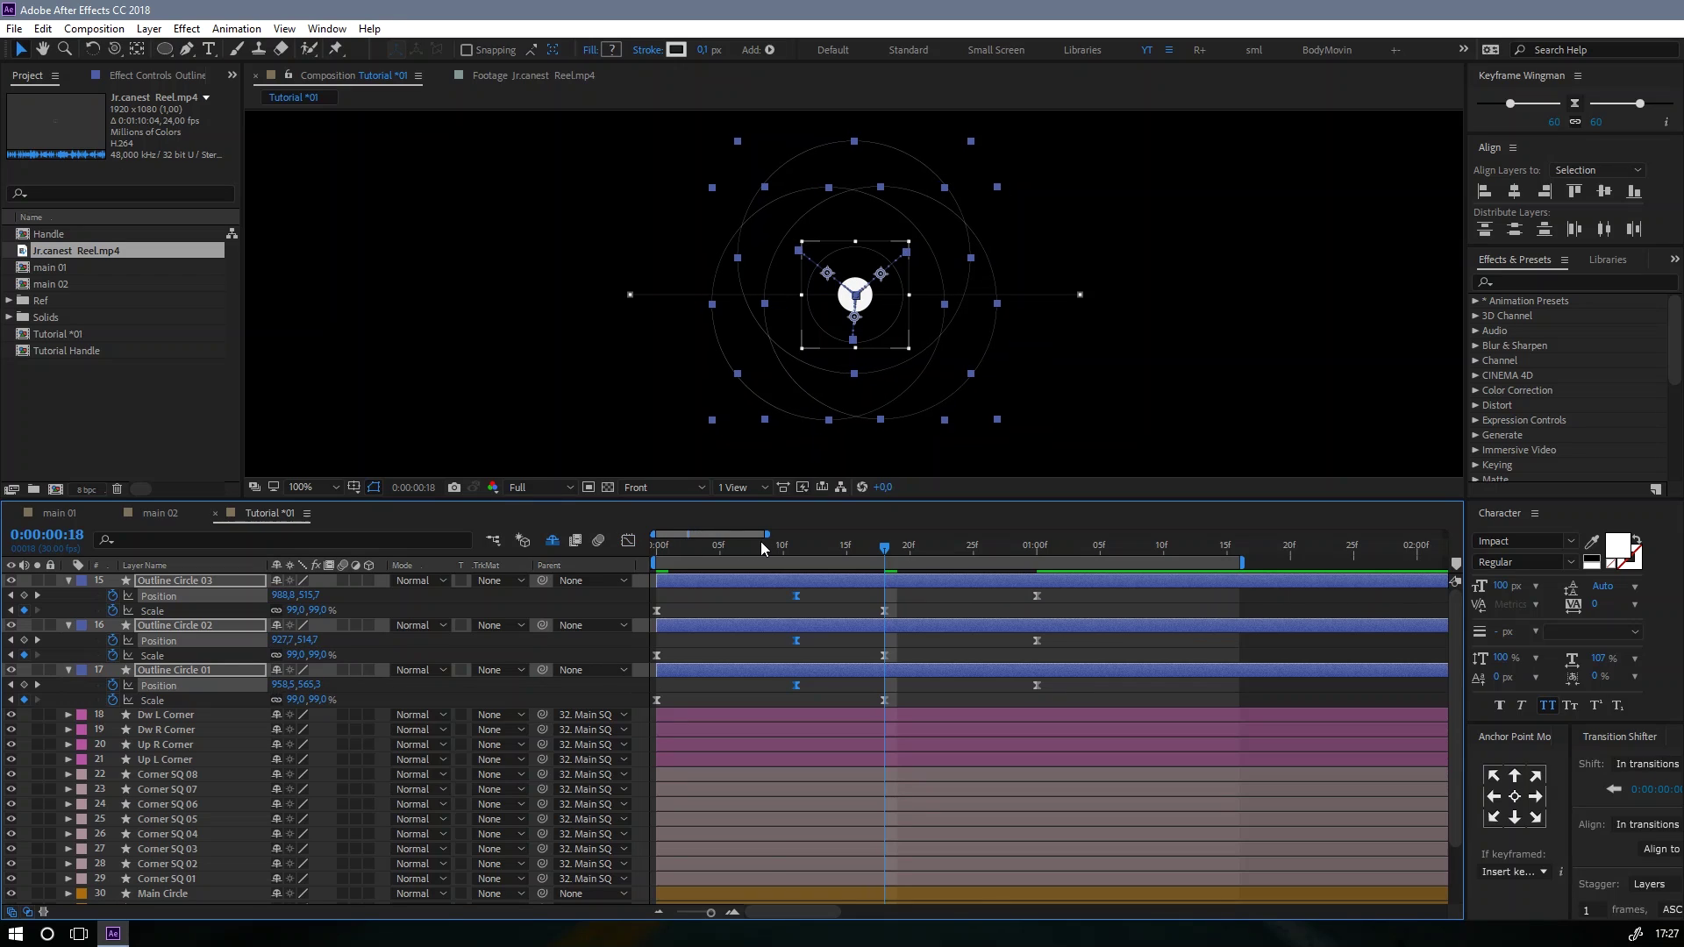
Step: Move the starting Position keyframes of the three Outline Circle layers to frame 6 after checking the motion
{"action": "left_click", "coordinate": [756, 545]}
{"action": "mouse_move", "coordinate": [752, 544]}
{"action": "left_mouse_down"}
{"action": "mouse_move", "coordinate": [666, 543]}
{"action": "mouse_move", "coordinate": [732, 546]}
{"action": "left_mouse_up"}
{"action": "key", "text": "space"}
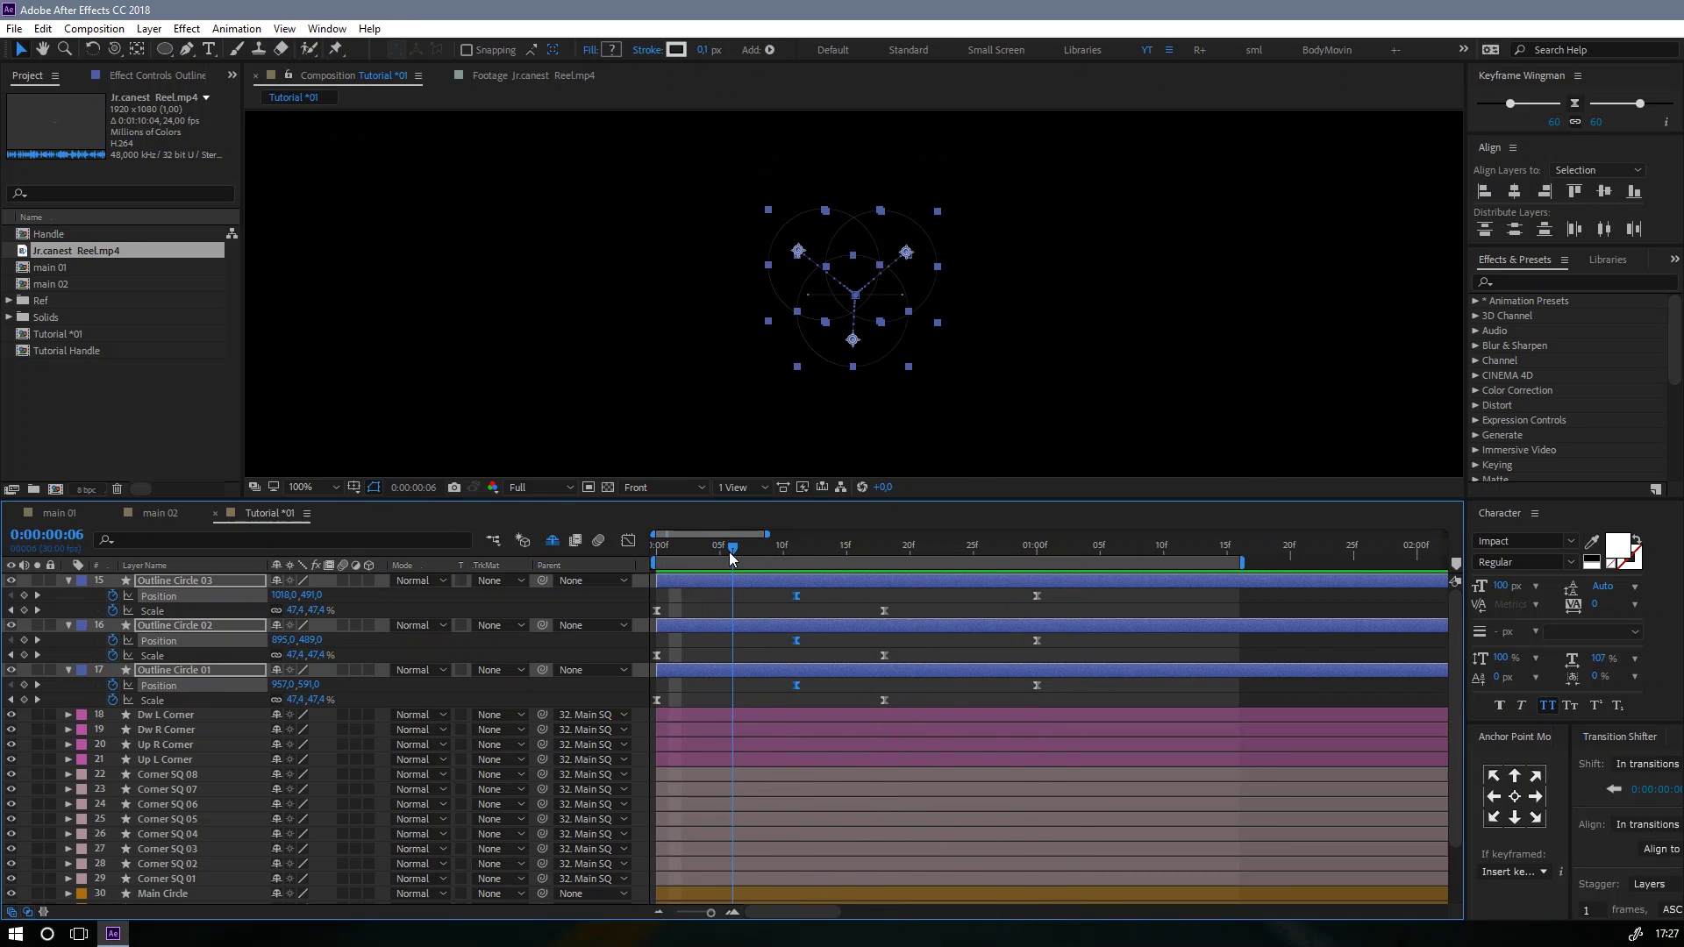
{"action": "left_click_drag", "start_coordinate": [797, 597], "coordinate": [729, 566]}
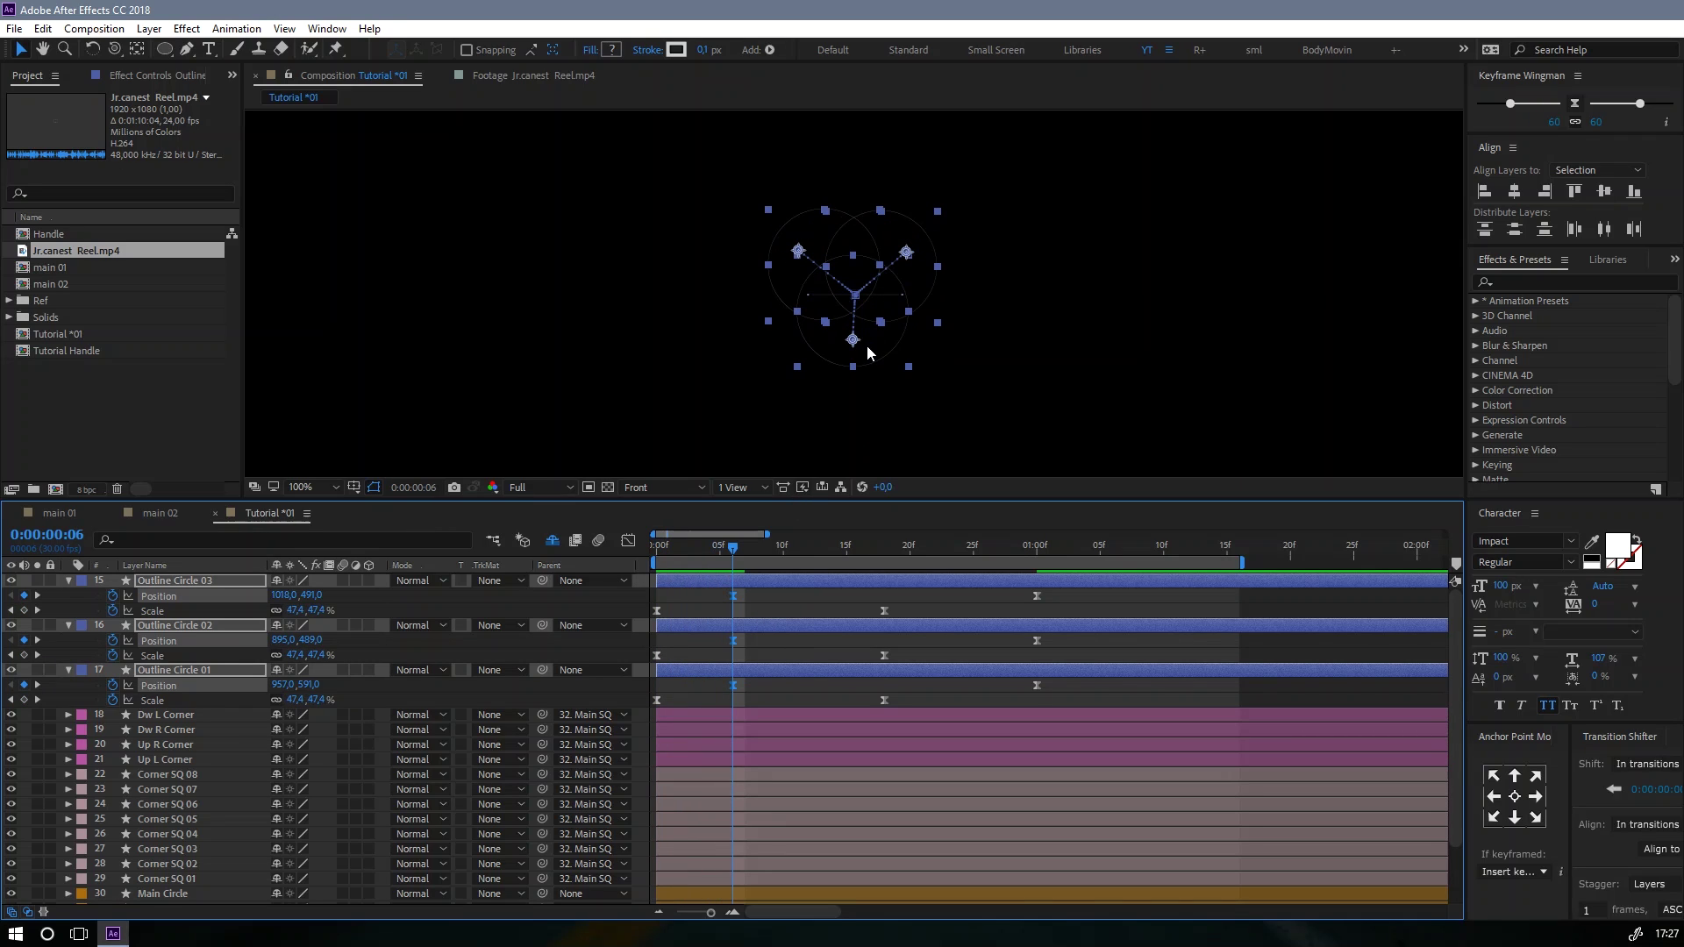
Step: Try to place Outline Circle 03 at 975, 510, Outline Circle 02 at 927, 507 and Outline Circle 01 at 951, 562 at frame 6, and preview
{"action": "left_click", "coordinate": [898, 198]}
{"action": "left_click_drag", "start_coordinate": [908, 250], "coordinate": [842, 284]}
{"action": "left_click", "coordinate": [777, 624]}
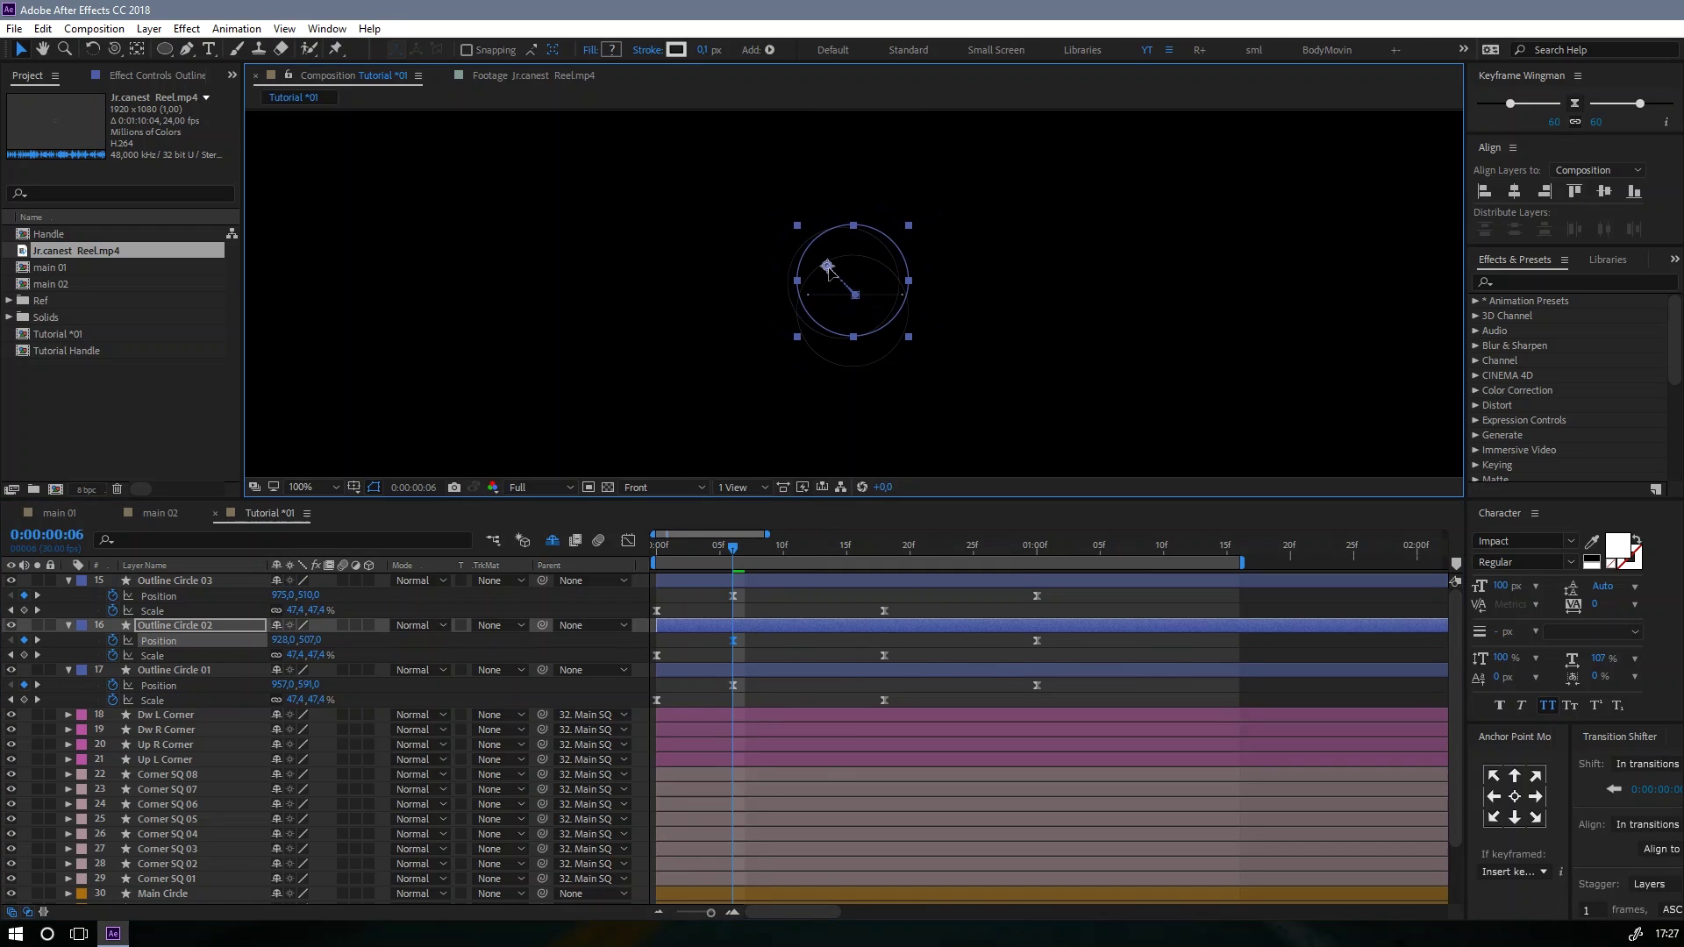
{"action": "left_click", "coordinate": [782, 669]}
{"action": "left_click_drag", "start_coordinate": [856, 344], "coordinate": [851, 318]}
{"action": "left_click", "coordinate": [666, 547]}
{"action": "key", "text": "space"}
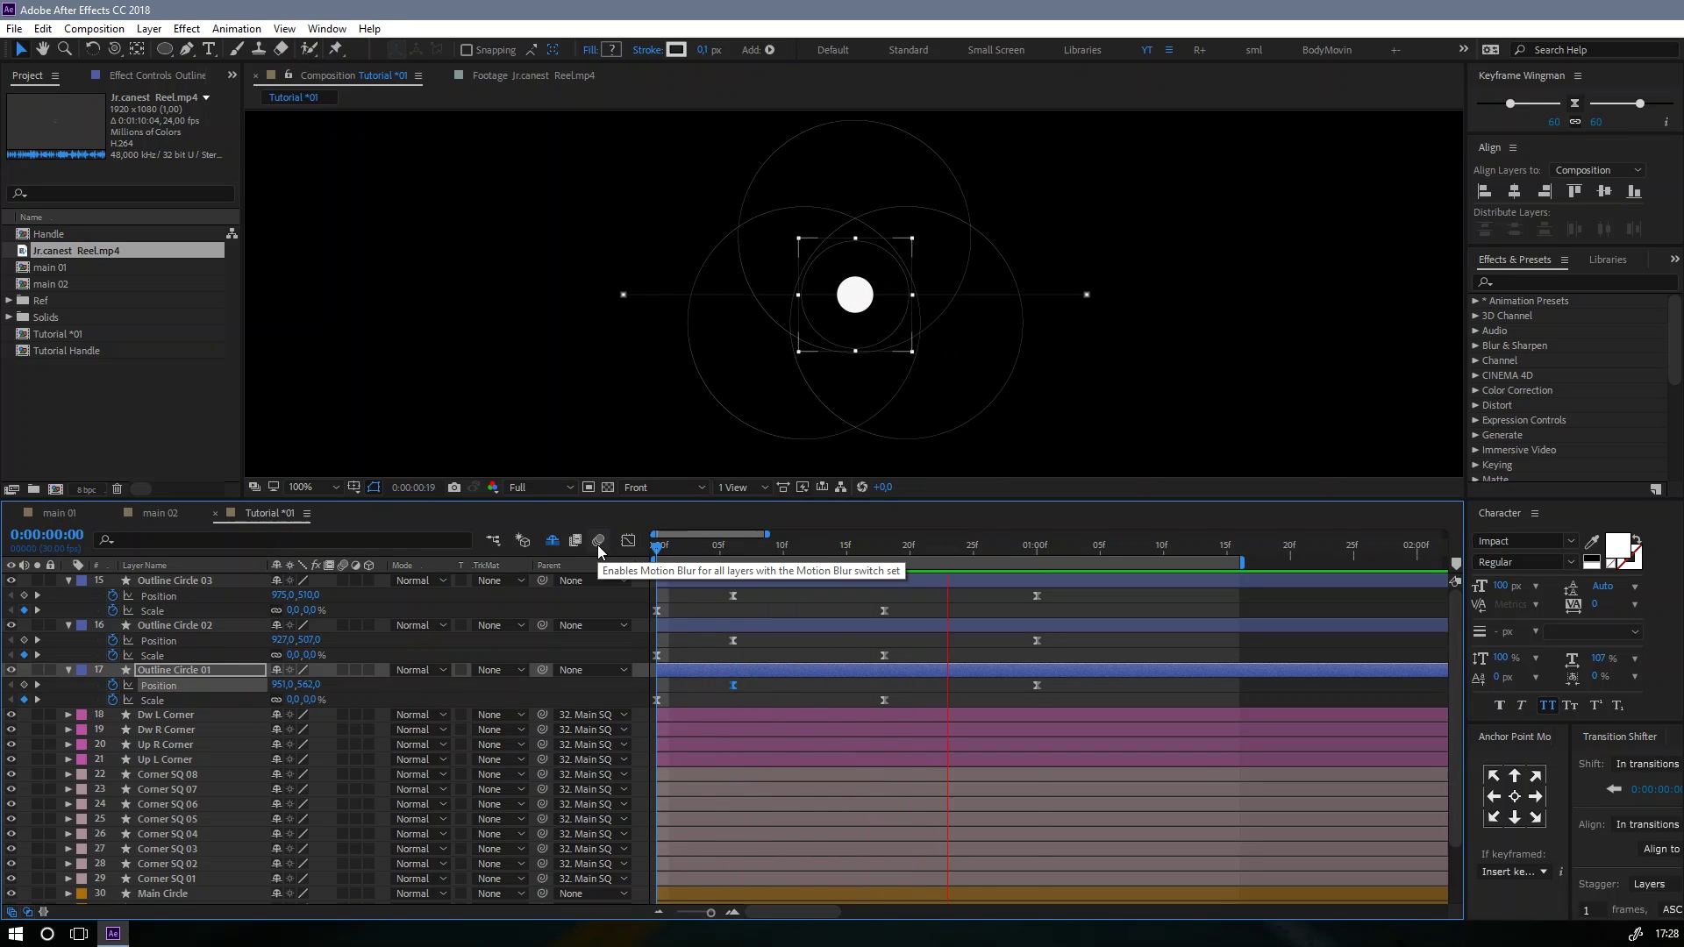
{"action": "key", "text": "space"}
Step: Undo the repositioning of the three outline circles at frame 6
{"action": "left_click", "coordinate": [697, 553]}
{"action": "key", "text": "k"}
{"action": "key", "text": "ctrl+Up"}
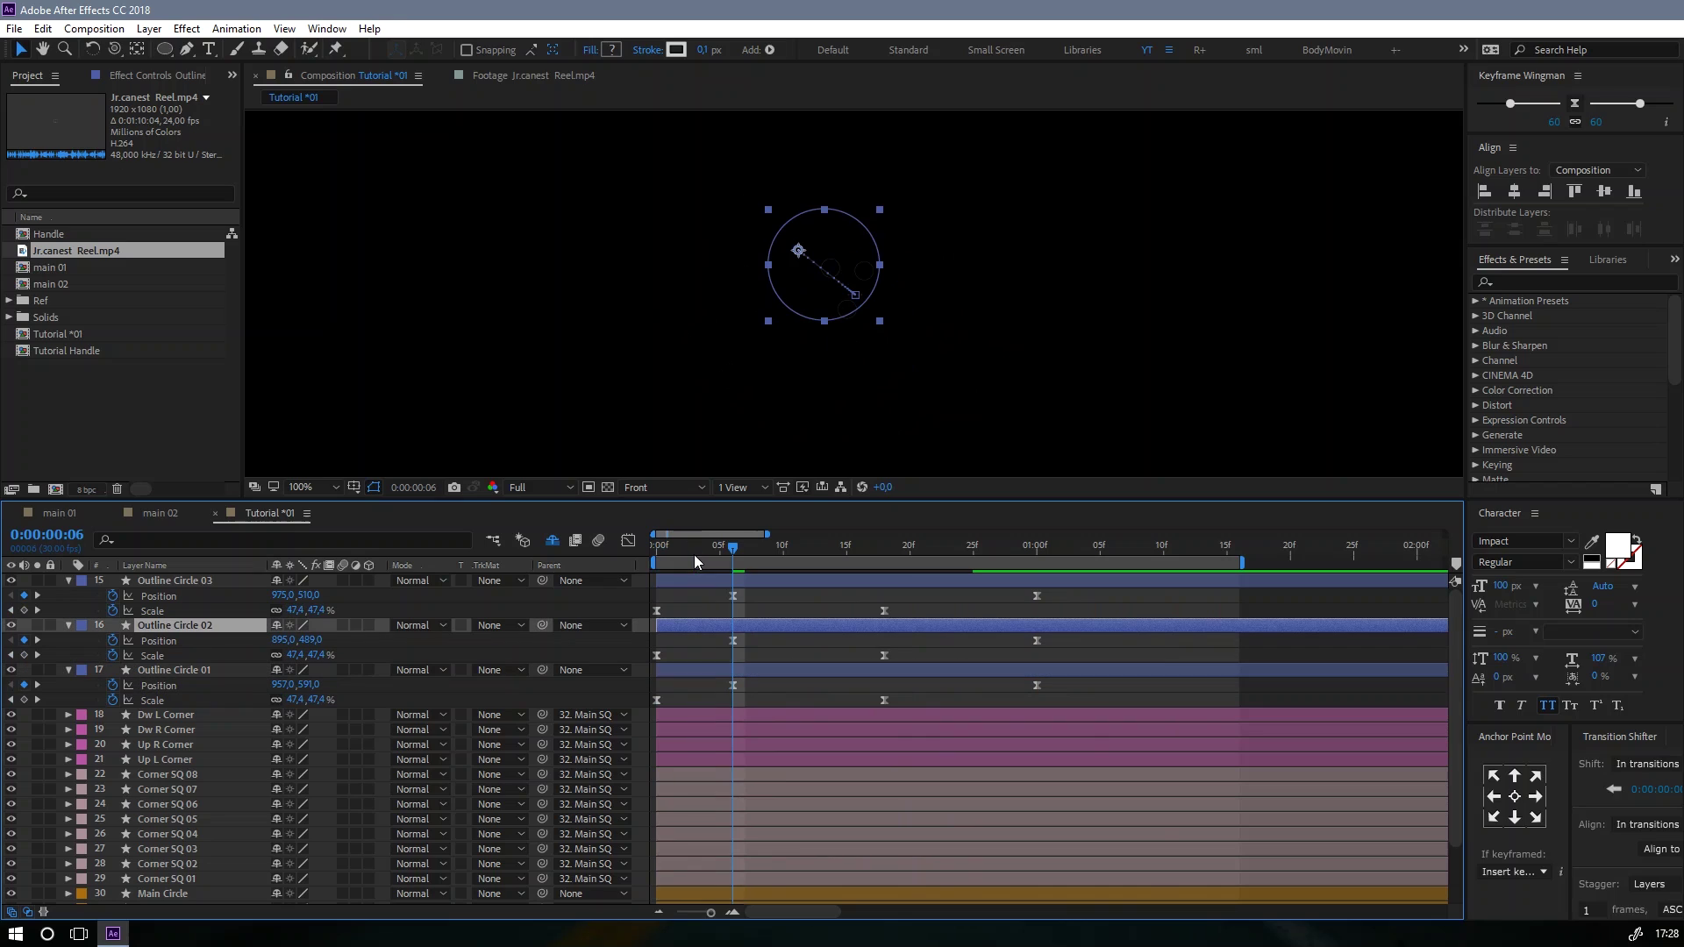
{"action": "key", "text": "ctrl+Up"}
Step: Try to start the outline circles' Scale at frame 5 and their Position at frame 0, and undo both moves
{"action": "left_click", "coordinate": [672, 554]}
{"action": "left_click", "coordinate": [719, 547]}
{"action": "left_click_drag", "start_coordinate": [751, 598], "coordinate": [690, 680]}
{"action": "left_click_drag", "start_coordinate": [659, 610], "coordinate": [707, 588]}
{"action": "left_click_drag", "start_coordinate": [696, 685], "coordinate": [660, 684]}
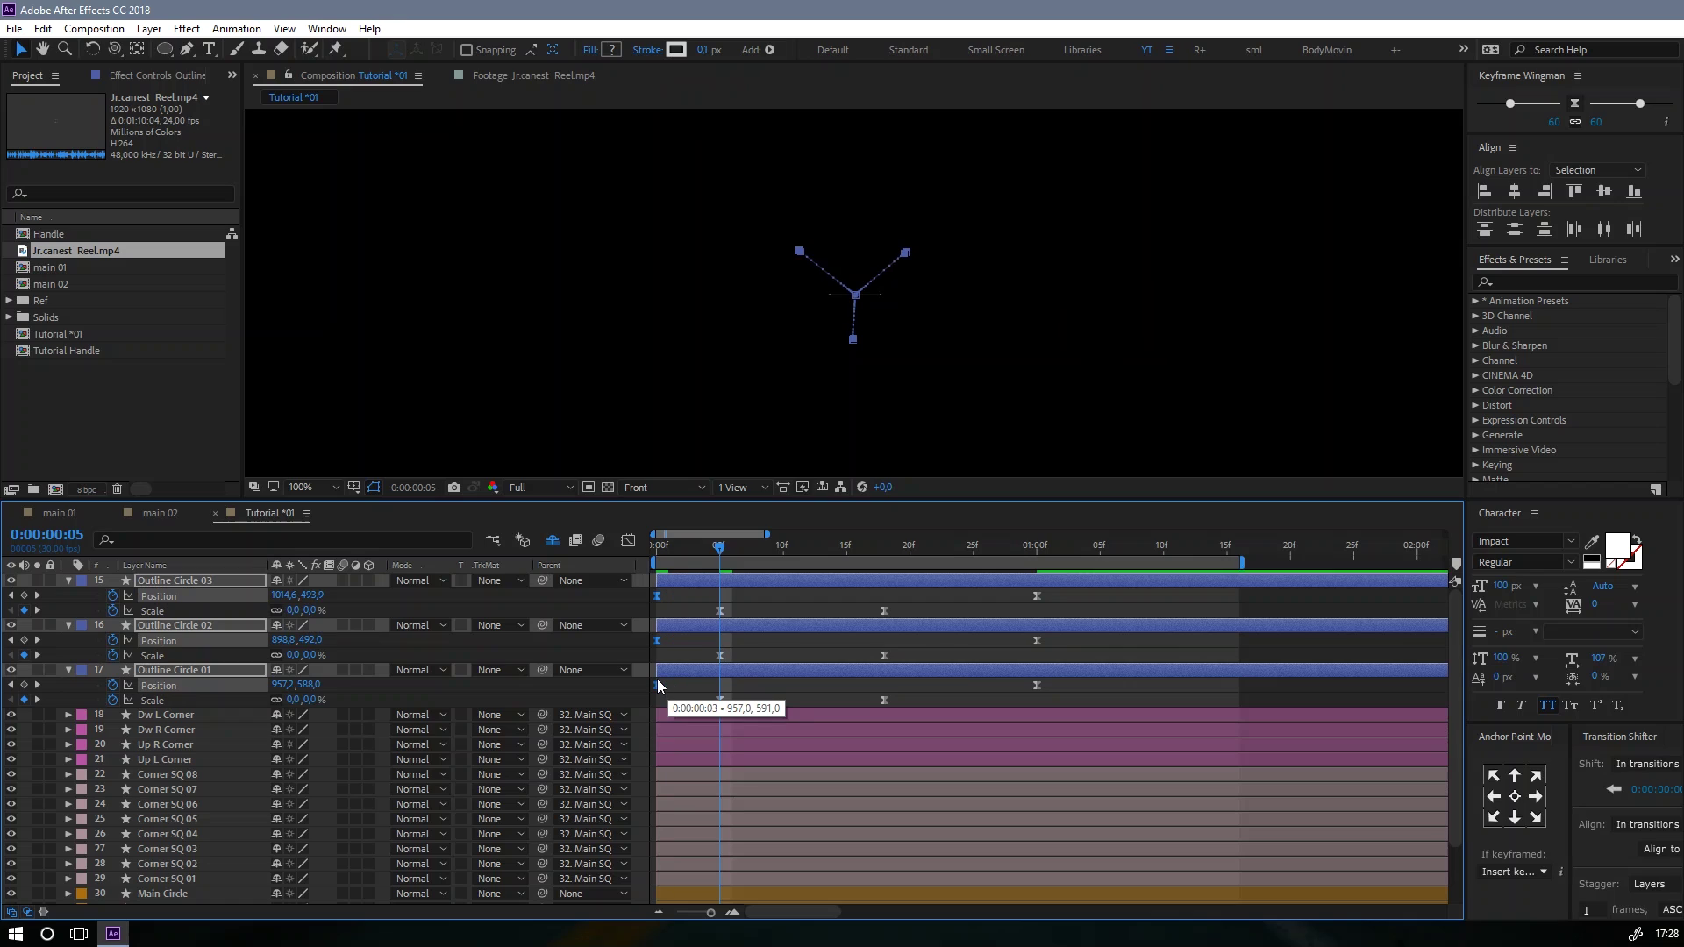
{"action": "key", "text": "space"}
{"action": "left_click", "coordinate": [725, 545]}
{"action": "key", "text": "ctrl+z"}
{"action": "key", "text": "ctrl+z"}
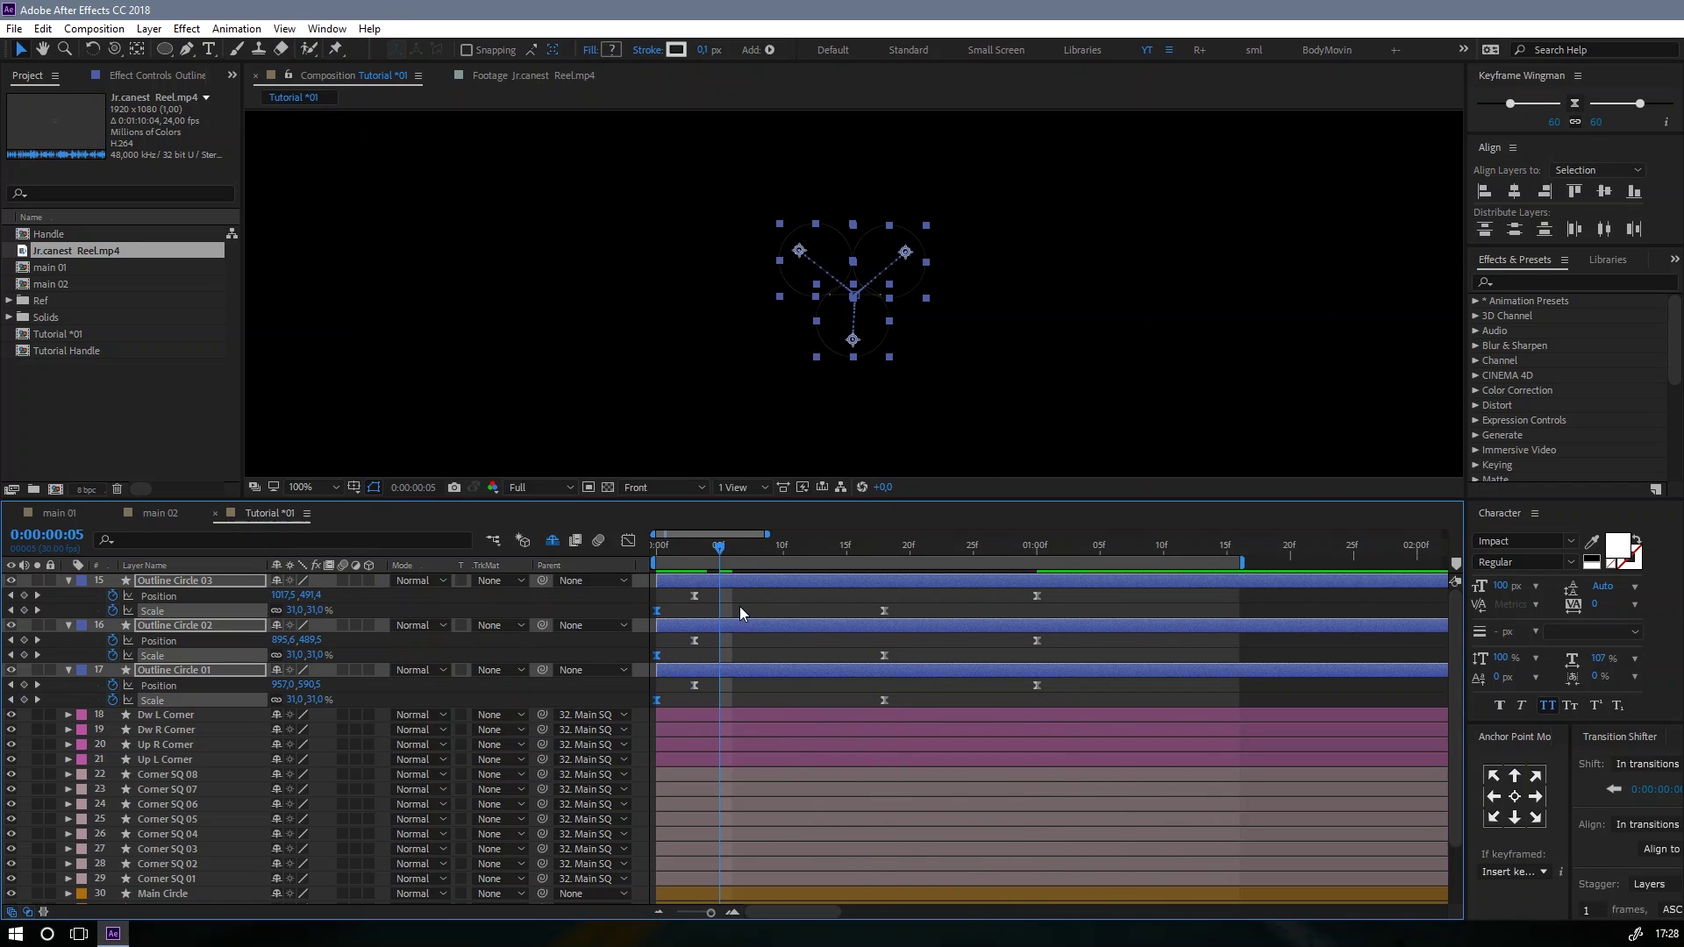
Step: Move the starting Position keyframes of the three Outline Circle layers to frame 0 and preview the motion
{"action": "left_click_drag", "start_coordinate": [710, 588], "coordinate": [659, 687]}
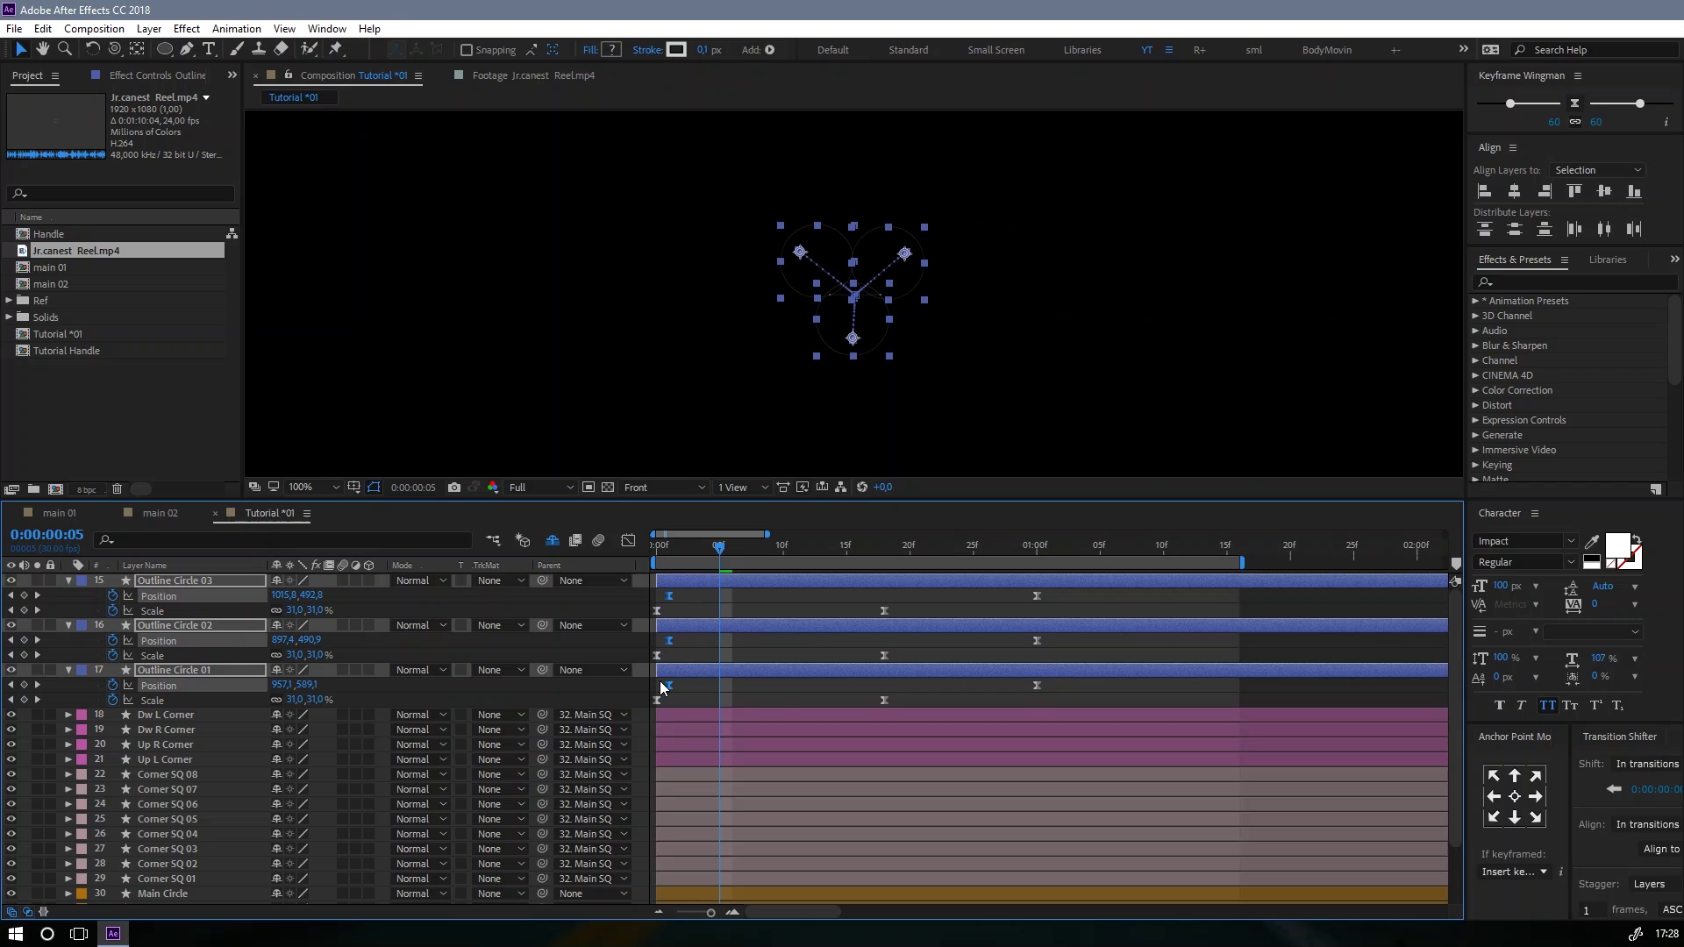
{"action": "left_click", "coordinate": [651, 554]}
{"action": "key", "text": "space"}
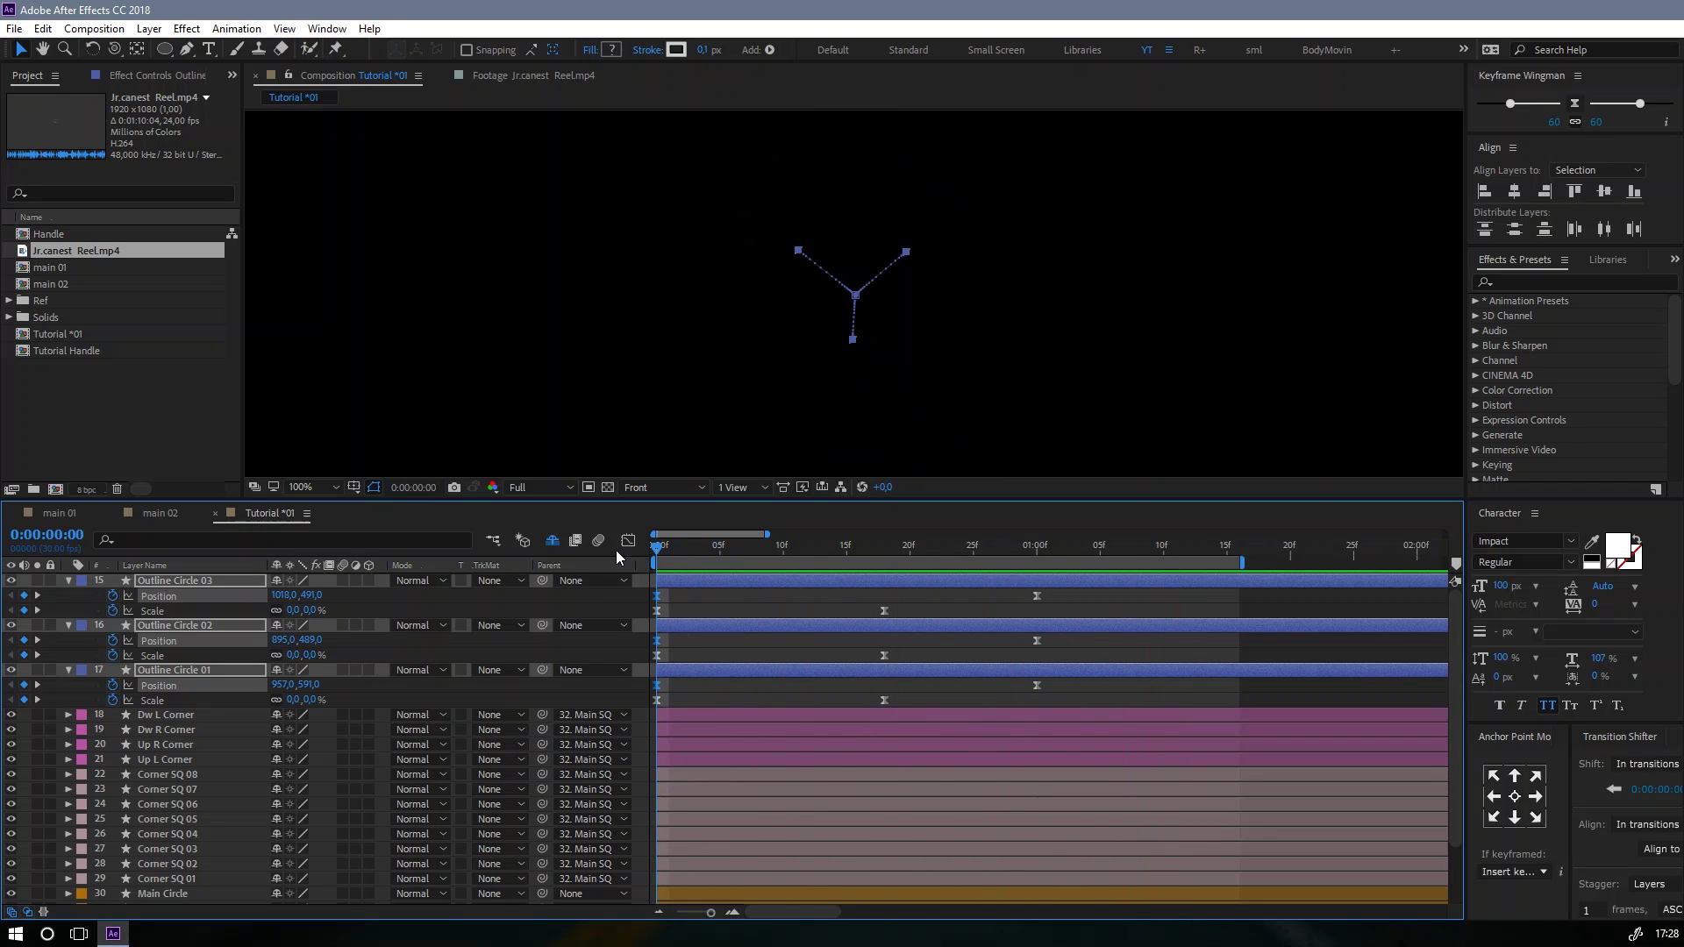
Step: Move the outline circles' ending Scale keyframes to frame 28 and ending Position keyframes to 1:10, and preview the animation
{"action": "left_click", "coordinate": [769, 546]}
{"action": "left_click", "coordinate": [833, 546]}
{"action": "left_click_drag", "start_coordinate": [1076, 592], "coordinate": [826, 718]}
{"action": "left_click_drag", "start_coordinate": [1038, 597], "coordinate": [1168, 603]}
{"action": "key", "text": "space"}
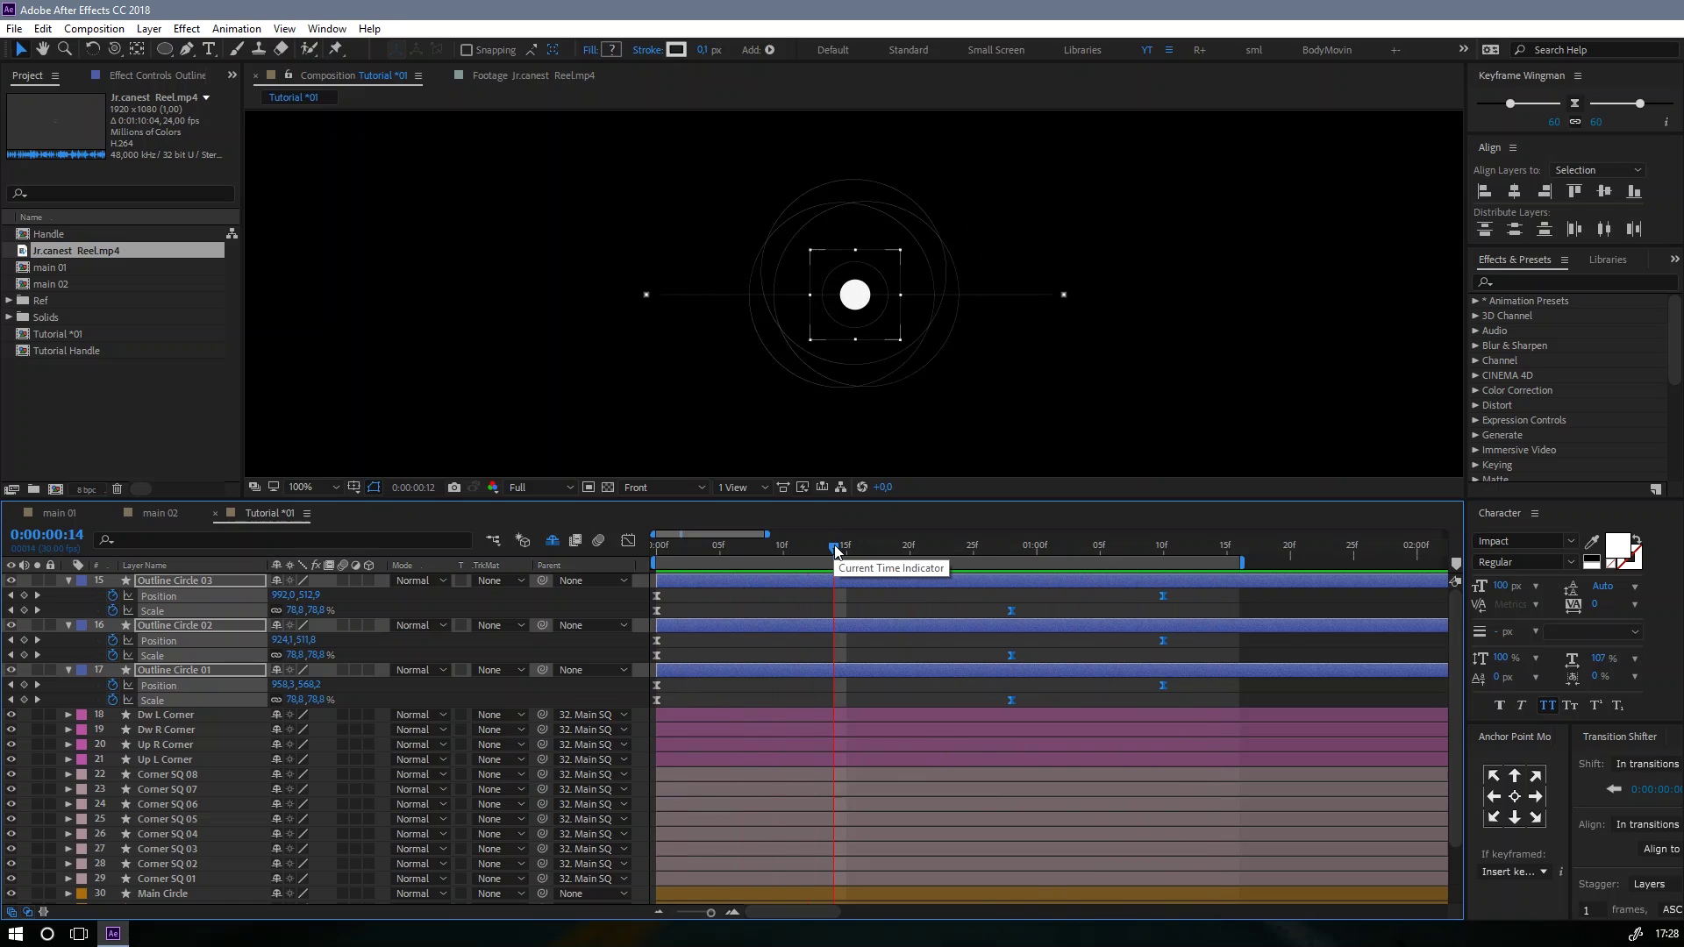
{"action": "left_click_drag", "start_coordinate": [834, 544], "coordinate": [638, 563]}
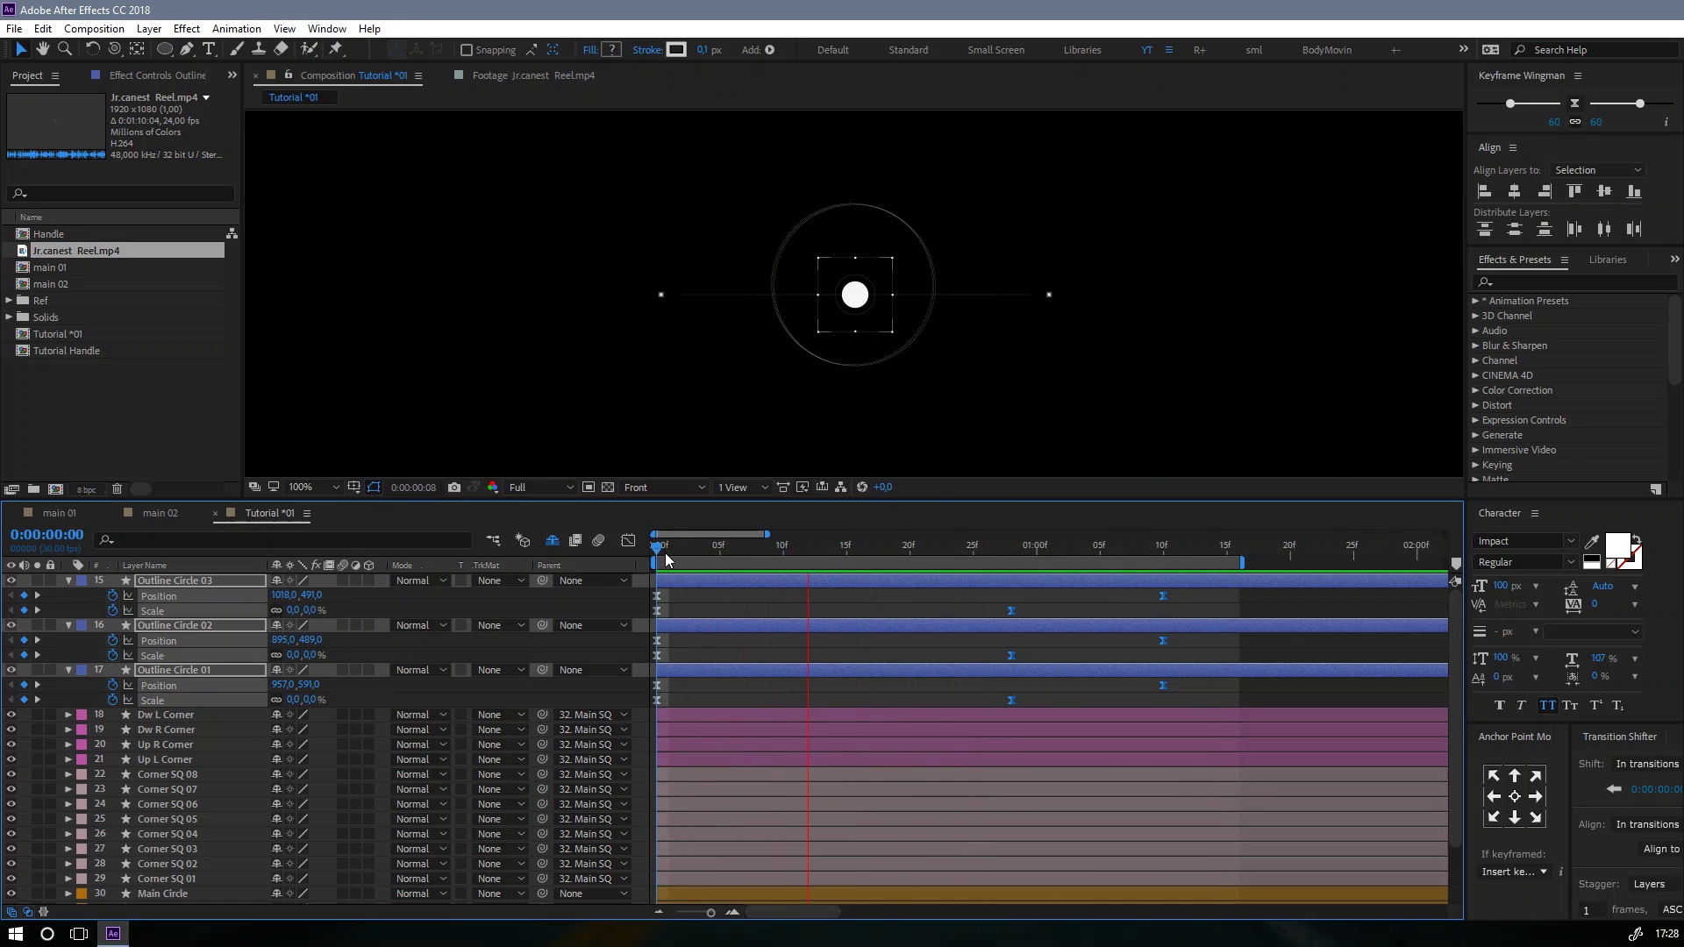
{"action": "key", "text": "space"}
{"action": "key", "text": "u"}
{"action": "left_click_drag", "start_coordinate": [755, 538], "coordinate": [1200, 556]}
{"action": "left_click", "coordinate": [523, 897]}
Step: Examine the main 02 composition and preview the handle animation in Tutorial Handle, ending back in Tutorial *01
{"action": "double_click", "coordinate": [76, 283]}
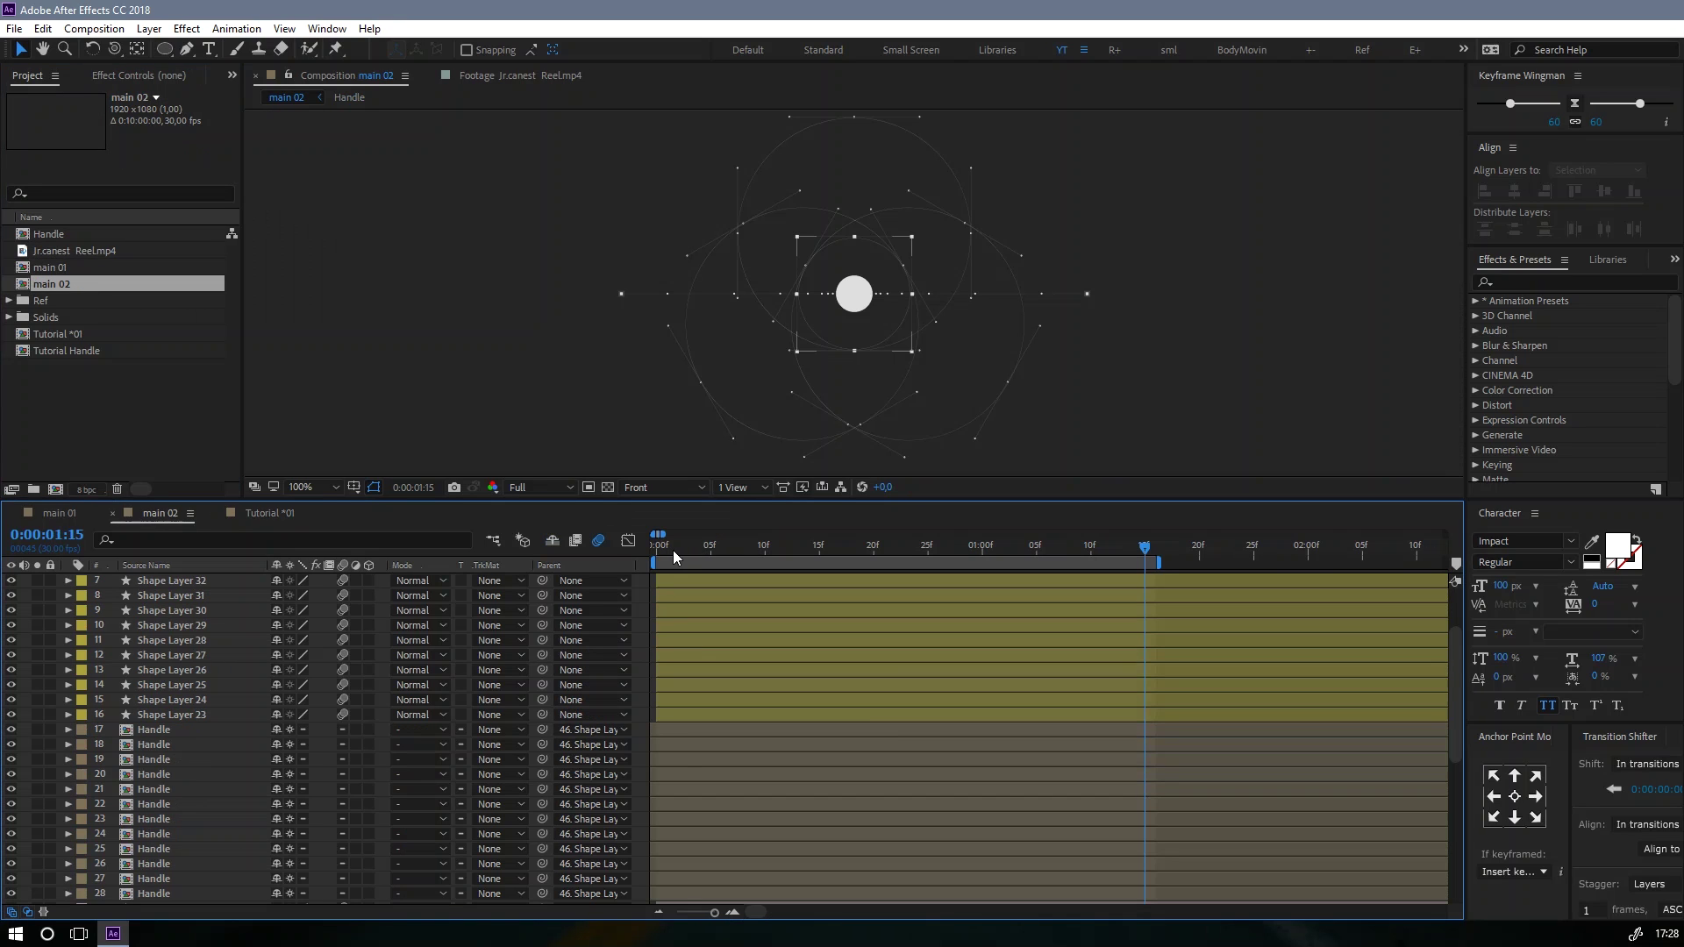
{"action": "left_click", "coordinate": [270, 513]}
{"action": "double_click", "coordinate": [70, 351]}
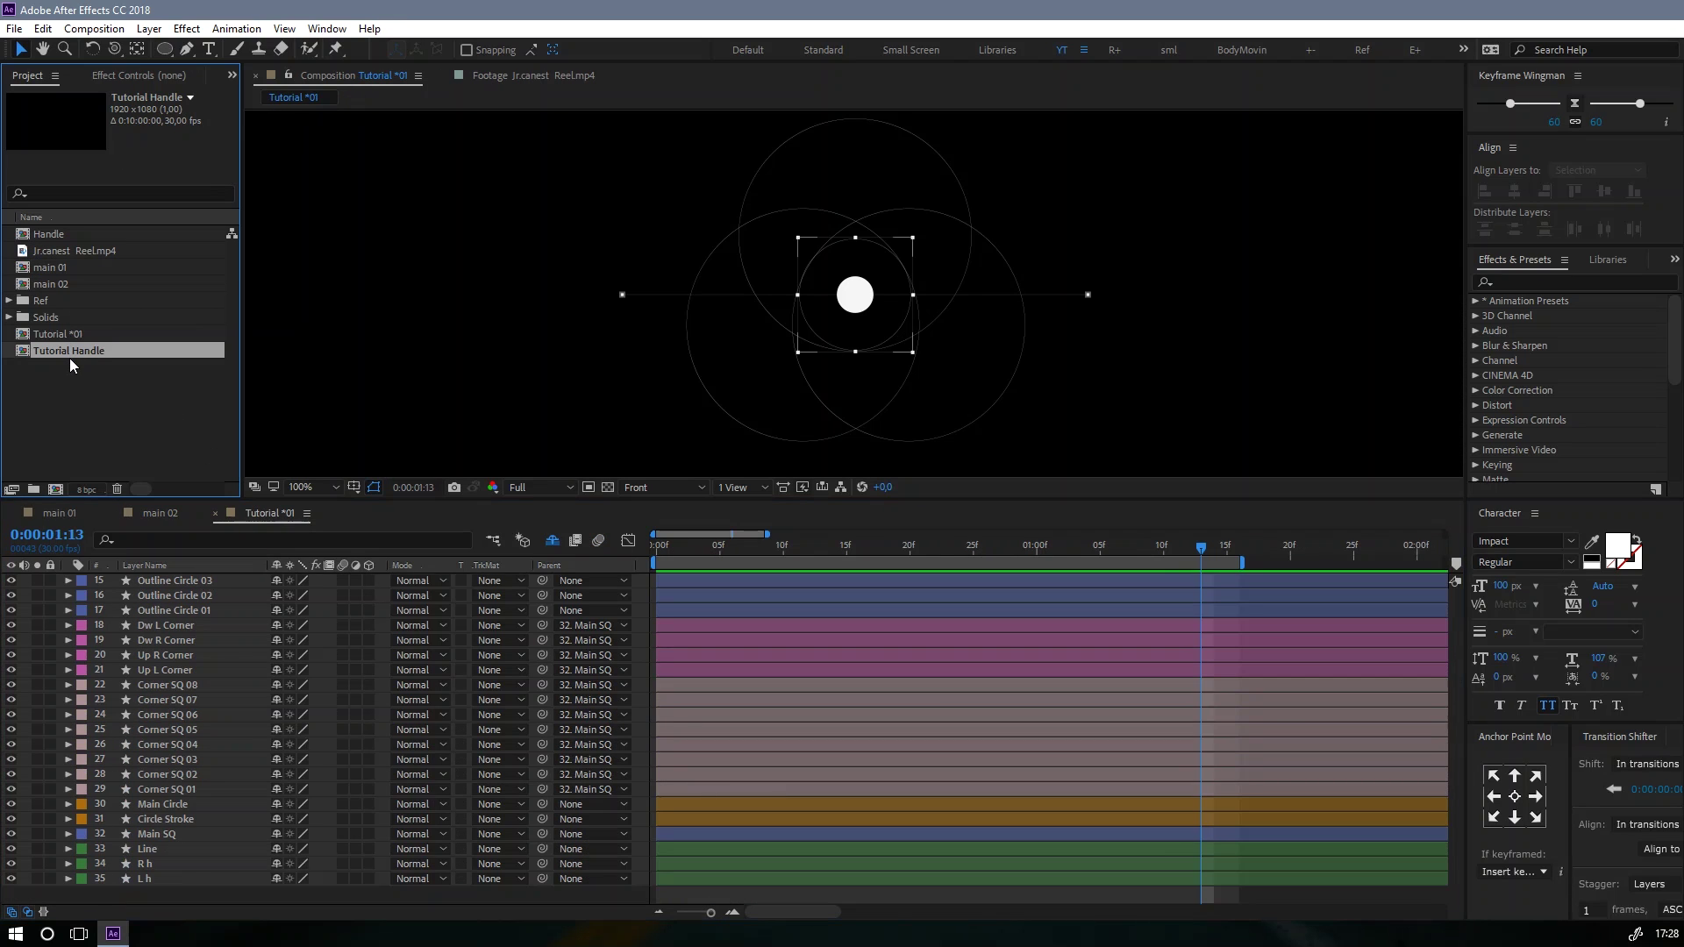
{"action": "left_click", "coordinate": [699, 558]}
{"action": "key", "text": "space"}
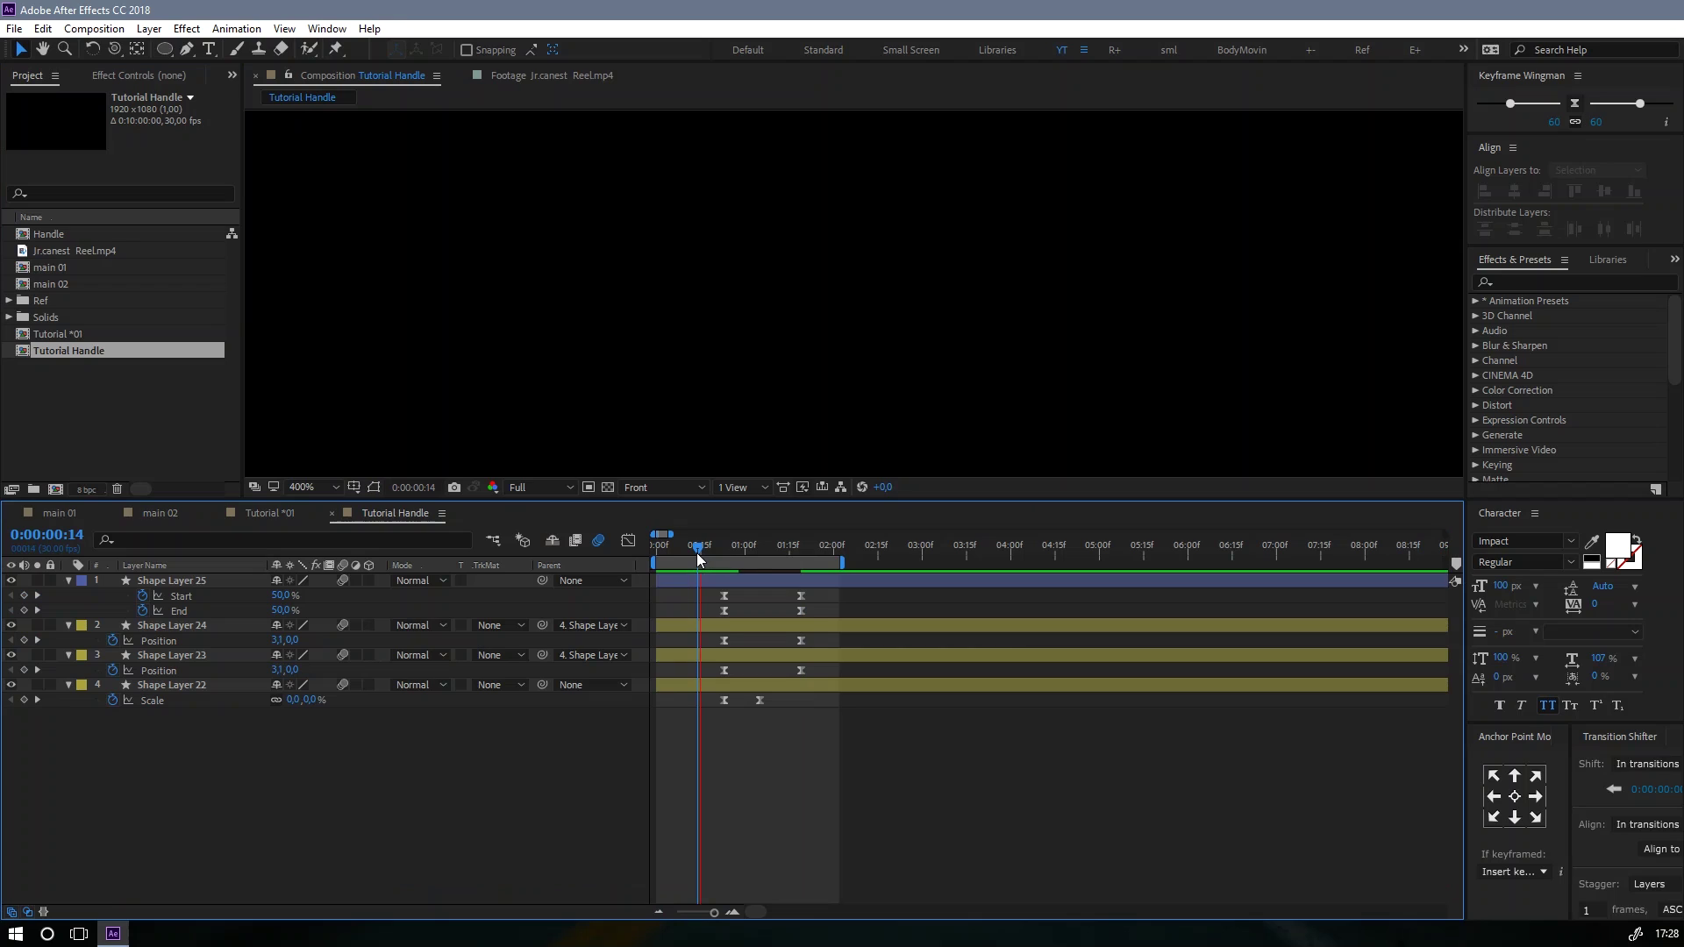
{"action": "key", "text": "space"}
{"action": "key", "text": "space"}
{"action": "key", "text": "space"}
{"action": "left_click_drag", "start_coordinate": [755, 555], "coordinate": [778, 558]}
{"action": "left_click", "coordinate": [270, 513]}
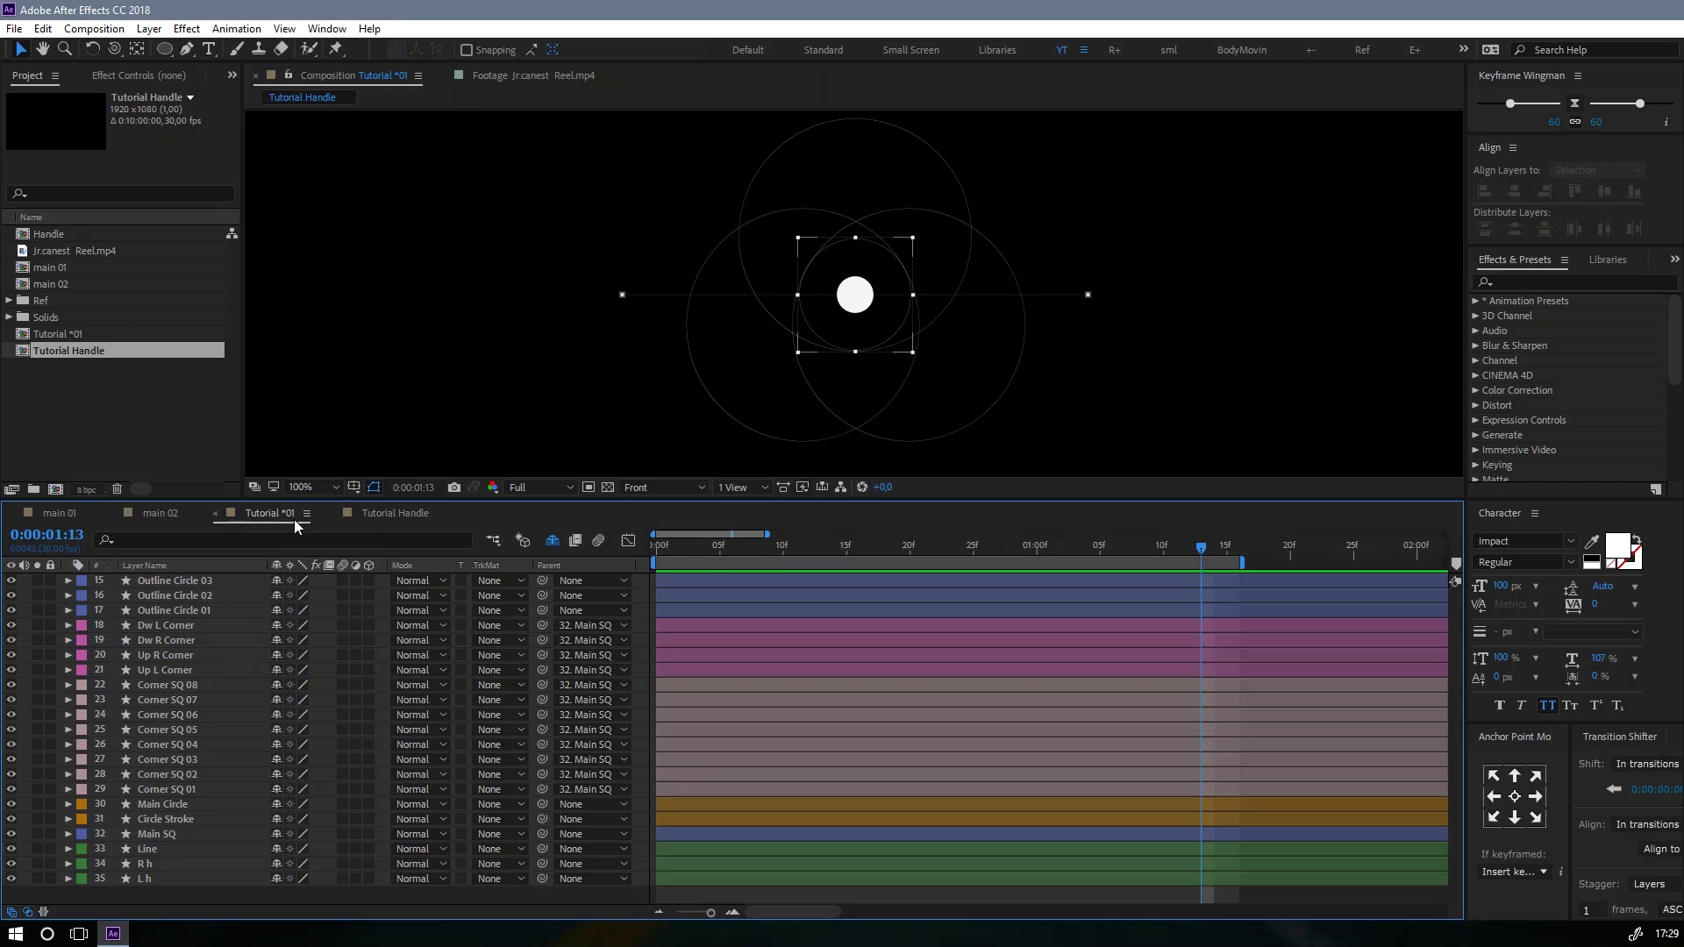
Step: Compare the Jr.canest Reel.mp4 reference footage around 1:07 with a preview of Tutorial *01
{"action": "left_click", "coordinate": [536, 76]}
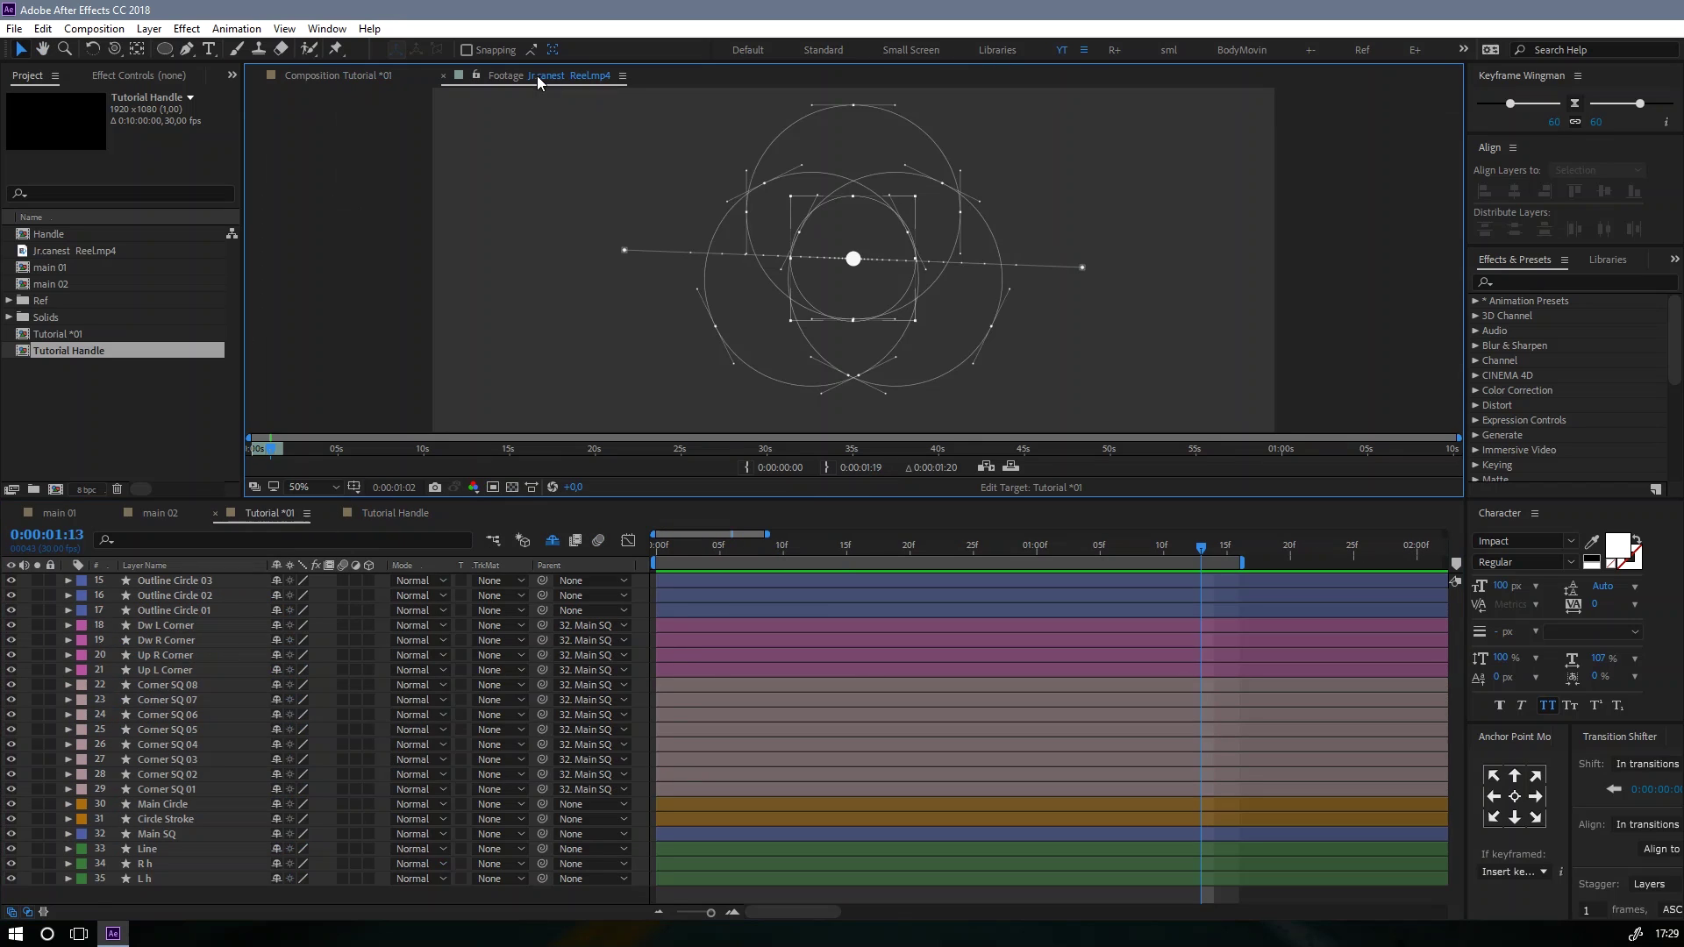
{"action": "left_click_drag", "start_coordinate": [270, 450], "coordinate": [274, 451]}
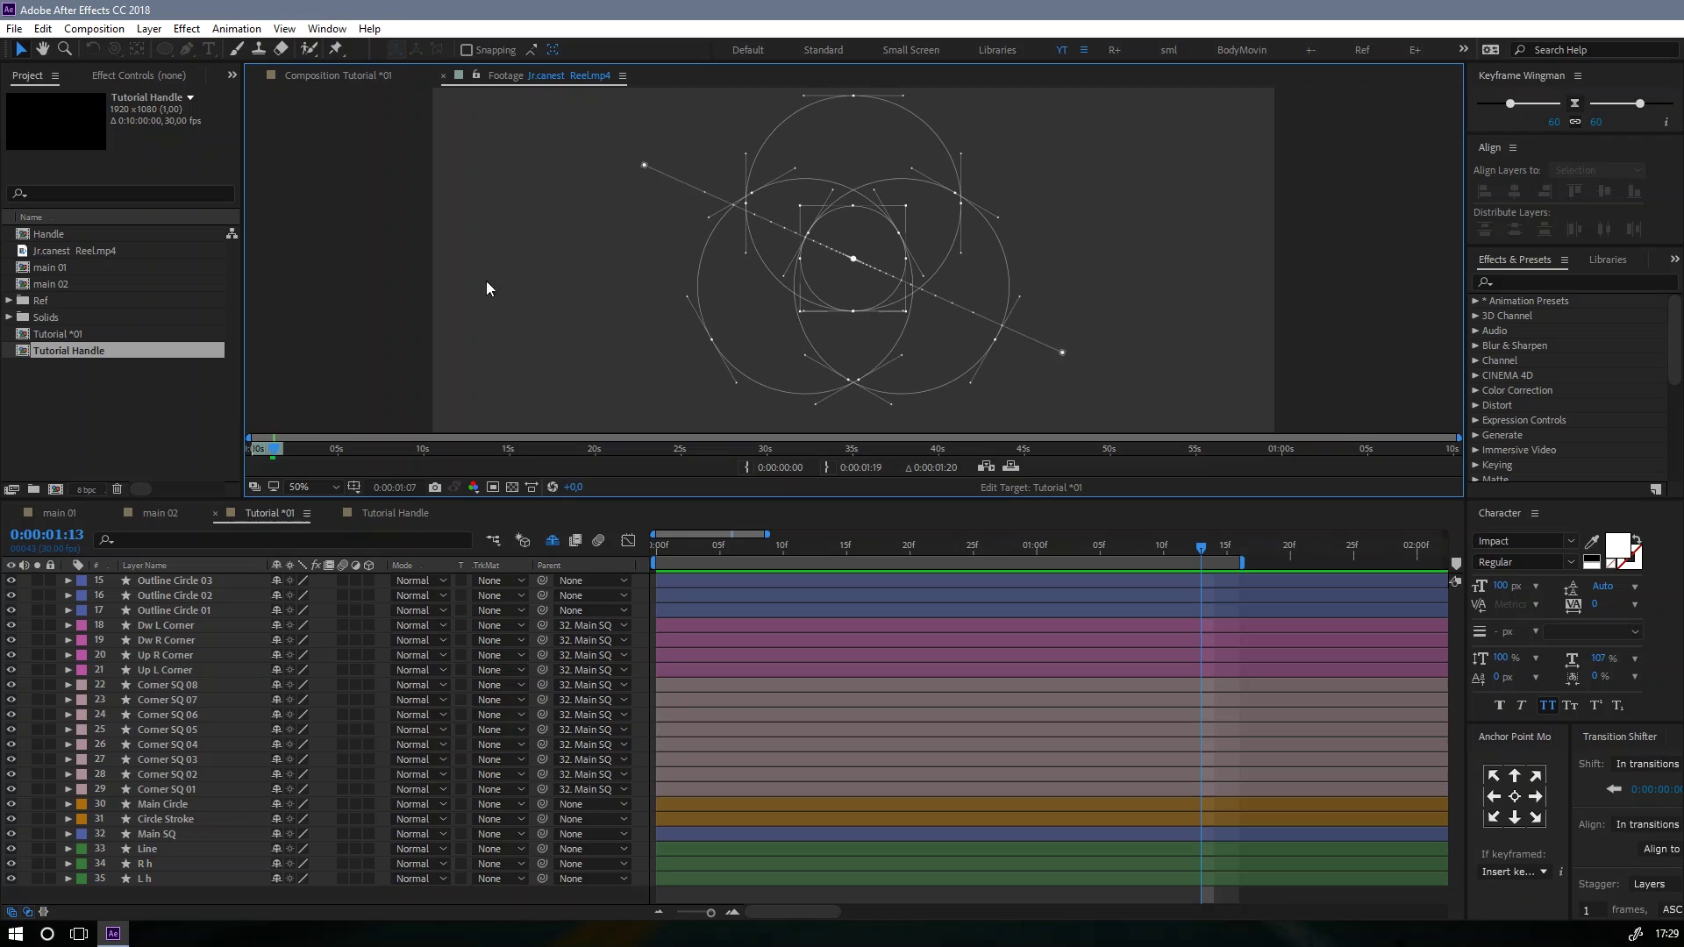
{"action": "left_click", "coordinate": [346, 77]}
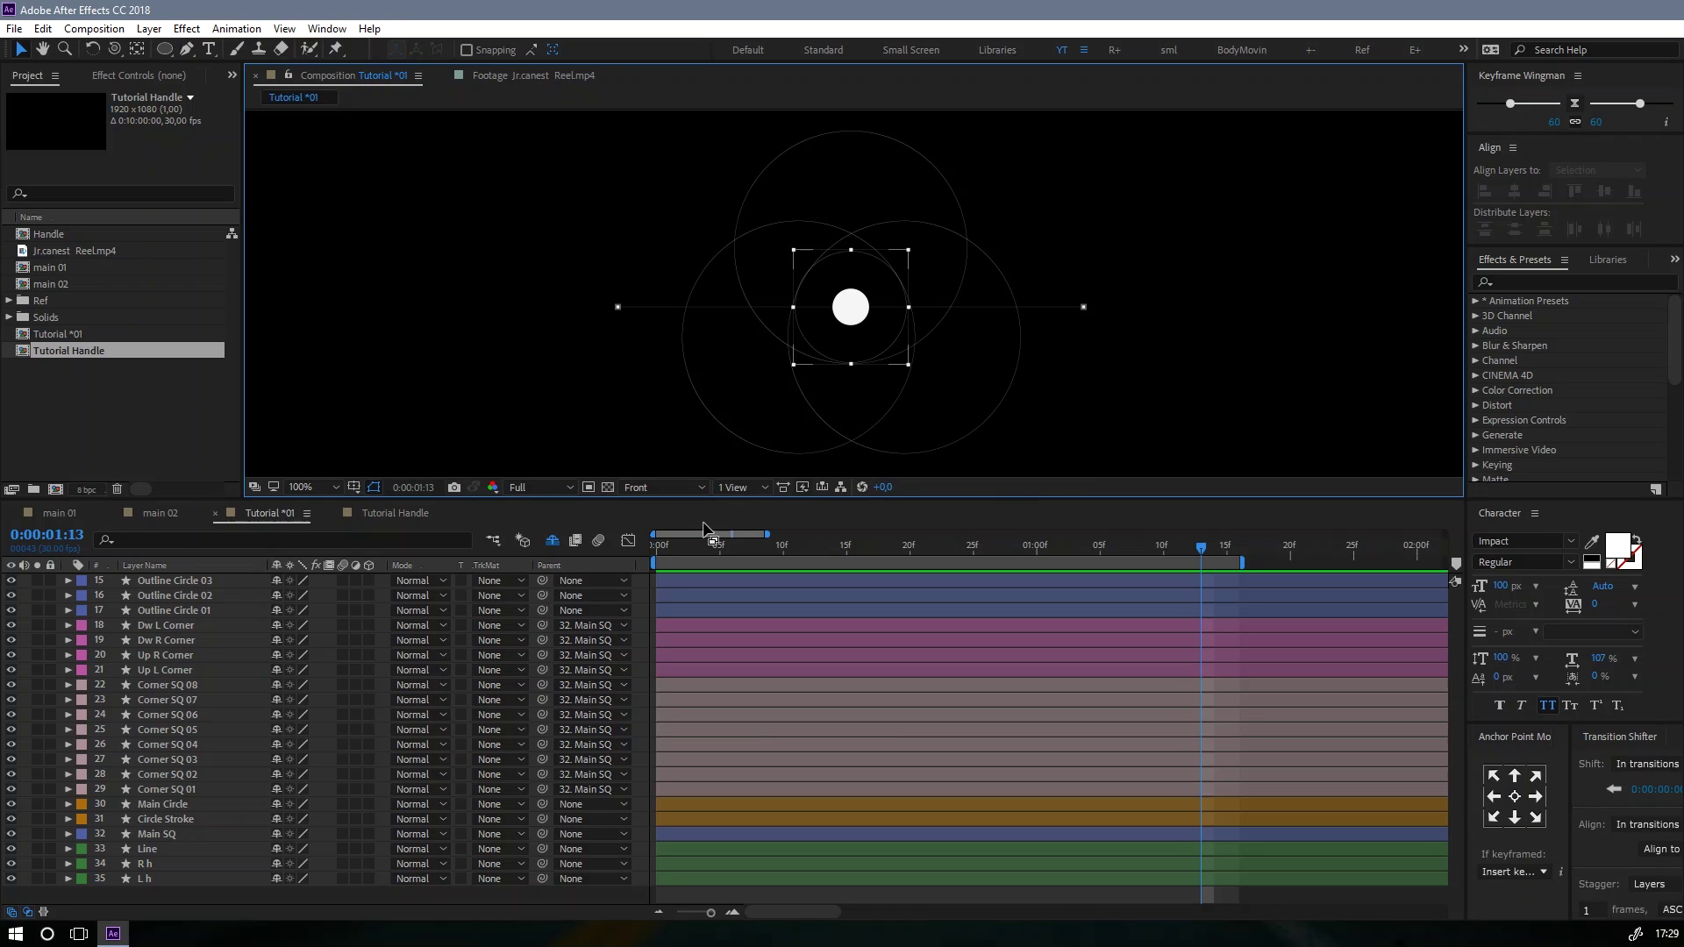
{"action": "left_click", "coordinate": [1140, 555]}
{"action": "key", "text": "space"}
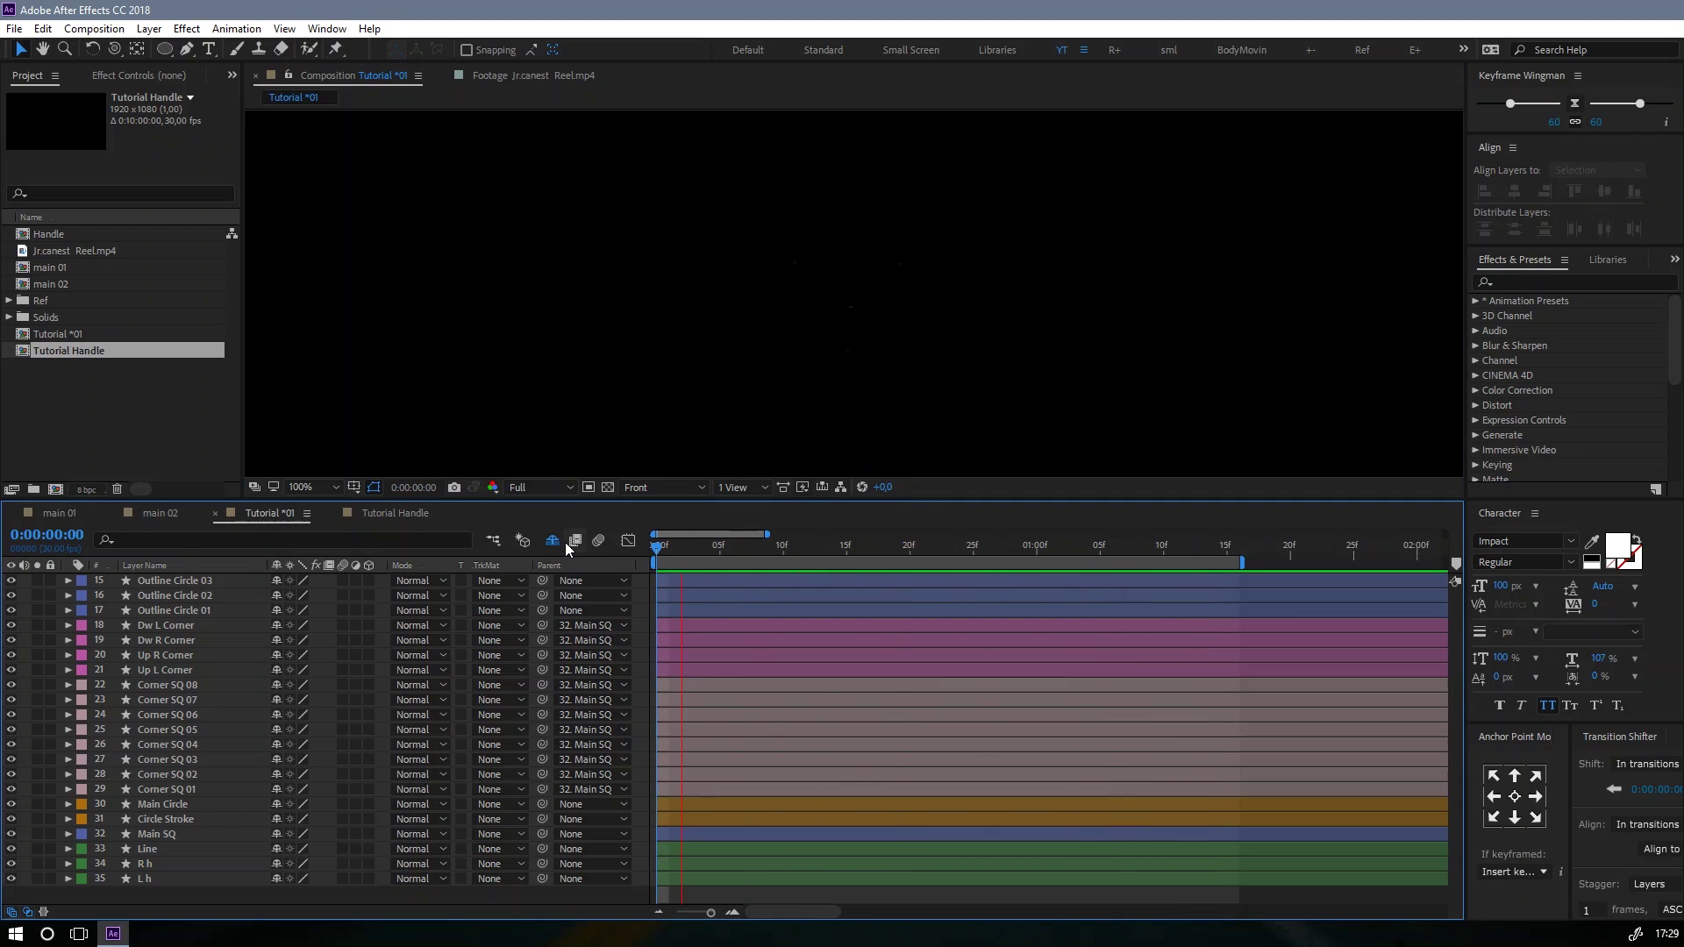
Step: Keyframe the Opacity of the three Outline Circle layers from 0% at frame 4 to 100% at frame 12
{"action": "left_click_drag", "start_coordinate": [781, 555], "coordinate": [811, 555]}
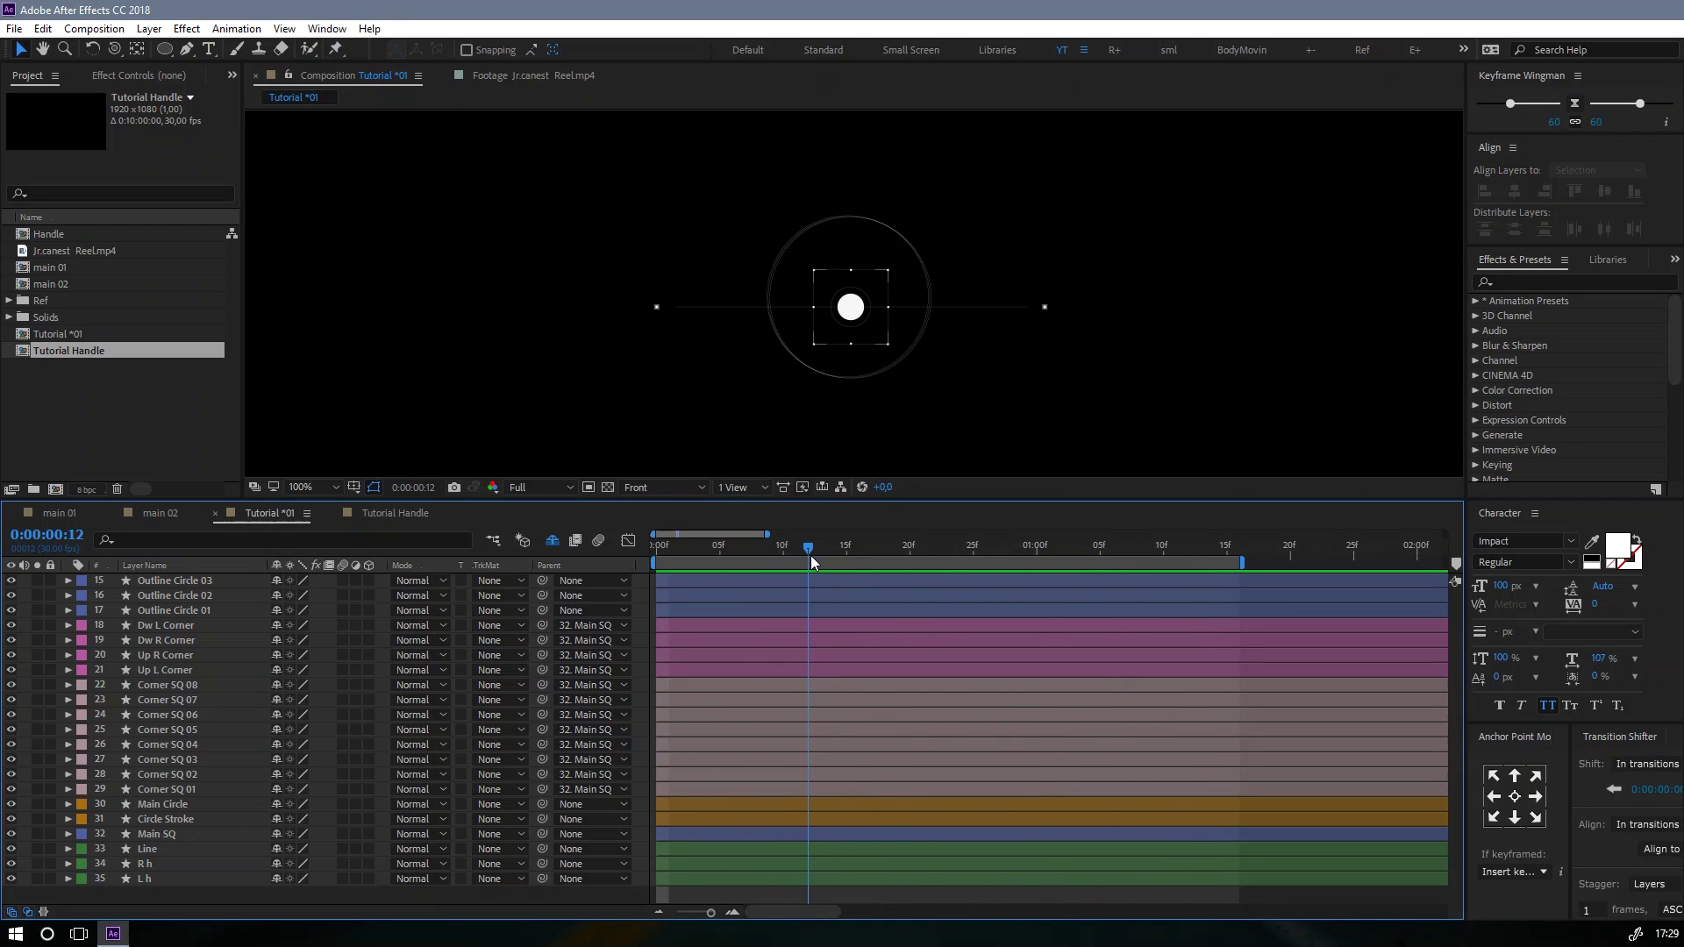
{"action": "left_click", "coordinate": [713, 582]}
{"action": "left_click", "coordinate": [691, 607], "text": "shift"}
{"action": "key", "text": "t"}
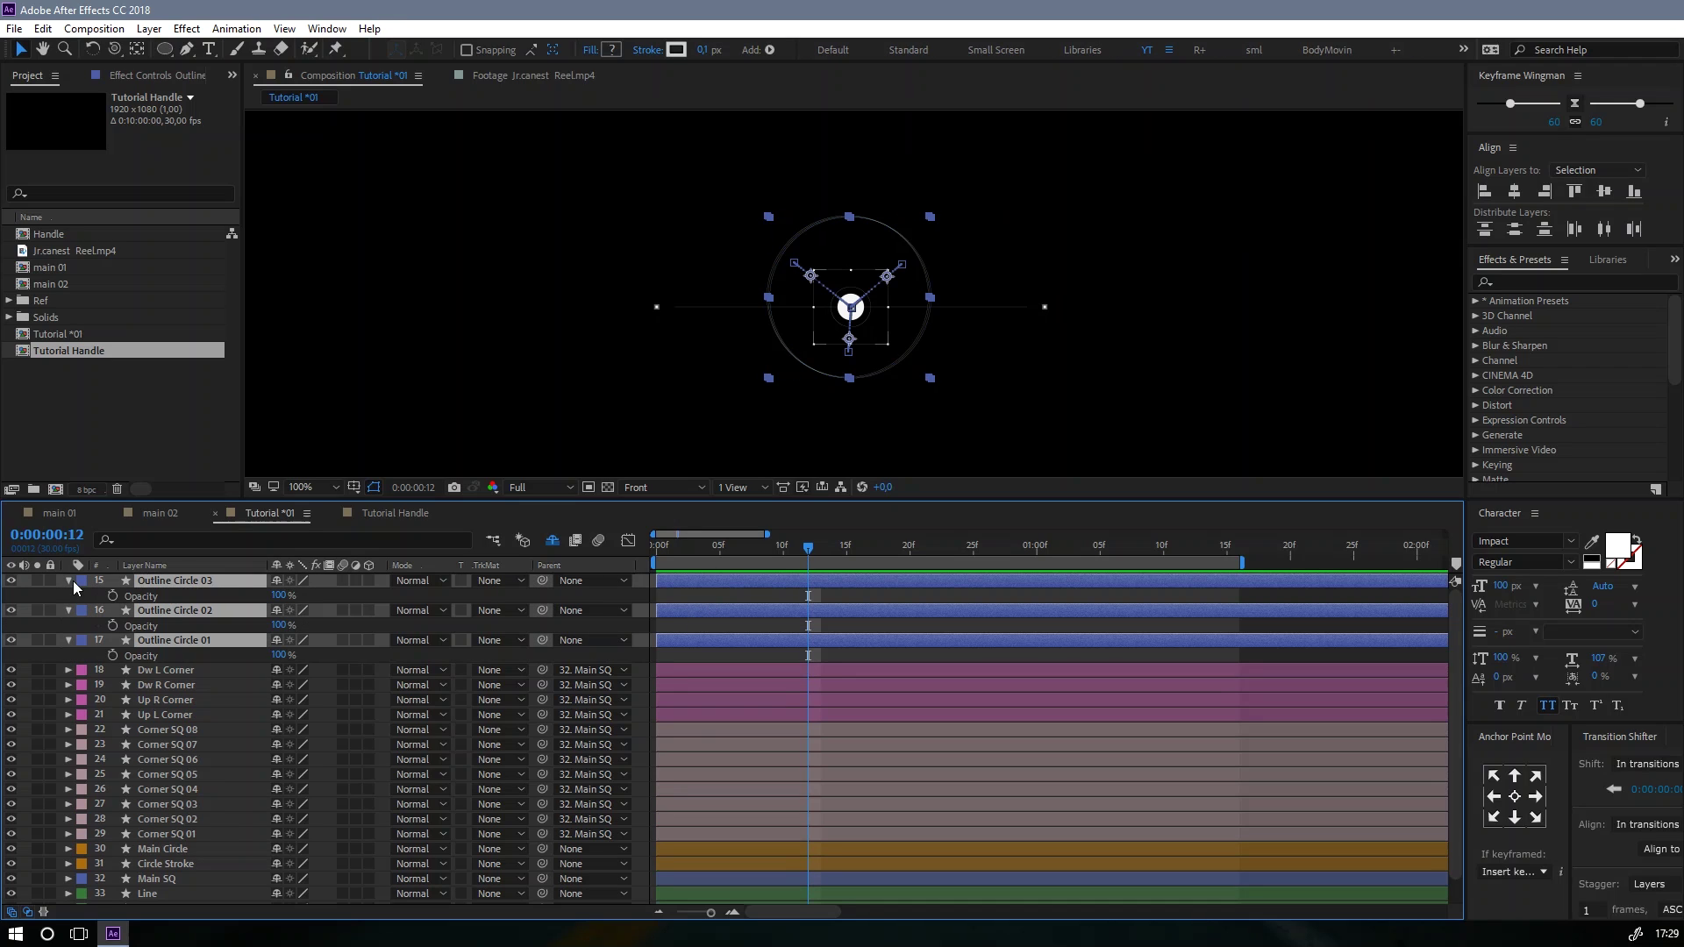
{"action": "left_click", "coordinate": [112, 595]}
{"action": "left_click_drag", "start_coordinate": [677, 549], "coordinate": [708, 549]}
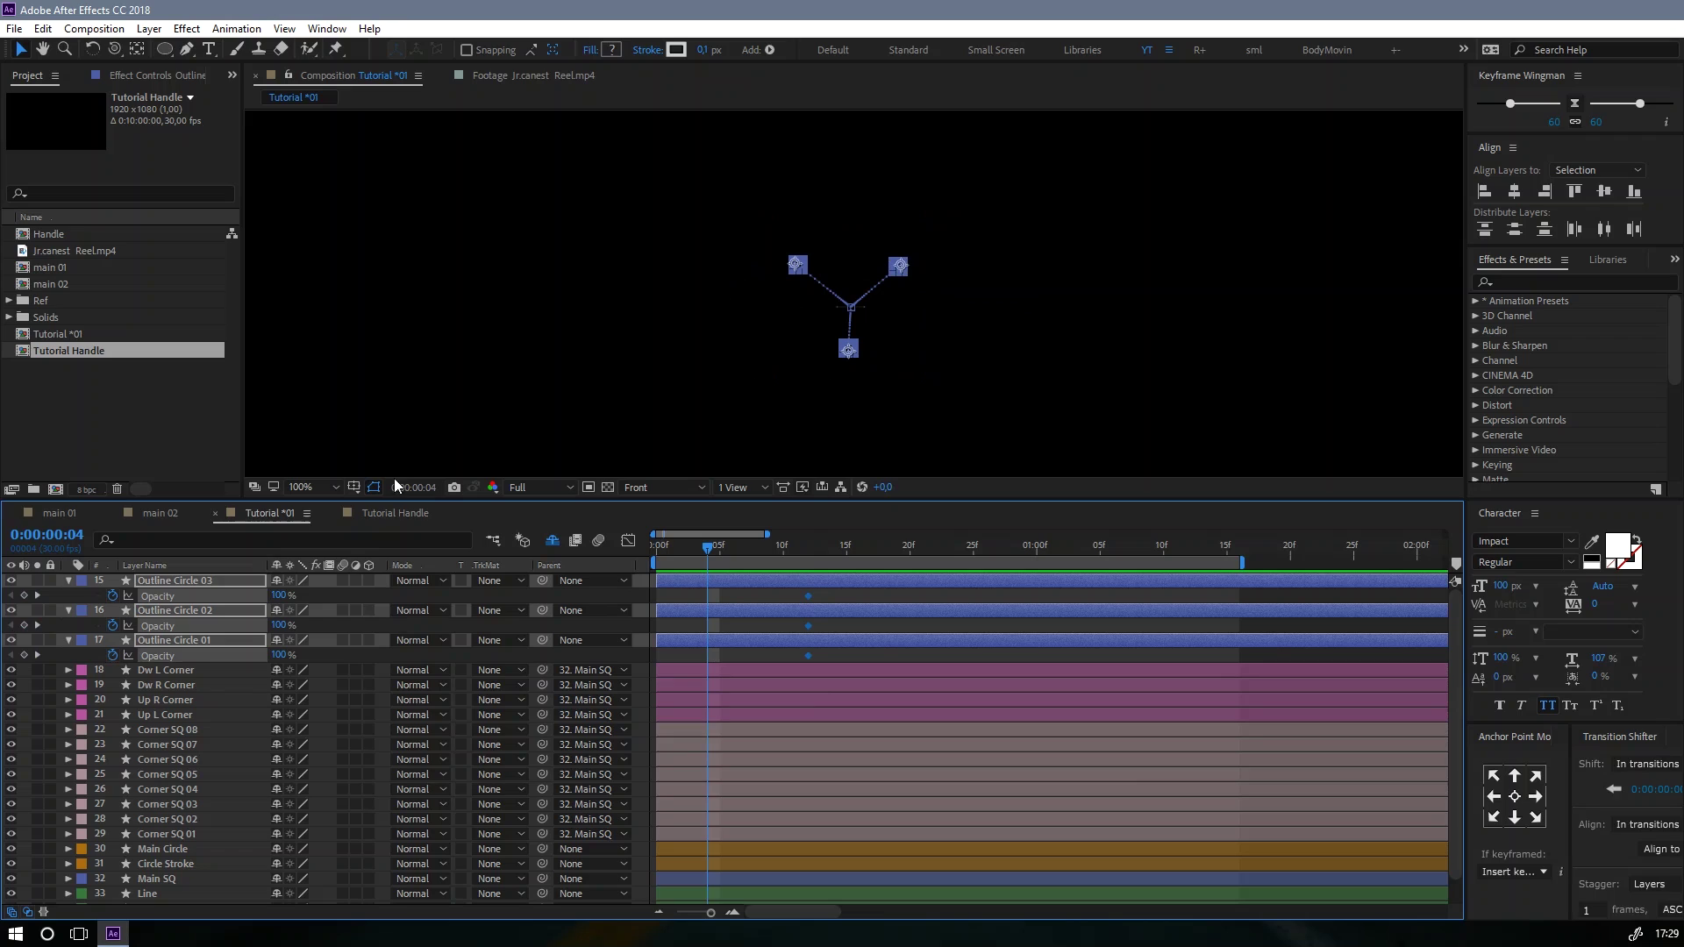
{"action": "left_click", "coordinate": [37, 595]}
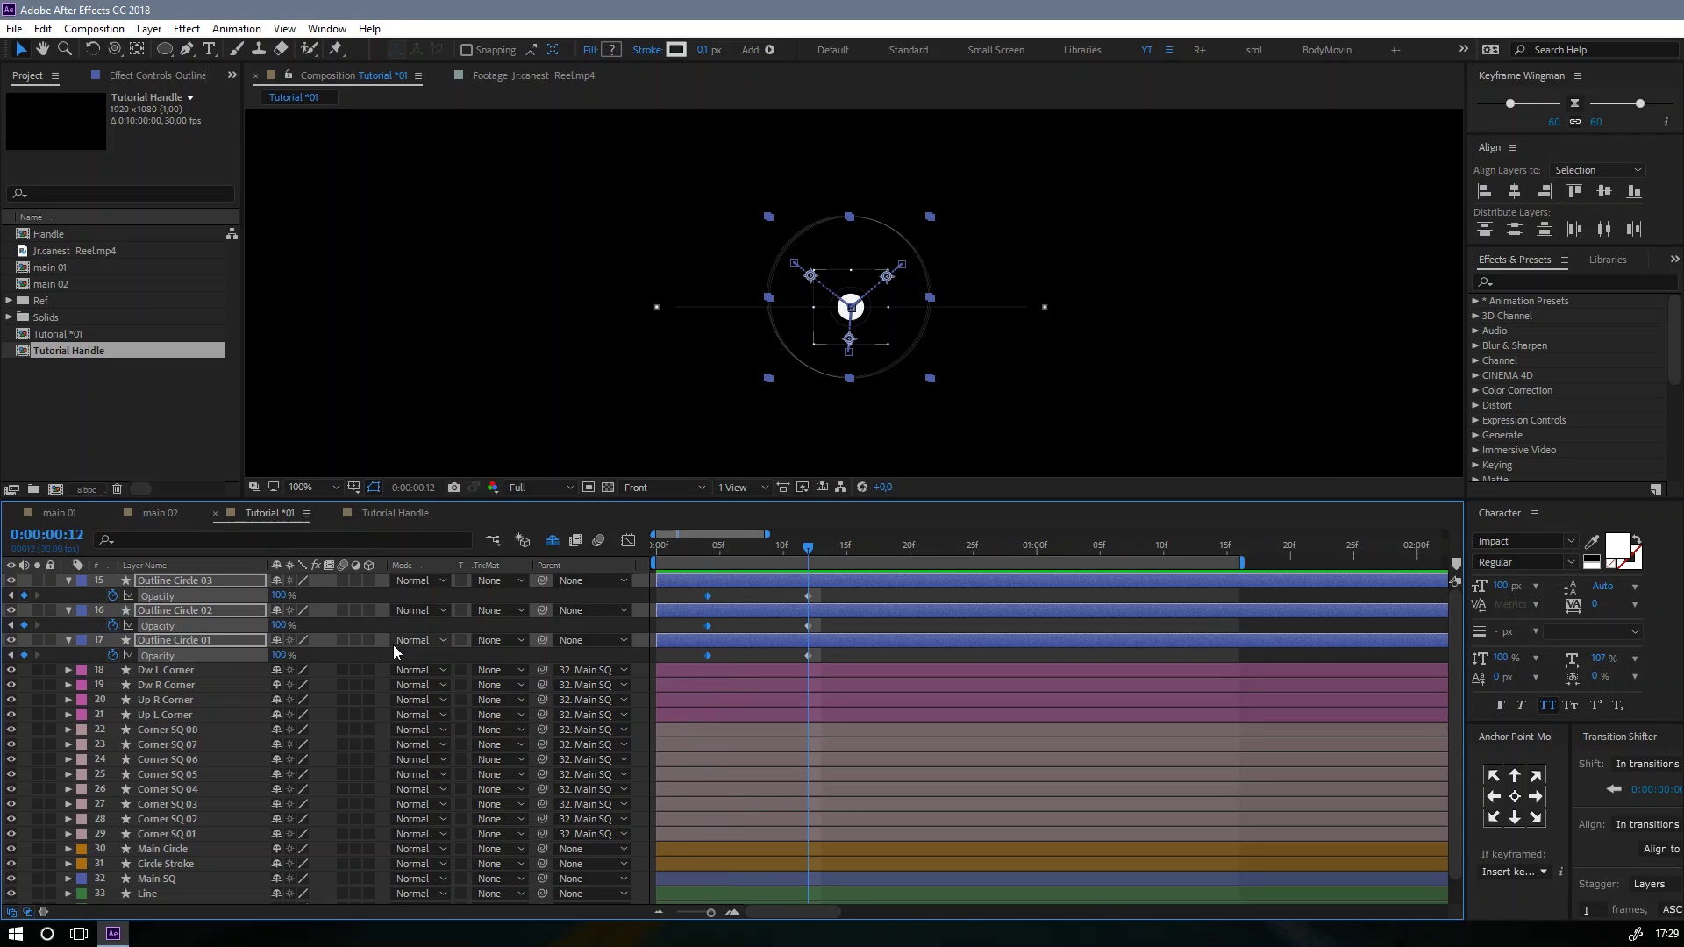
{"action": "left_click", "coordinate": [10, 595]}
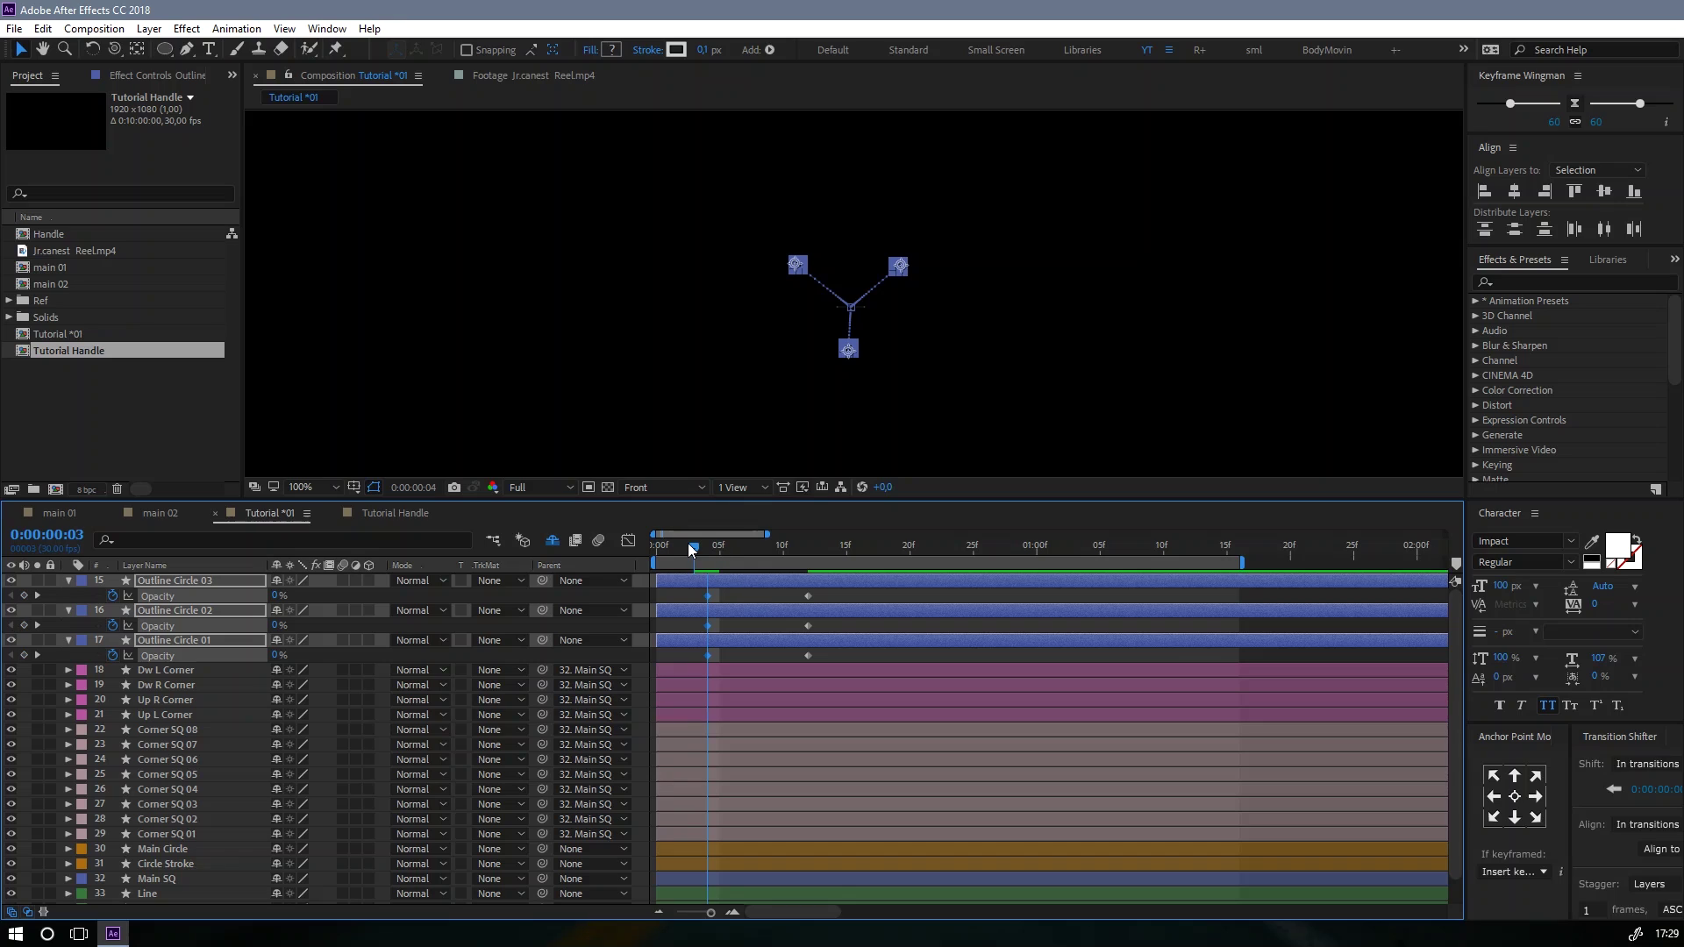
Step: Preview the outline circles' fade-in from the start of the composition
{"action": "left_click", "coordinate": [686, 543]}
{"action": "key", "text": "space"}
{"action": "key", "text": "space"}
{"action": "left_click_drag", "start_coordinate": [703, 553], "coordinate": [731, 556]}
{"action": "left_click_drag", "start_coordinate": [820, 593], "coordinate": [684, 660]}
{"action": "left_click_drag", "start_coordinate": [684, 556], "coordinate": [660, 558]}
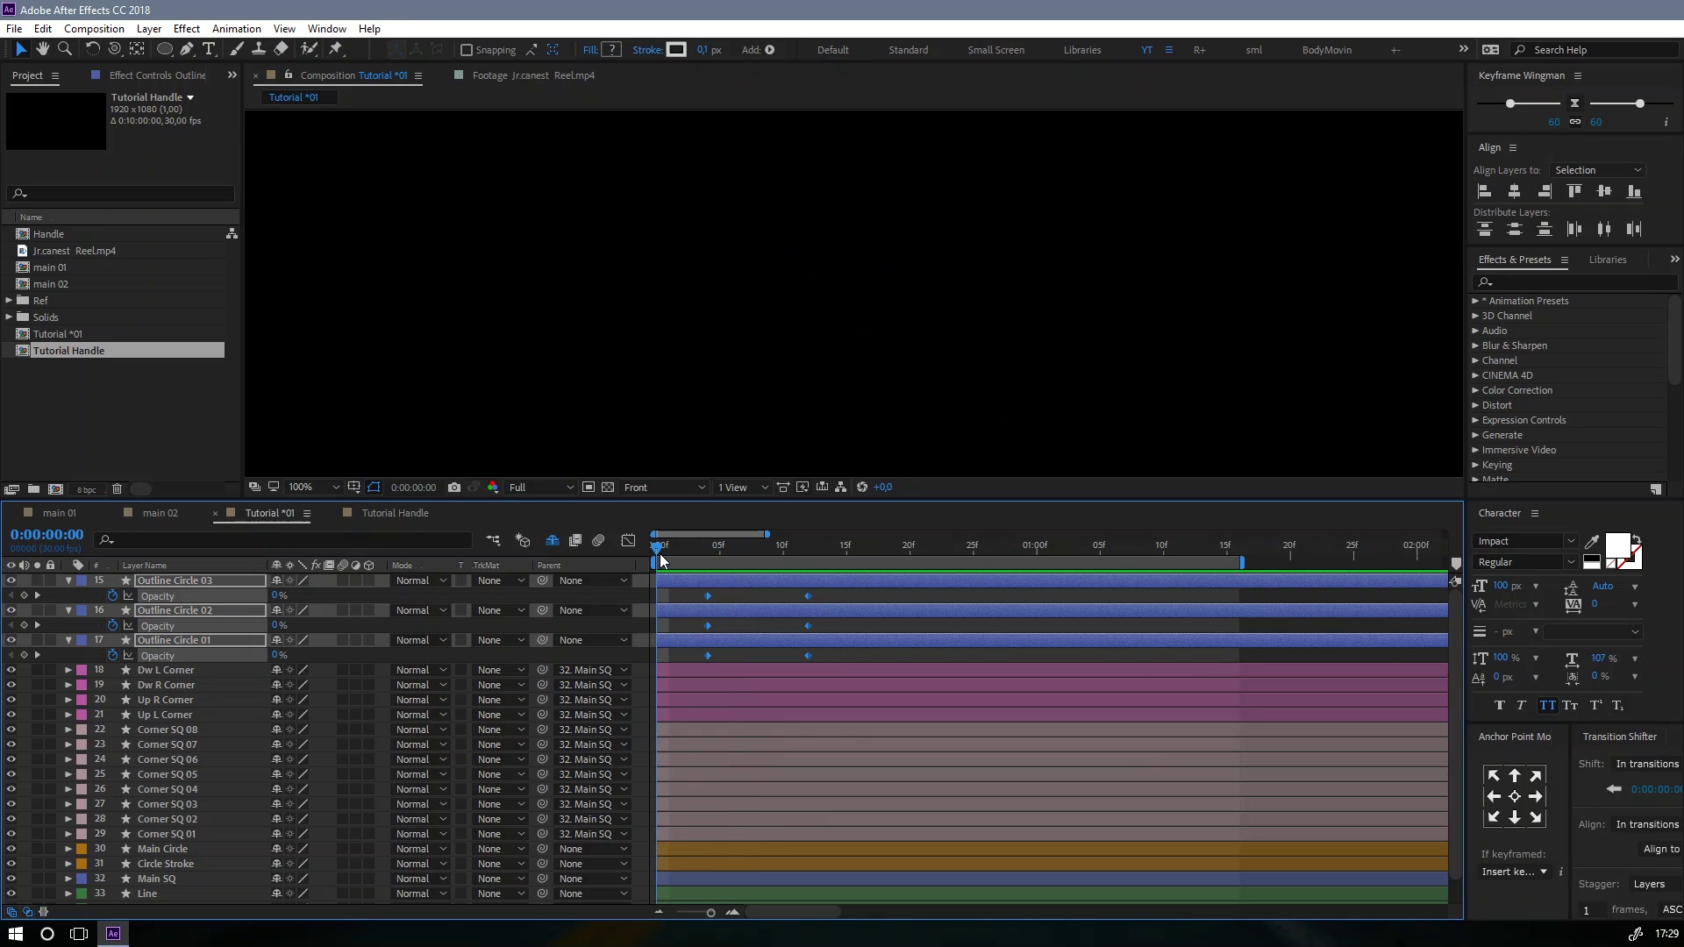
{"action": "key", "text": "space"}
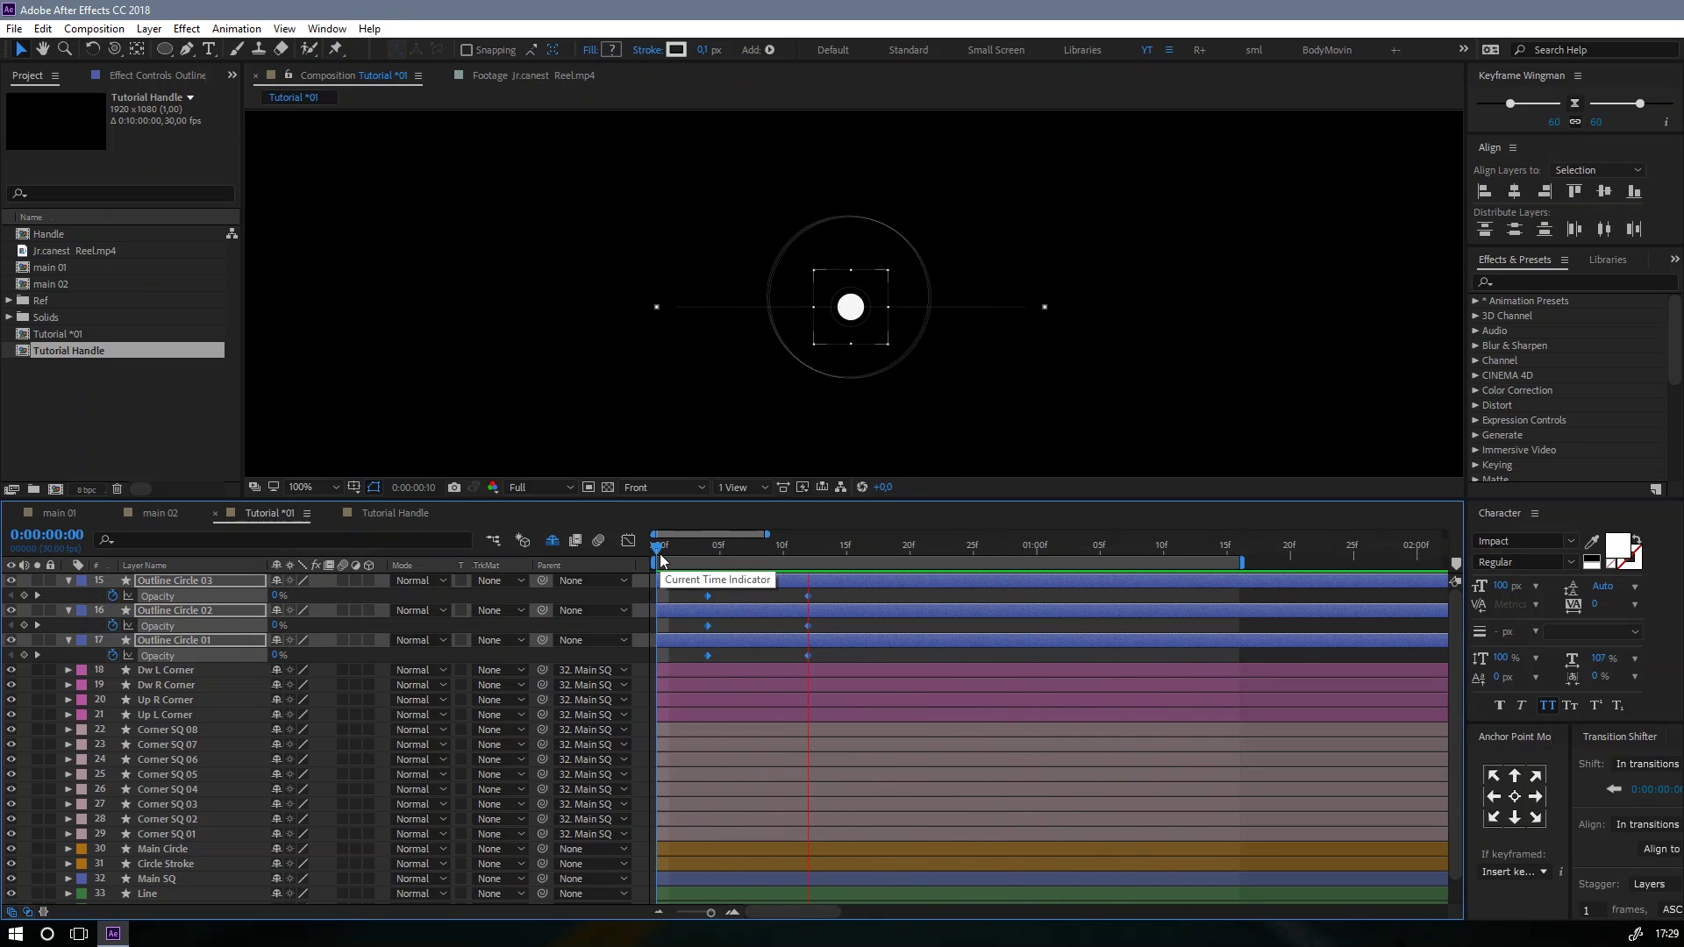
Step: Try to easy-ease the Outline Circle layers' Opacity keyframes and preview the fade-in
{"action": "left_click", "coordinate": [698, 549]}
{"action": "left_click_drag", "start_coordinate": [823, 593], "coordinate": [685, 667]}
{"action": "key", "text": "F9"}
{"action": "left_click", "coordinate": [667, 549]}
{"action": "key", "text": "space"}
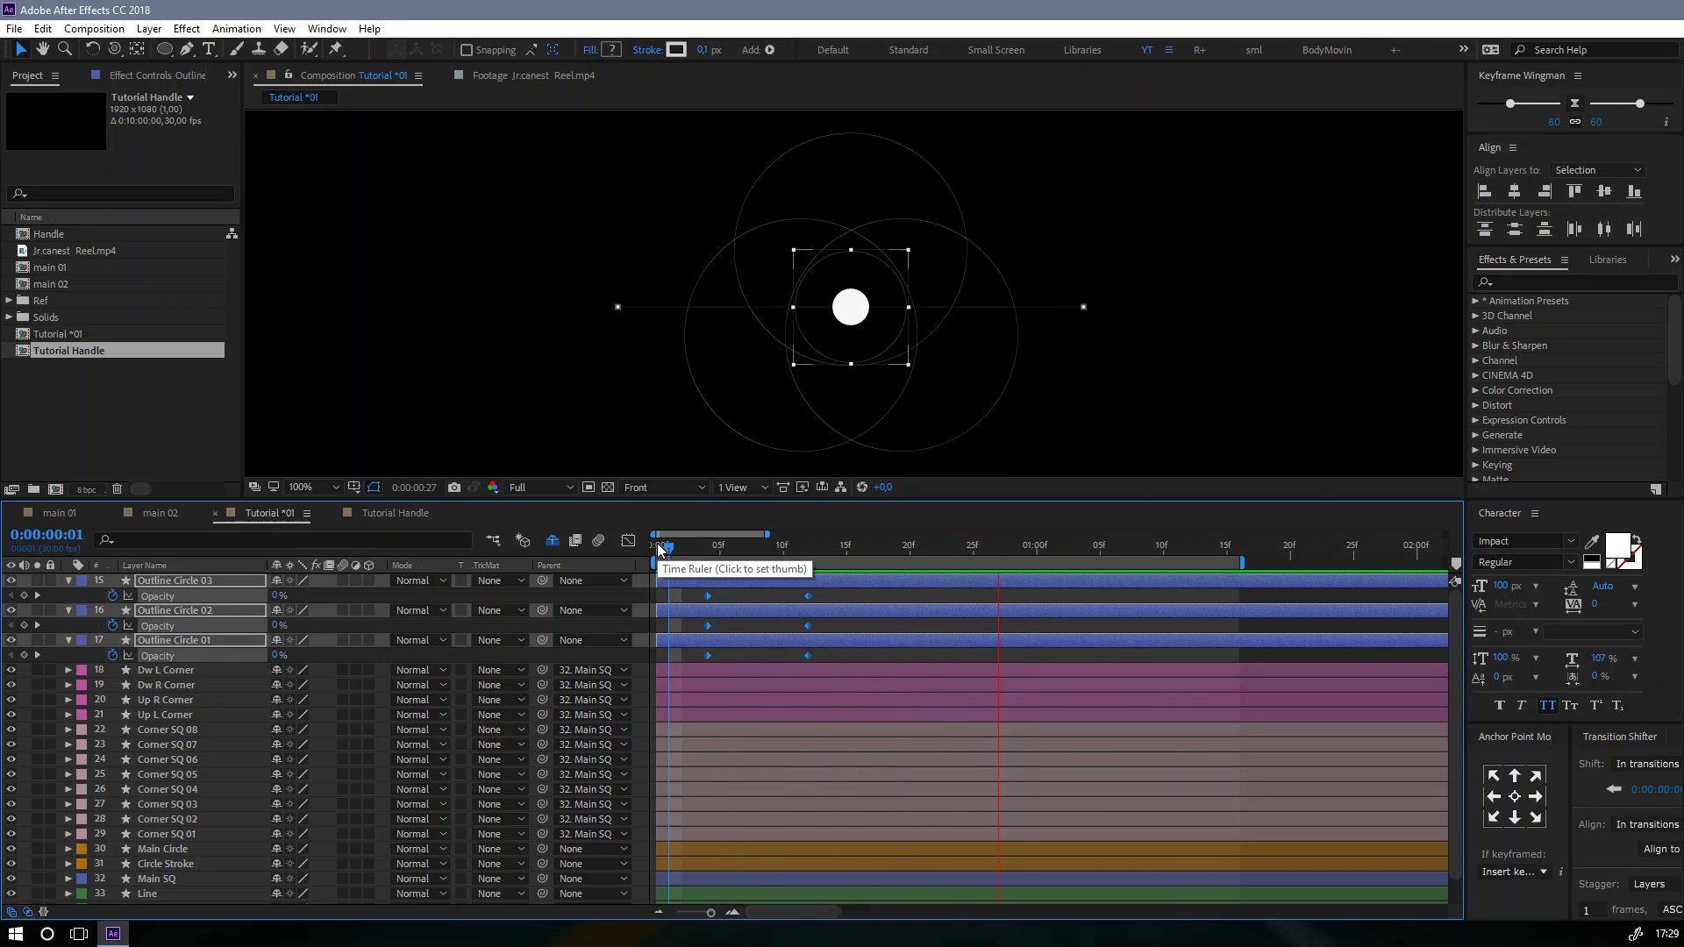
{"action": "left_click", "coordinate": [656, 543]}
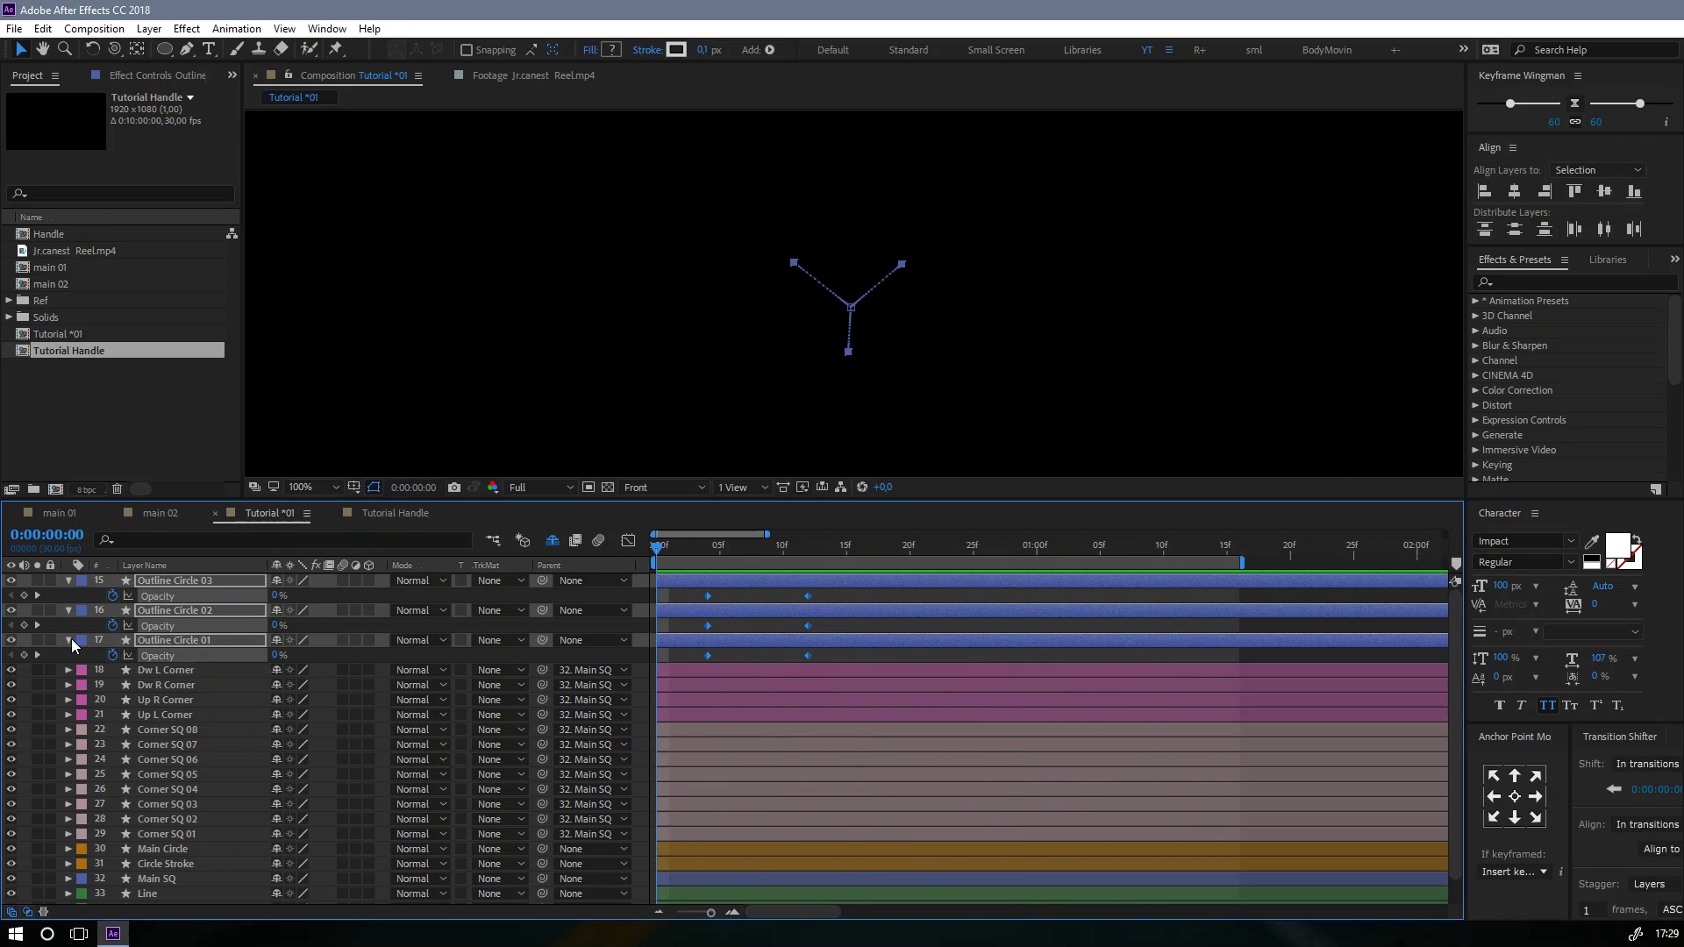
Step: Shift the Outline Circle, bracket corner and Corner SQ layers together to start at frame 1
{"action": "left_click", "coordinate": [69, 640]}
{"action": "left_click_drag", "start_coordinate": [709, 542], "coordinate": [771, 551]}
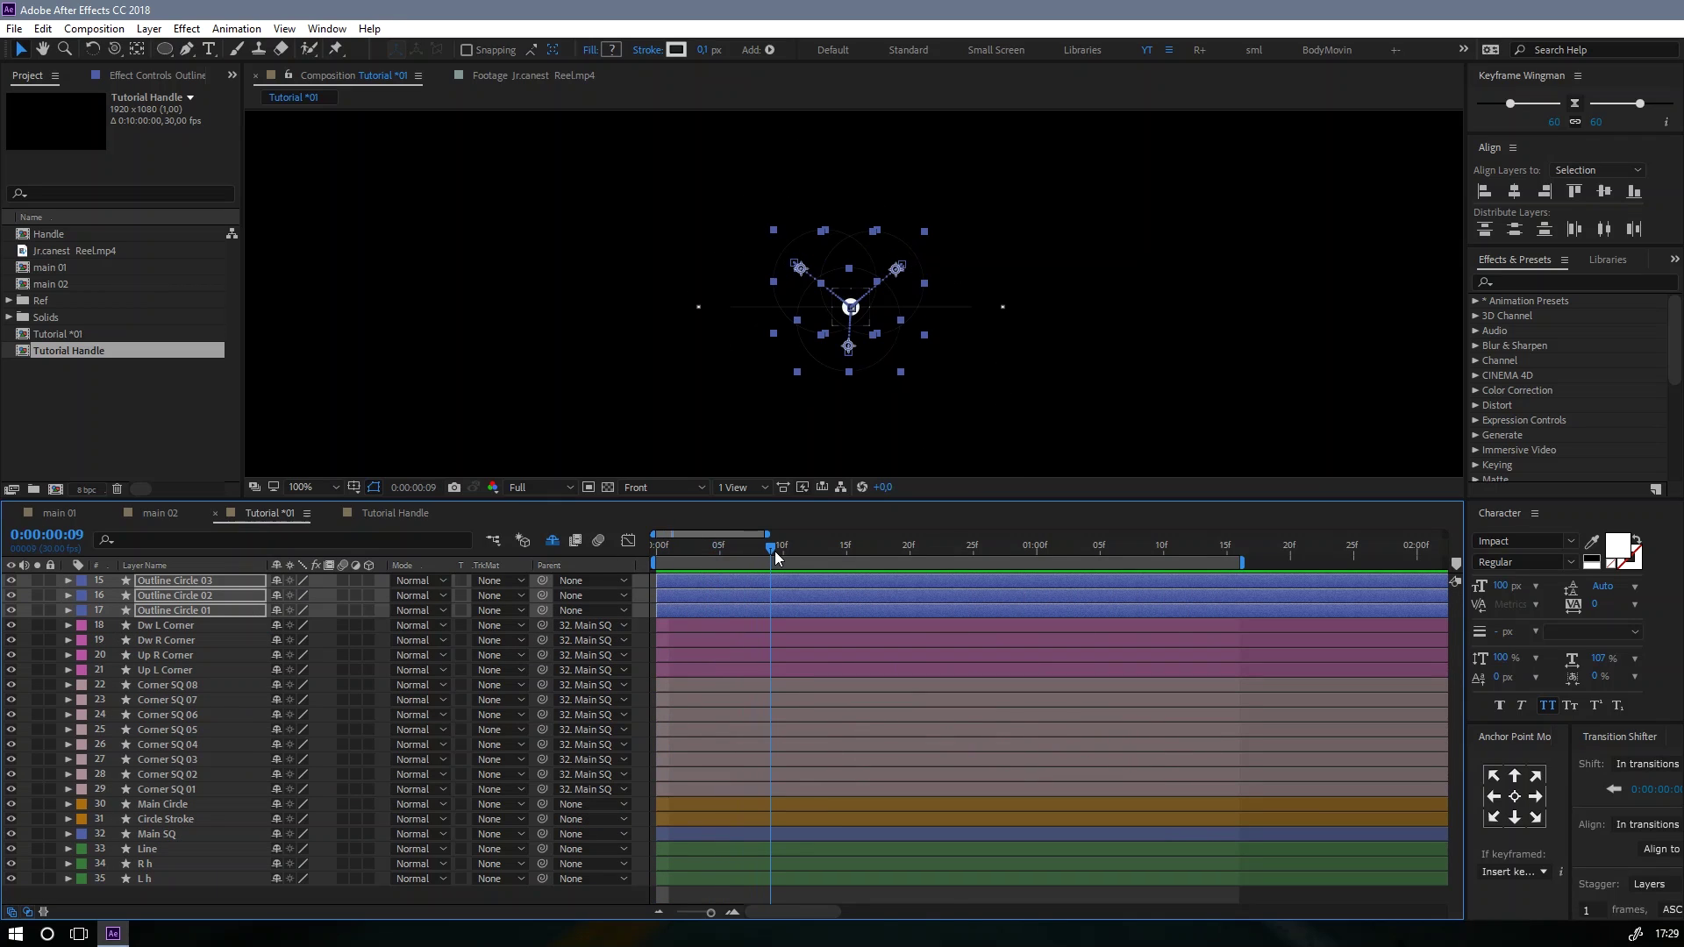
{"action": "left_click", "coordinate": [683, 817]}
{"action": "left_click", "coordinate": [694, 787]}
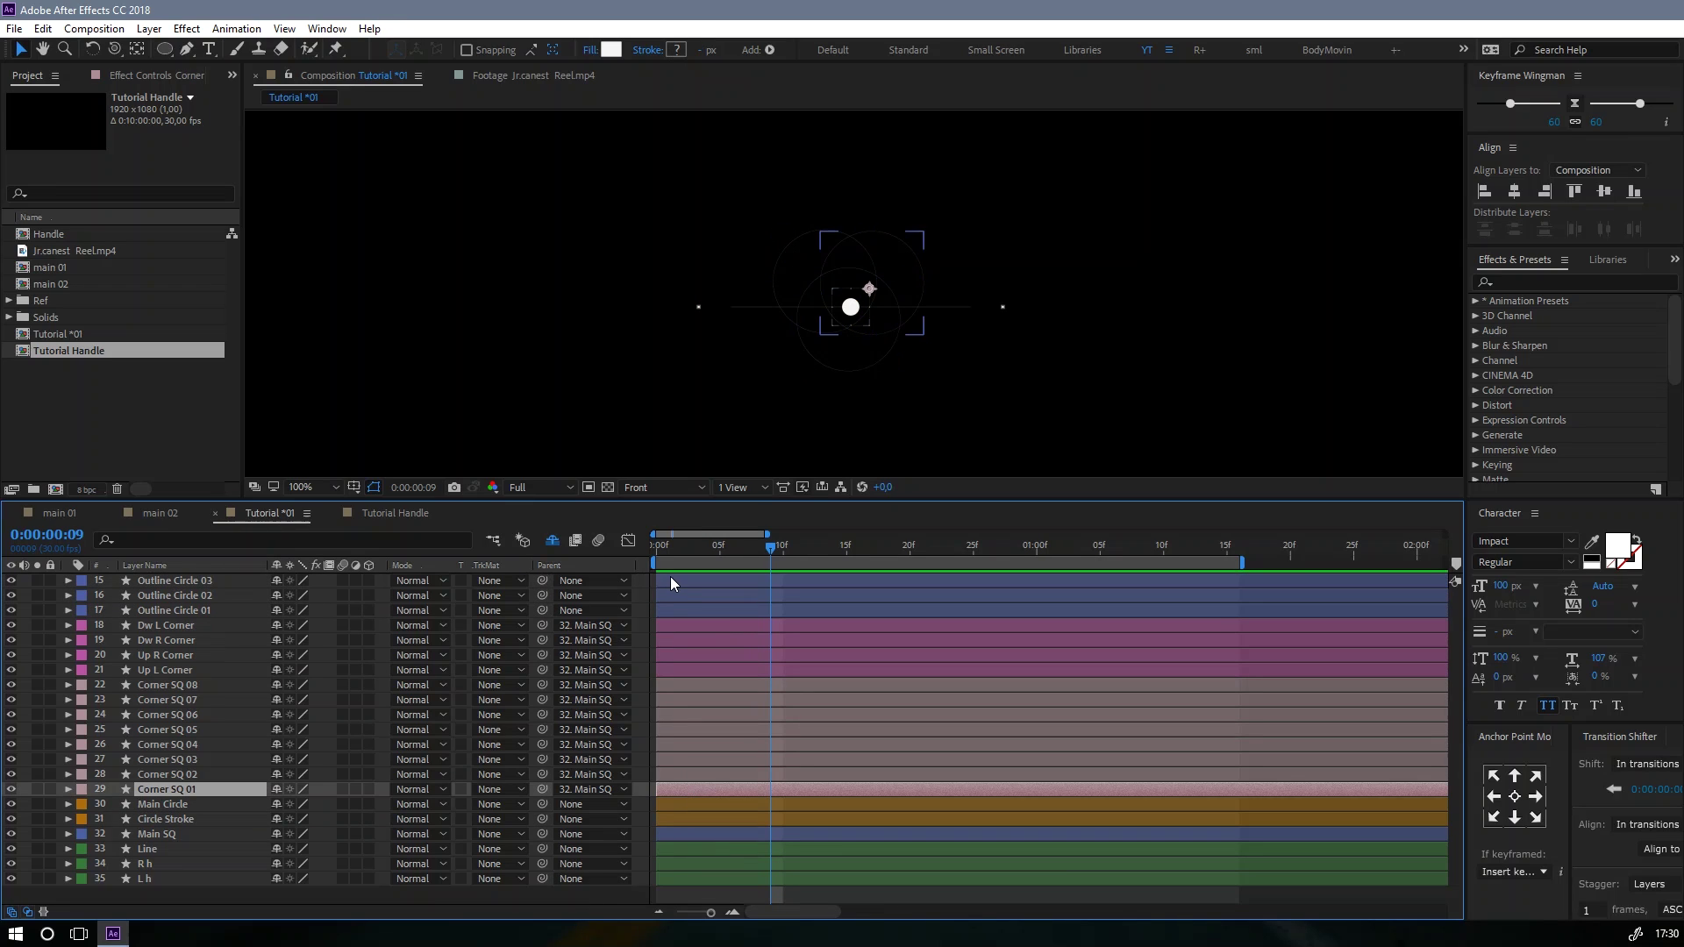
{"action": "left_click", "coordinate": [672, 577], "text": "shift"}
{"action": "left_click_drag", "start_coordinate": [677, 577], "coordinate": [685, 577]}
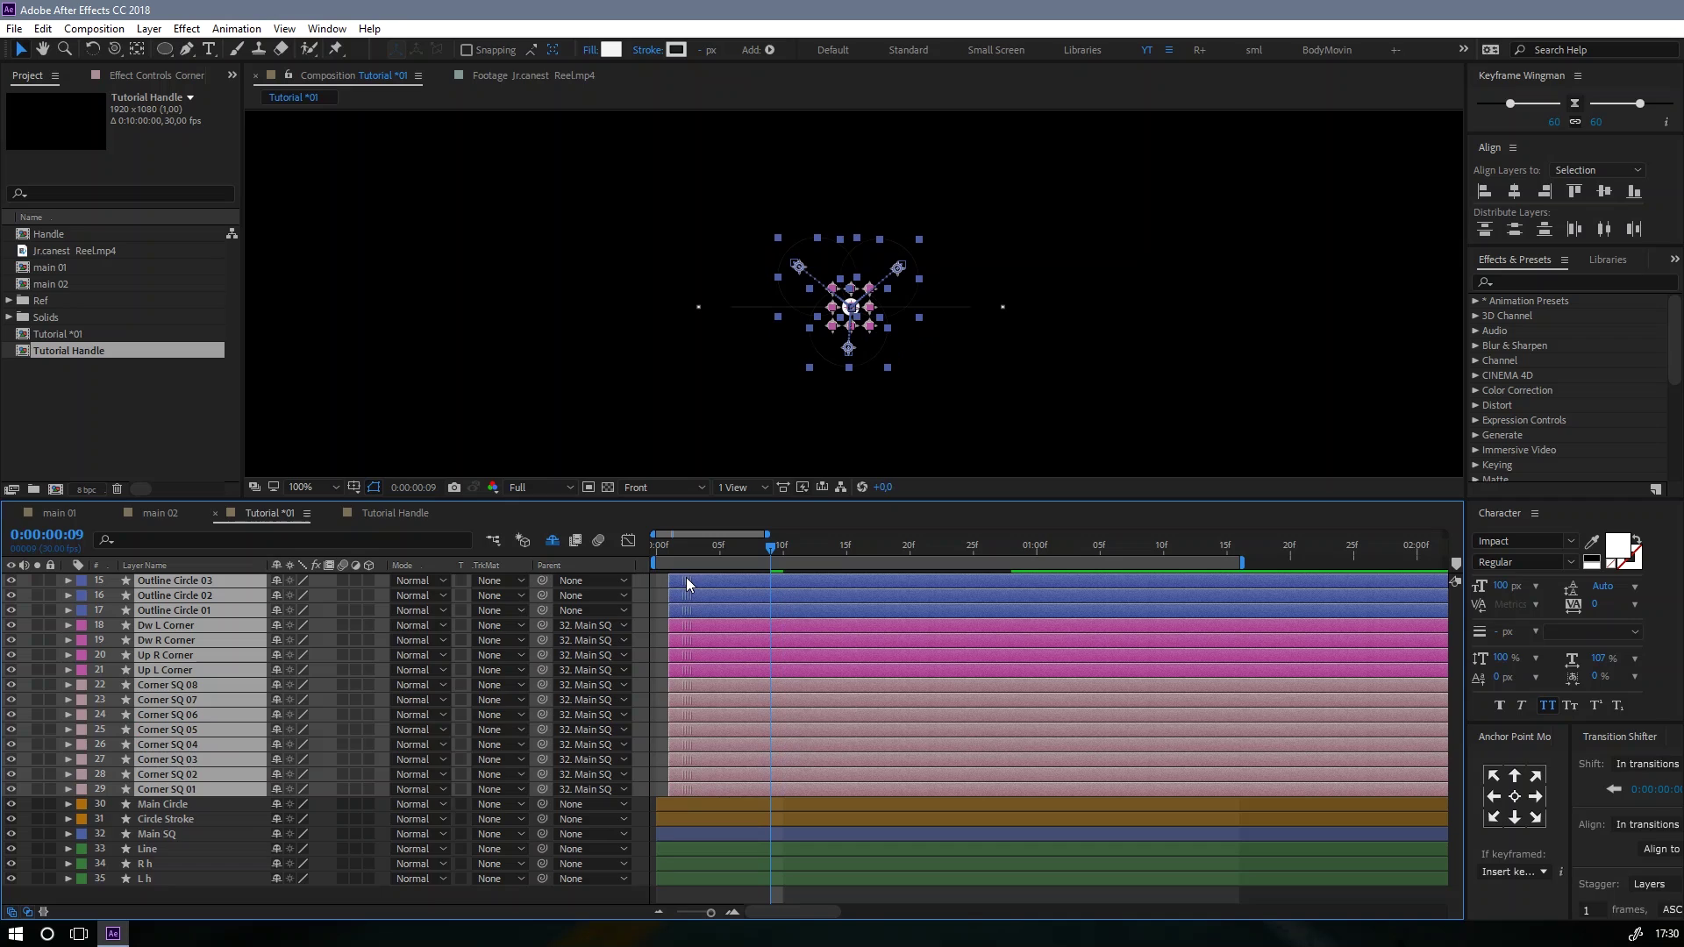
Step: Shift the three Outline Circle layers together to start at frame 5 and preview the new offset
{"action": "left_click", "coordinate": [693, 671], "text": "shift"}
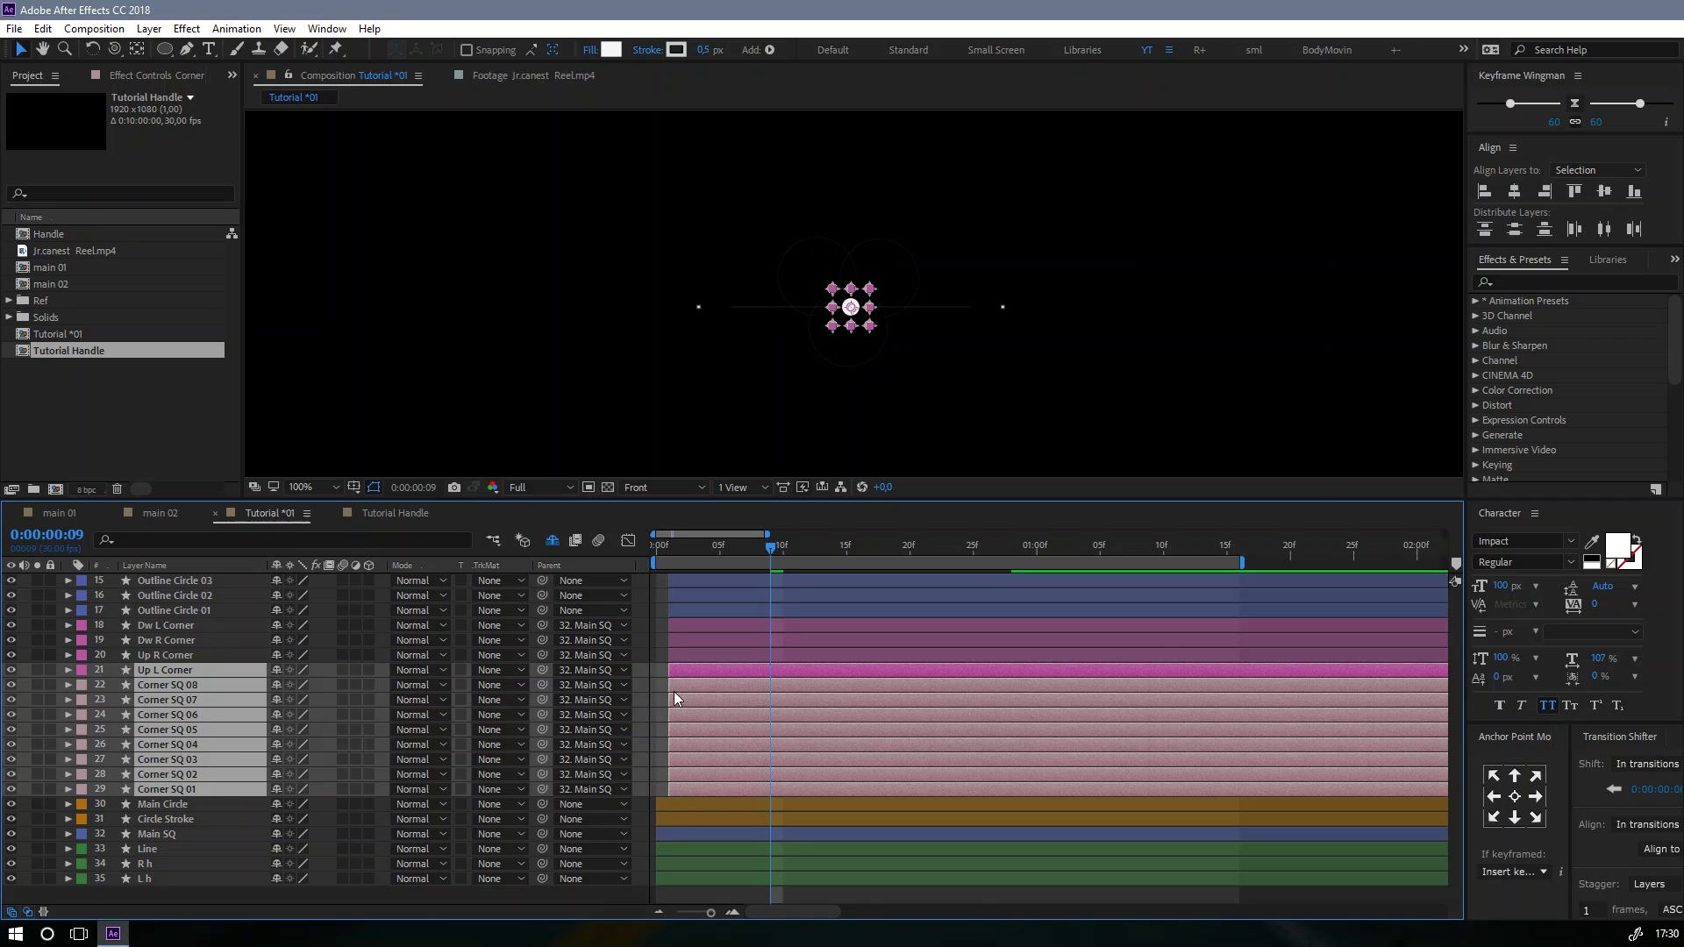
{"action": "left_click", "coordinate": [670, 642]}
{"action": "left_click", "coordinate": [683, 608]}
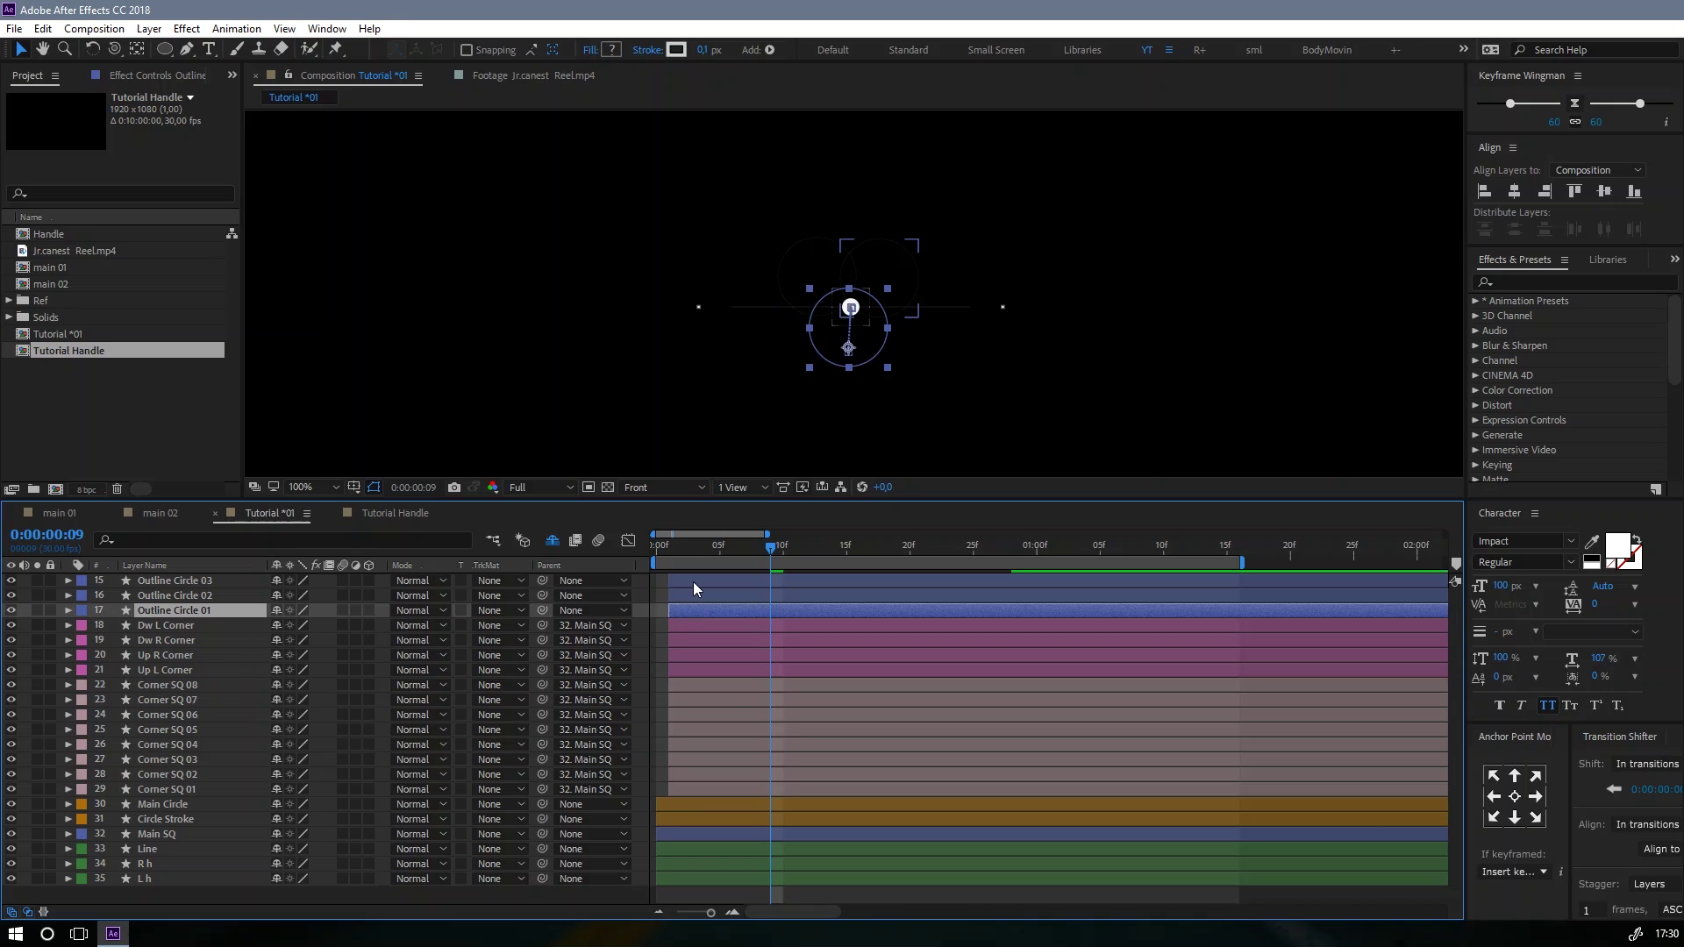
{"action": "left_click", "coordinate": [693, 581], "text": "shift"}
{"action": "left_click_drag", "start_coordinate": [702, 581], "coordinate": [656, 551]}
{"action": "key", "text": "space"}
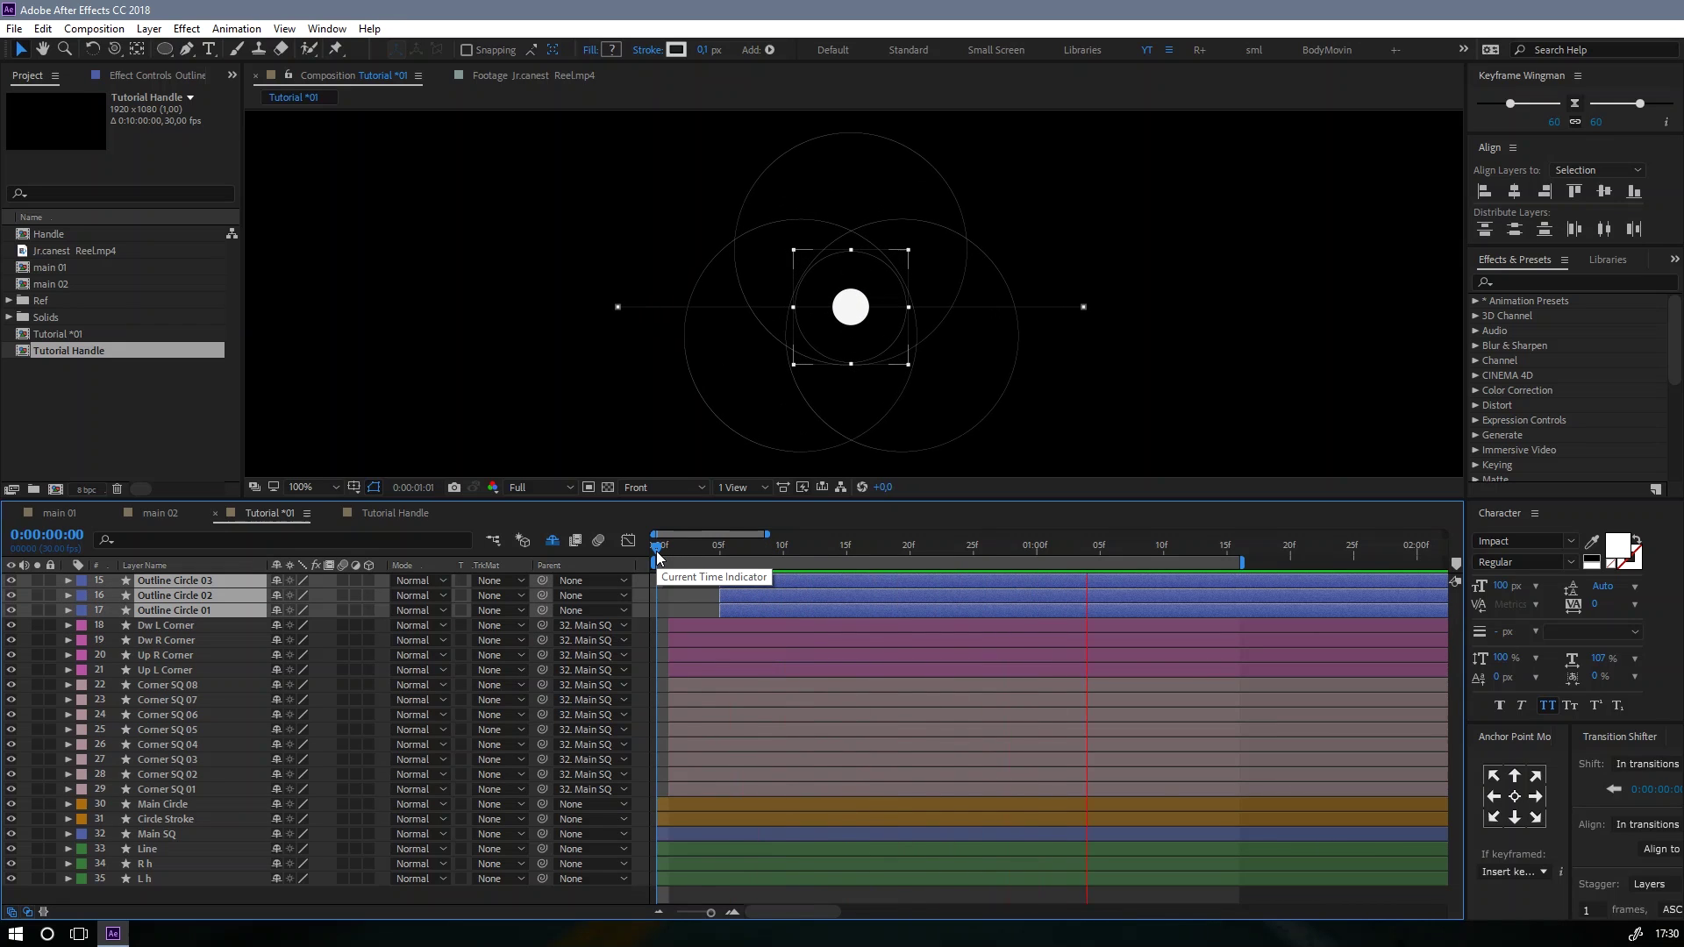
{"action": "scroll", "coordinate": [652, 390], "scroll_direction": "down", "scroll_amount": 2}
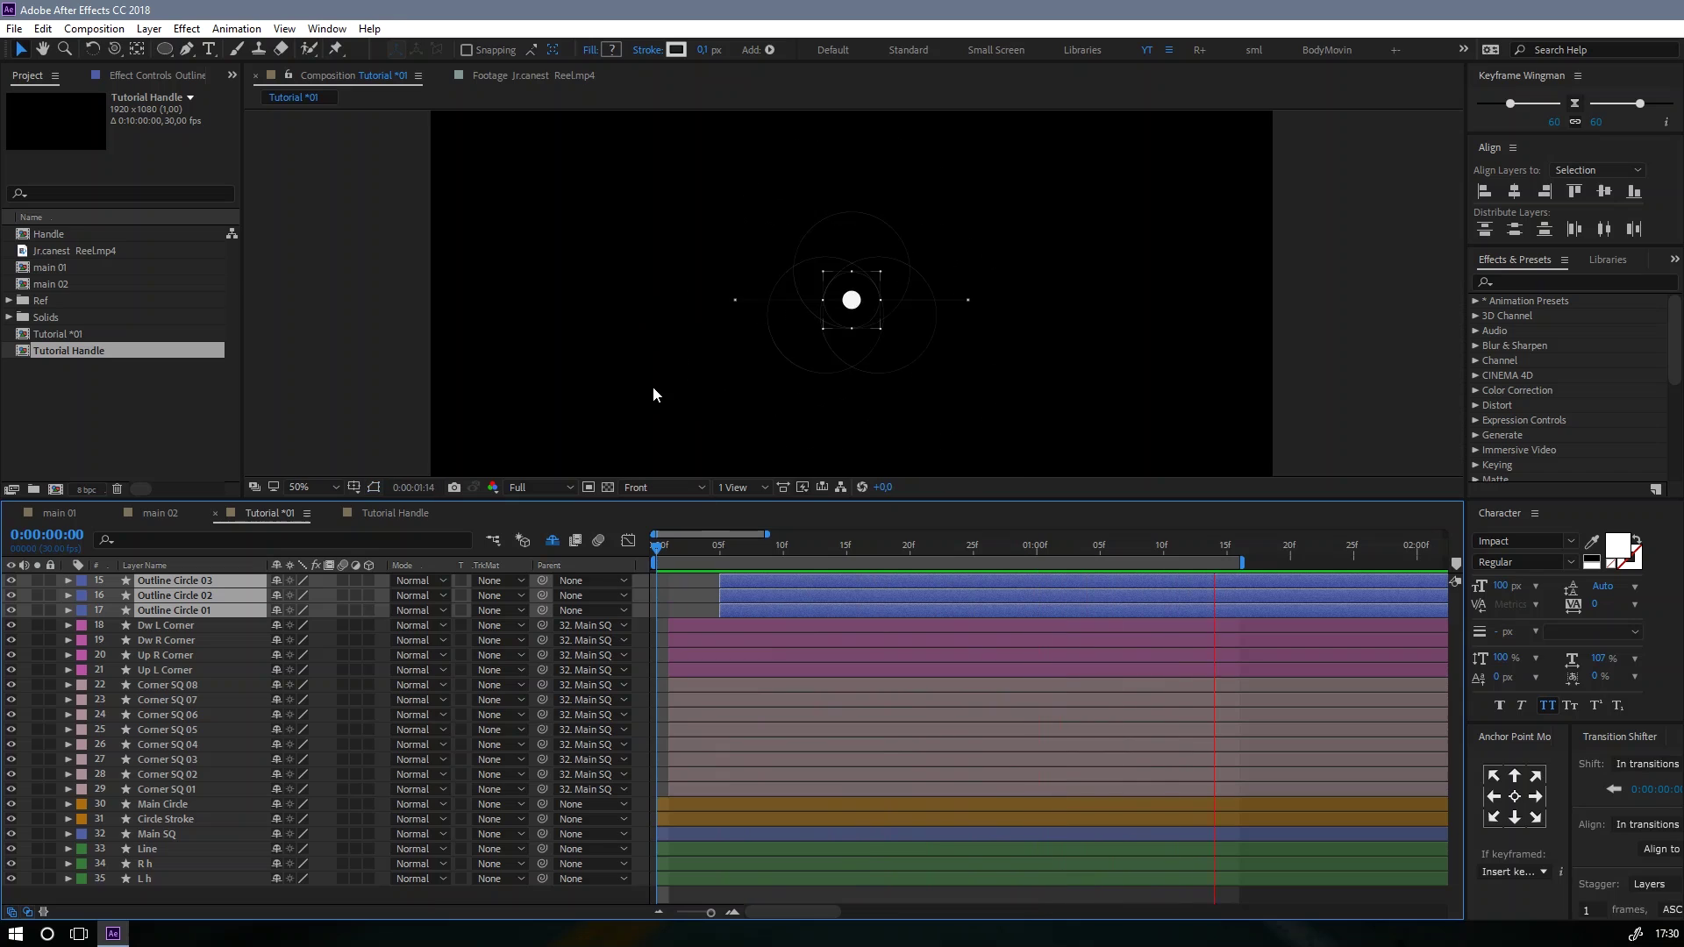
Step: Move the Outline Circle layers' ending Scale keyframes to frame 28 and their ending Position keyframes to 1:05, previewing the timing
{"action": "left_click", "coordinate": [894, 543]}
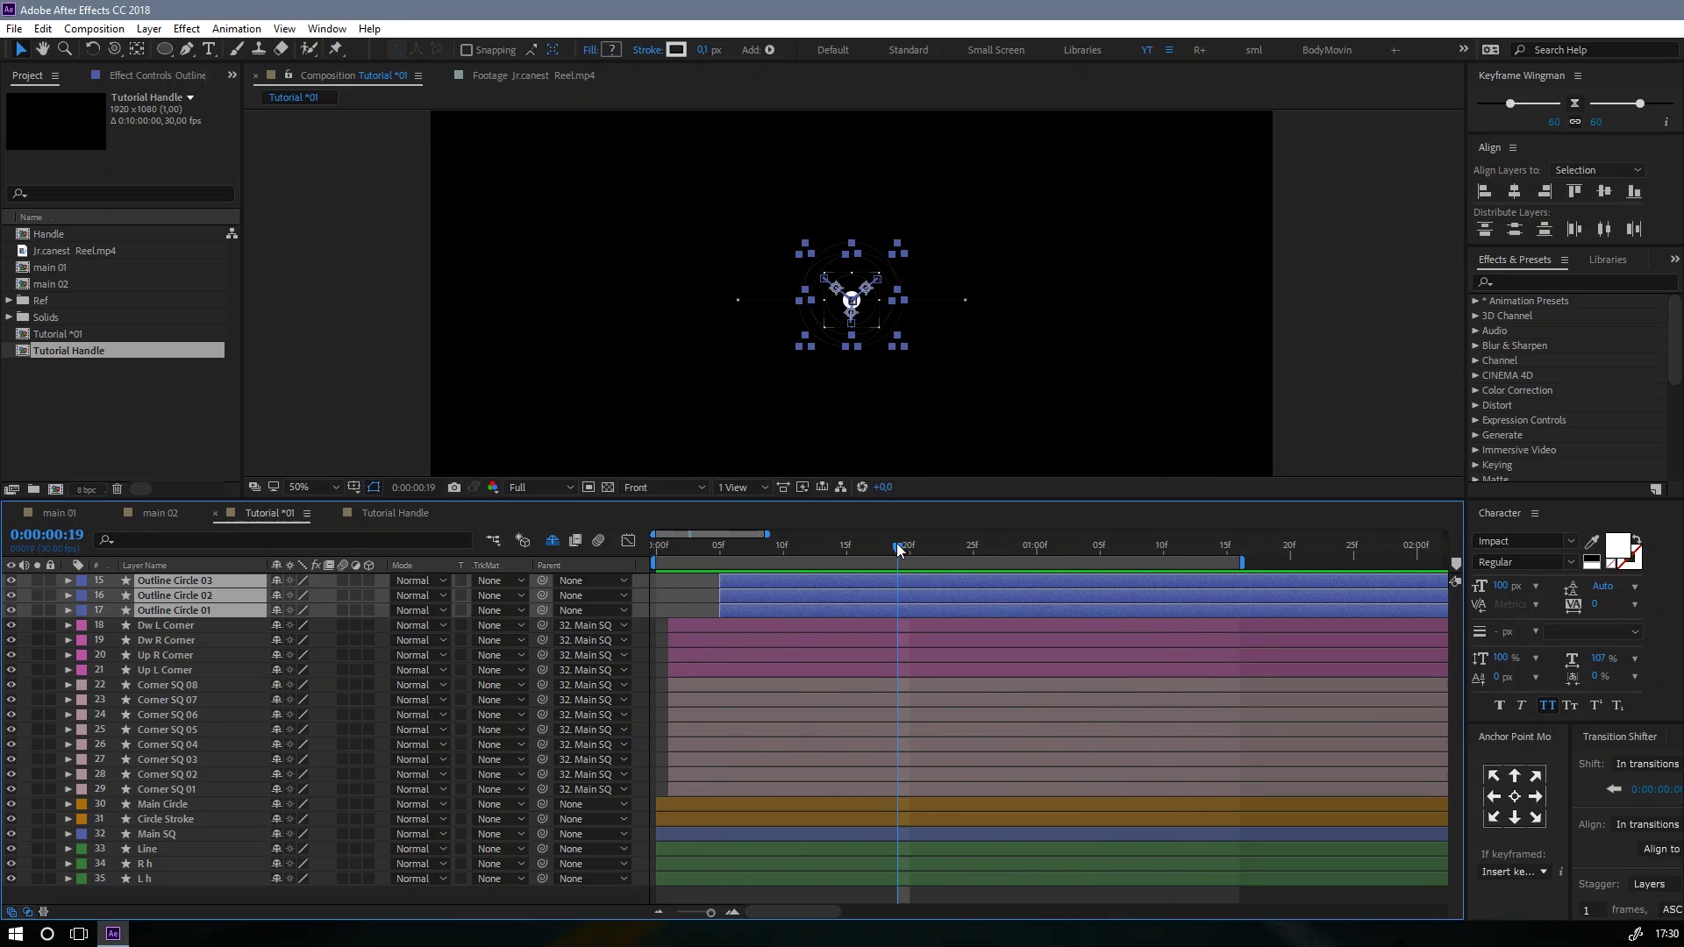
{"action": "key", "text": "u"}
{"action": "left_click_drag", "start_coordinate": [1240, 591], "coordinate": [1030, 749]}
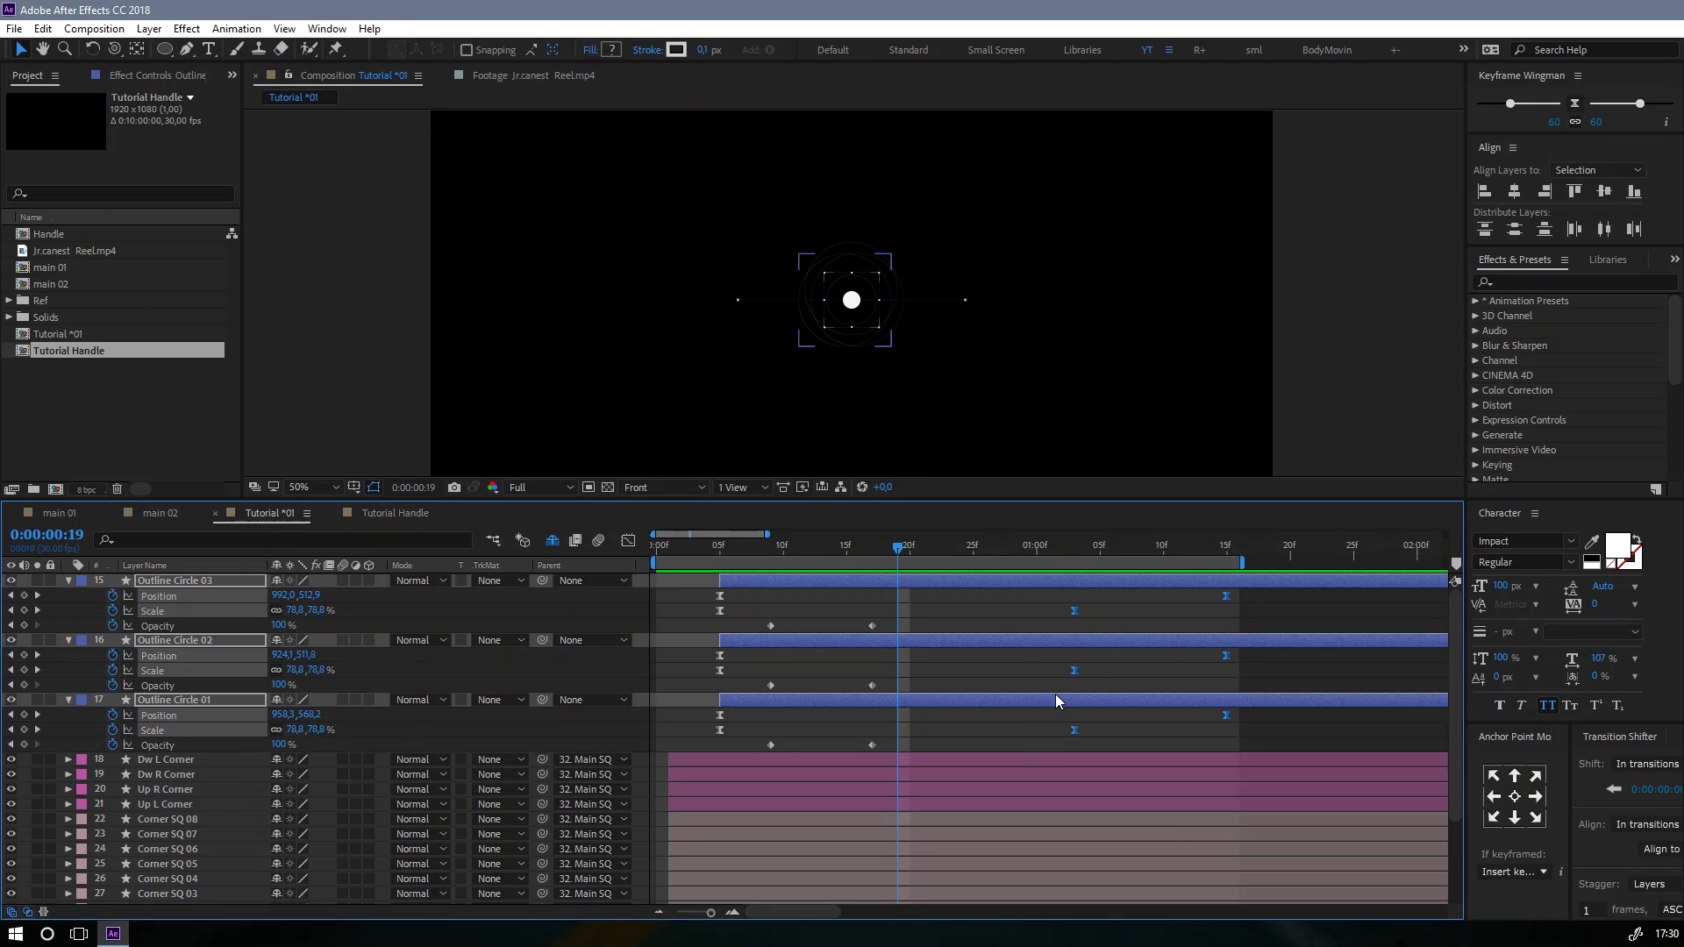
{"action": "left_click_drag", "start_coordinate": [1073, 614], "coordinate": [1011, 614]}
{"action": "left_click", "coordinate": [707, 551]}
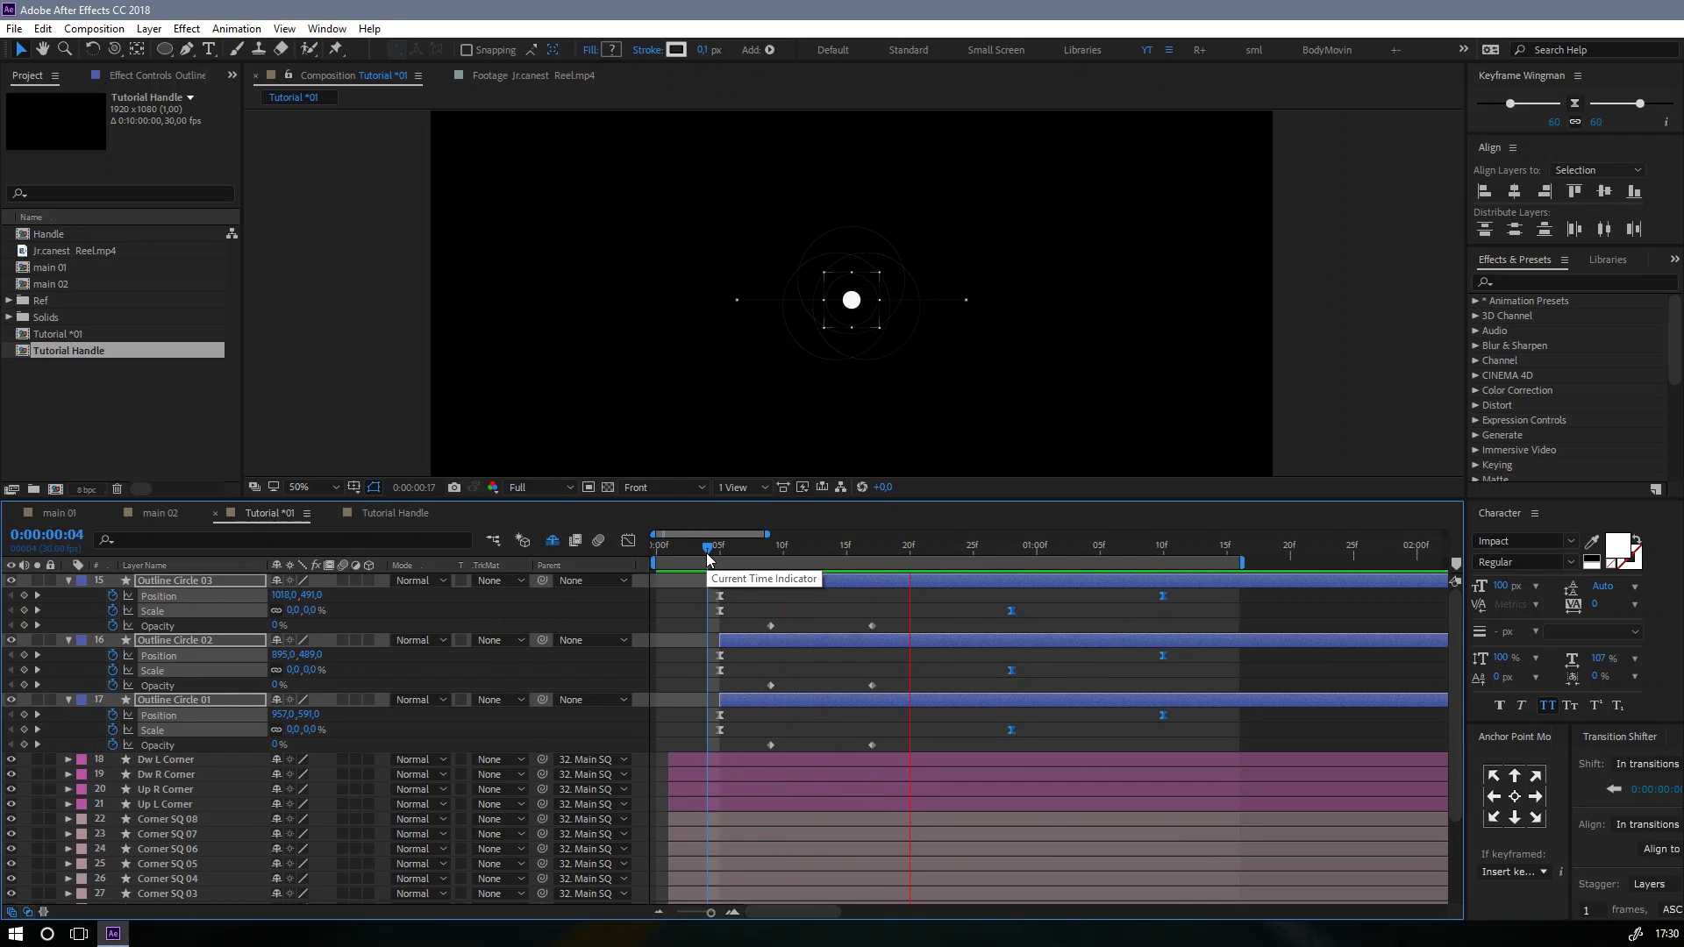
{"action": "scroll", "coordinate": [739, 354], "scroll_direction": "up", "scroll_amount": 2}
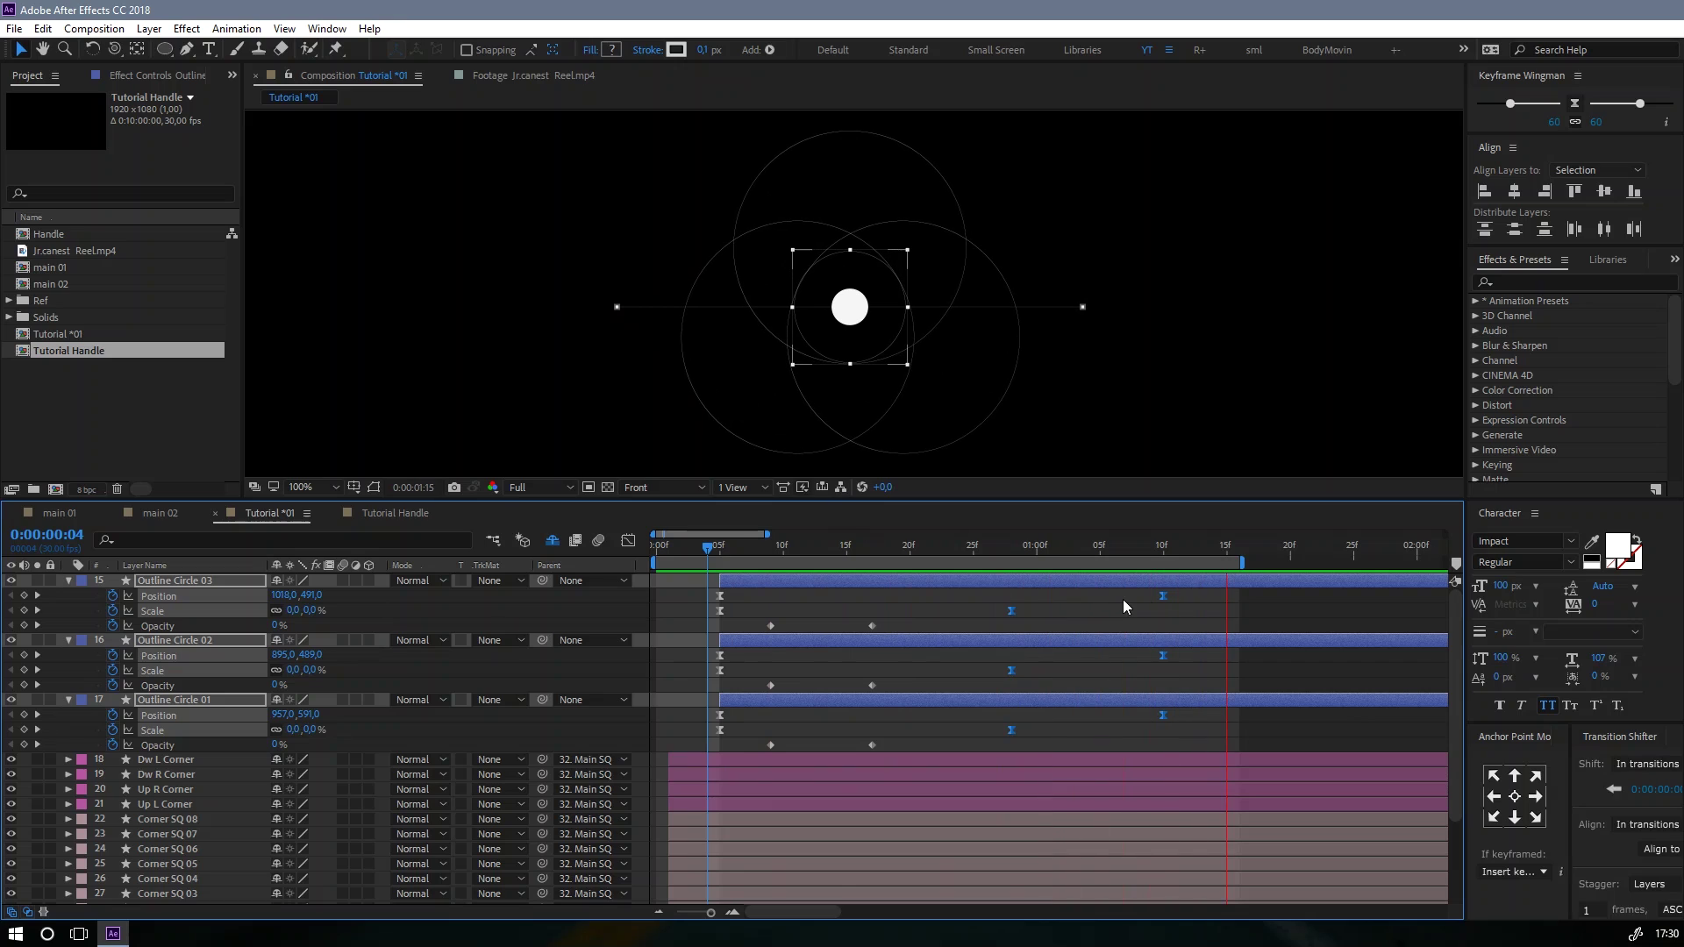
{"action": "left_click_drag", "start_coordinate": [1170, 599], "coordinate": [1102, 714]}
{"action": "key", "text": "space"}
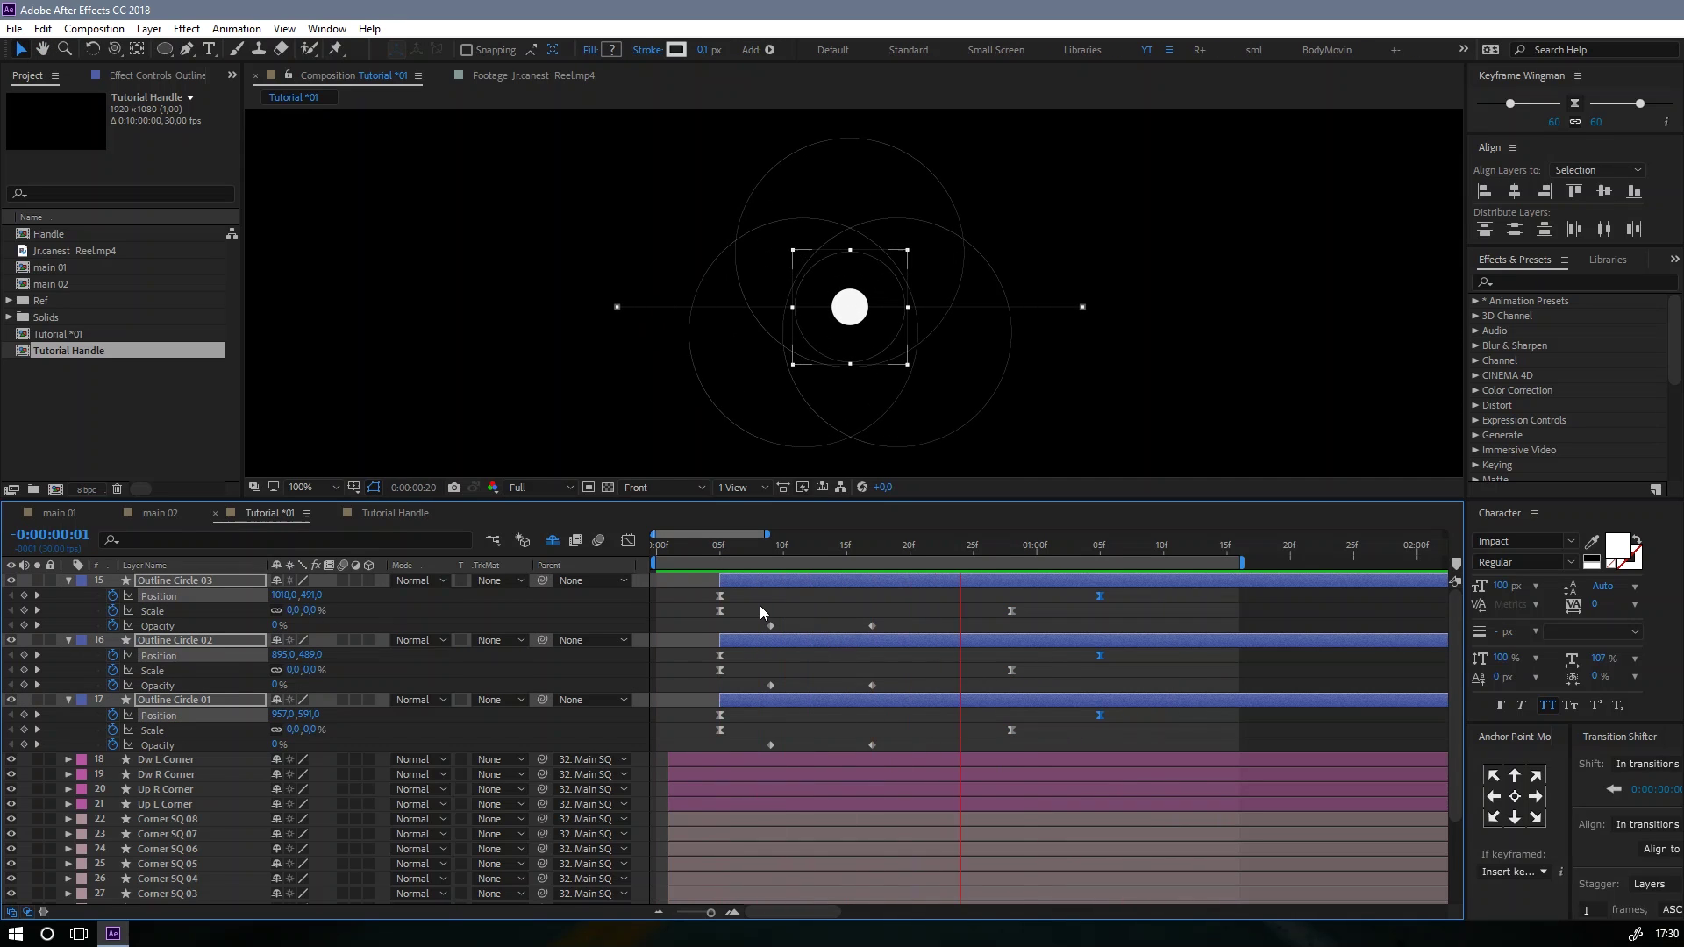
Step: End the work area at 0:00:01:10 and preview the animation within it
{"action": "left_click_drag", "start_coordinate": [766, 549], "coordinate": [1159, 578]}
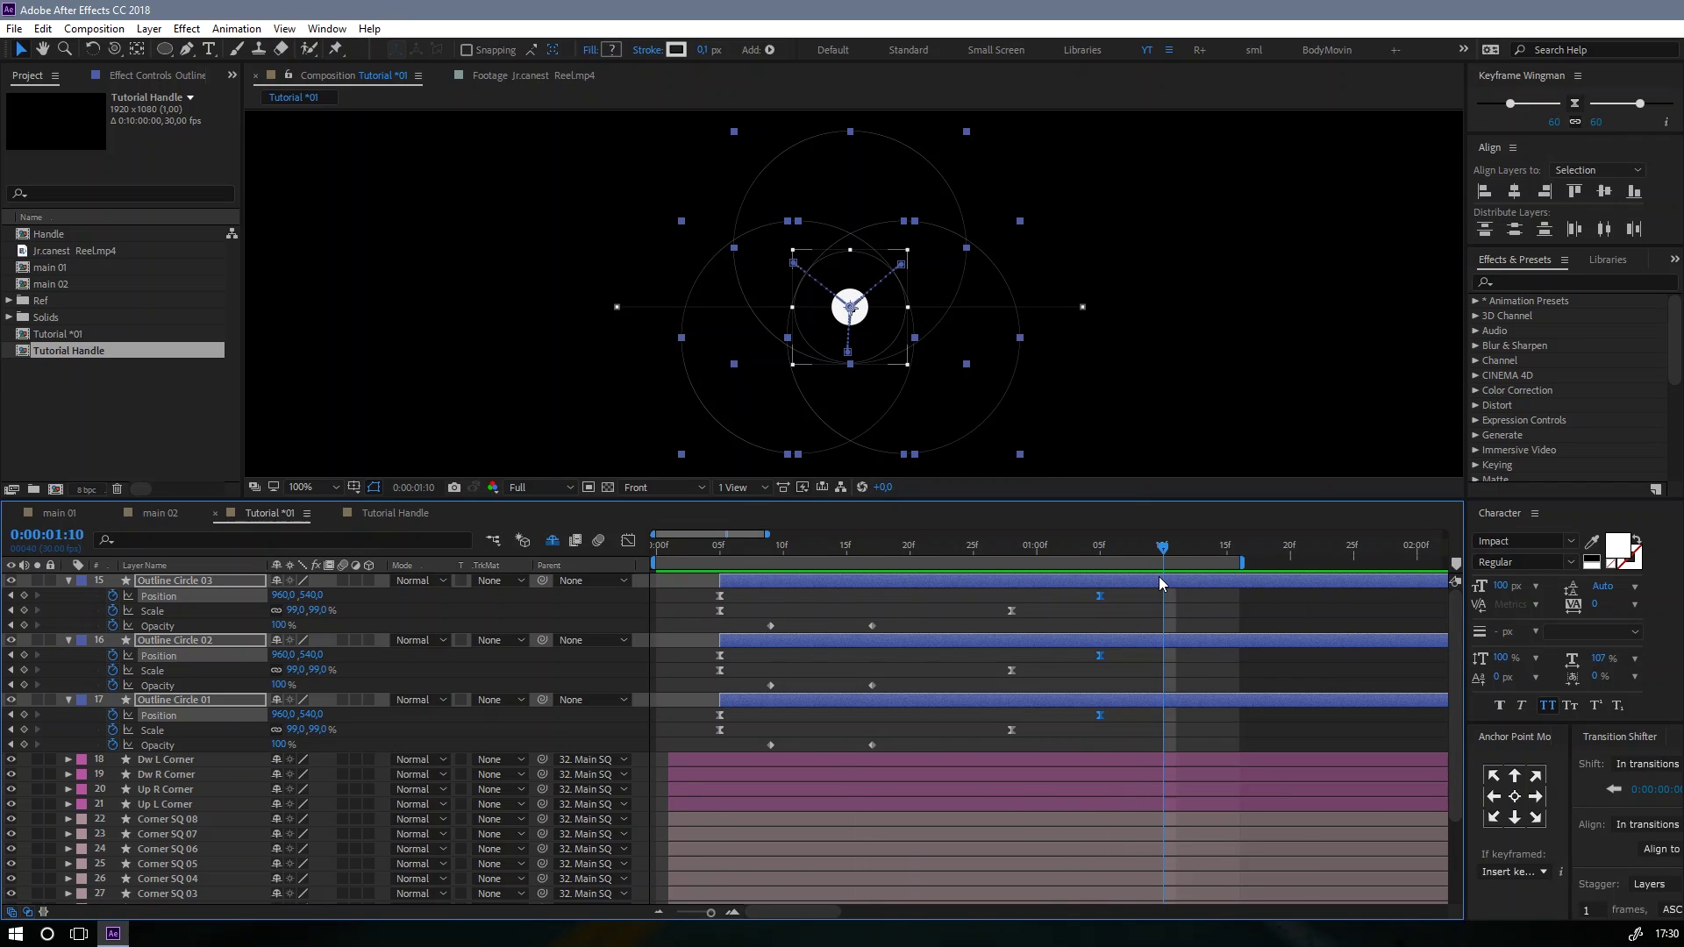
{"action": "key", "text": "n"}
{"action": "key", "text": "space"}
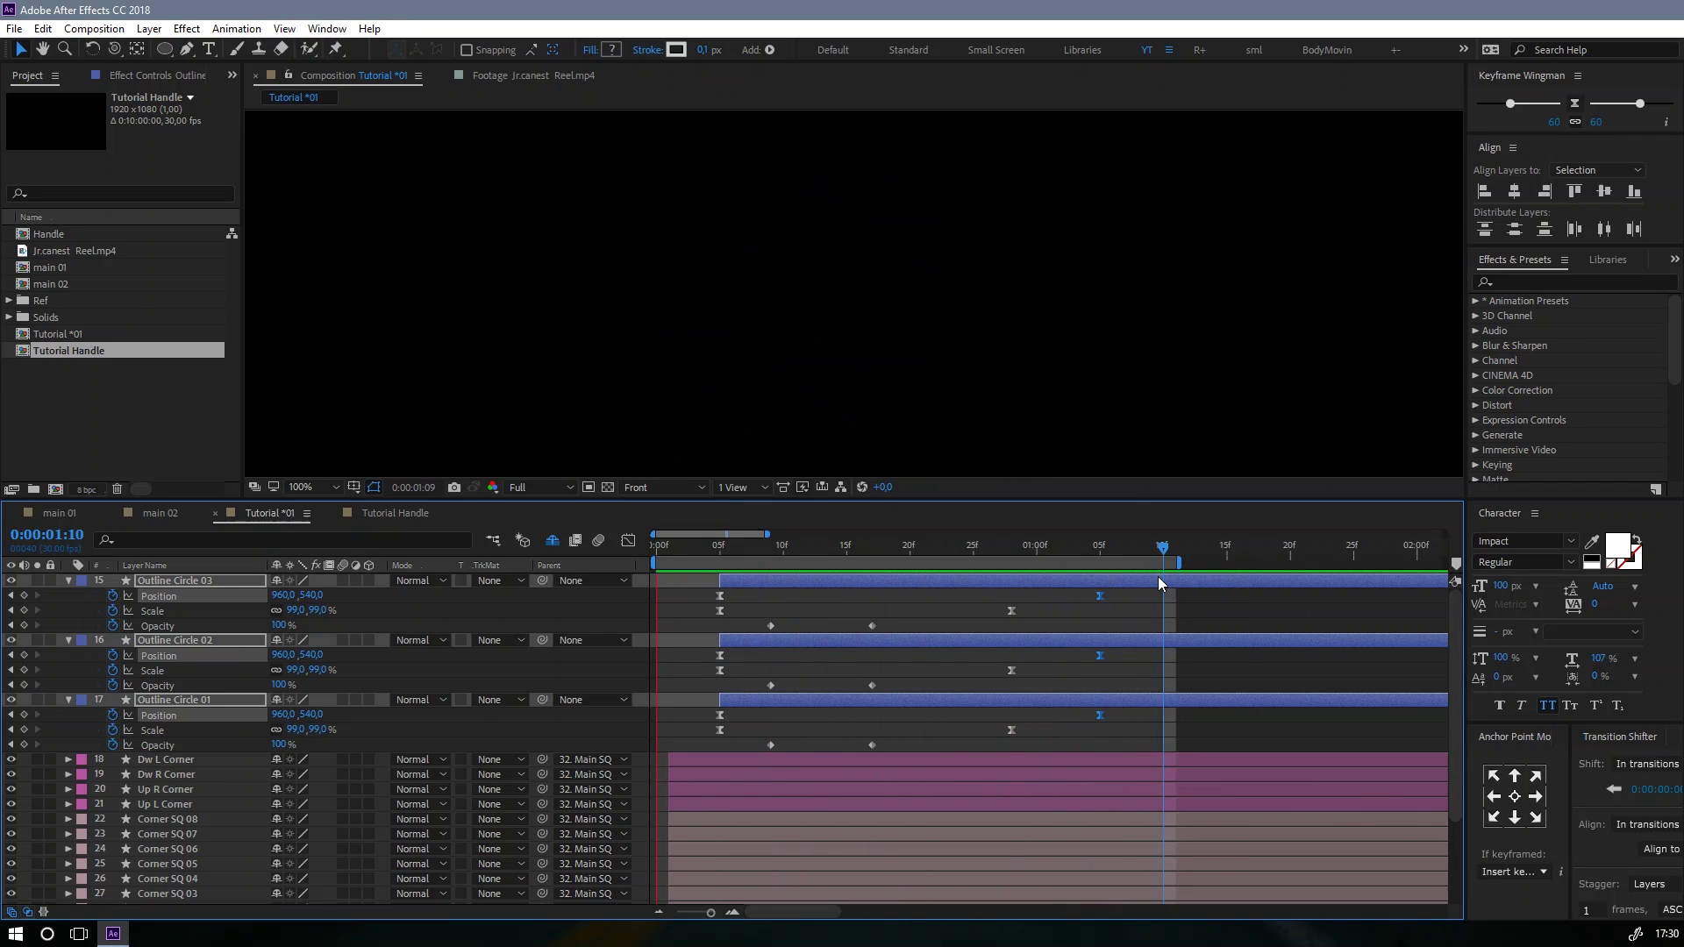
{"action": "key", "text": "comma"}
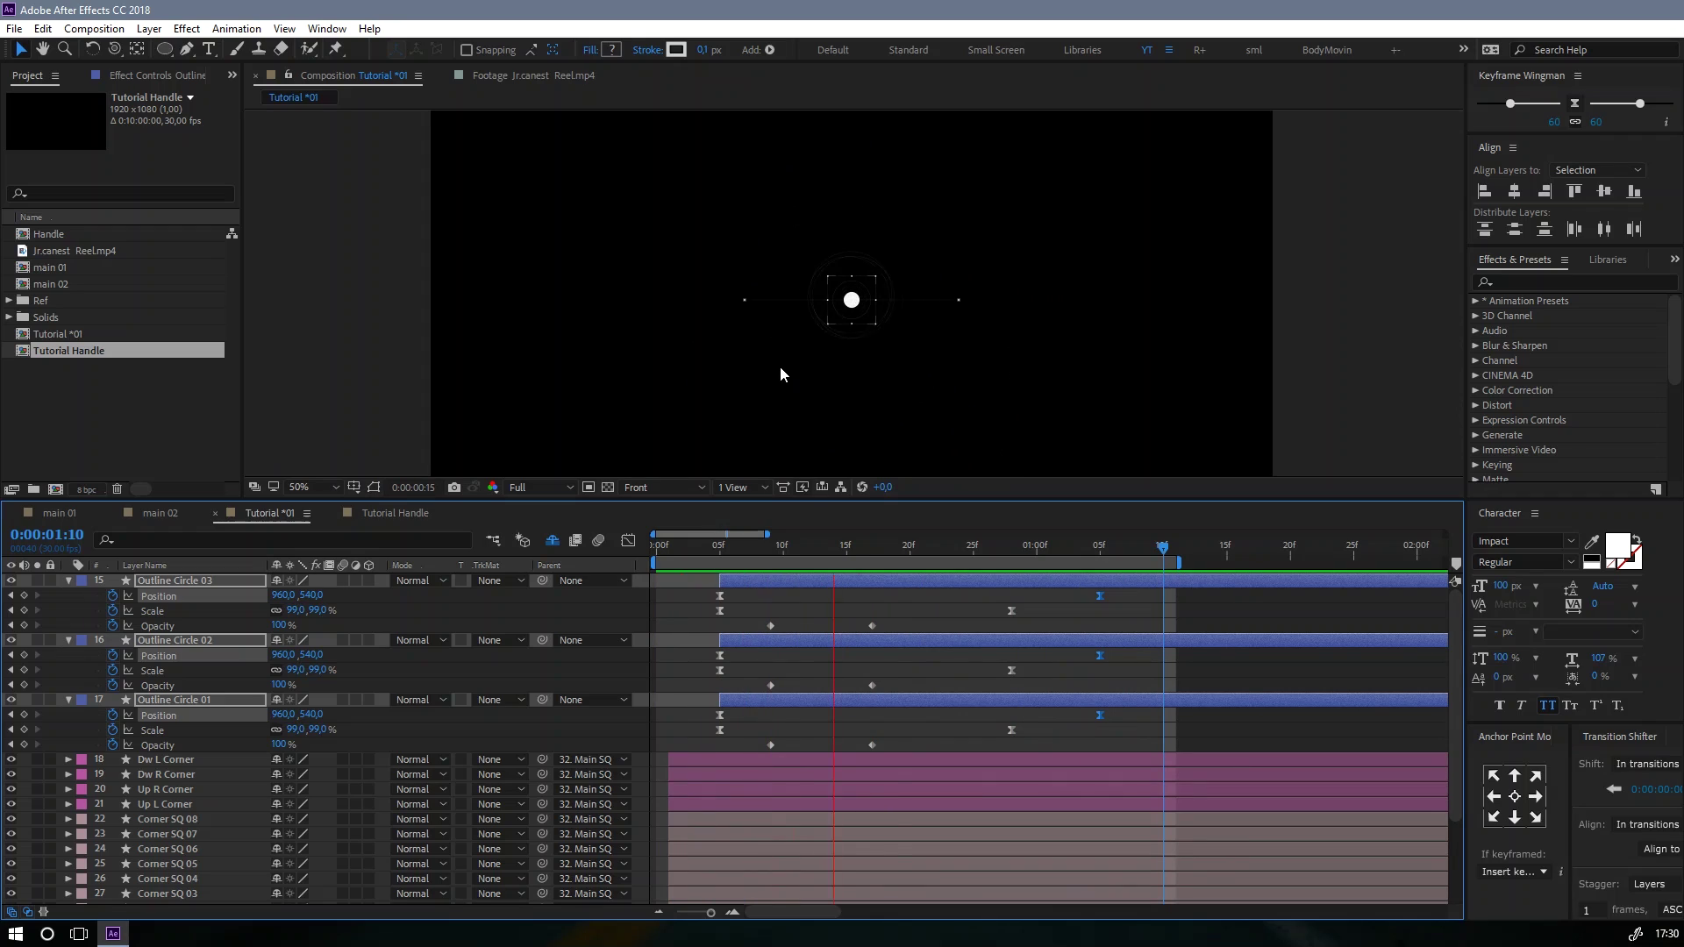
{"action": "key", "text": "space"}
Step: Collapse the Outline Circle layers and add the Tutorial Handle composition as a layer directly above Outline Circle 03
{"action": "key", "text": "Page_Down"}
{"action": "left_click", "coordinate": [702, 602]}
{"action": "key", "text": "period"}
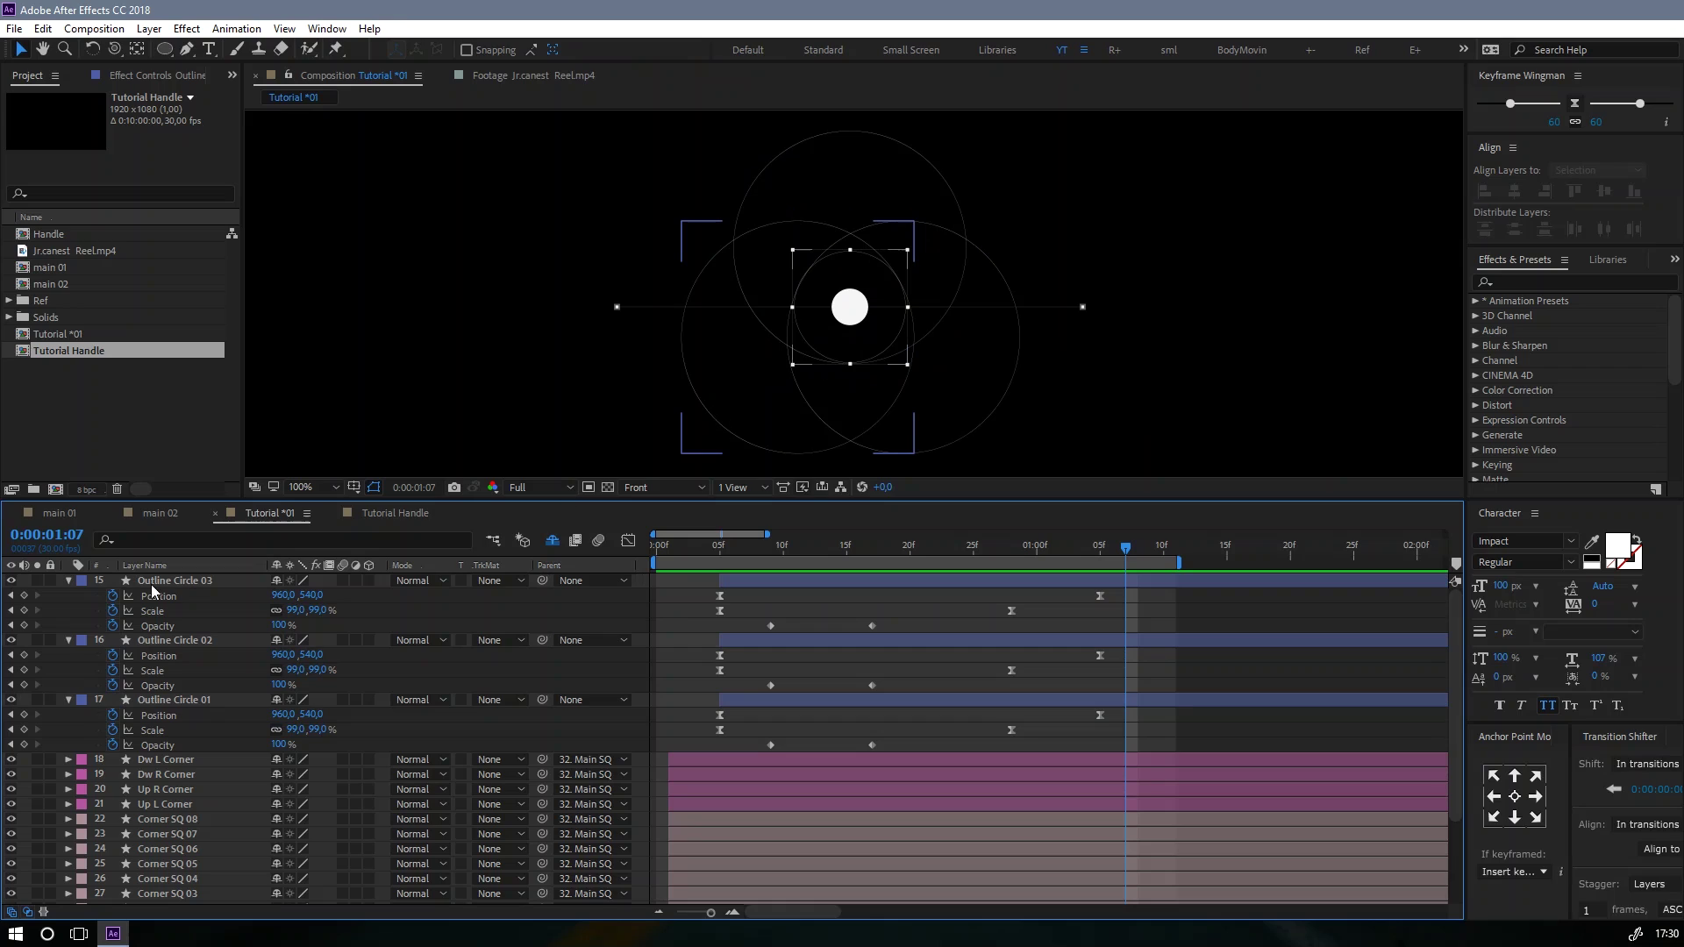
{"action": "left_click", "coordinate": [68, 700]}
{"action": "left_click", "coordinate": [68, 640]}
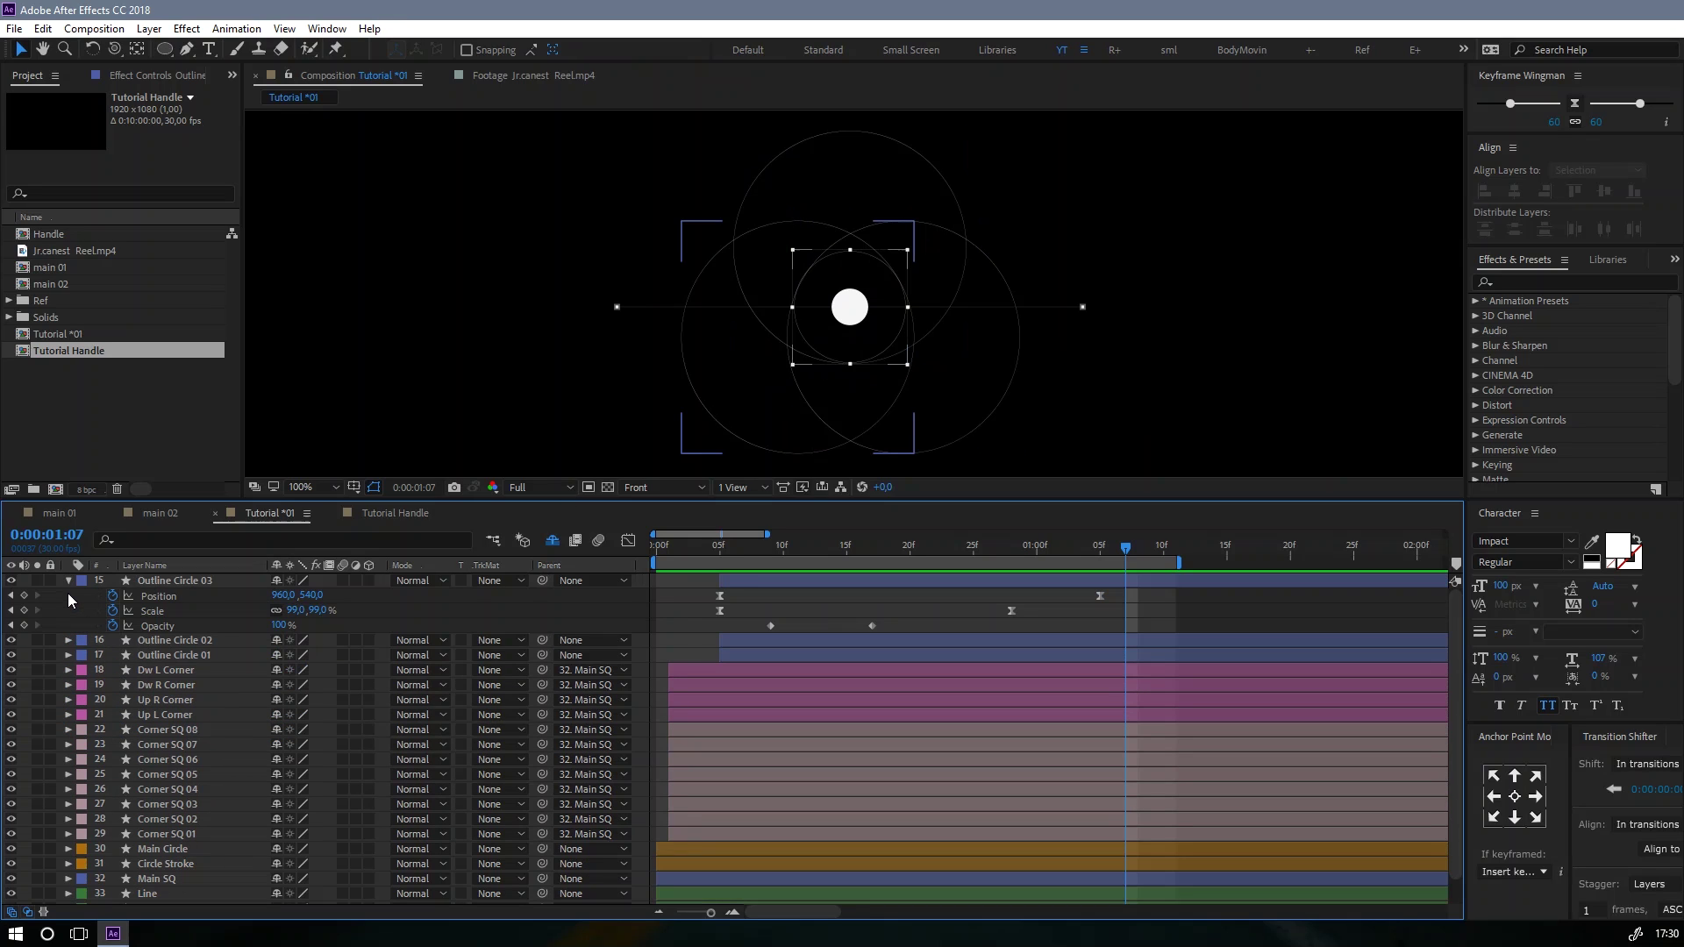
{"action": "left_click", "coordinate": [68, 581]}
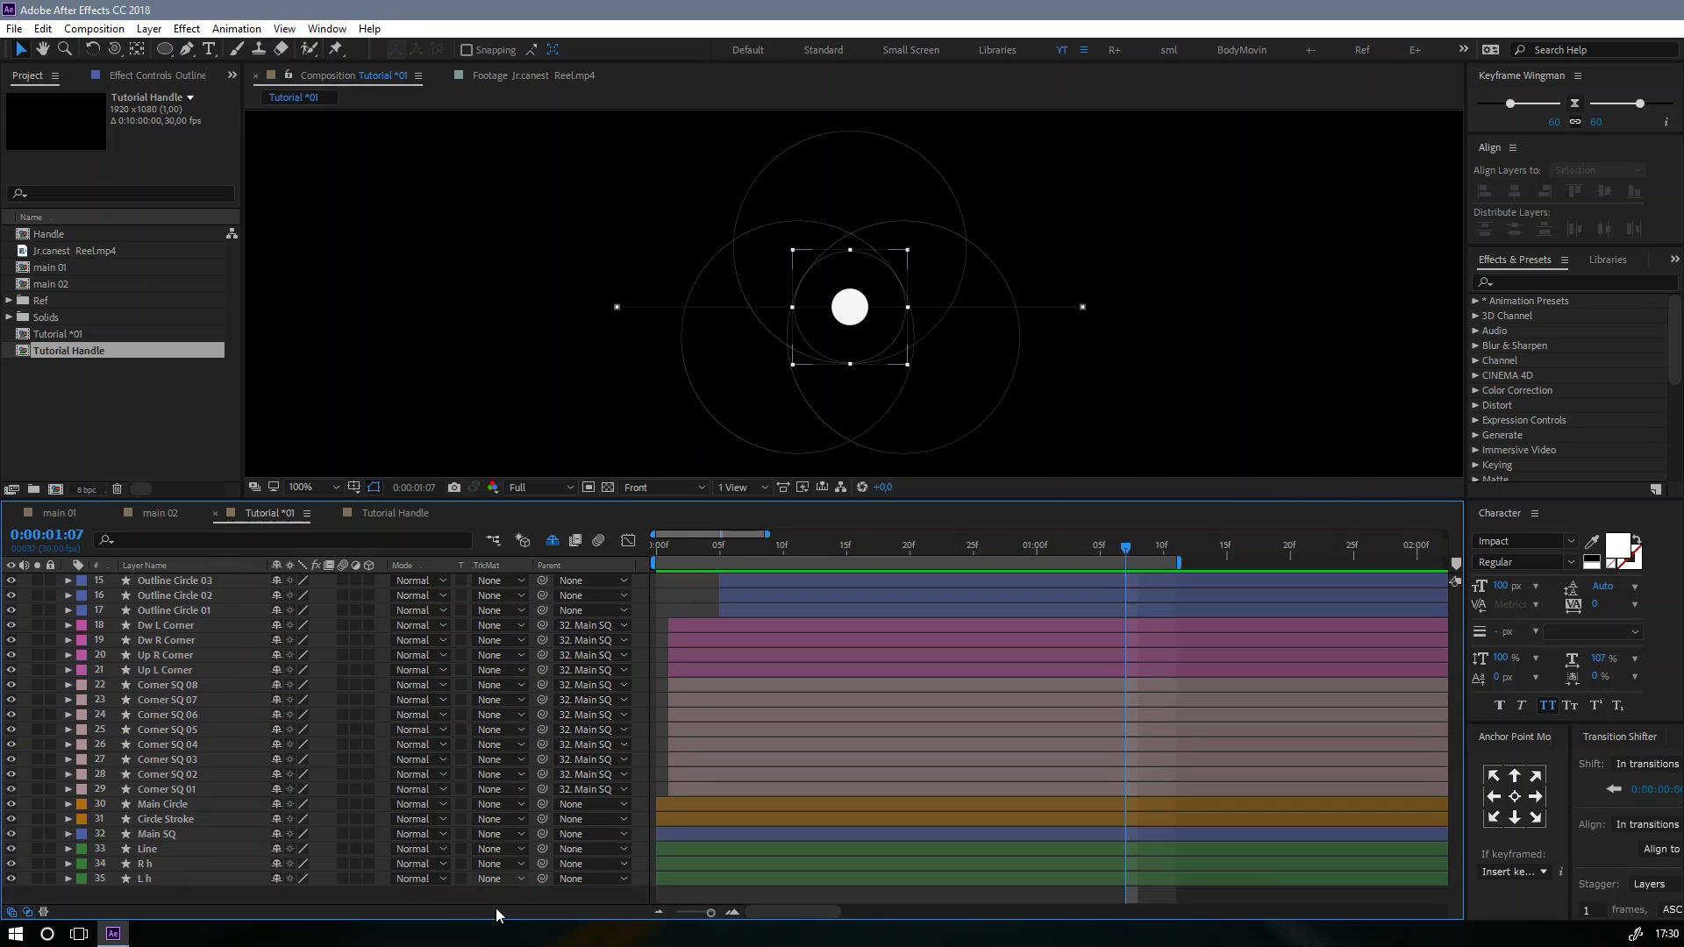
{"action": "left_click", "coordinate": [50, 350]}
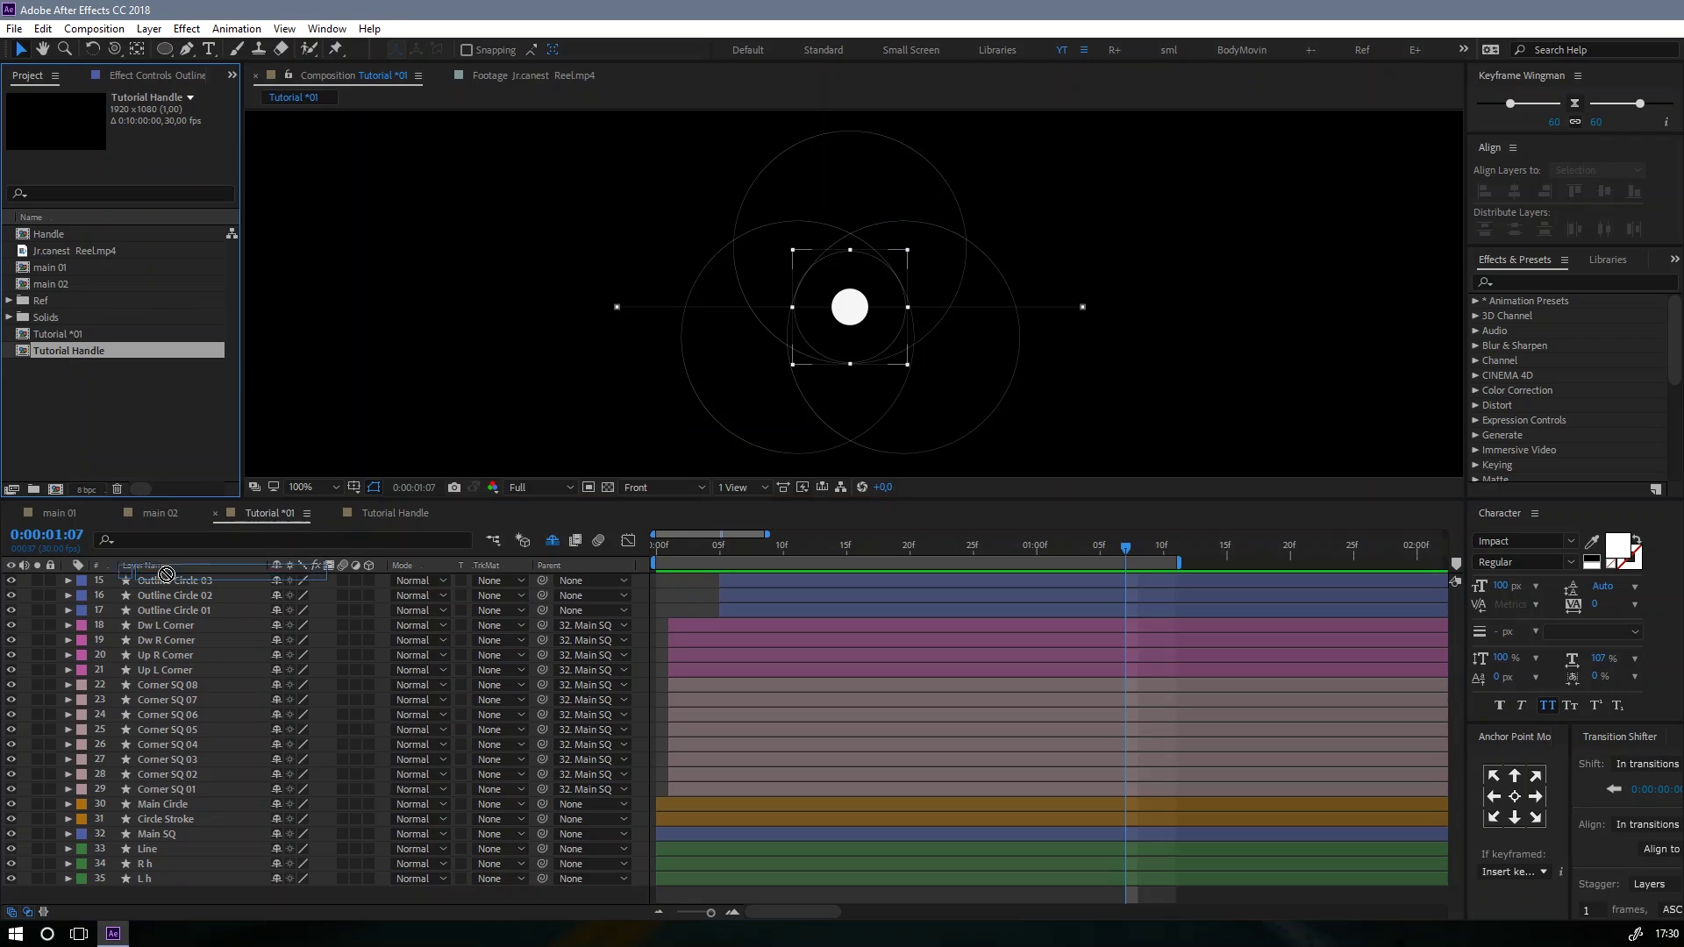
{"action": "left_click_drag", "start_coordinate": [167, 581], "coordinate": [165, 575]}
{"action": "left_click_drag", "start_coordinate": [857, 308], "coordinate": [855, 377]}
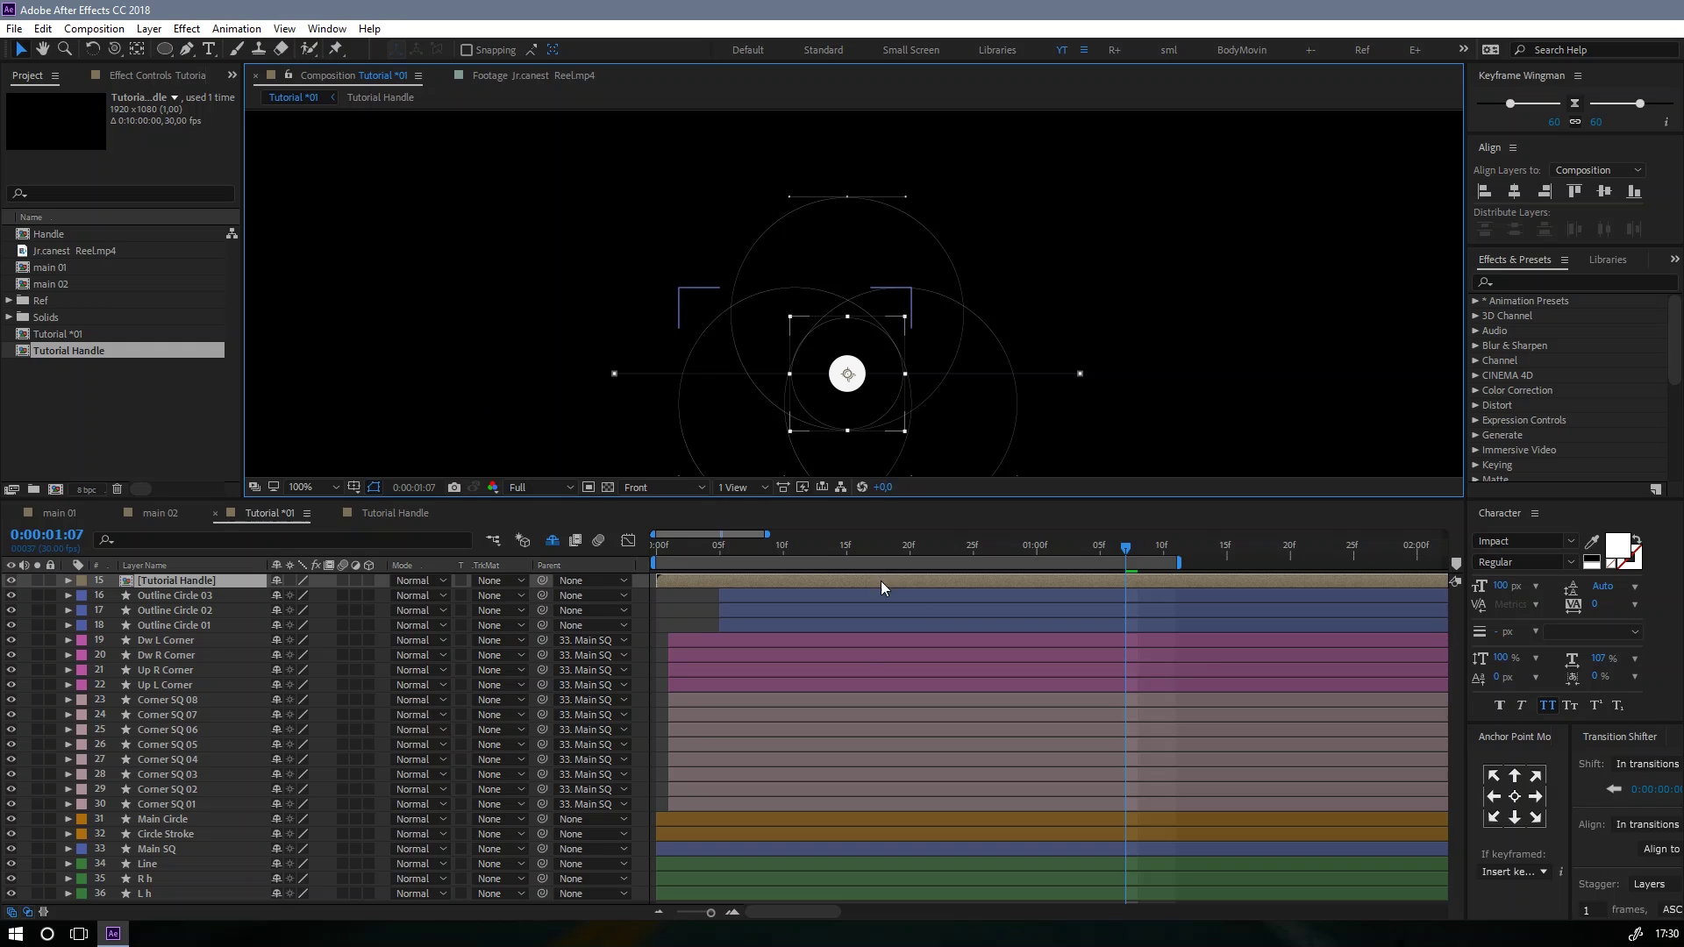
Step: Try to shift the Tutorial Handle layer to start at frame 15
{"action": "left_click_drag", "start_coordinate": [770, 551], "coordinate": [924, 583]}
{"action": "left_click", "coordinate": [907, 548]}
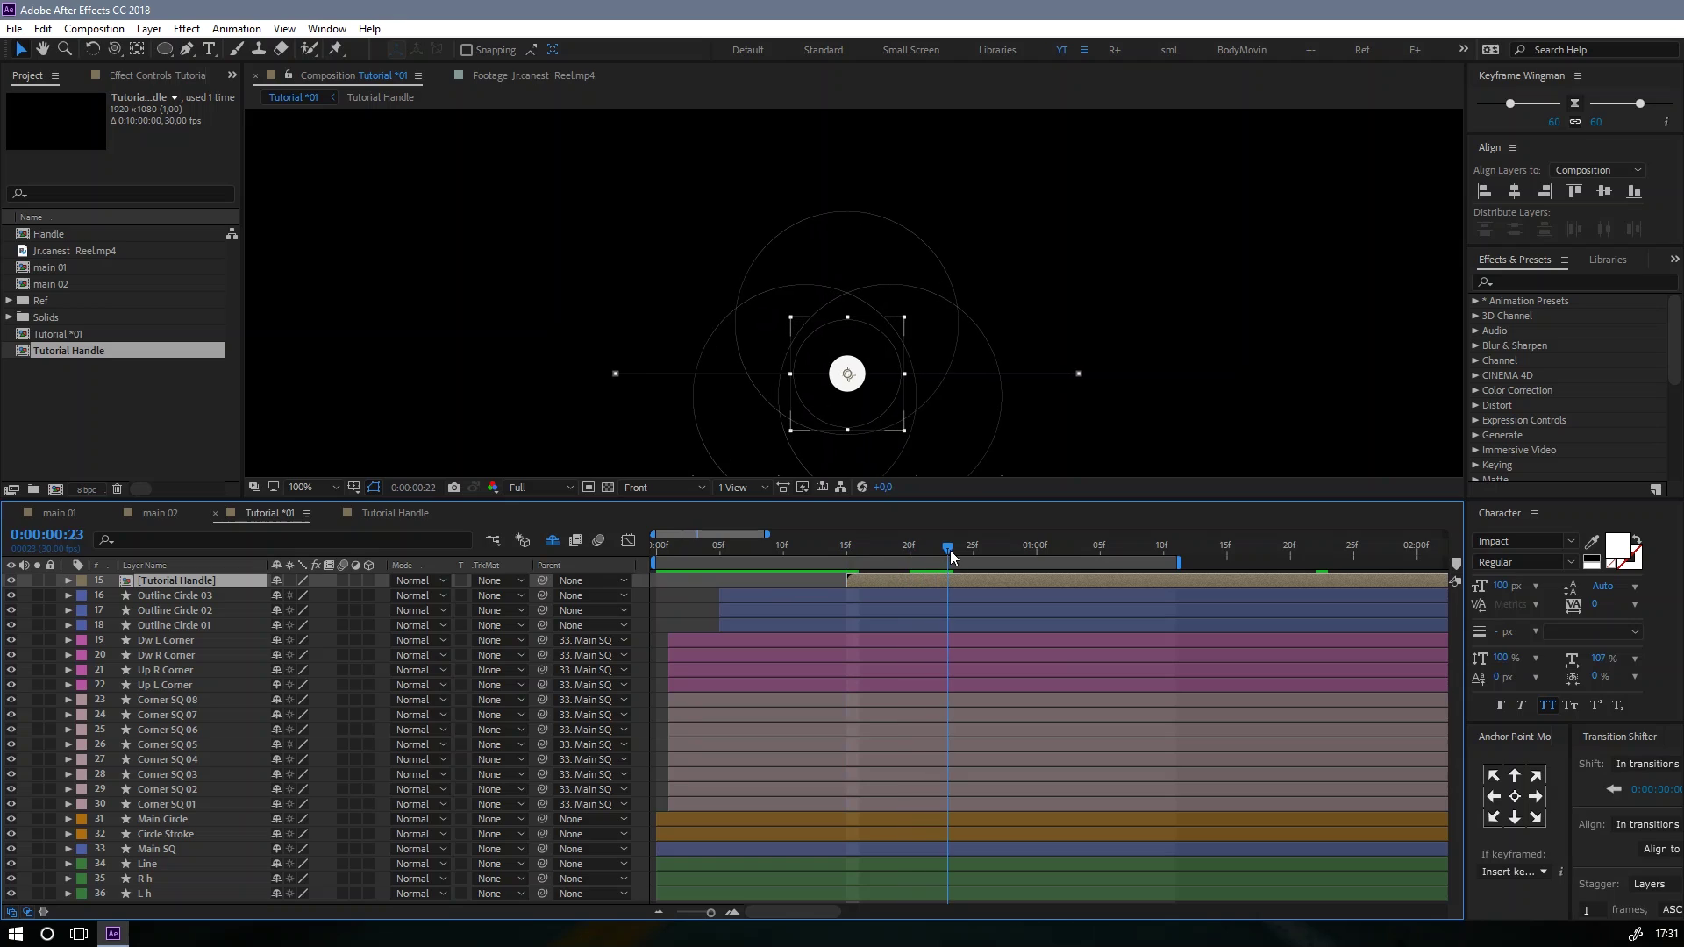
{"action": "key", "text": "space"}
{"action": "key", "text": "ctrl+z"}
{"action": "key", "text": "space"}
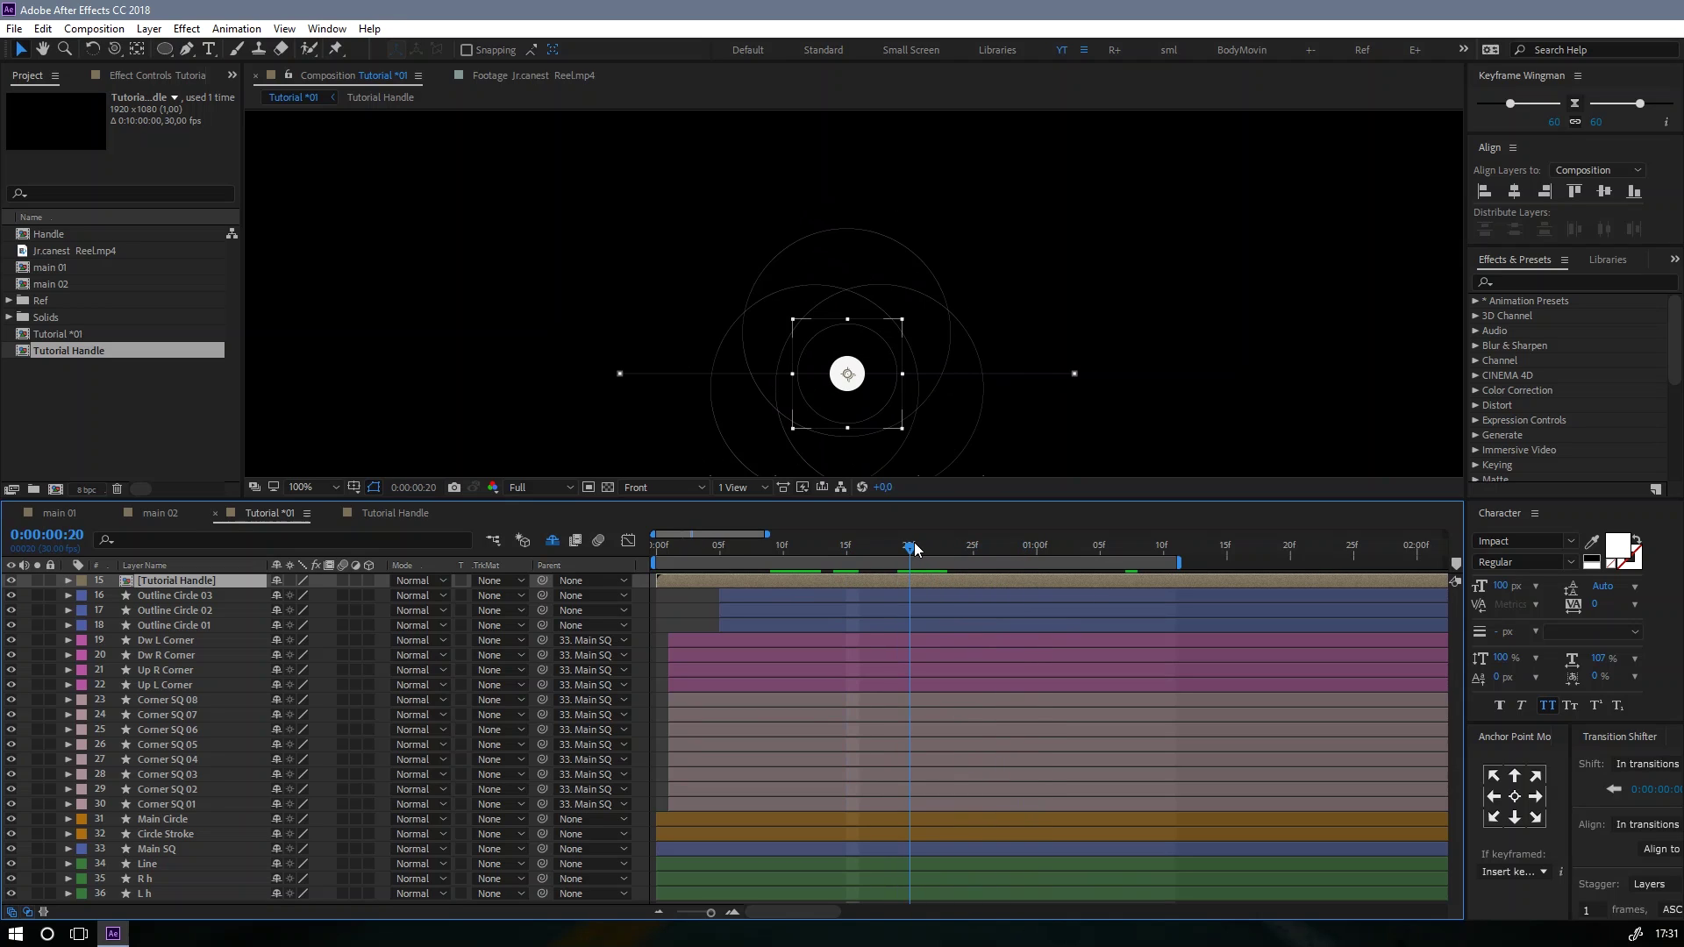
Step: Shift the Tutorial Handle layer to start at frame 14 and check it against the circles' growth
{"action": "left_click_drag", "start_coordinate": [1010, 565], "coordinate": [971, 567]}
{"action": "left_click_drag", "start_coordinate": [658, 580], "coordinate": [1125, 560]}
{"action": "left_click", "coordinate": [845, 545]}
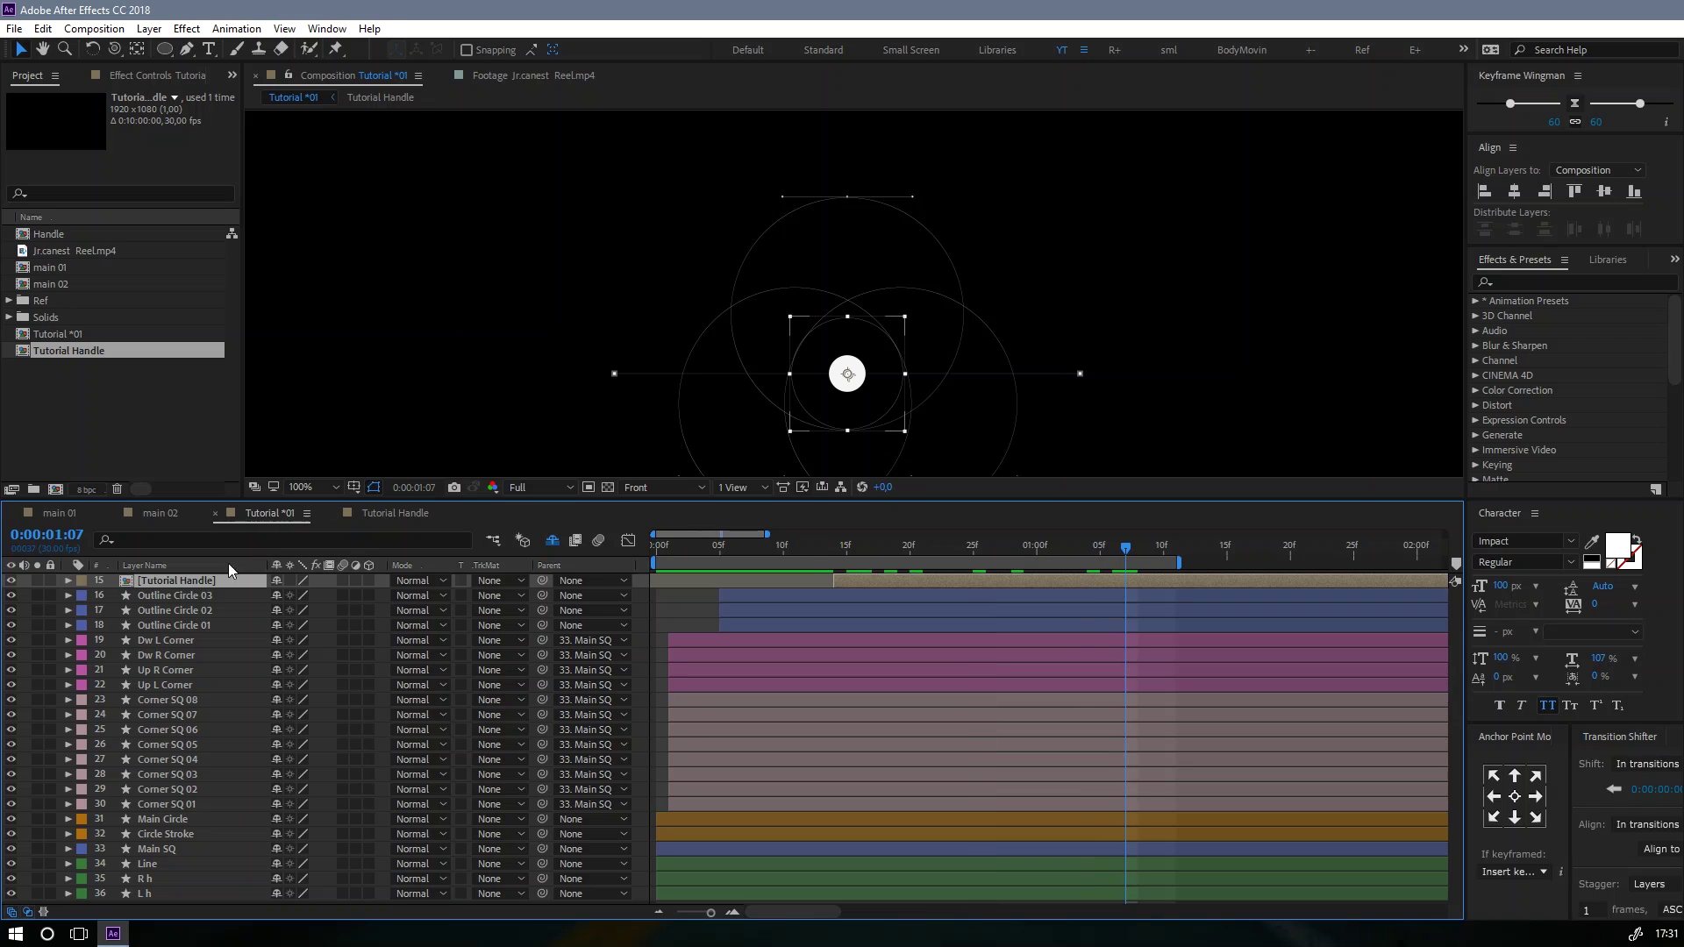
Step: Parent the Tutorial Handle layer to Outline Circle 01 and preview how it follows the circle
{"action": "mouse_move", "coordinate": [542, 580]}
{"action": "left_mouse_down"}
{"action": "mouse_move", "coordinate": [420, 589]}
{"action": "mouse_move", "coordinate": [538, 566]}
{"action": "left_mouse_up"}
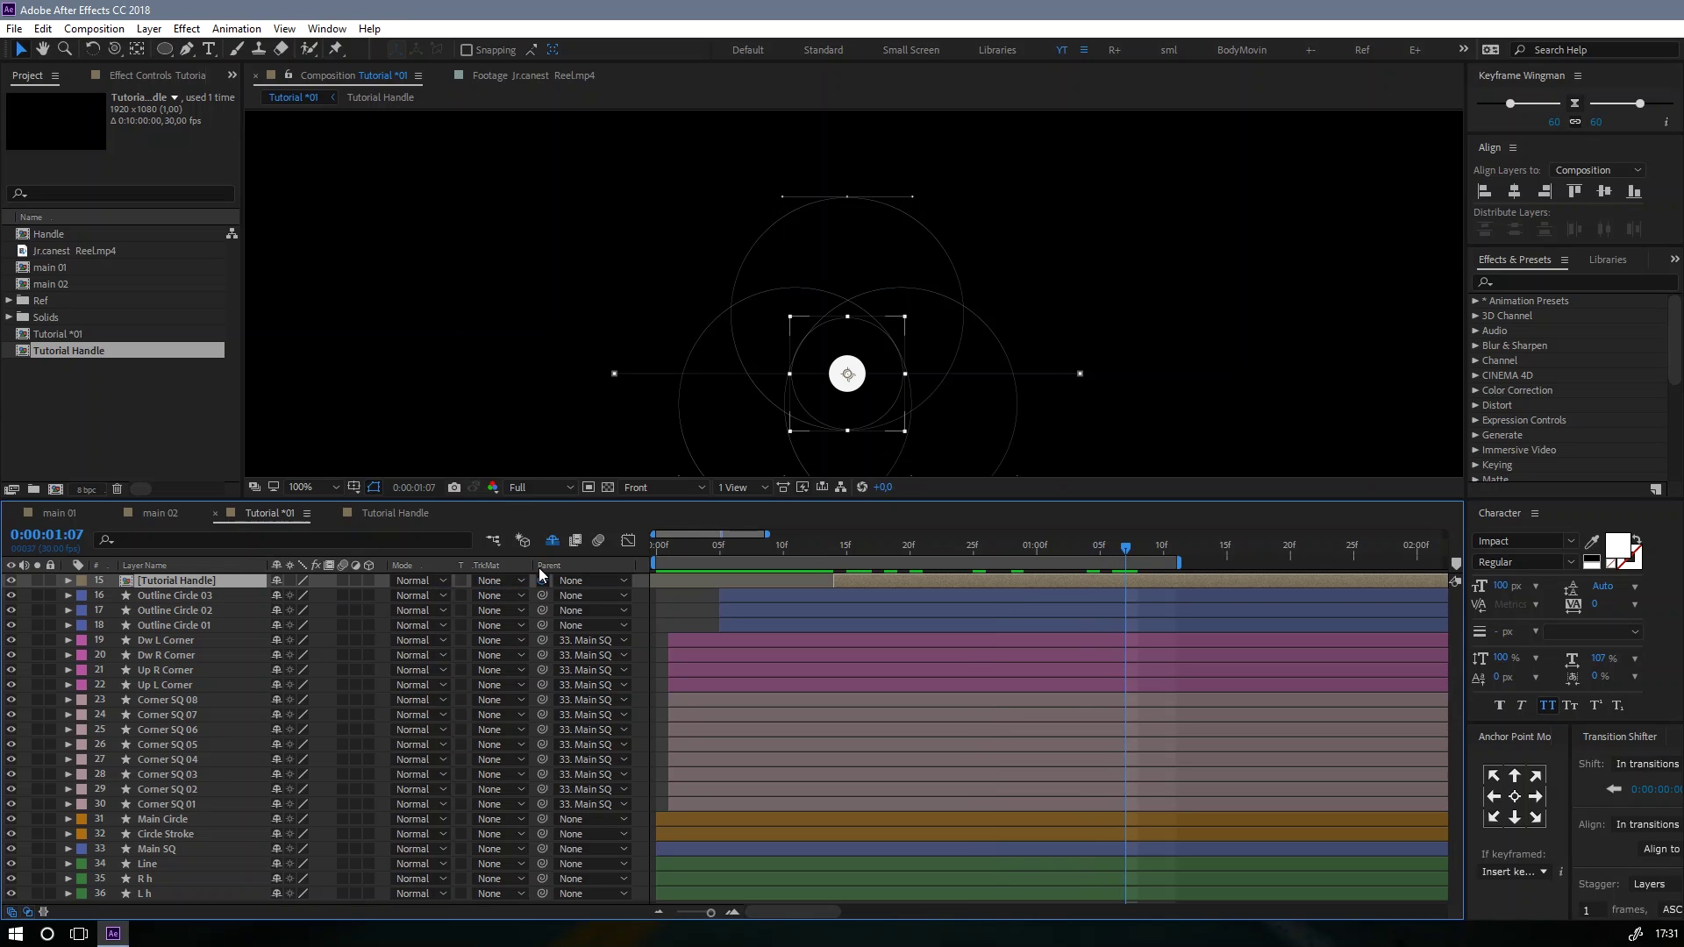
{"action": "left_click", "coordinate": [207, 595]}
{"action": "left_click", "coordinate": [174, 623]}
{"action": "left_click", "coordinate": [198, 580]}
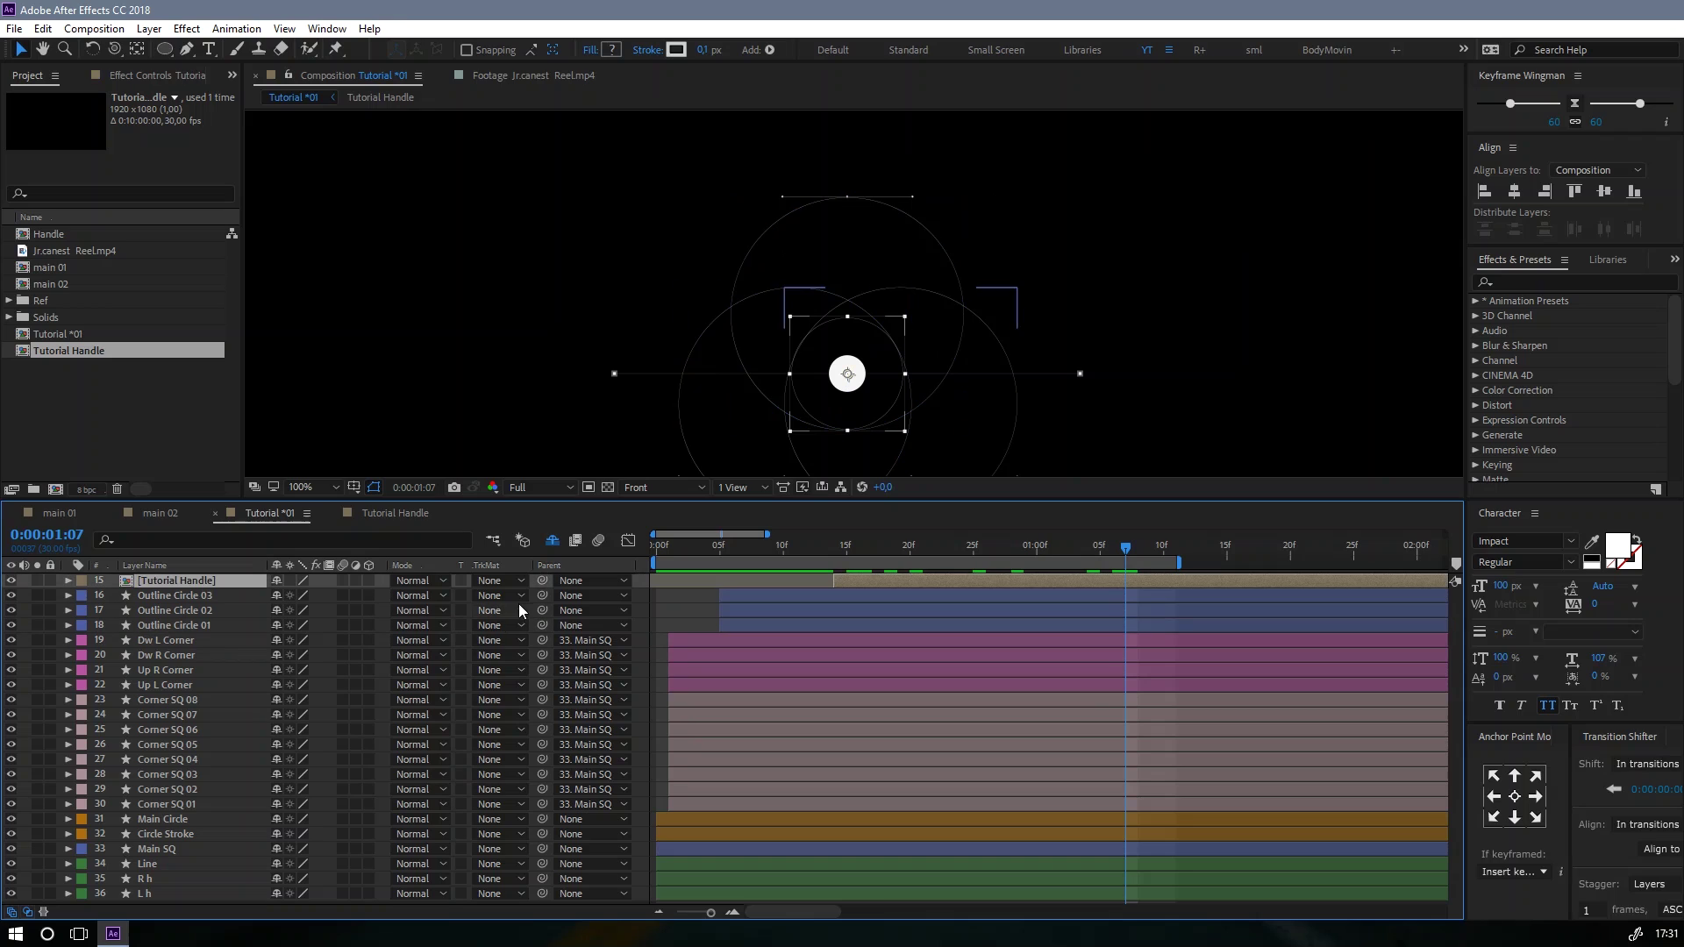
{"action": "left_click_drag", "start_coordinate": [542, 581], "coordinate": [182, 628]}
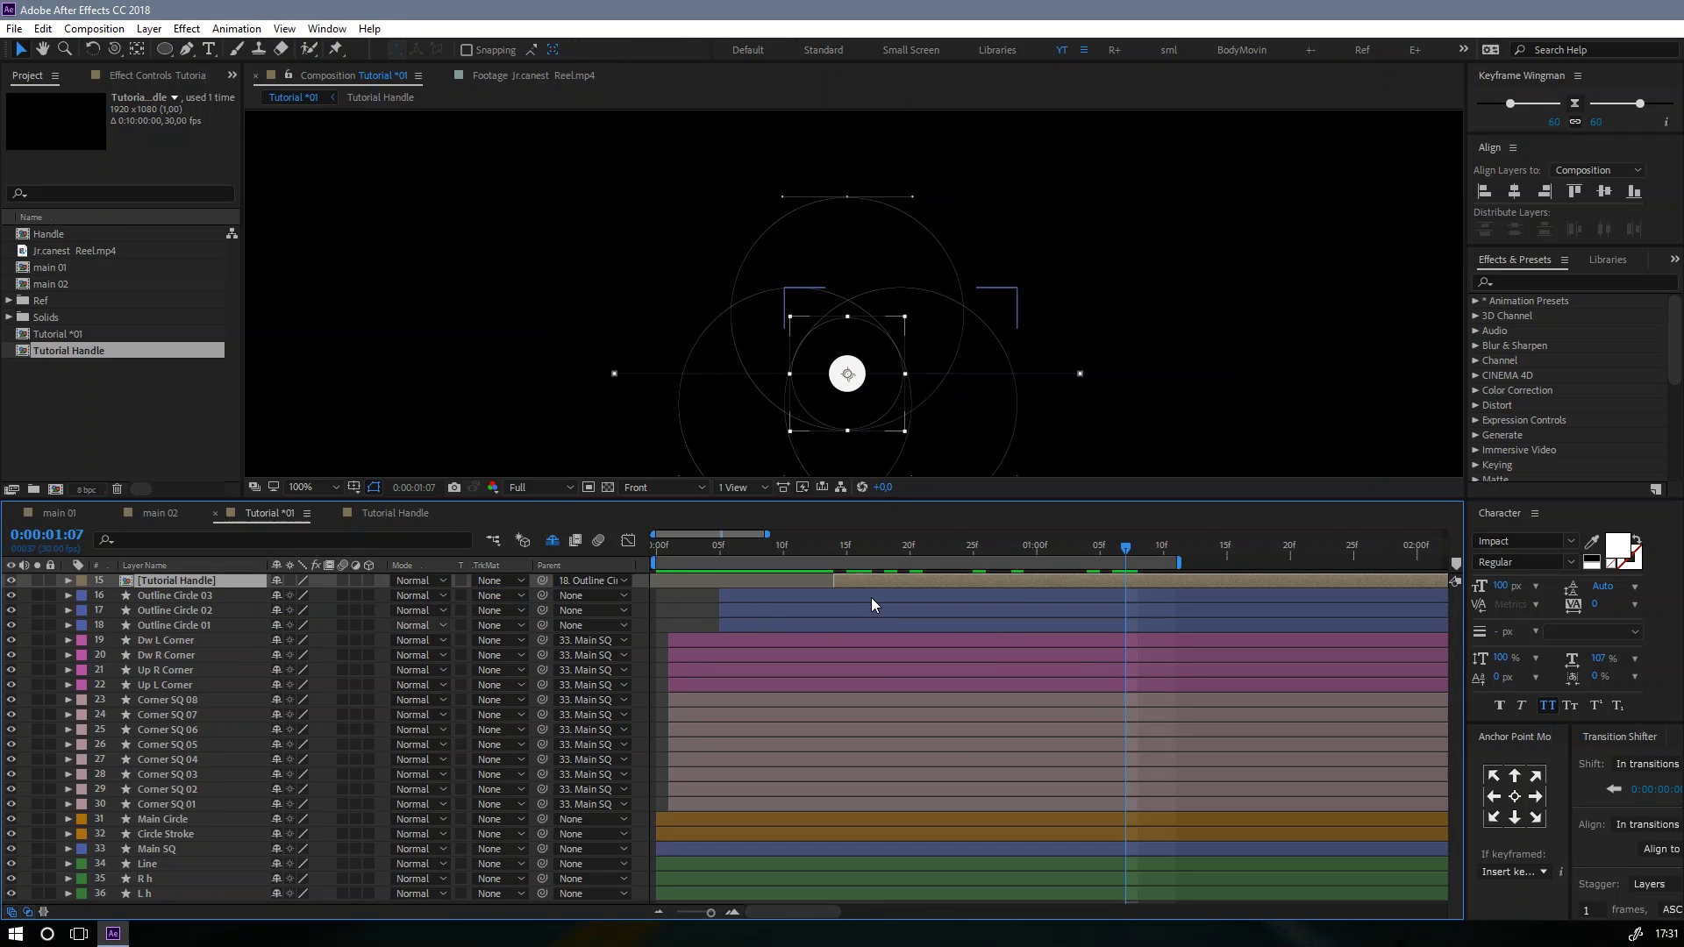
{"action": "left_click_drag", "start_coordinate": [924, 549], "coordinate": [1049, 561]}
{"action": "key", "text": "space"}
{"action": "left_click", "coordinate": [772, 556]}
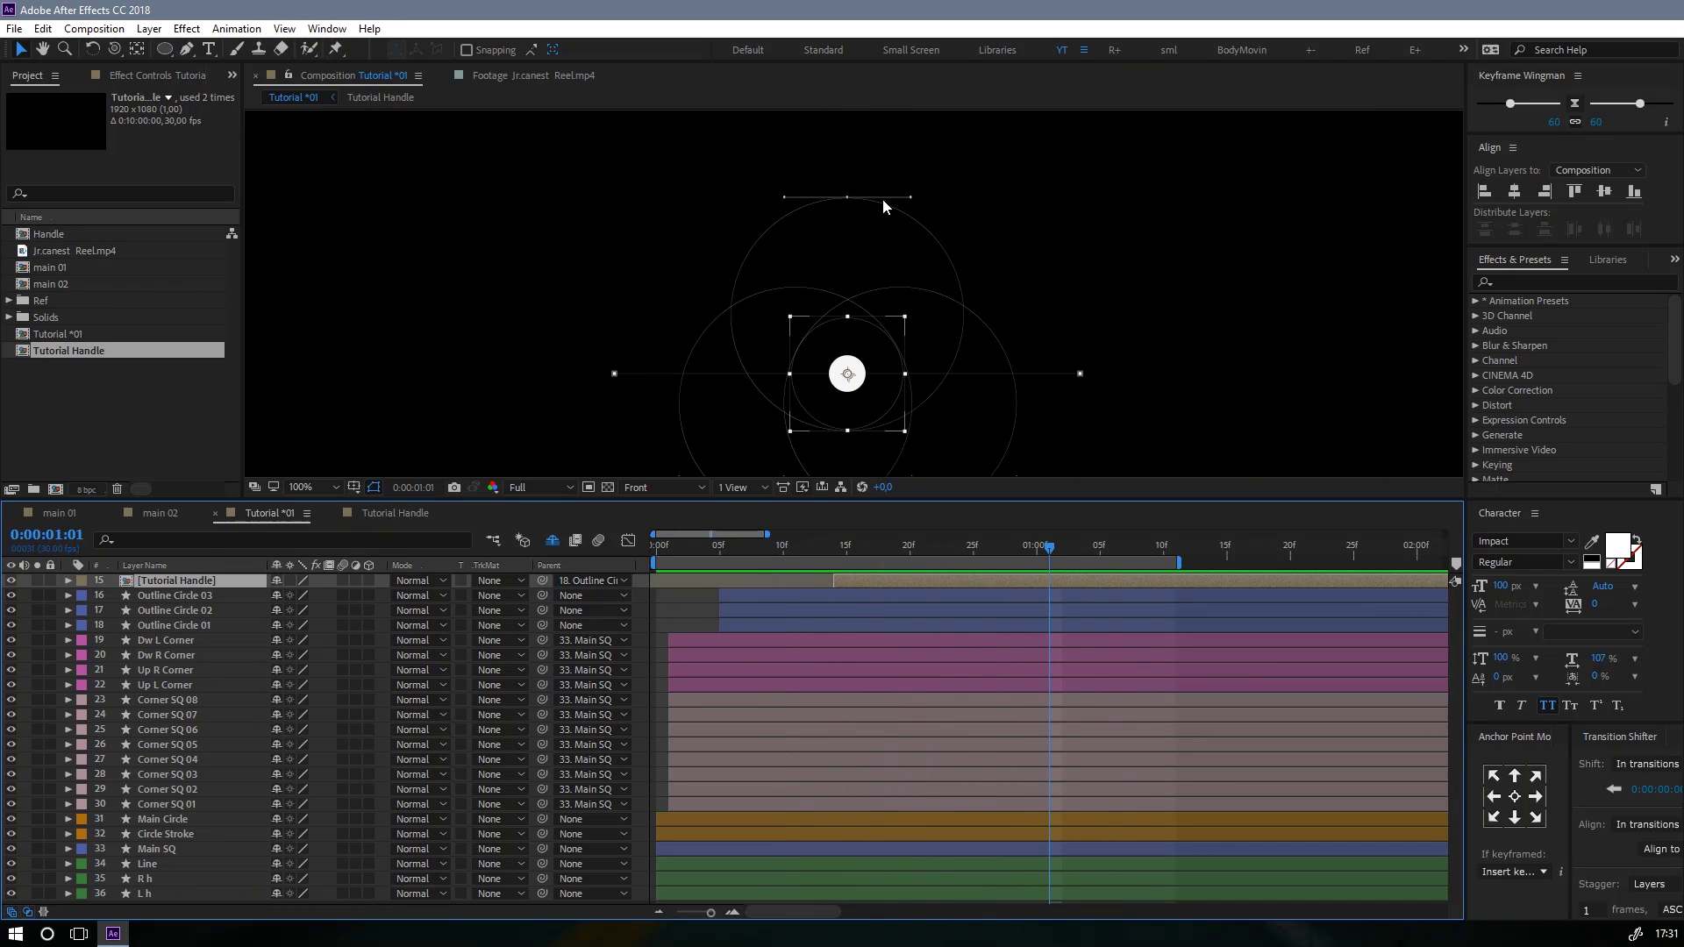
Step: Duplicate the Tutorial Handle layer and place the copy on the lower intersection of the two lower outline circles
{"action": "key", "text": "ctrl+d"}
{"action": "left_click_drag", "start_coordinate": [875, 198], "coordinate": [856, 177]}
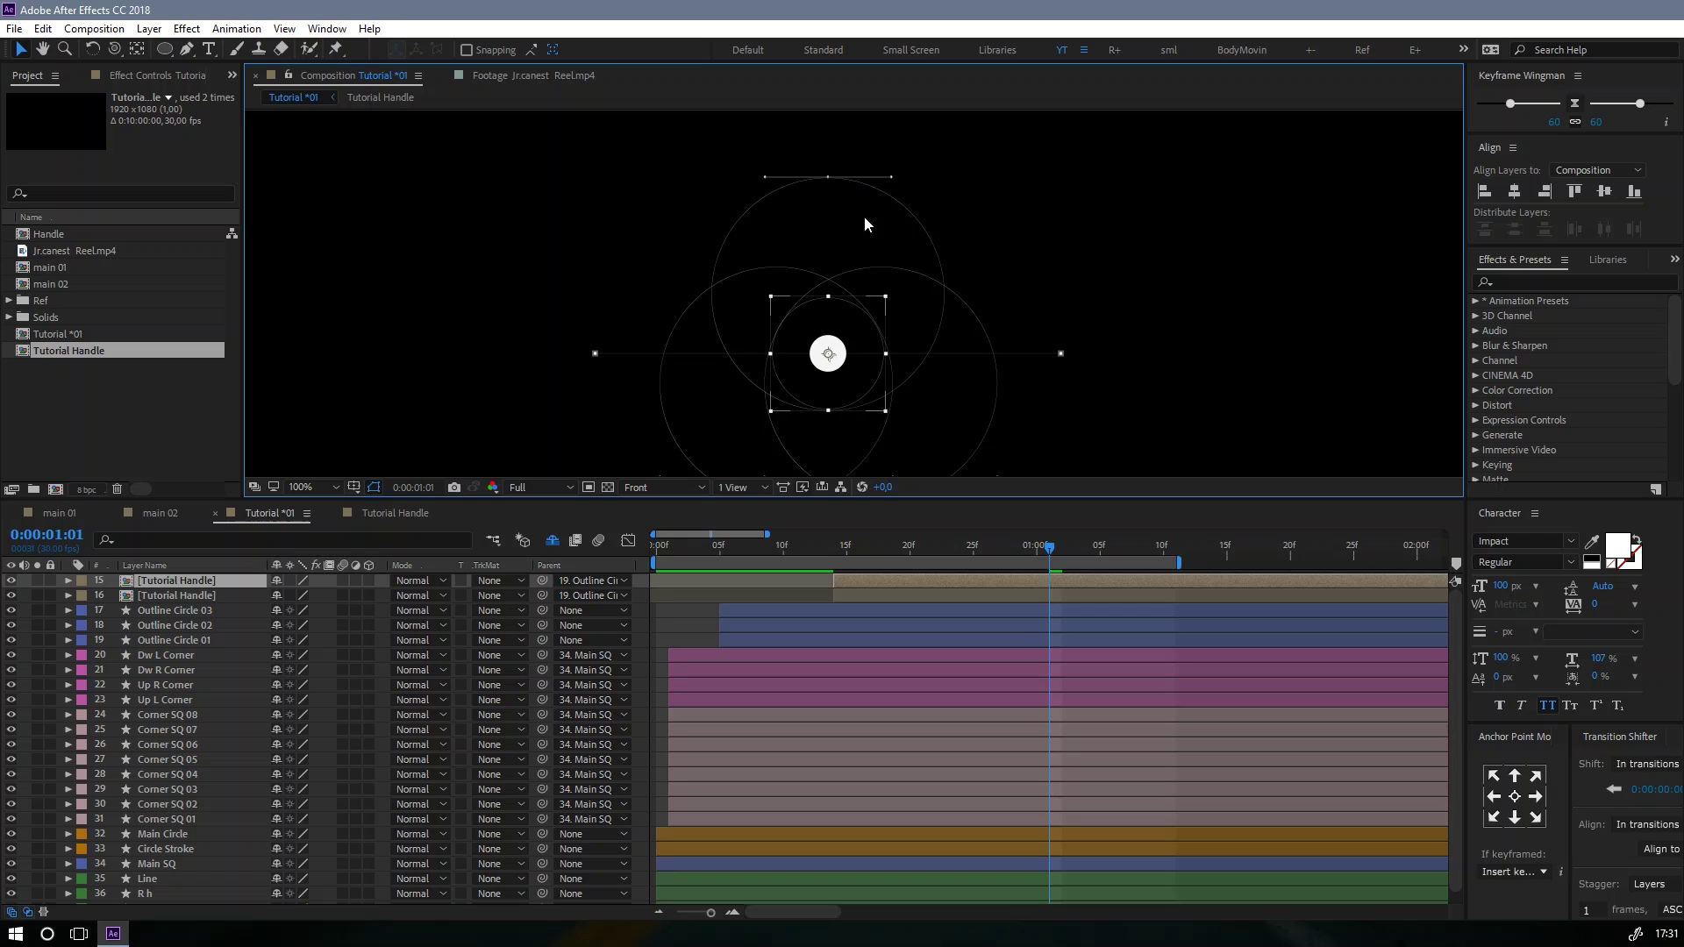
{"action": "left_click_drag", "start_coordinate": [916, 368], "coordinate": [859, 334]}
{"action": "key", "text": "v"}
{"action": "scroll", "coordinate": [849, 366], "scroll_direction": "up", "scroll_amount": 2}
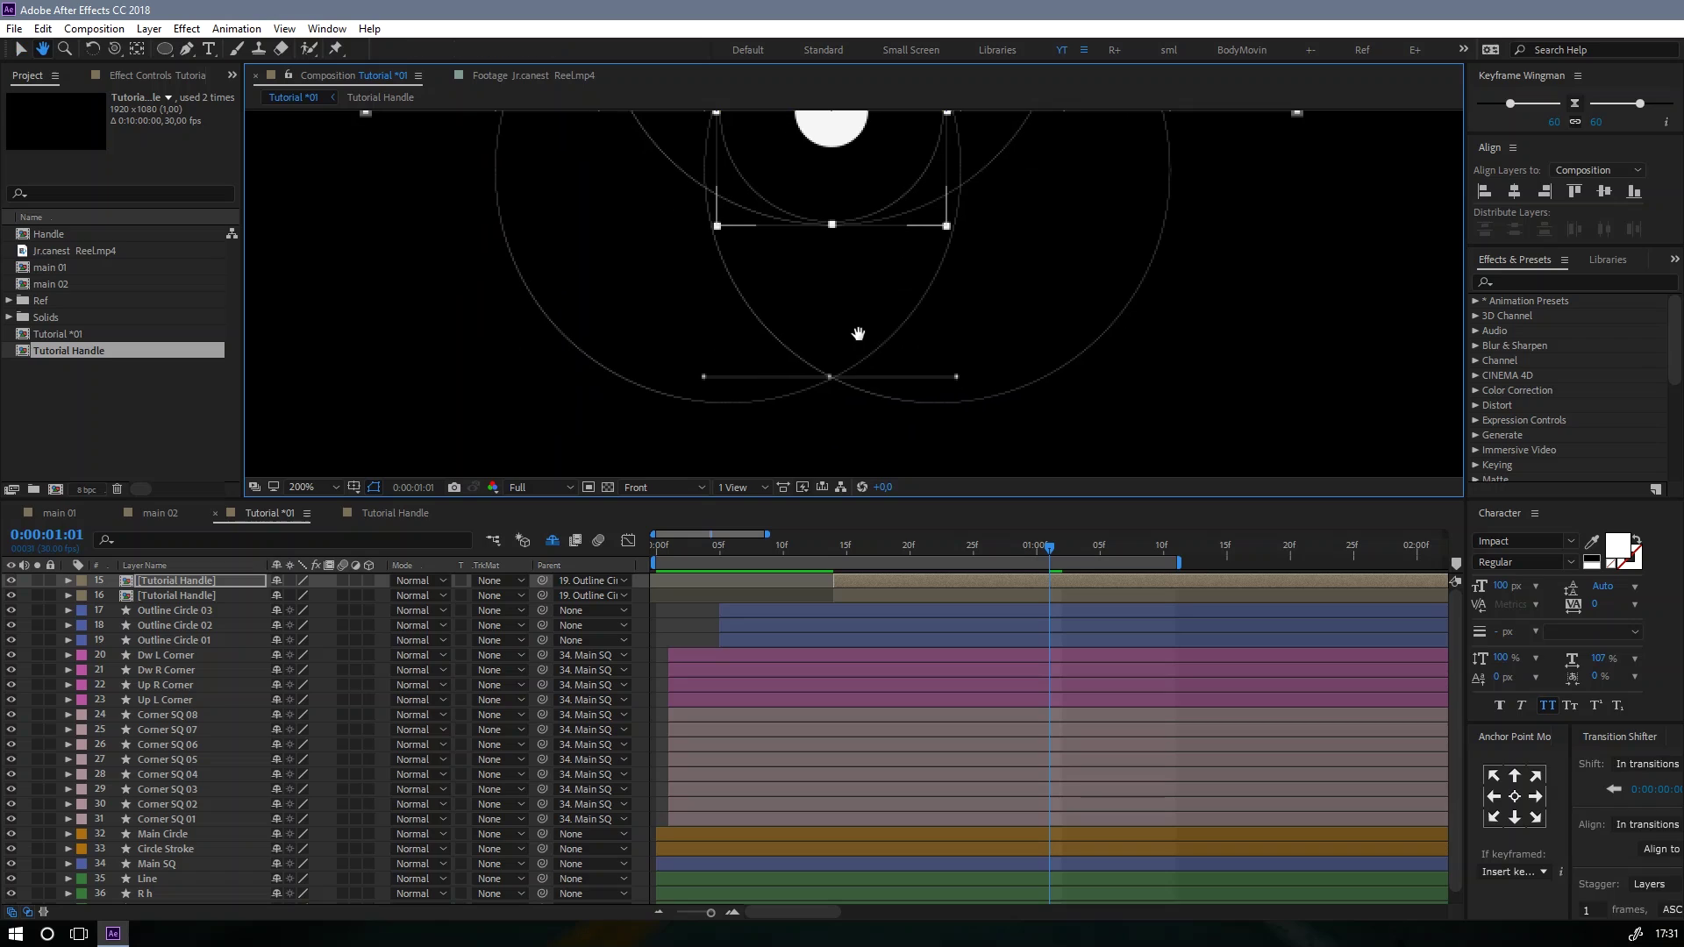
{"action": "key", "text": "Down"}
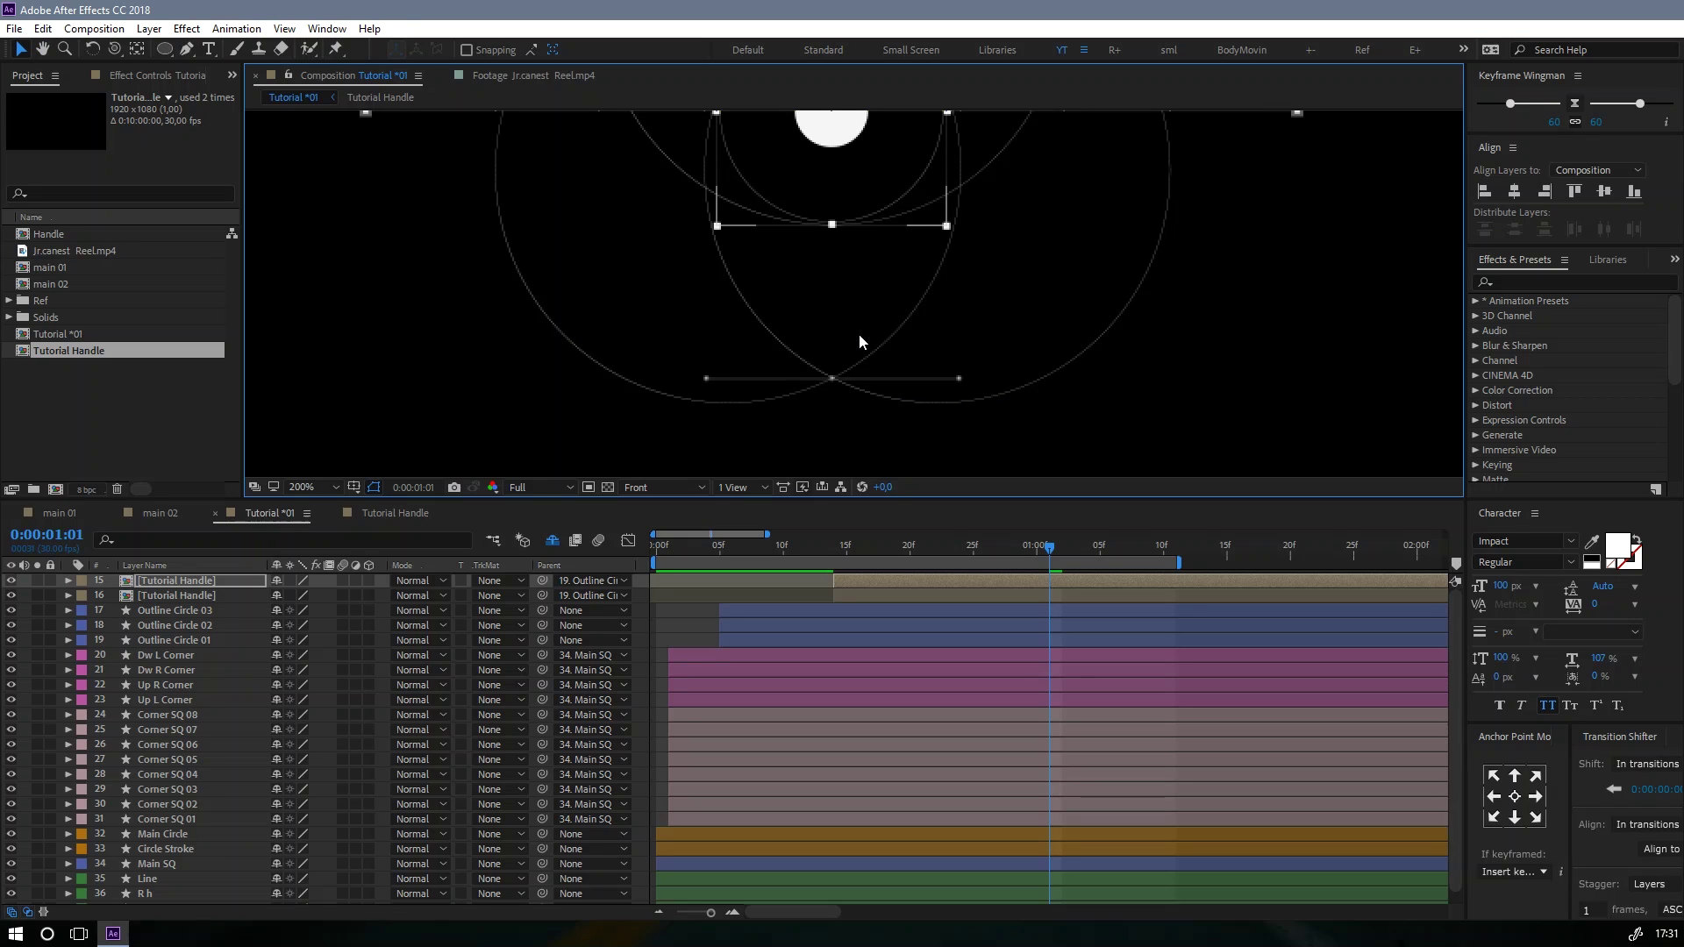
Step: Duplicate the lower Tutorial Handle layer and set the new copy's Rotation to 90°
{"action": "scroll", "coordinate": [859, 342], "scroll_direction": "down", "scroll_amount": 2}
{"action": "key", "text": "h"}
{"action": "left_click_drag", "start_coordinate": [884, 269], "coordinate": [825, 410]}
{"action": "key", "text": "v"}
{"action": "key", "text": "ctrl+d"}
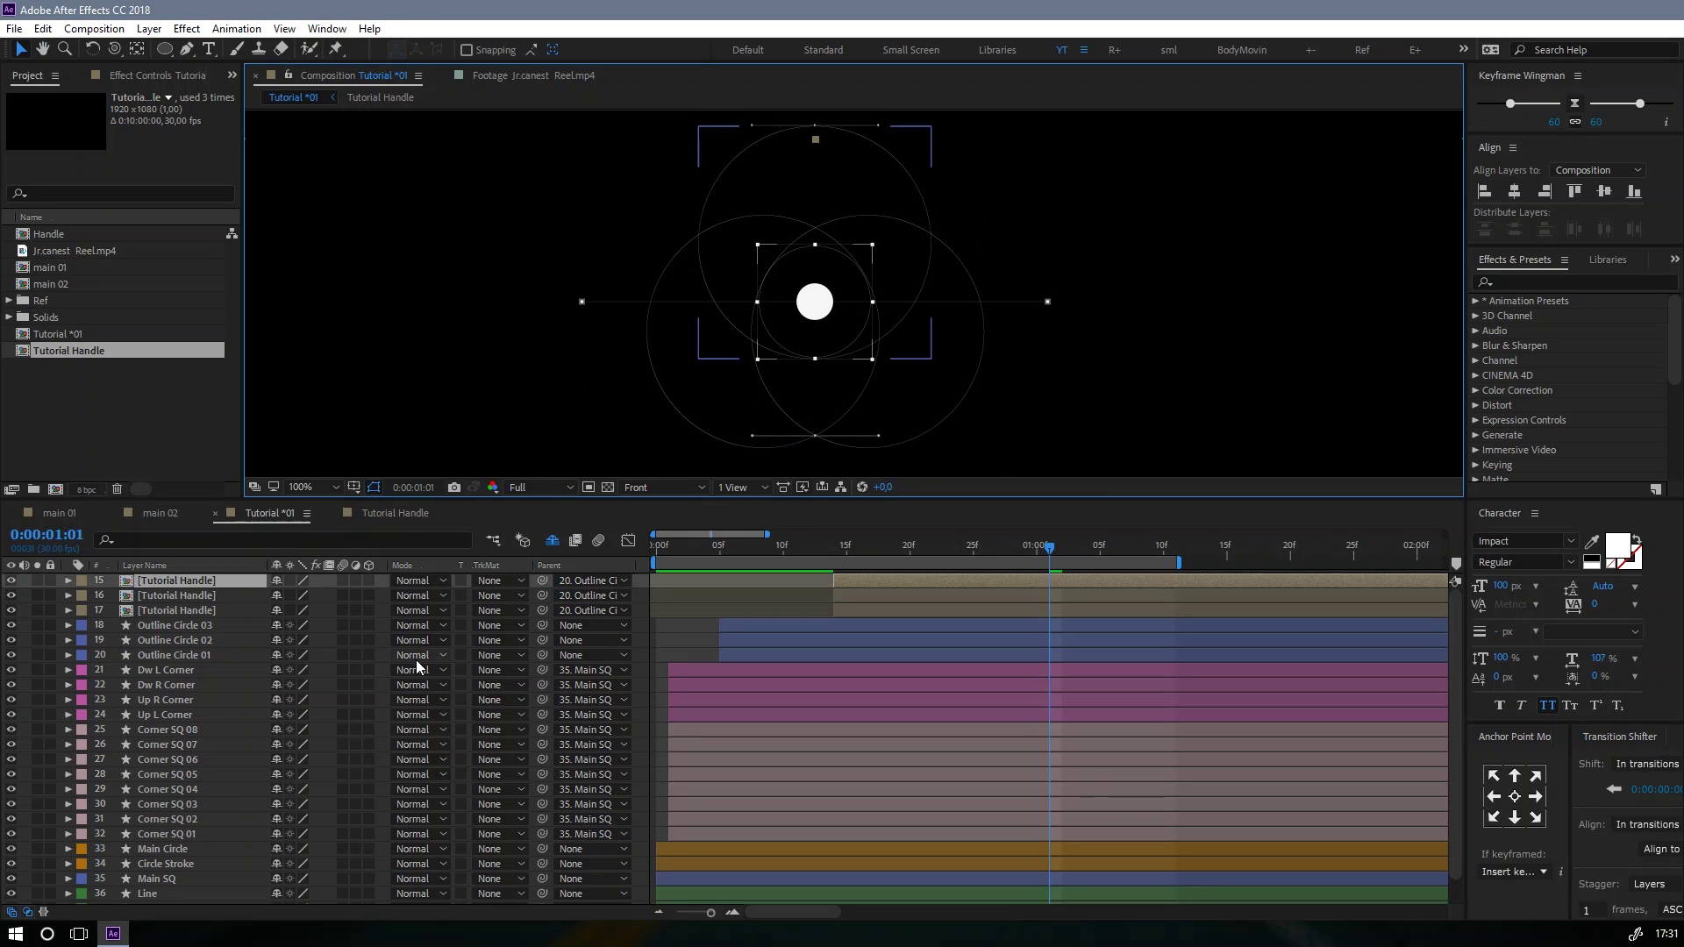
{"action": "key", "text": "r"}
{"action": "left_click", "coordinate": [298, 596]}
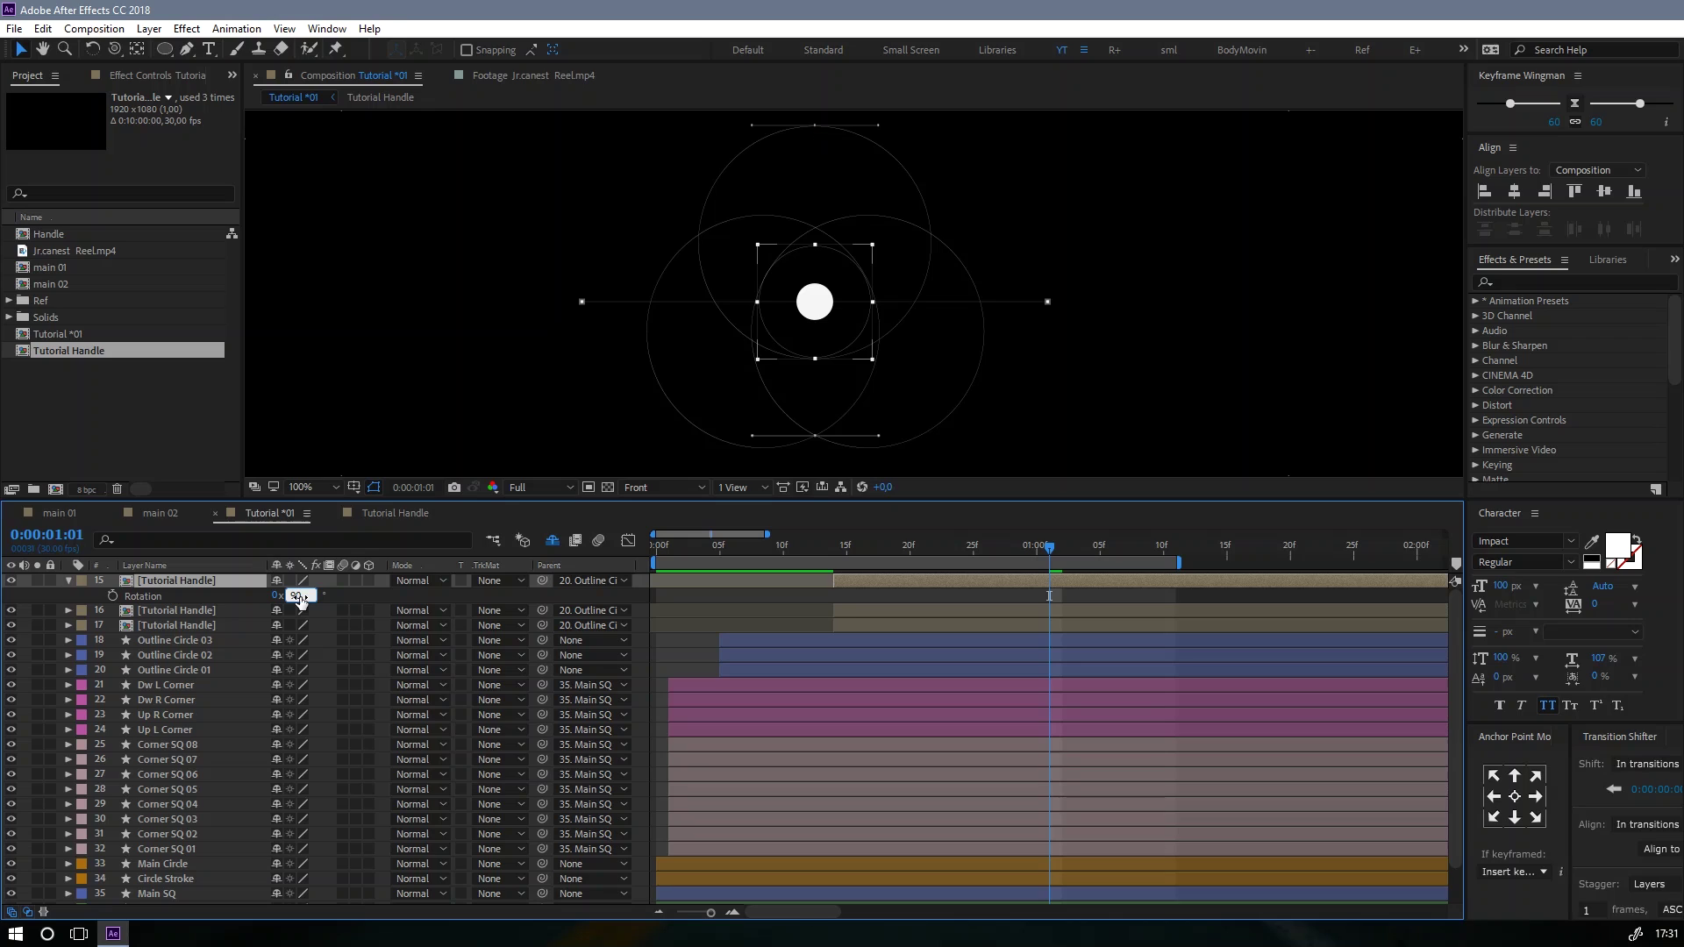
{"action": "key", "text": "Return"}
Step: Place the rotated Tutorial Handle on the outer edge of the right-hand outline circle and scrub to check its motion
{"action": "key", "text": "comma"}
{"action": "key", "text": "comma"}
{"action": "key", "text": "comma"}
{"action": "key", "text": "comma"}
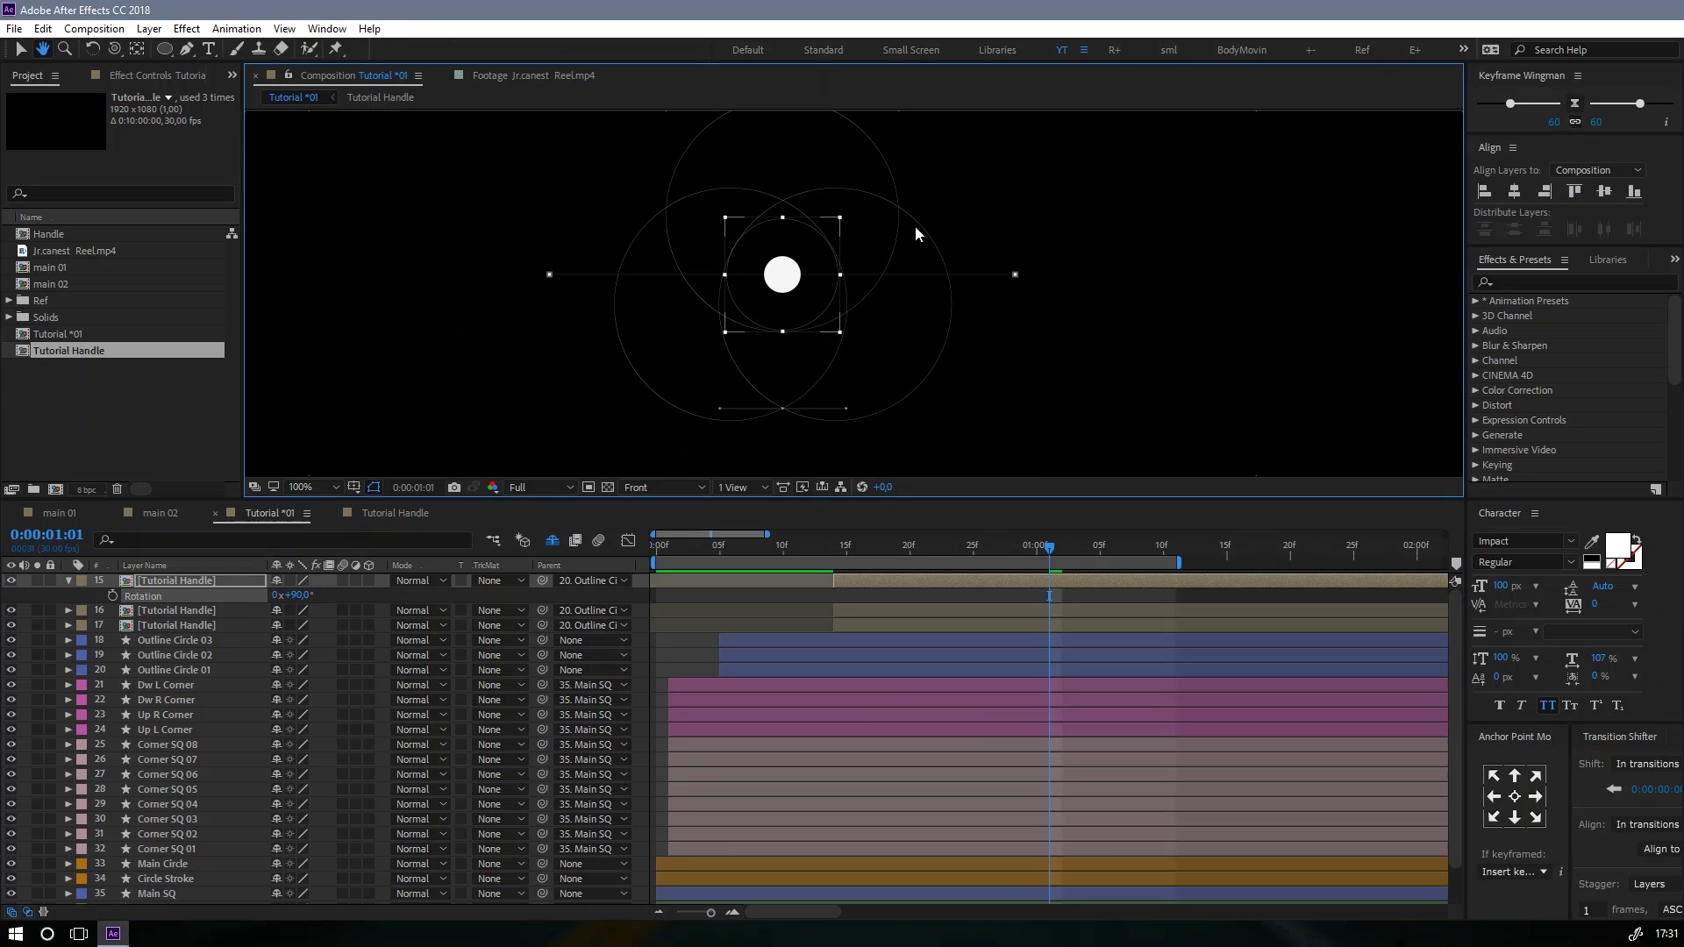
{"action": "key", "text": "h"}
{"action": "key", "text": "v"}
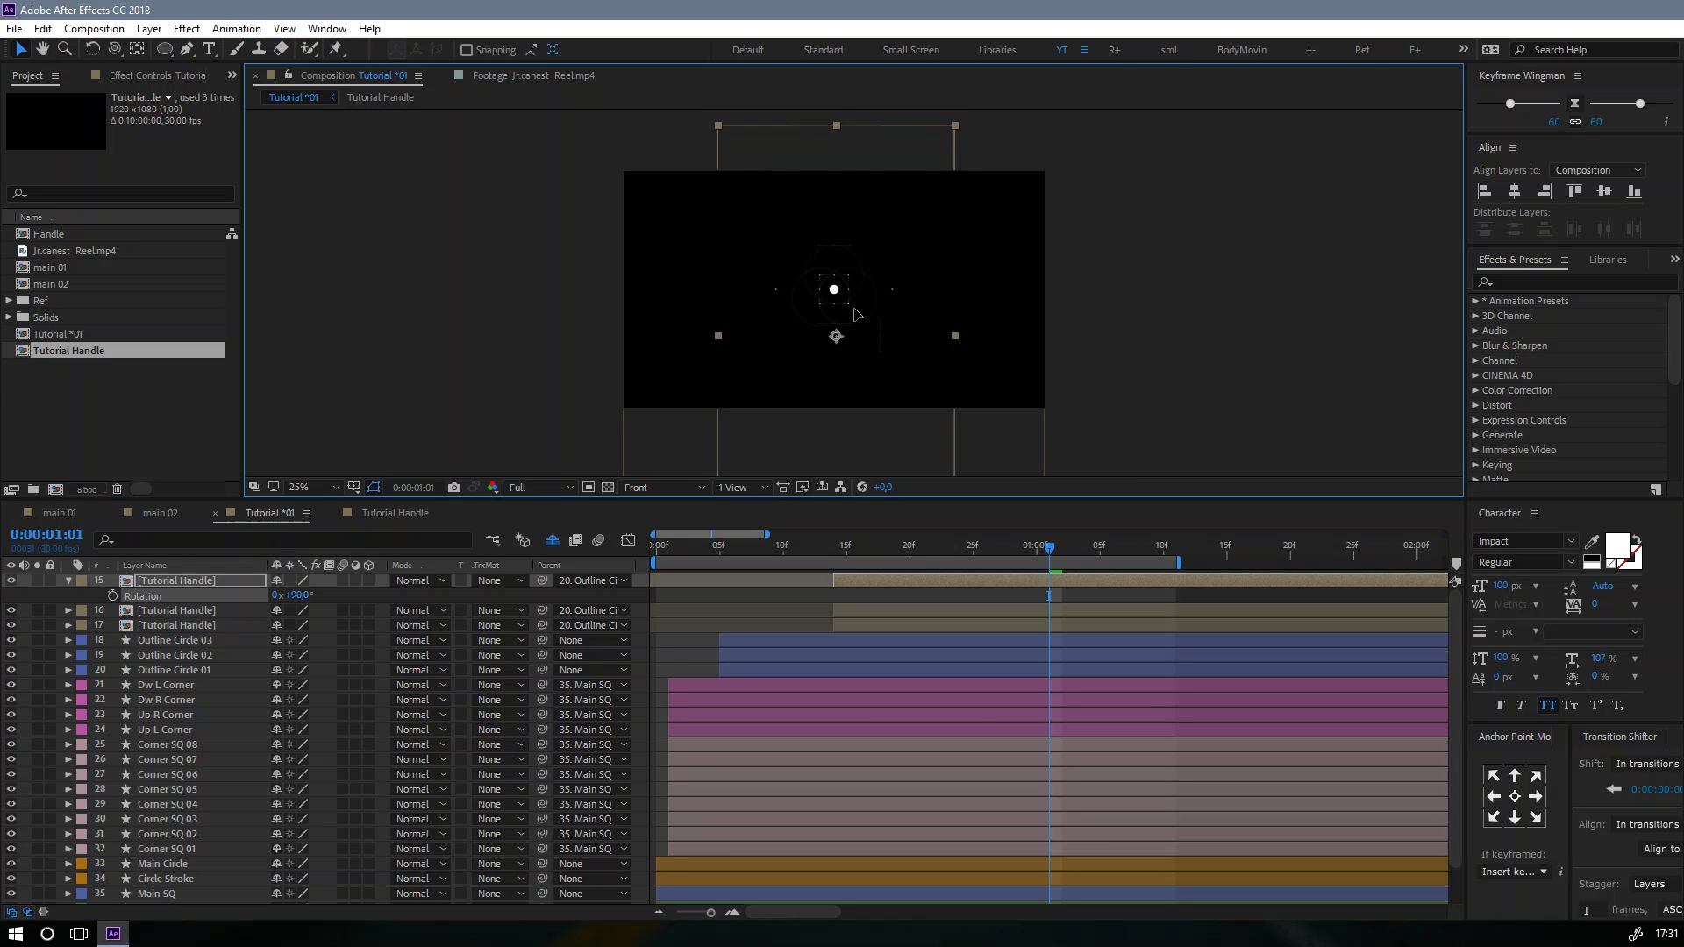
{"action": "key", "text": "slash"}
{"action": "key", "text": "period"}
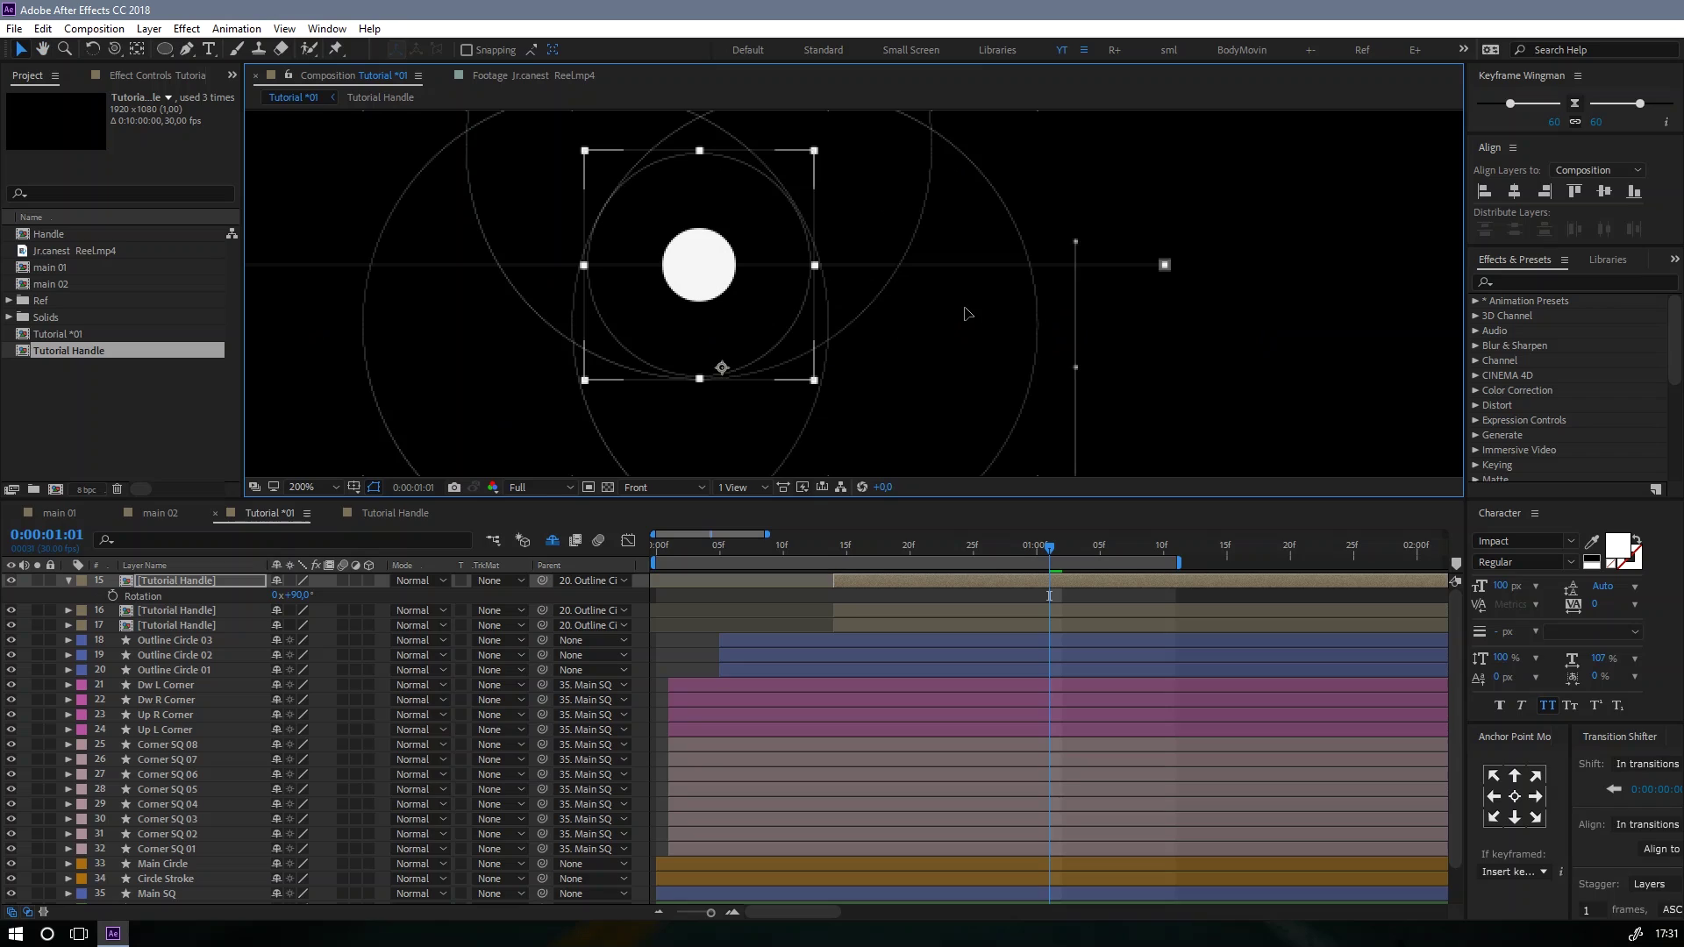
{"action": "left_click_drag", "start_coordinate": [957, 293], "coordinate": [950, 302]}
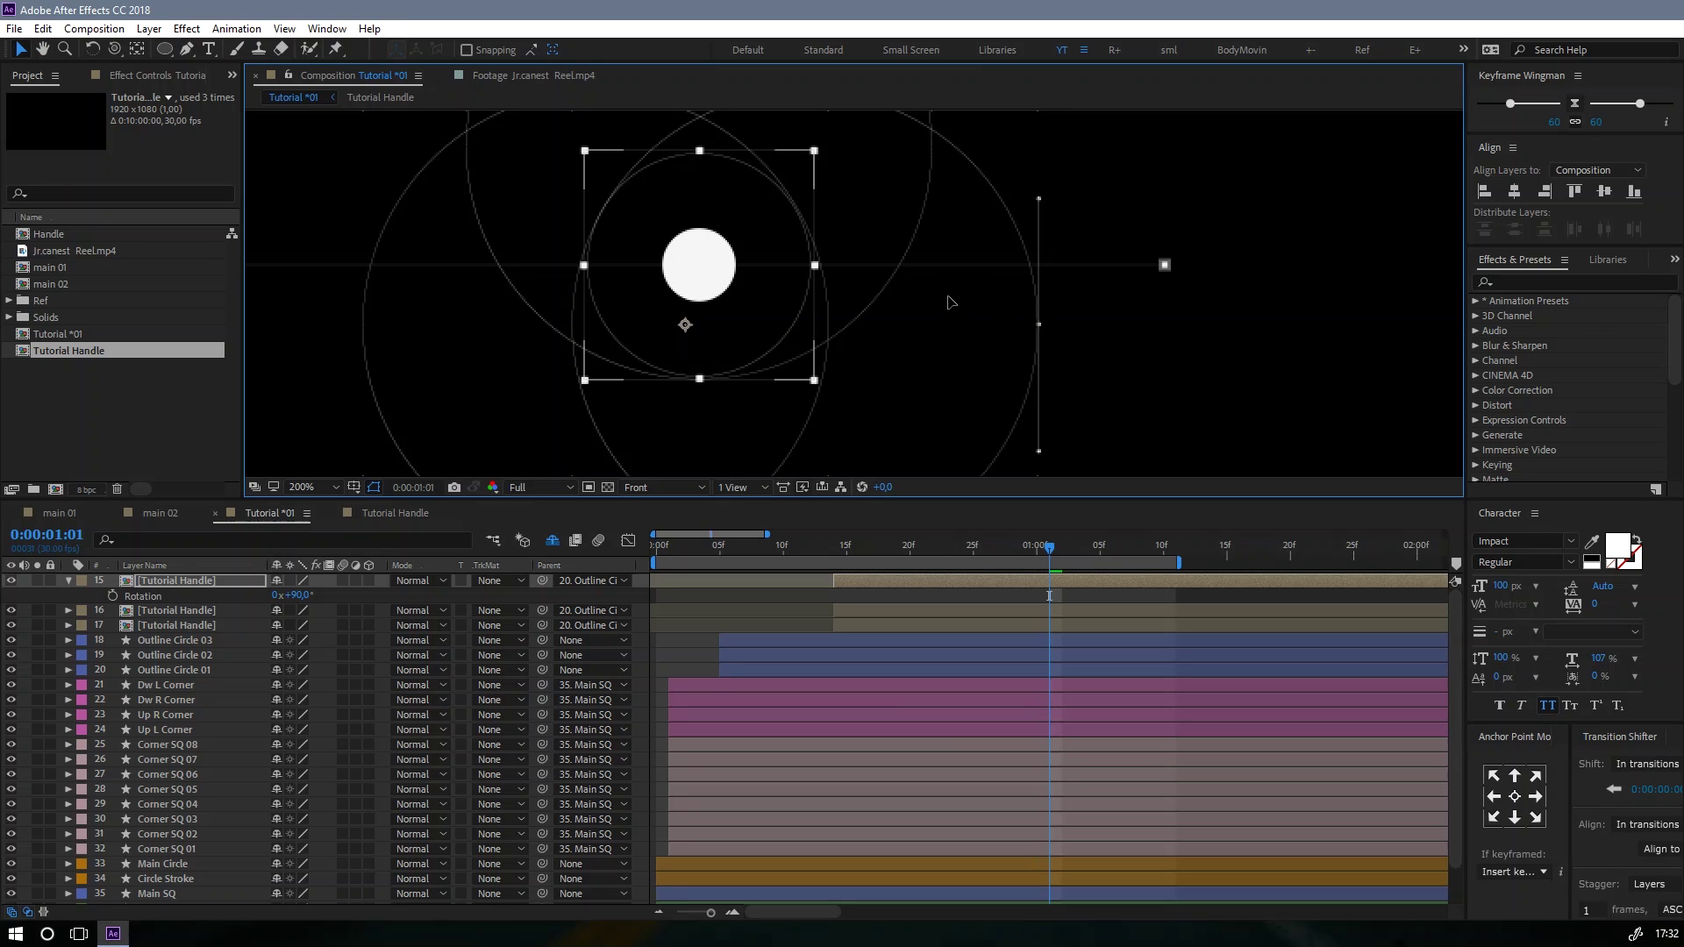
{"action": "key", "text": "comma"}
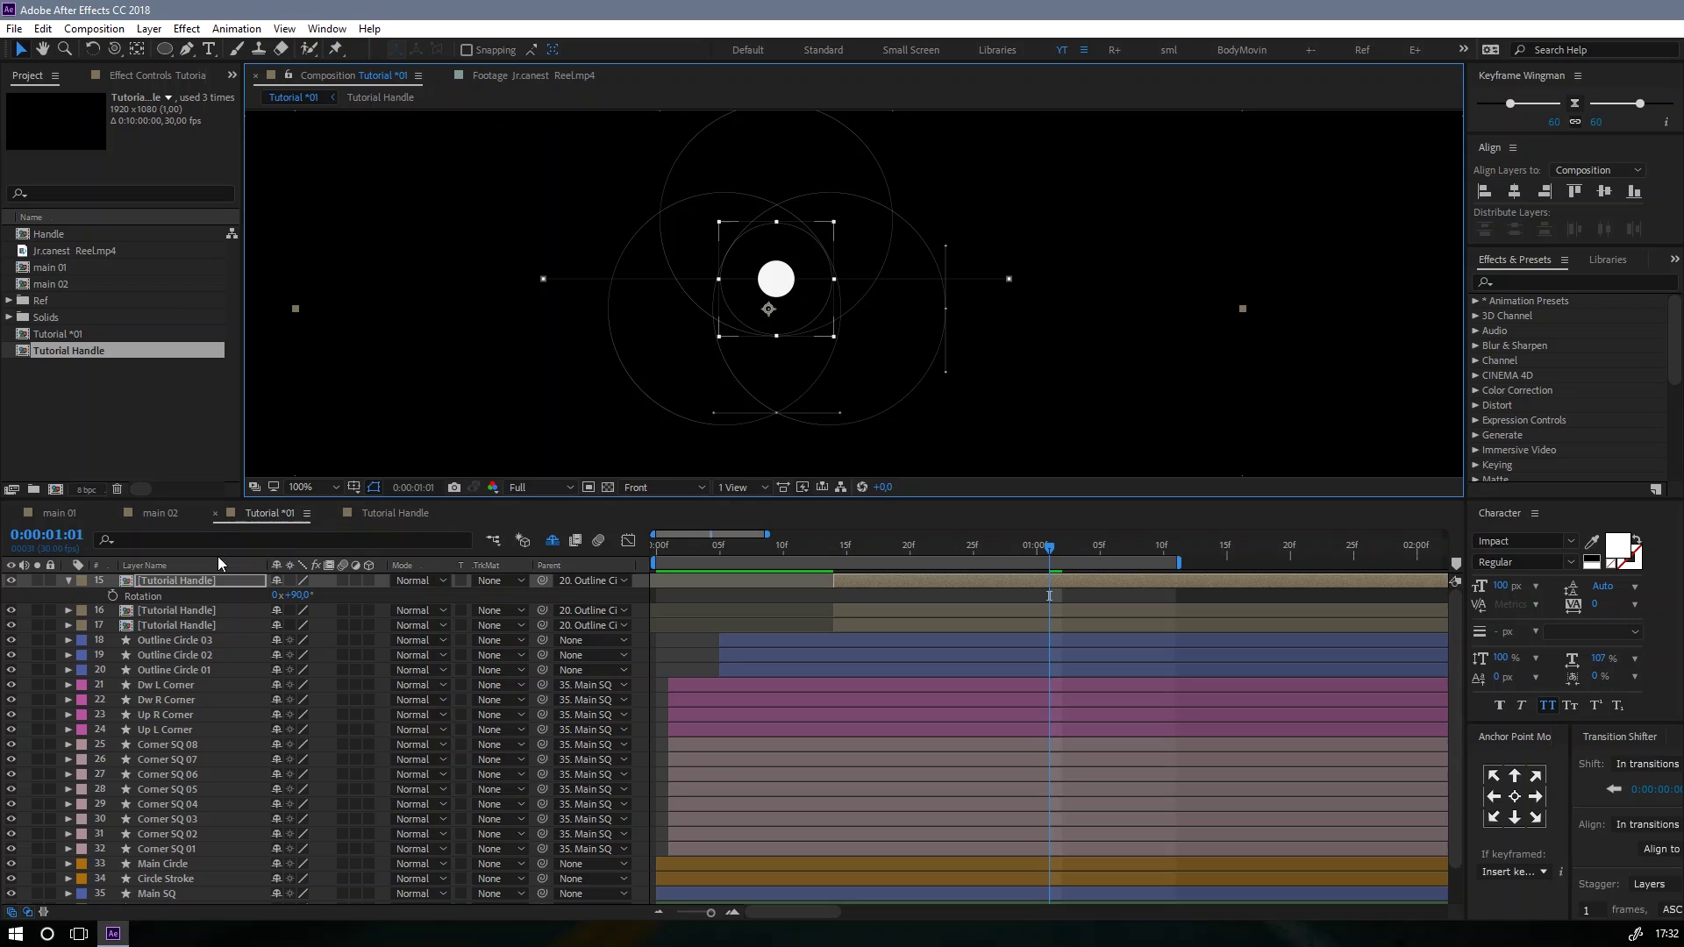
{"action": "left_click_drag", "start_coordinate": [873, 552], "coordinate": [1086, 564]}
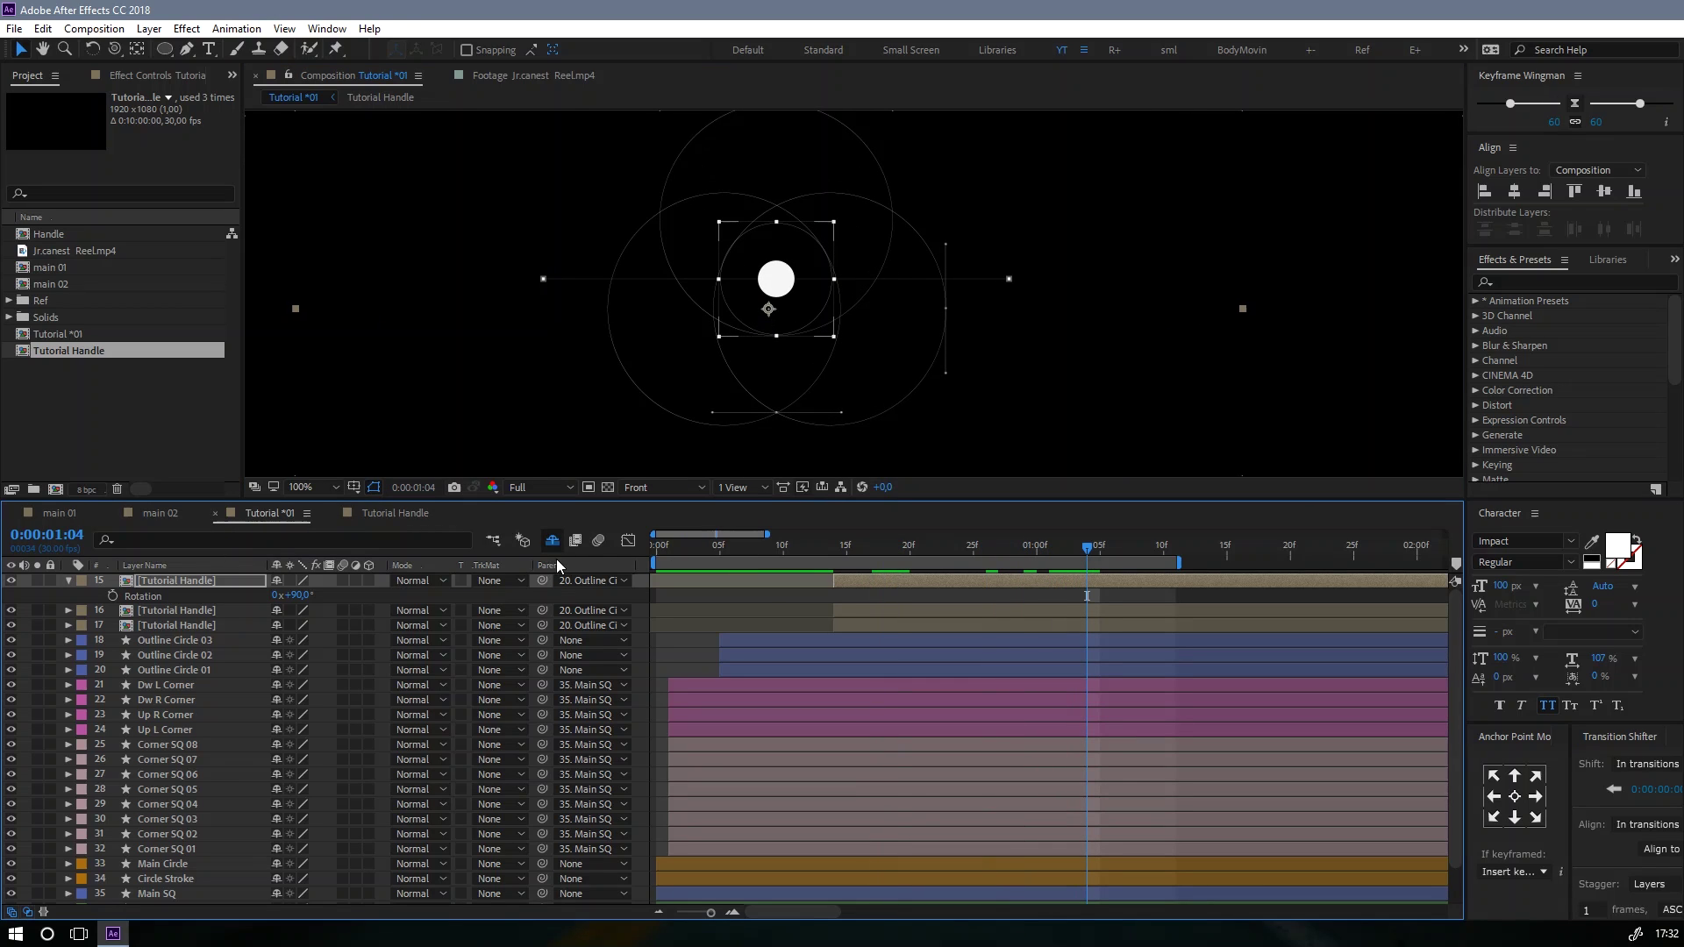
Step: Parent the Tutorial Handle rotated by 90° to the Outline Circle 02 layer
{"action": "left_click", "coordinate": [163, 654]}
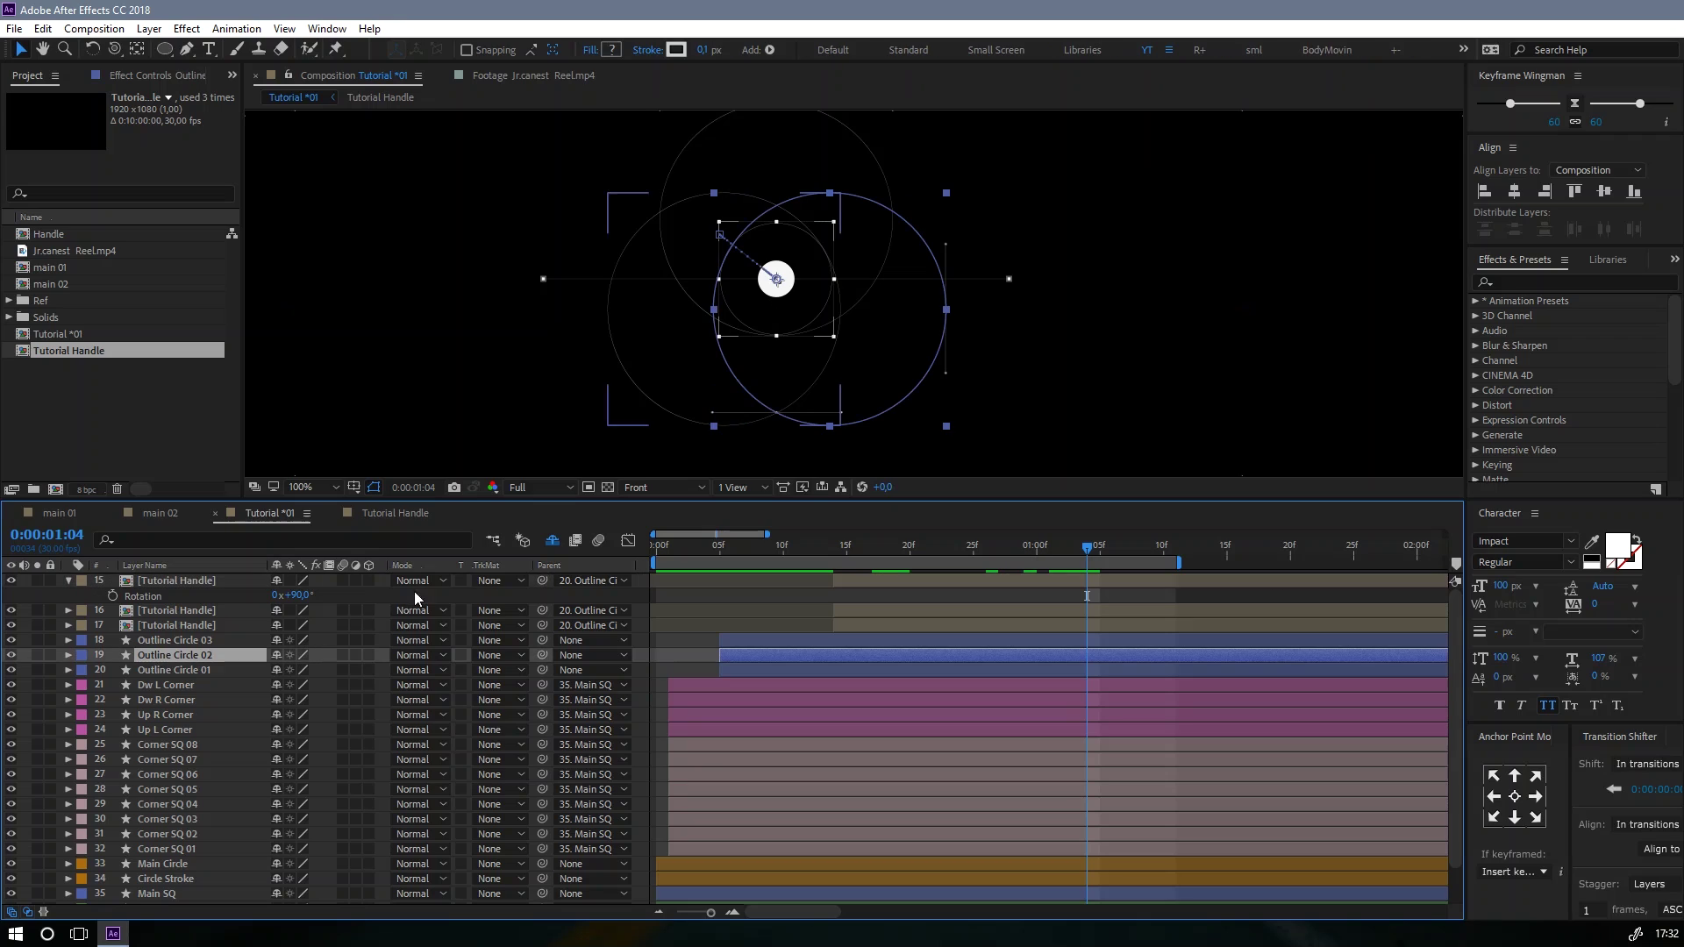
{"action": "left_click_drag", "start_coordinate": [541, 581], "coordinate": [182, 654]}
Step: Duplicate the rotated Tutorial Handle layer and set the copy's Rotation to -90°
{"action": "left_click", "coordinate": [202, 582]}
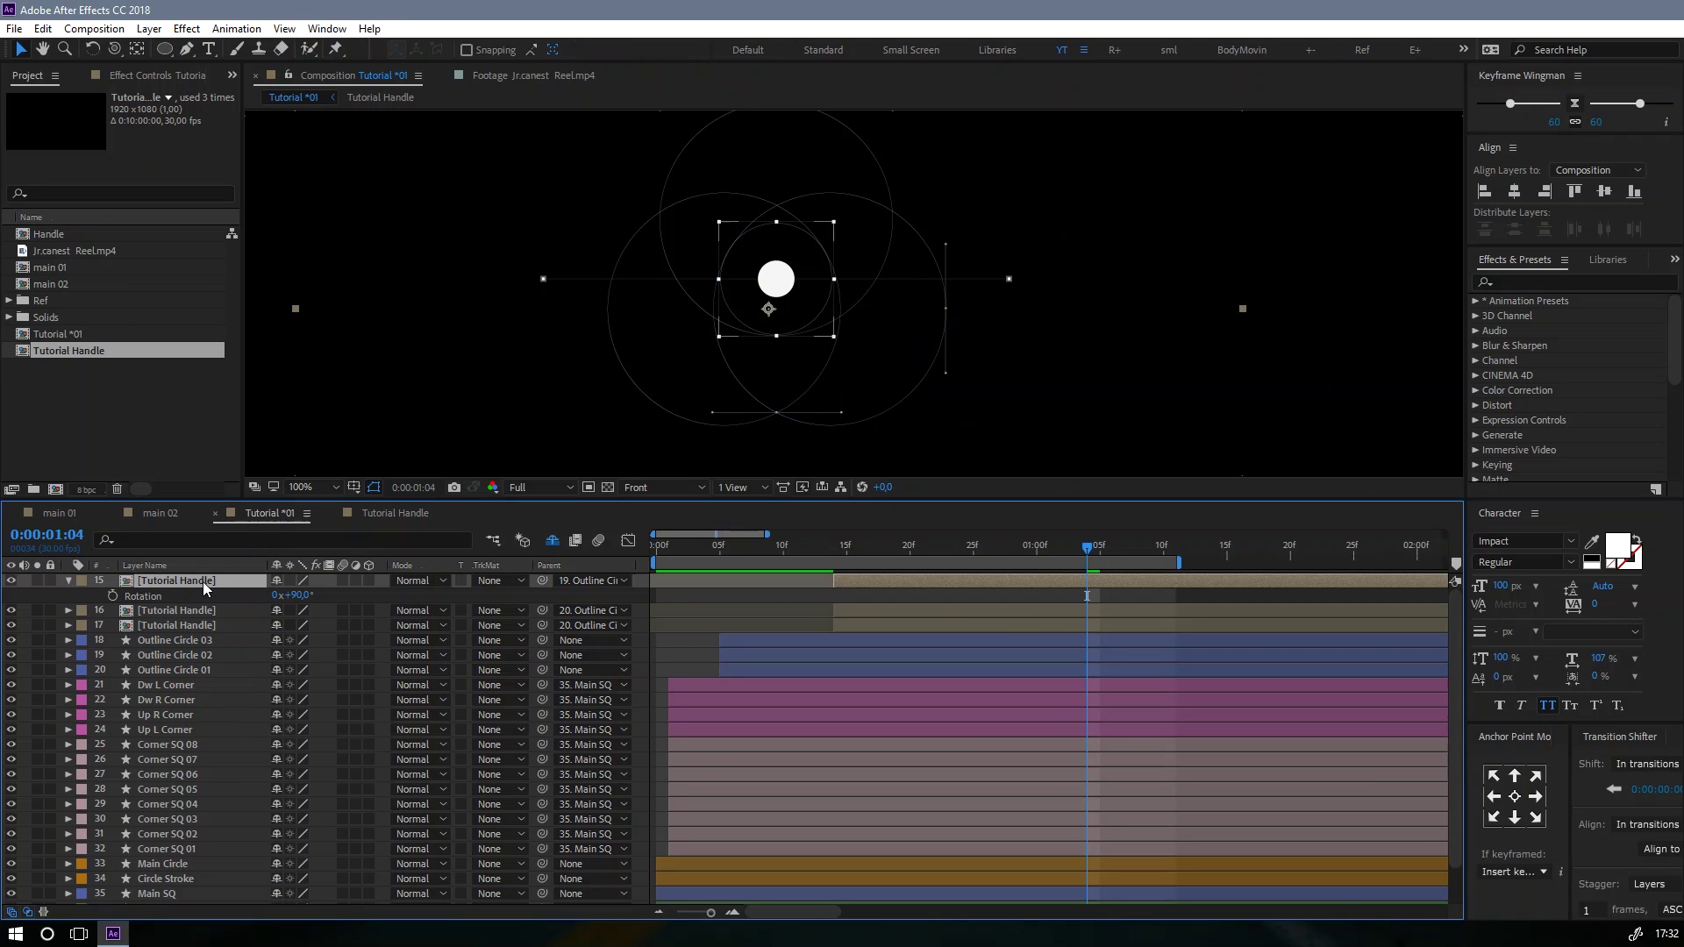
{"action": "key", "text": "ctrl+d"}
{"action": "key", "text": "r"}
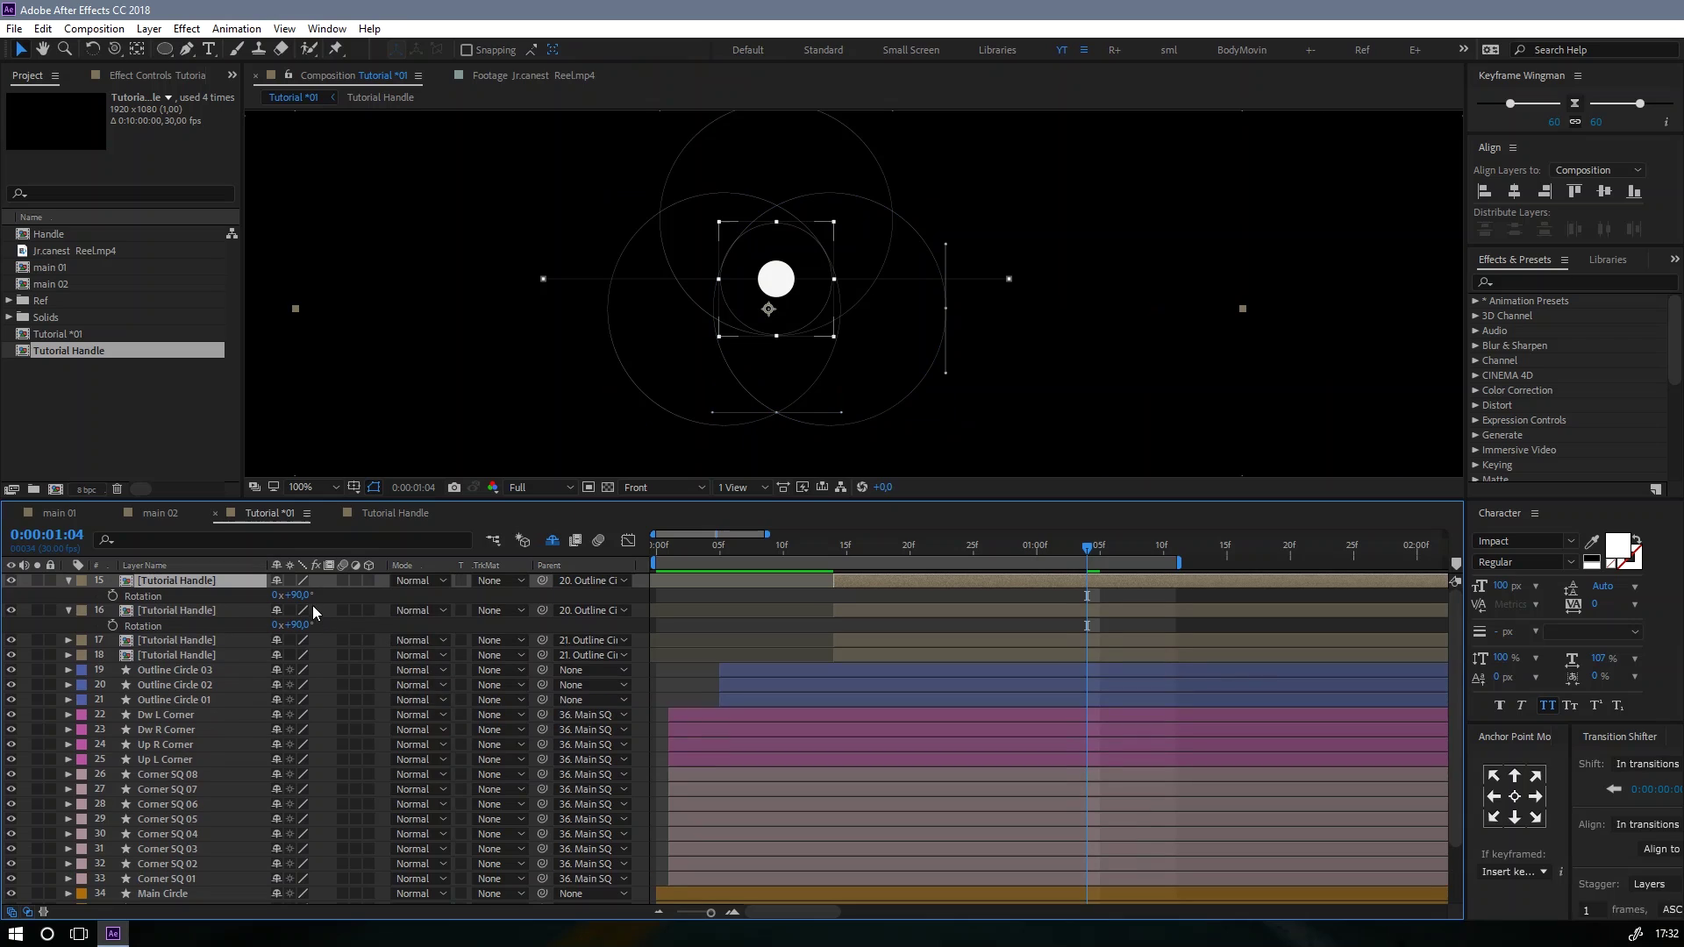
{"action": "key", "text": "Return"}
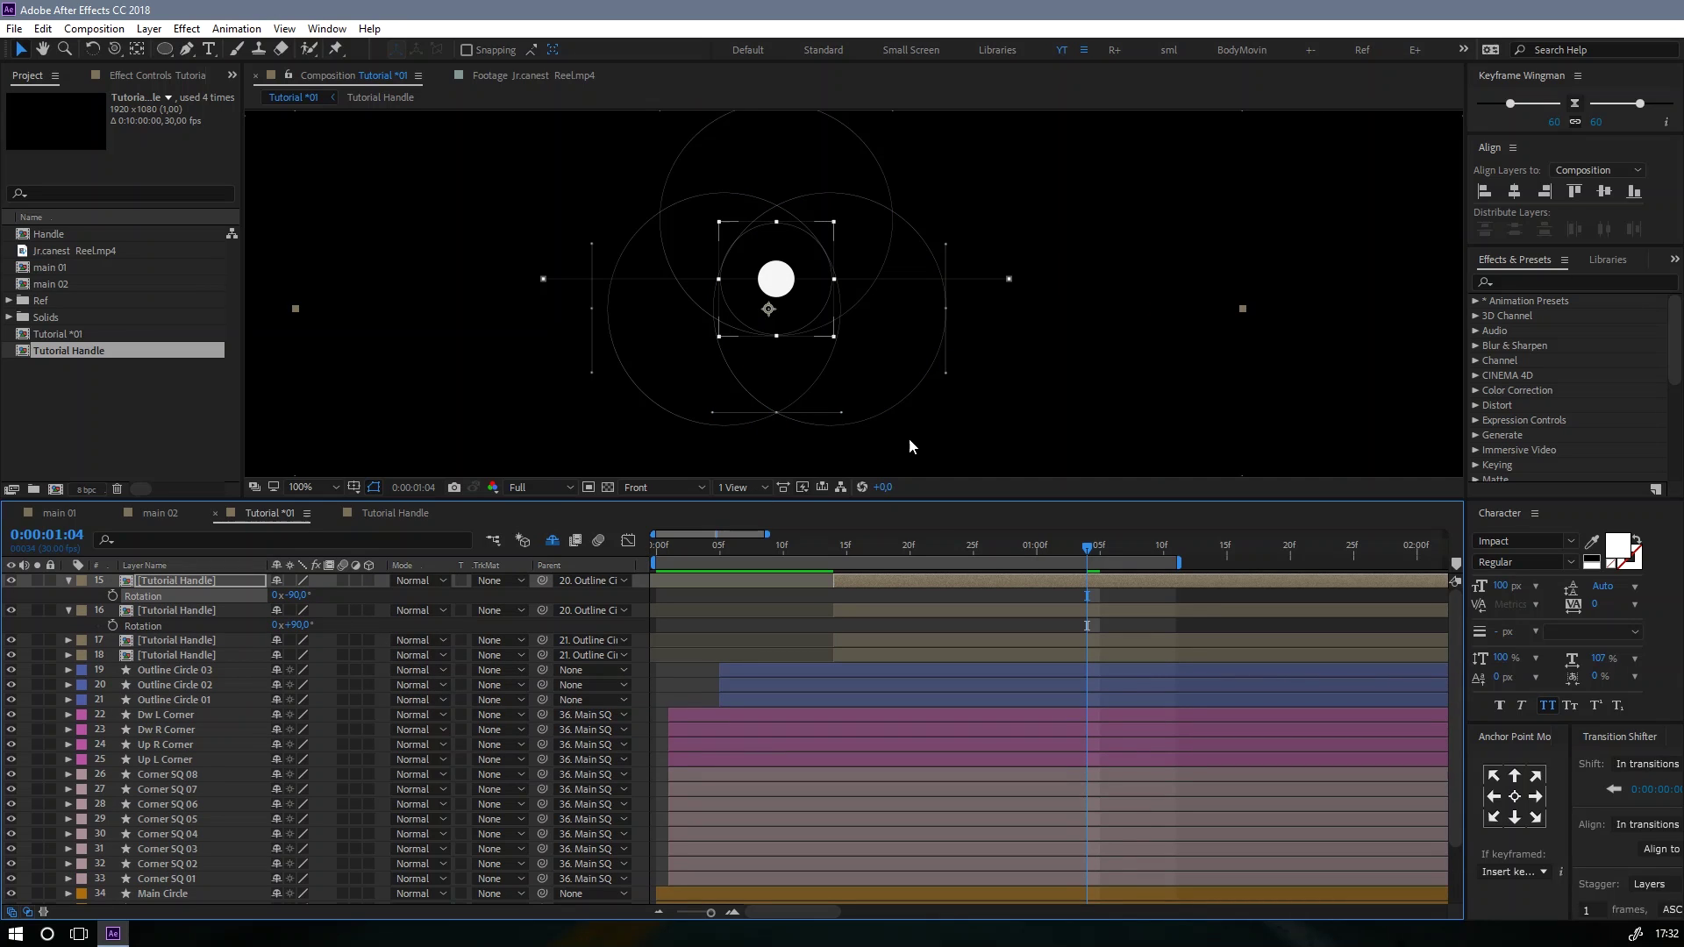
Step: Nudge the -90° Tutorial Handle horizontally until it sits on the outer edge of the left-hand outline circle
{"action": "key", "text": "shift+Right"}
{"action": "key", "text": "shift+Right"}
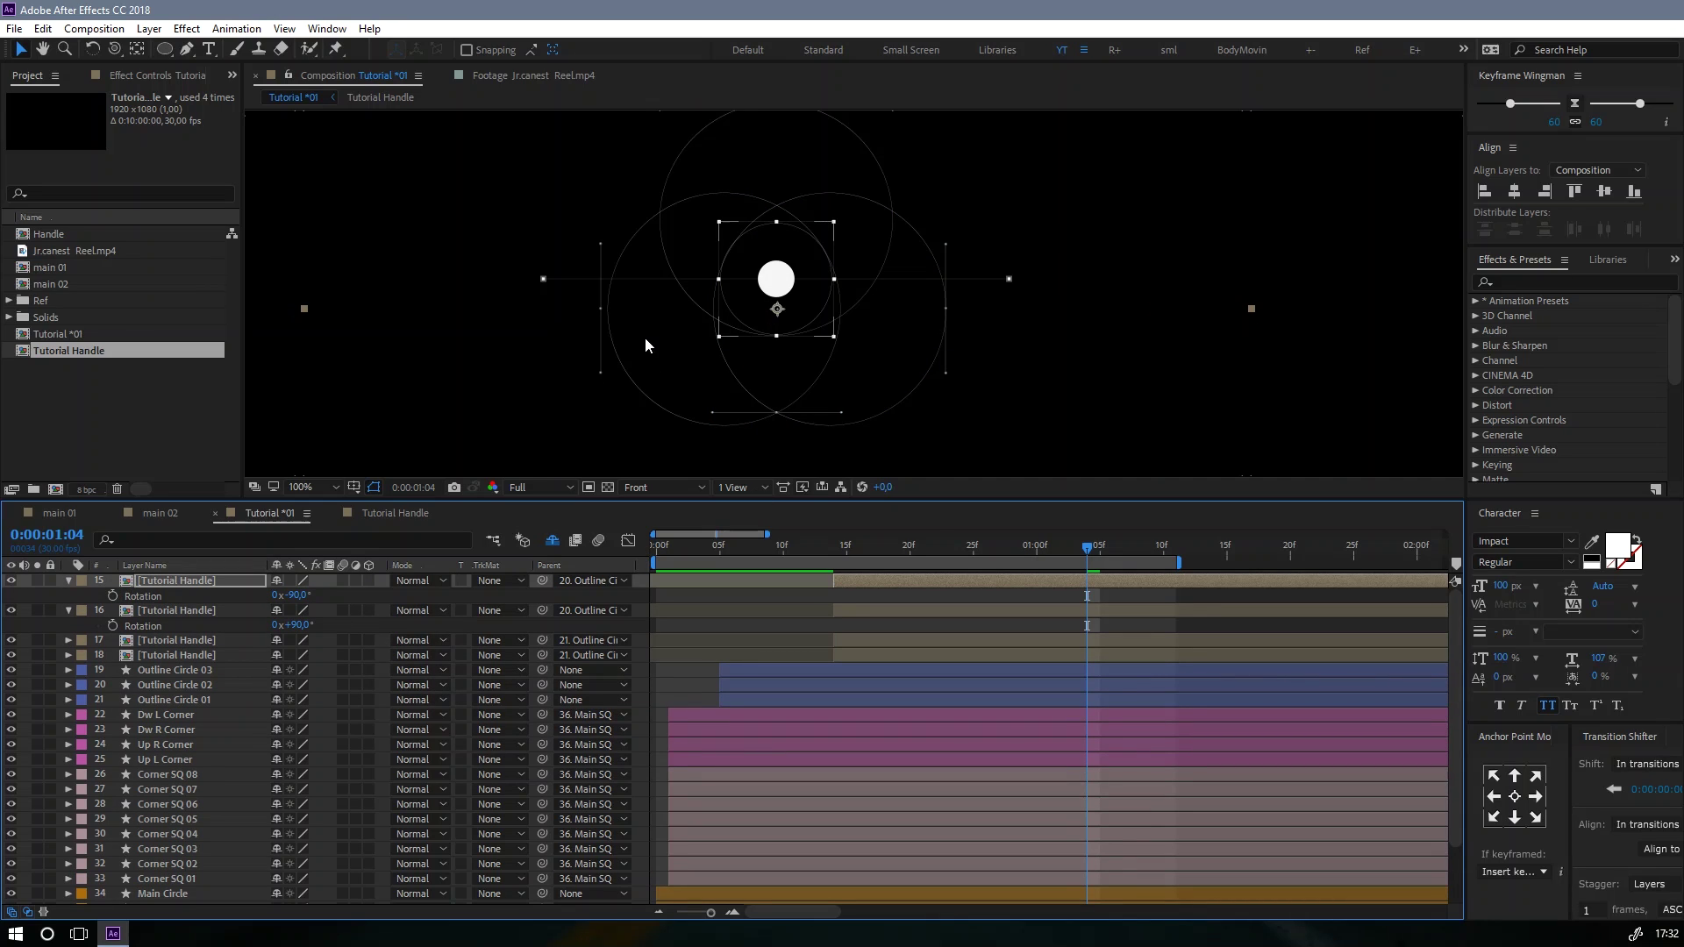
{"action": "key", "text": "Left"}
{"action": "key", "text": "Left"}
{"action": "key", "text": "Left"}
{"action": "key", "text": "Left"}
{"action": "key", "text": "Right"}
Step: Parent the -90° Tutorial Handle to the Outline Circle 03 layer and clear the selection
{"action": "left_click_drag", "start_coordinate": [541, 580], "coordinate": [176, 671]}
{"action": "left_click", "coordinate": [176, 671]}
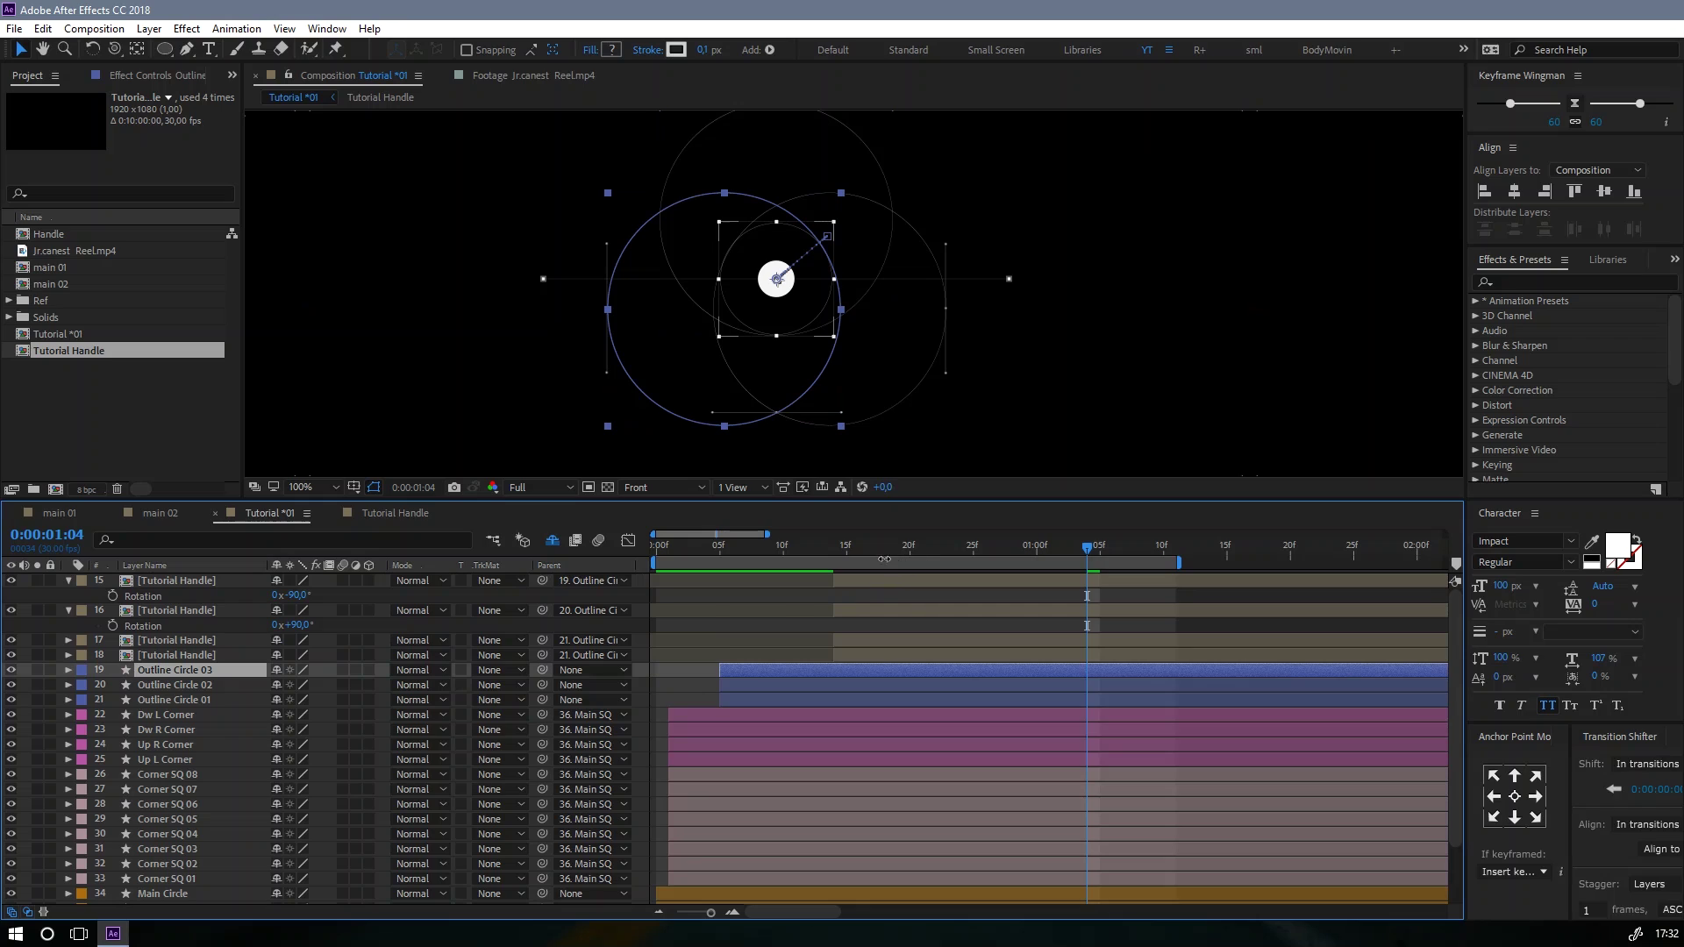
{"action": "left_click", "coordinate": [638, 652]}
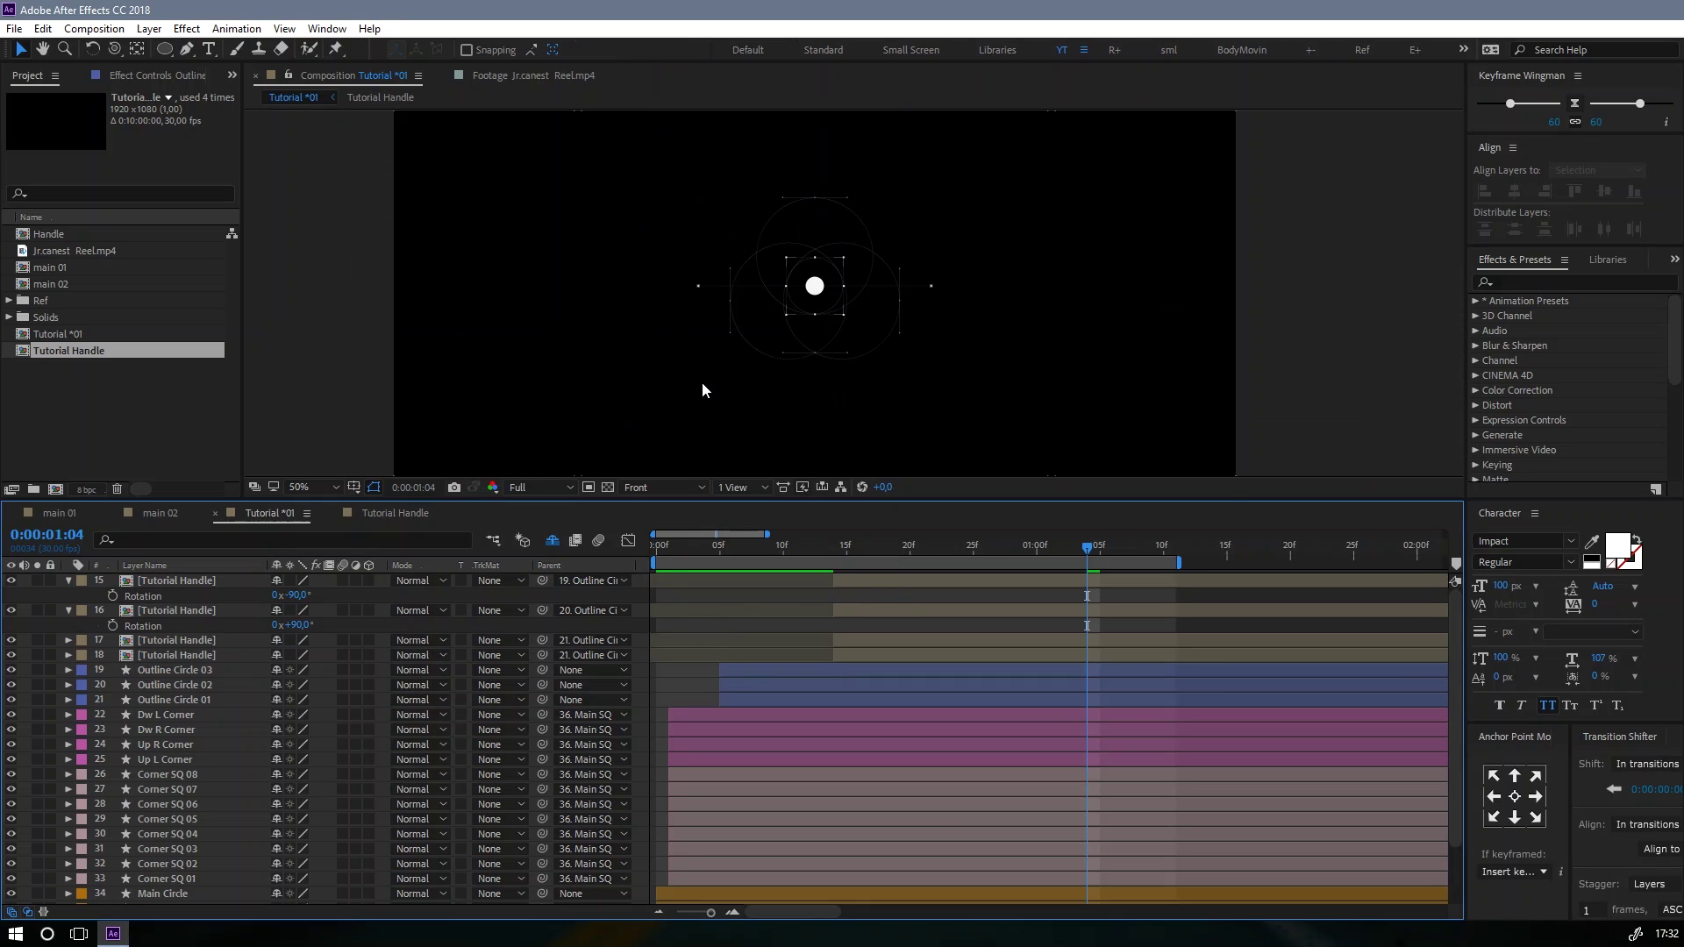
Step: Scrub through the circle growth to check how the four Tutorial Handles follow the outline circles
{"action": "left_click_drag", "start_coordinate": [707, 276], "coordinate": [698, 308]}
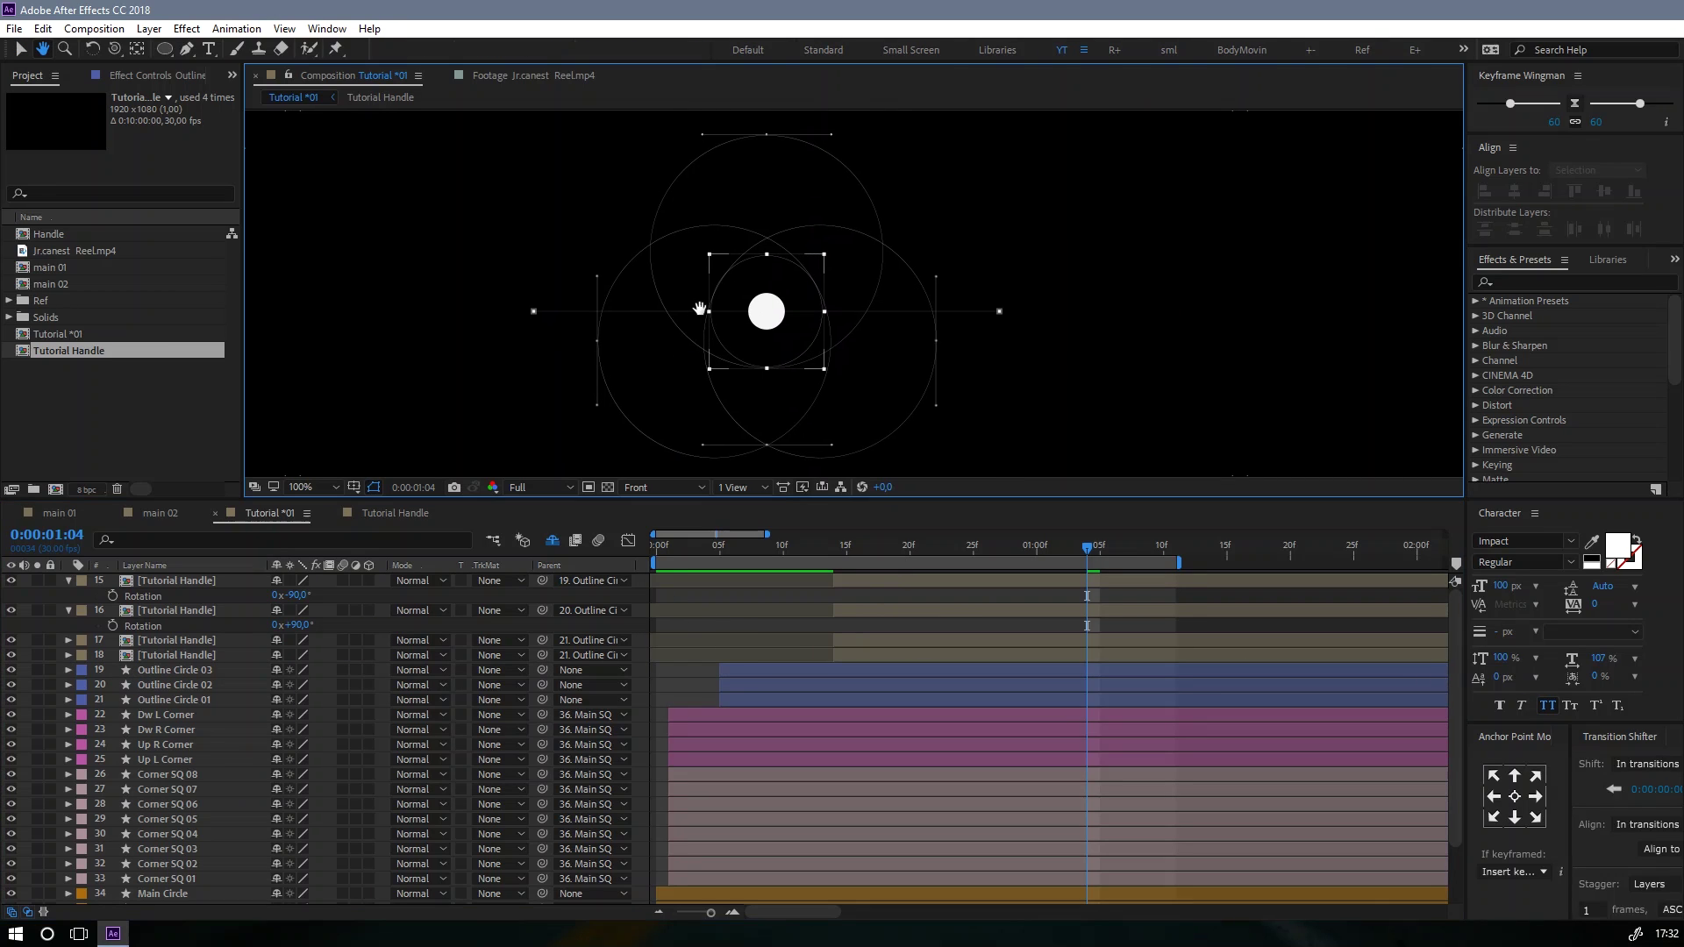
{"action": "left_click_drag", "start_coordinate": [882, 553], "coordinate": [1050, 570]}
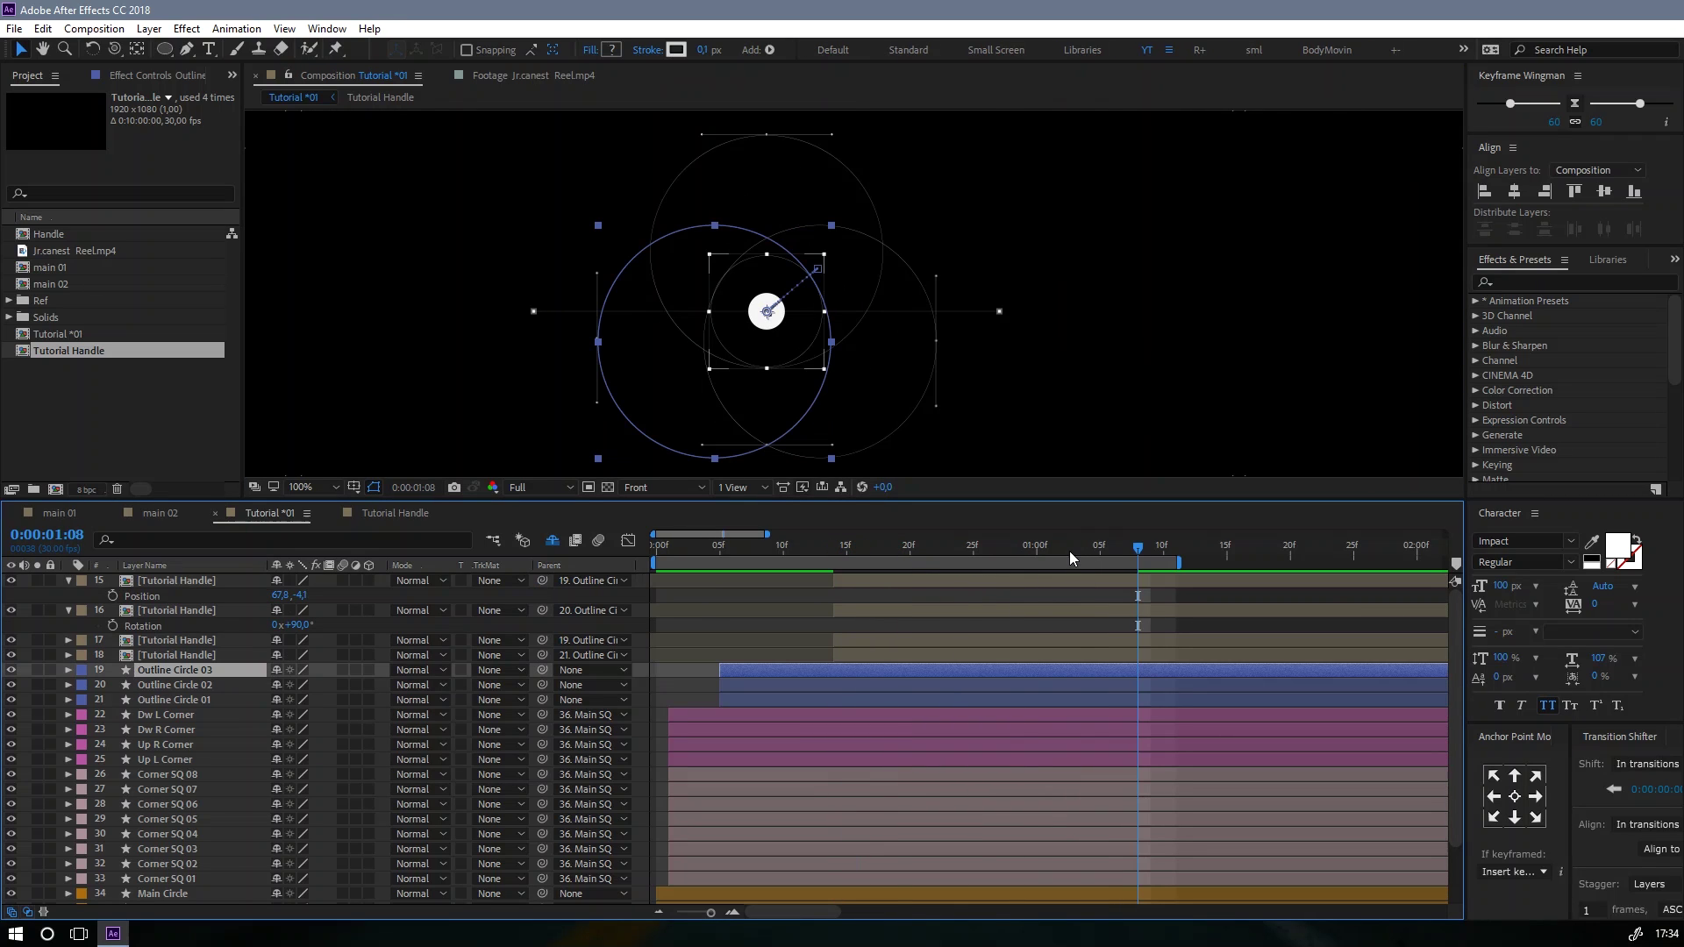
{"action": "left_click_drag", "start_coordinate": [1070, 551], "coordinate": [973, 570]}
{"action": "left_click", "coordinate": [824, 567]}
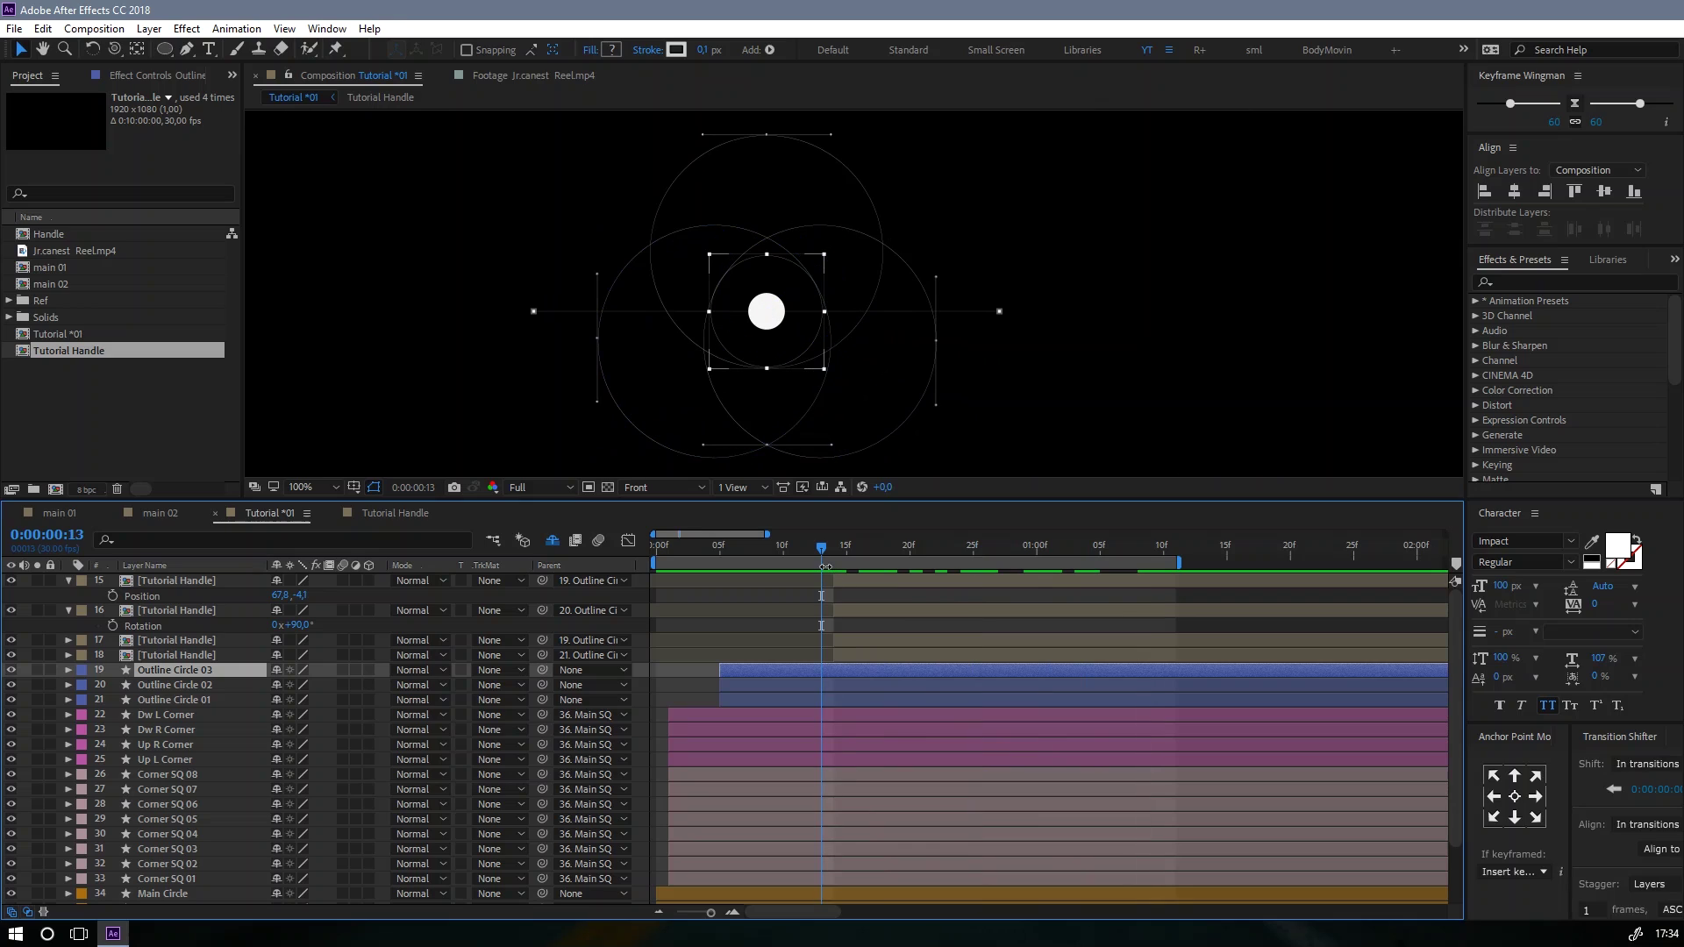
Step: Play back the Tutorial *01 animation and inspect the handles against the circles' edges at 0:00:00:24 and 0:00:01:04
{"action": "scroll", "coordinate": [763, 328], "scroll_direction": "down", "scroll_amount": 1}
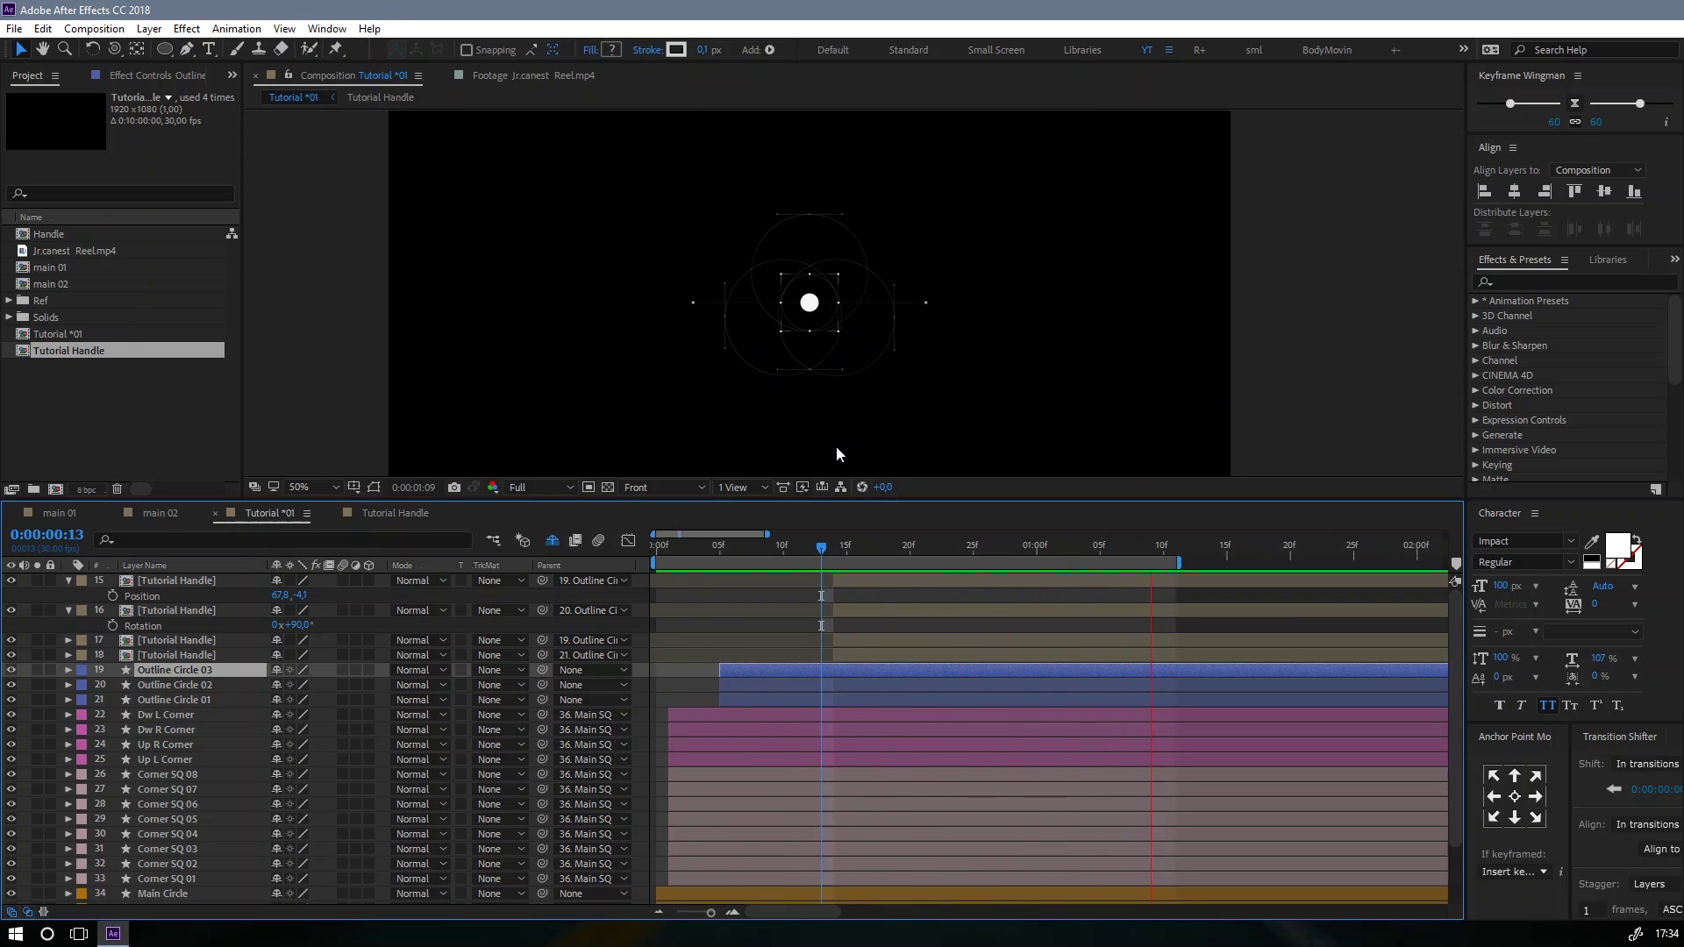
{"action": "scroll", "coordinate": [797, 364], "scroll_direction": "up", "scroll_amount": 1}
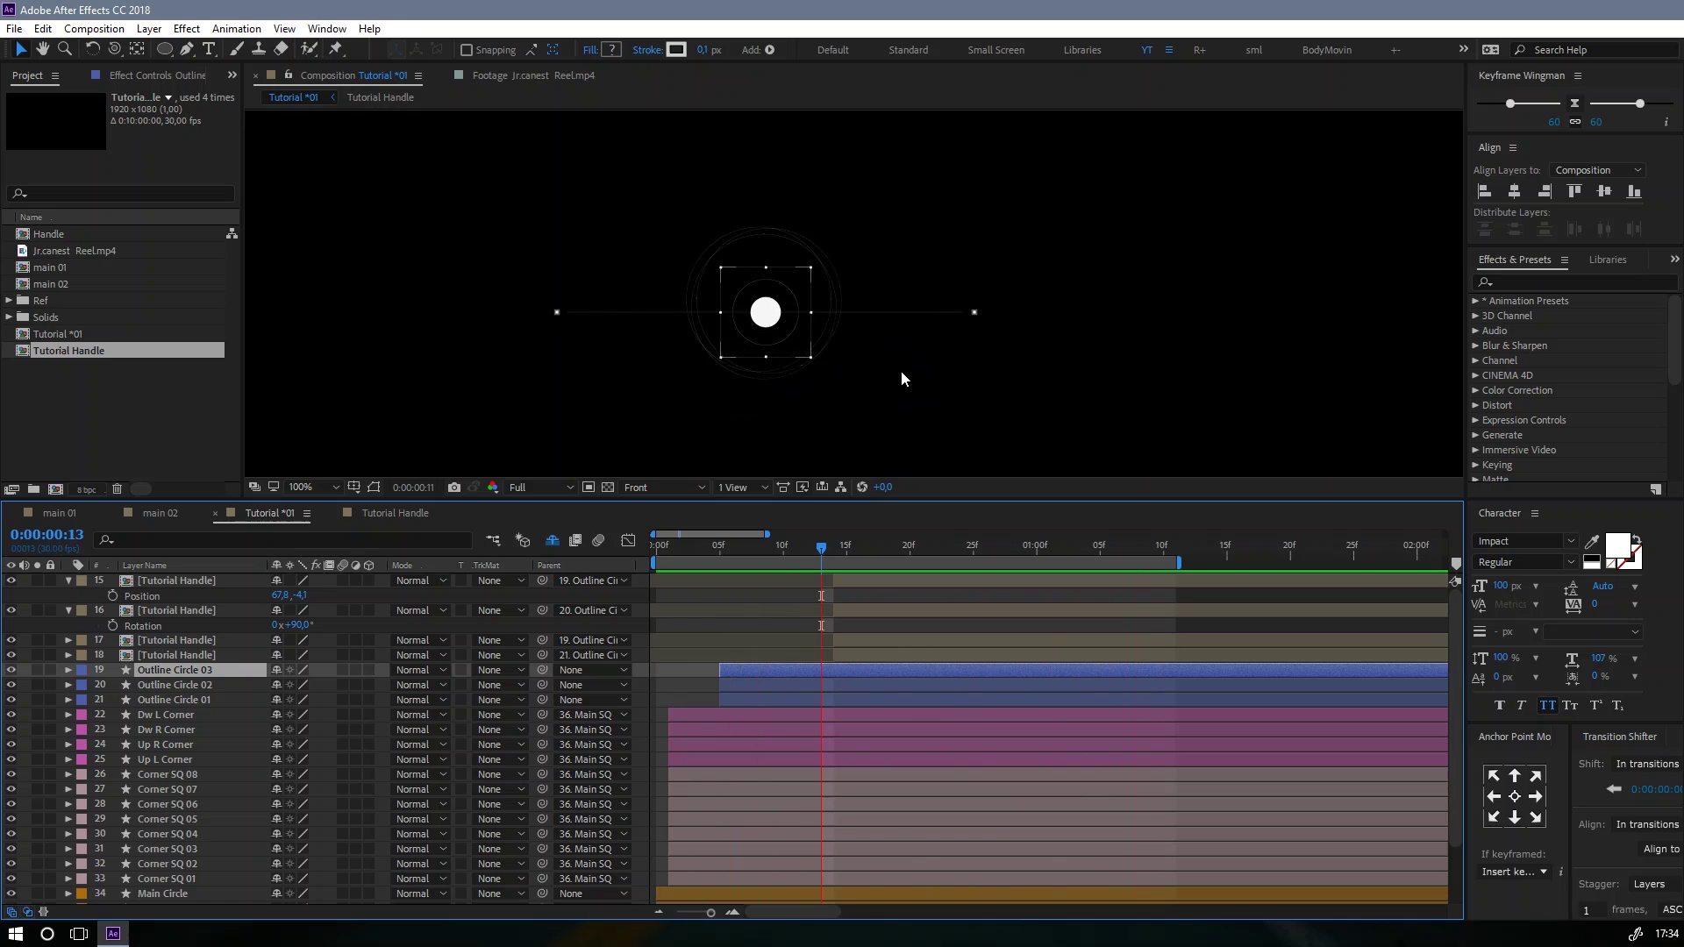
{"action": "key", "text": "space"}
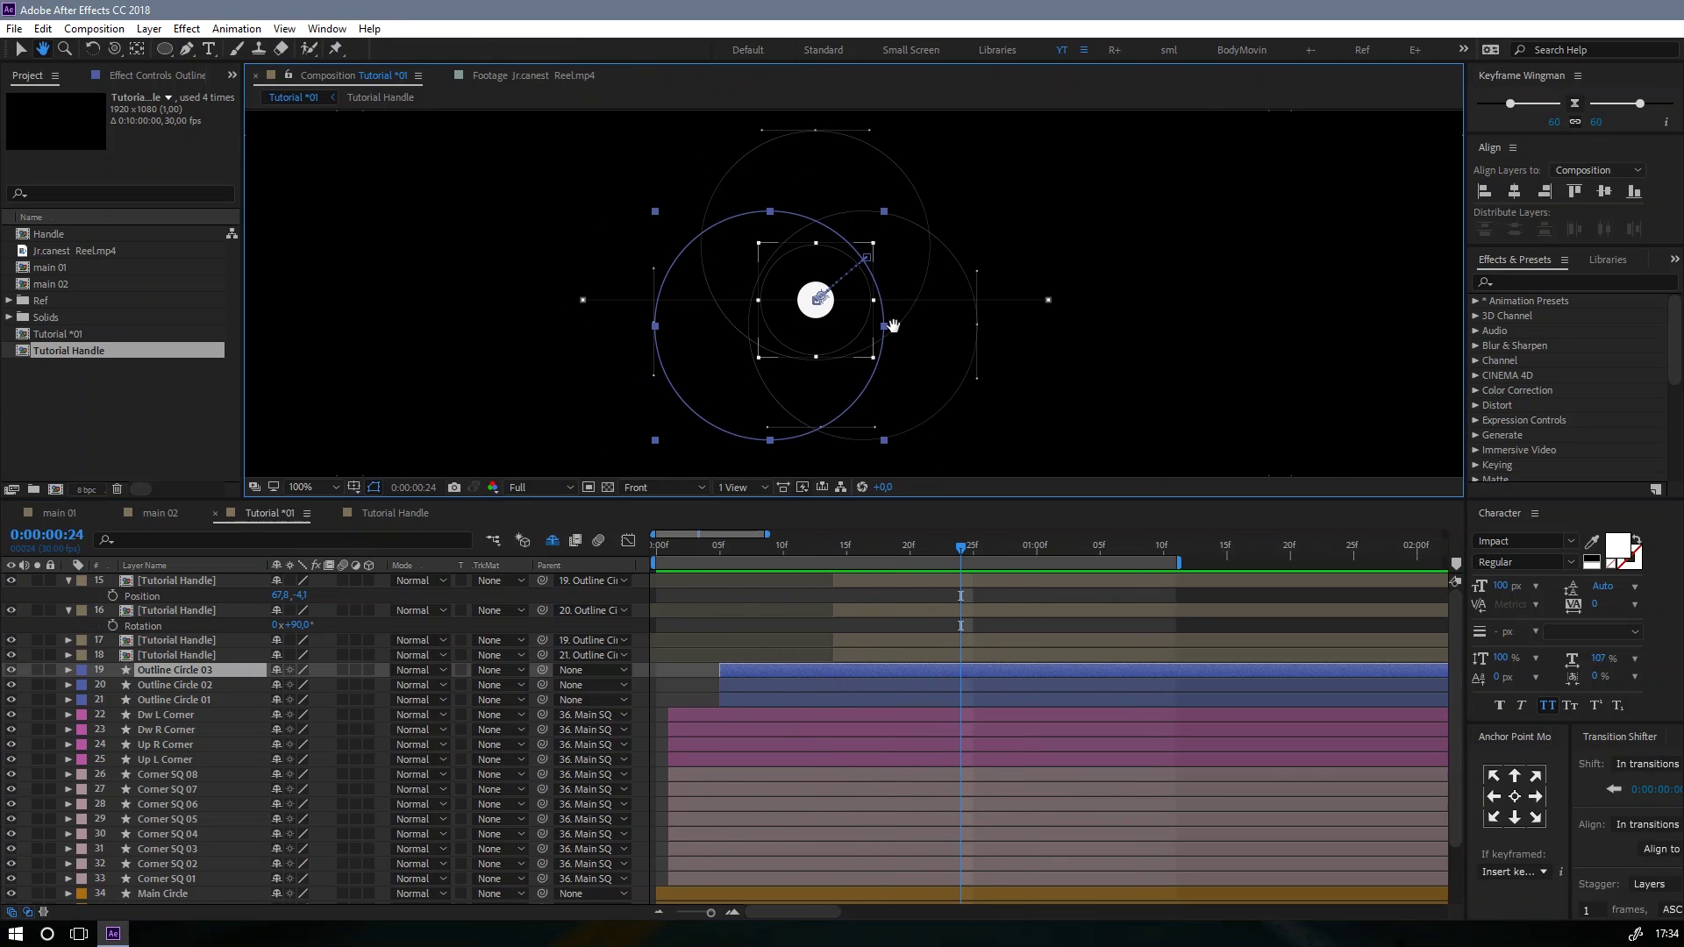
{"action": "scroll", "coordinate": [894, 326], "scroll_direction": "down", "scroll_amount": 1}
{"action": "key", "text": "slash"}
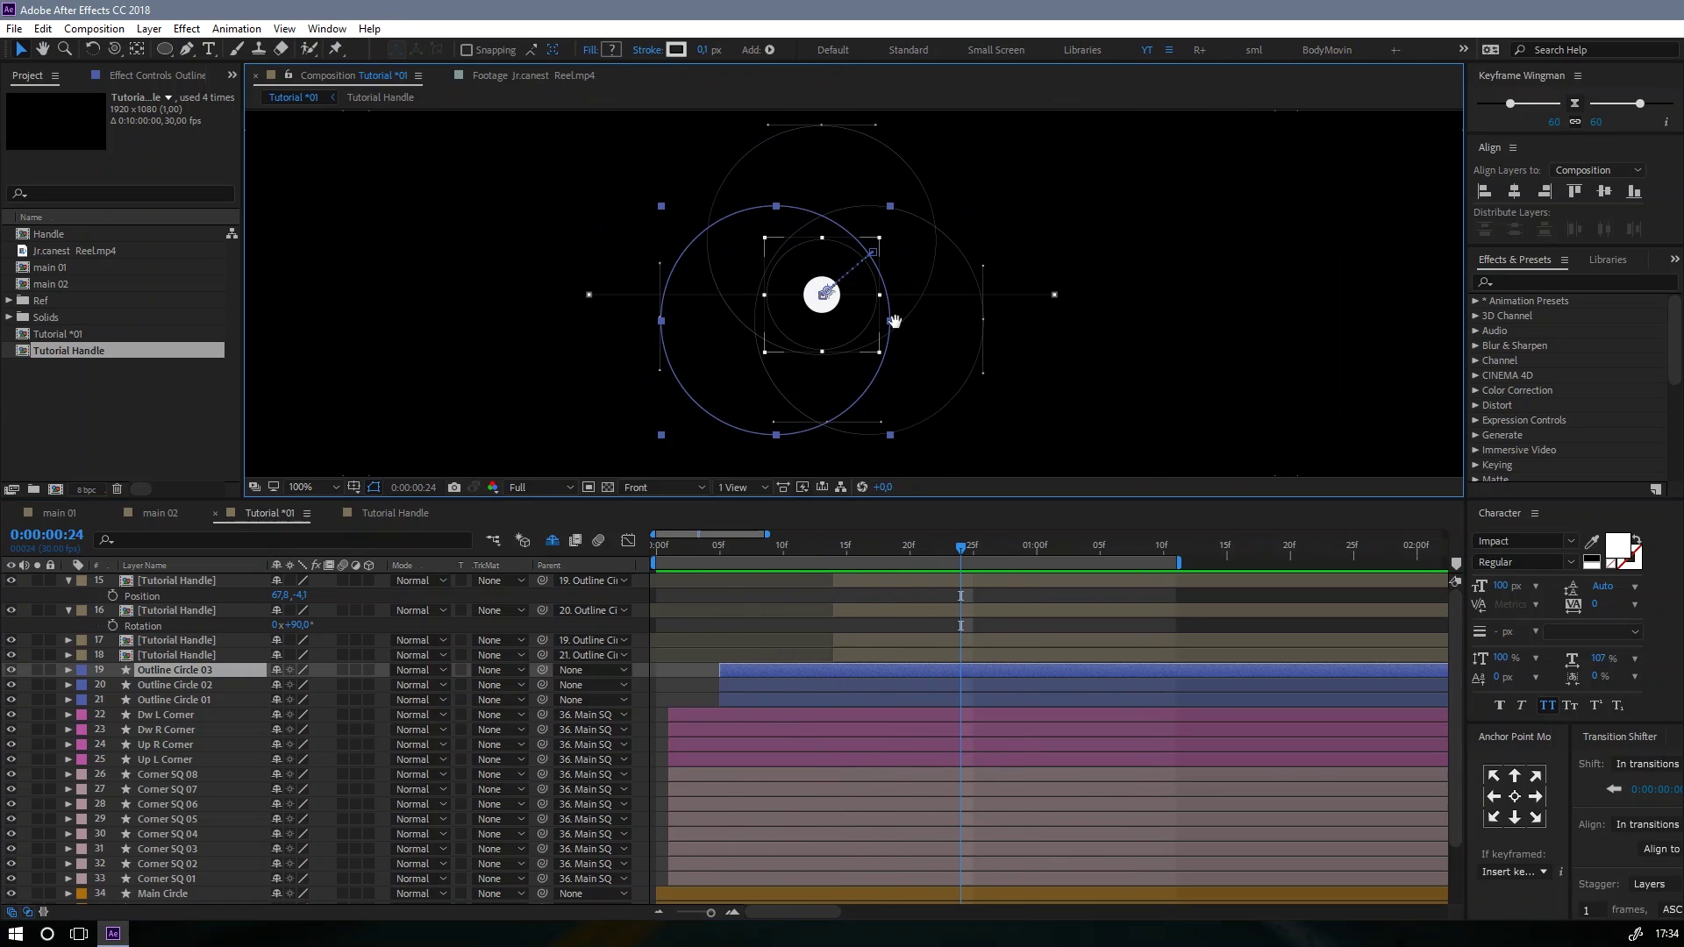
{"action": "key", "text": "v"}
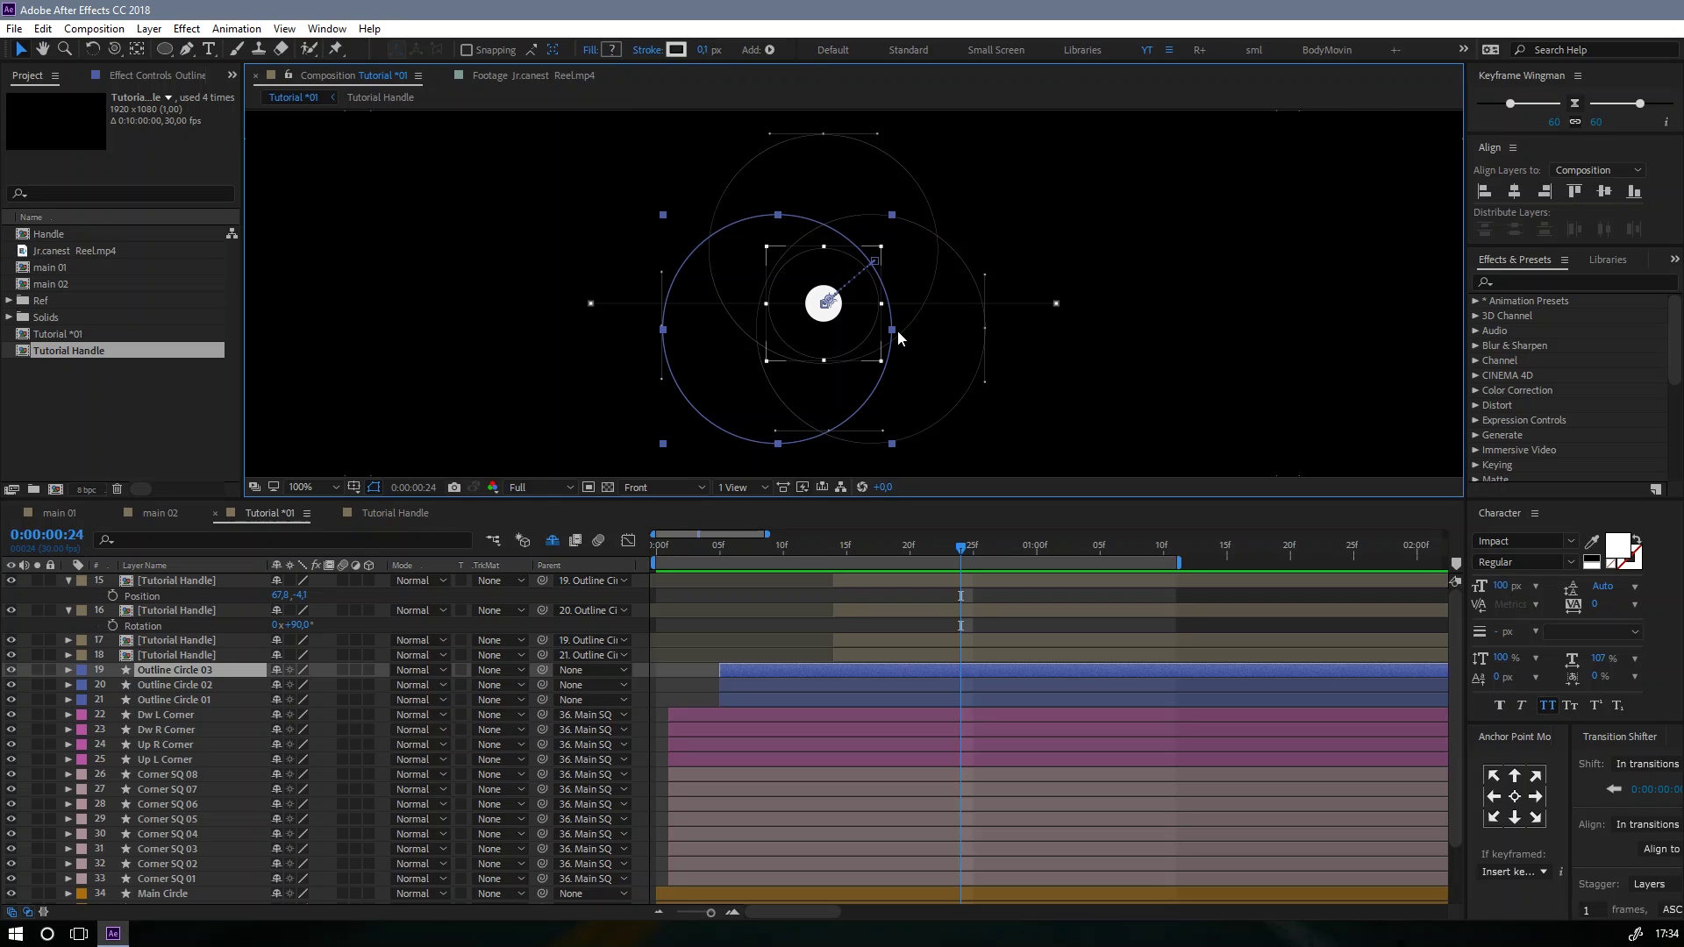
{"action": "left_click_drag", "start_coordinate": [970, 550], "coordinate": [1087, 545]}
{"action": "left_click", "coordinate": [912, 598]}
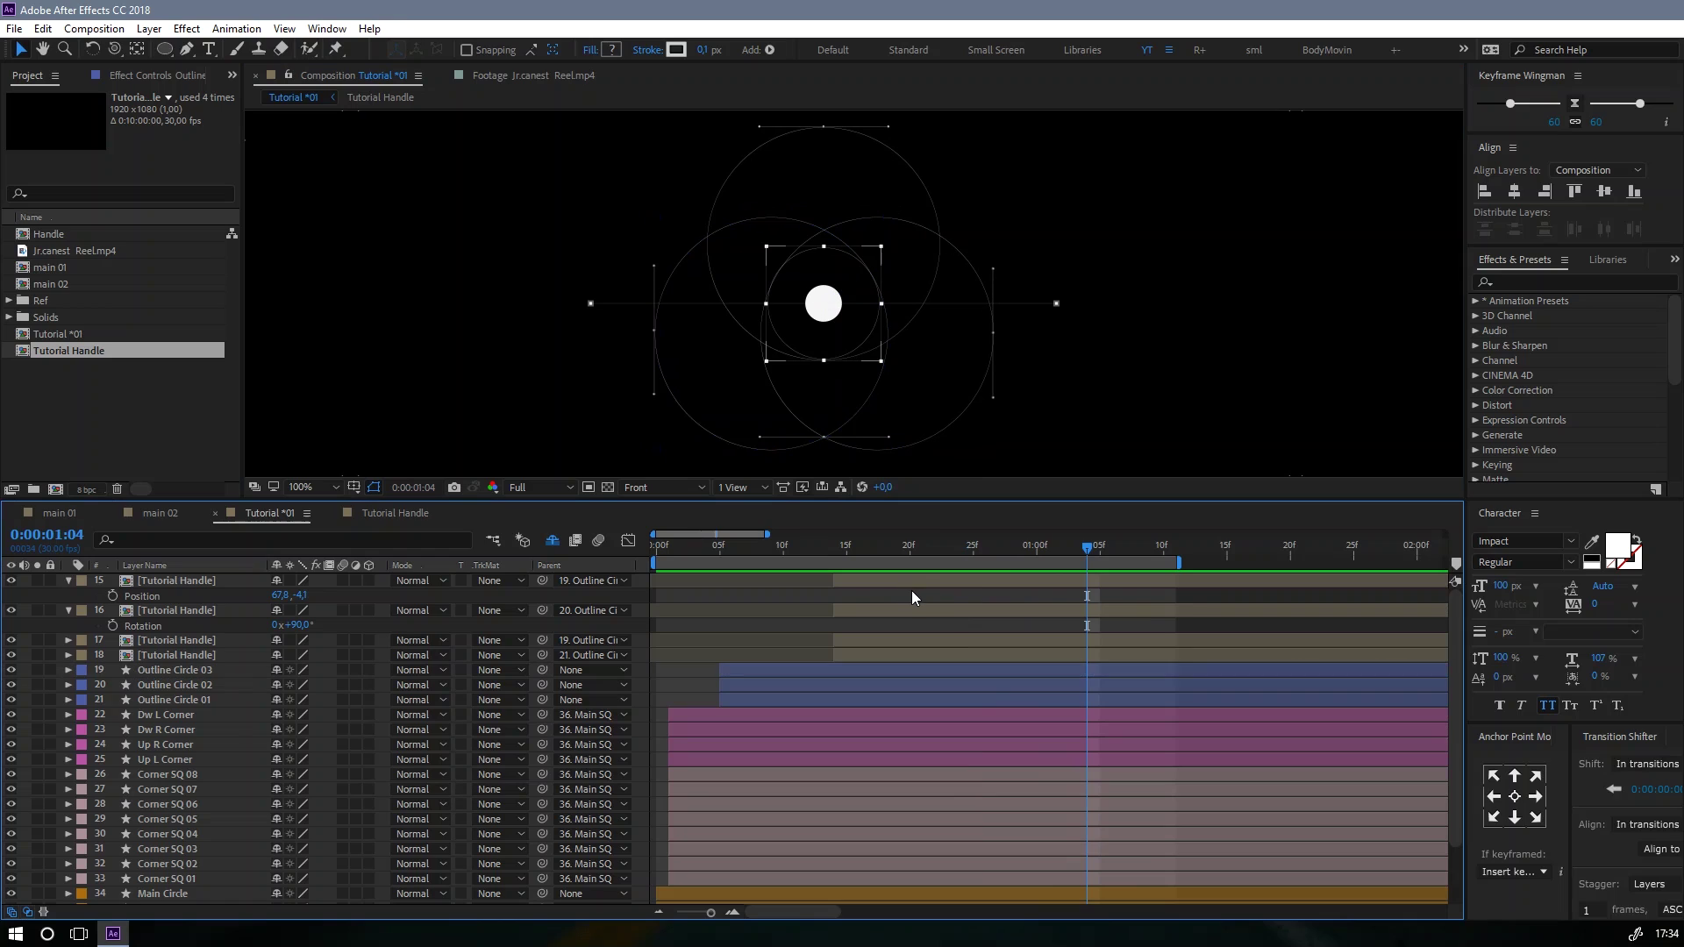
{"action": "key", "text": "ctrl+space"}
{"action": "key", "text": "Escape"}
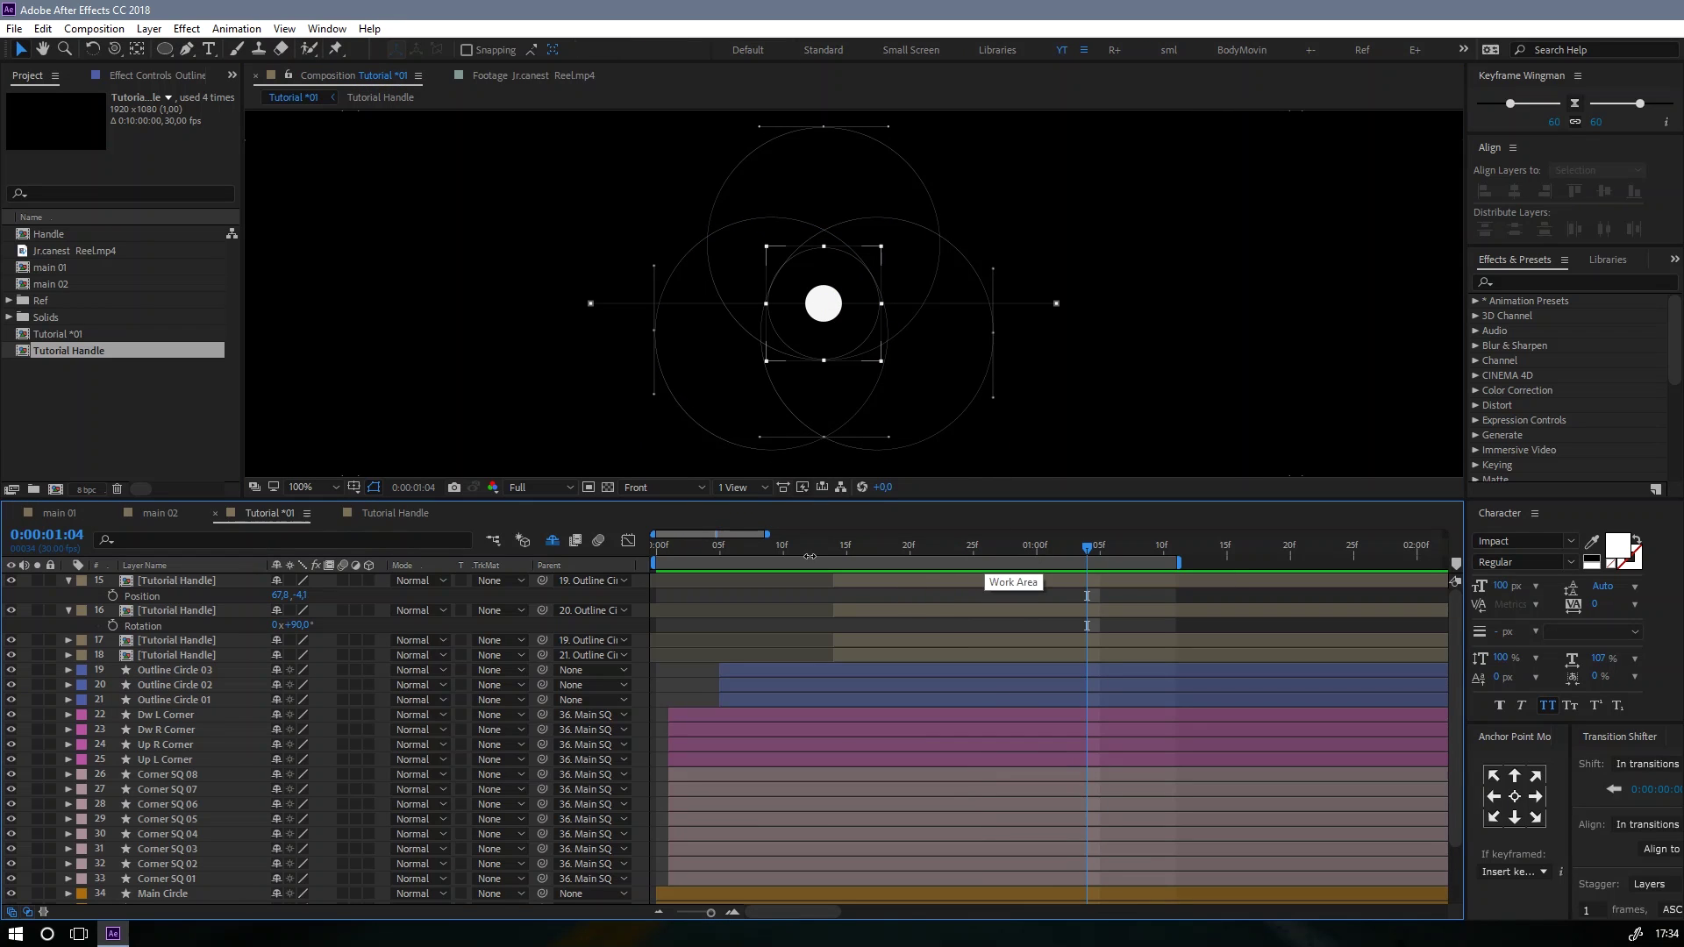
Step: Open the main 02 composition and preview its animation from the start, comparing a frame with and without motion blur
{"action": "left_click", "coordinate": [61, 512]}
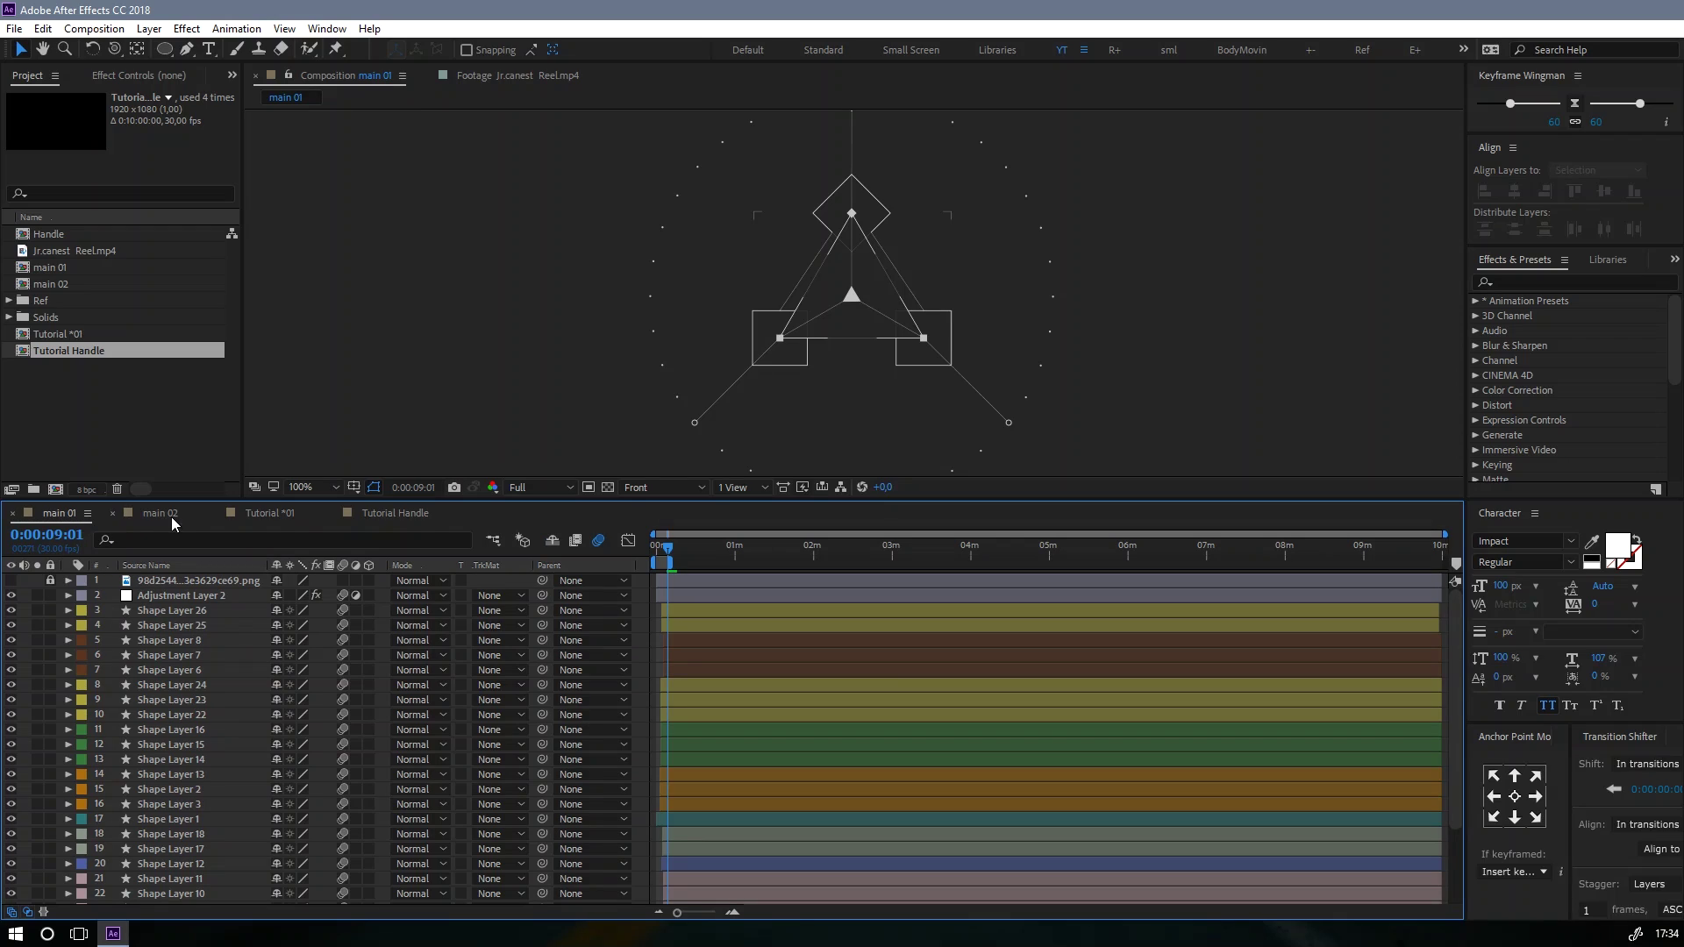
{"action": "left_click", "coordinate": [167, 515]}
{"action": "left_click", "coordinate": [656, 551]}
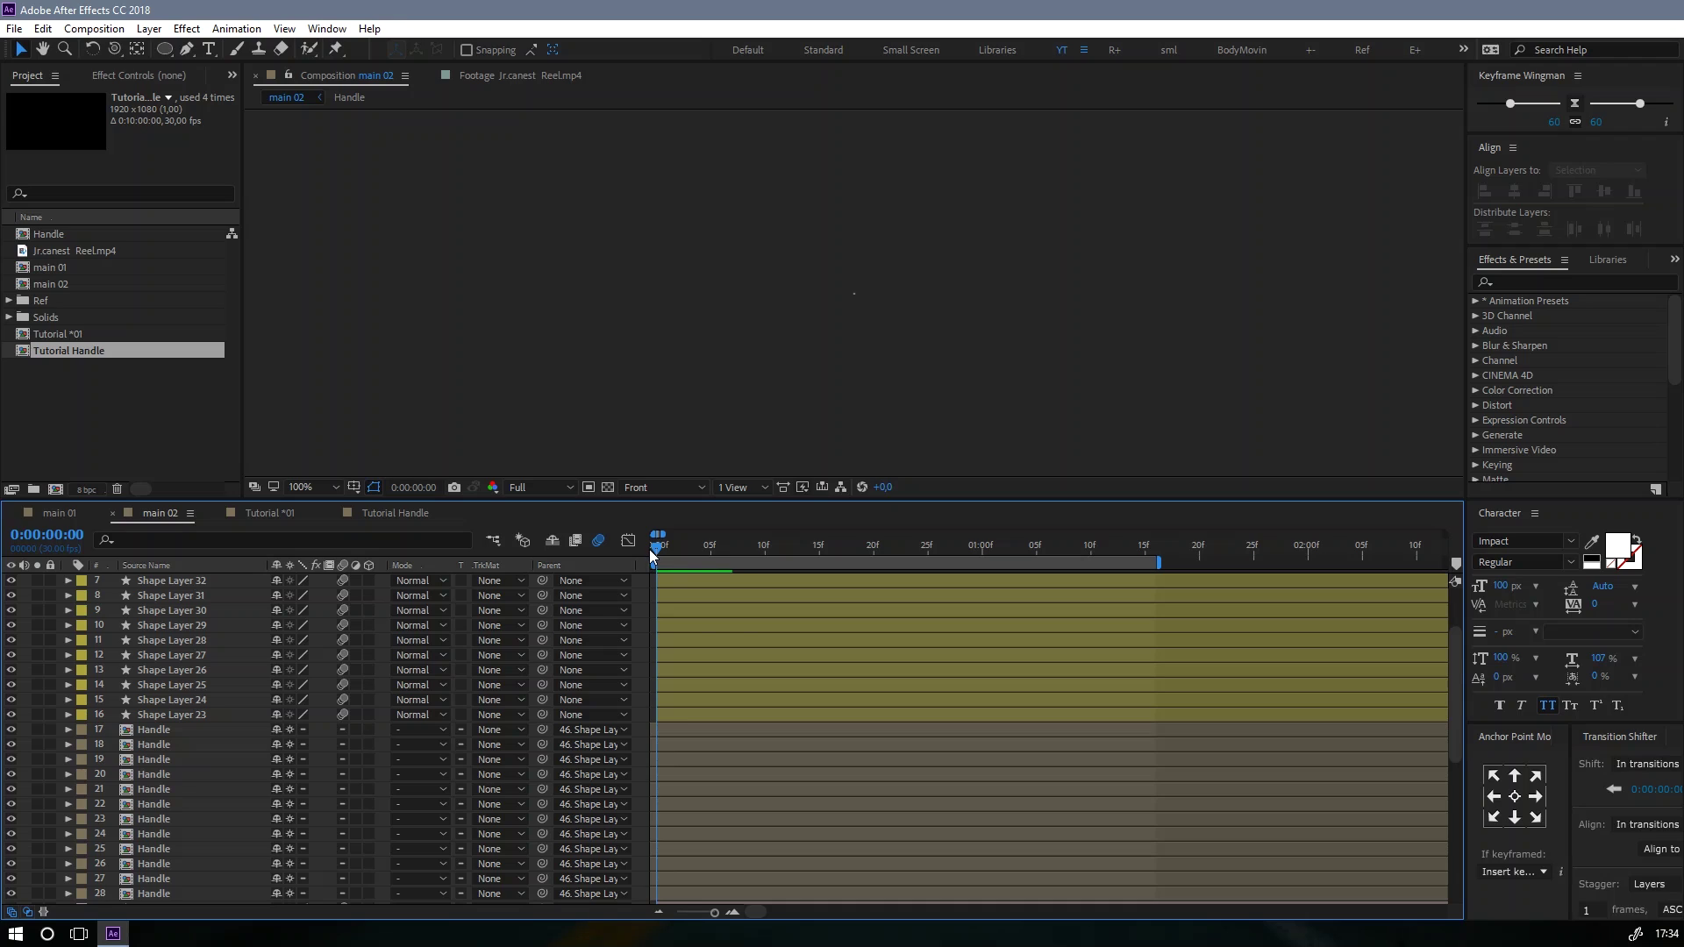
{"action": "key", "text": "space"}
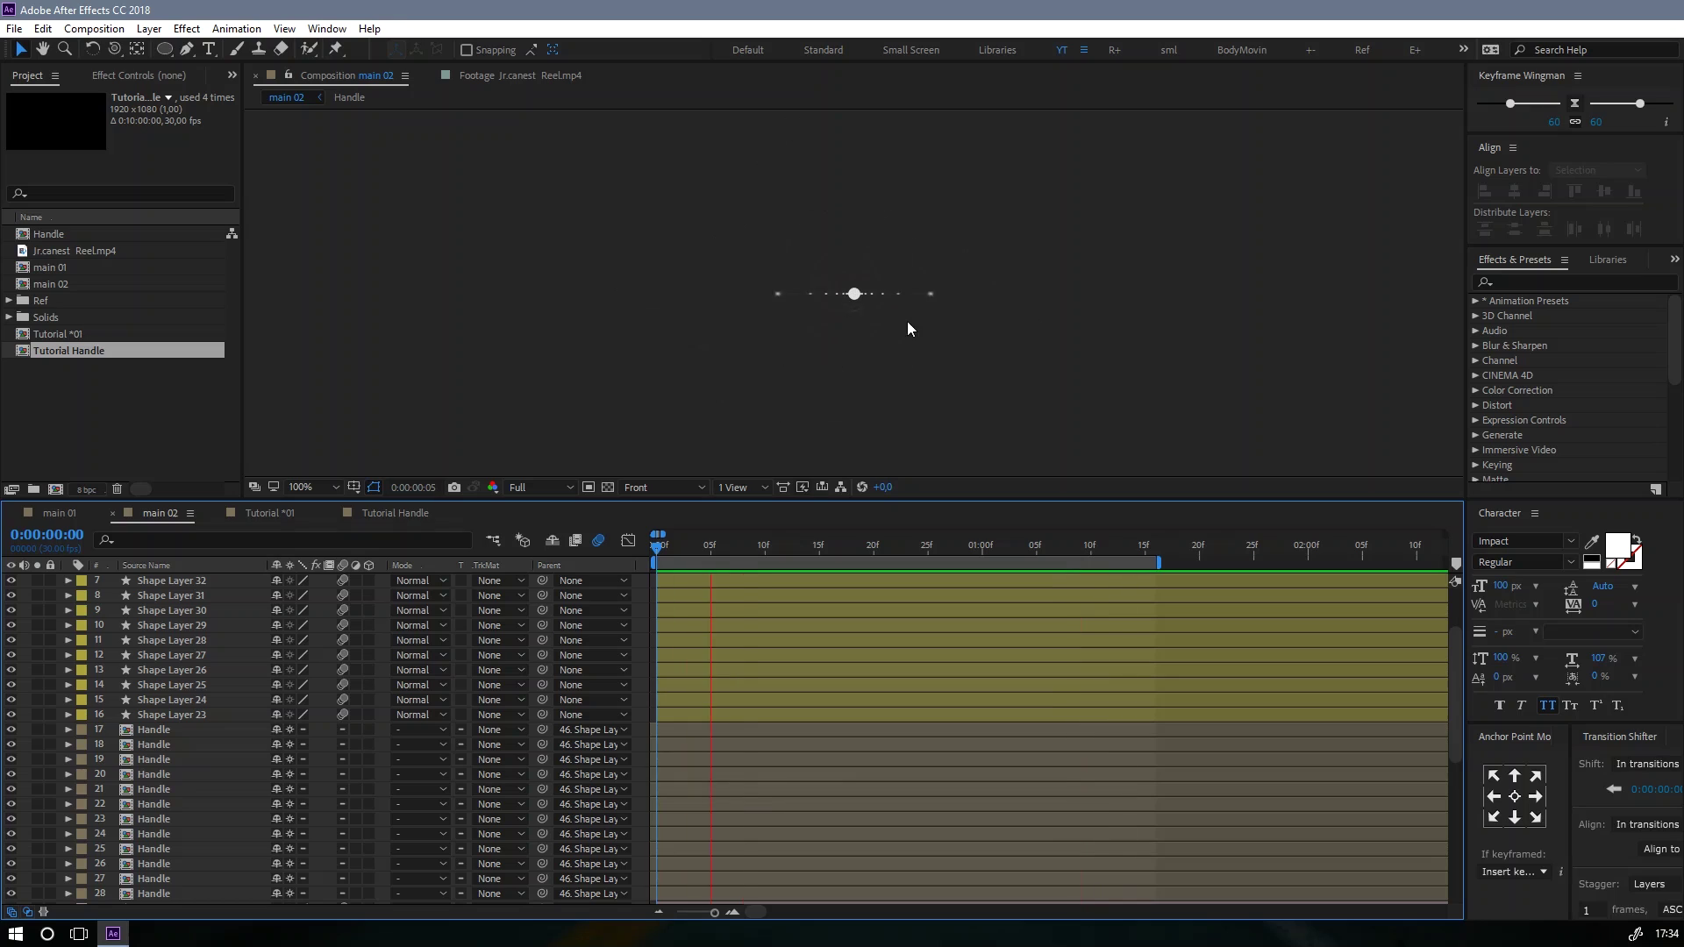
{"action": "left_click_drag", "start_coordinate": [742, 546], "coordinate": [797, 550]}
{"action": "left_click", "coordinate": [598, 541]}
{"action": "left_click", "coordinate": [599, 540]}
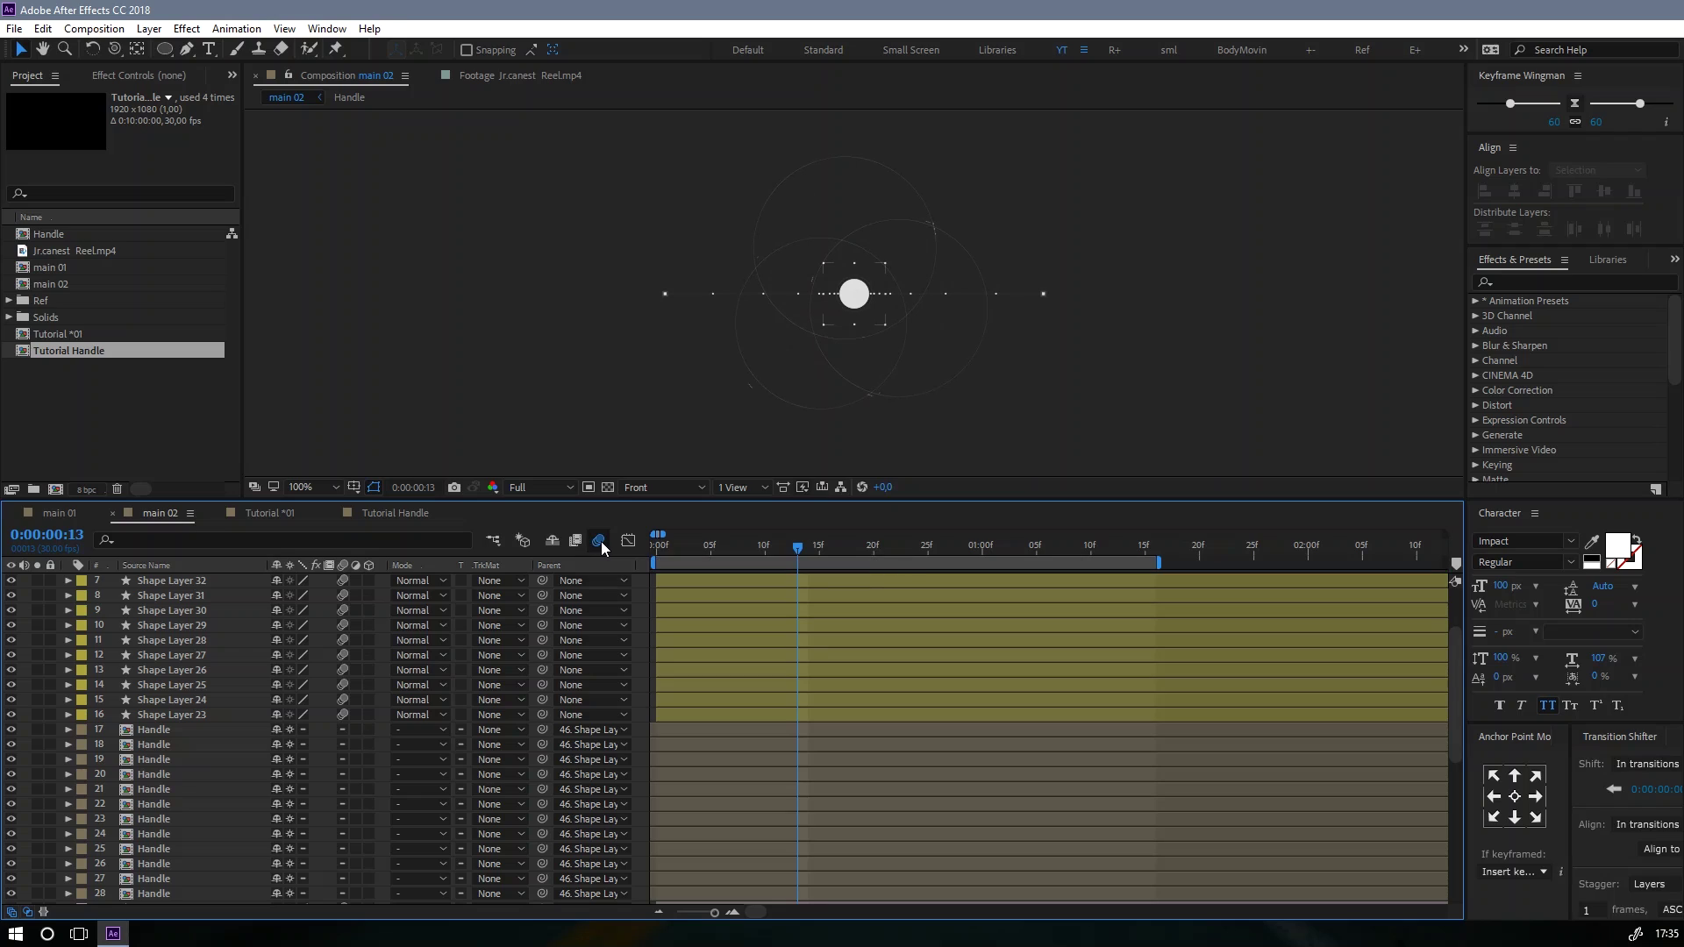
{"action": "left_click", "coordinate": [840, 550]}
{"action": "mouse_move", "coordinate": [1108, 550]}
{"action": "left_mouse_down"}
{"action": "mouse_move", "coordinate": [1145, 550]}
{"action": "mouse_move", "coordinate": [1090, 550]}
{"action": "left_mouse_up"}
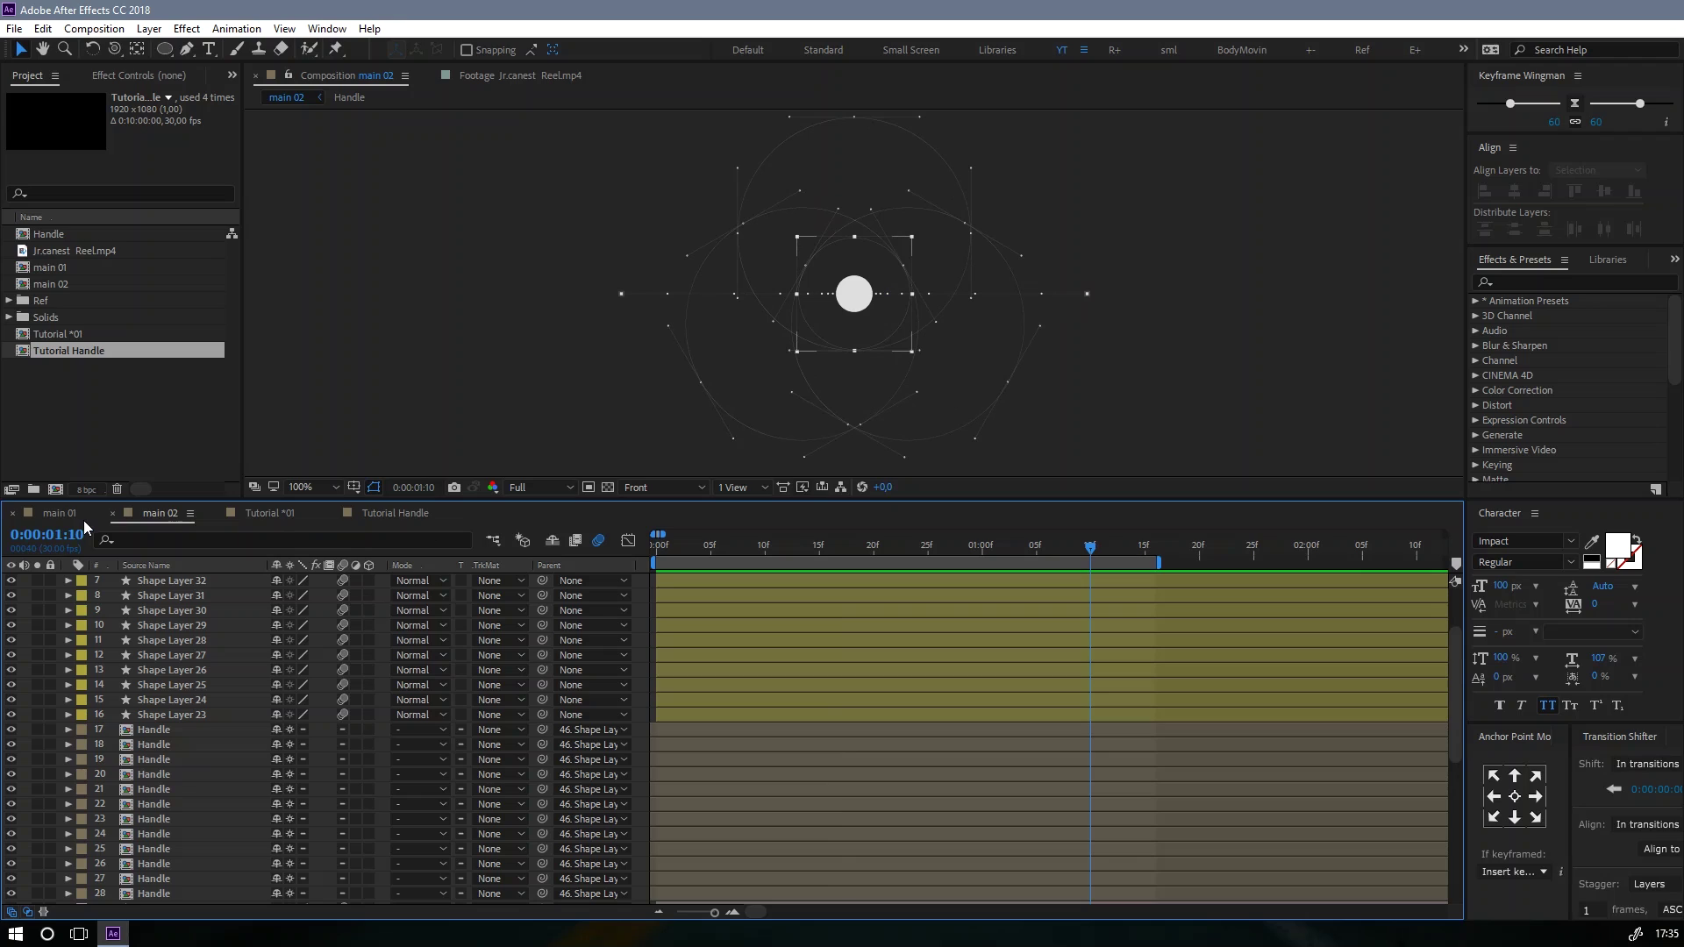
Step: Open the main 01 composition, enlarge its time scale and preview the animation from the first frame
{"action": "left_click", "coordinate": [51, 515]}
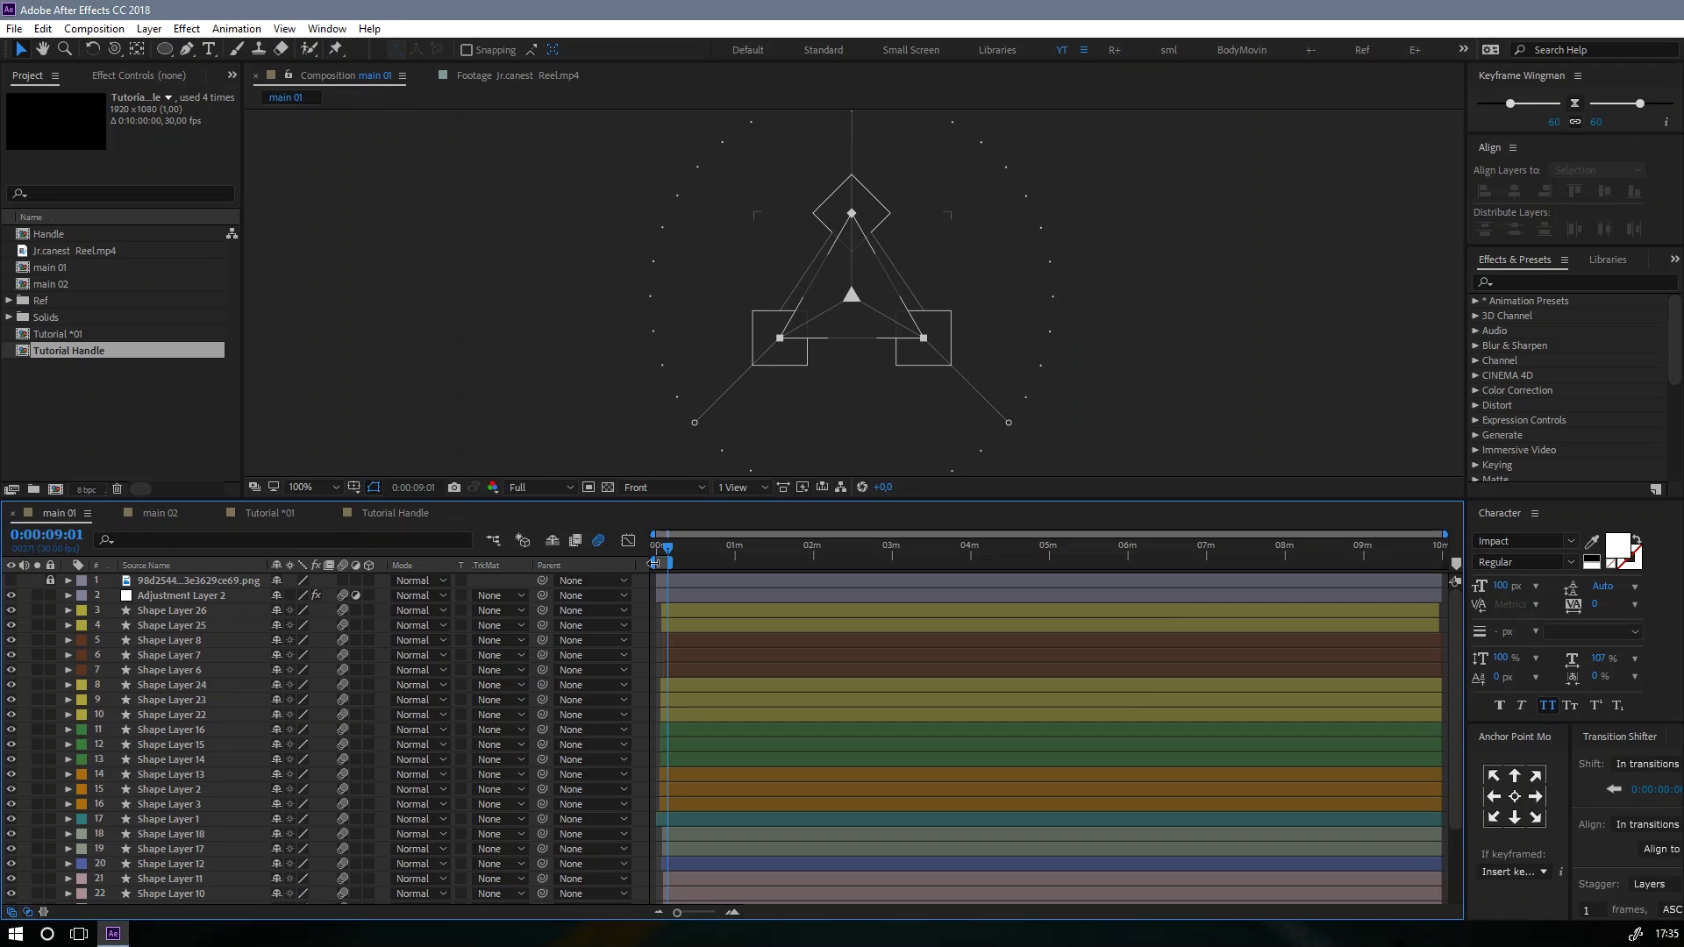
{"action": "left_click_drag", "start_coordinate": [664, 550], "coordinate": [626, 597]}
{"action": "left_click", "coordinate": [735, 912]}
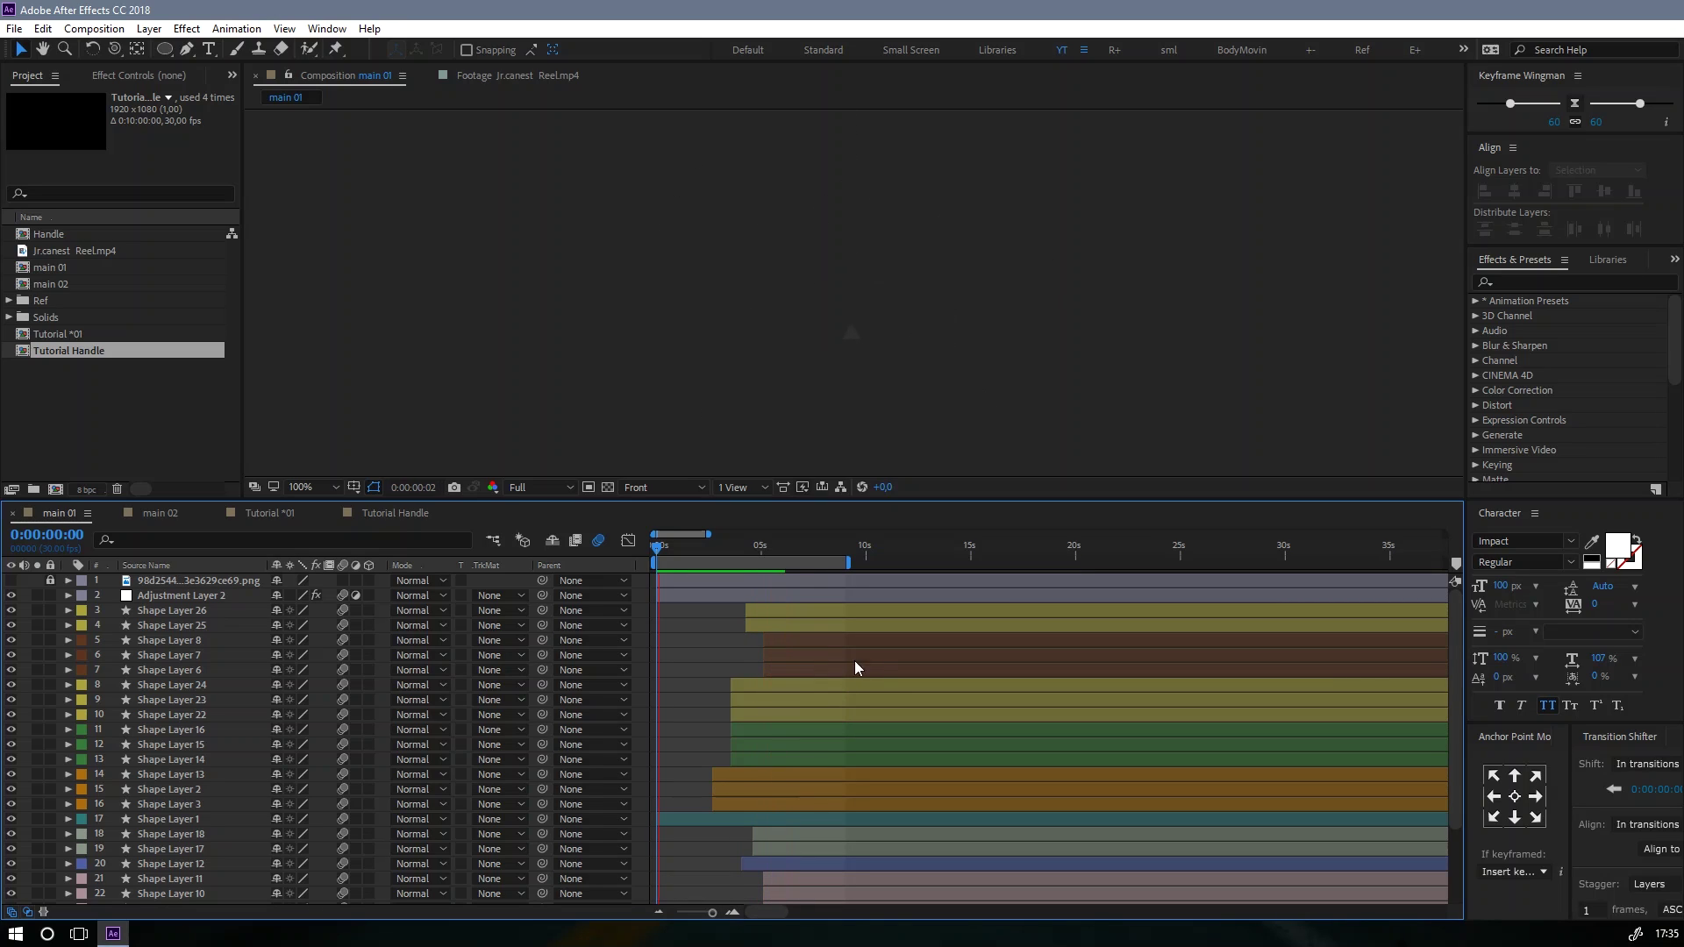
{"action": "key", "text": "space"}
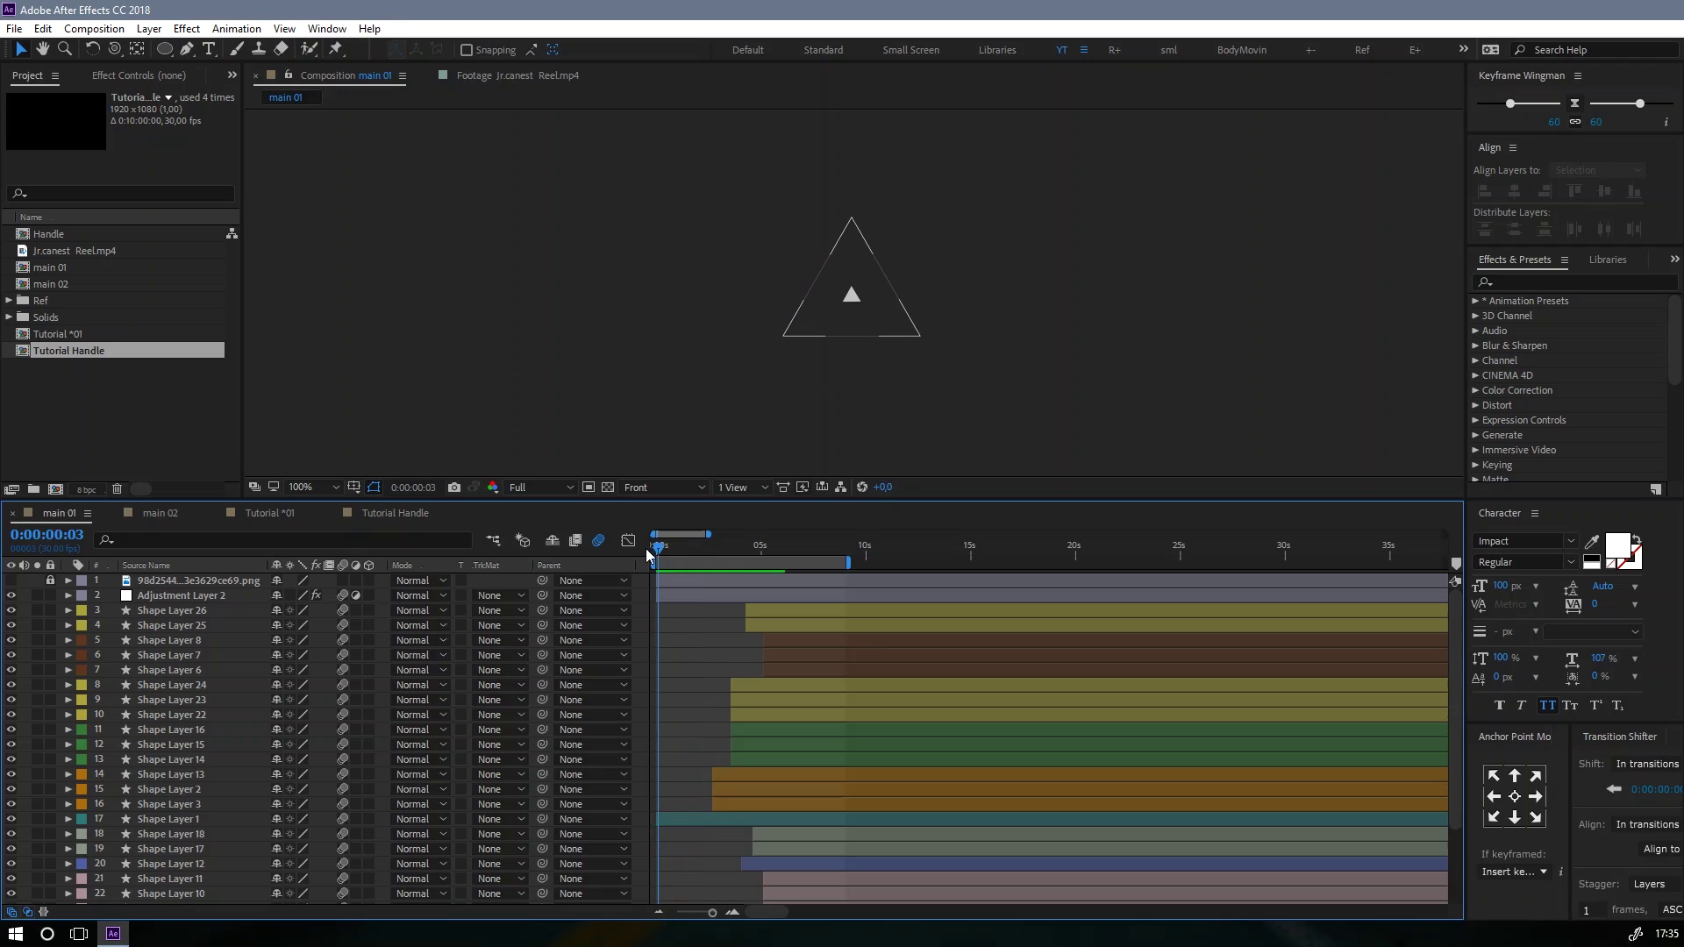
Step: Set the main 01 preview resolution to Half and replay the animation from the start at 50% magnification
{"action": "left_click", "coordinate": [539, 487]}
{"action": "left_click", "coordinate": [531, 552]}
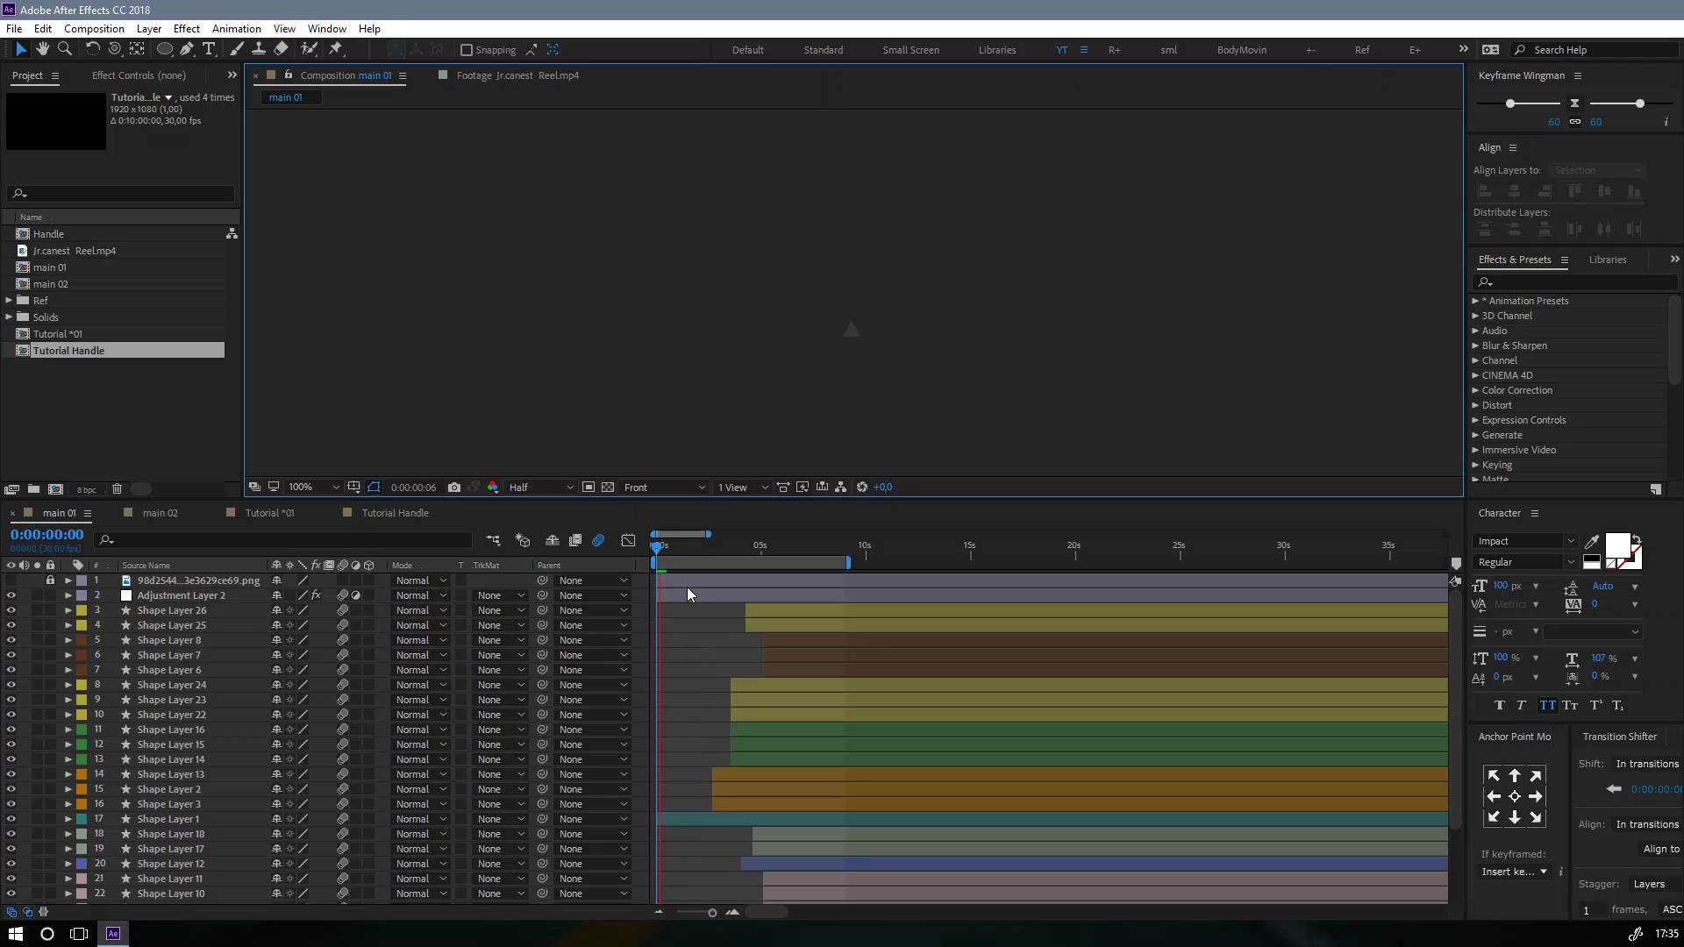
{"action": "key", "text": "comma"}
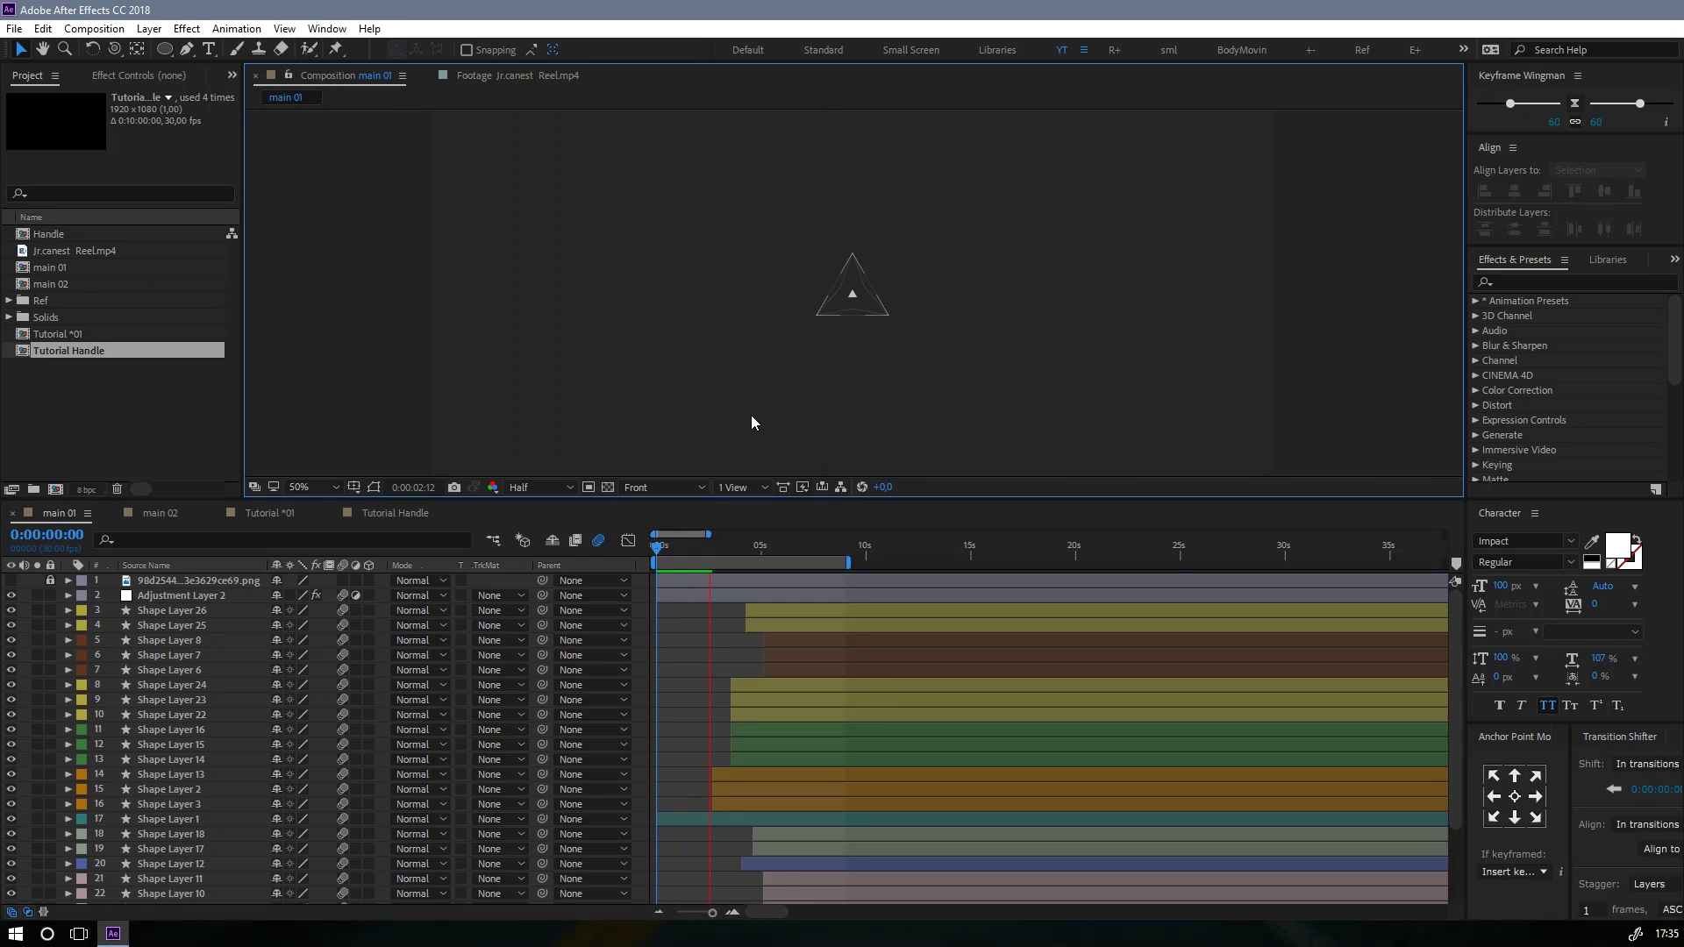
{"action": "left_click", "coordinate": [644, 549]}
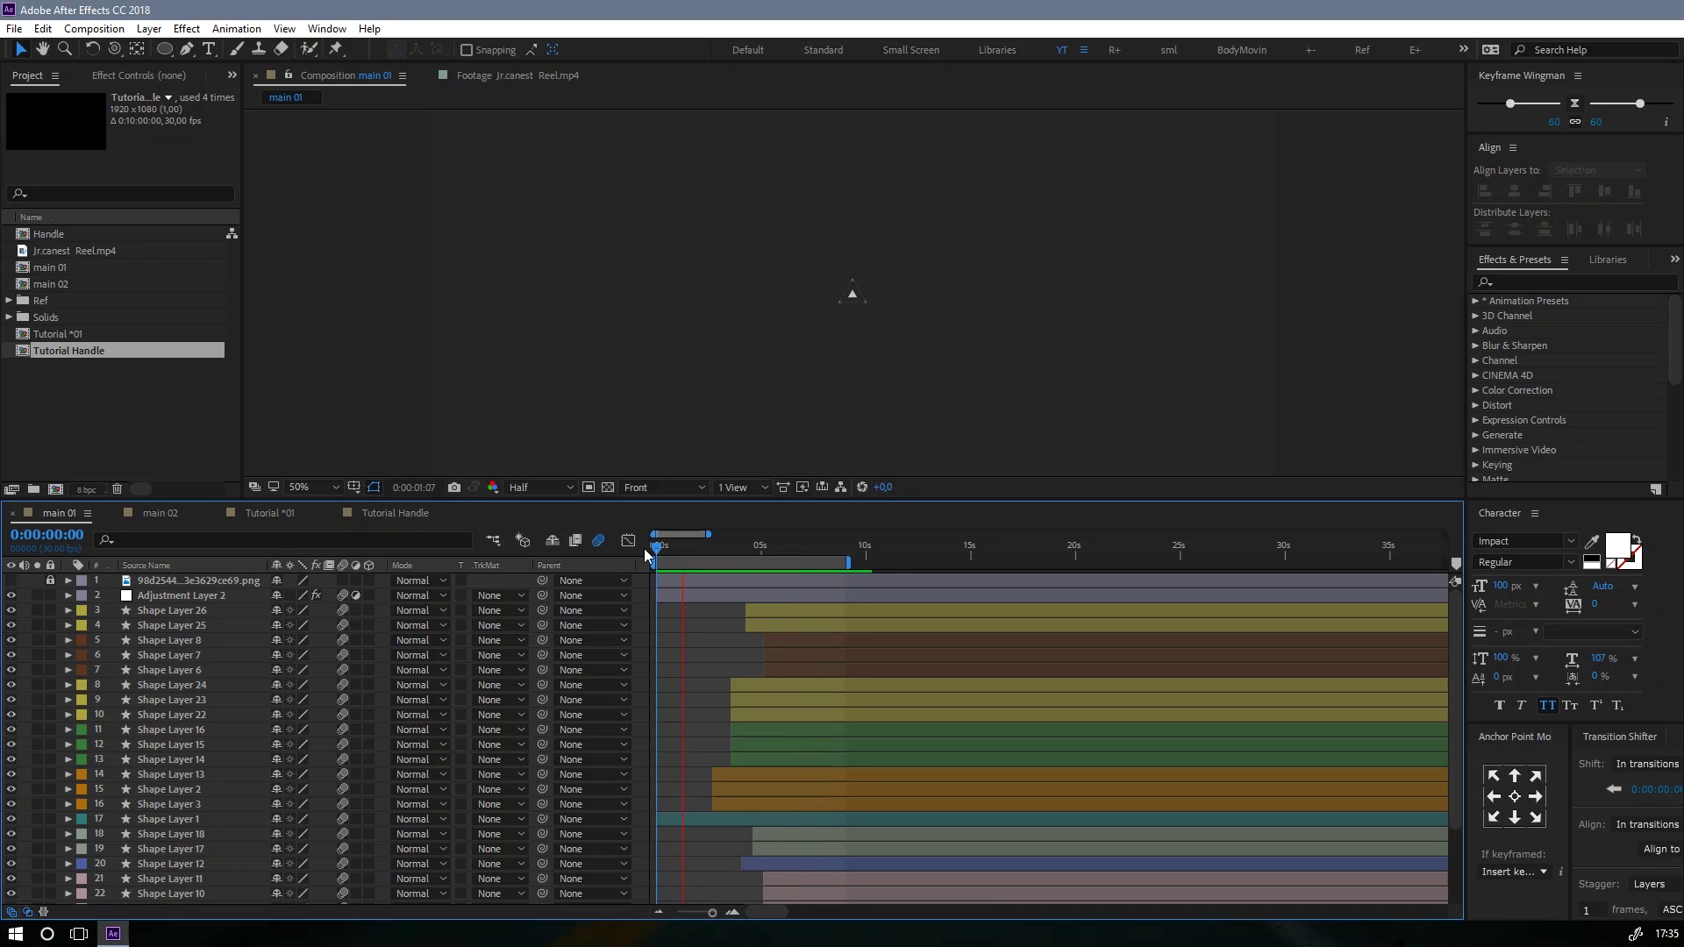